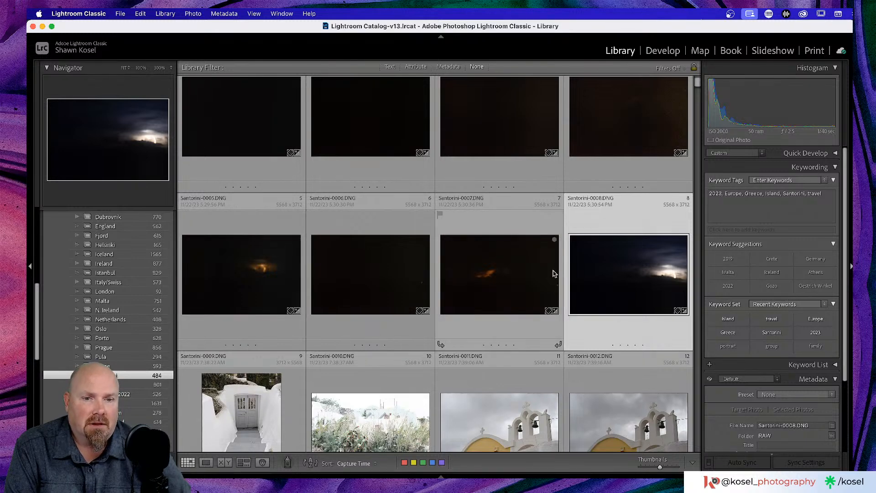
Step: Examine the night lightning photos Santorini-0005 to Santorini-0008 one by one at full view and return to the thumbnail grid
double_click(240, 276)
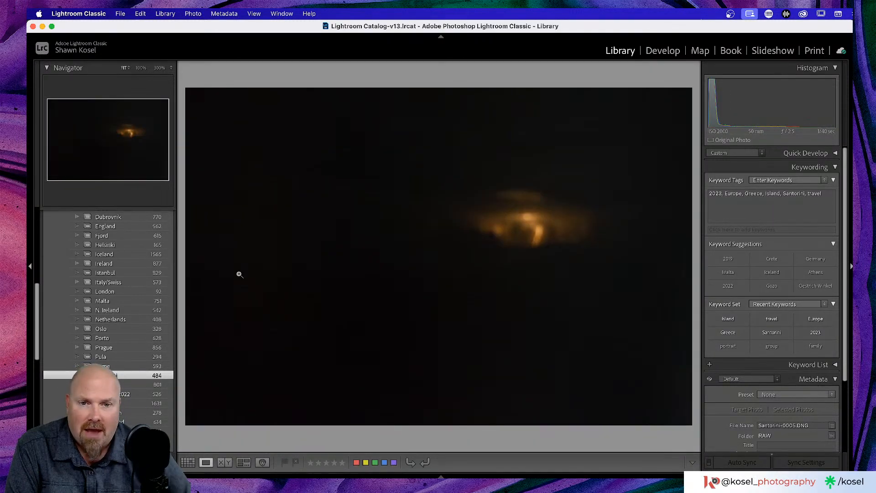
key(Right)
key(Right)
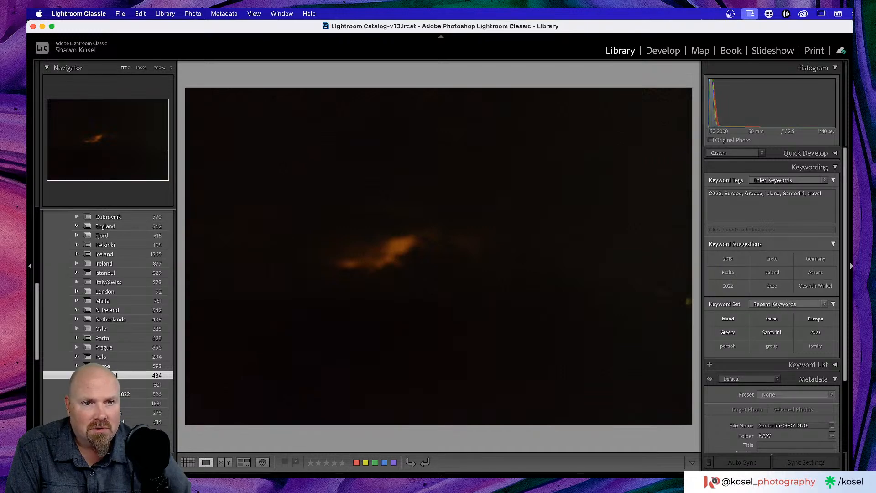
key(Right)
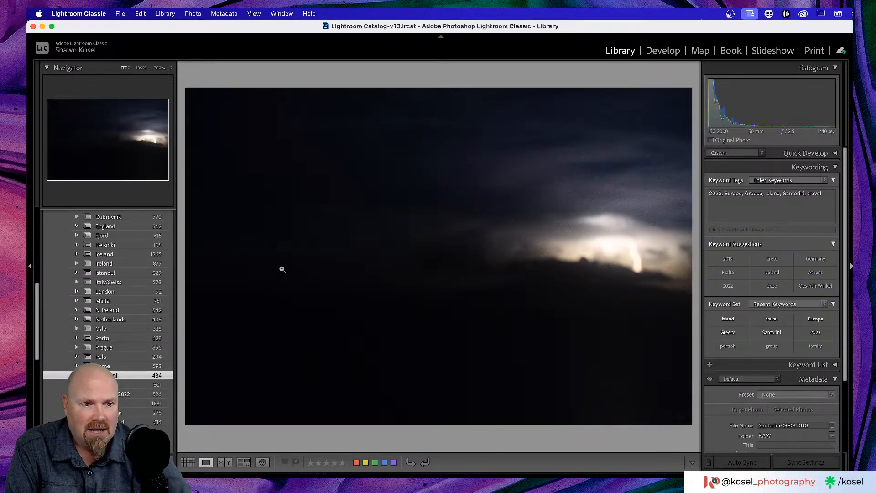
click(650, 274)
click(651, 272)
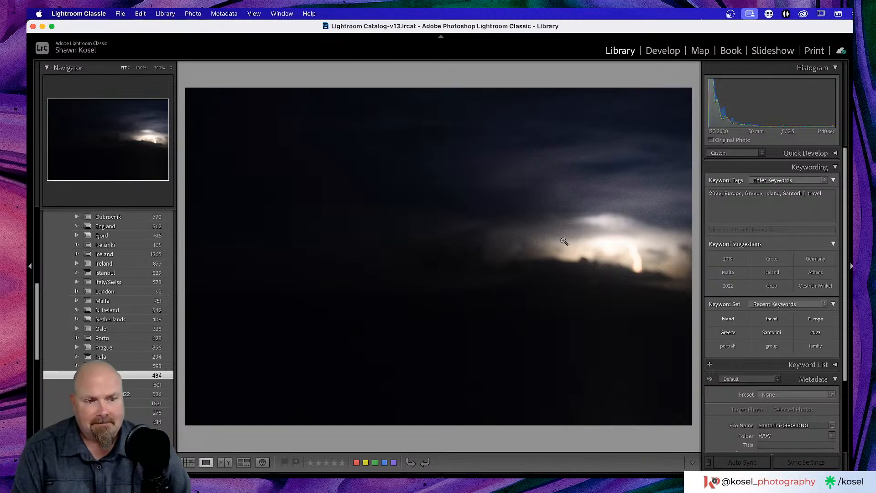
key(g)
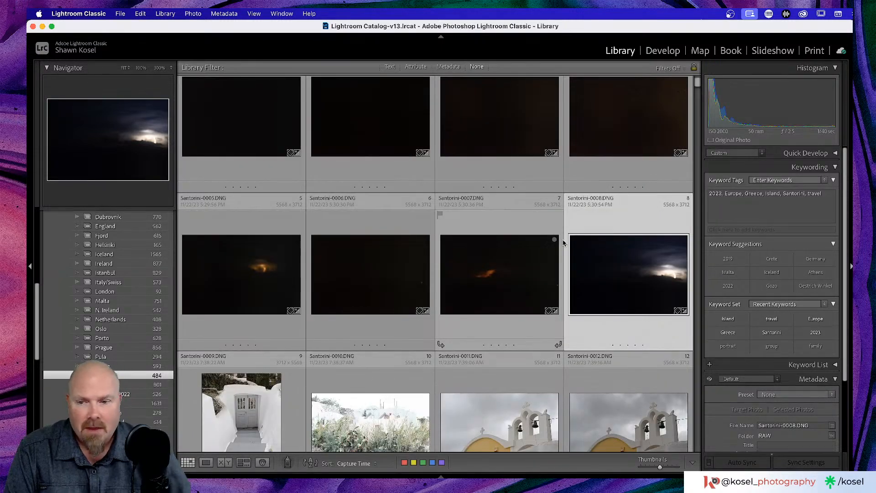
Step: Browse the daytime Santorini thumbnails from the white stairway through the village and kitchen shots, coming back to Santorini-0009
scroll(501, 209, down, 5)
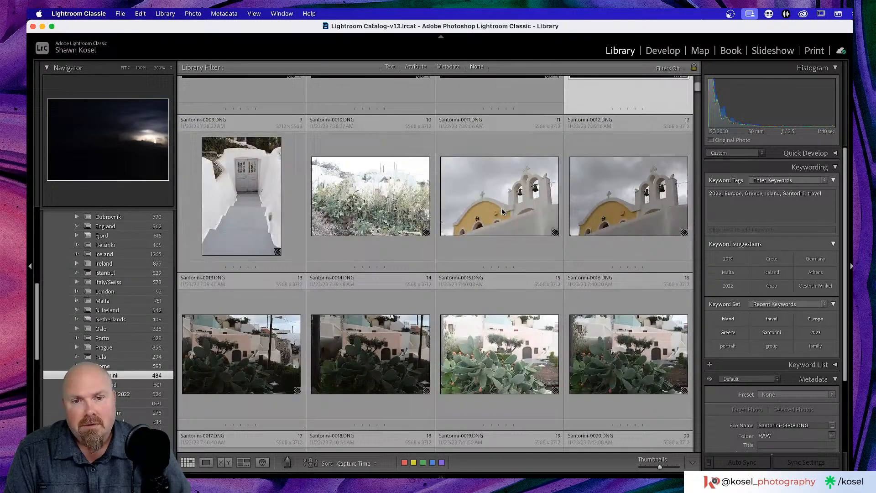
click(249, 194)
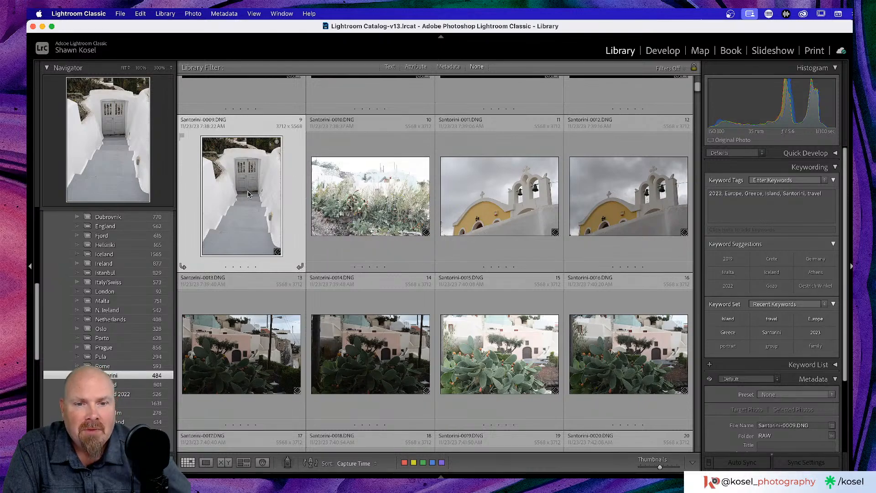
scroll(251, 195, down, 5)
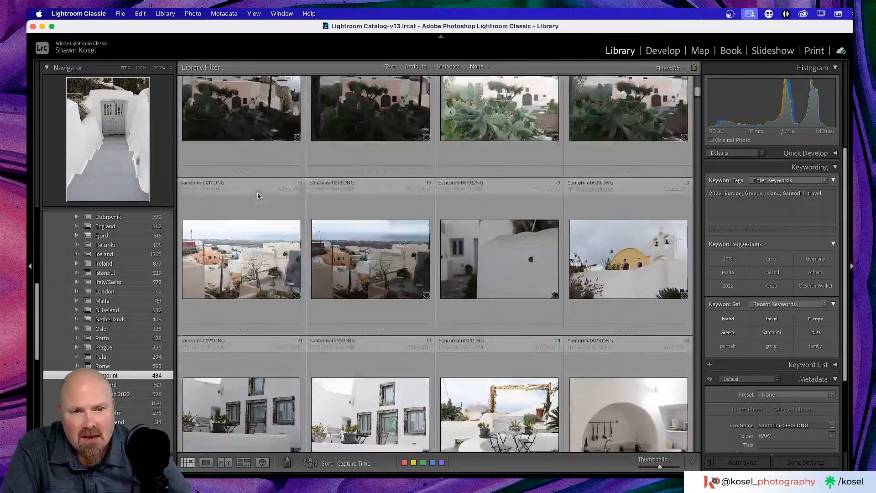
scroll(258, 197, down, 5)
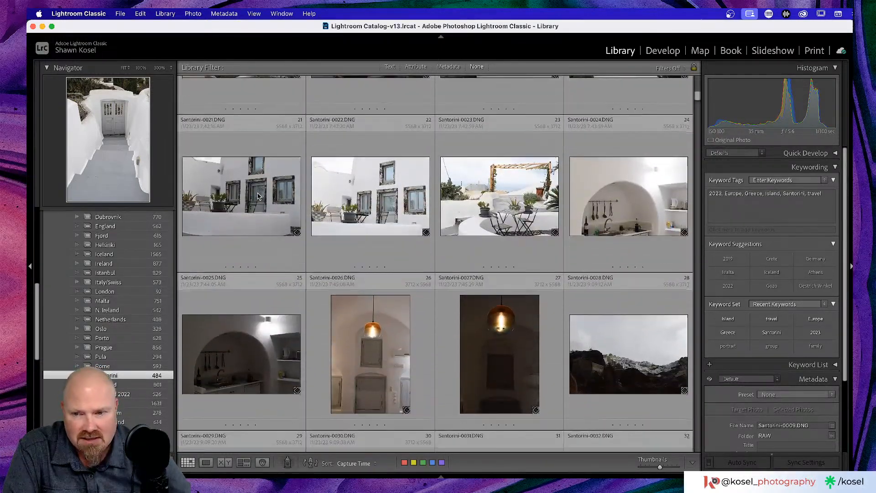
scroll(258, 215, up, 1)
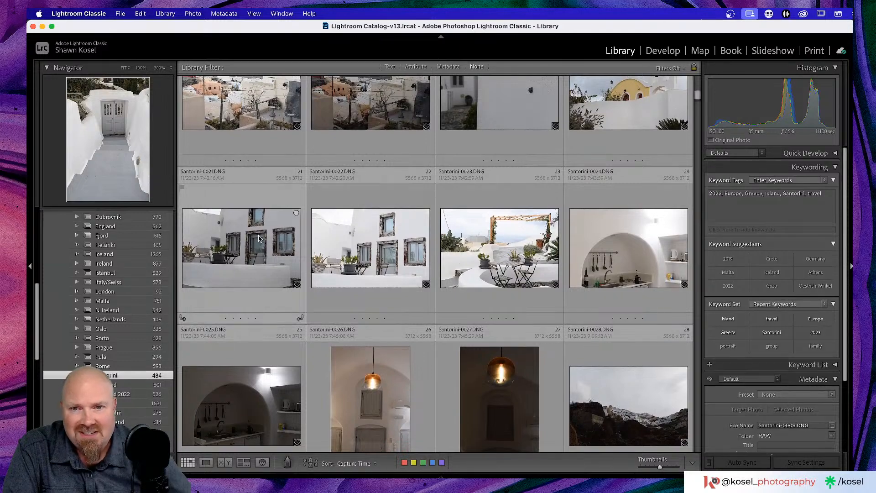
scroll(258, 239, up, 4)
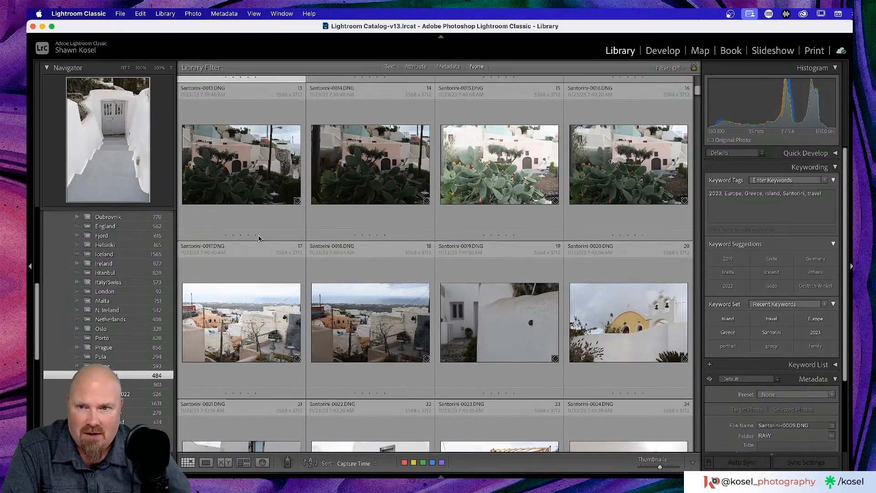
scroll(258, 237, up, 3)
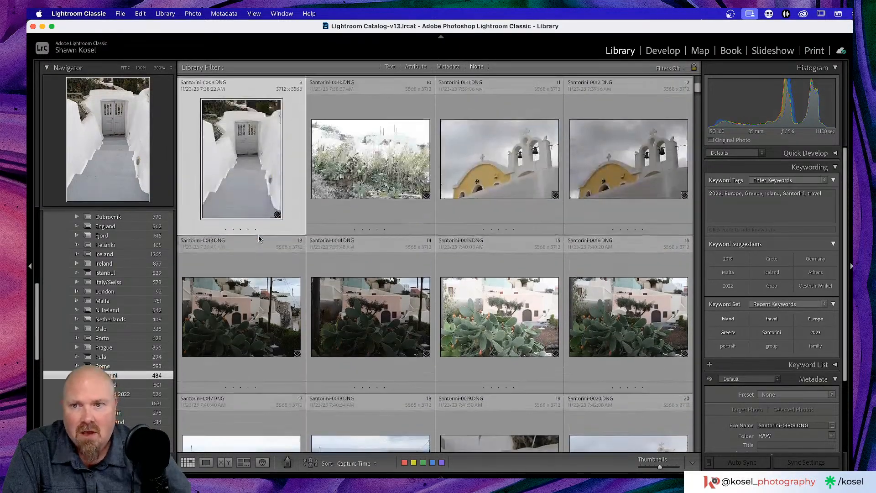
Step: Review the photos Santorini-0009 to Santorini-0017 one by one at full view
double_click(254, 156)
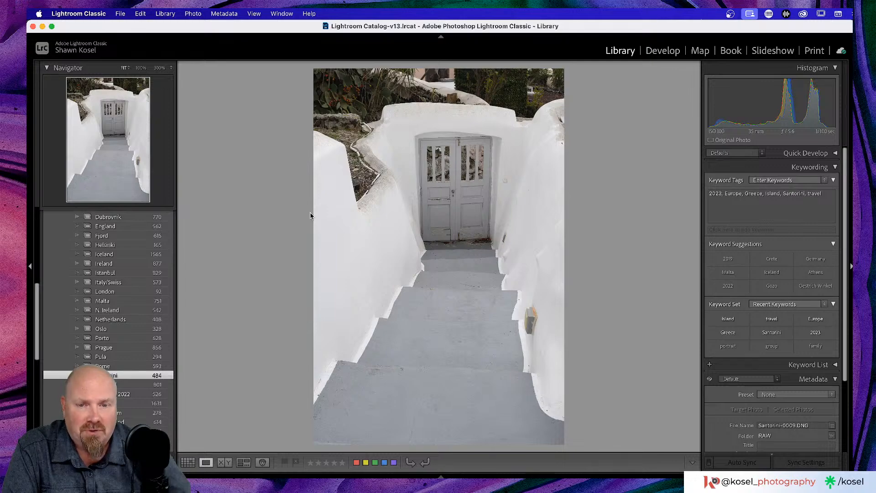
key(Right)
key(Right)
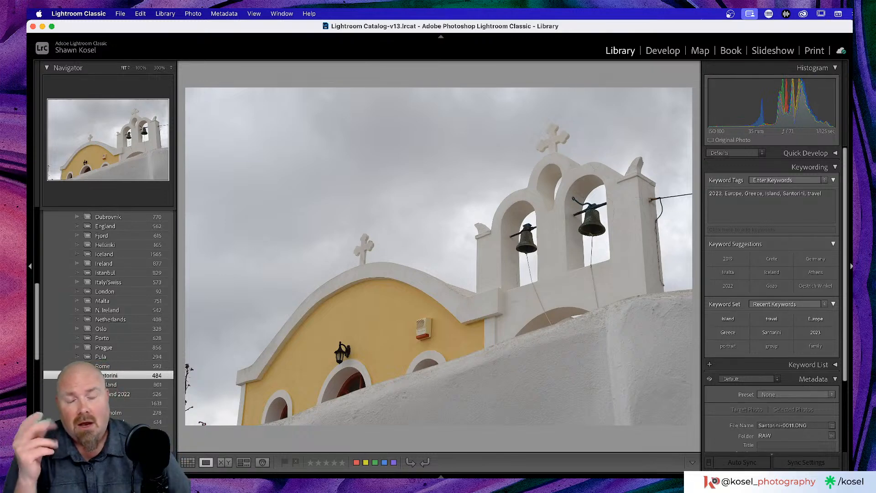
key(Right)
key(Right)
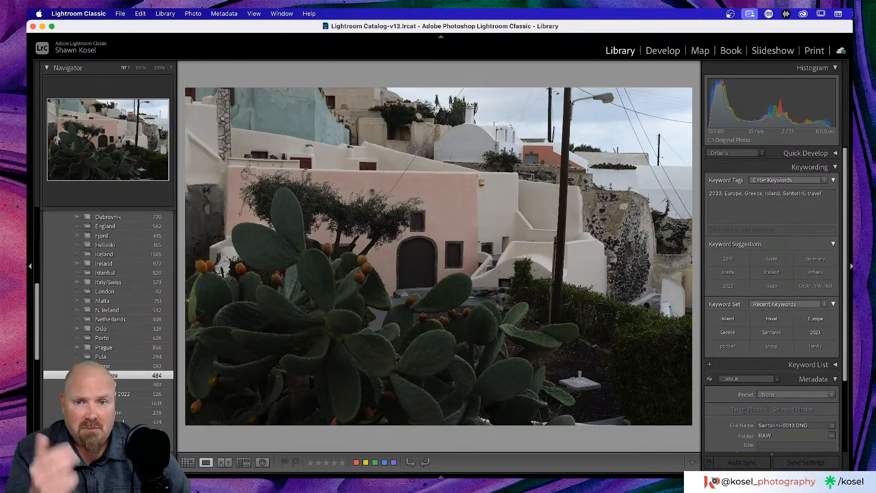
key(Right)
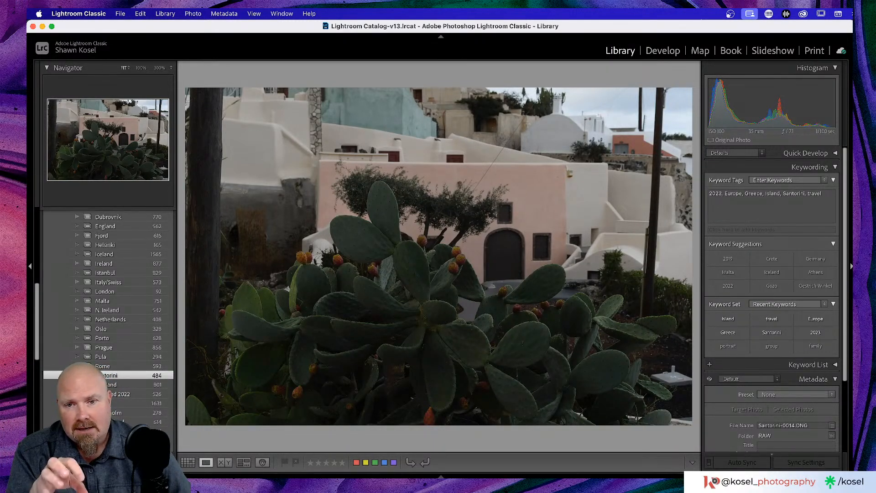
key(Right)
key(Right)
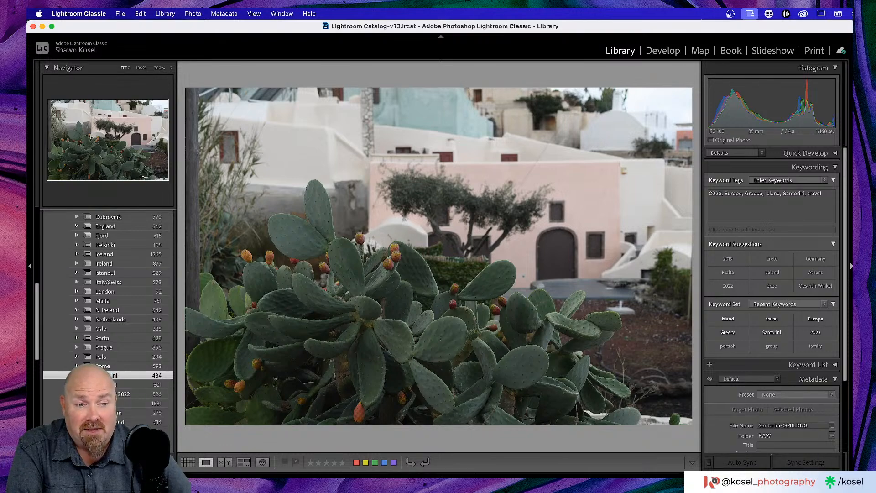
key(Right)
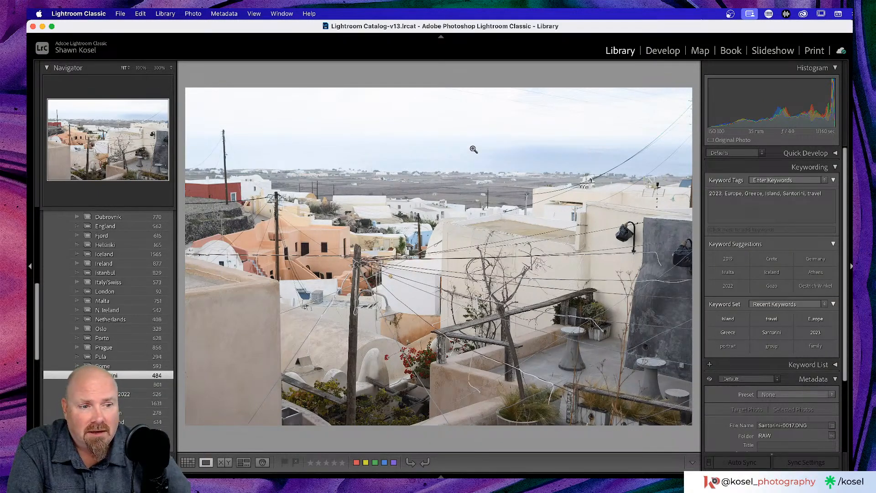
Step: Go back to the cactus photo Santorini-0016, inspect its fruit up close at 200% zoom, and return to the full view
key(Left)
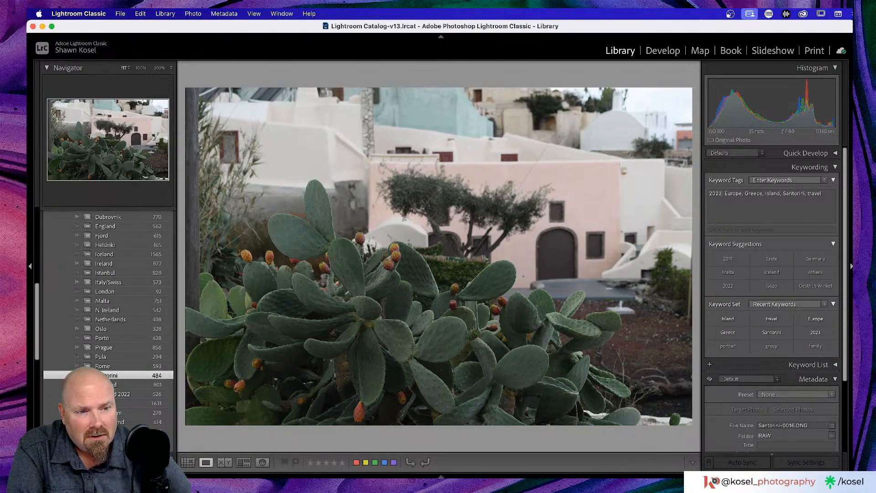
click(392, 272)
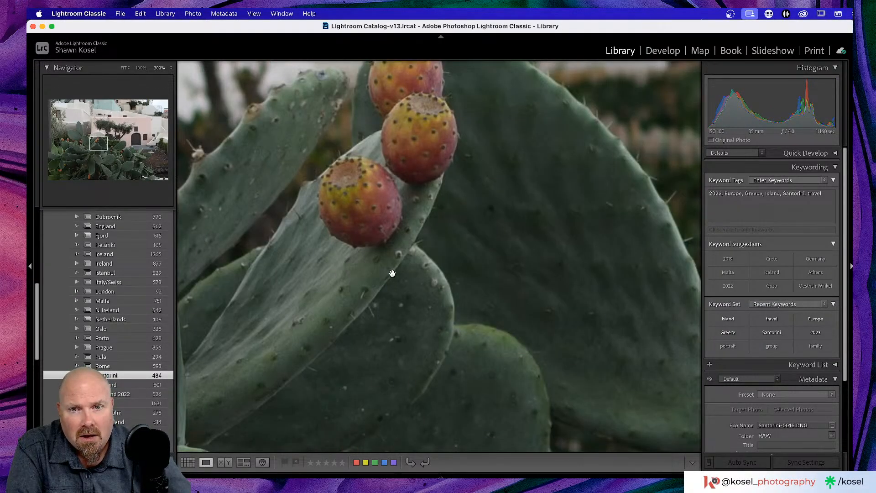
scroll(392, 272, up, 3)
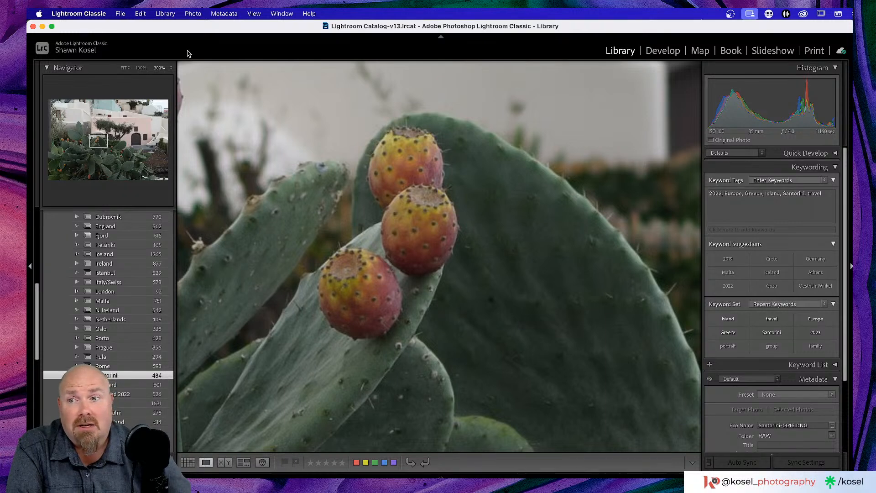
click(172, 68)
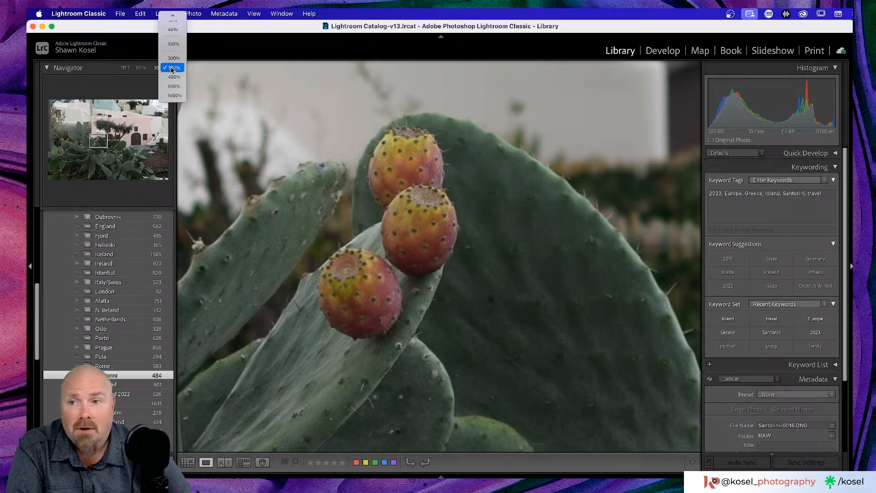
click(173, 58)
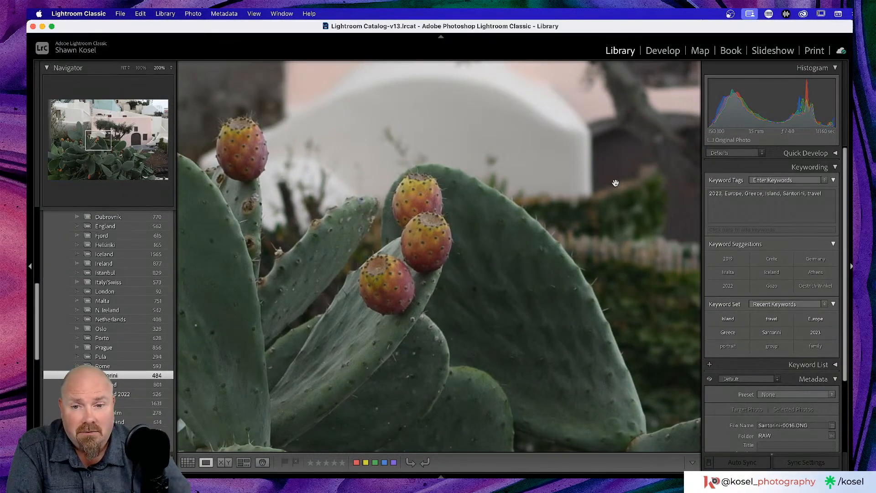
click(486, 206)
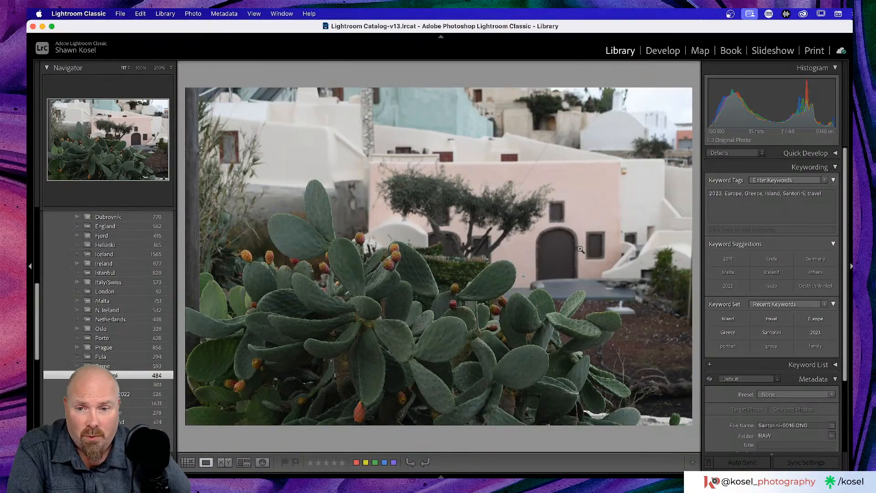
Step: Review the village, snail, church and courtyard photos up to Santorini-0022 at full view and return to the thumbnail grid
key(Right)
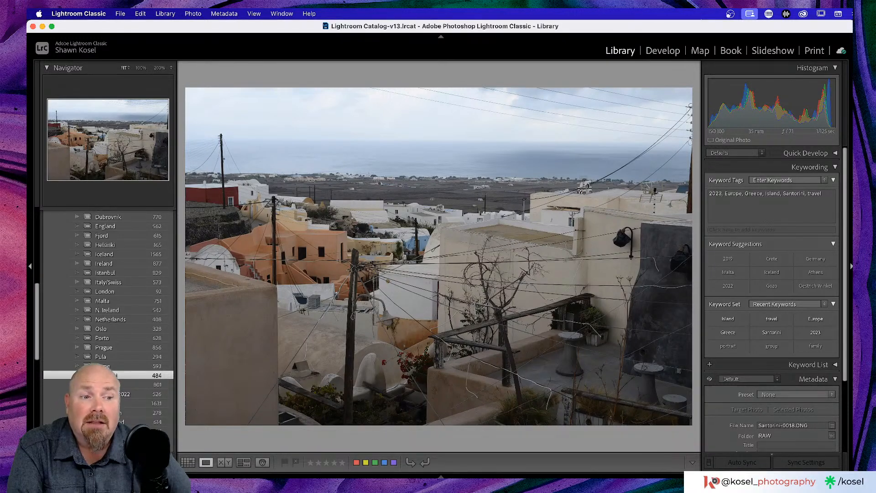
key(Right)
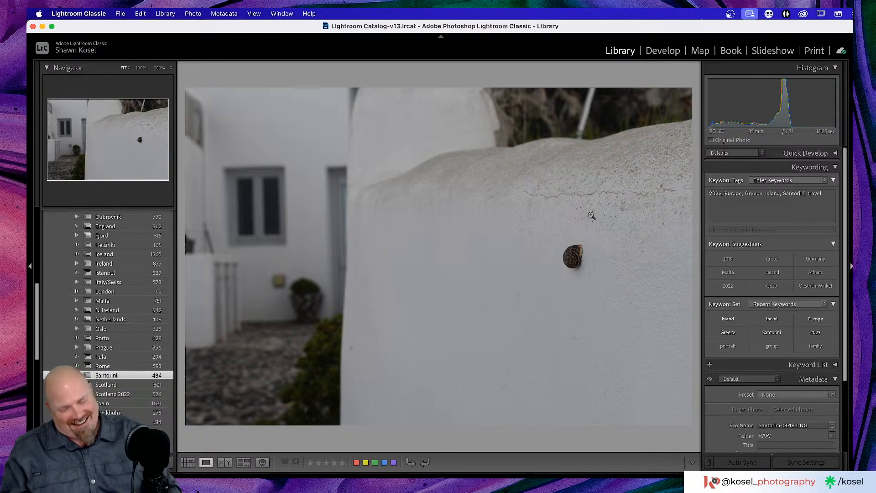
key(Right)
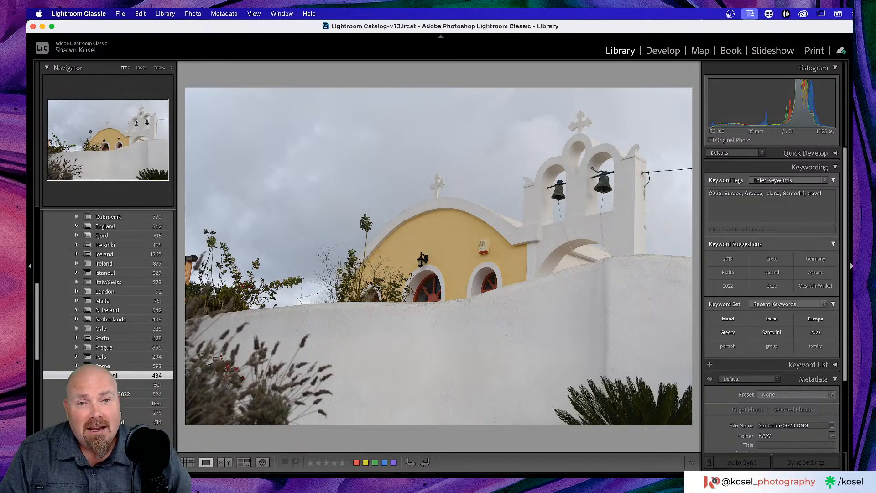
key(Right)
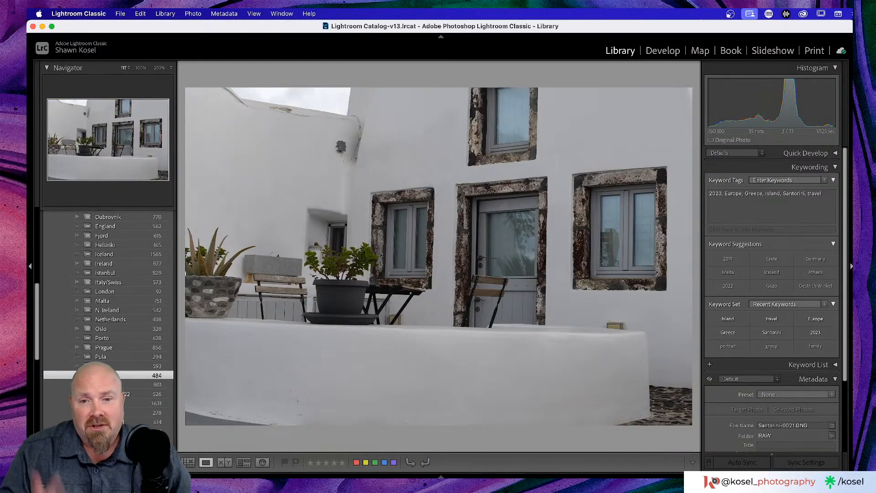
key(Left)
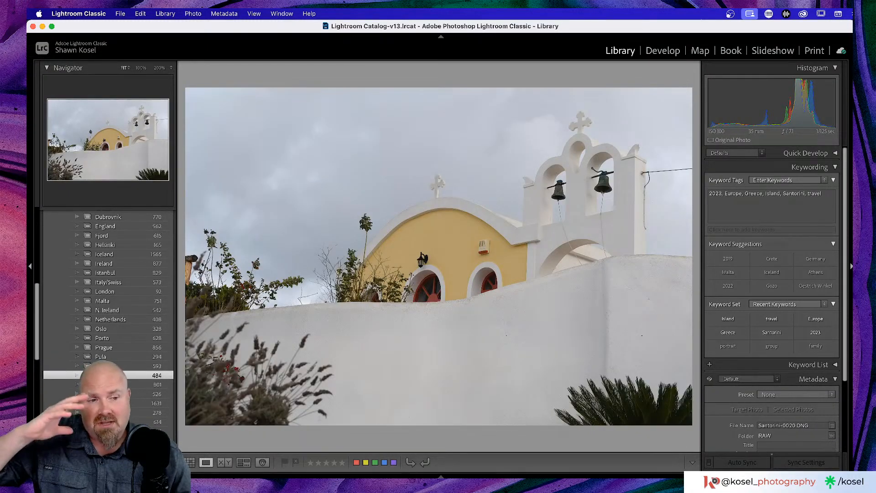
key(Right)
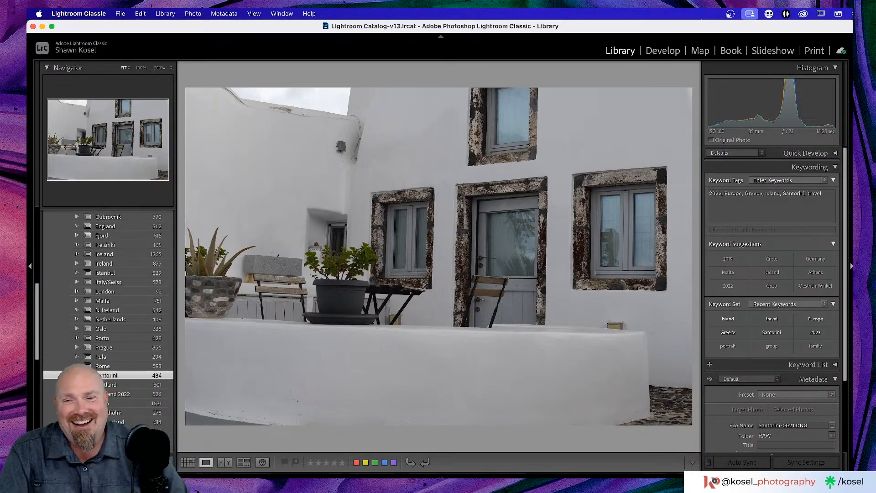
key(Right)
key(g)
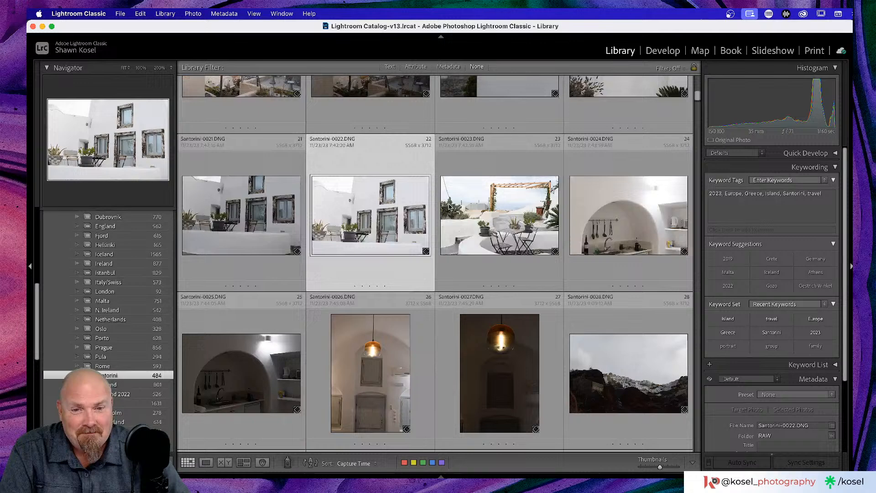
Step: Open the terrace photo Santorini-0023 at full view and continue through both kitchen shots to Santorini-0025
click(449, 206)
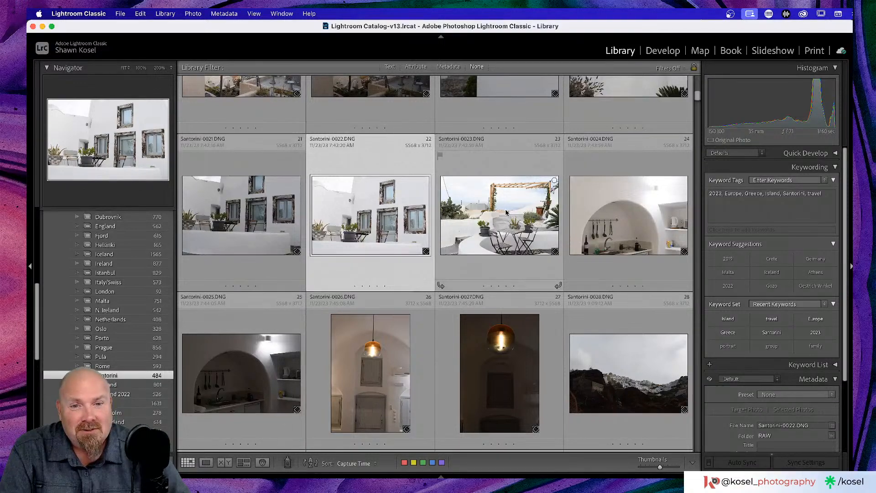
key(e)
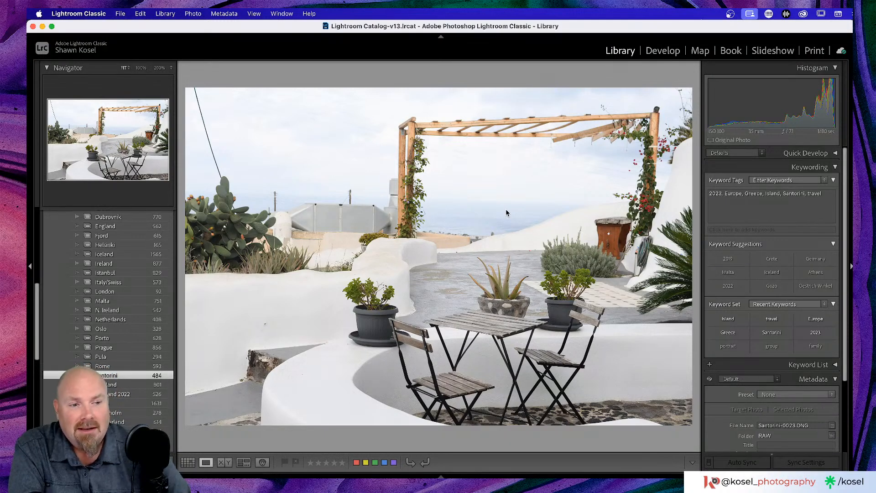
key(Right)
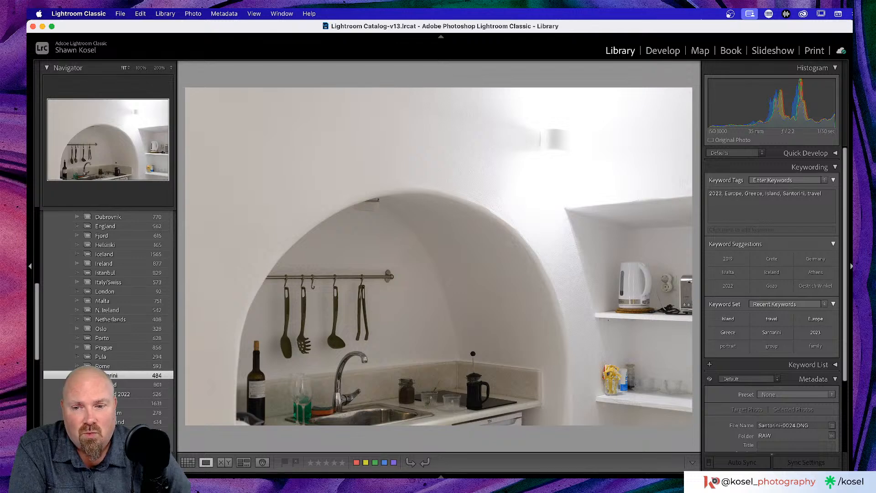
key(Right)
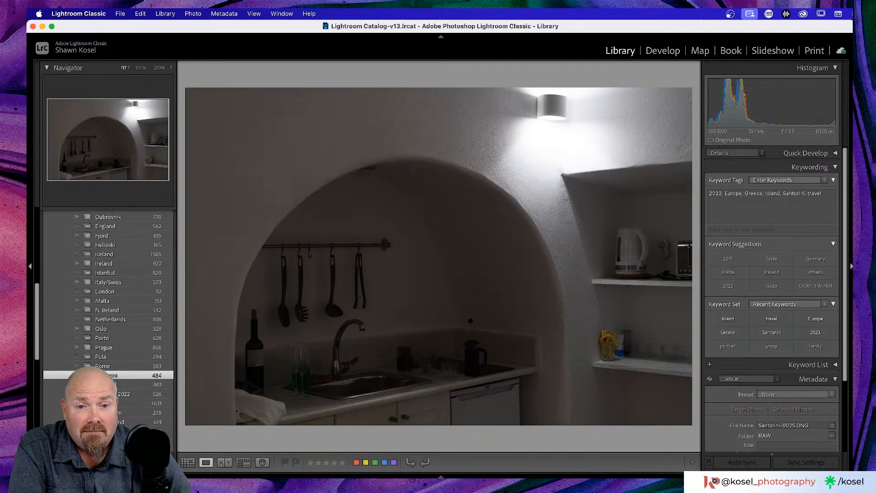
Step: Return to the thumbnail grid, open the hanging lamp photo Santorini-0026 at full view and continue through to the cliffside village photo Santorini-0028
key(g)
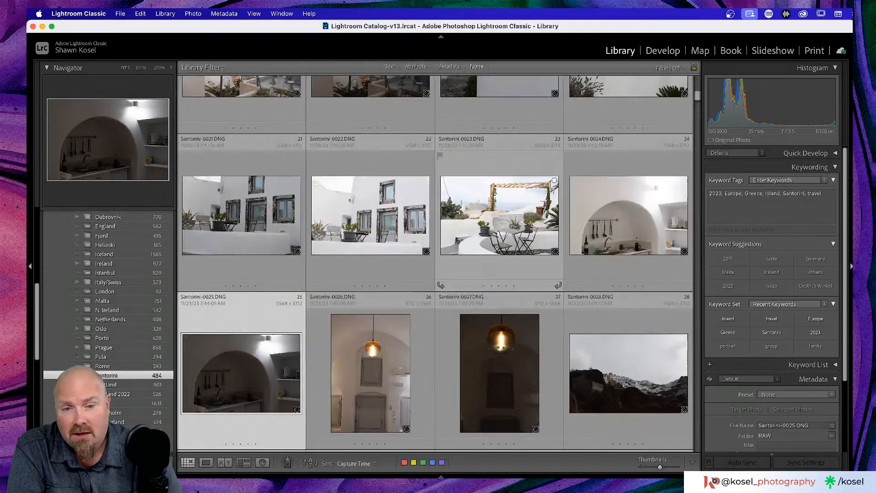
scroll(498, 206, down, 1)
scroll(498, 205, down, 2)
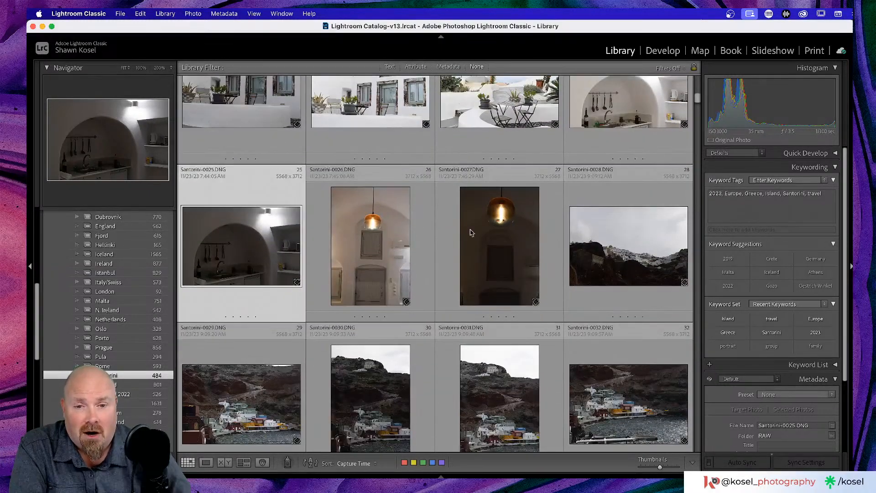
double_click(379, 262)
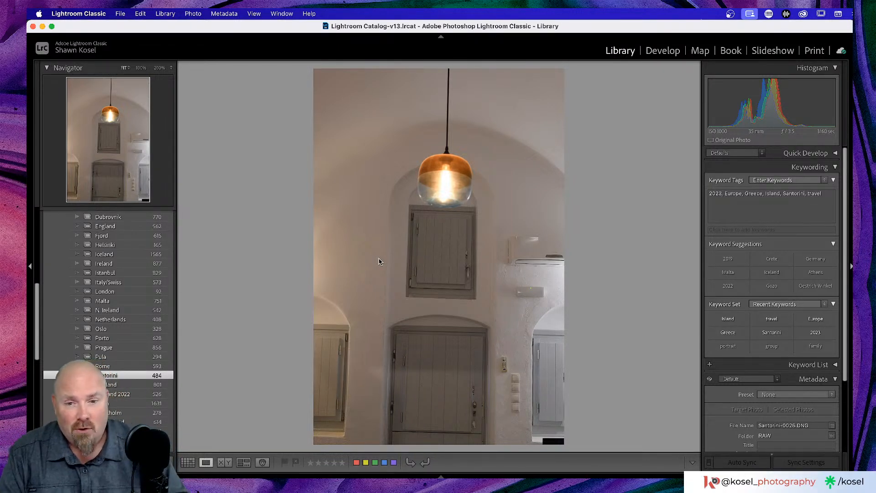
key(Right)
key(Right)
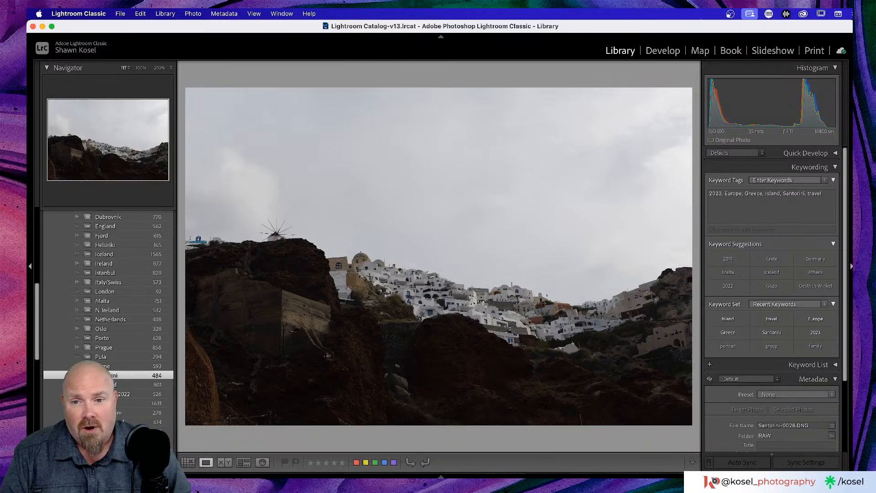
key(Left)
key(Right)
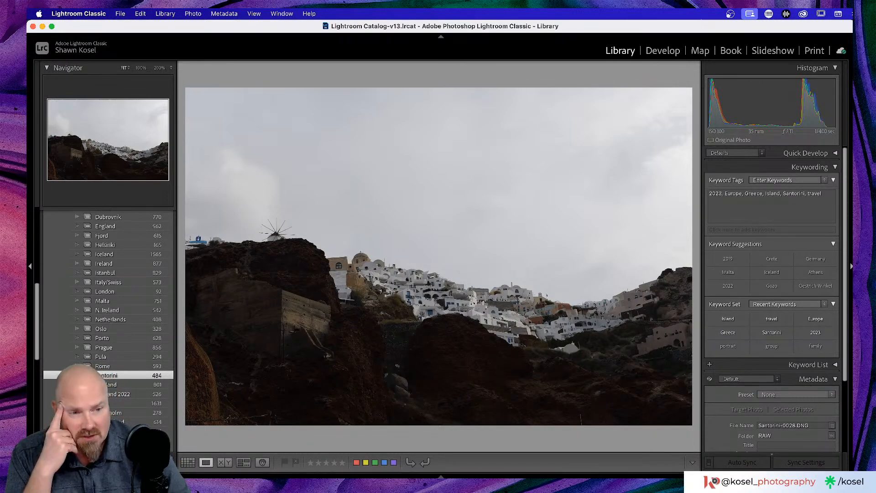
Step: Review the harbour village, open sea and boat photos Santorini-0029 to Santorini-0036 one by one at full view
key(Right)
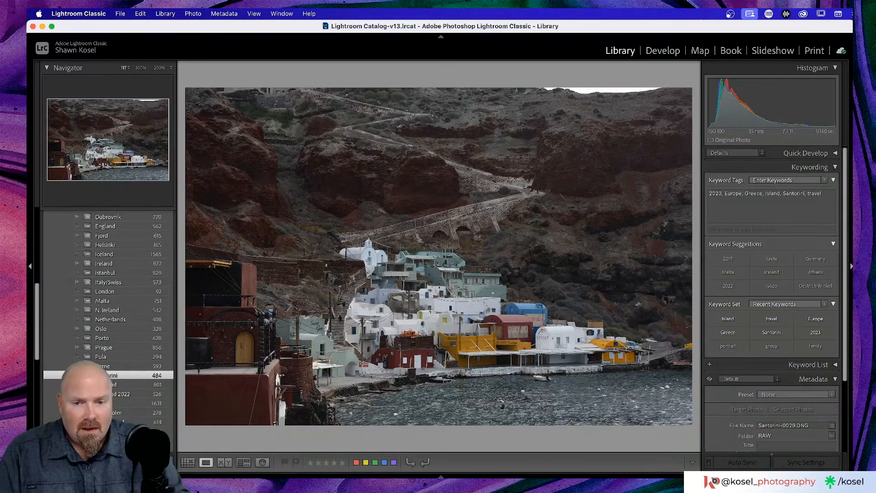
key(Right)
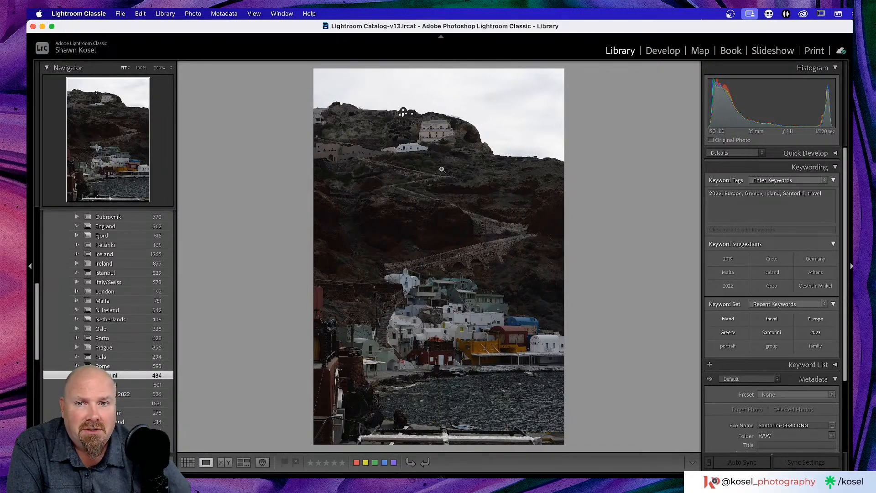
key(Right)
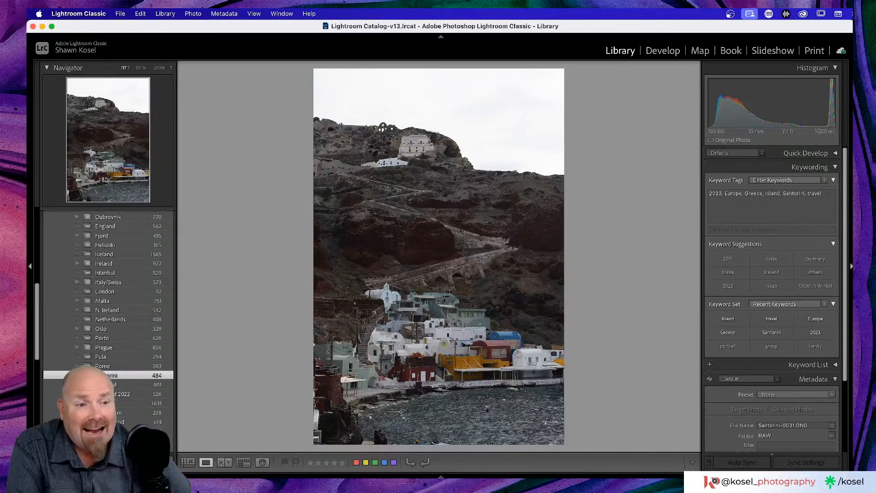
key(Right)
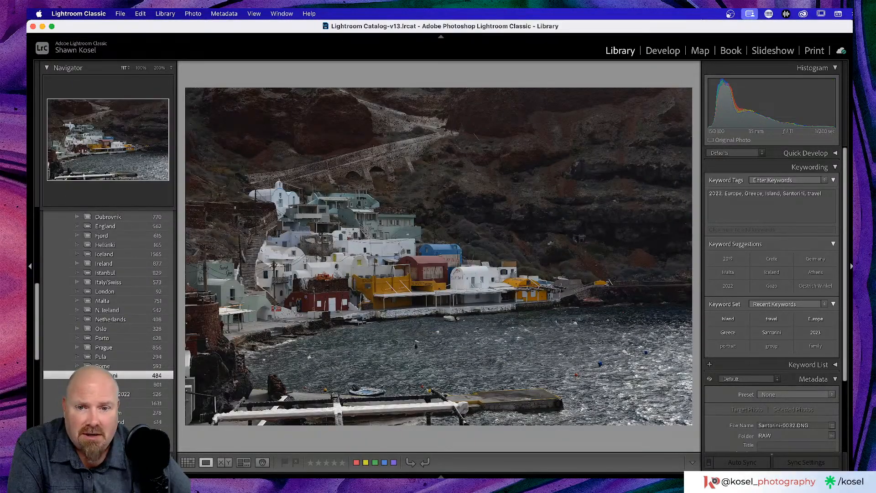
key(Right)
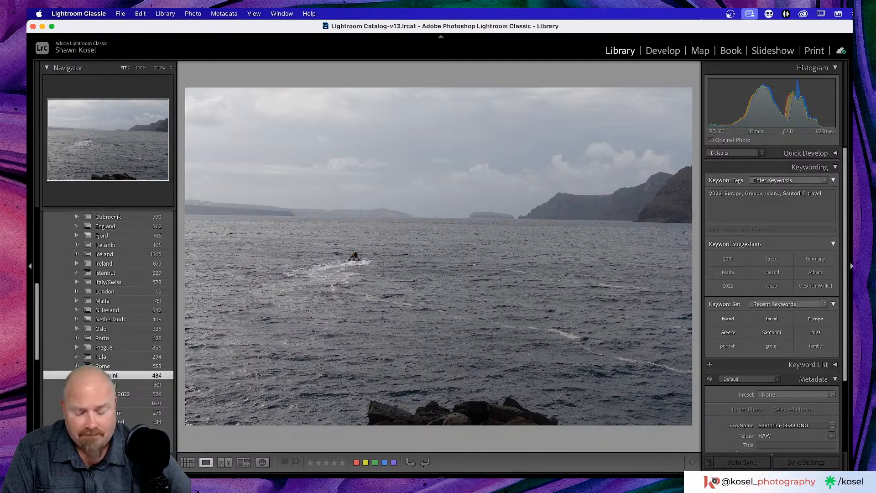
key(Right)
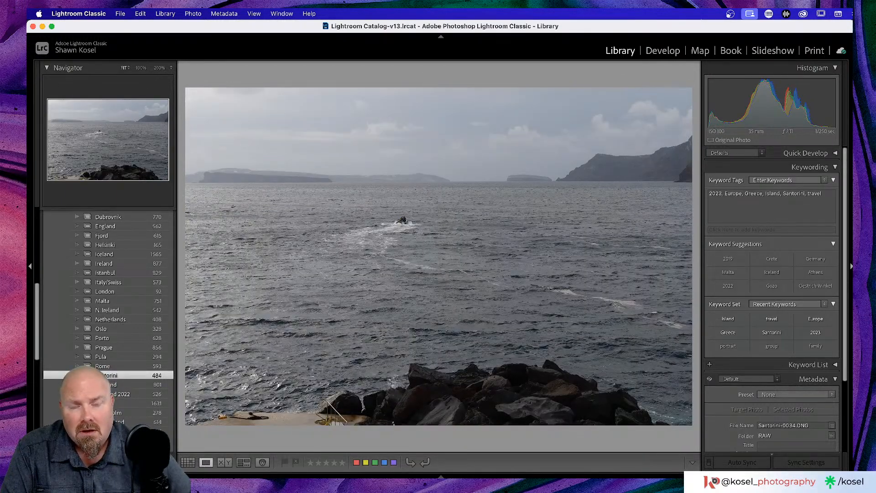
key(Right)
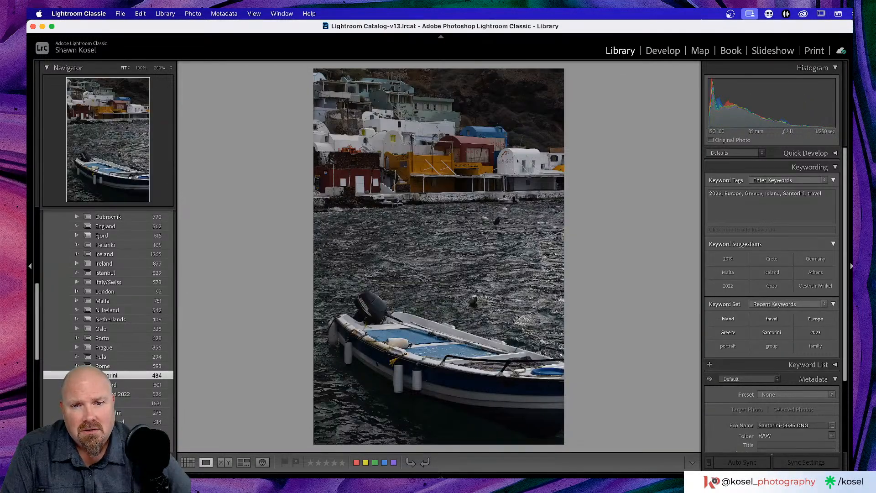
key(Right)
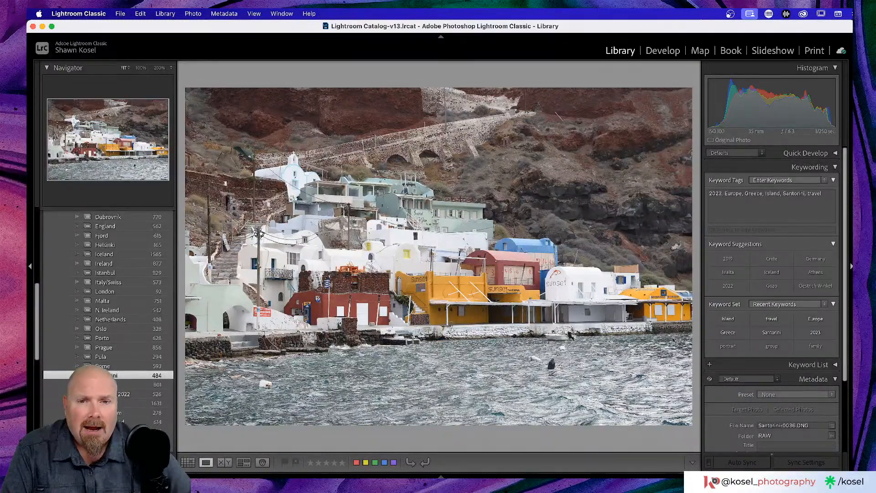
Step: Compare the red rock and hilltop village photos Santorini-0037 to Santorini-0040 at full view
key(Right)
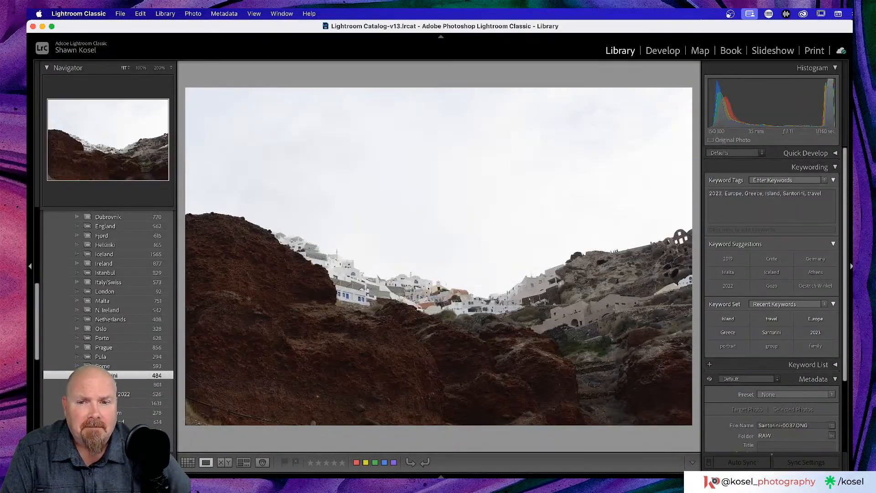
key(Right)
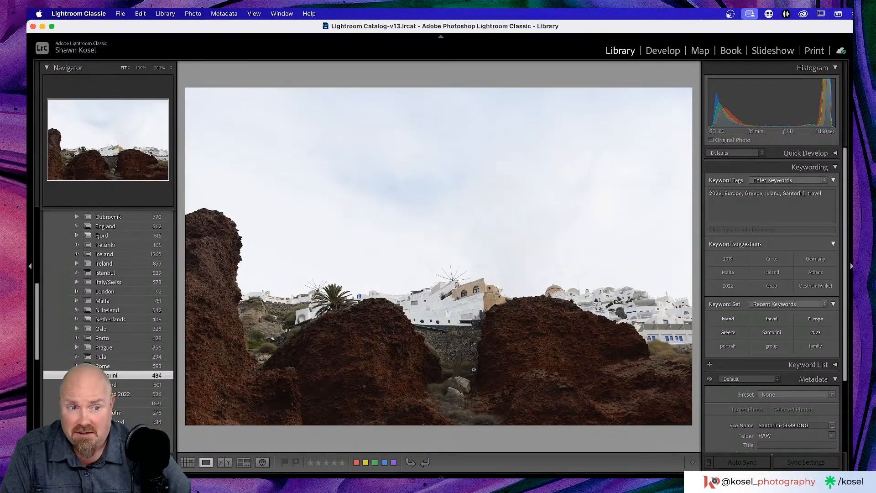
key(Right)
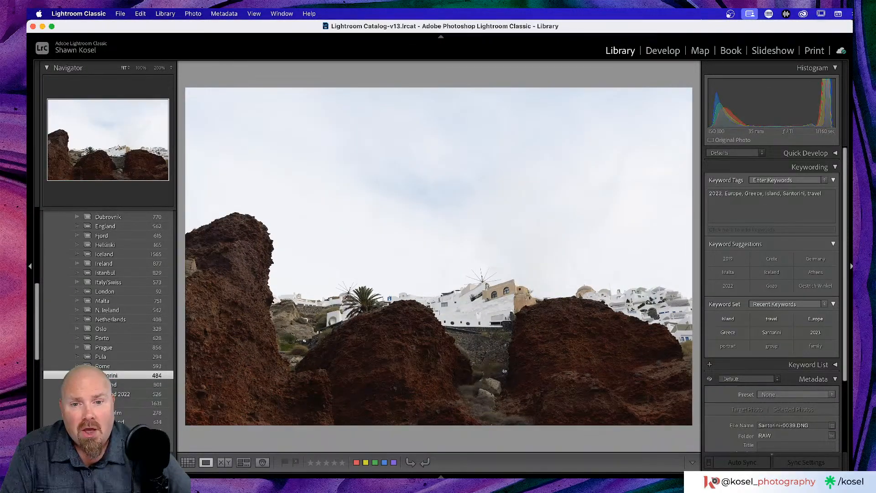
key(Right)
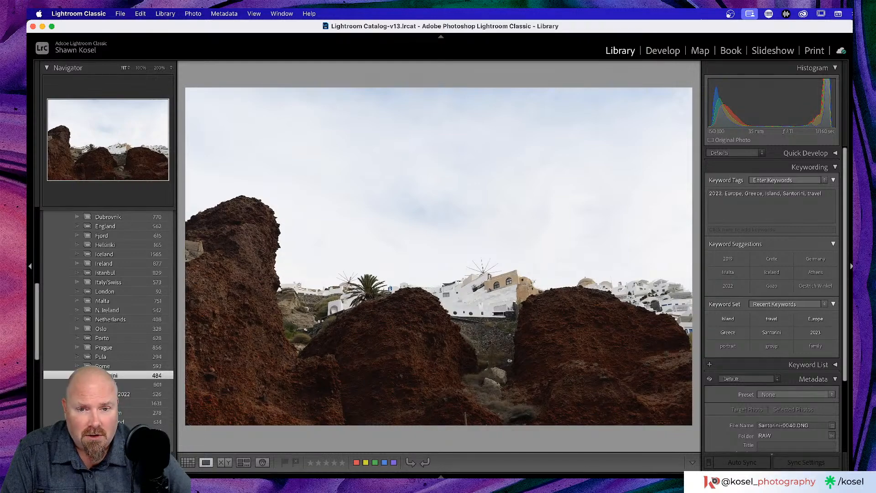
Step: Compare the successive shots of the moored blue and white boat up to Santorini-0045 at full view
key(Right)
key(Right)
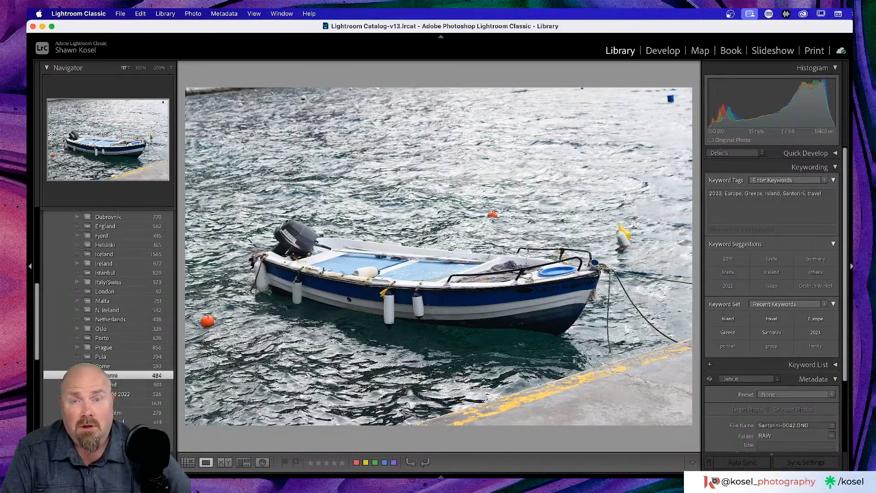
key(Right)
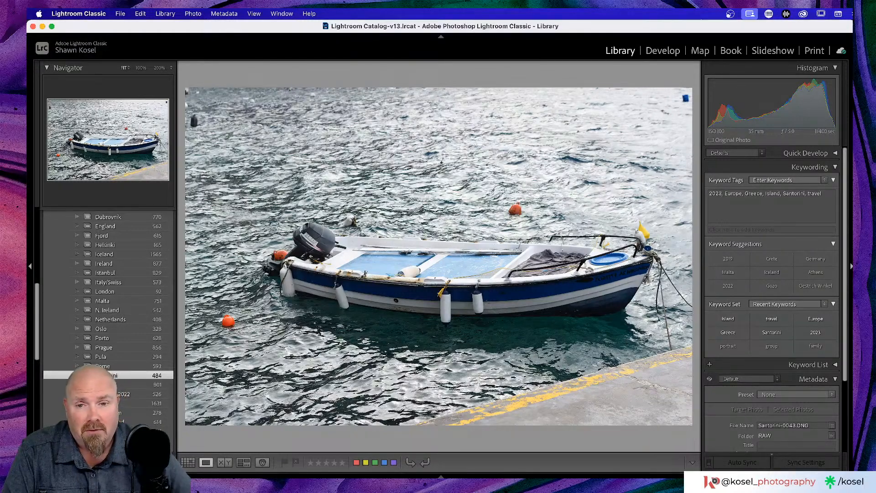
key(Right)
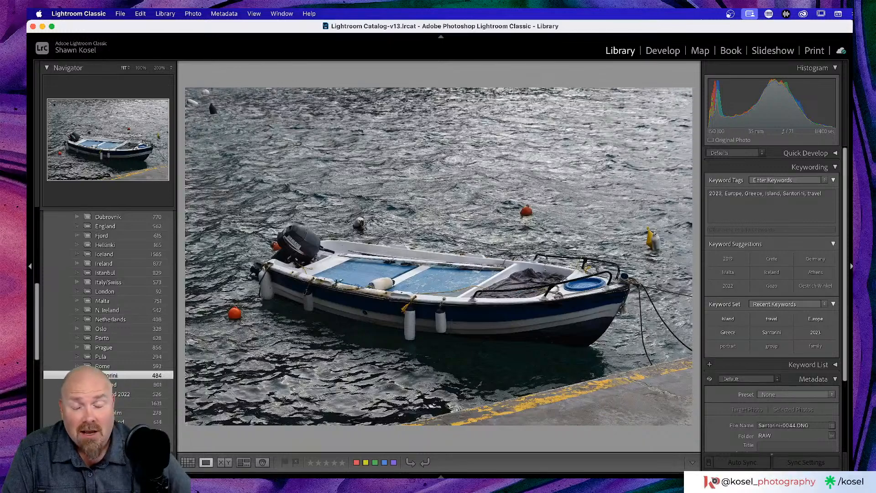
key(Right)
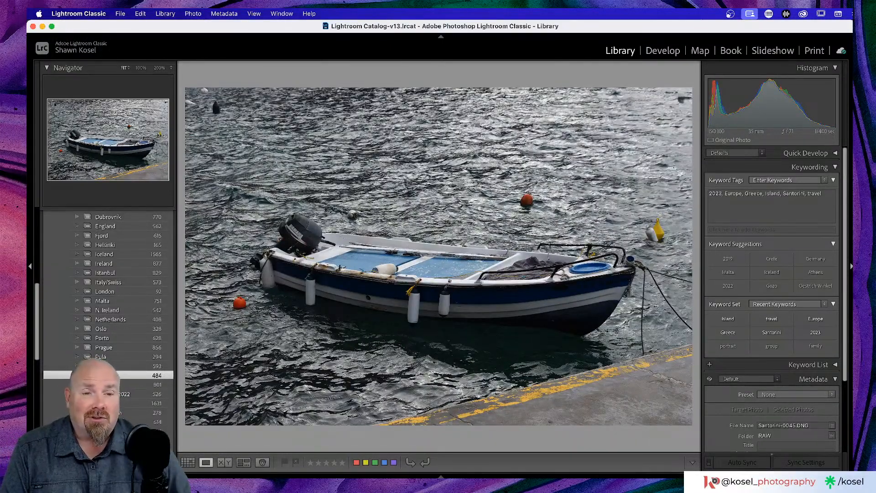
Step: Go on past the valley and road sign photos to the coastal cliff photo Santorini-0048 and rate it three stars
key(Right)
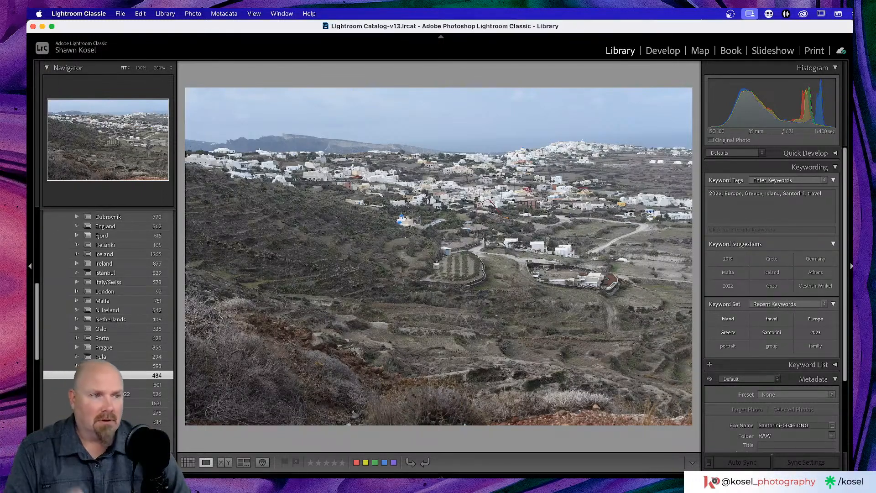
key(Right)
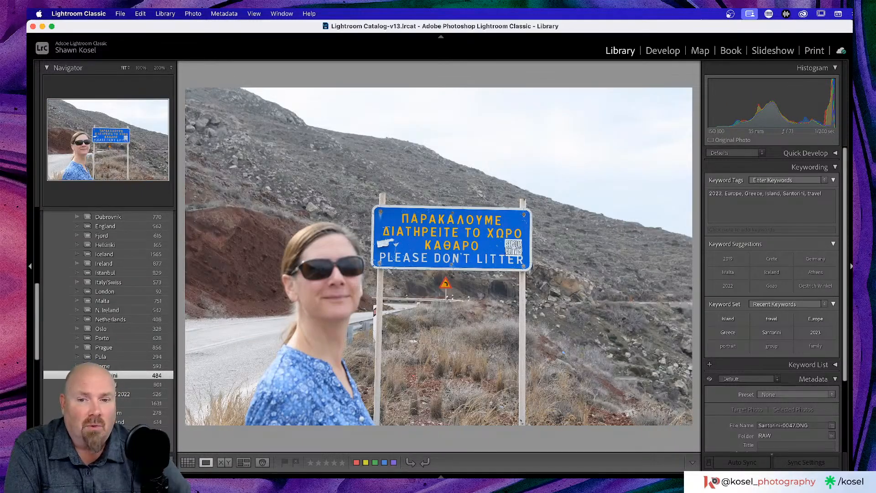
key(Right)
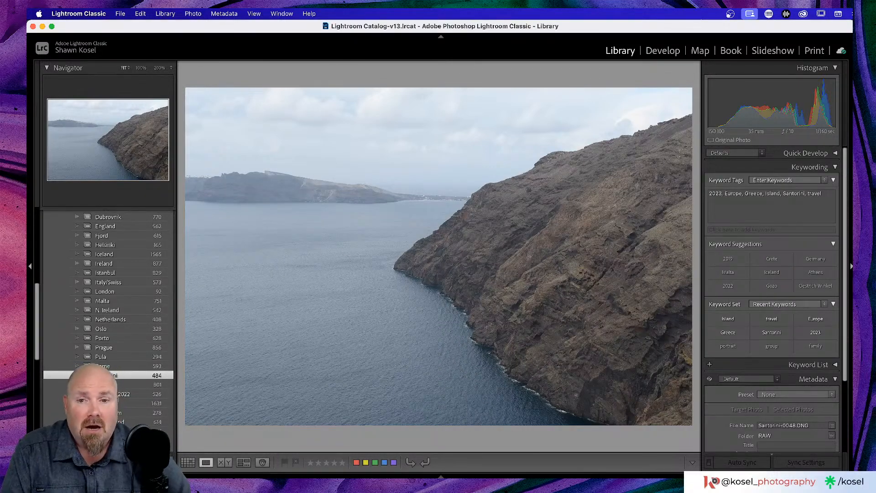
key(3)
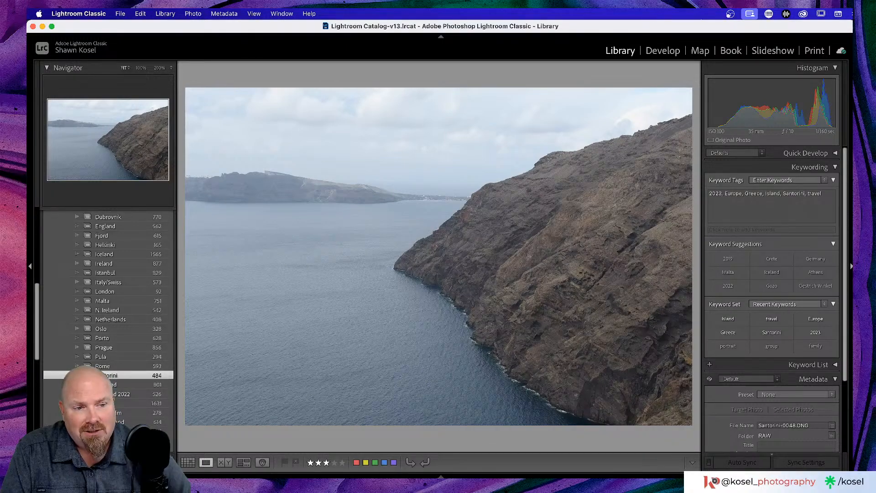
Step: Compare the kiosk photo Santorini-0049 with the preceding cliff photo, then review the brick building and road photos up to Santorini-0052
key(Right)
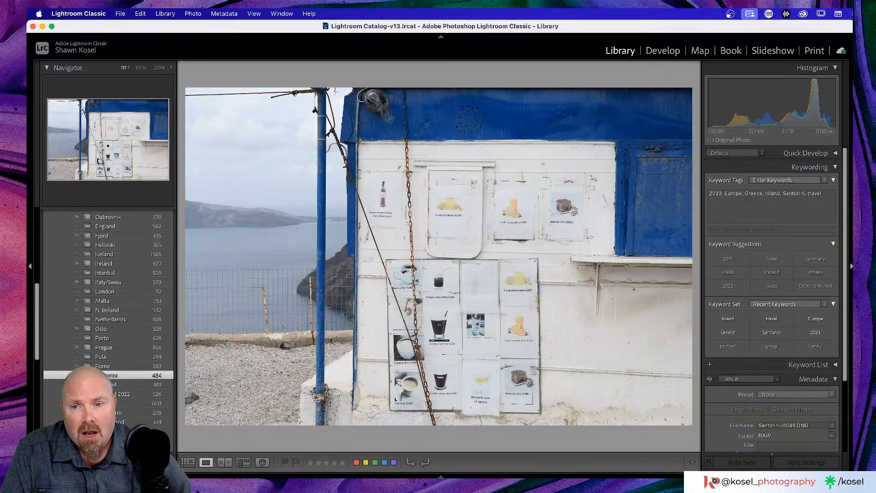
key(Left)
key(Right)
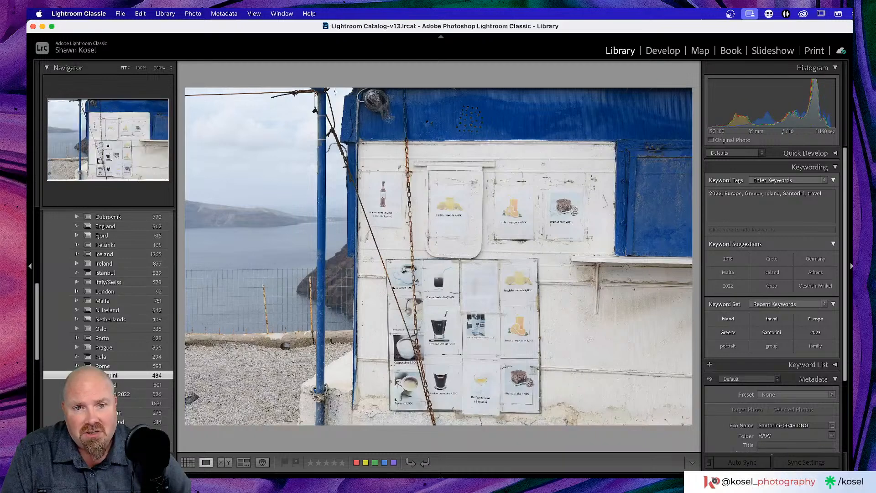
key(Right)
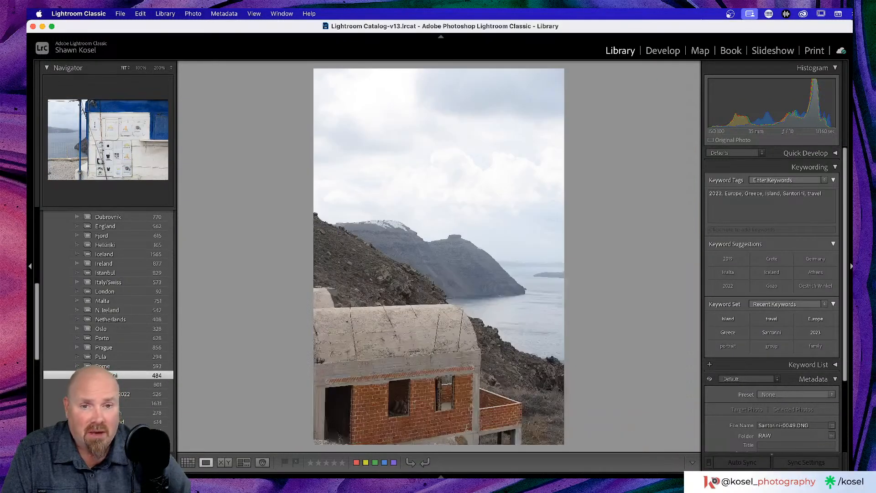
key(Right)
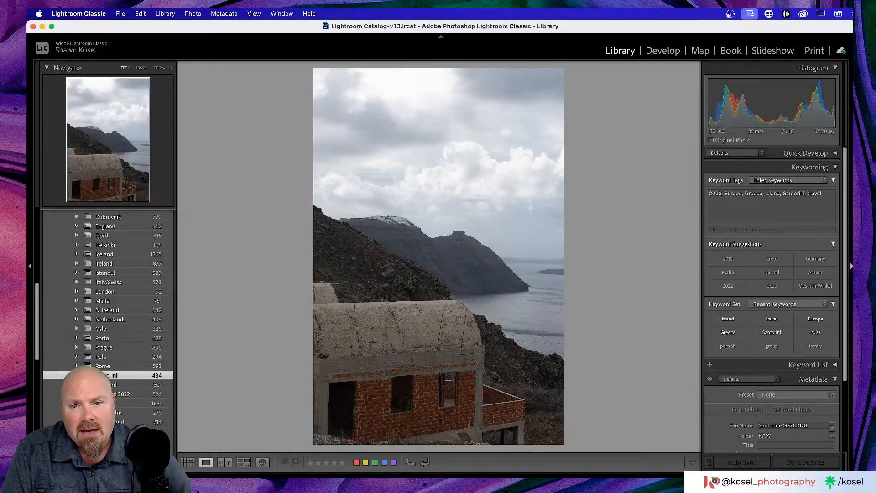
key(Right)
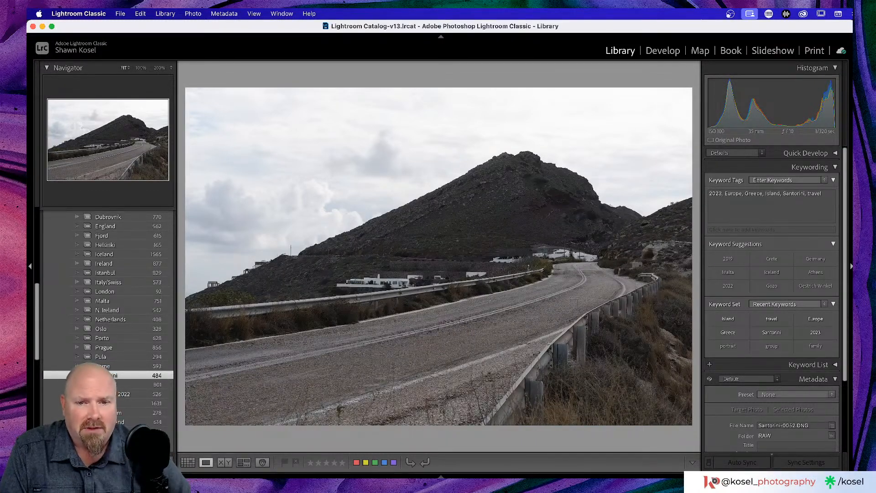
Step: Review the domed church, hilltop town and caldera photos Santorini-0053 to Santorini-0058 one by one at full view
key(Right)
key(Right)
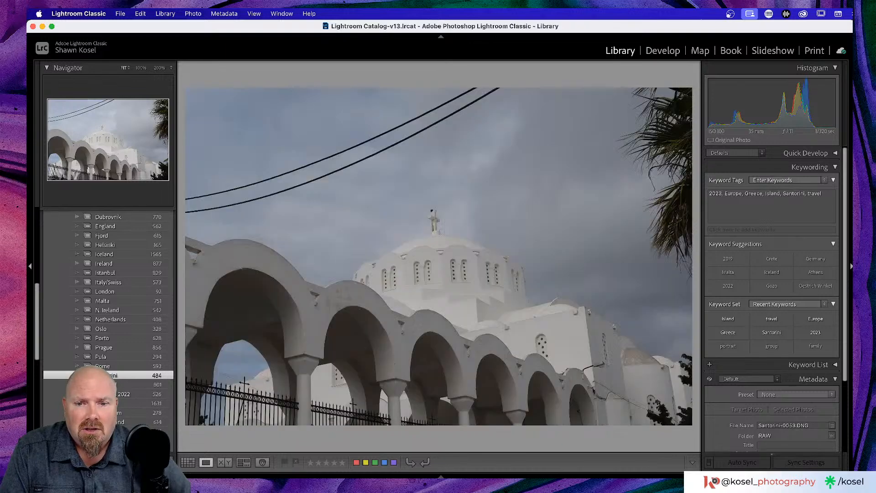
key(Right)
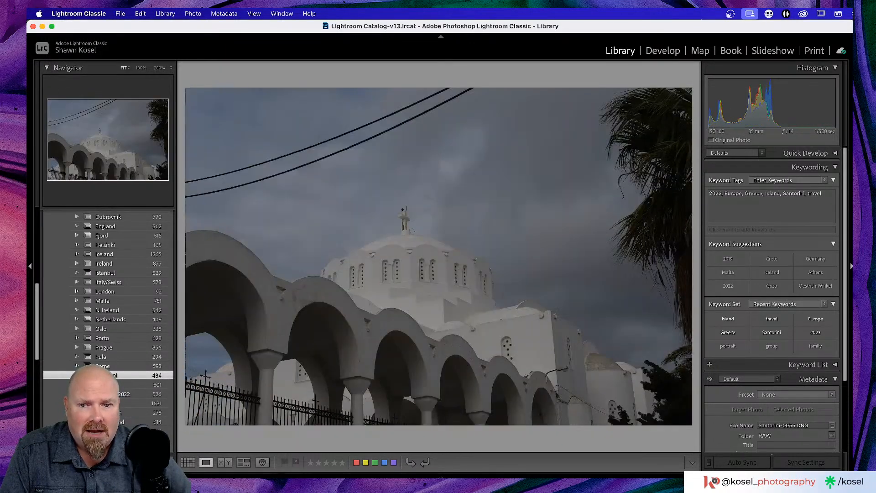
key(Right)
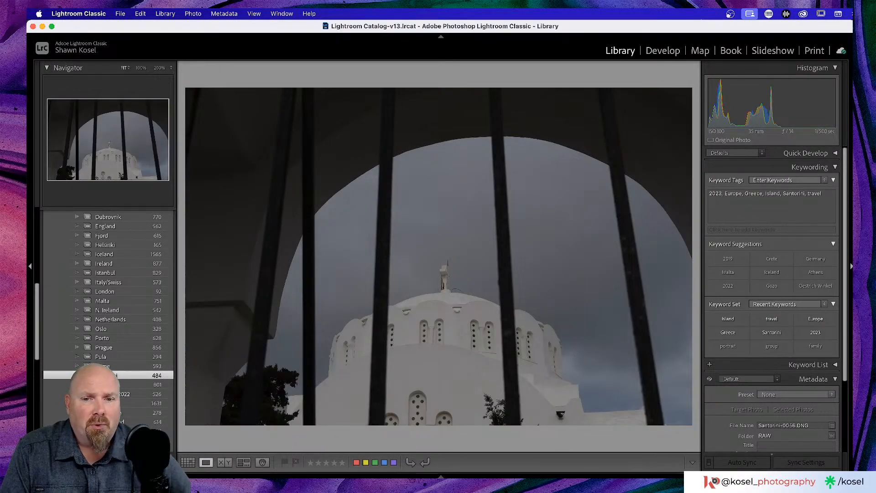
key(Right)
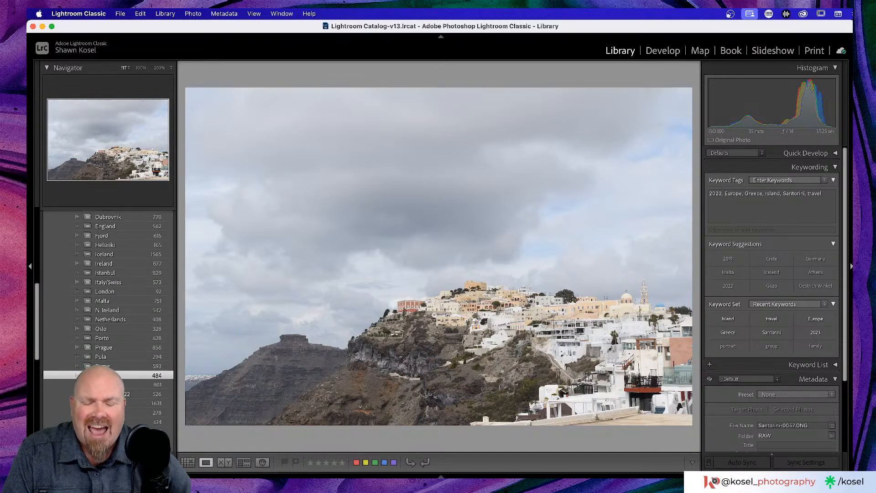
key(Right)
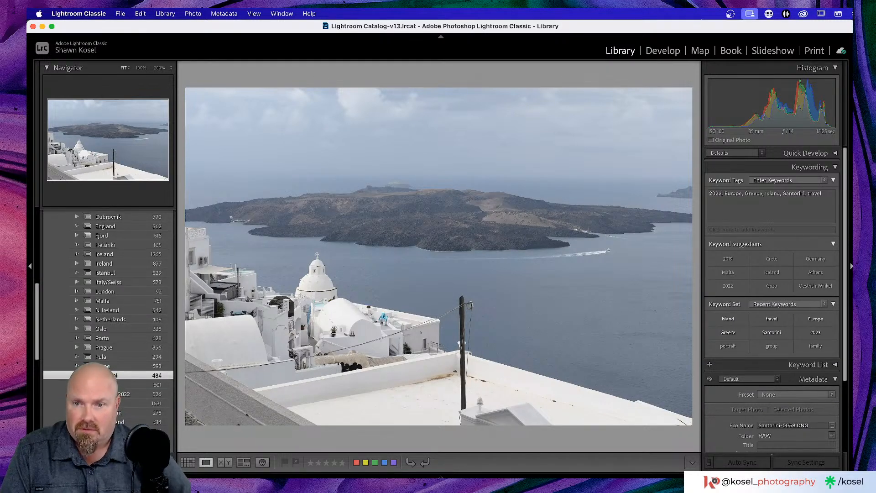
Step: Rate the two potted cactus photos Santorini-0059 and Santorini-0060 three stars each
key(Right)
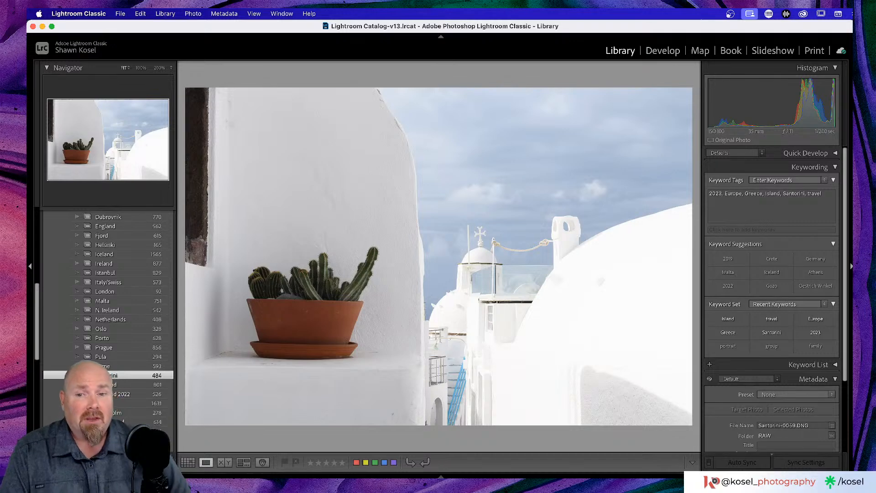
key(3)
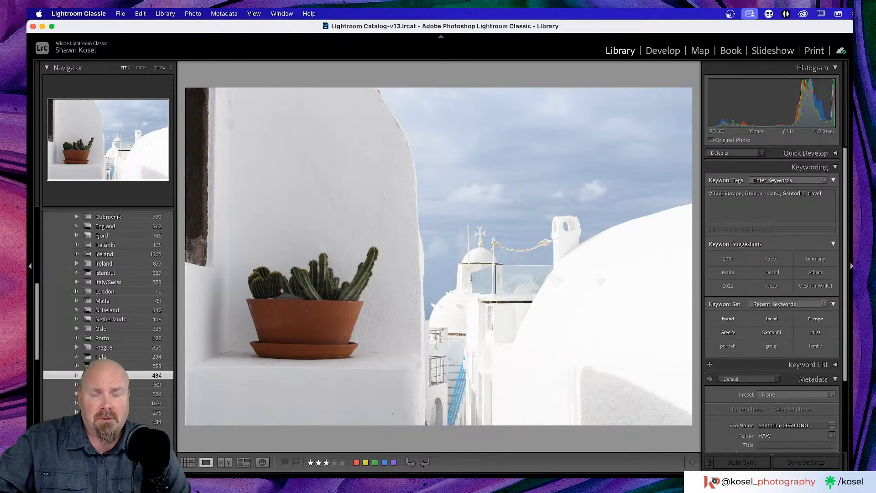
key(Right)
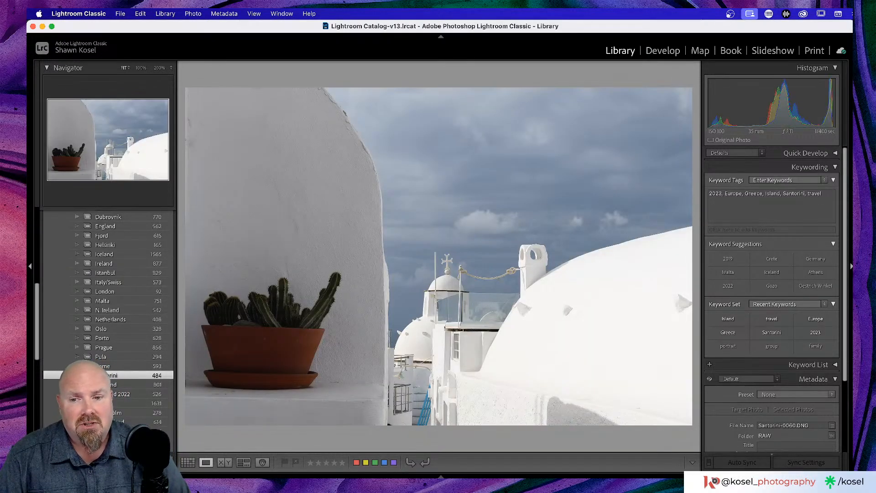
key(3)
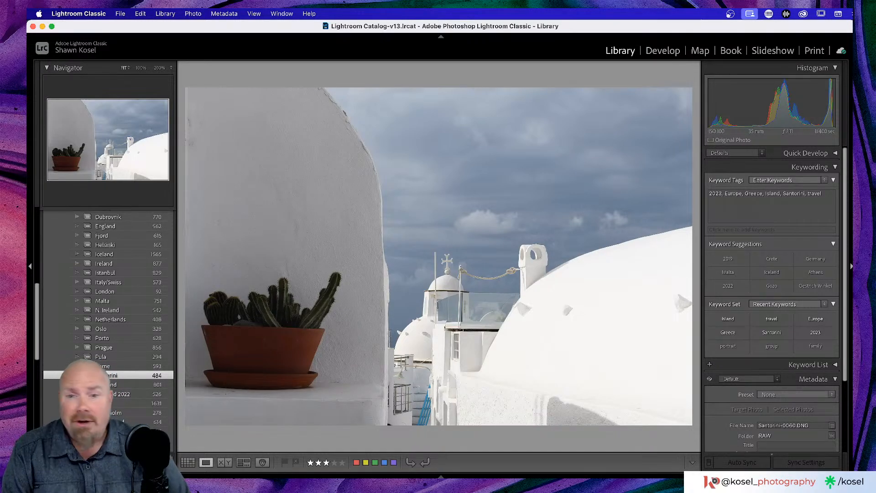
Step: Rate the hillside town photo Santorini-0061 three stars and inspect the cable car pylons on its slope at 200%
key(Right)
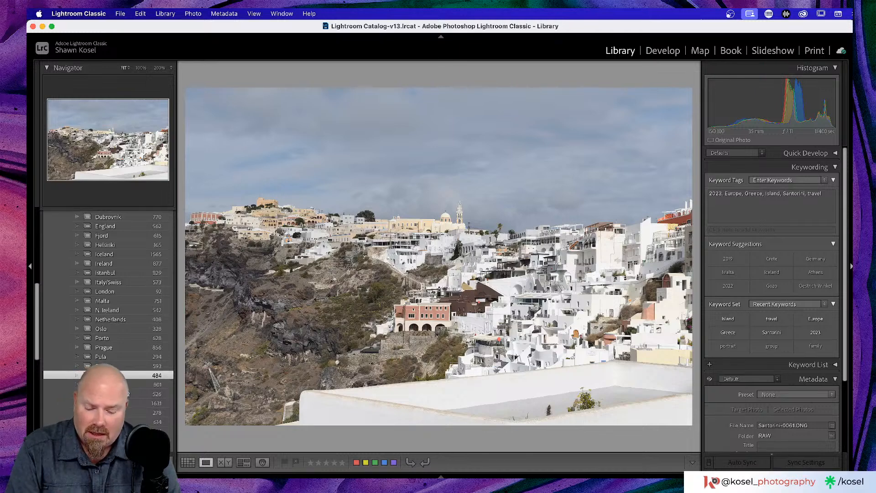
key(3)
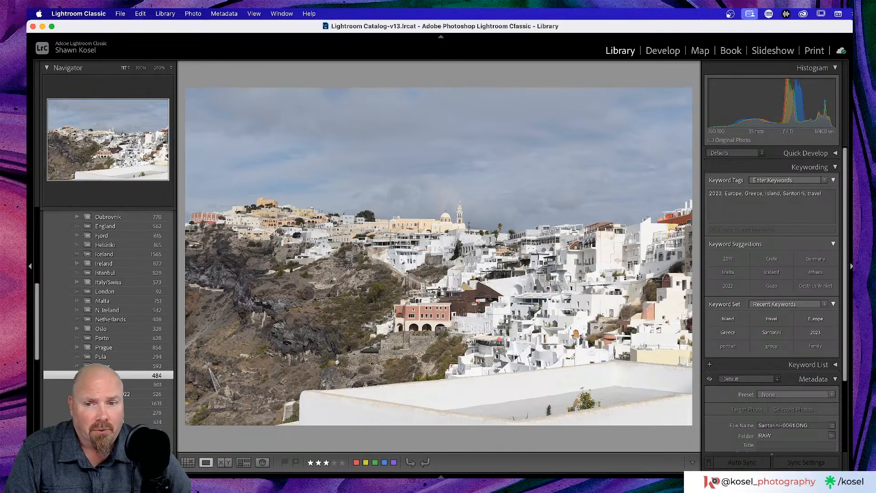
click(317, 304)
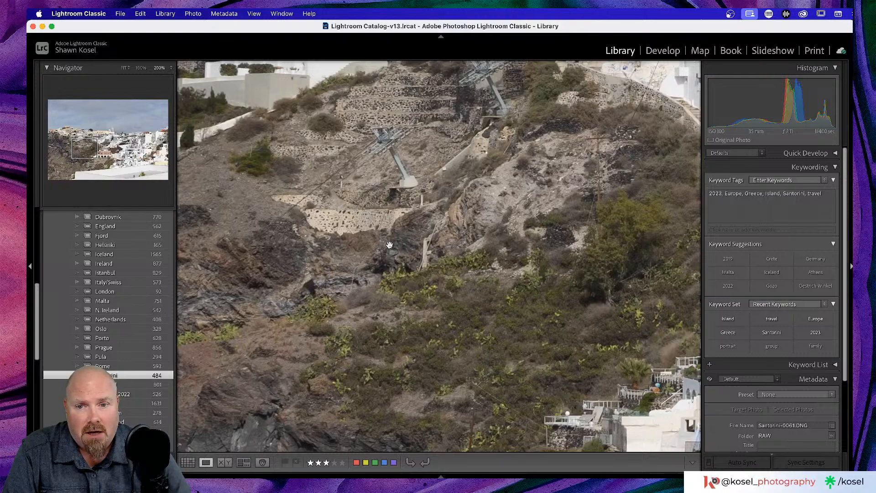
drag(389, 180, 381, 220)
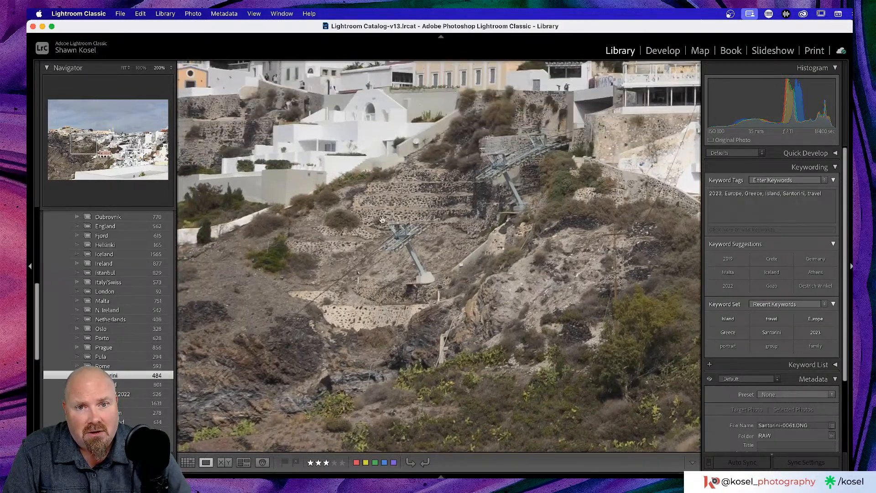
click(484, 234)
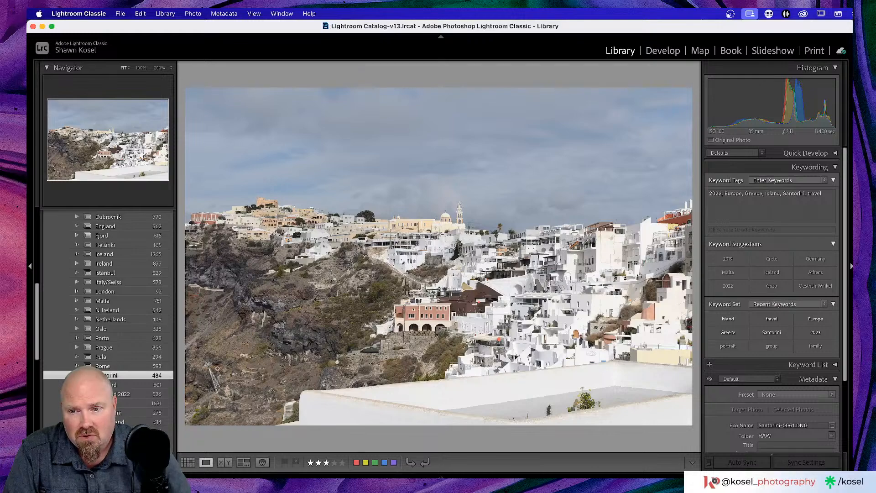
click(217, 368)
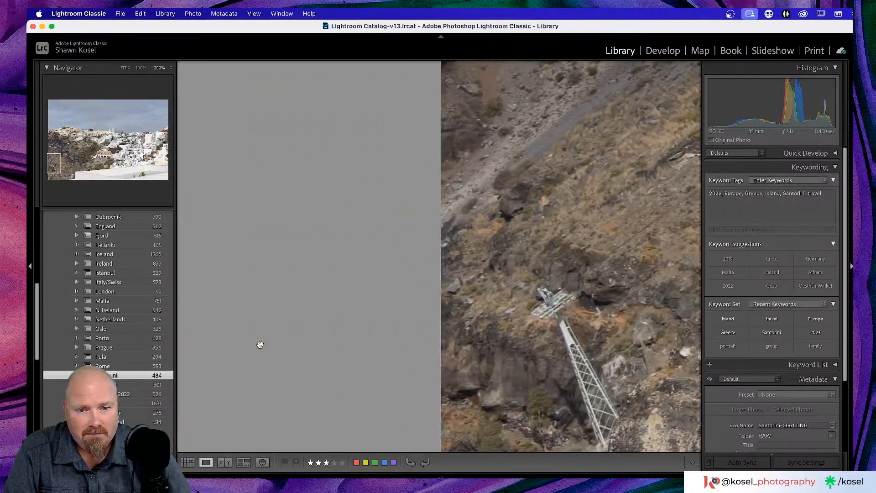
click(493, 282)
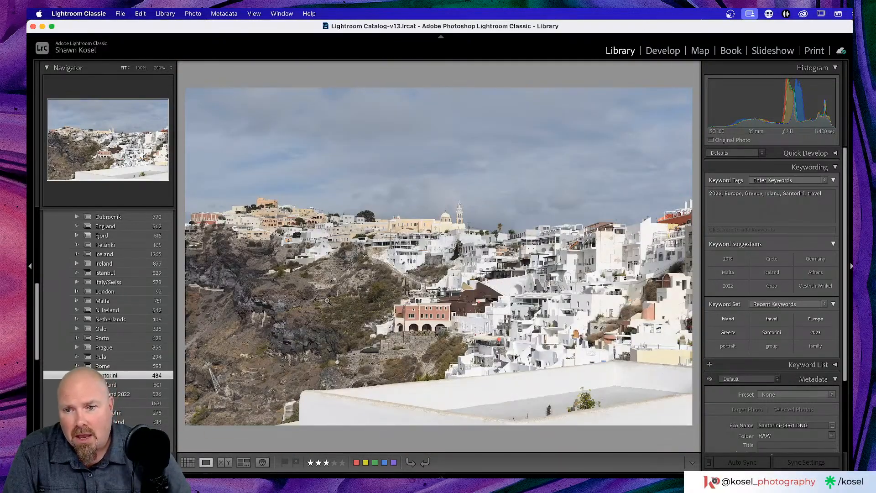
Step: Go on past Santorini-0062 and Santorini-0063 to the lamp and dome photo Santorini-0064 and rate it three stars
key(Right)
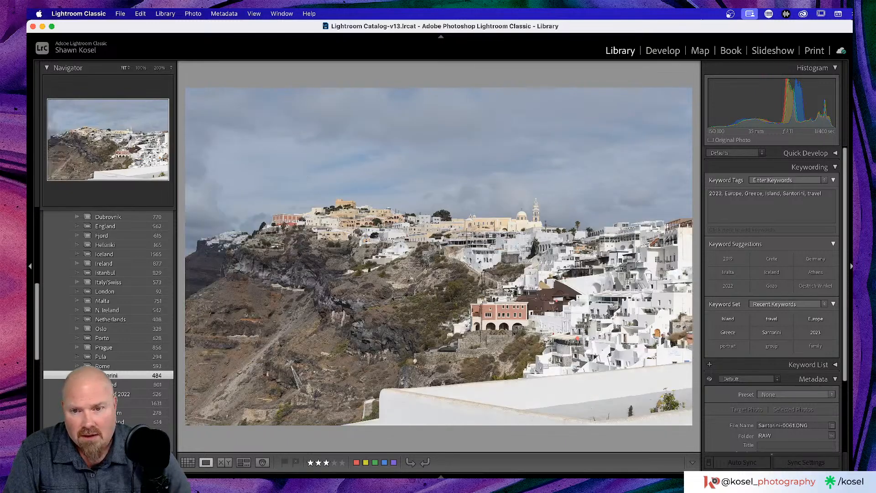
key(Right)
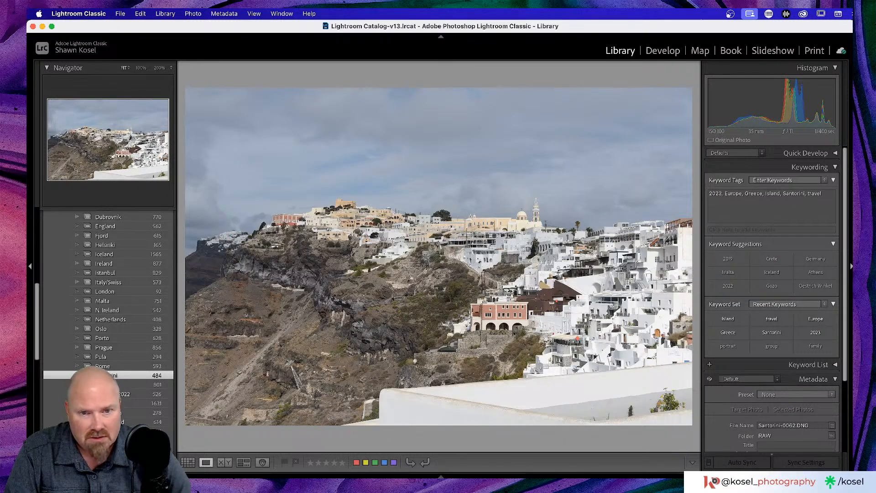
key(Right)
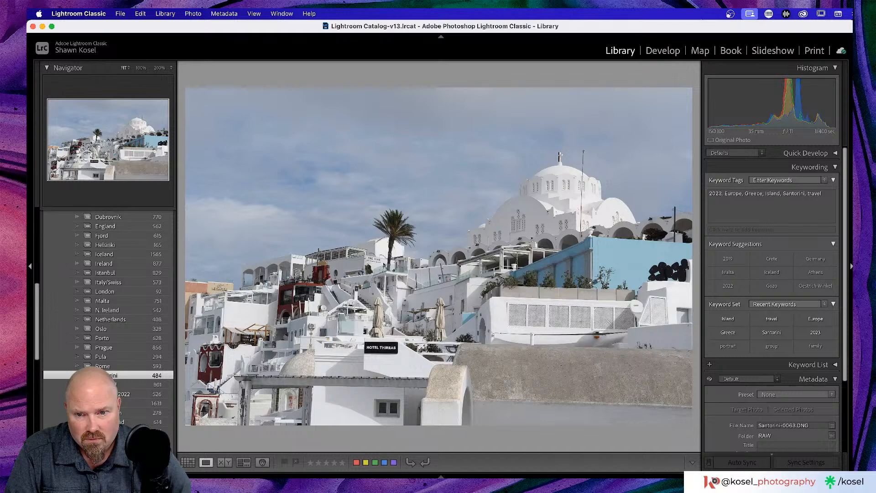
key(Right)
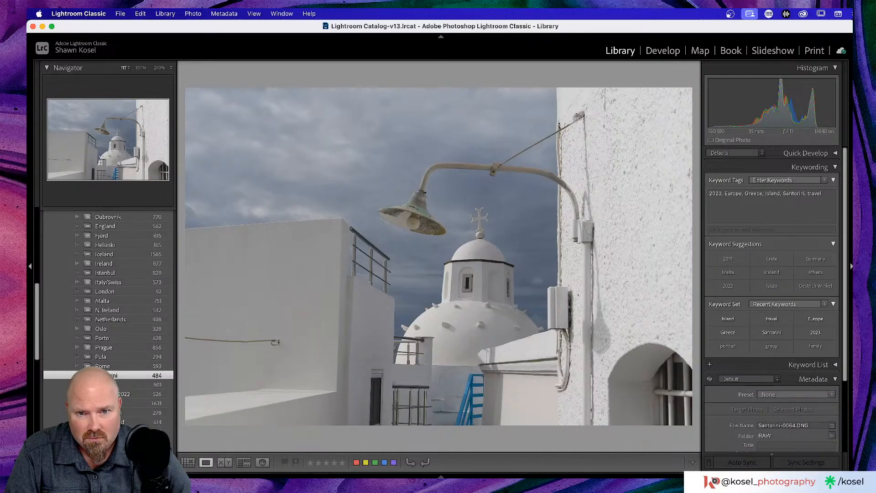
key(3)
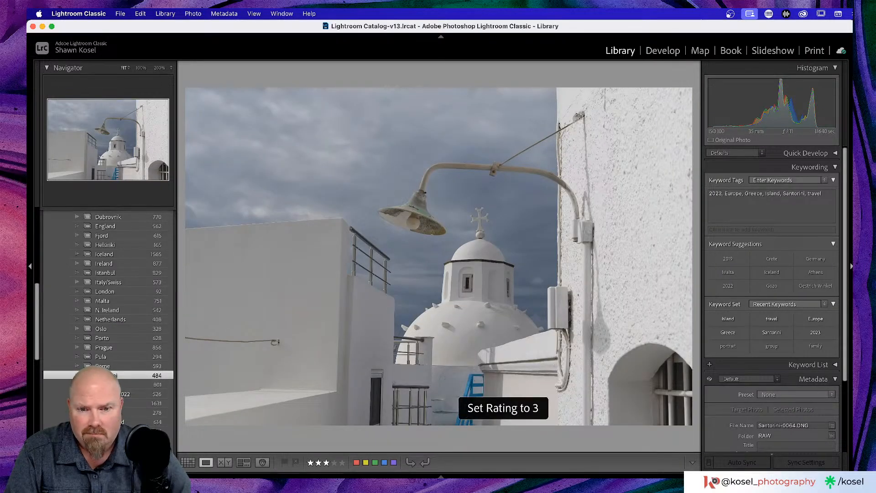
Step: Review photos Santorini-0065 and Santorini-0066, then inspect the pylons and stairway in the cliff photo Santorini-0067 at 200%
key(Right)
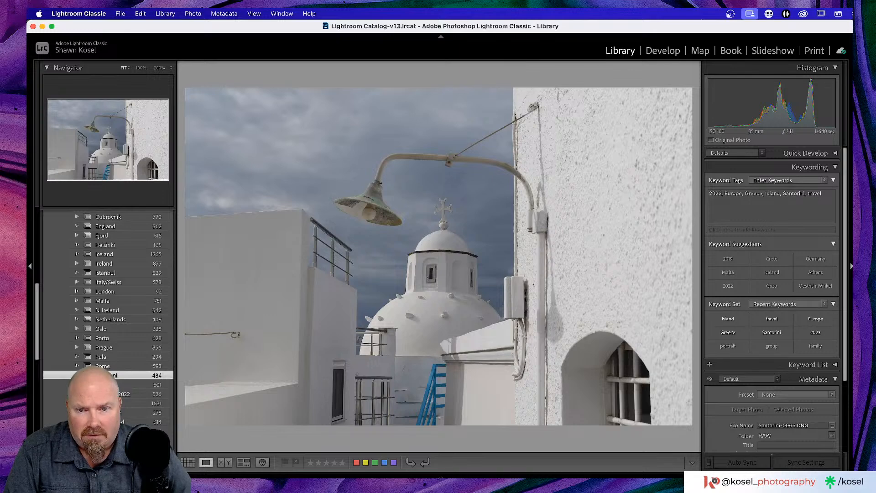
key(Right)
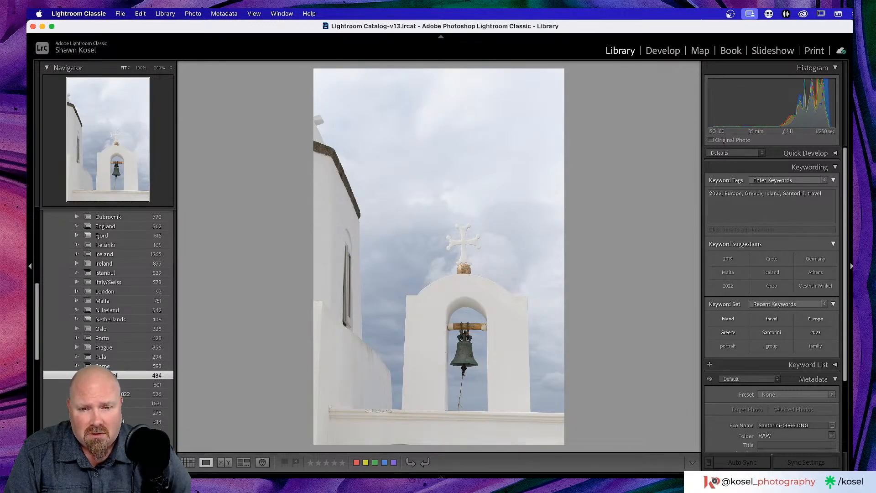
key(Right)
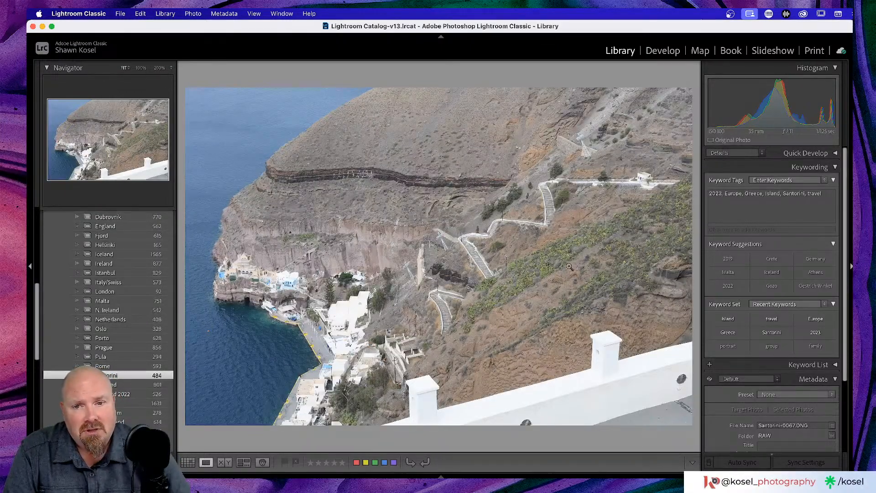
click(442, 236)
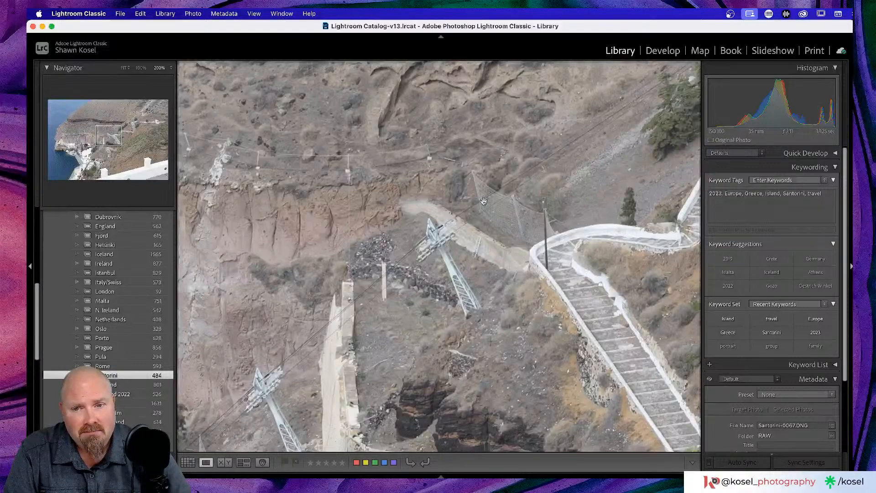
scroll(615, 297, right, 3)
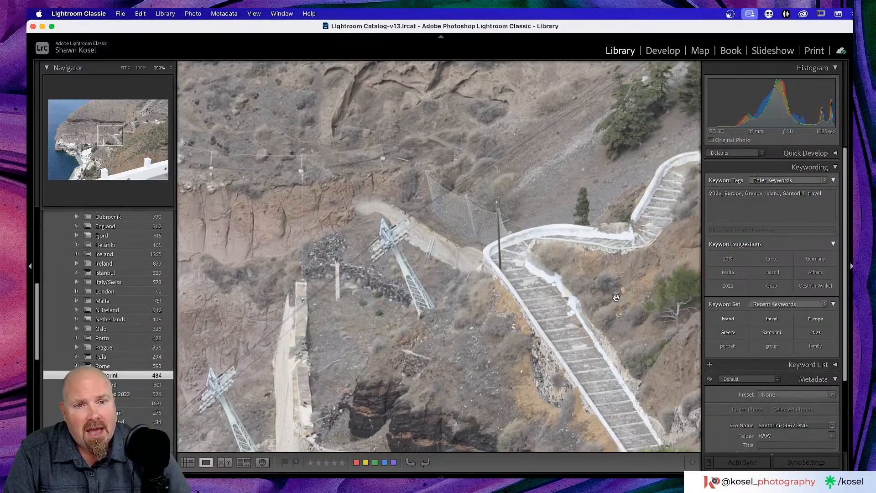
scroll(616, 297, right, 10)
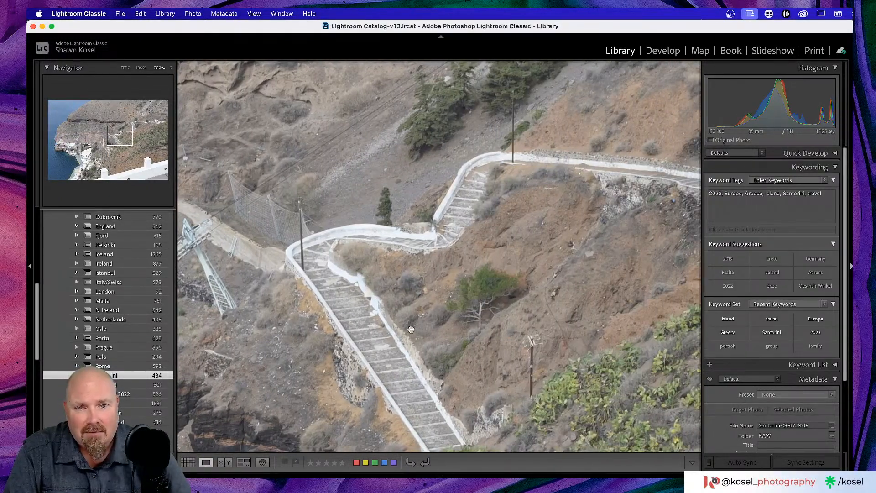
click(411, 329)
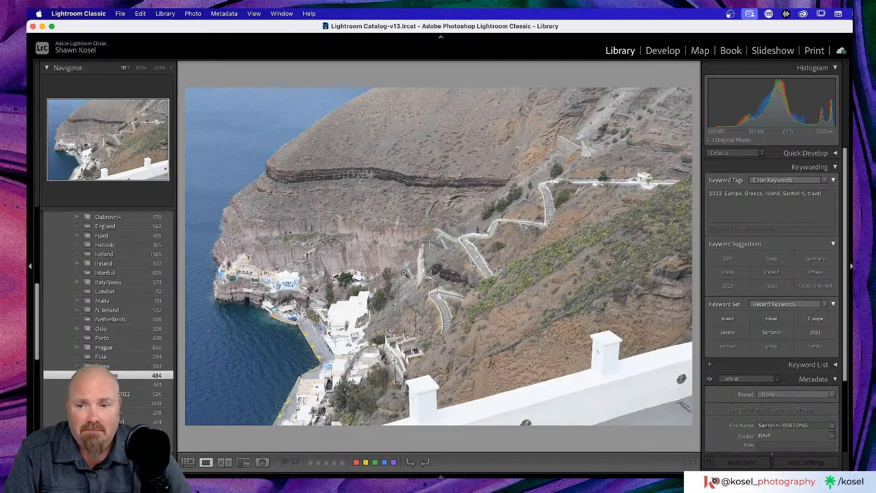
Step: Examine the lower steps beside the harbour village in Santorini-0067 at 200% and return to the full view
key(Right)
key(Right)
key(Right)
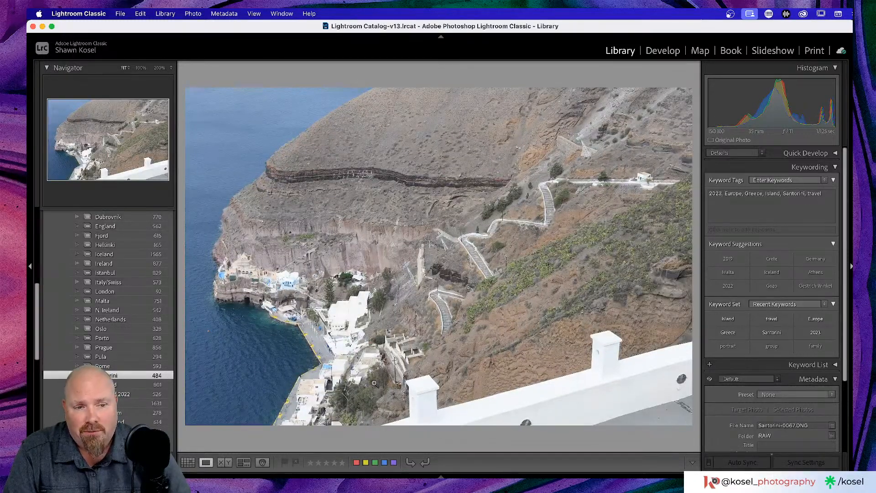
click(381, 361)
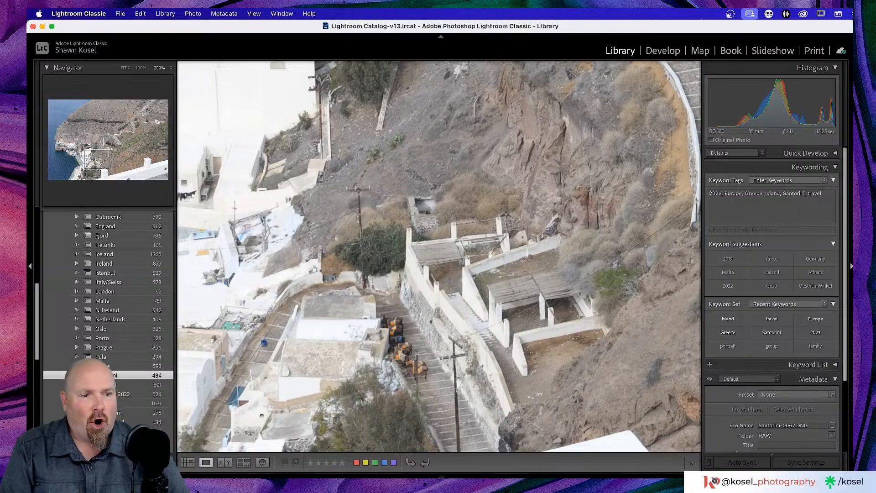
key(super+Tab)
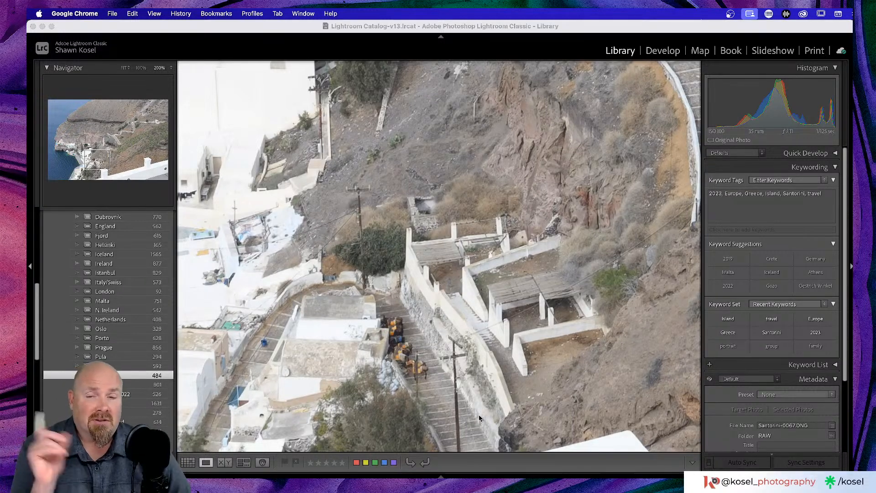
click(492, 34)
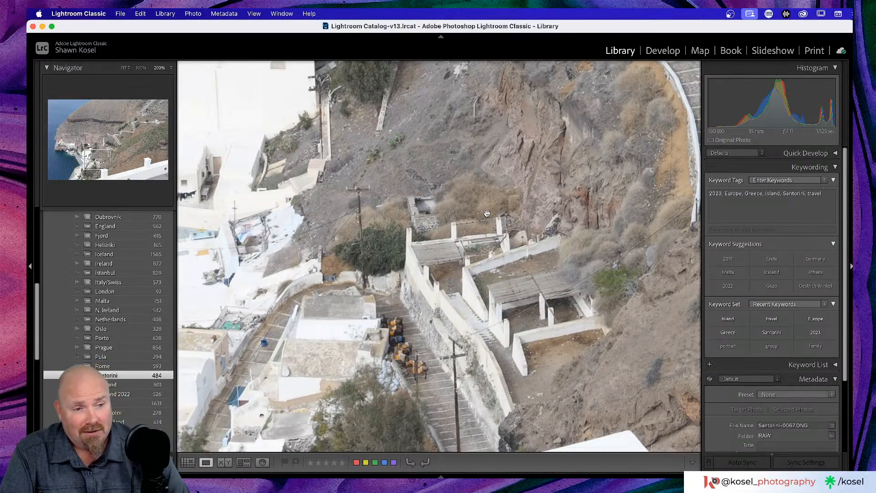
click(418, 291)
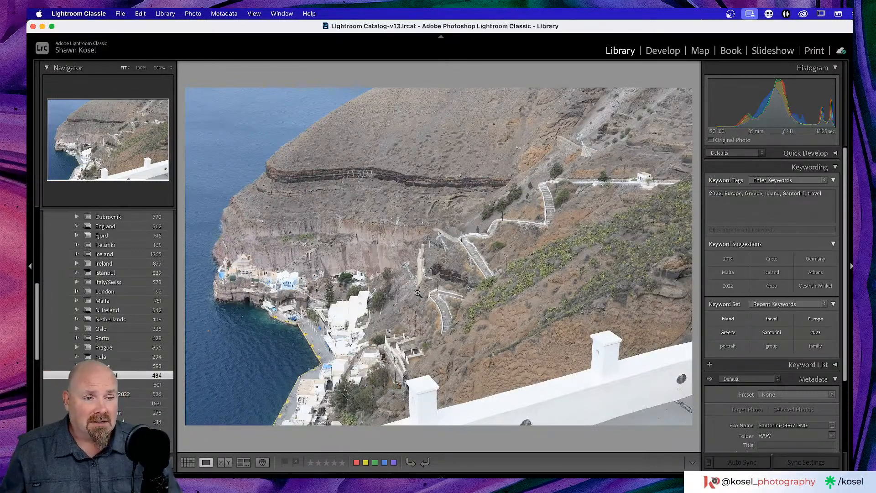
Step: Review the harbour cliff, white church and caldera dome photos from Santorini-0068 to Santorini-0074 at full view
key(Right)
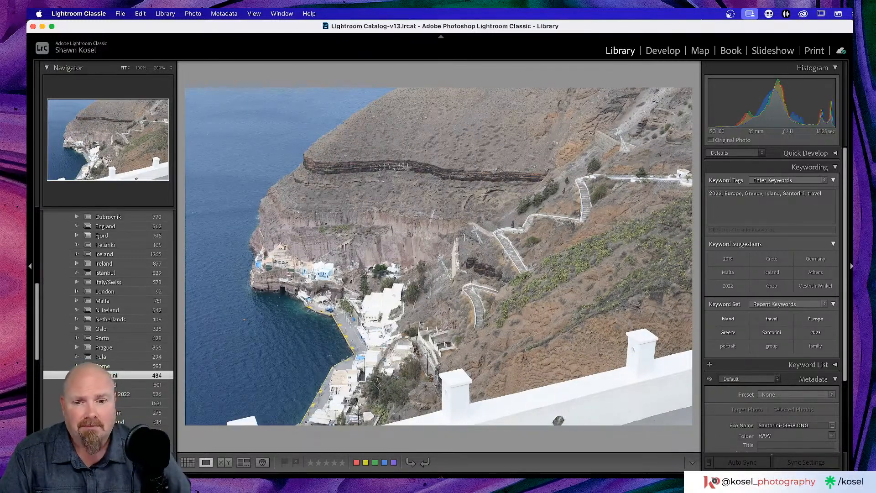
key(Right)
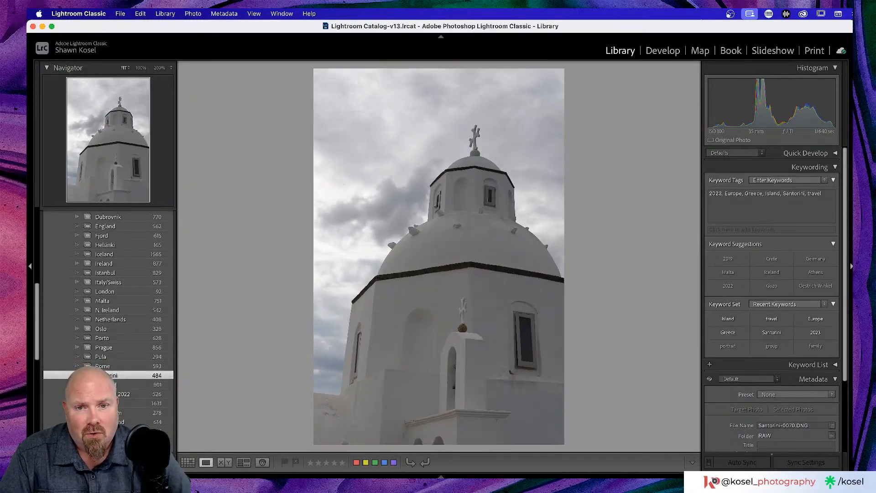
key(Right)
key(Right)
key(Right)
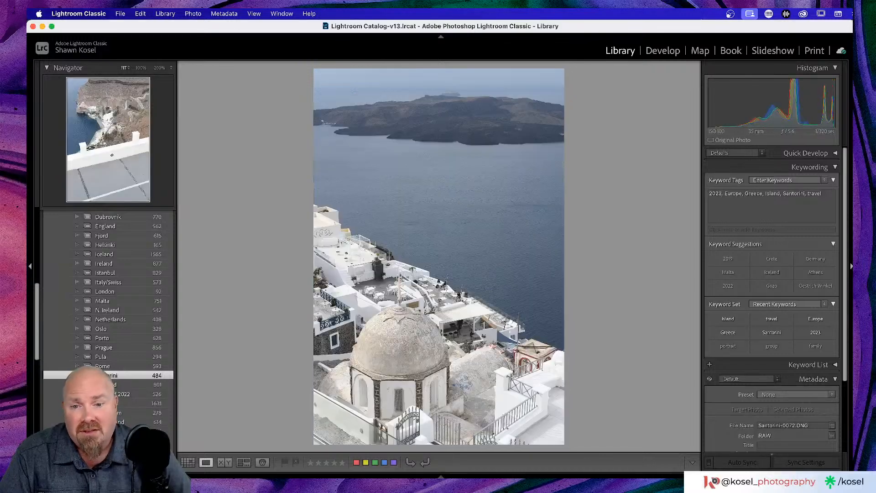
key(Right)
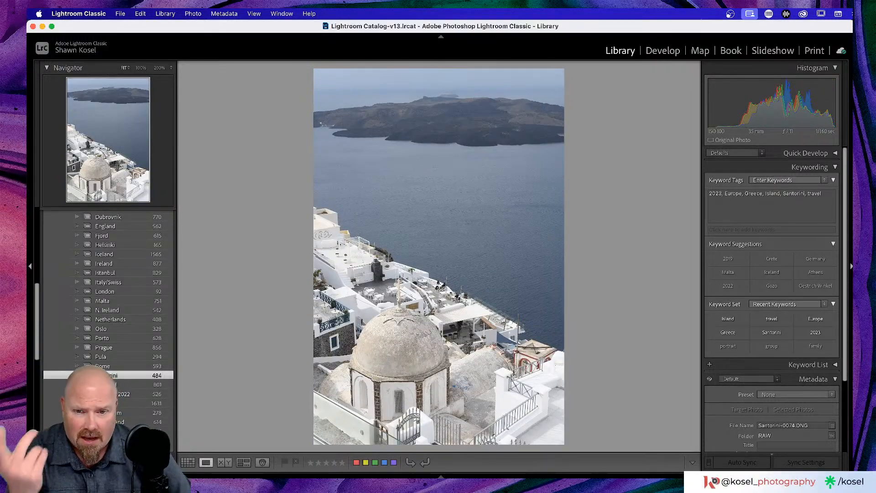
Step: Compare the "I love Santorini" sign photos up to Santorini-0077 and go on to the alley photo Santorini-0078
key(Right)
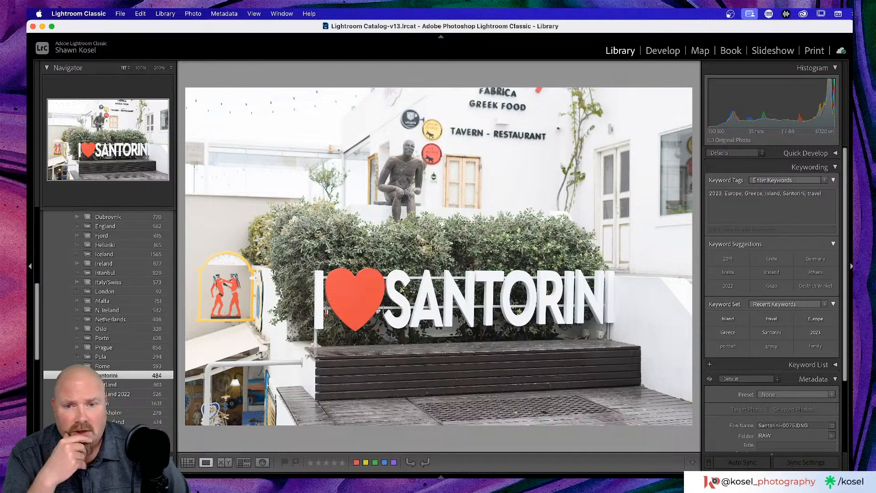
key(Right)
key(Right)
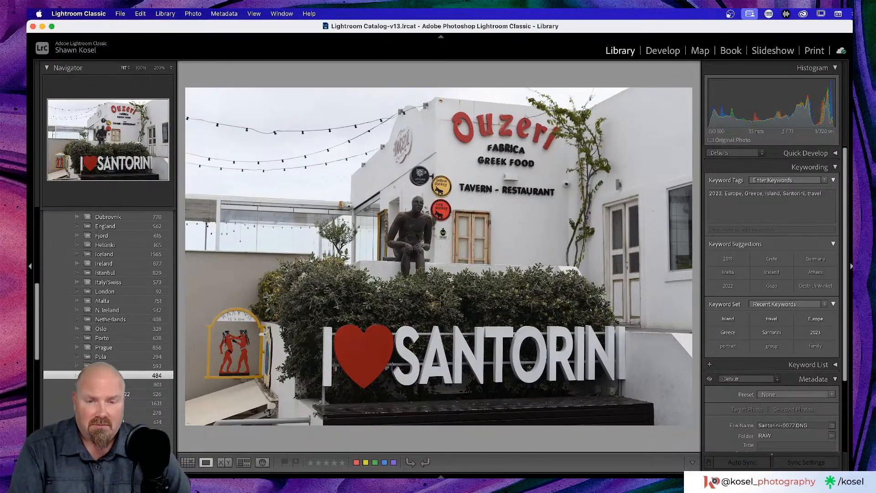
key(Right)
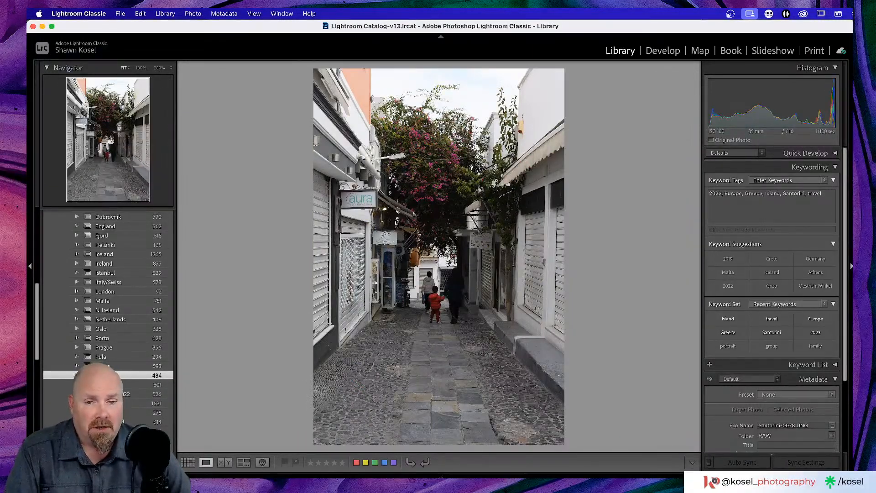
Step: Compare the flowered alley photos up to Santorini-0080 and the stairway photos from Santorini-0081 to Santorini-0083
key(Right)
key(Right)
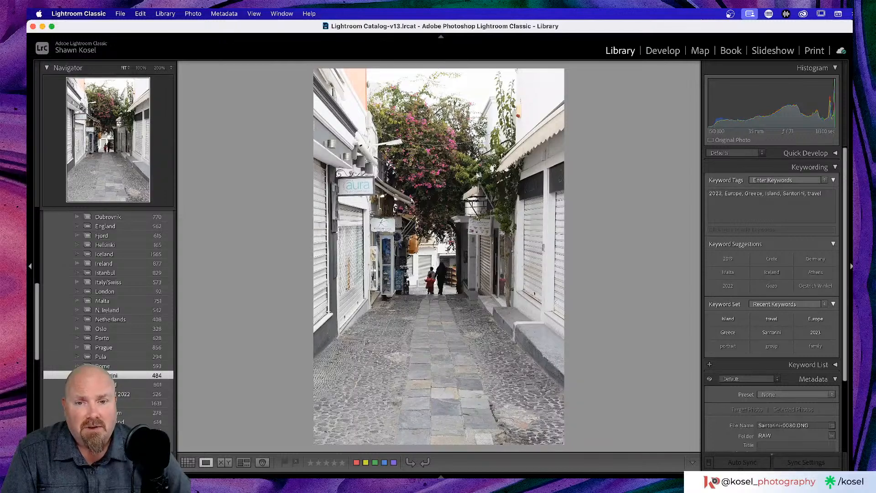
key(Right)
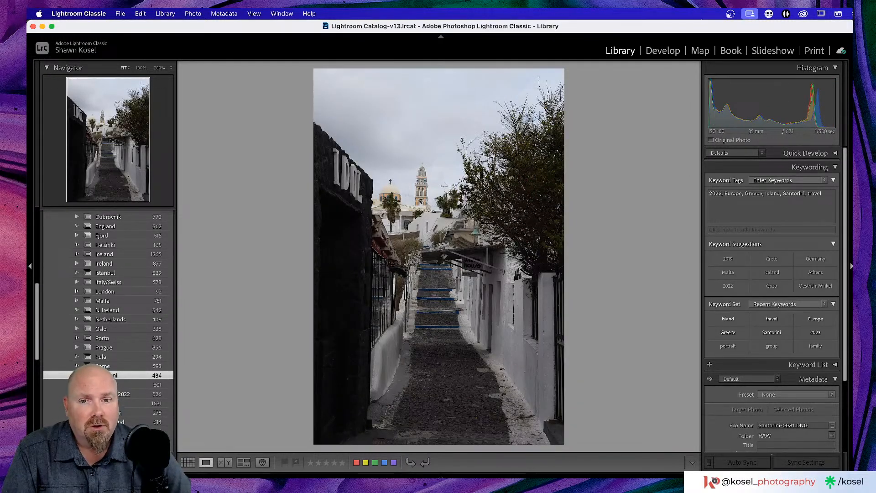
key(Right)
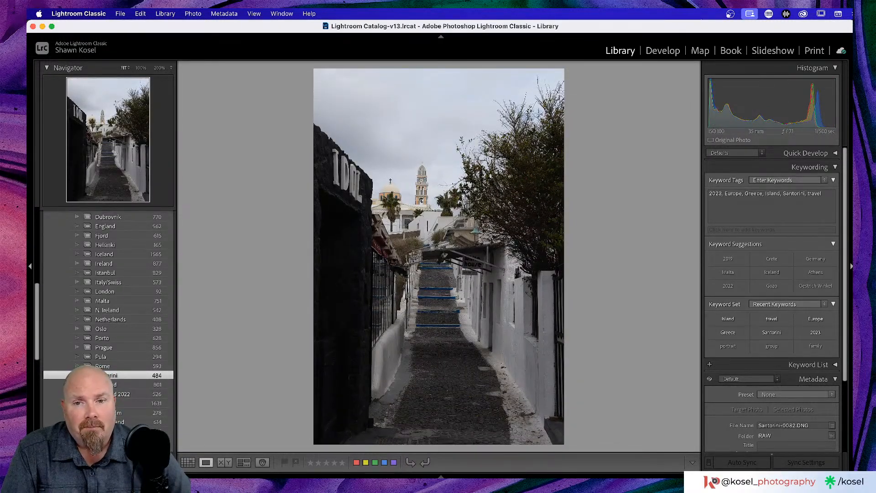
key(Right)
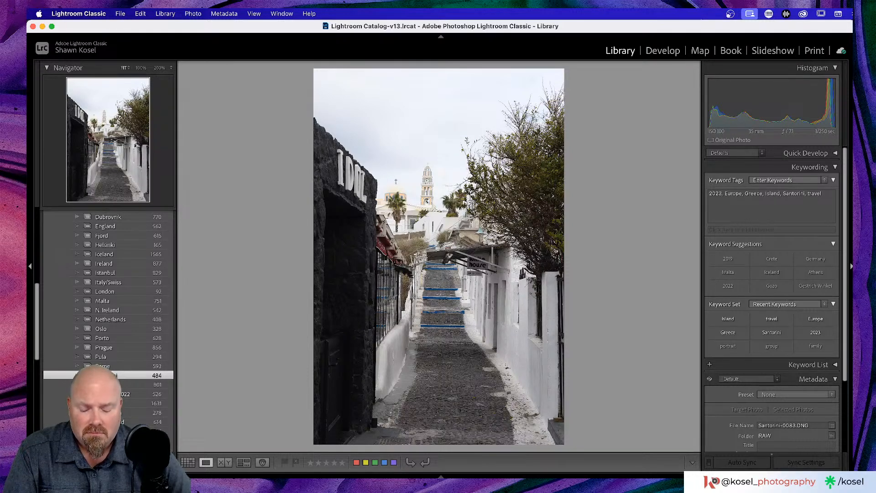
key(super+j)
key(r)
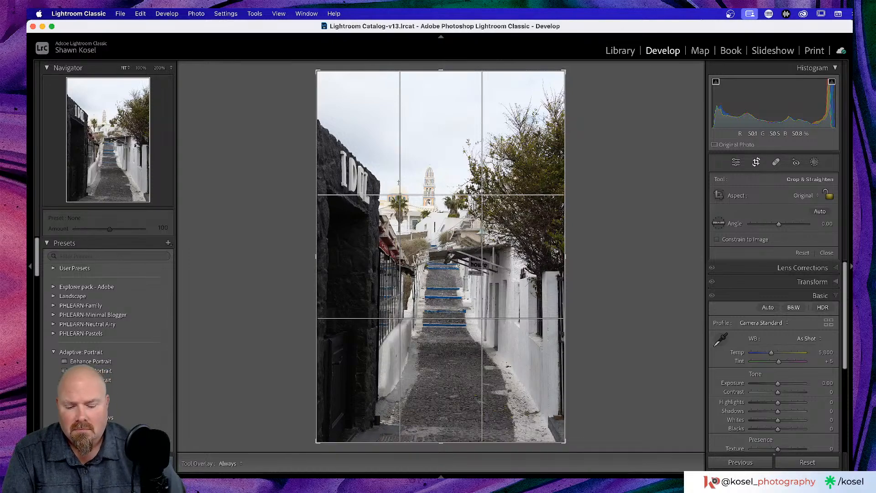
key(g)
Step: Give the darker stairway photo Santorini-0082 three stars and go on to Santorini-0083
scroll(530, 283, down, 3)
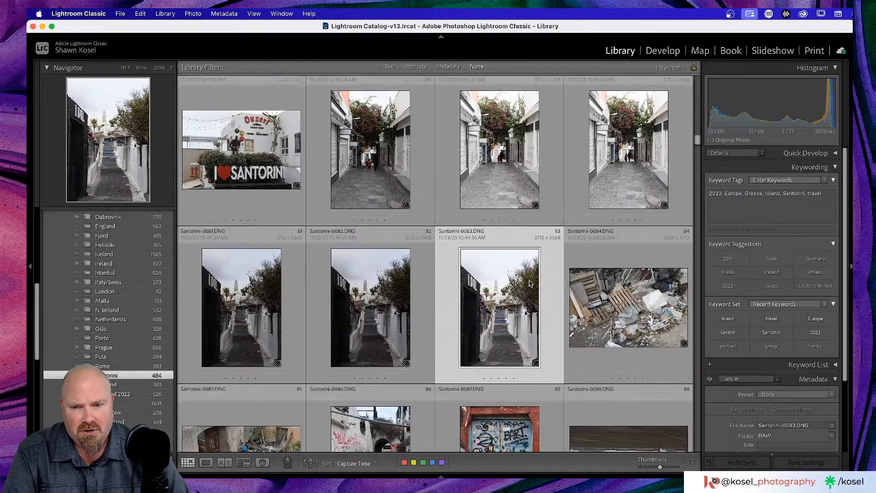
key(e)
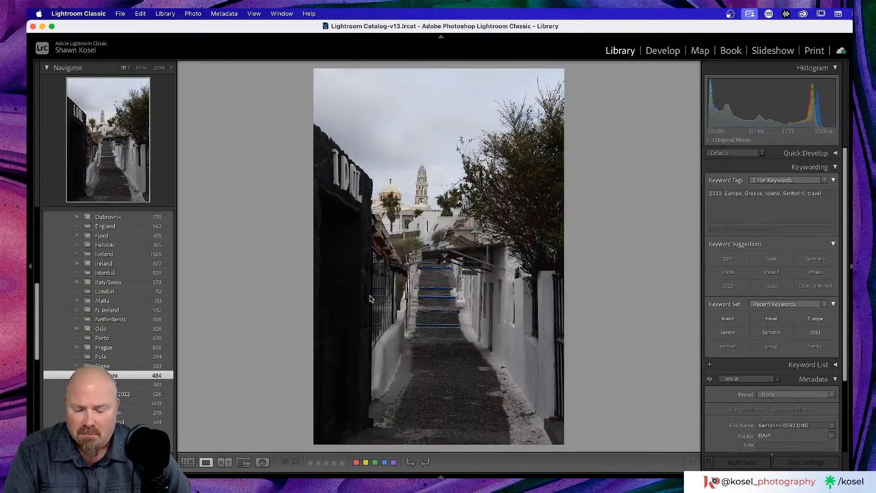
key(3)
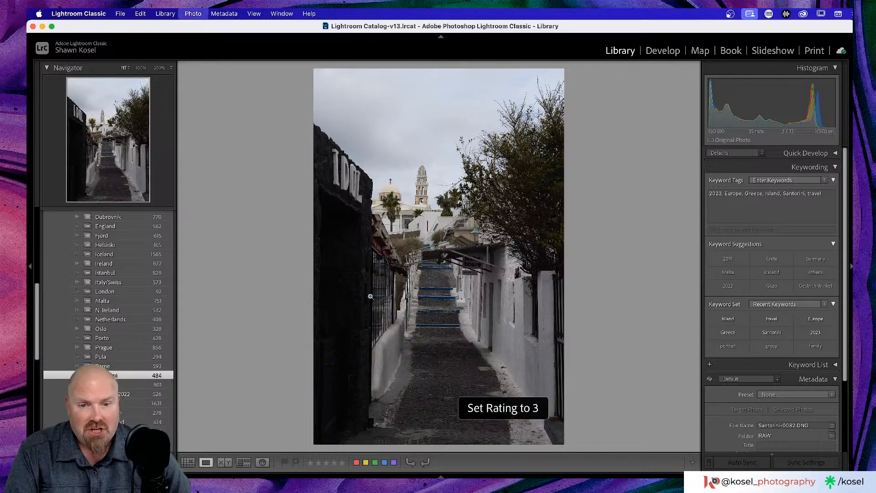
key(Right)
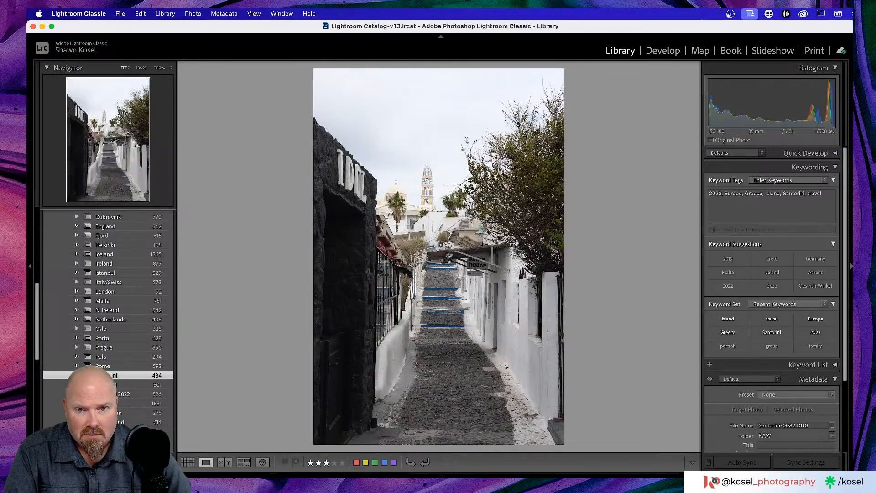
Step: Review the rubbish, graffiti alley, painted door, covered terrace and cat mural photos from Santorini-0084 to Santorini-0089
key(Right)
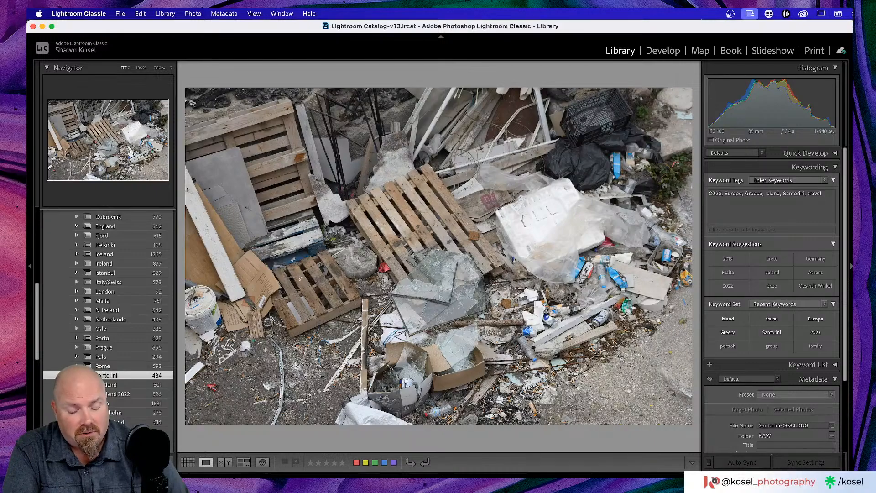
key(Right)
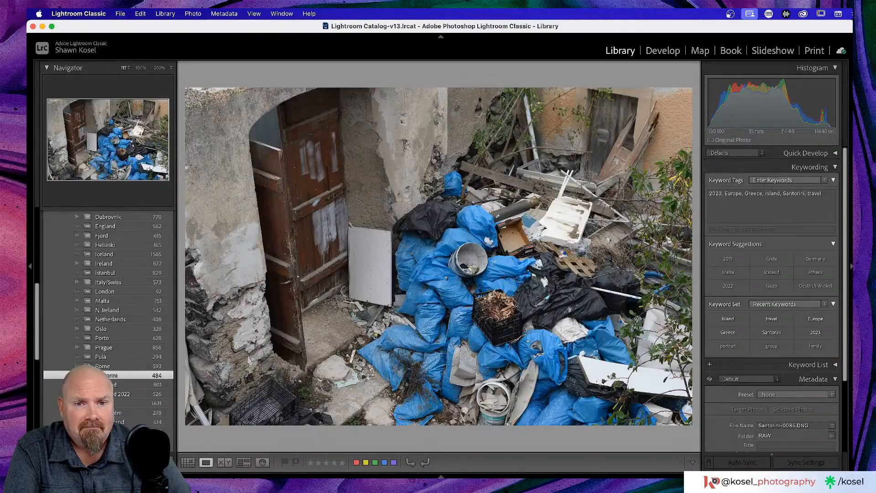
key(Right)
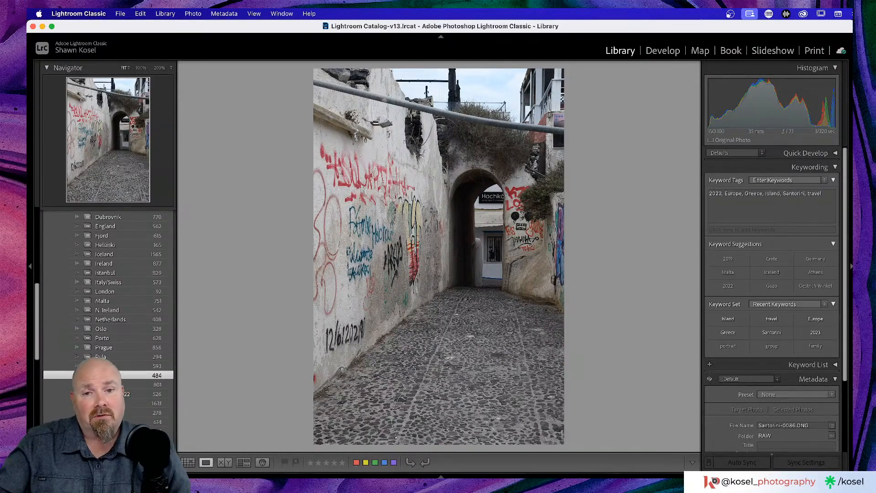
key(Right)
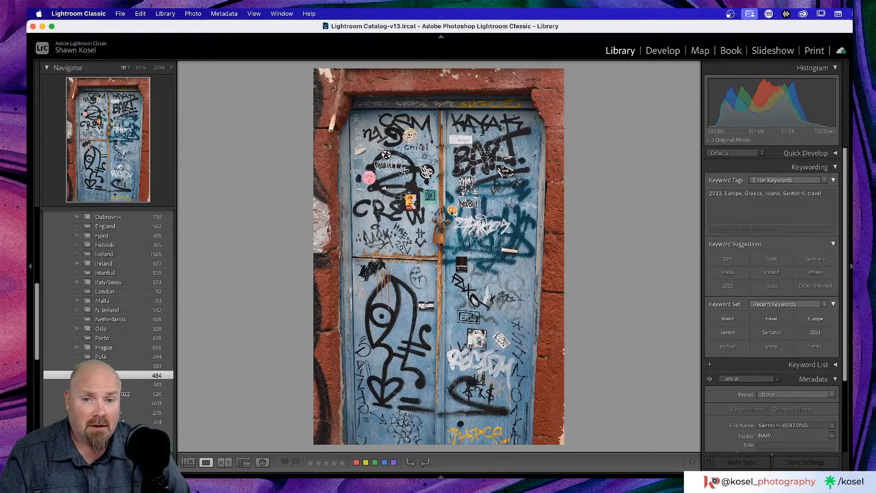
key(Right)
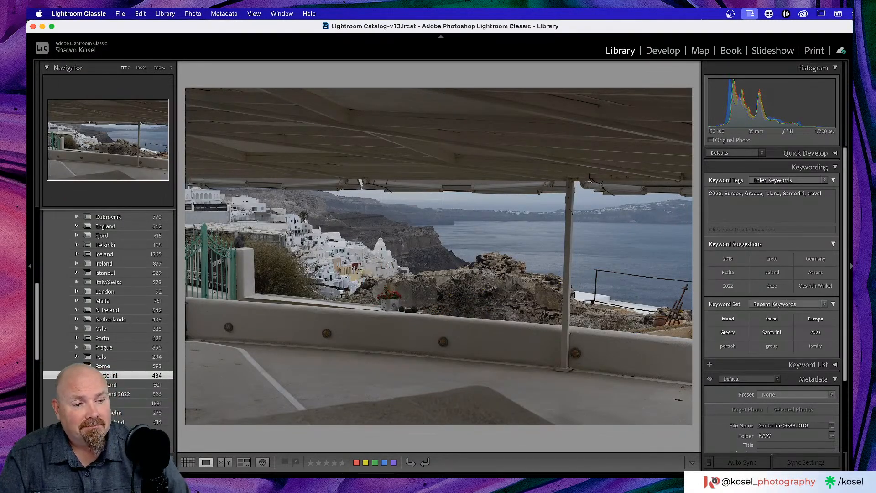
key(Right)
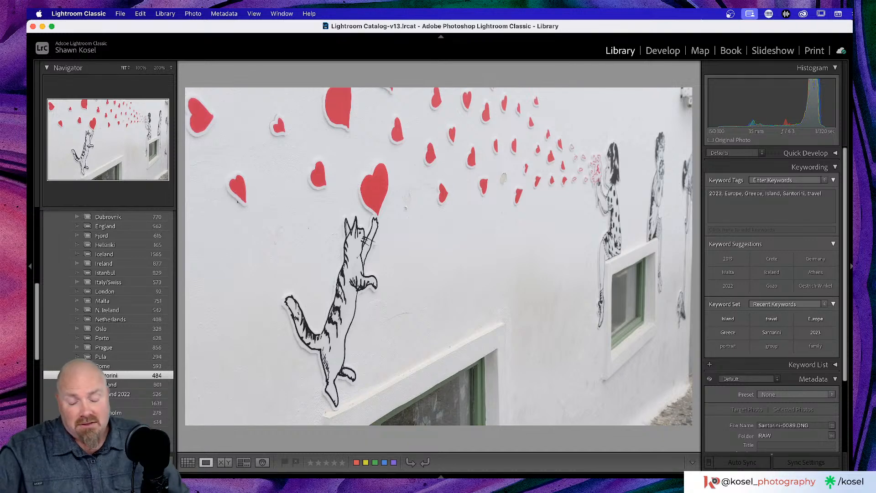
Step: Compare the striped rooftop photos from Santorini-0090 to Santorini-0093 and give the vertical shot Santorini-0093 three stars
key(Right)
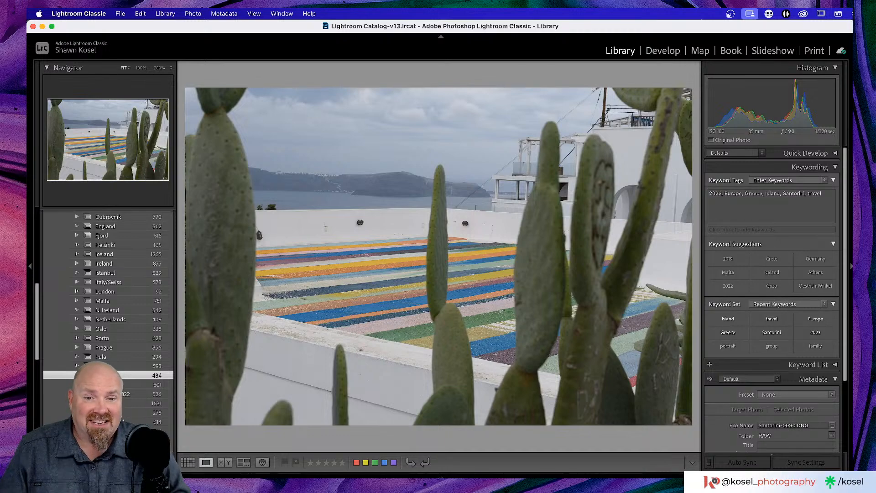
key(Right)
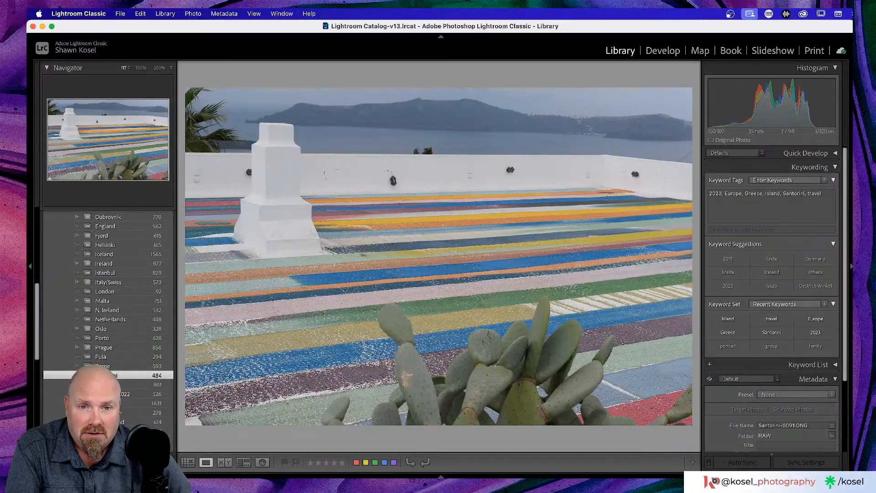
key(Right)
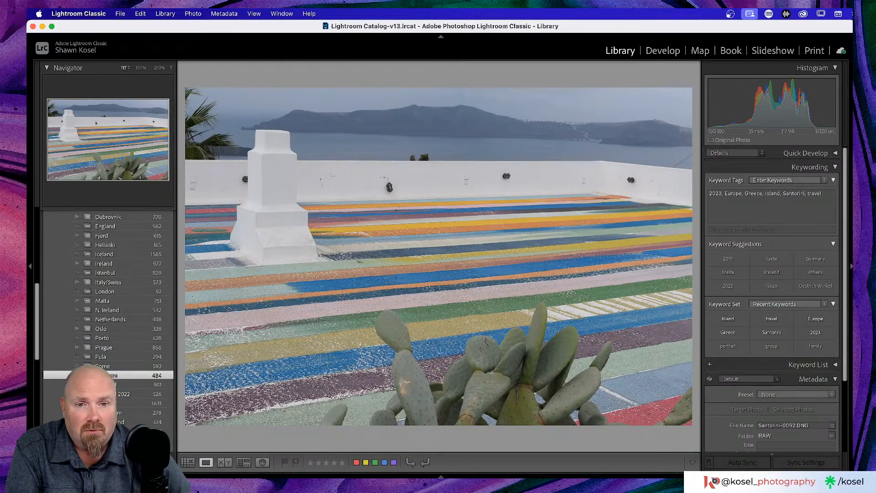
key(Right)
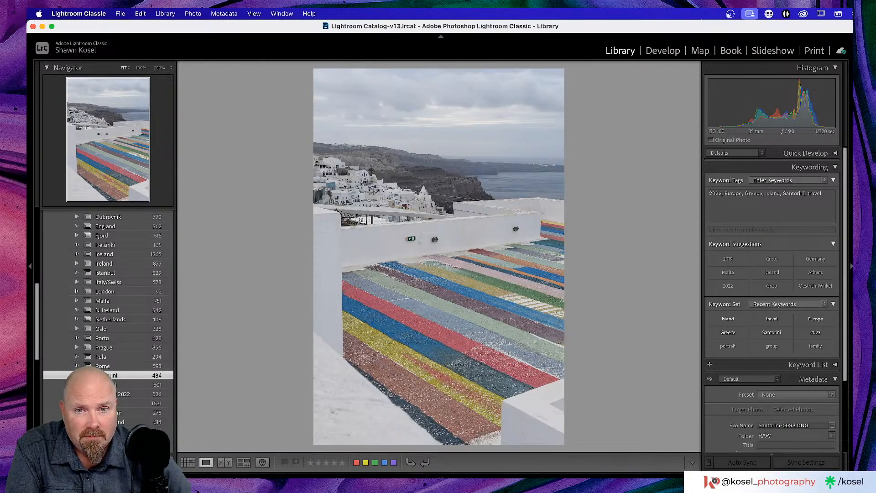
key(3)
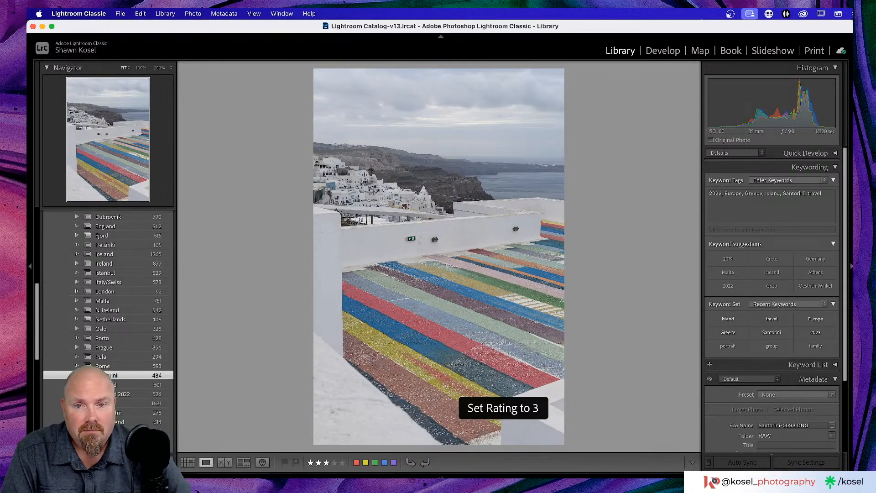
Step: Review the photos from Santorini-0094 to Santorini-0096, including the lying dog and the woman on the graffiti-covered wall
key(Right)
key(Right)
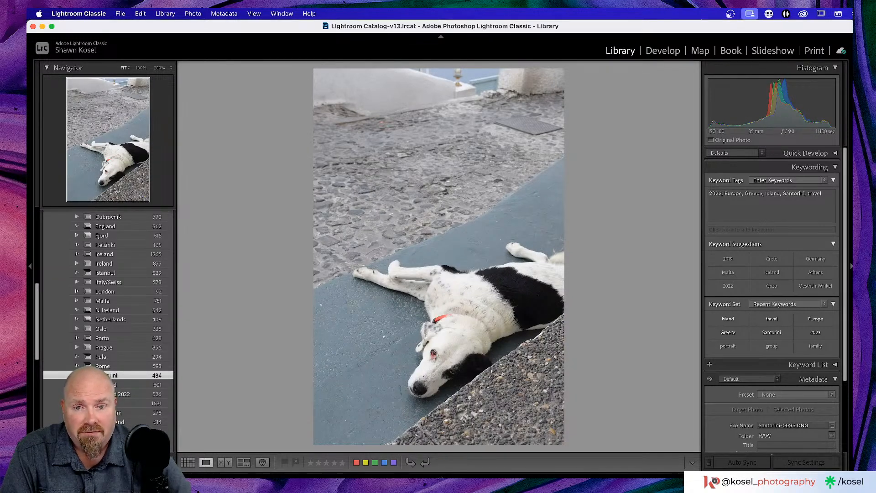
key(Right)
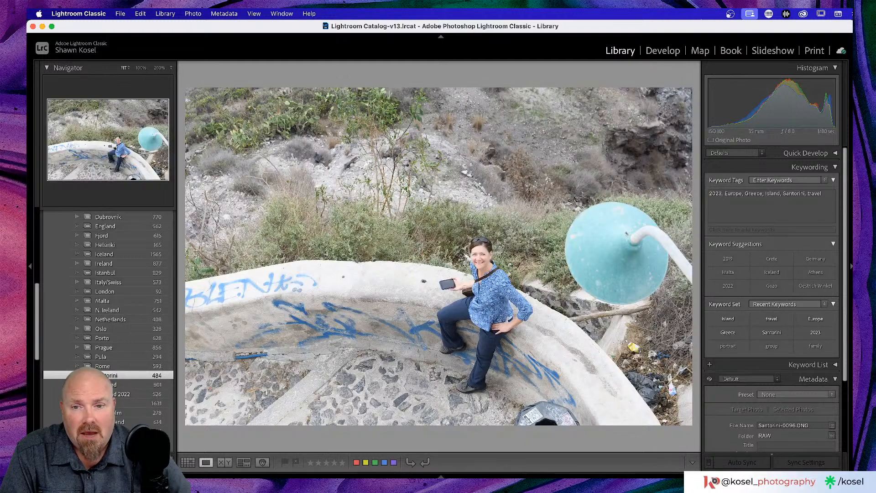
Step: Review the photos from Santorini-0097 to Santorini-0102, comparing the wide views of the white cliffside town
key(Right)
key(Right)
key(Right)
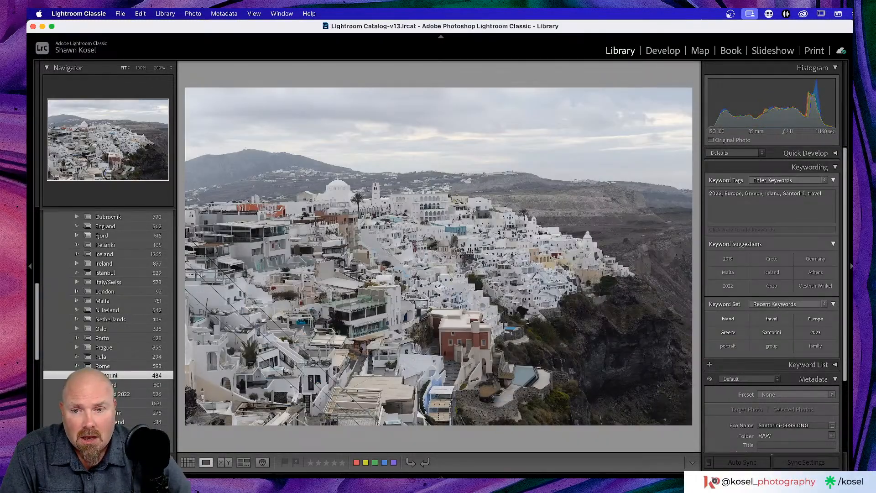
key(Right)
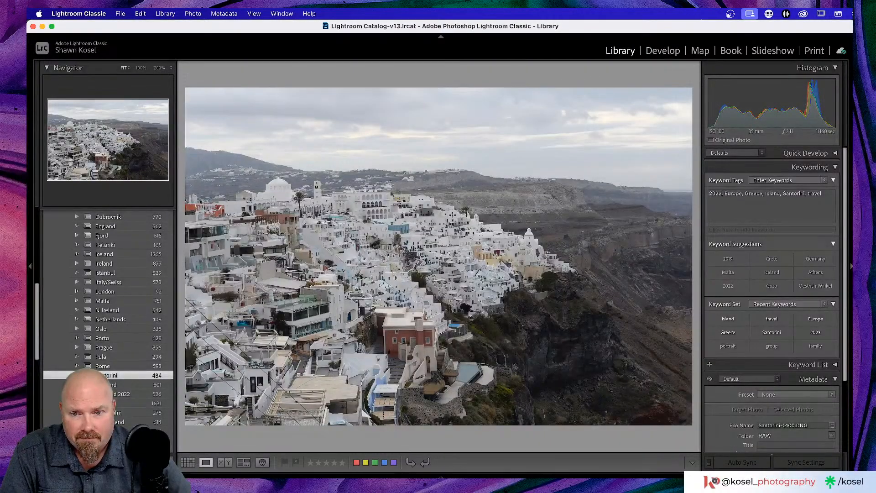
key(Right)
key(Right)
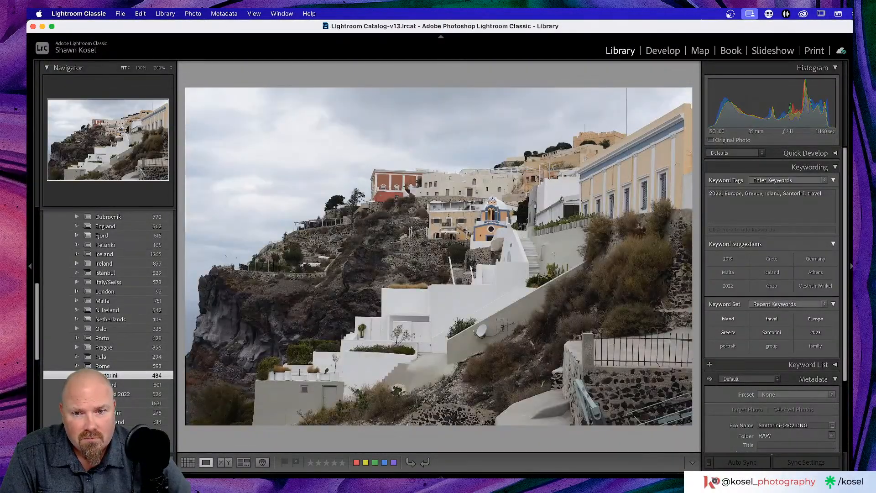
Step: Compare the Boozery storefront photos Santorini-0103 and Santorini-0104 and the church chandelier photos Santorini-0105 and Santorini-0106
key(Right)
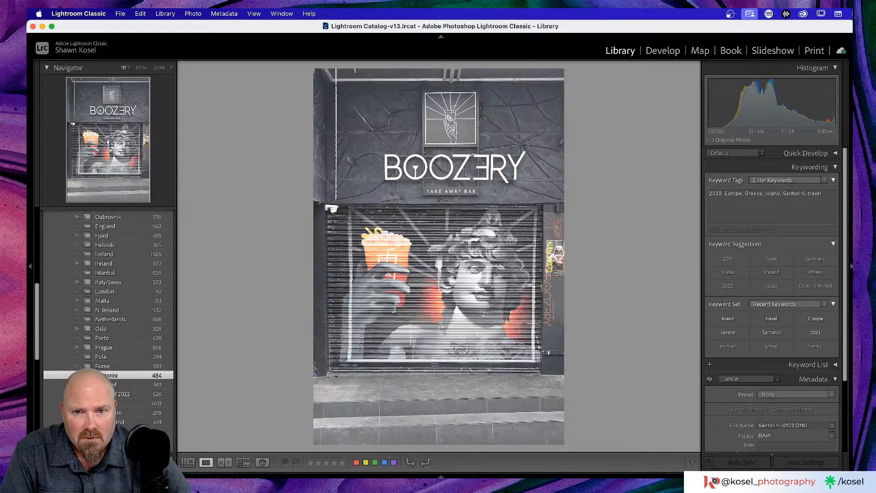
key(Right)
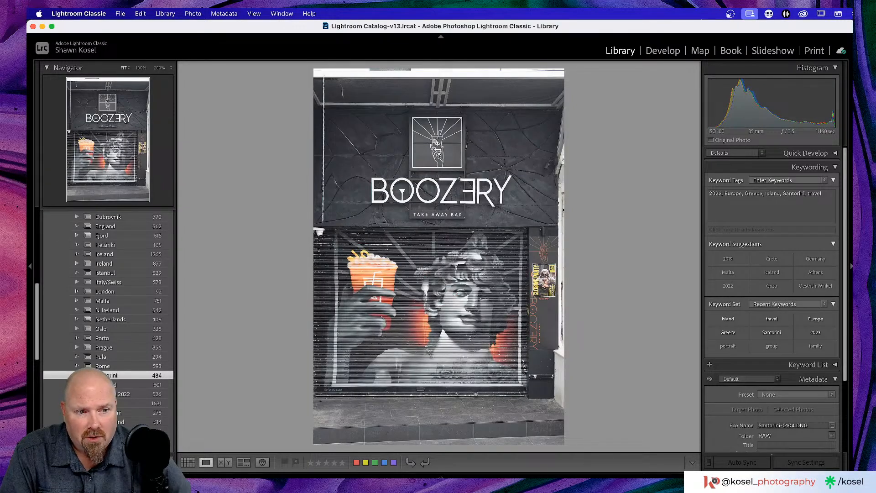
key(Right)
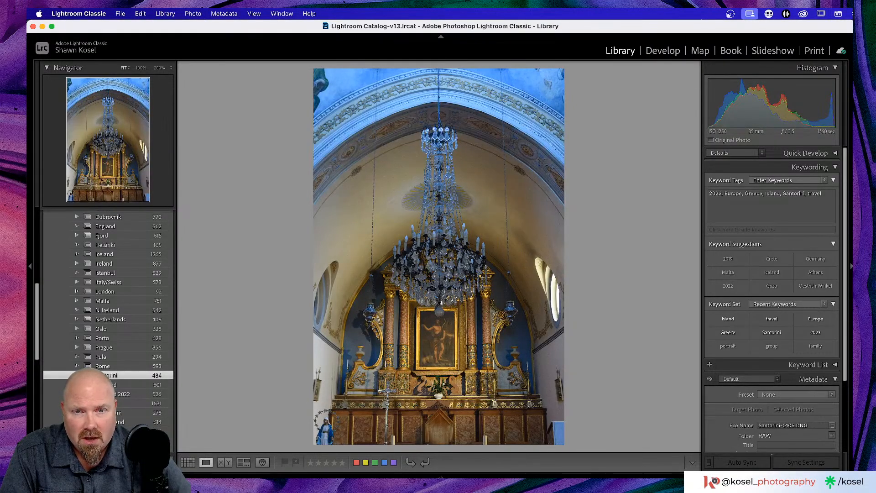
key(Right)
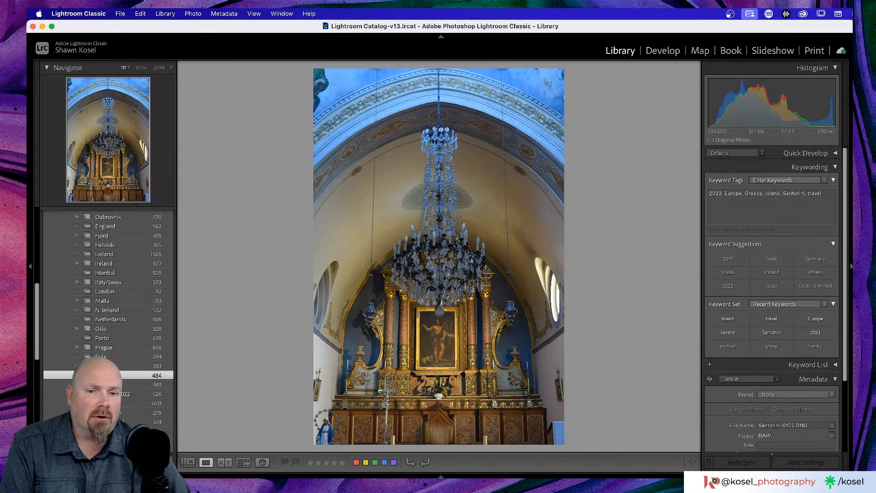
Step: Compare the clock tower photos Santorini-0107 and Santorini-0108 with the wider tower and dome shot Santorini-0109
key(Right)
key(Right)
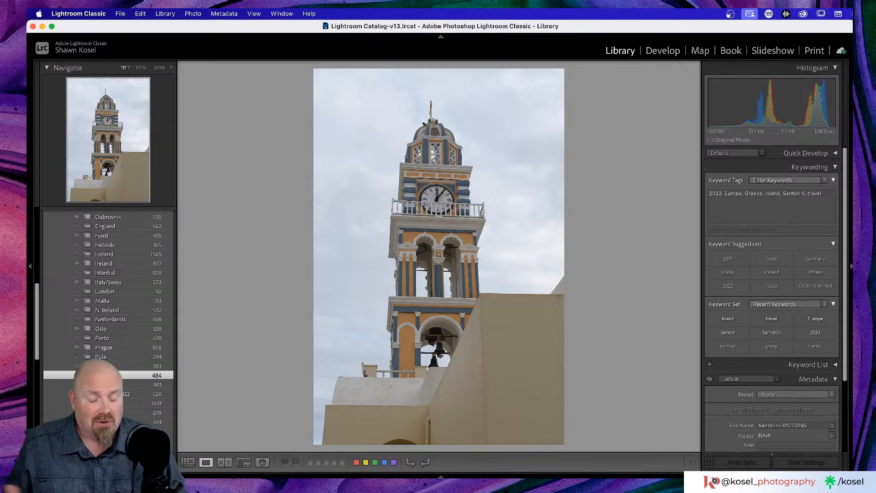
key(Right)
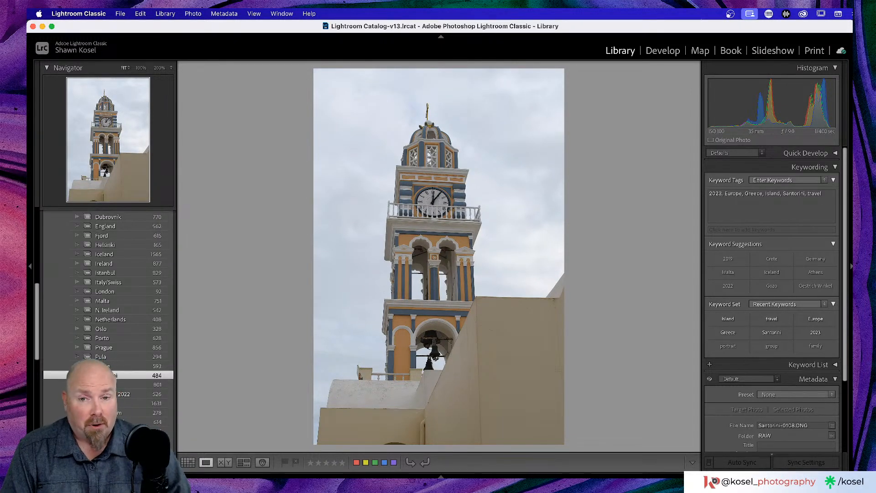
key(Right)
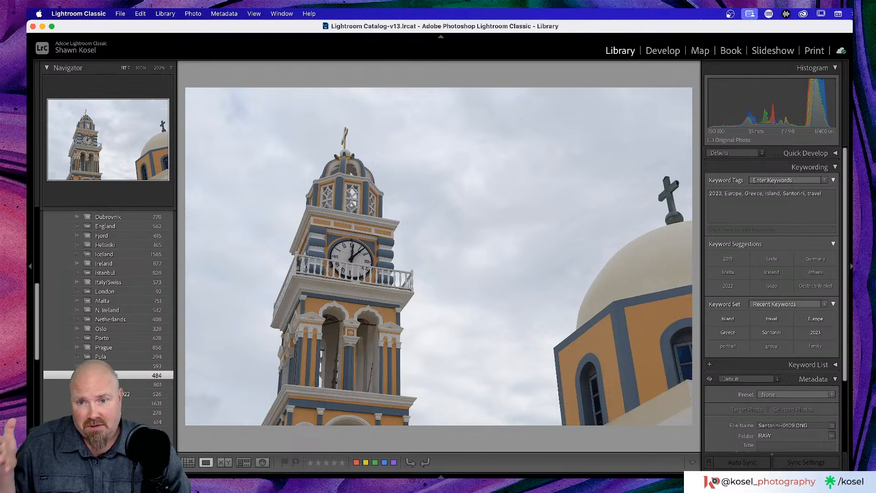
Step: Recheck the tower and dome photo Santorini-0109 and review the Selene doorway photos up to Santorini-0112
key(Right)
key(Left)
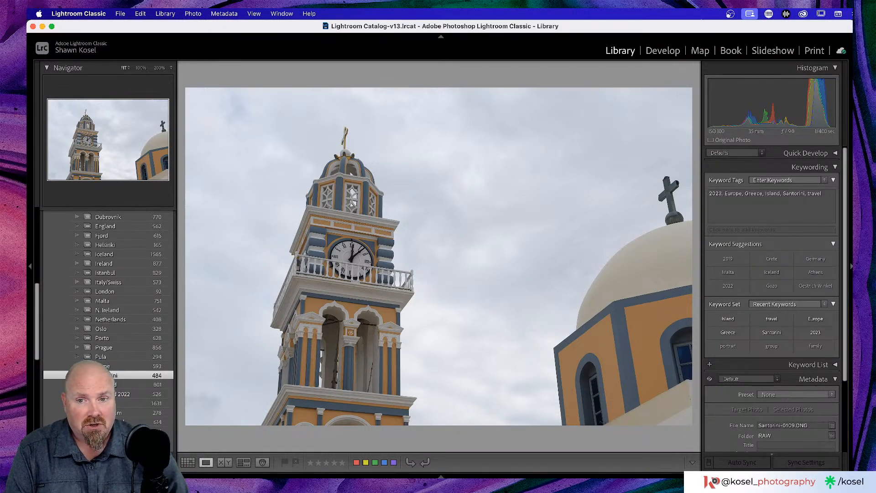
key(Right)
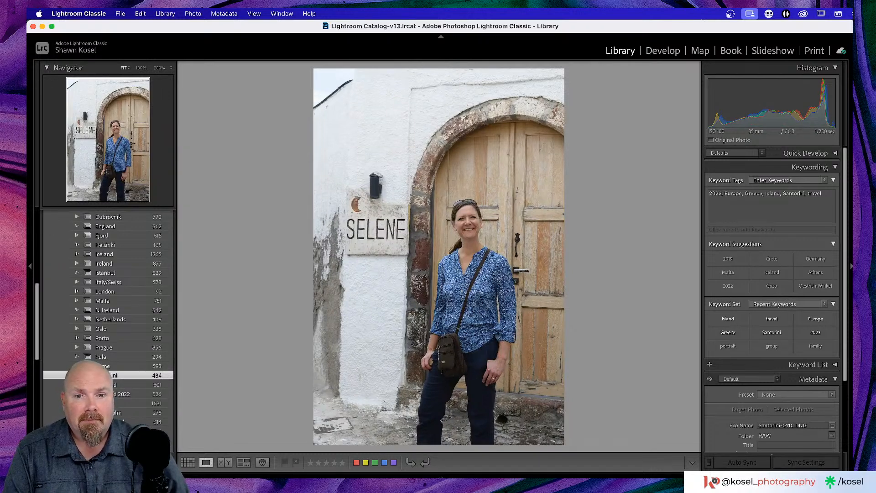
key(Right)
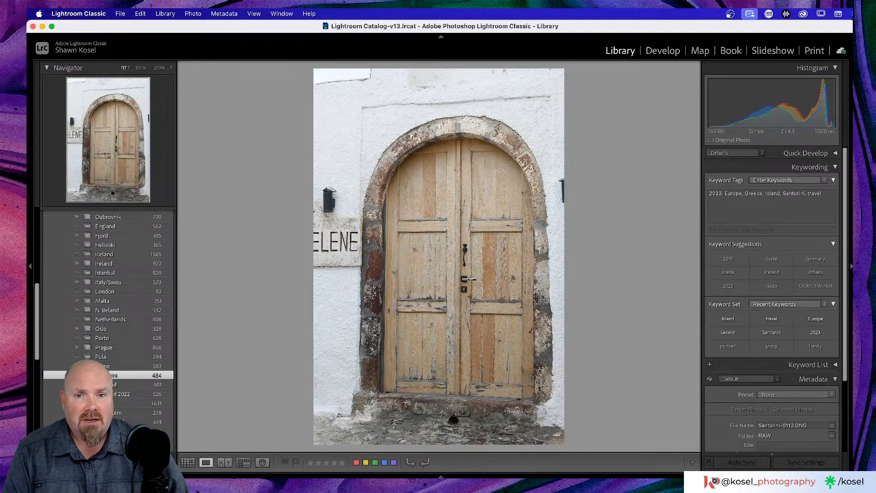
Step: Review the photos from the wooden doorway Santorini-0113 to the cliffside church view Santorini-0115
key(Right)
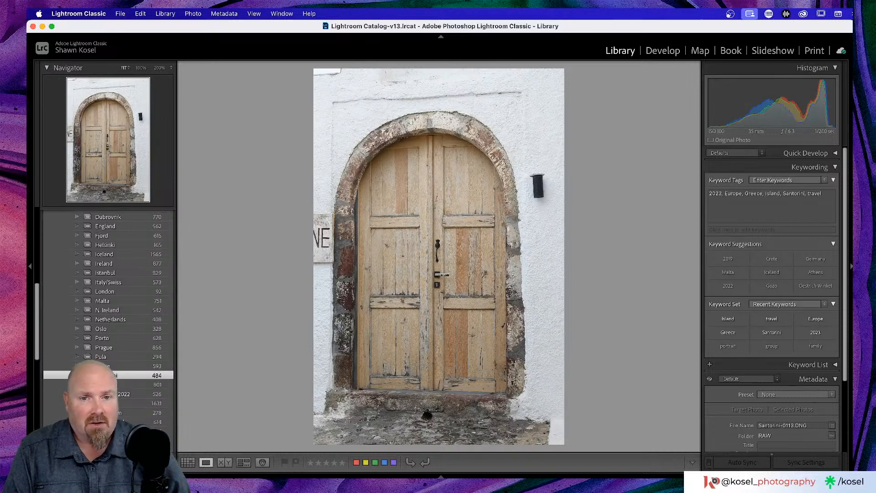
key(Right)
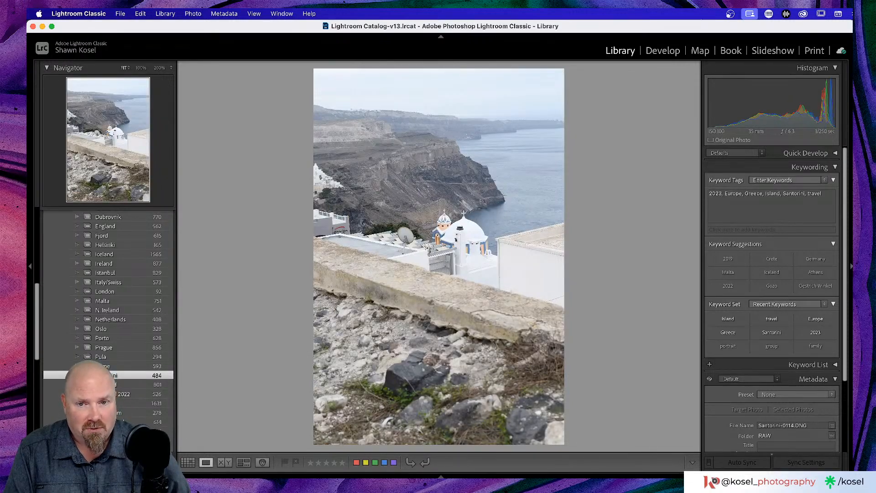
key(Right)
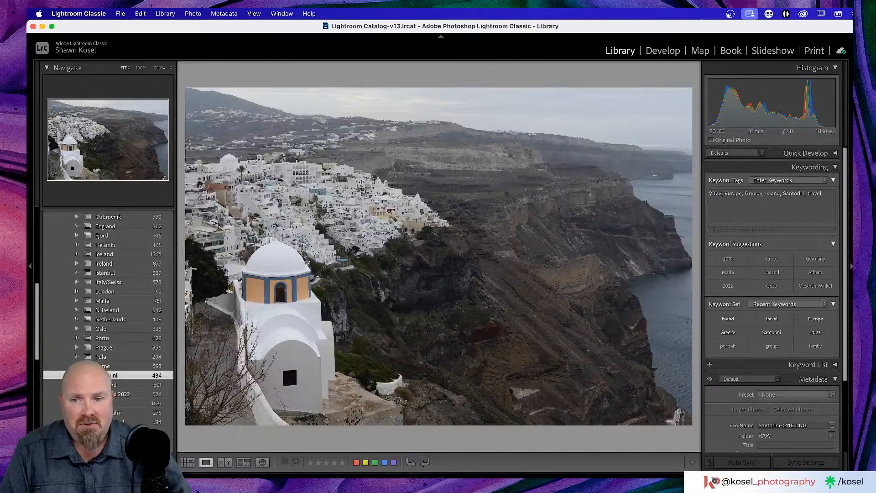
Step: Inspect the church dome, the cliffside houses and the distant white cathedral in Santorini-0115 at close range
click(237, 288)
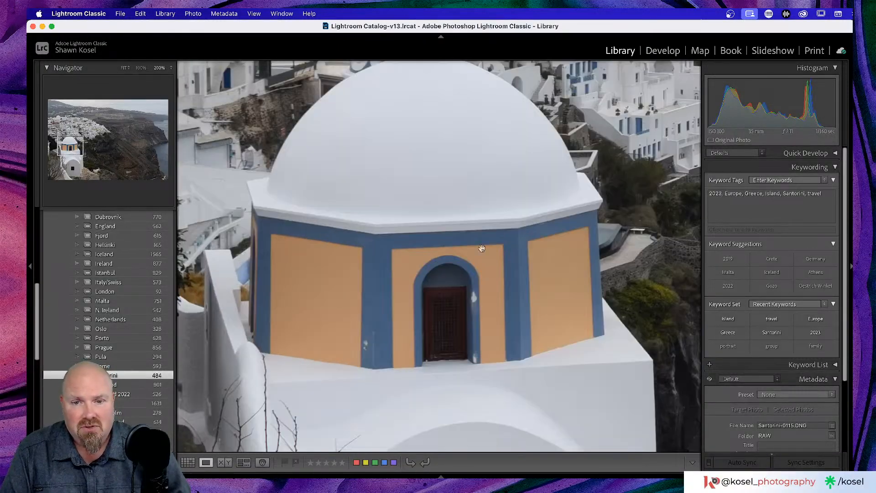
click(401, 287)
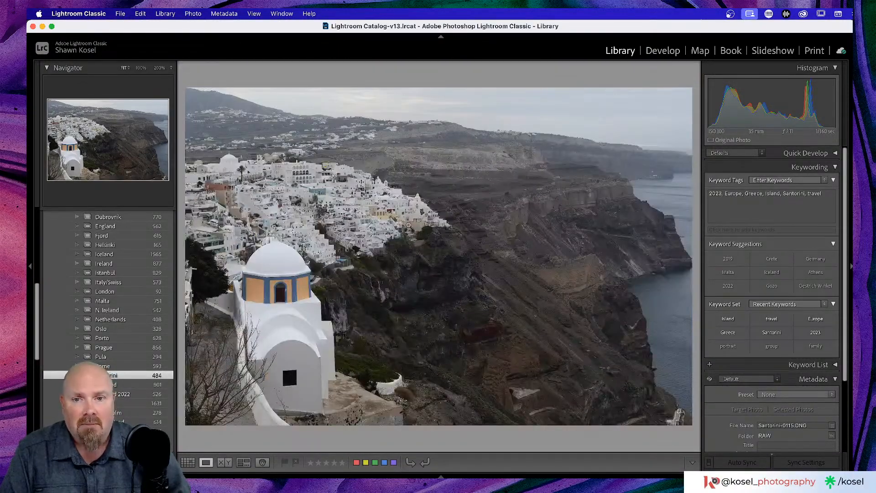
click(418, 209)
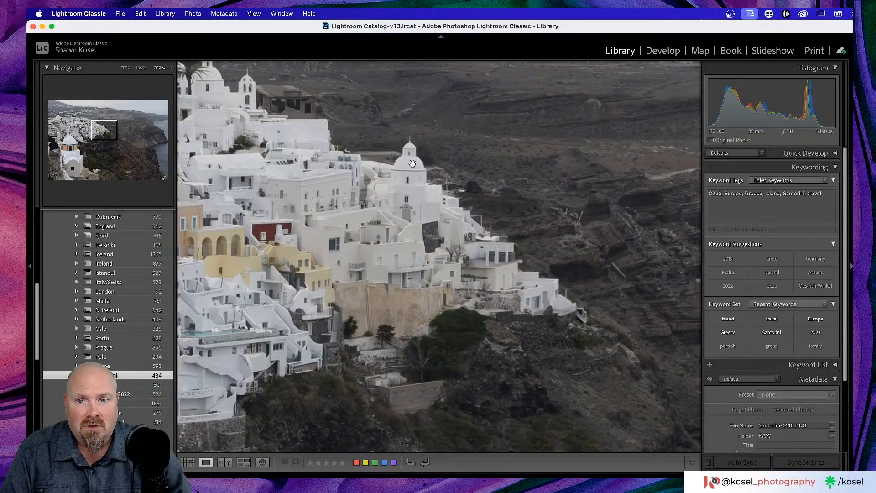
scroll(412, 164, up, 3)
scroll(411, 235, left, 3)
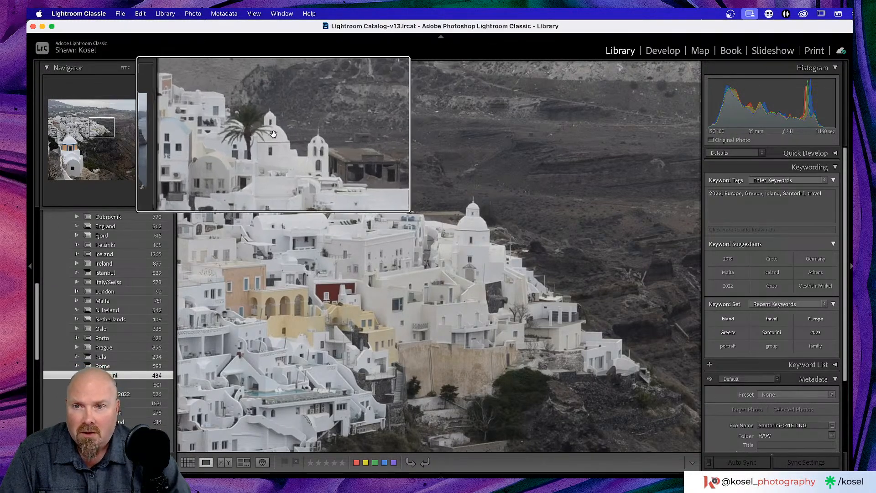
click(308, 170)
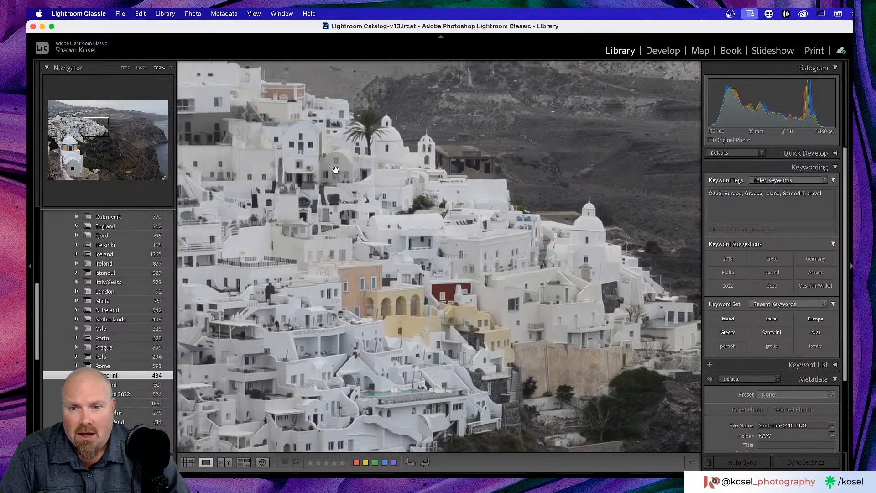
click(335, 170)
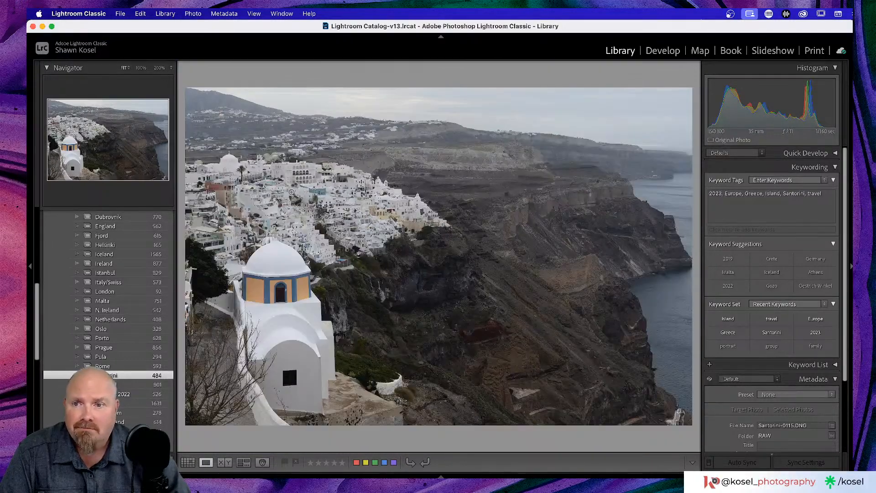
click(226, 159)
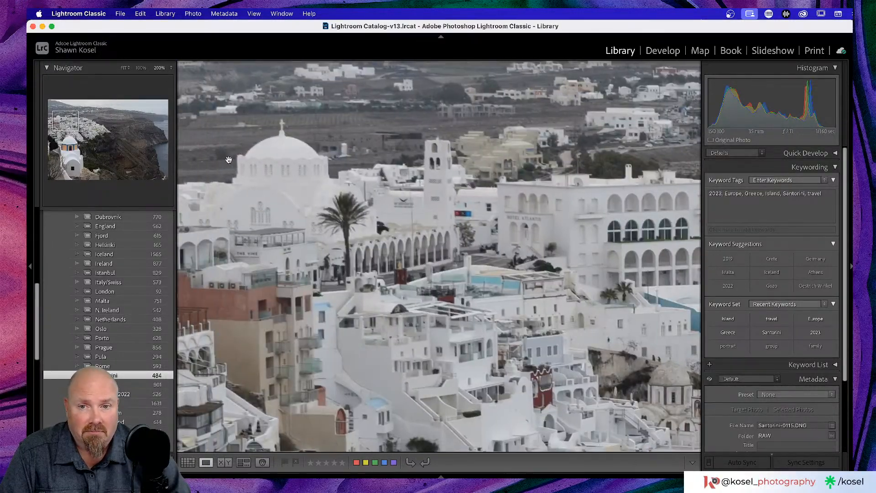
click(229, 164)
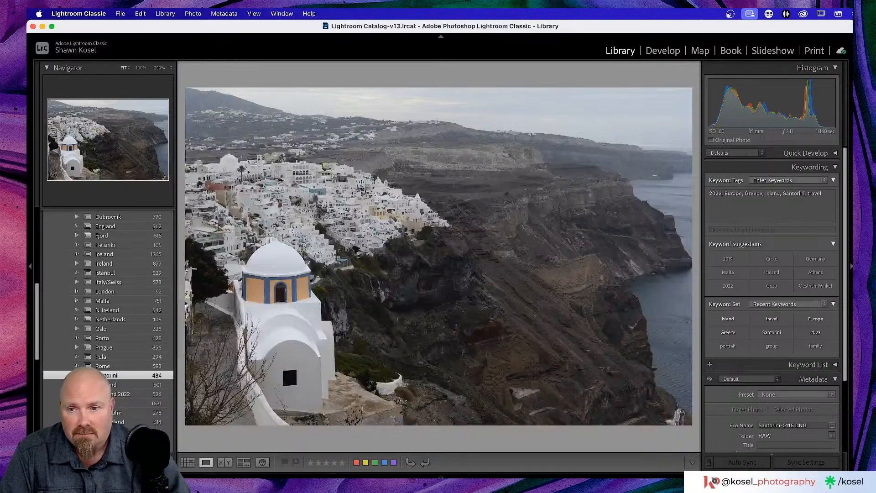
Step: Review the photos from the padlocked railing Santorini-0116 to the town view with the domed chapel Santorini-0122
key(Right)
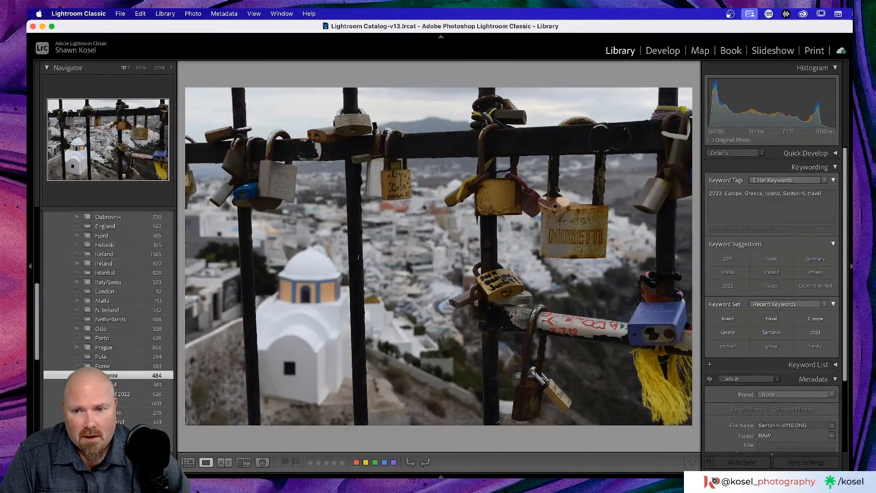
key(Right)
key(Right)
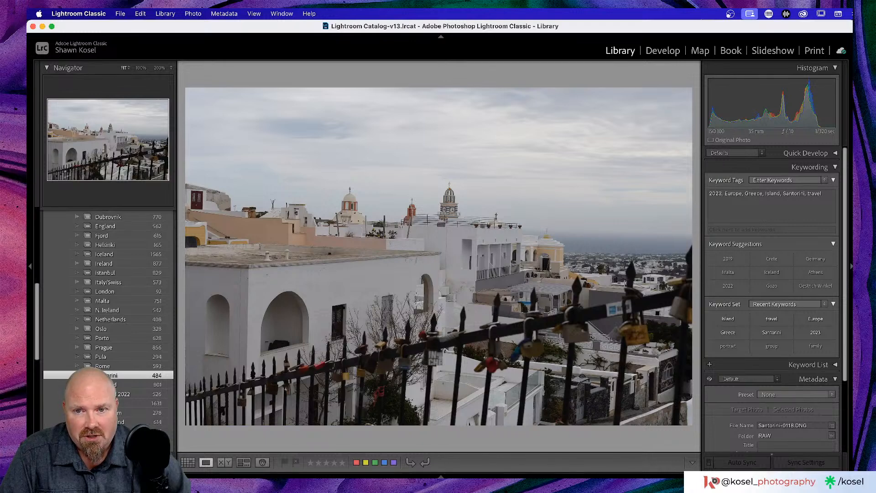
key(Right)
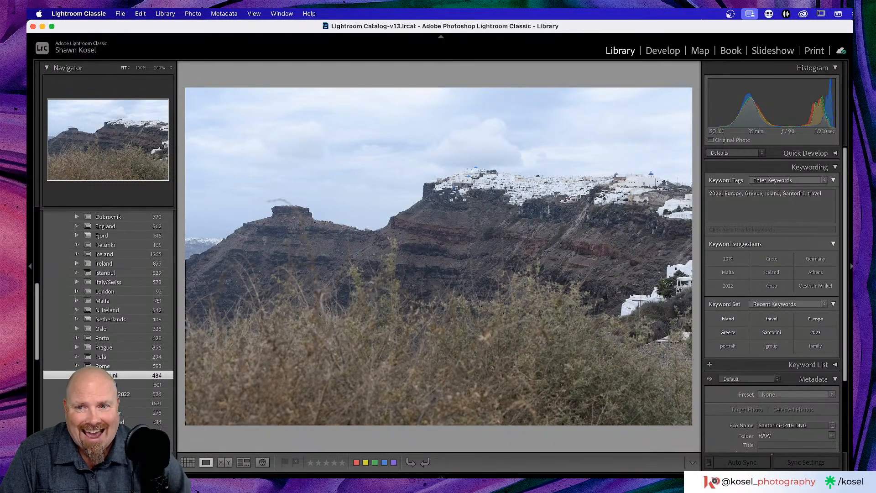
key(Right)
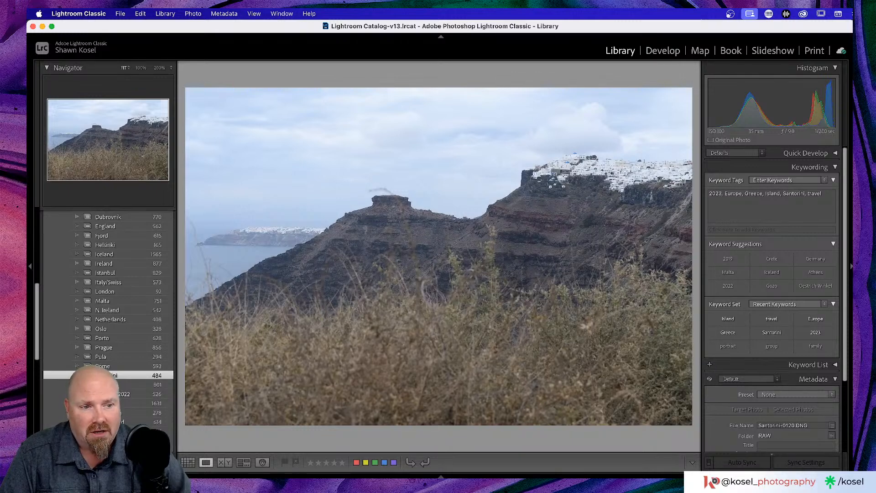
key(Right)
key(Right)
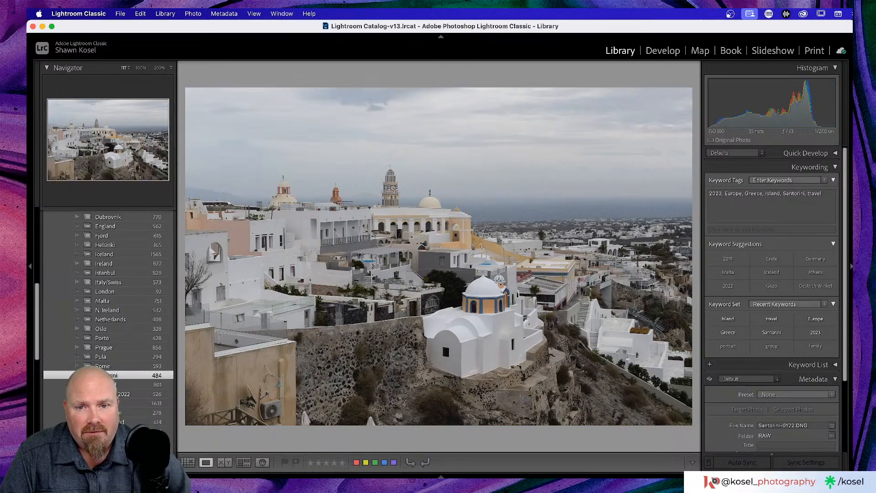
Step: Review the photos from Santorini-0123 to Santorini-0131, comparing the mural shots with the clock tower behind
key(Right)
key(Right)
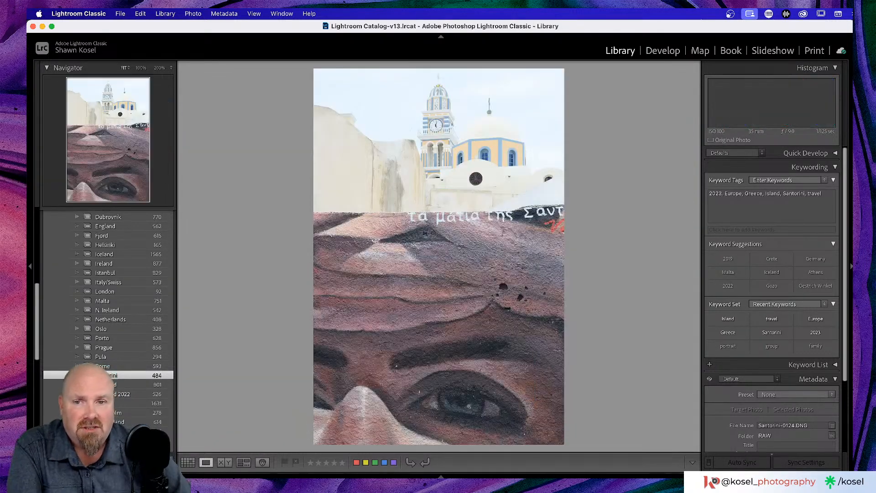
key(Right)
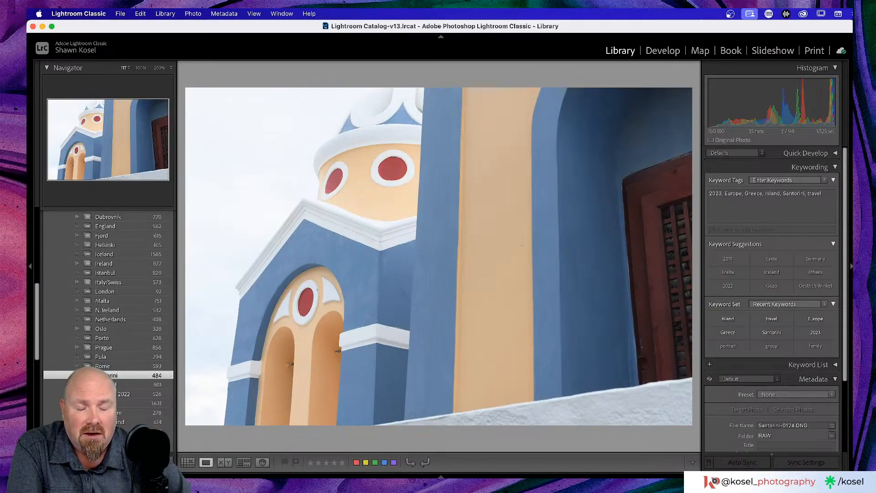
key(Right)
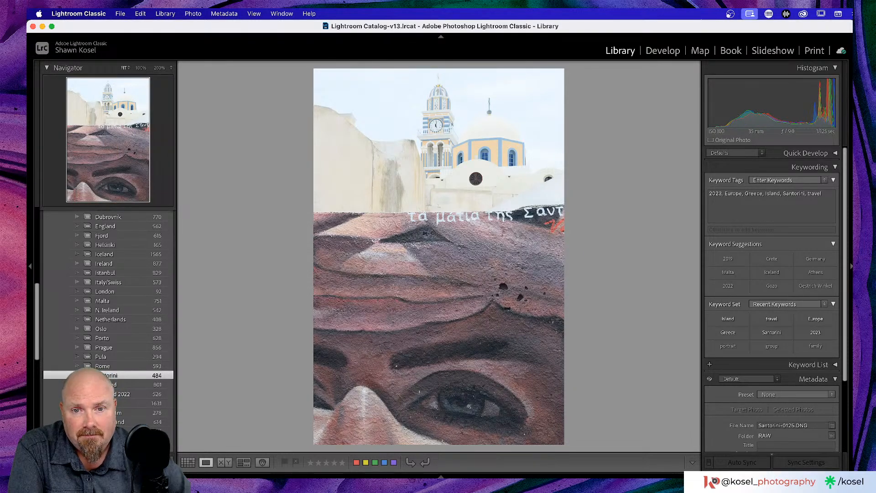
key(Right)
key(Right)
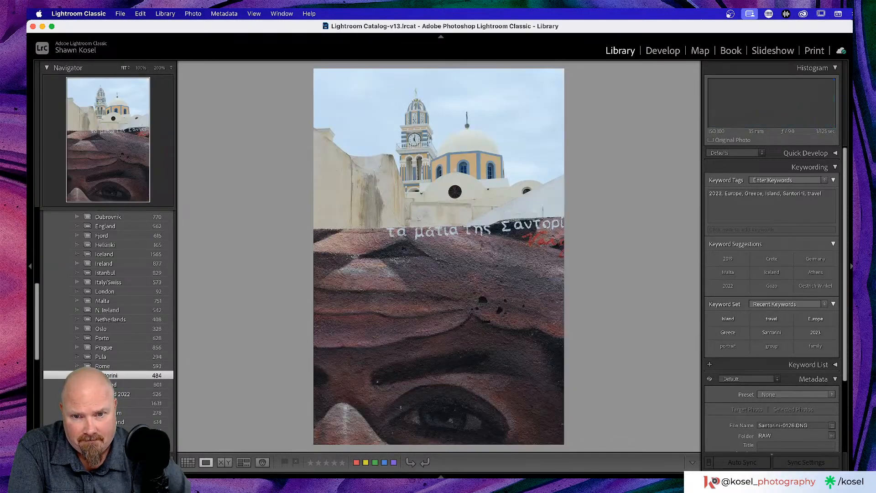
key(Right)
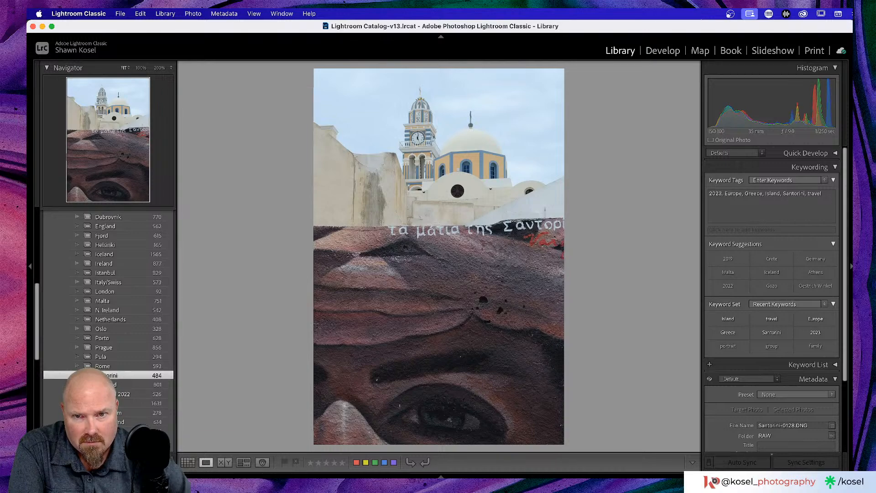
key(Right)
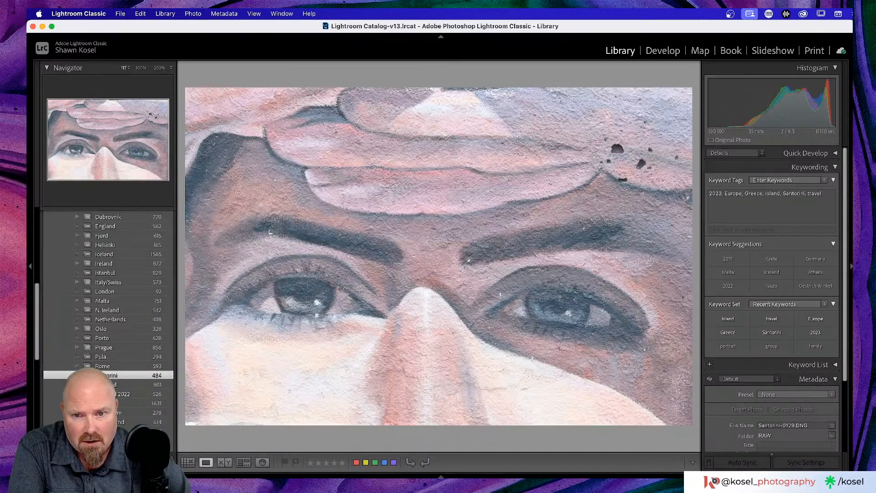
key(Right)
key(Right)
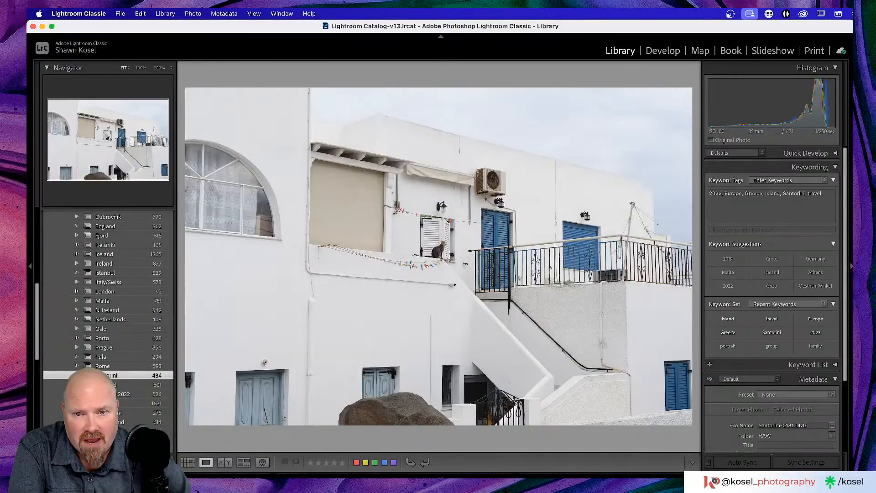
Step: Compare the blue dome photos Santorini-0132 and Santorini-0133, and give Santorini-0133 three stars
key(Right)
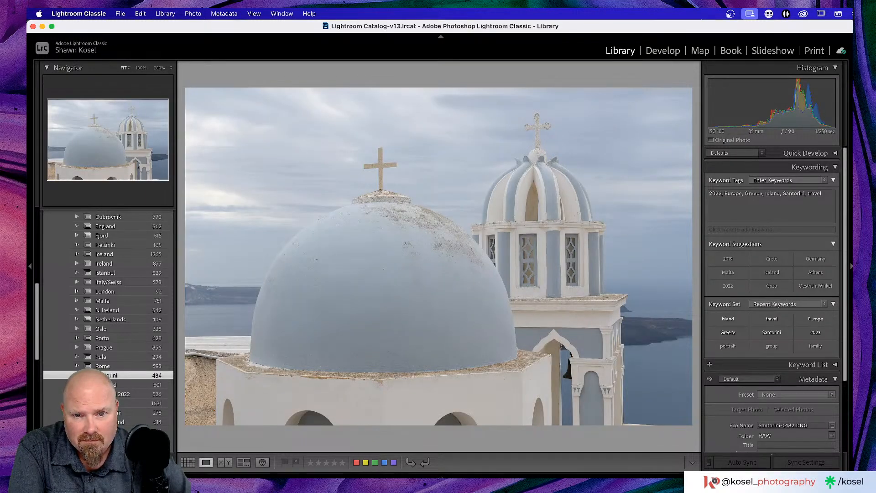
key(Right)
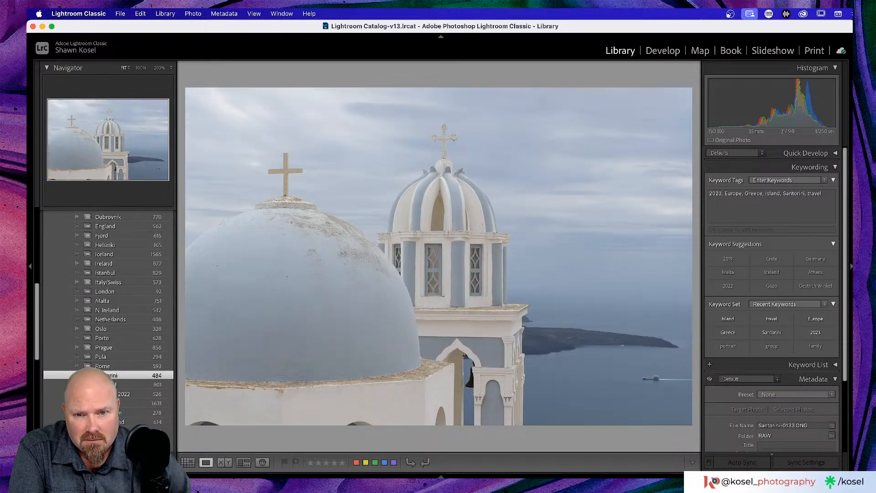
key(Left)
key(Right)
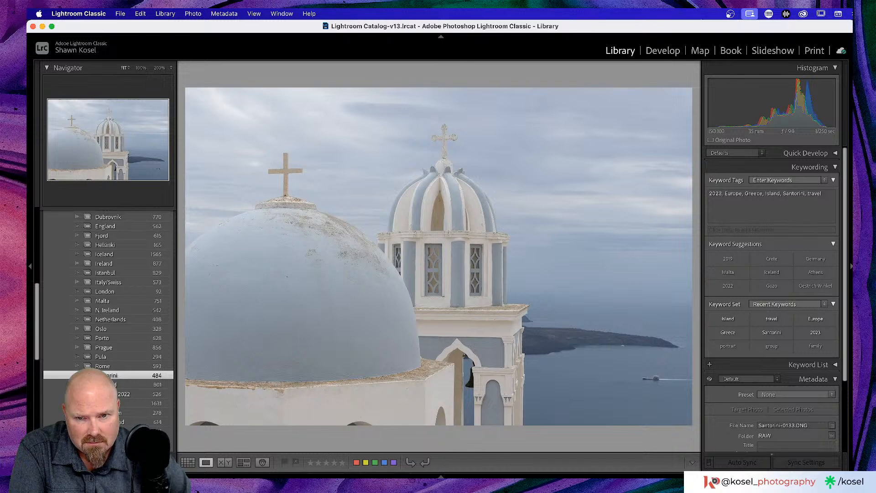
key(Left)
key(Right)
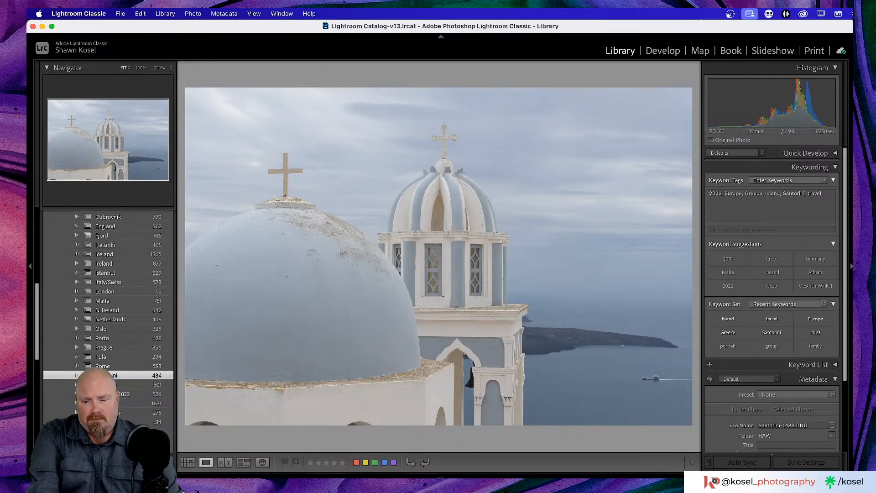
key(3)
Step: Give the bell tower photo Santorini-0135 three stars and inspect the island behind the tower at close range
key(Right)
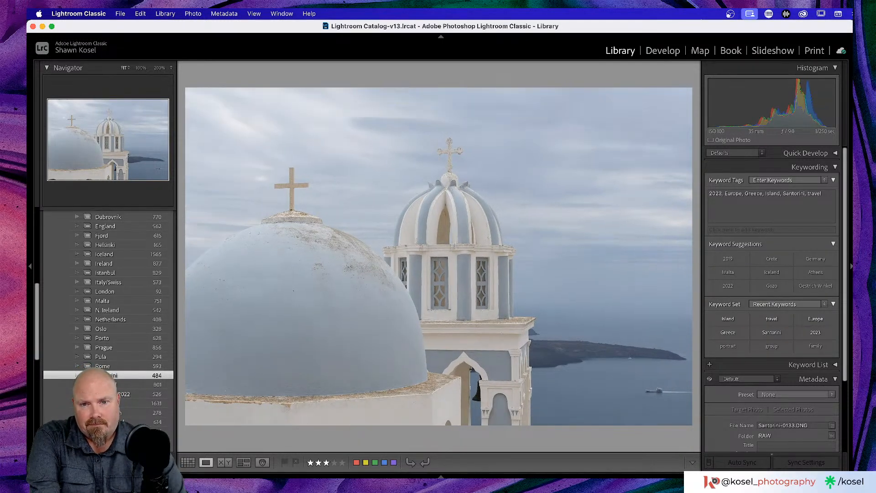
key(Right)
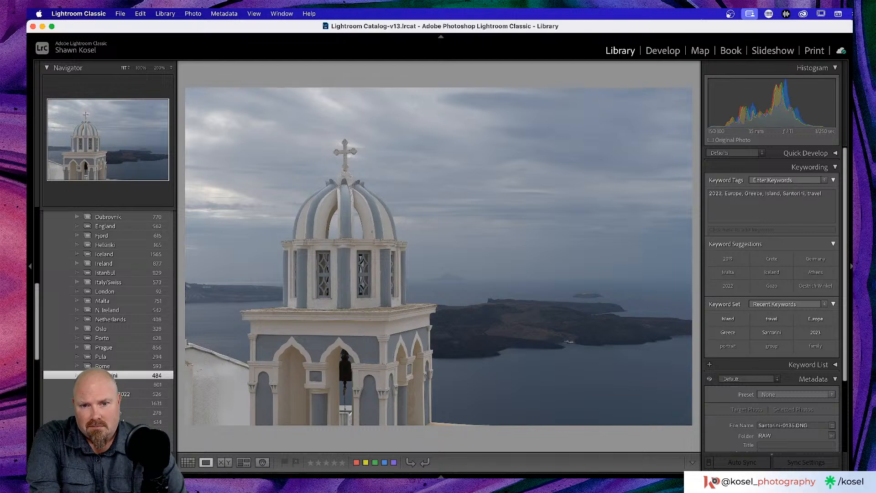
key(3)
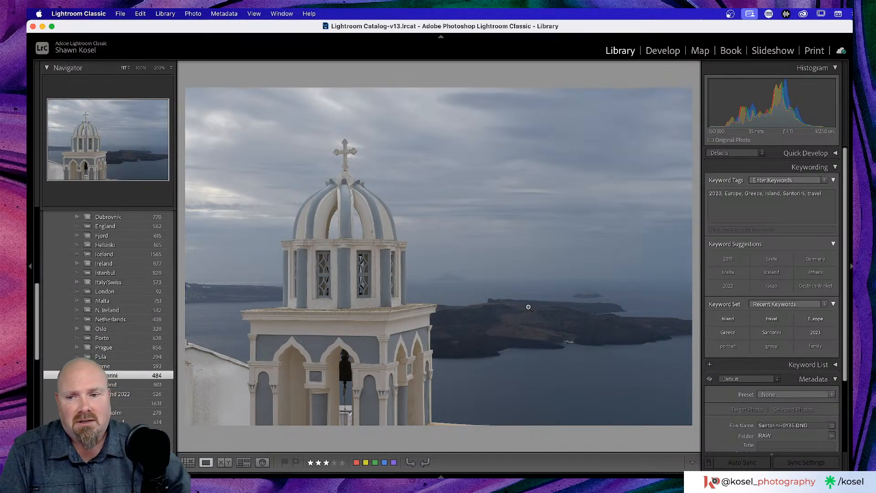
click(501, 322)
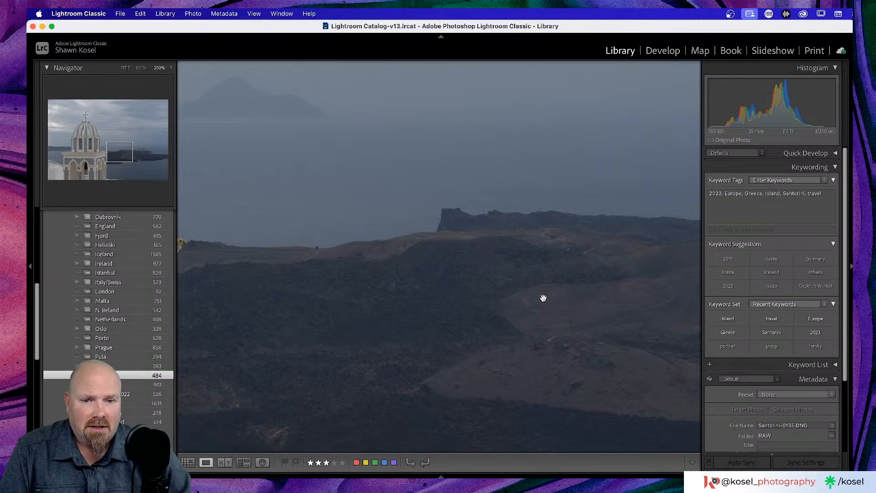
click(543, 300)
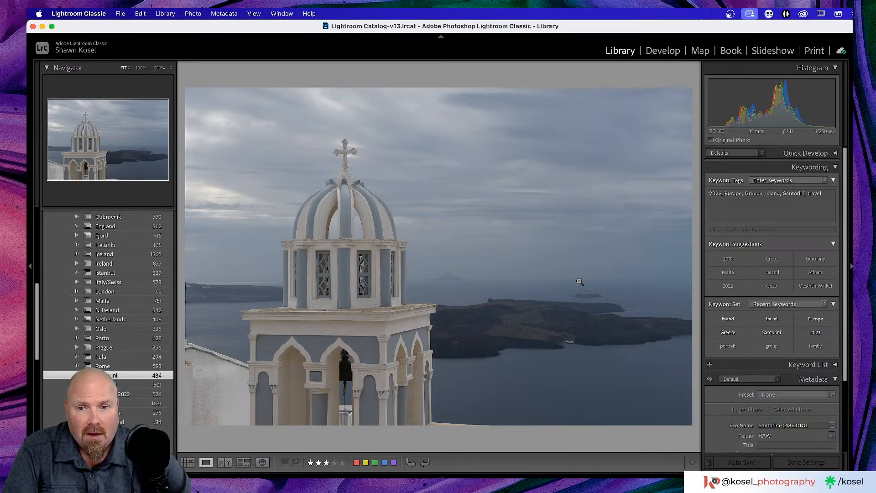
Step: Return from the windmill photo Santorini-0136 to the blue and peach church photo Santorini-0124 and open it in Photoshop
key(Right)
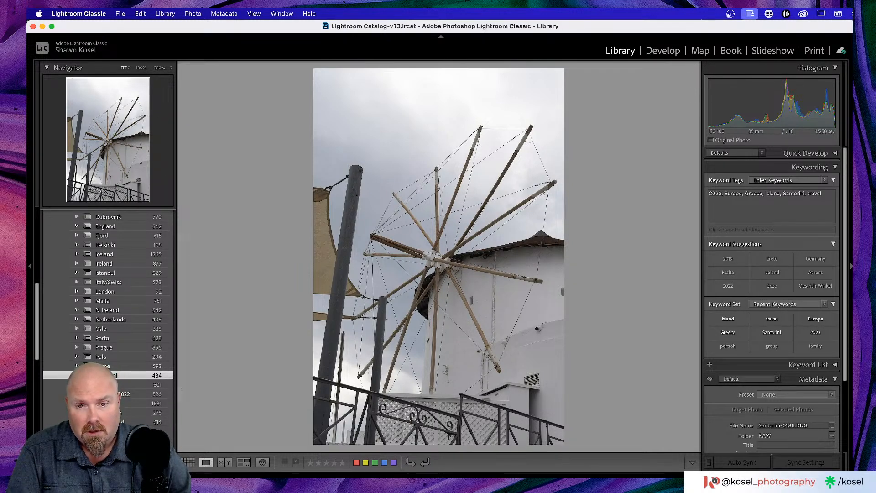
key(g)
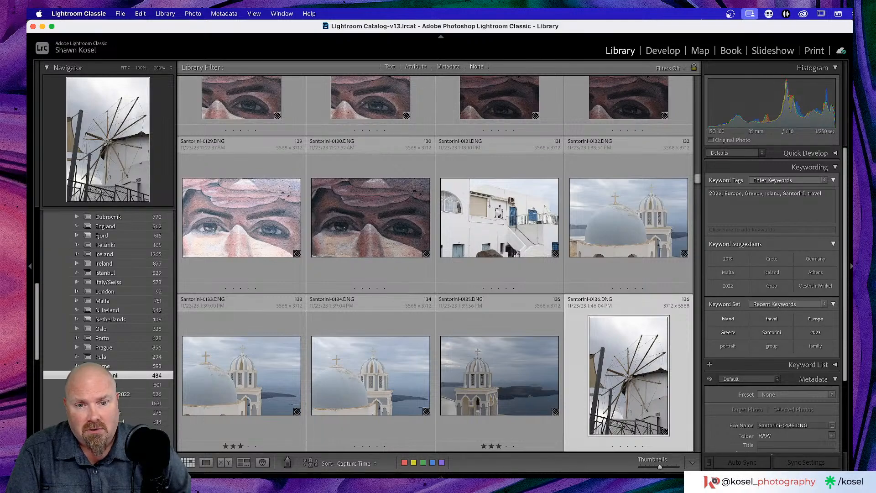
scroll(464, 194, up, 8)
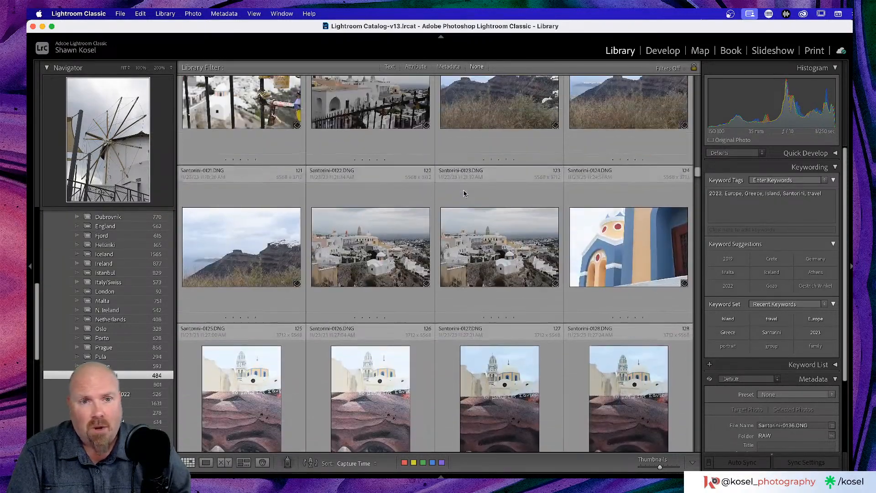
double_click(597, 258)
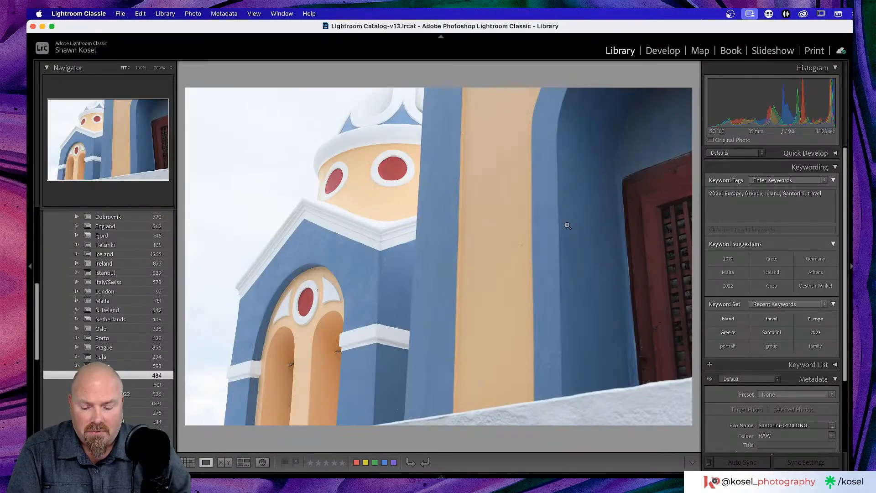
key(g)
key(super+e)
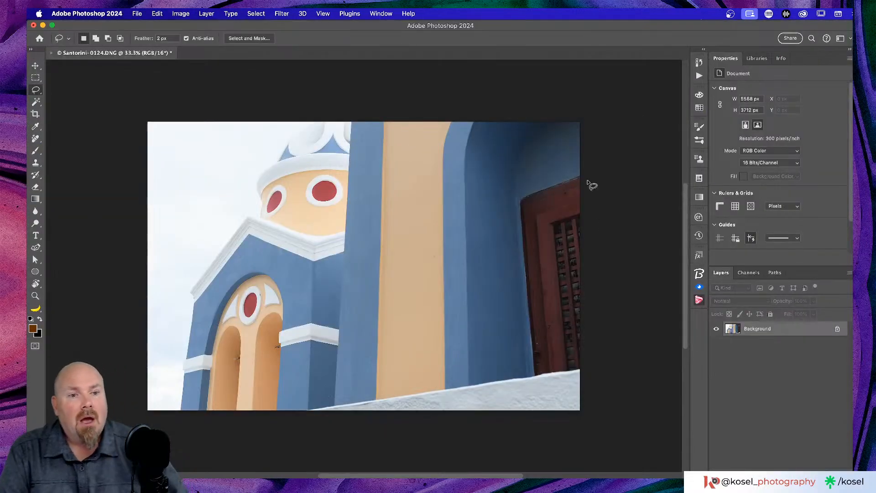
Step: Start Extract from Image for a new library asset and enlarge the extraction window over the church photo
click(758, 60)
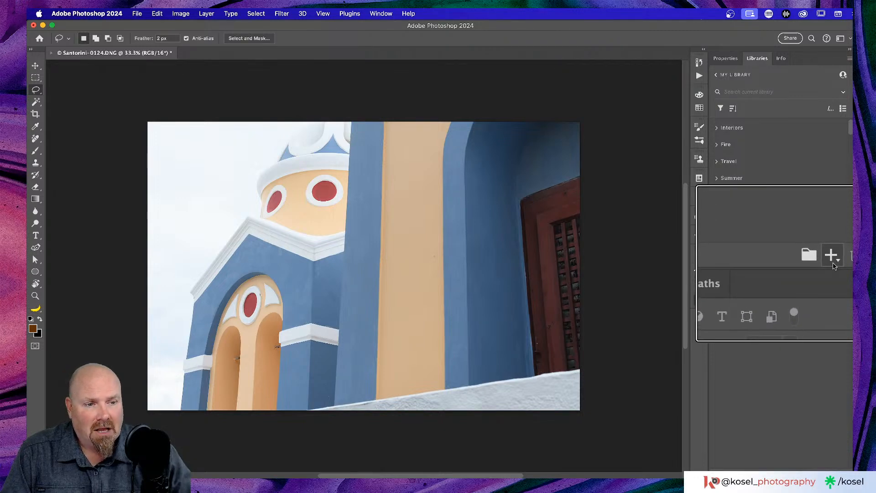
click(832, 260)
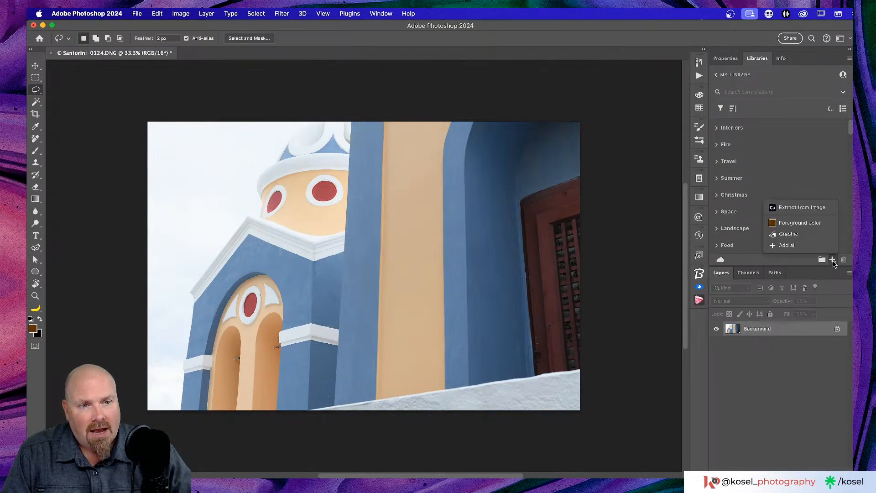
click(807, 207)
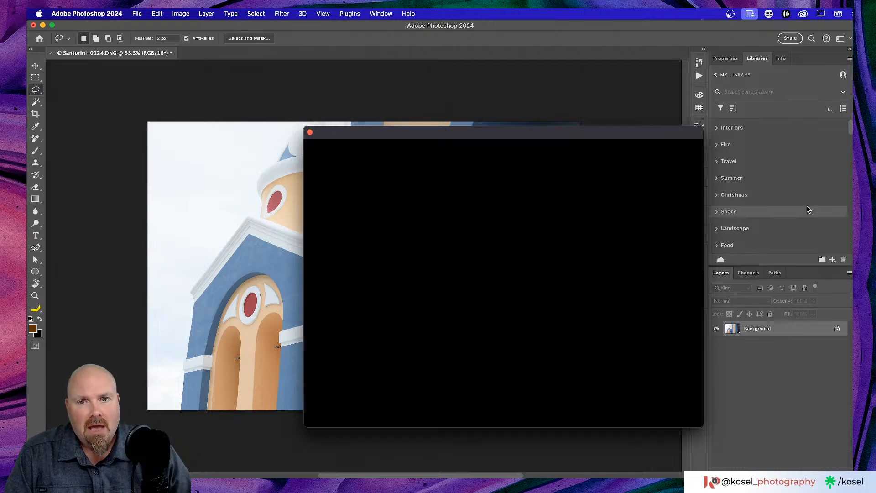
drag(551, 136, 380, 46)
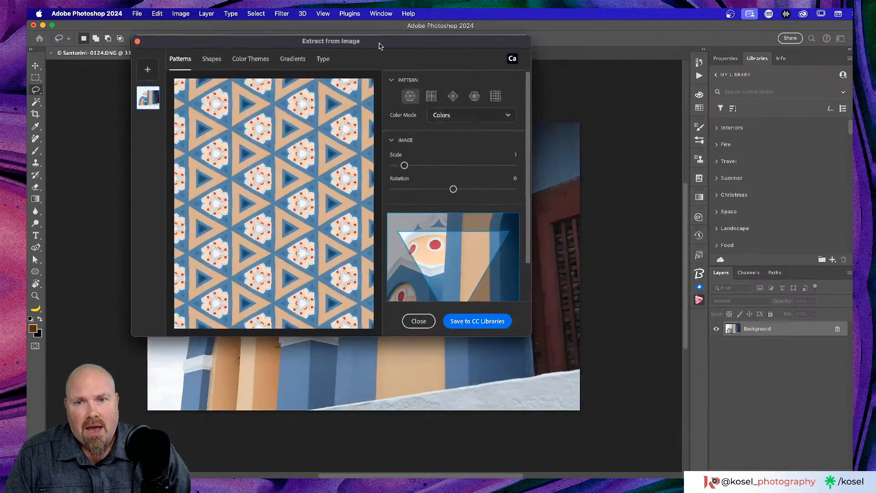
drag(532, 336, 768, 445)
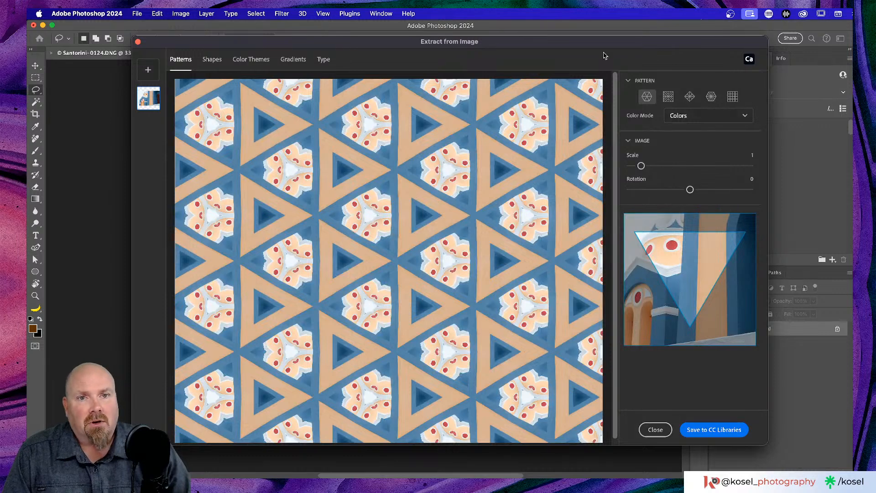
drag(607, 45, 592, 41)
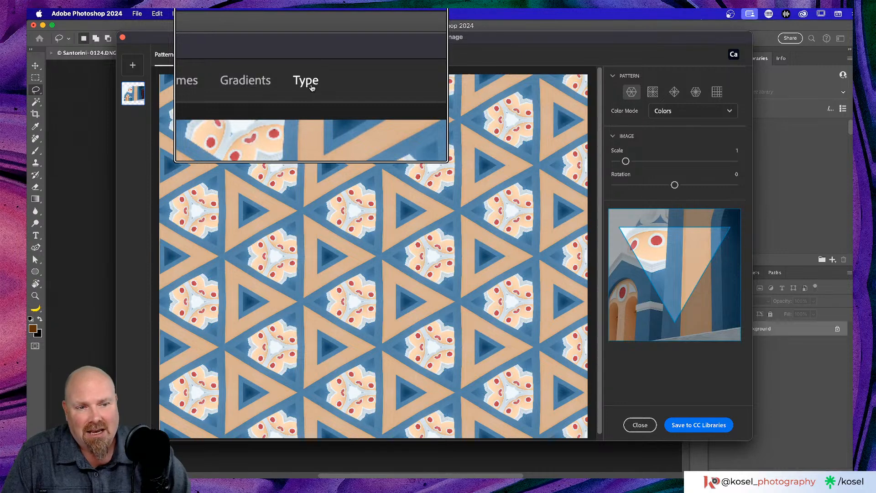
Step: Preview the other pattern layouts, from diamond to hexagon and square grid, shifting the photo within the diamond layout, and check the color modes
click(652, 94)
click(675, 93)
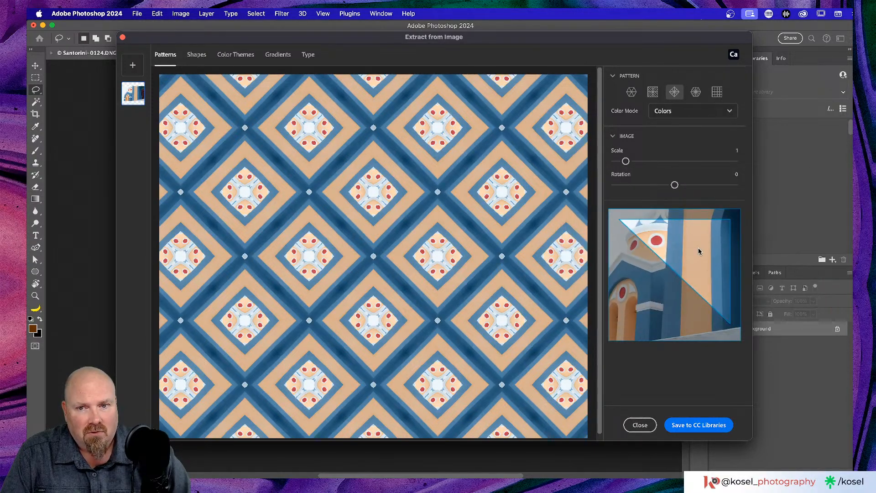
drag(693, 257, 657, 230)
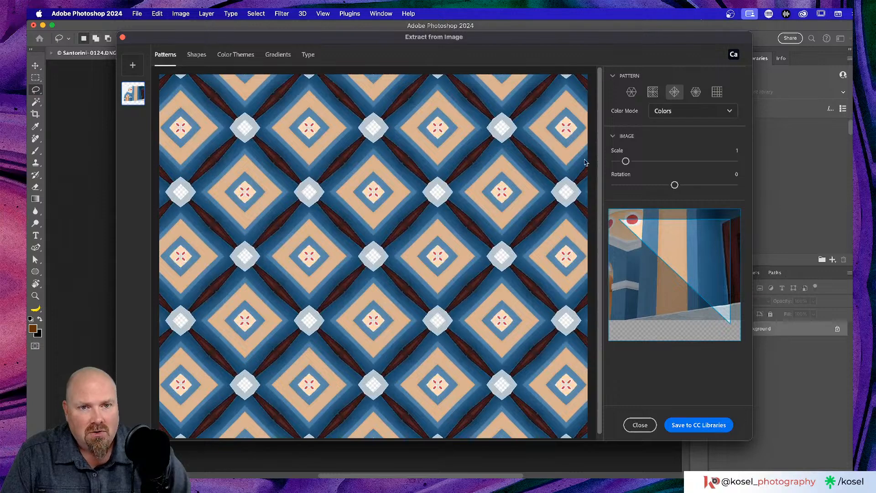
mouse_move(626, 161)
mouse_down()
mouse_move(635, 162)
mouse_move(611, 162)
mouse_move(624, 161)
mouse_up()
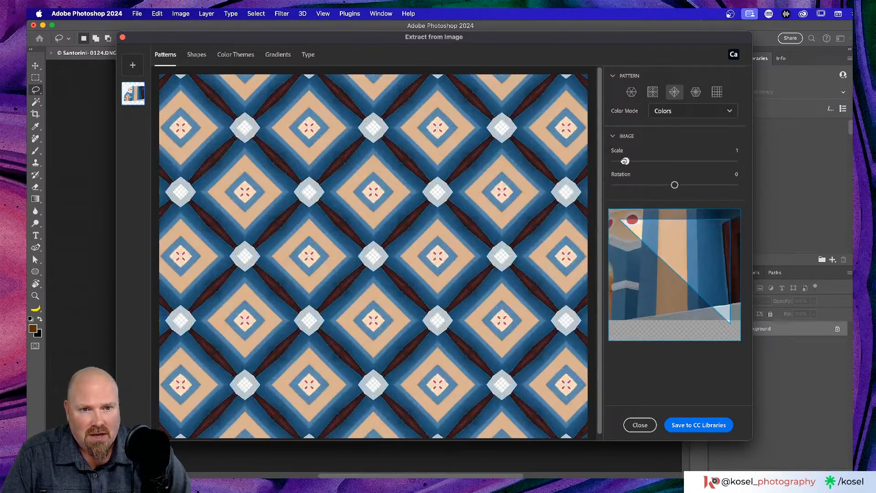
drag(680, 253, 685, 263)
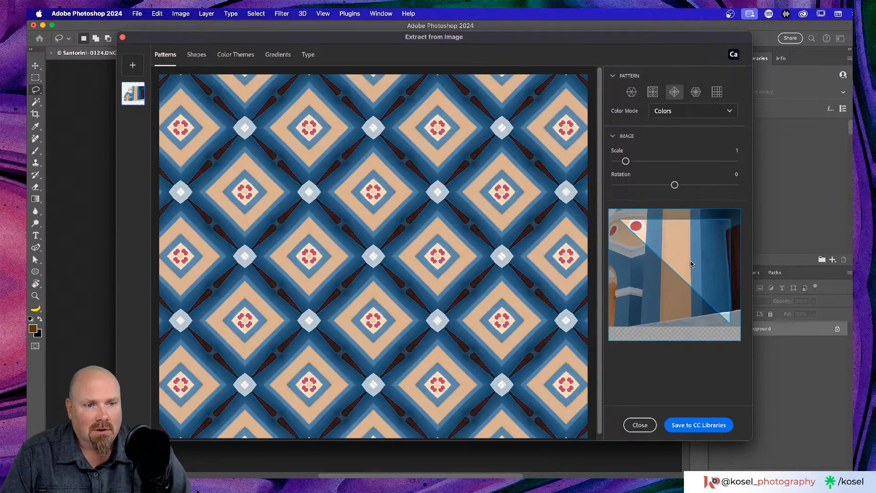
click(695, 92)
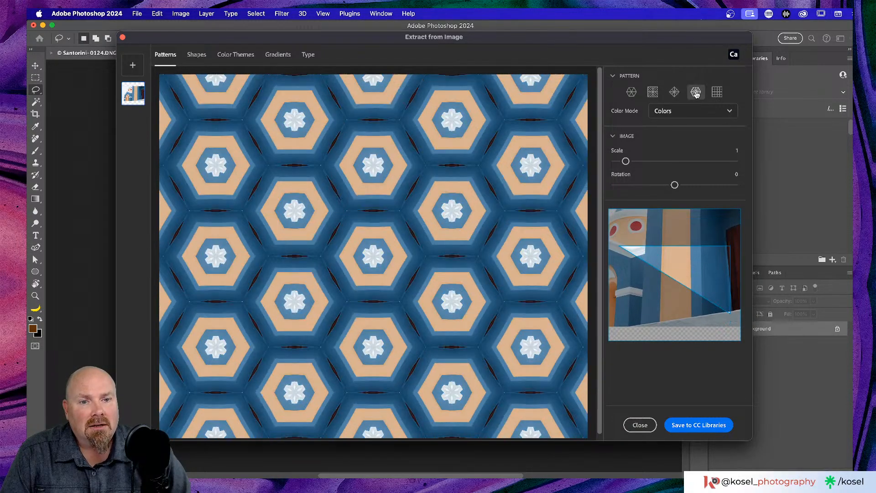
click(716, 91)
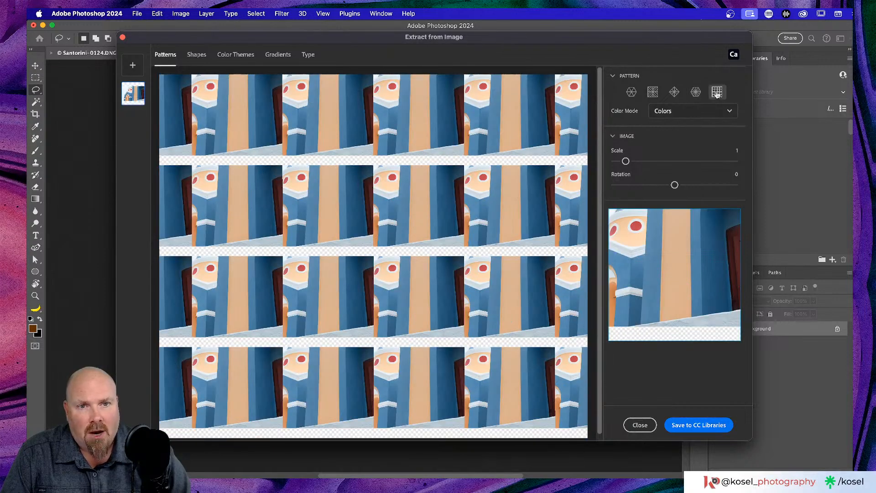
click(729, 112)
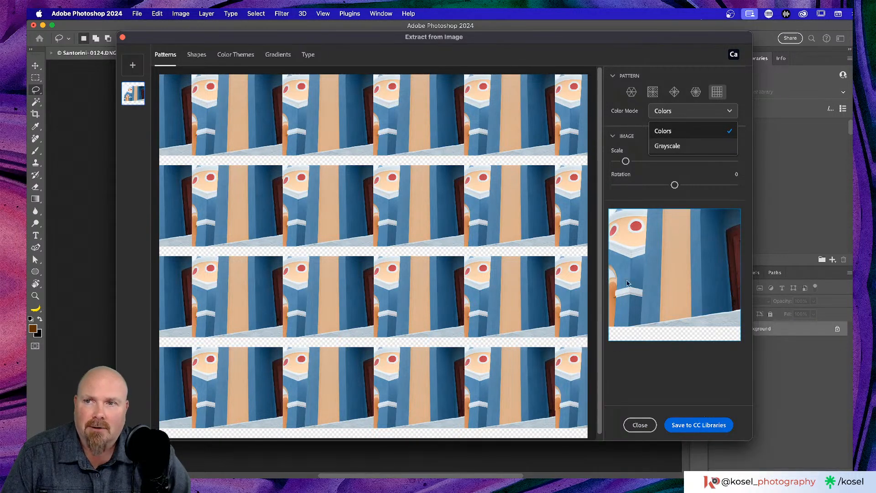
Step: Preview the church photo as an extracted black-and-white shape with Detail set to 77
click(195, 56)
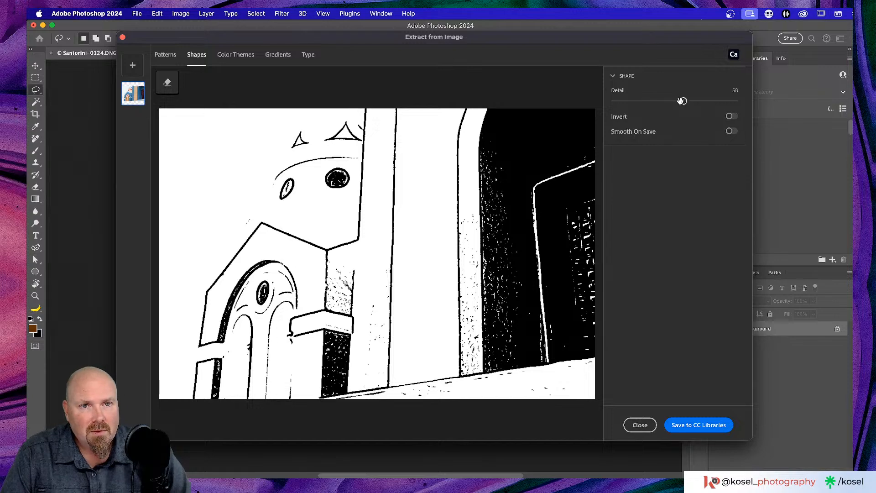
drag(684, 101, 707, 101)
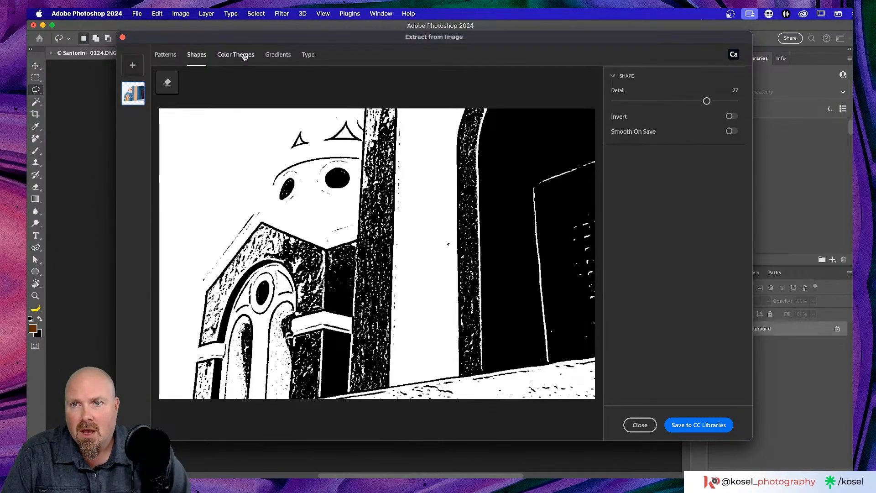
Step: Extract a gradient from the church photo and set it to 5 gradient stops
click(278, 56)
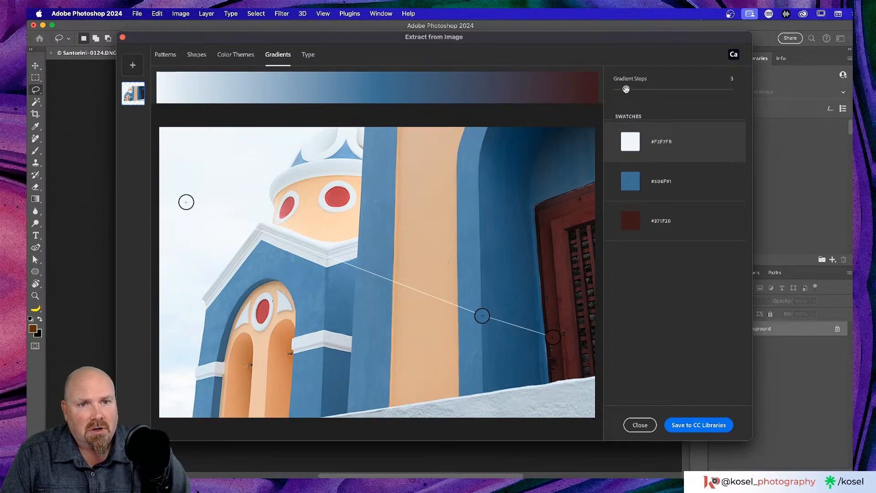
mouse_move(626, 89)
mouse_down()
mouse_move(741, 91)
mouse_move(643, 90)
mouse_up()
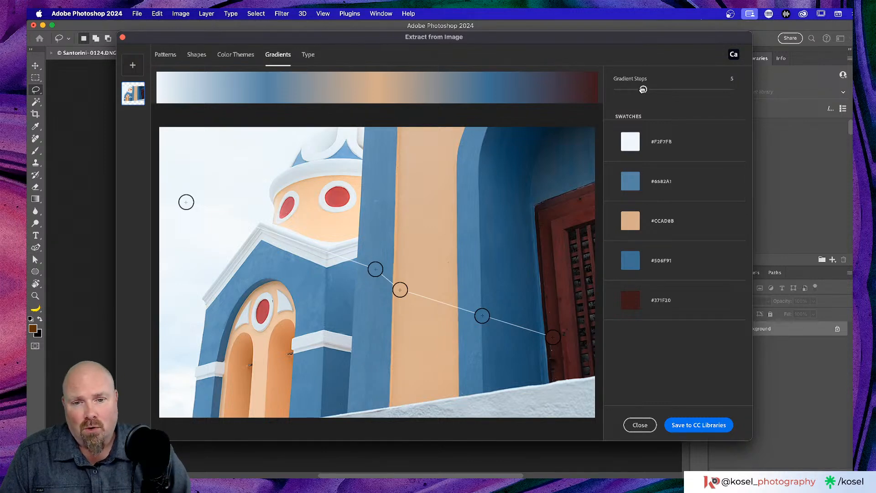
mouse_move(642, 90)
mouse_down()
mouse_move(635, 90)
mouse_move(642, 90)
mouse_up()
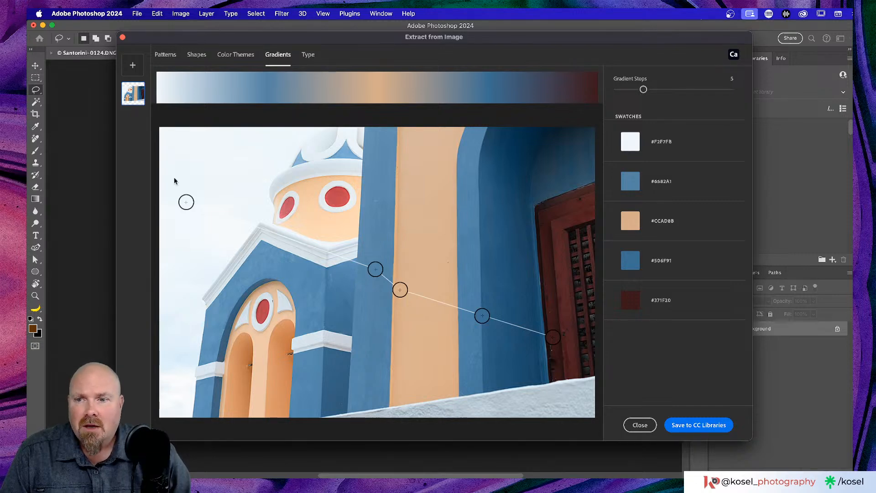
Step: Sample the gradient stops from the sky, peach dome wall, blue pillar, red window and dark door frame, and save the gradient to CC Libraries
drag(186, 201, 187, 194)
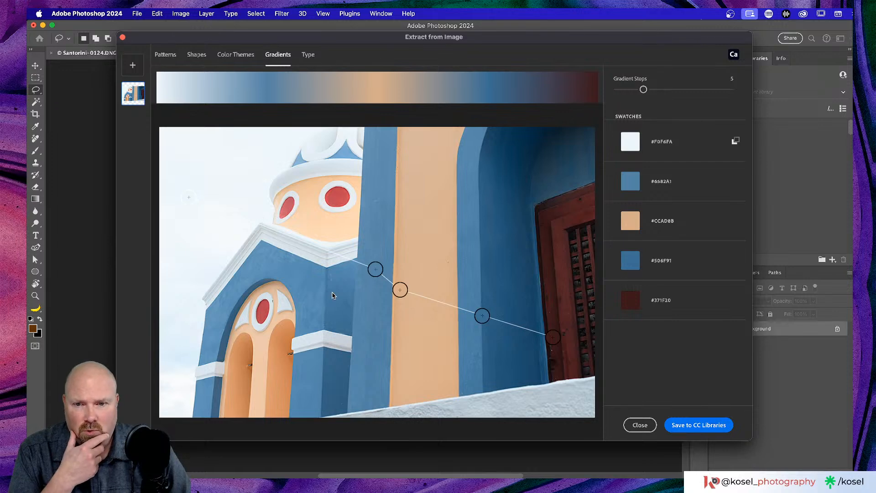
drag(377, 269, 309, 222)
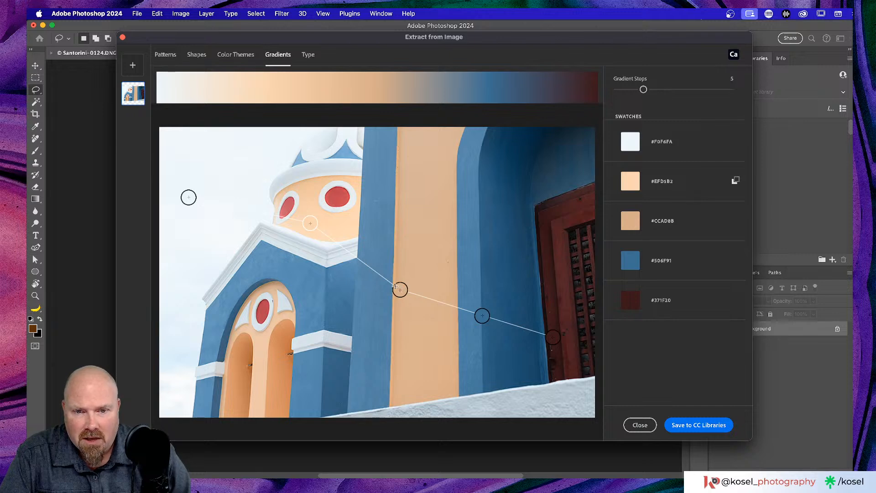
drag(395, 286, 375, 270)
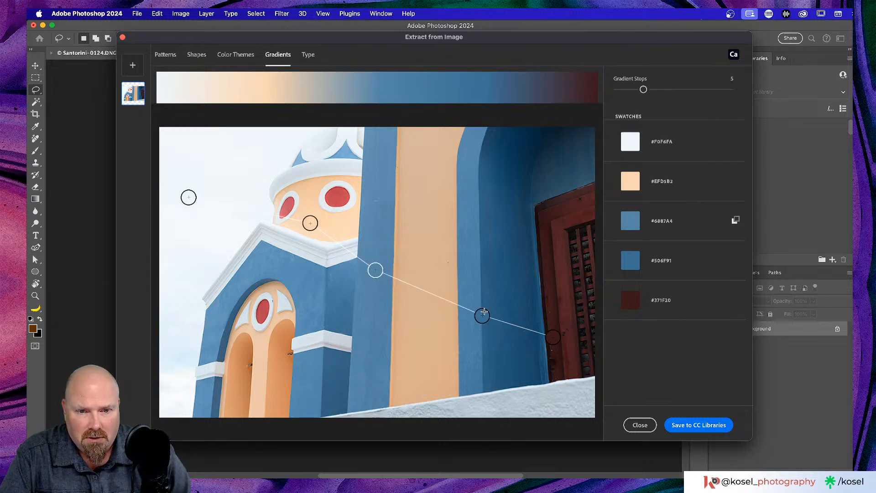
drag(486, 315, 336, 197)
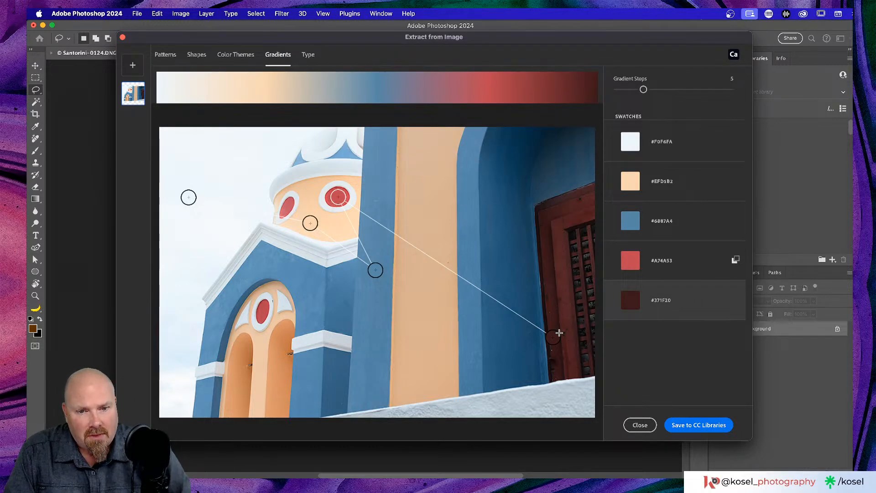
drag(554, 336, 550, 307)
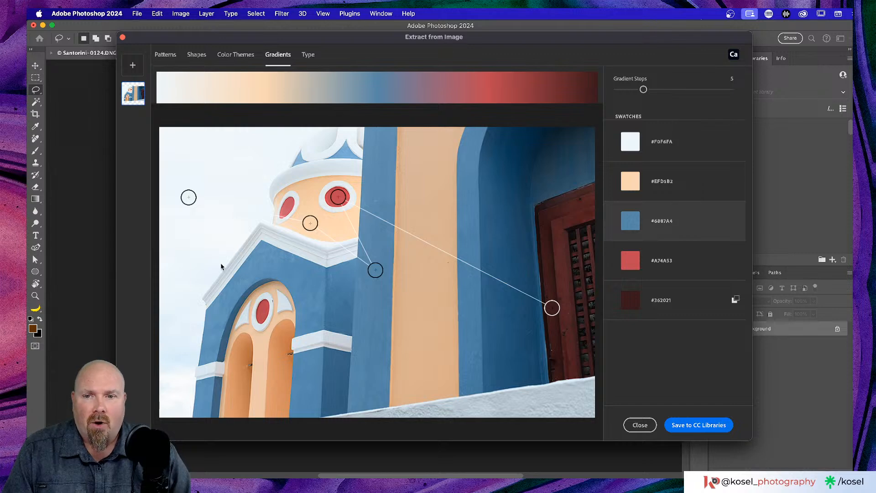
click(692, 427)
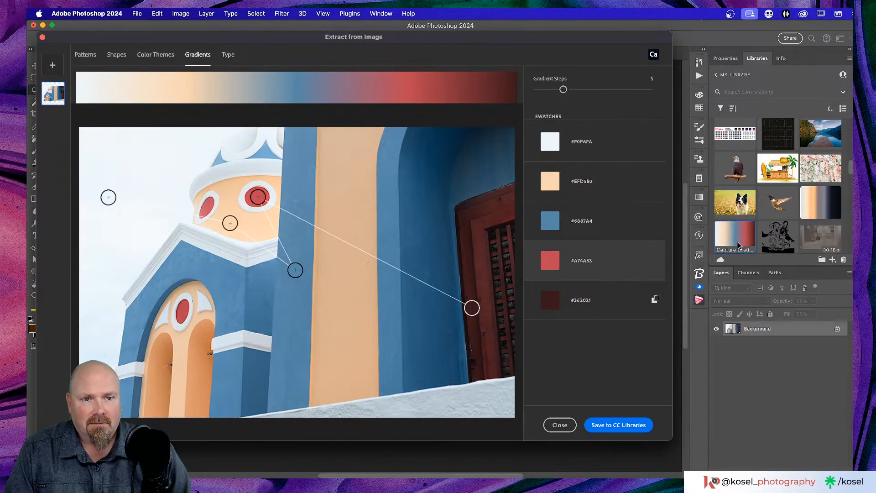
Step: Extract a Colorful color theme from the church photo, sampling the sky, red dome window, peach column, light blue wall edge and dark blue recess
drag(397, 38, 454, 29)
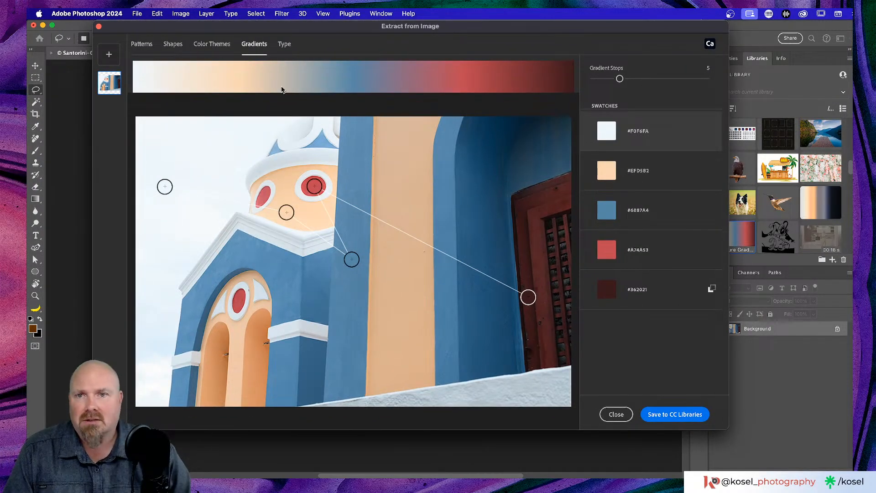
click(218, 46)
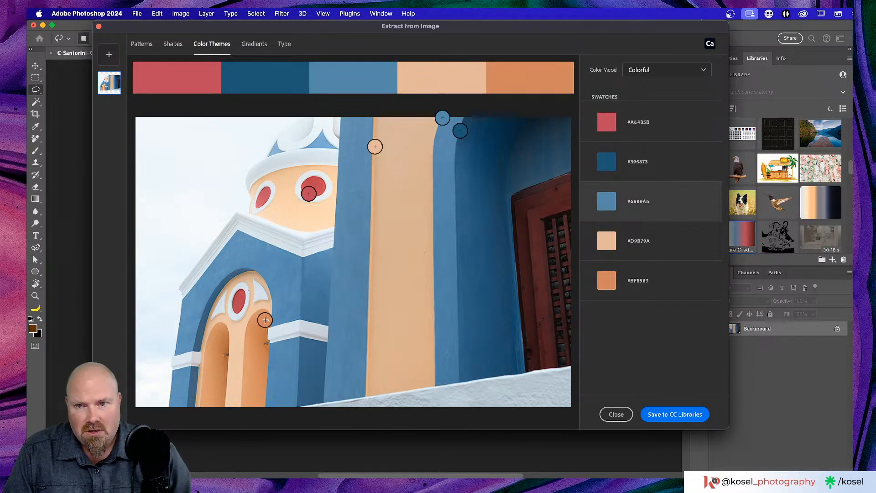
drag(264, 319, 192, 208)
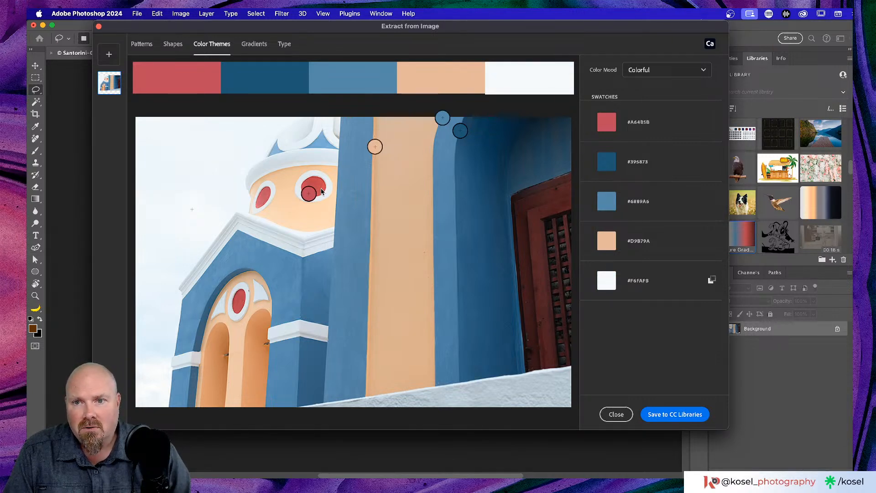
drag(311, 191, 311, 188)
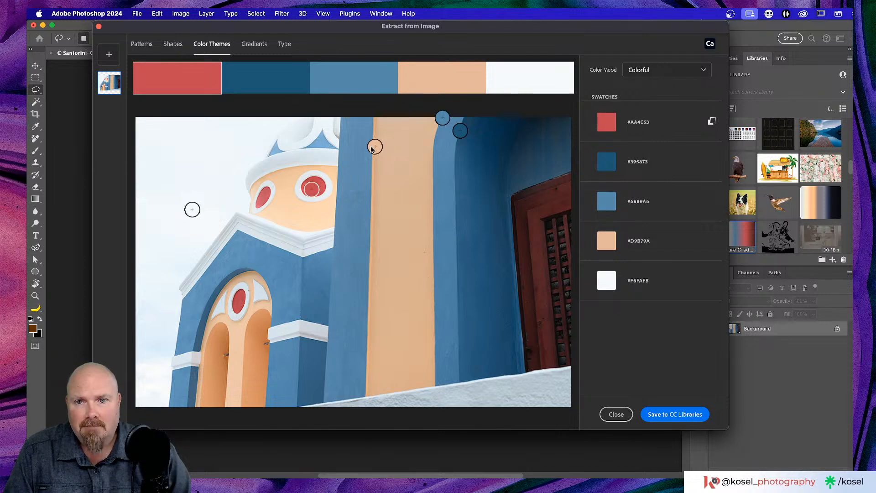
drag(372, 149, 389, 154)
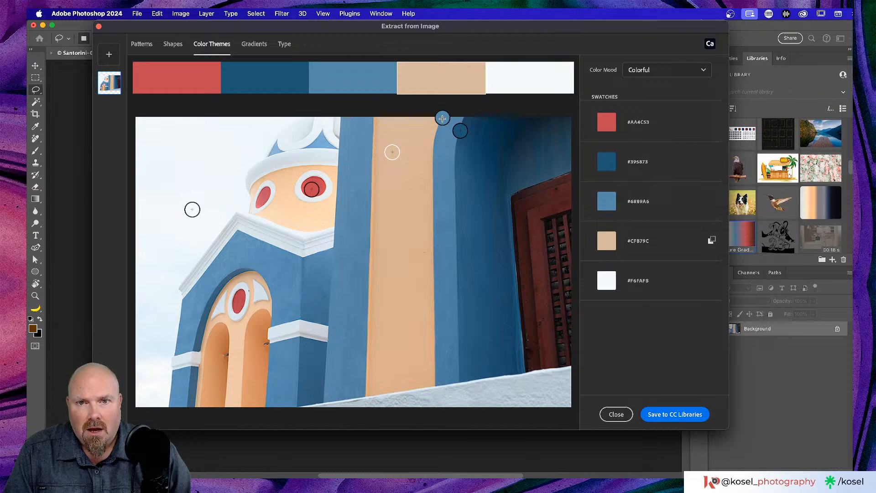
drag(442, 119, 443, 172)
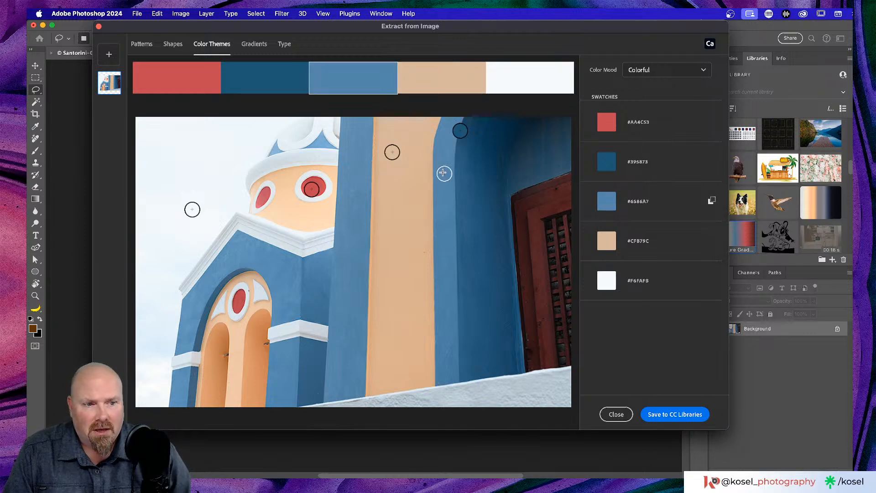
drag(461, 130, 486, 136)
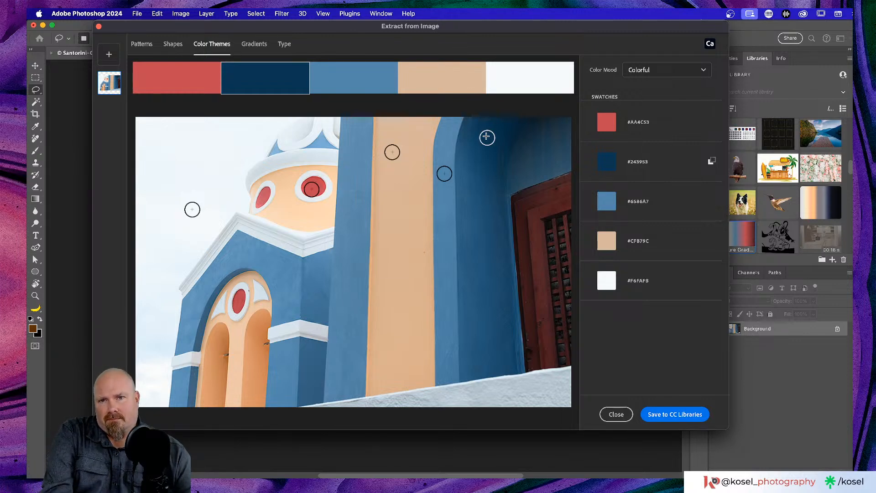
Step: Resample the theme's white sky swatch from the dark red door frame, save the theme to CC Libraries and close the extraction window
click(203, 83)
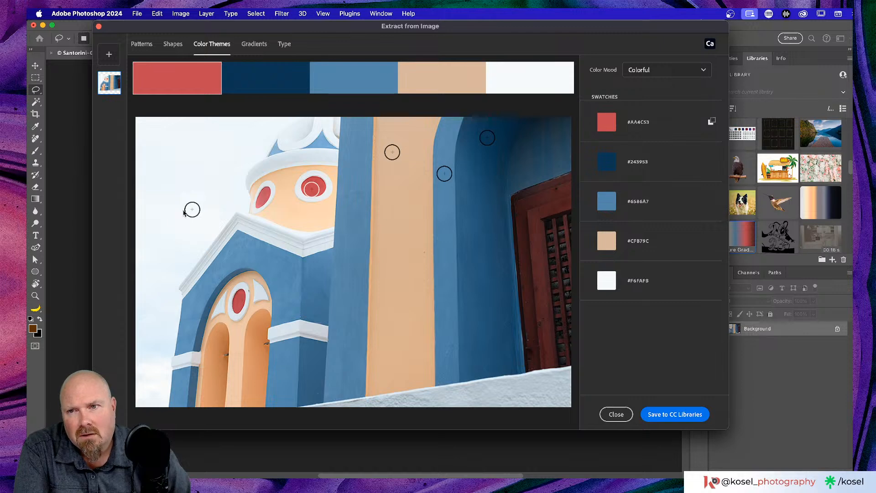
drag(191, 209, 537, 284)
drag(537, 284, 537, 284)
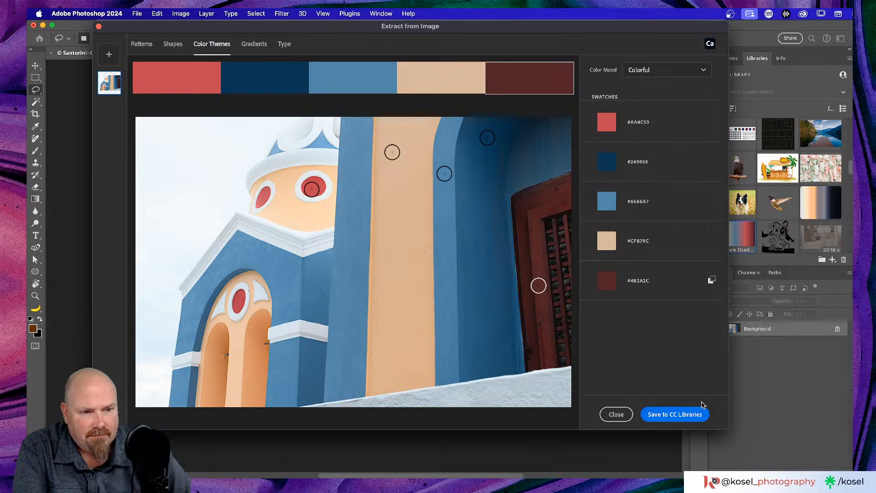
click(674, 417)
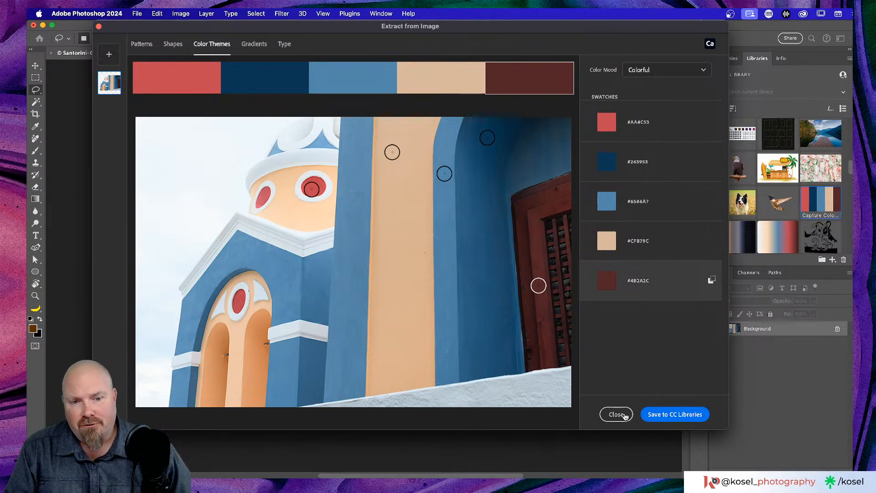
click(617, 414)
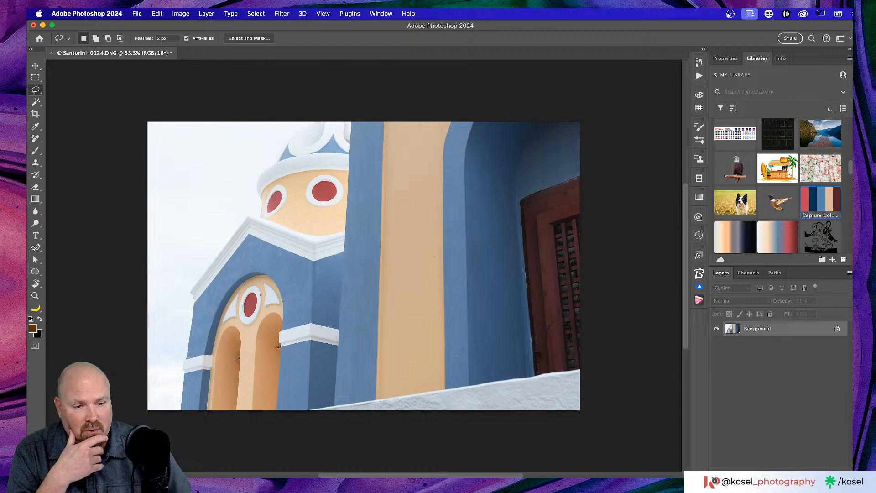
Step: Switch to Chrome and open the Extract Theme page of color.adobe.com in a new tab
key(super+Tab)
key(super+Tab)
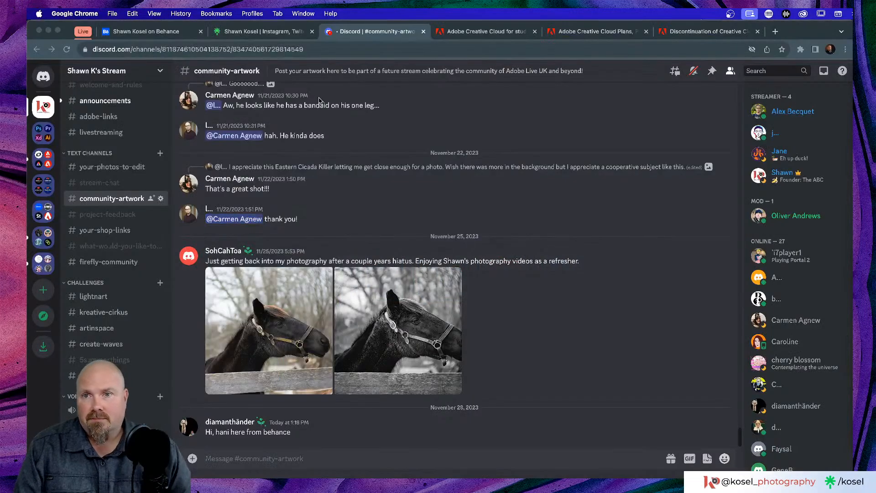
click(775, 31)
text(color.adobe.com)
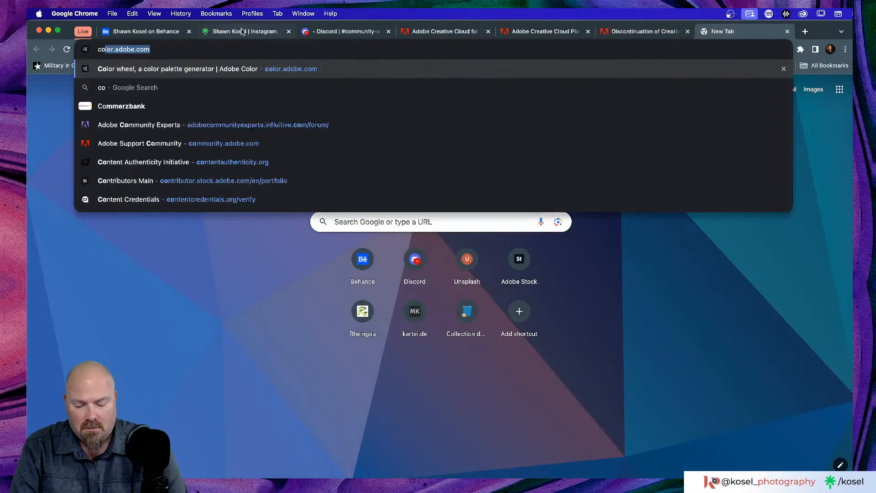
key(Return)
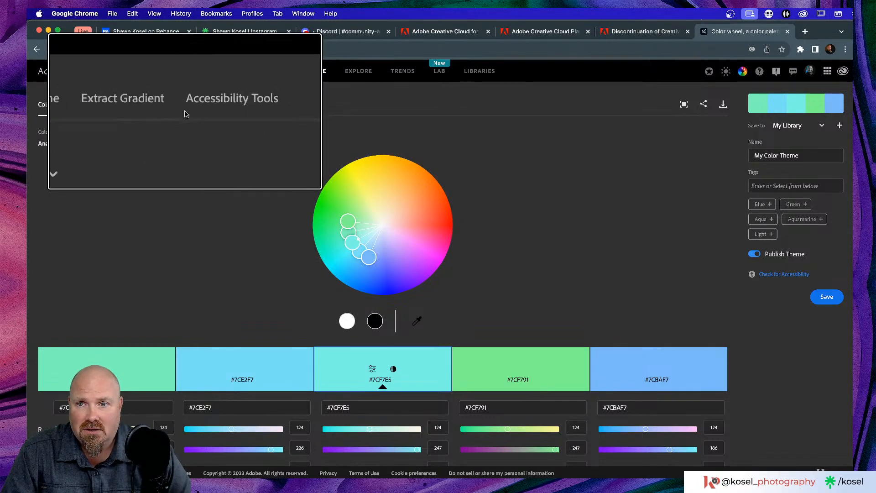
click(113, 105)
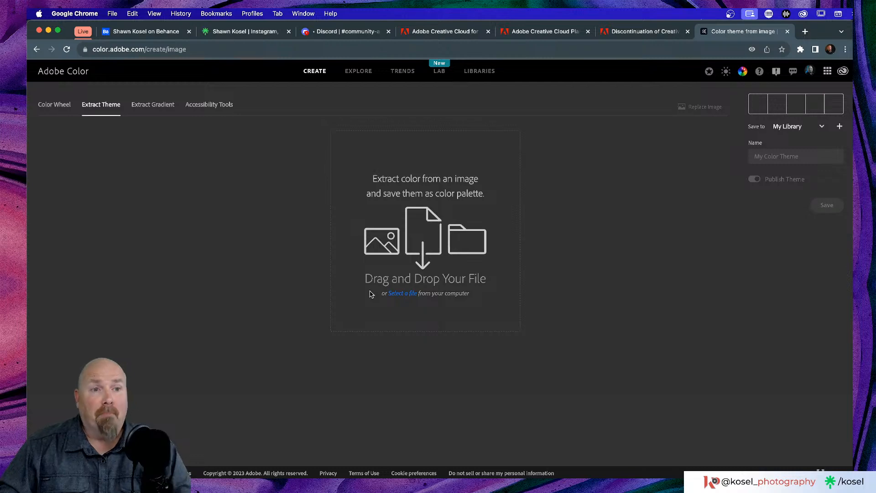
Step: Switch back to Photoshop and close Santorini-0124.DNG without saving the changes
key(super+Tab)
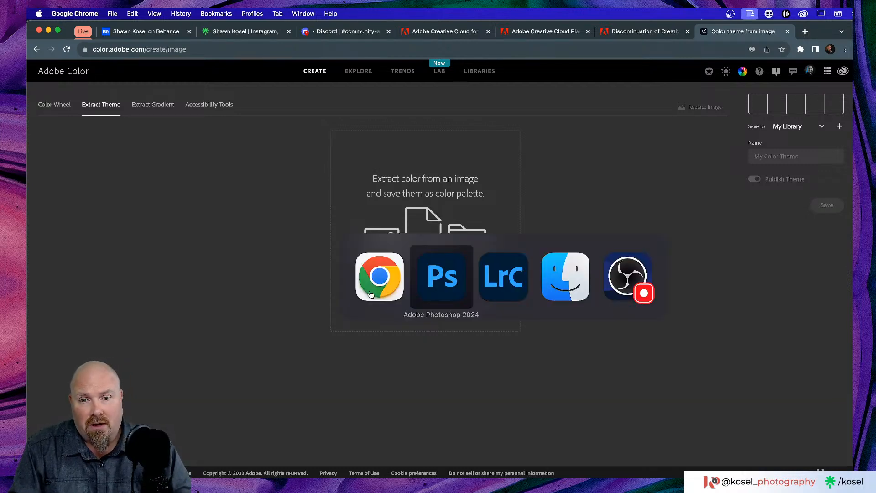
key(super+Tab)
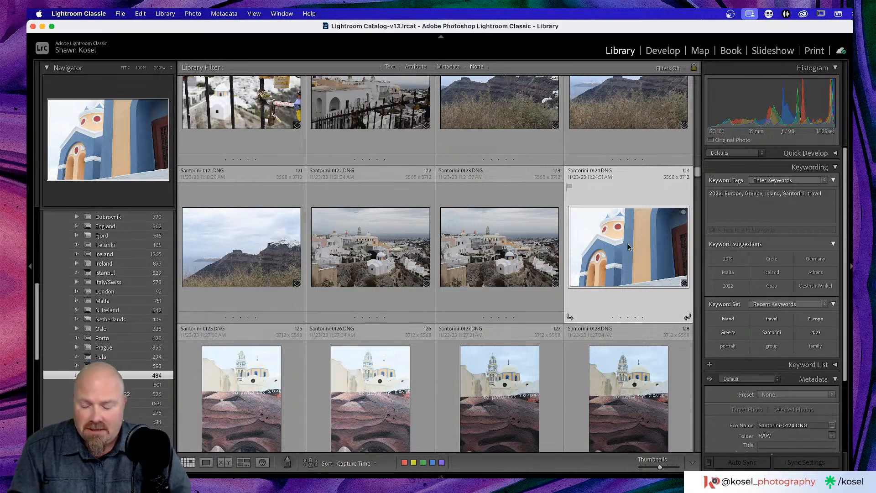
key(super+Tab)
key(super+Tab)
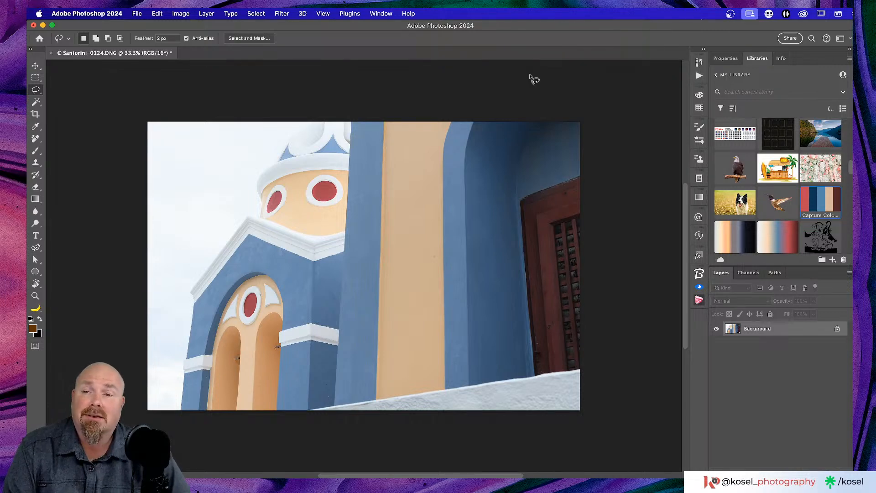
key(super+Tab)
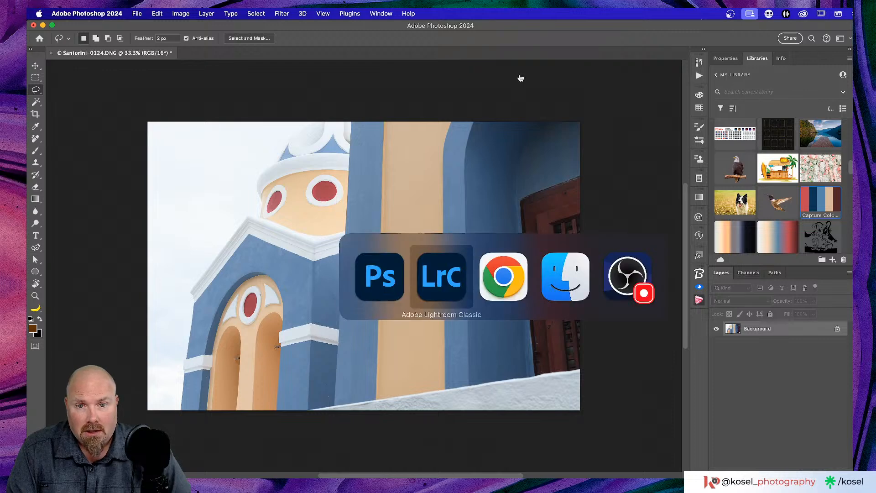
key(super+Tab)
key(super+Tab)
key(super+Tab)
key(super+Tab)
key(super+Tab)
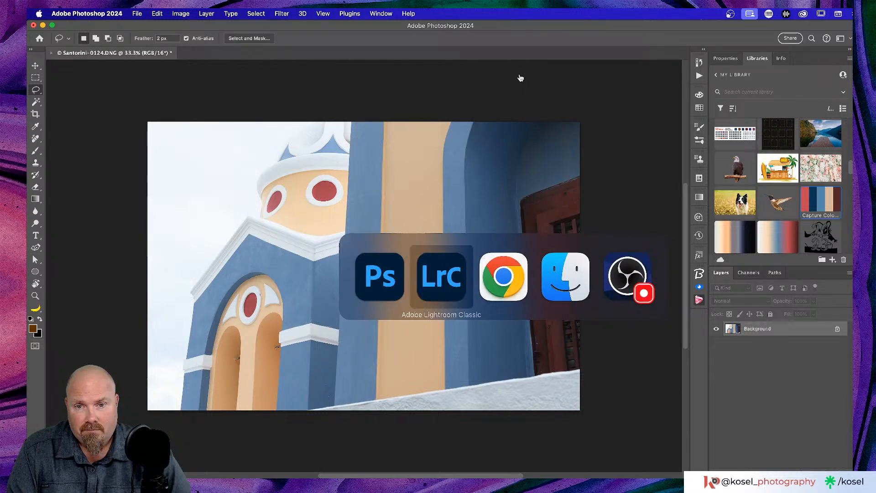
key(super+Tab)
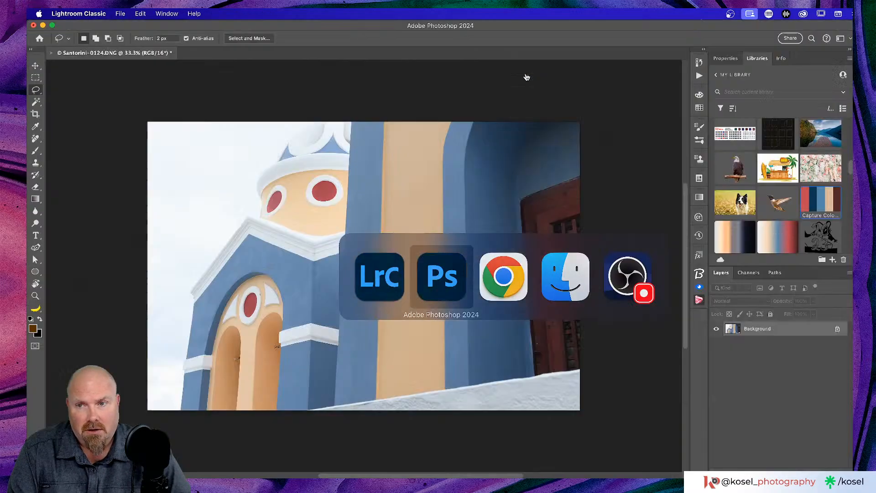
click(51, 53)
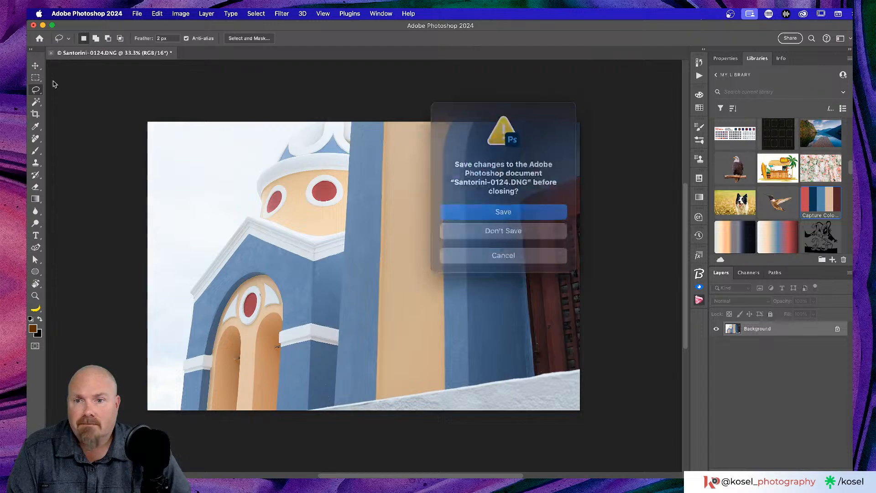
click(535, 227)
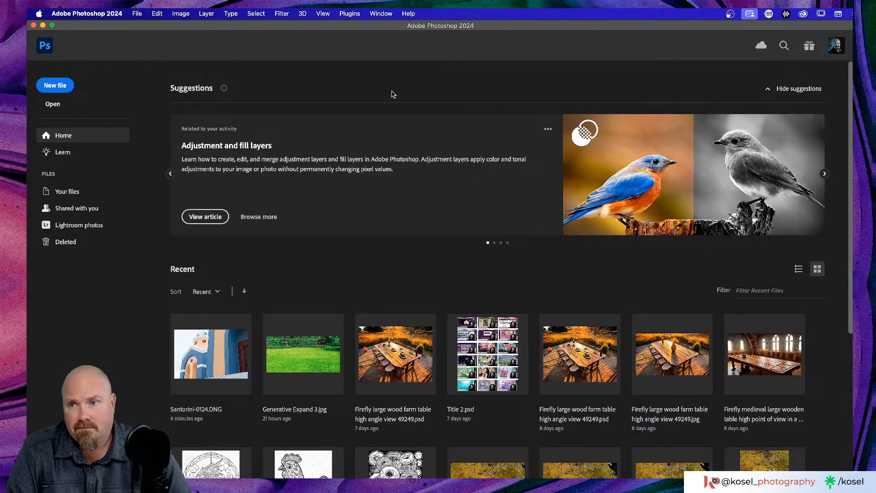
Step: Switch to Lightroom Classic and browse past the church photo to open the white hillside village shot Santorini-0141.DNG enlarged
key(super+Tab)
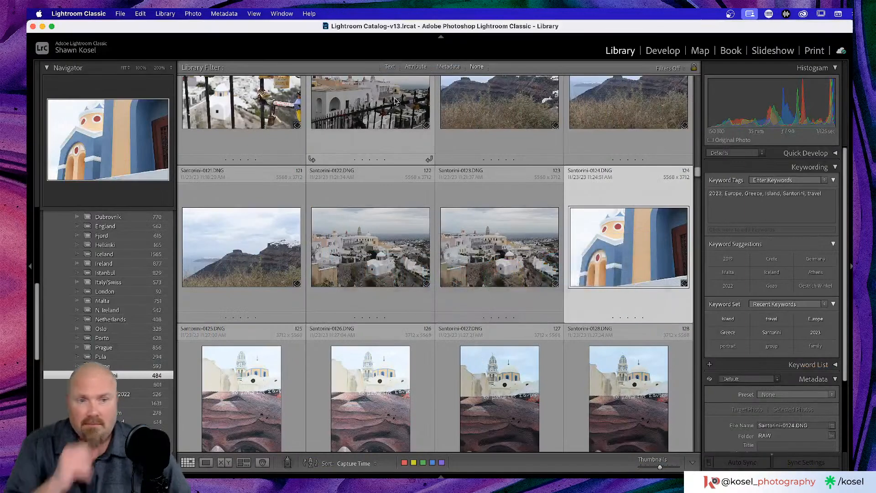
scroll(391, 129, down, 3)
scroll(391, 129, down, 3)
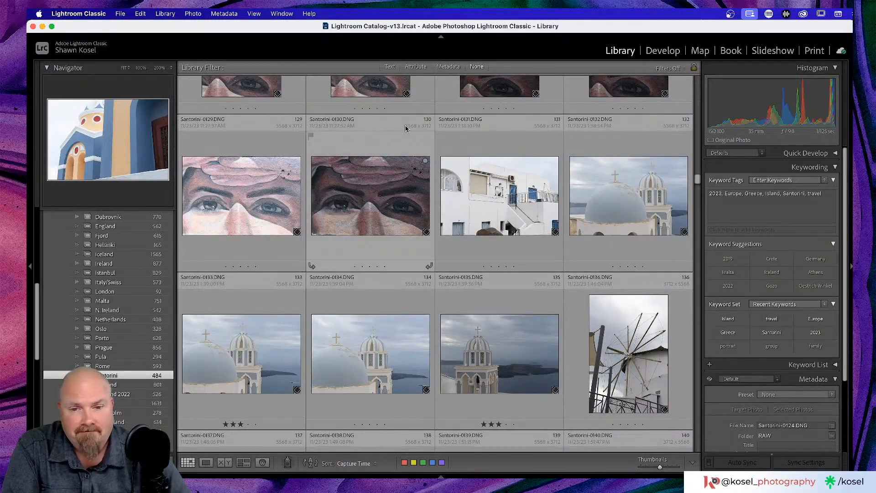
scroll(393, 133, down, 2)
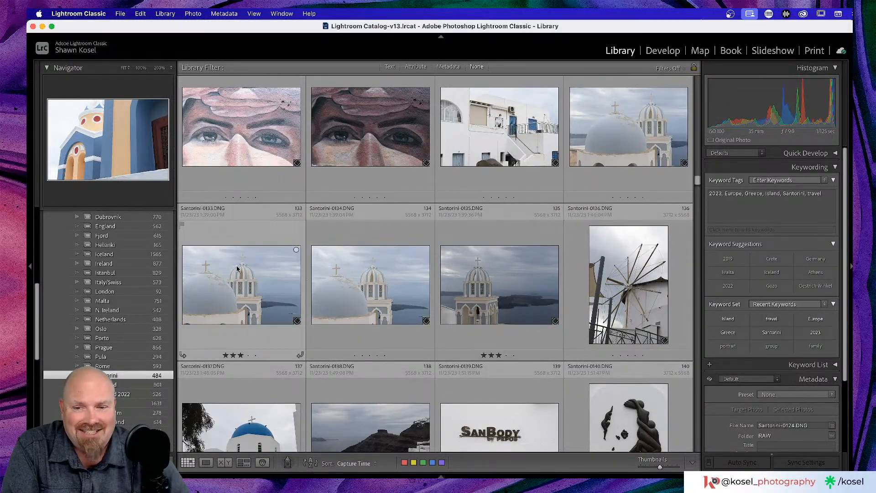
scroll(502, 253, down, 5)
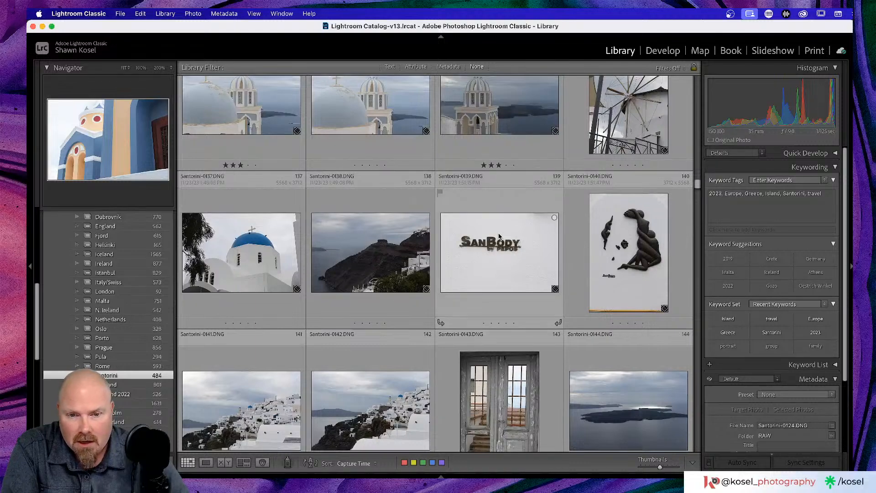
scroll(499, 236, down, 2)
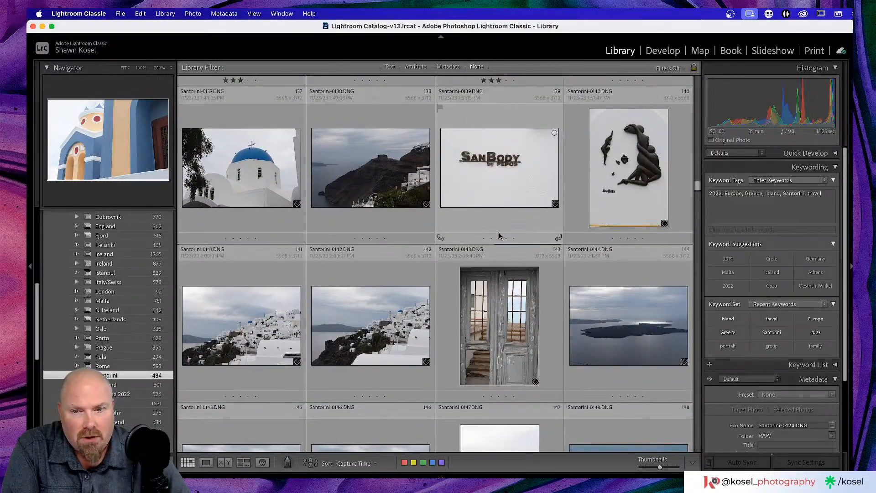
double_click(274, 319)
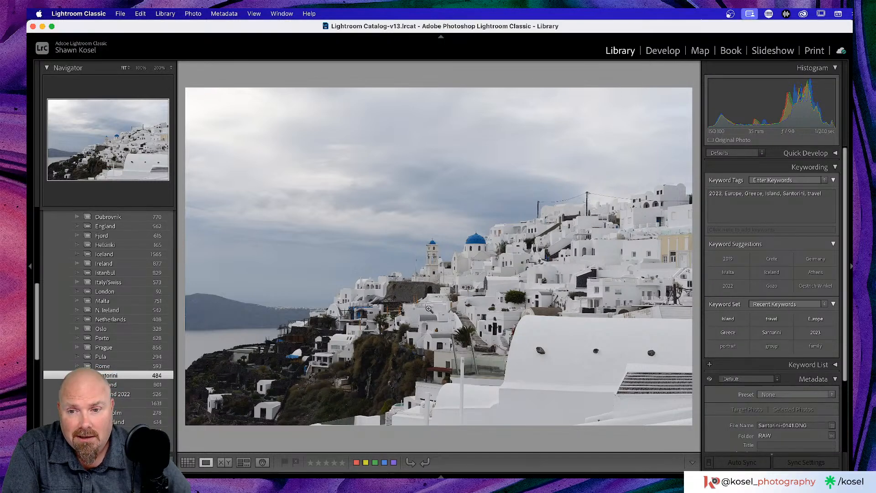
Step: Compare the island seascapes Santorini-0144 and Santorini-0145, rate Santorini-0145 three stars, and advance to the next photo
key(Right)
key(Right)
key(Right)
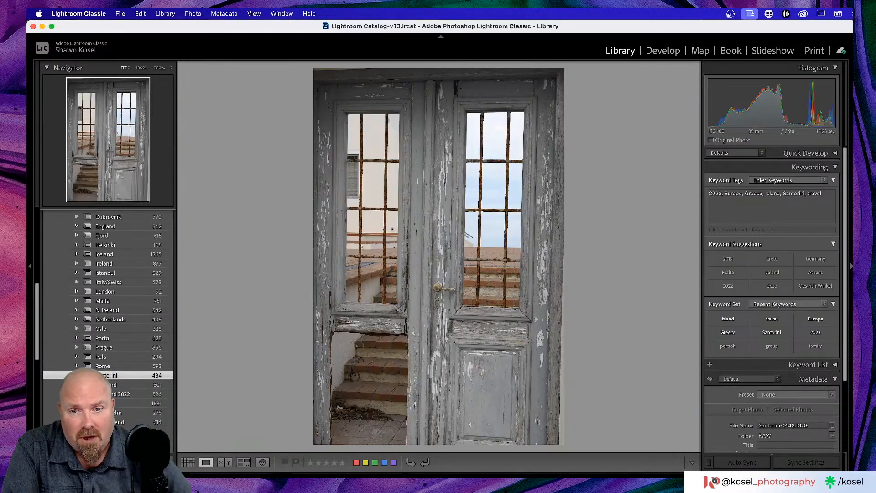
key(Right)
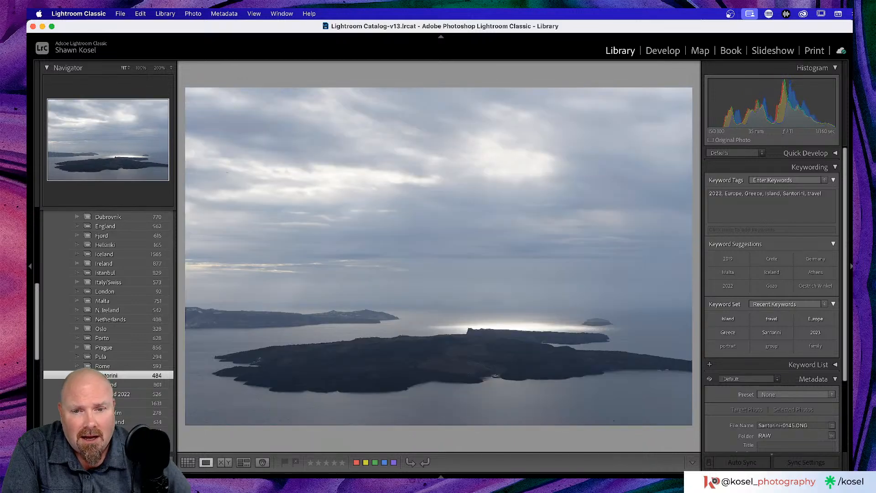
key(Right)
key(Left)
key(Right)
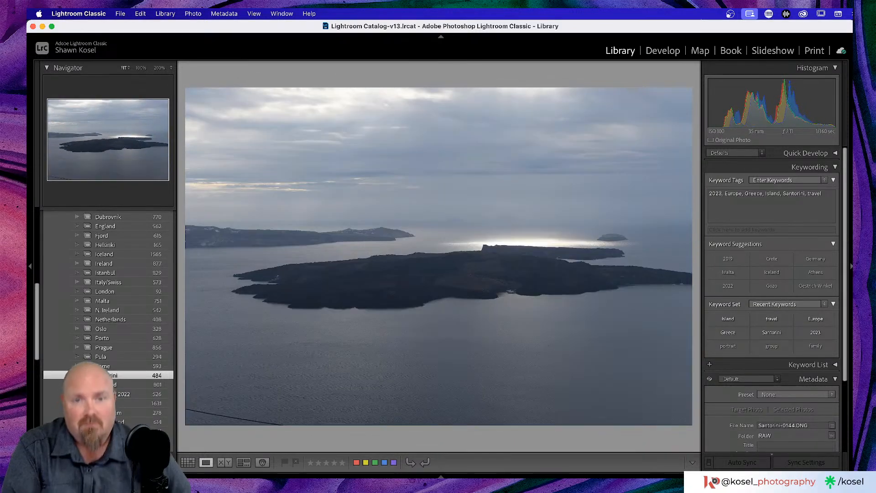
key(Left)
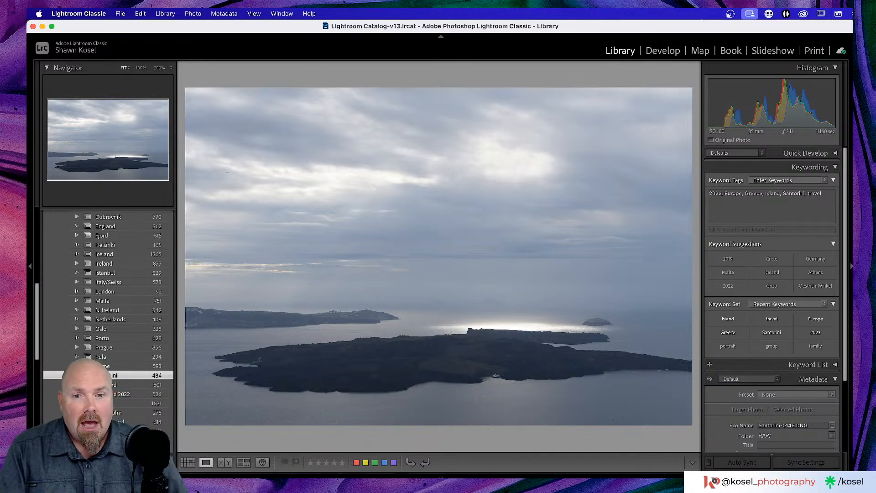
key(3)
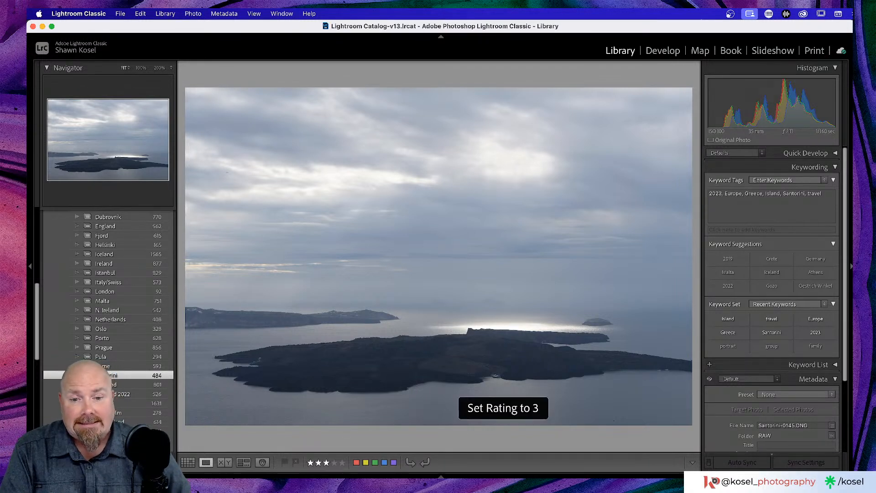
key(Right)
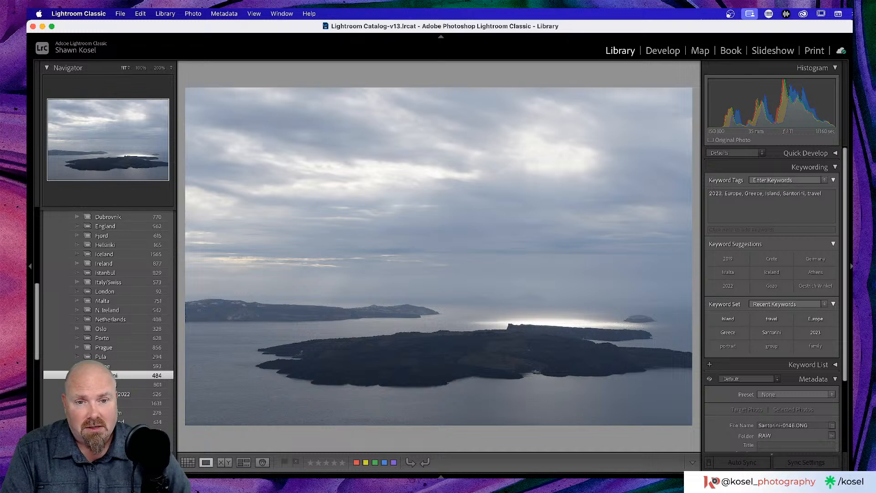
Step: Rate the island seascape Santorini-0146 three stars and compare the neighbouring seascapes, ending on the three-star Santorini-0145
key(3)
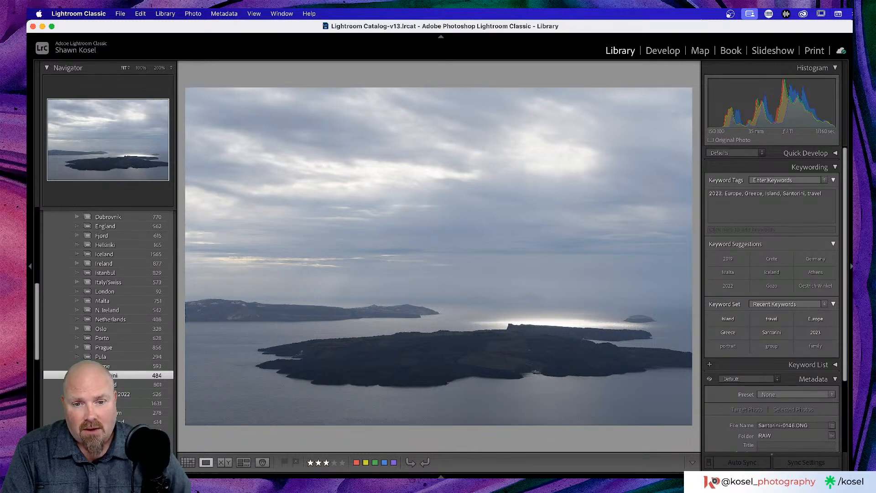
key(Right)
key(Right)
key(Left)
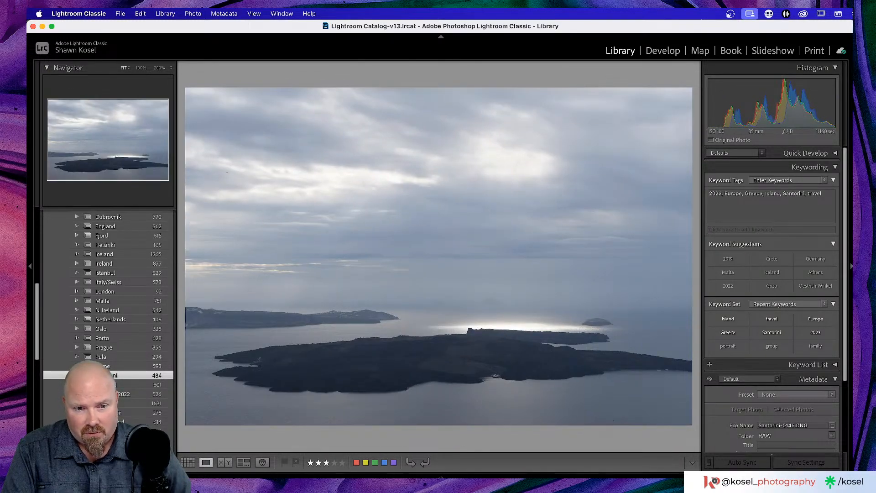
key(3)
key(Left)
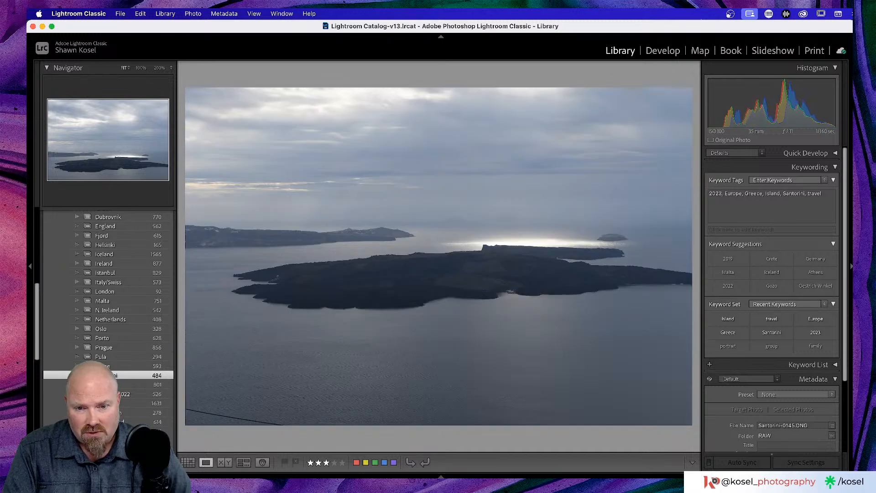
key(3)
key(Right)
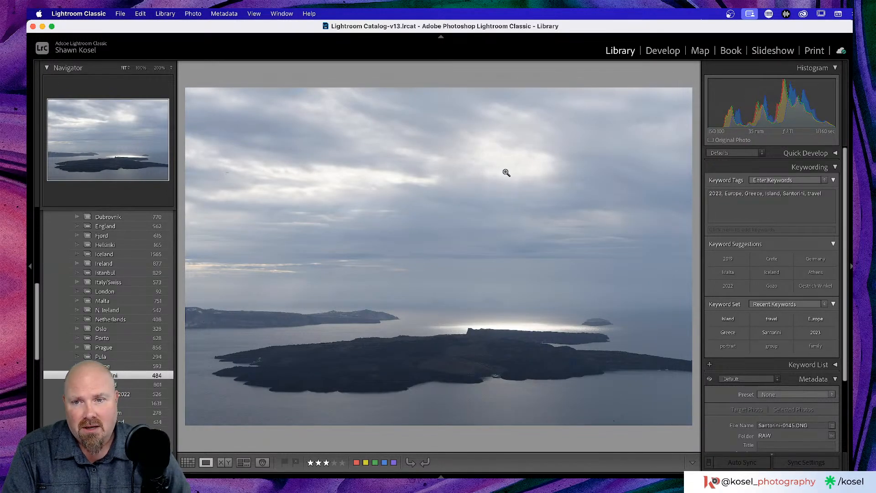
Step: Inspect the bright horizon of Santorini-0145 enlarged and advance to the windmill village photo Santorini-0148.DNG
click(536, 331)
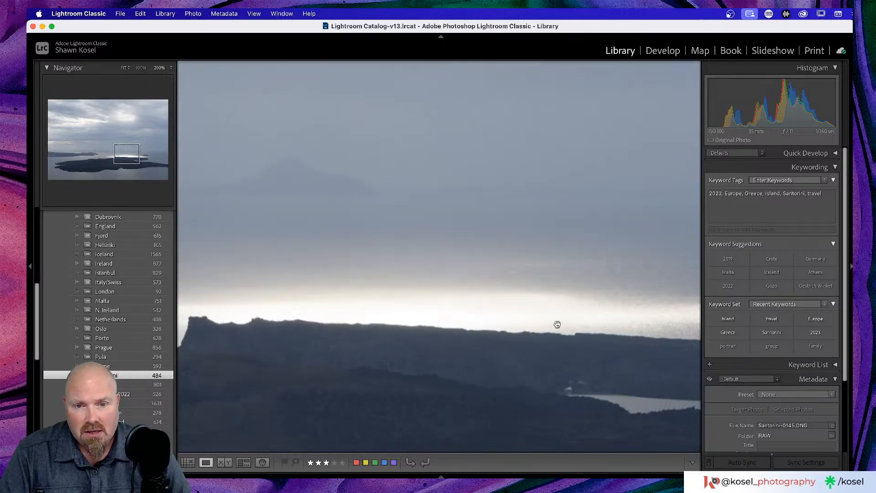
click(499, 325)
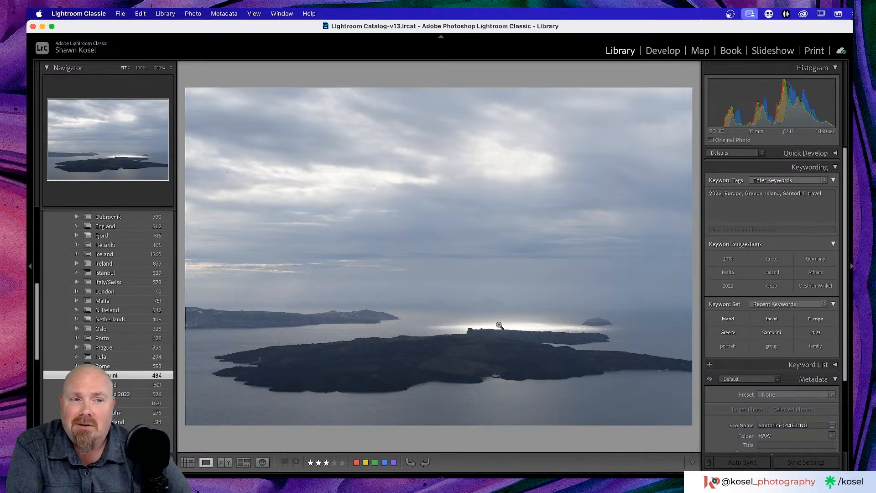
key(Right)
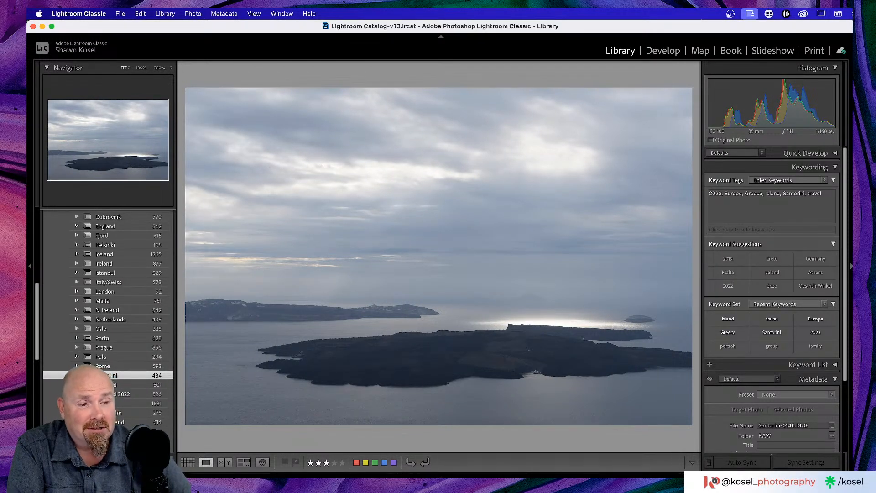
key(Right)
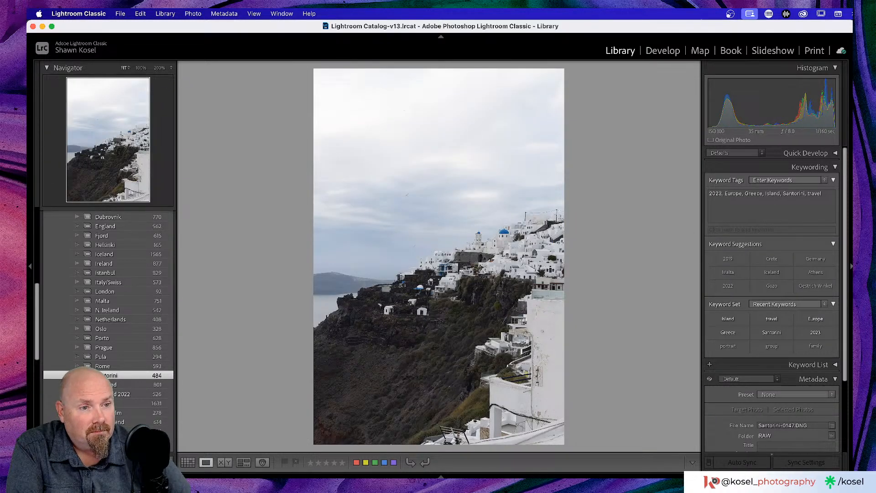
key(Right)
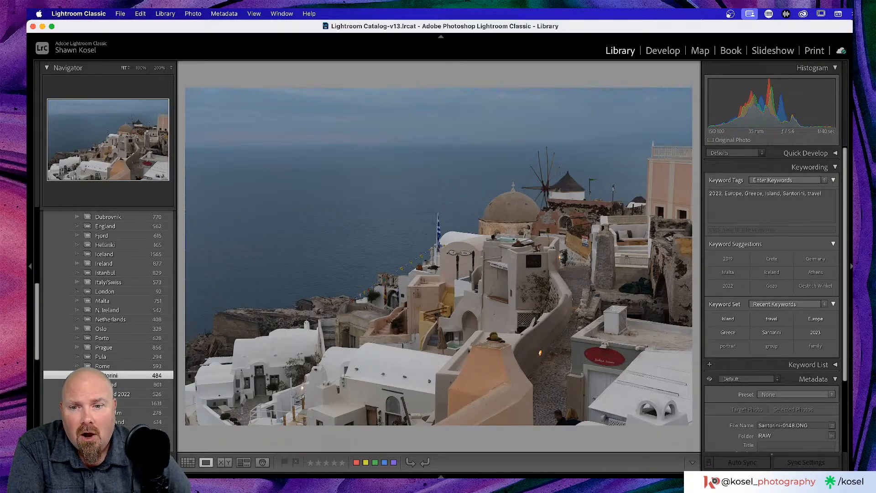
Step: Examine the windmill and the rooftop hot tub in Santorini-0148 enlarged
click(564, 178)
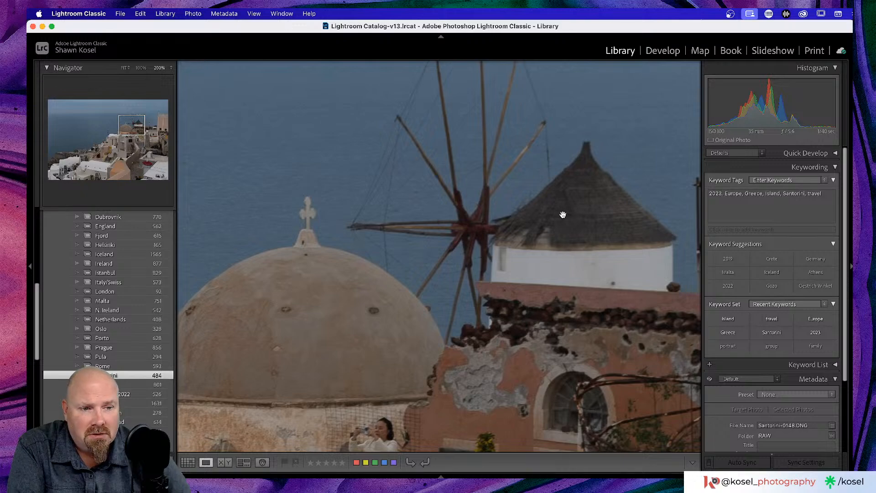
click(563, 215)
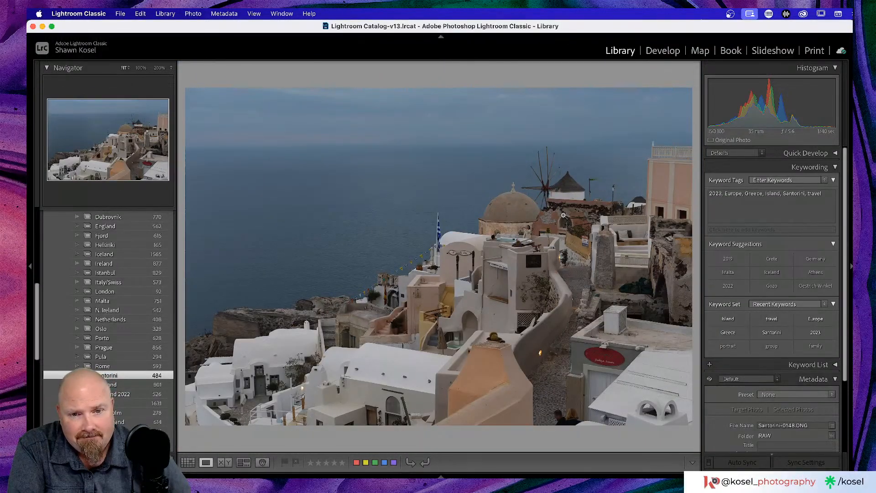
click(511, 242)
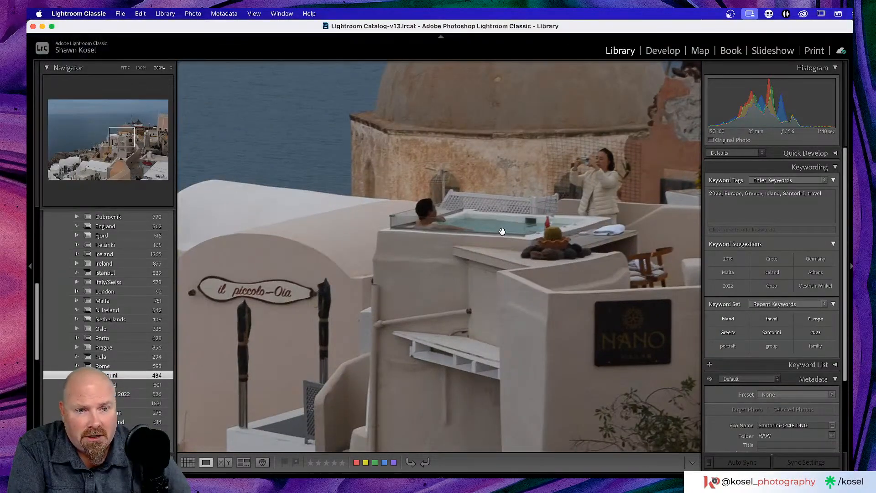
scroll(502, 232, right, 3)
scroll(501, 231, up, 2)
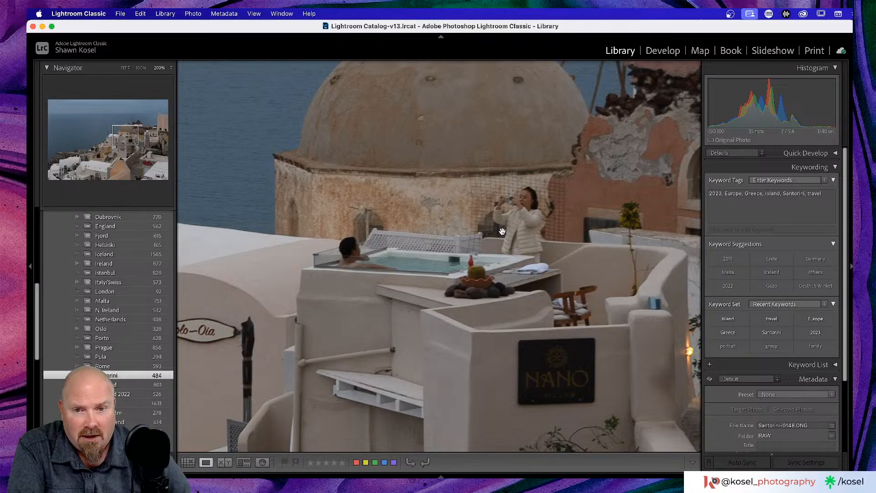
Step: Compare the enlarged hot tub terrace in Santorini-0148 and Santorini-0149, ending on Santorini-0149 shown in full
key(Right)
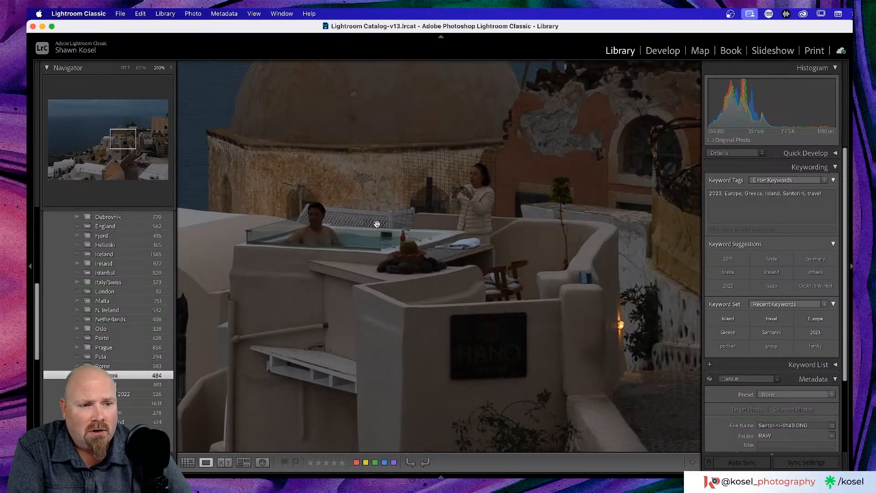
scroll(377, 224, up, 2)
scroll(376, 223, left, 1)
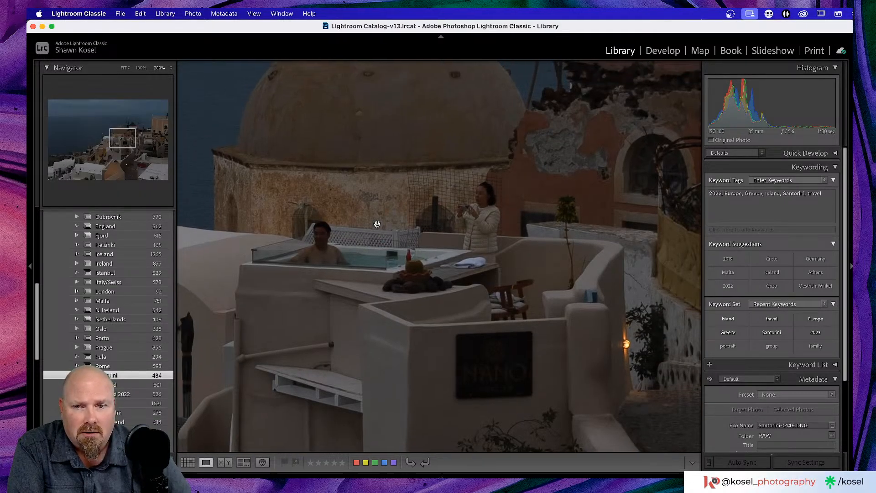
key(Left)
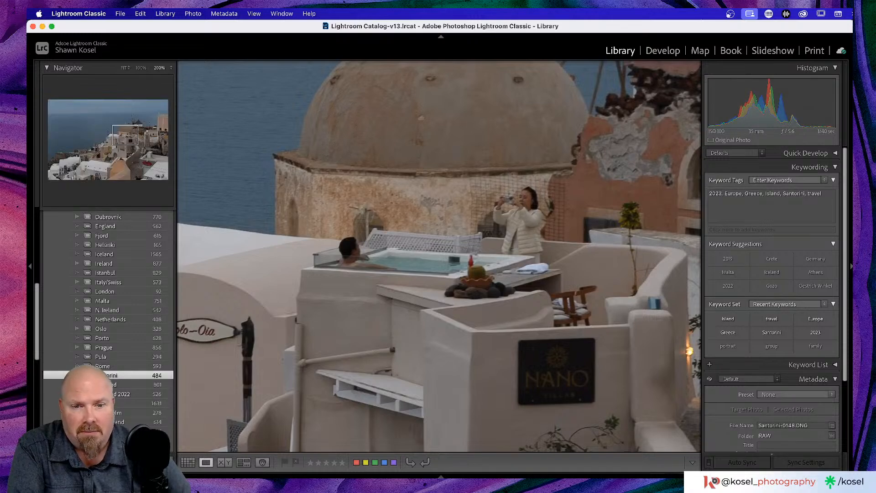
click(378, 225)
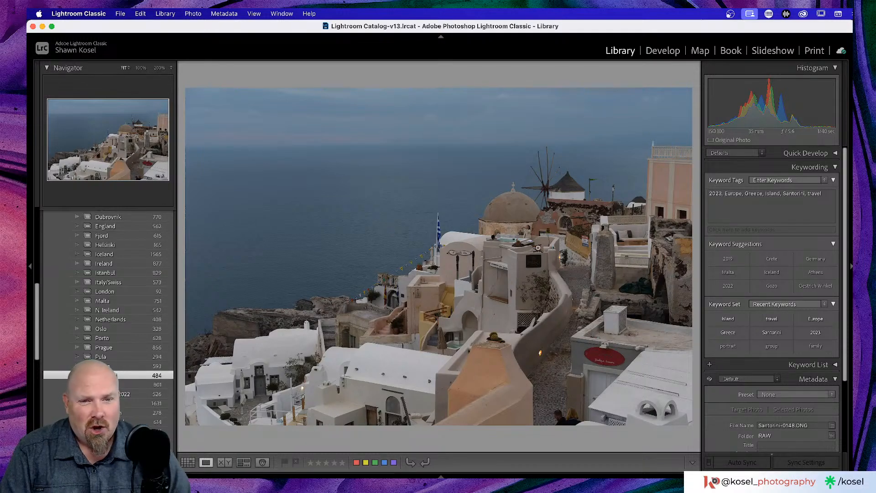
click(503, 245)
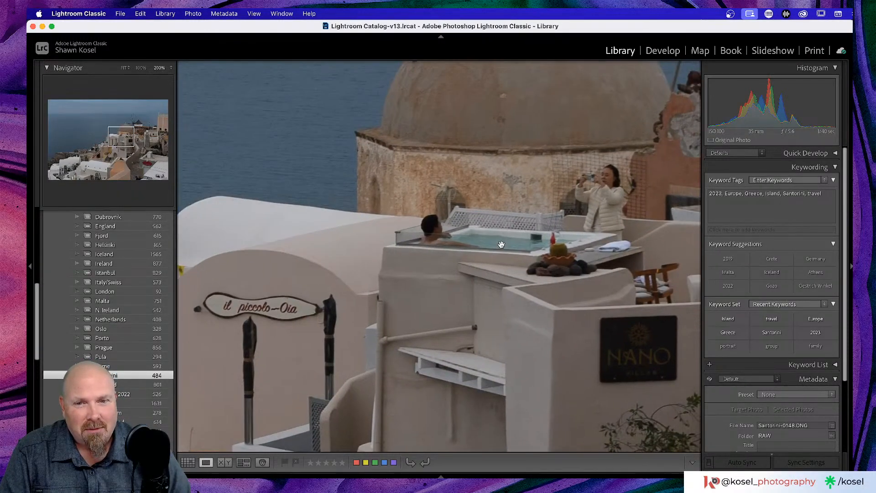
click(501, 245)
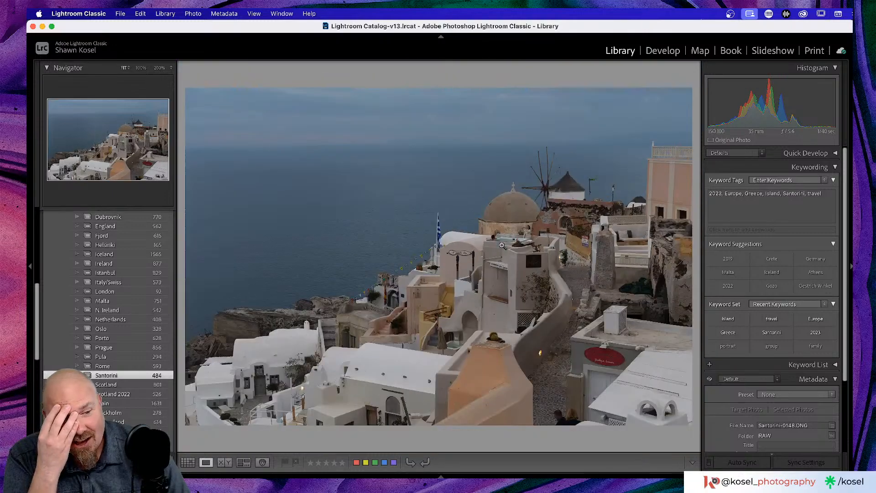
click(501, 244)
key(Right)
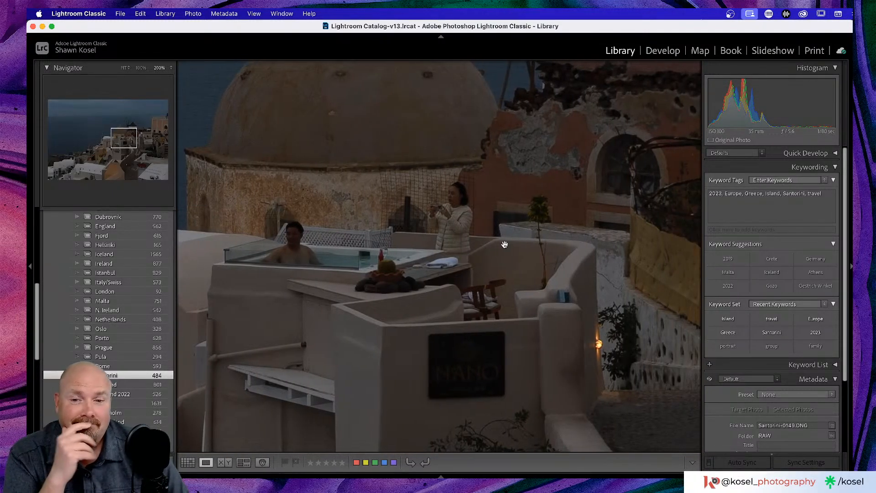
click(505, 245)
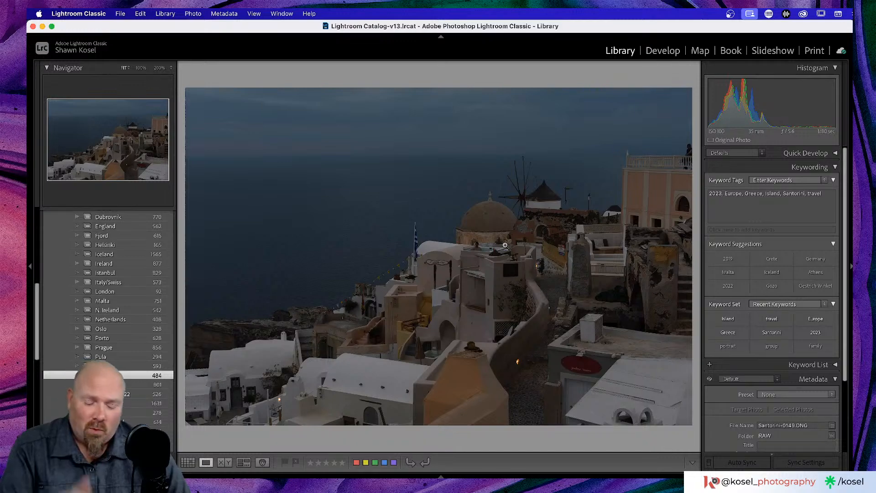
Step: Open the cliffside bell tower photo Santorini-0150 from the thumbnail grid and browse on to the blue-domed church Santorini-0152
key(g)
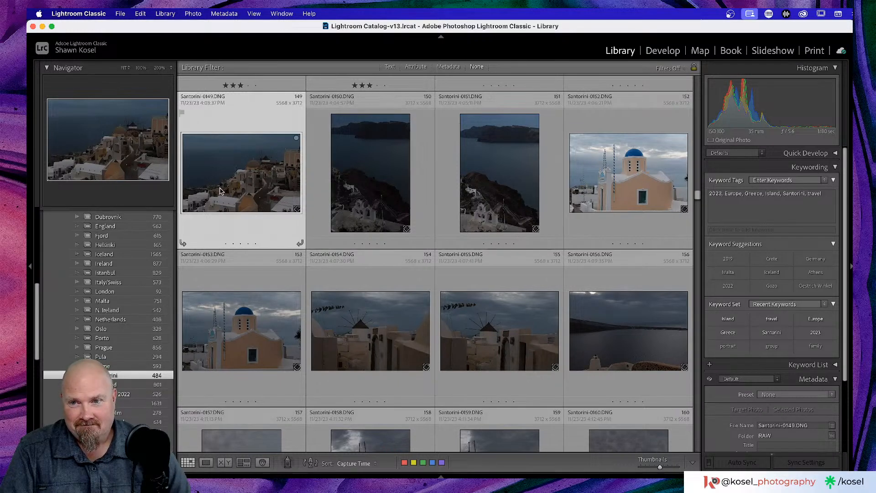
double_click(377, 178)
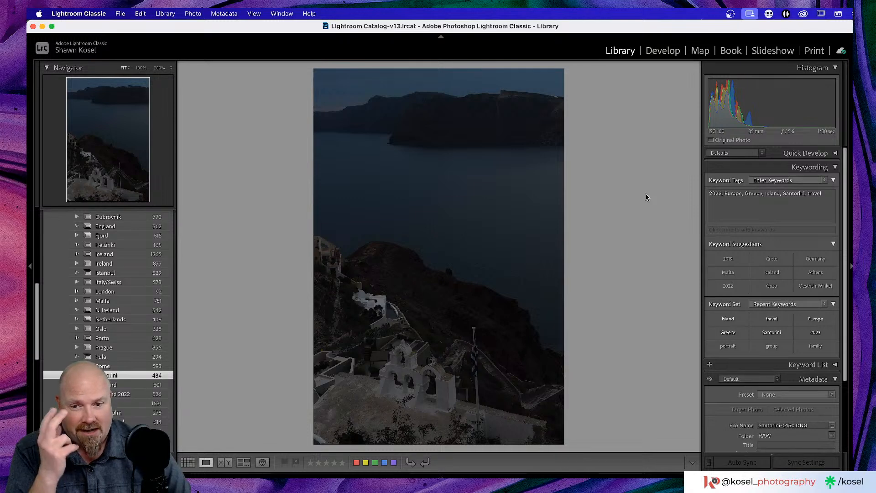
key(Right)
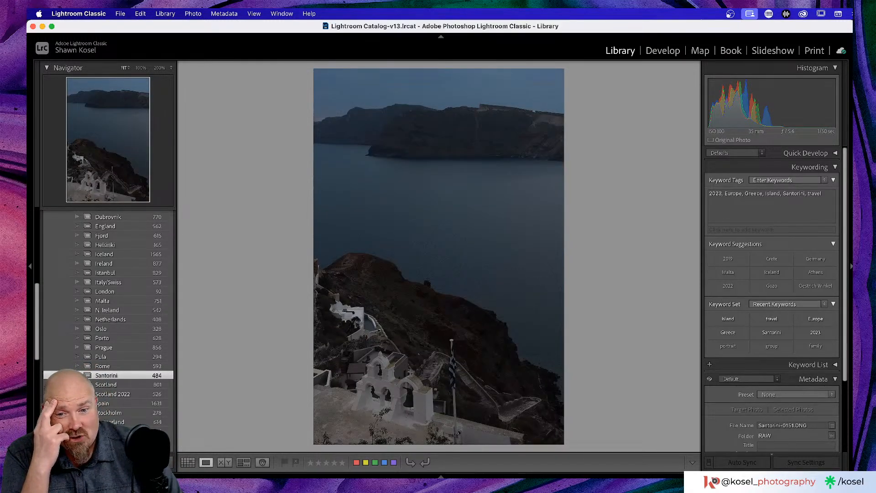
key(Right)
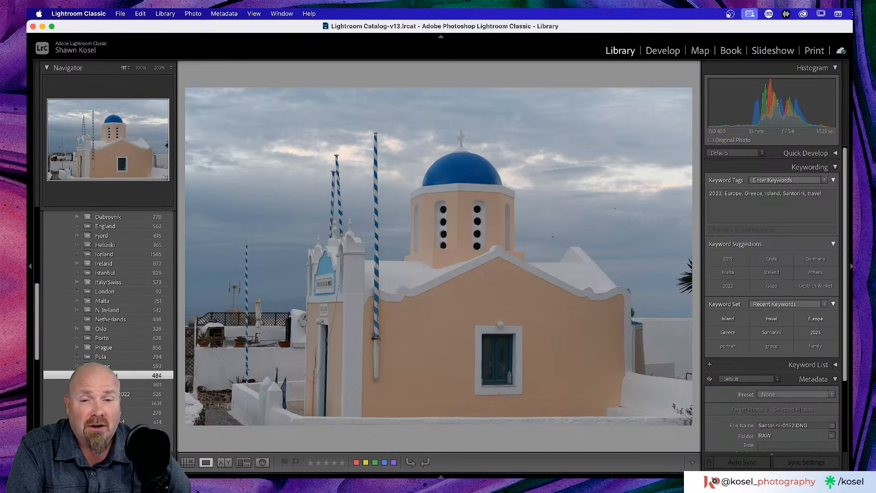
Step: Advance to the windmill and alley photo Santorini-0154.DNG and rate it three stars
key(Right)
key(Right)
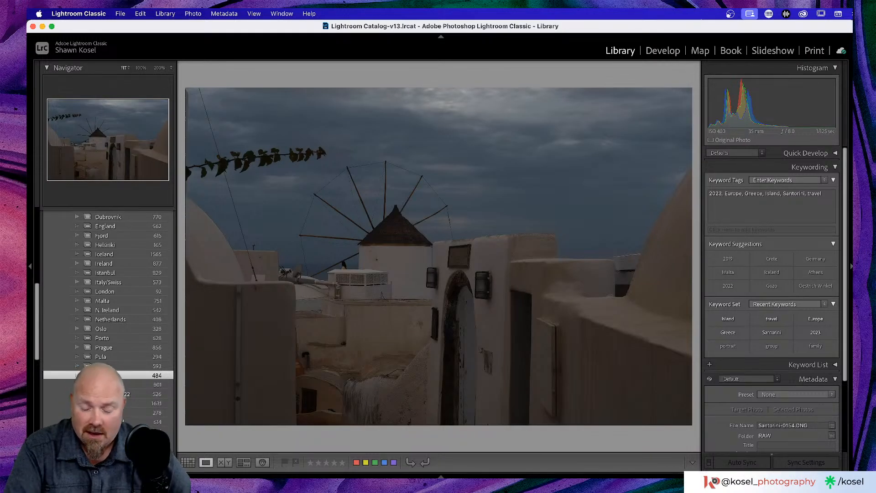
key(3)
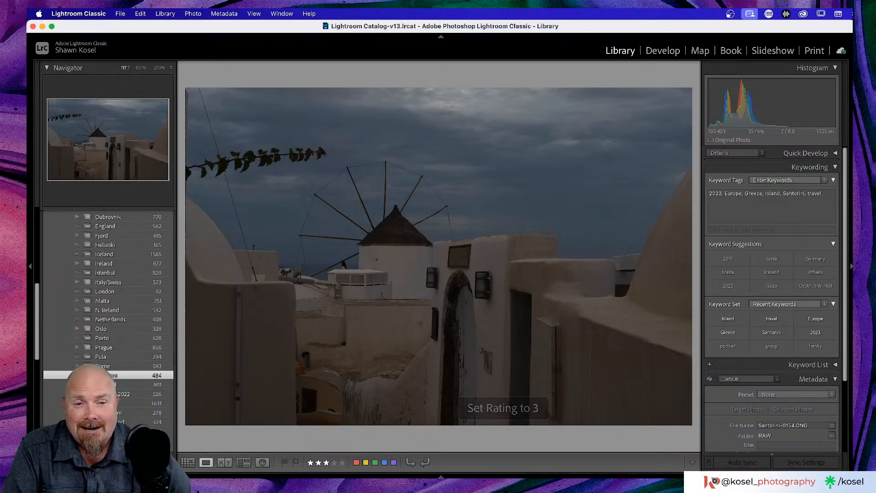
Step: Browse past Santorini-0155 to the dark bay photo Santorini-0156 and inspect the red glow above its horizon enlarged
key(Right)
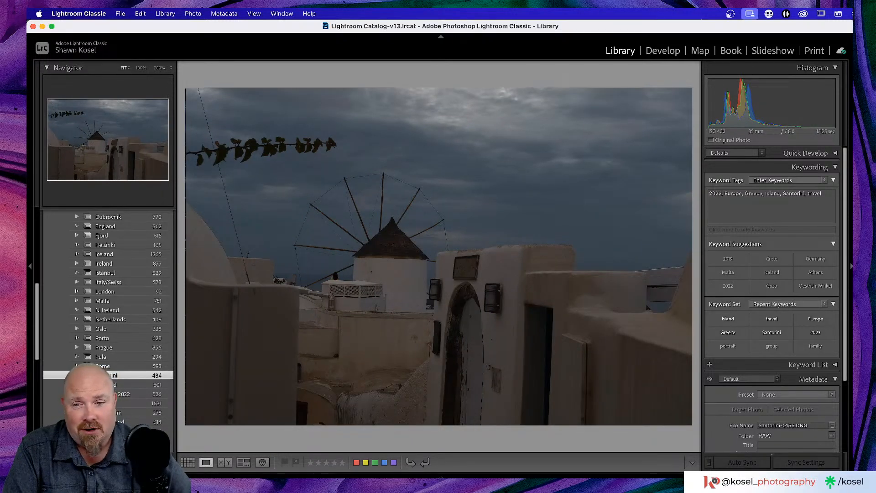
key(Right)
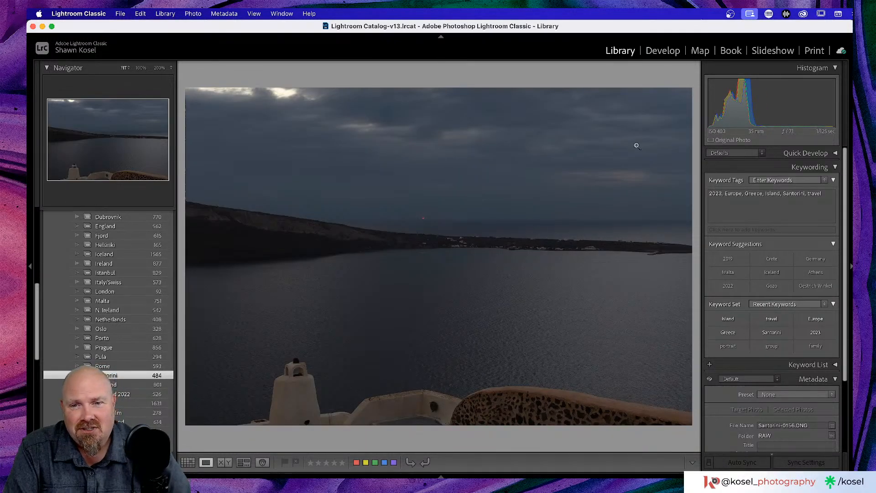
click(433, 214)
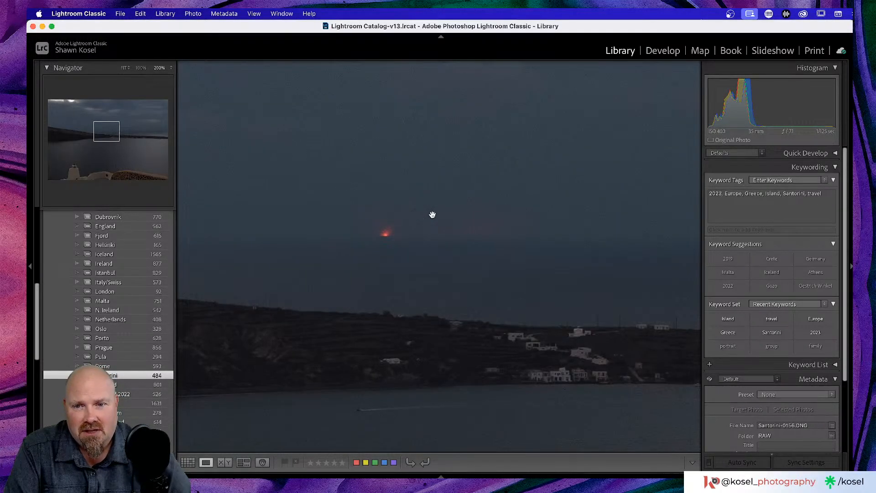
click(433, 214)
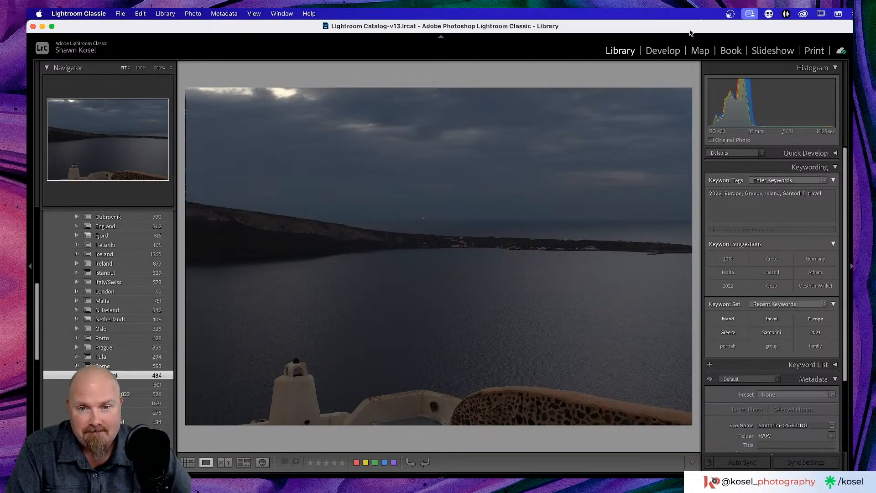
Step: Rate the windmill photo Santorini-0157 three stars, and browse the next windmill shots to Santorini-0159 before returning to the thumbnail grid
key(Right)
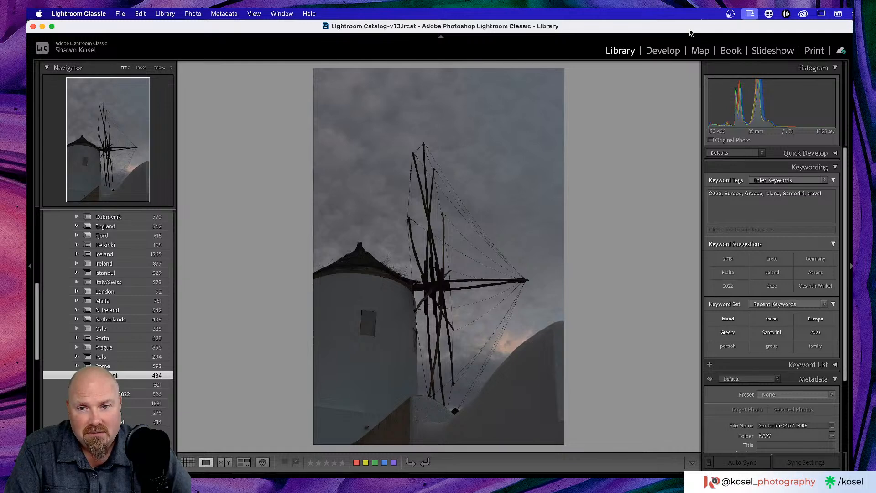
key(3)
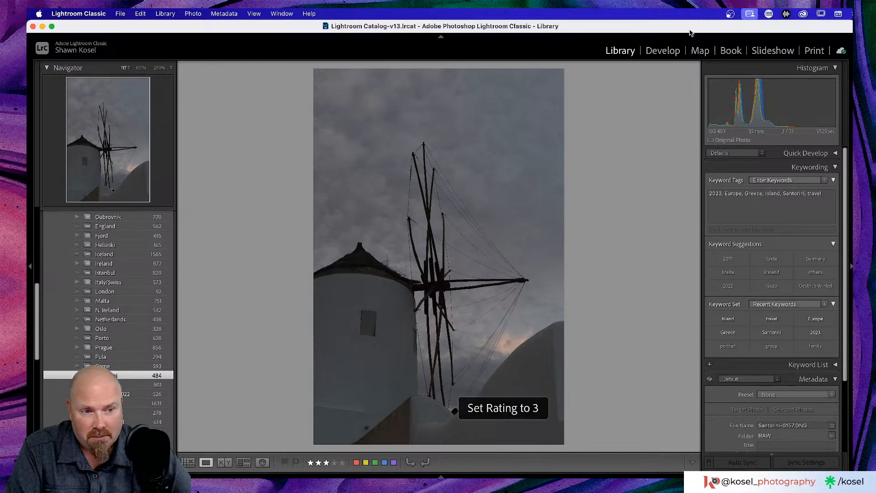
key(Right)
key(Right)
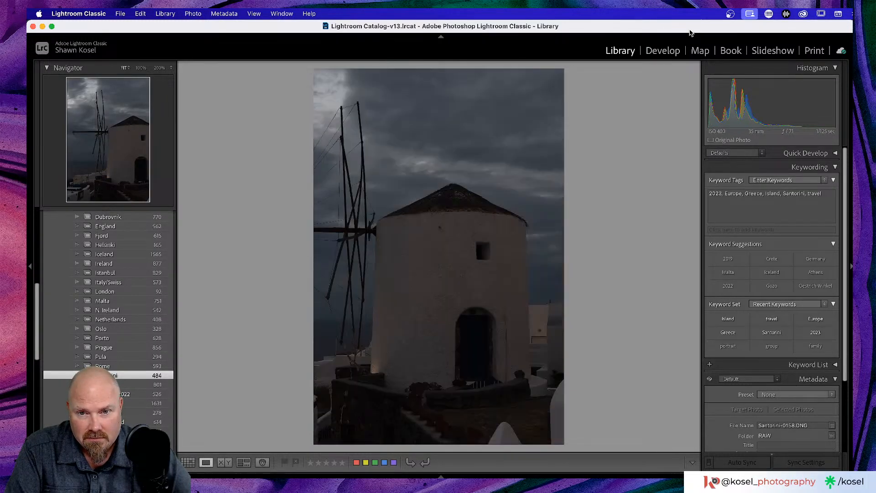
key(Left)
key(Right)
key(g)
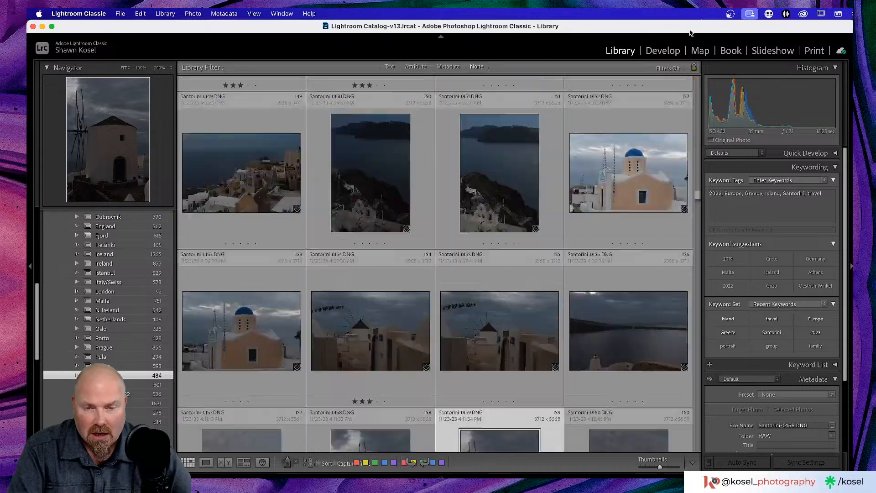
Step: Merge the windmill shots Santorini-0158 and Santorini-0159 into a panorama with Auto Settings turned off
scroll(480, 247, down, 2)
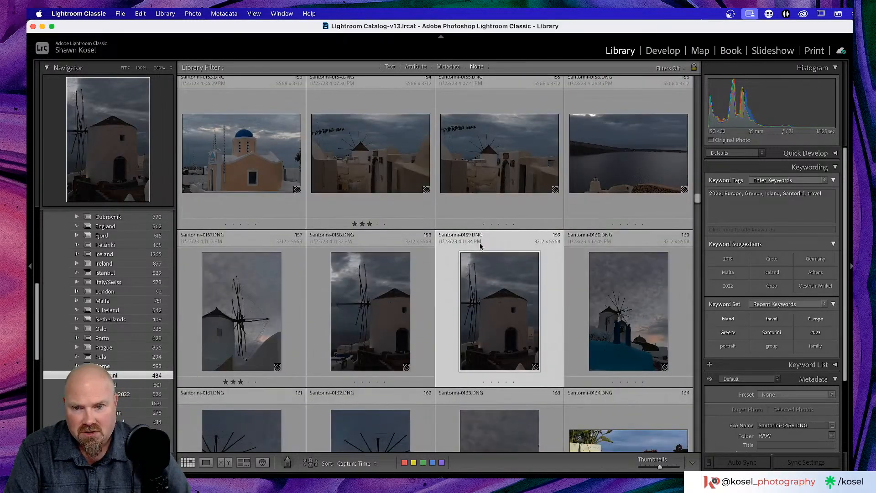
key(Left)
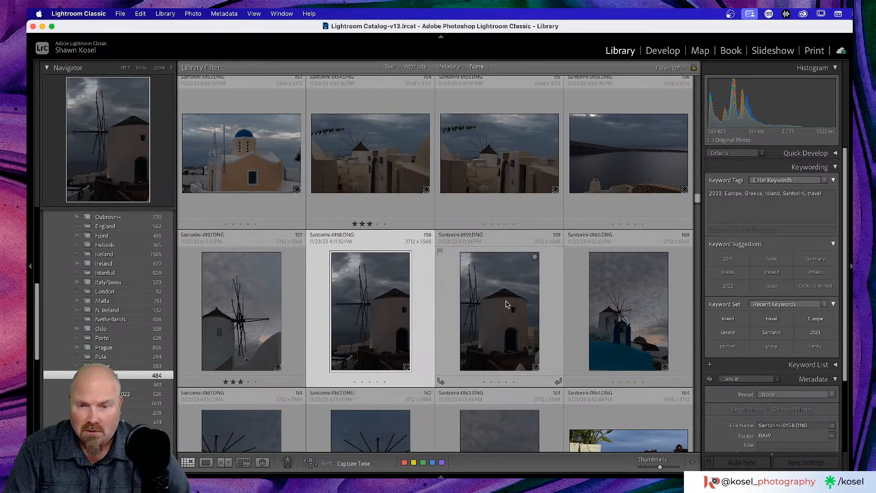
super+click(509, 304)
right_click(508, 304)
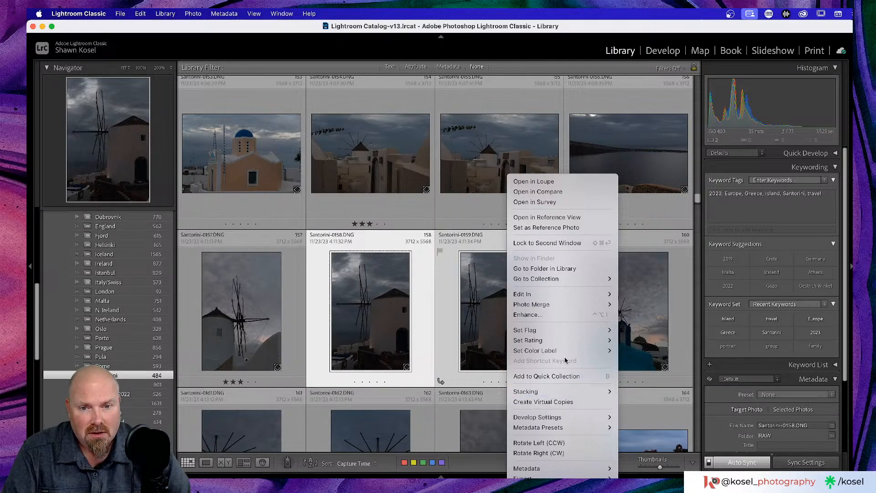
mouse_move(574, 306)
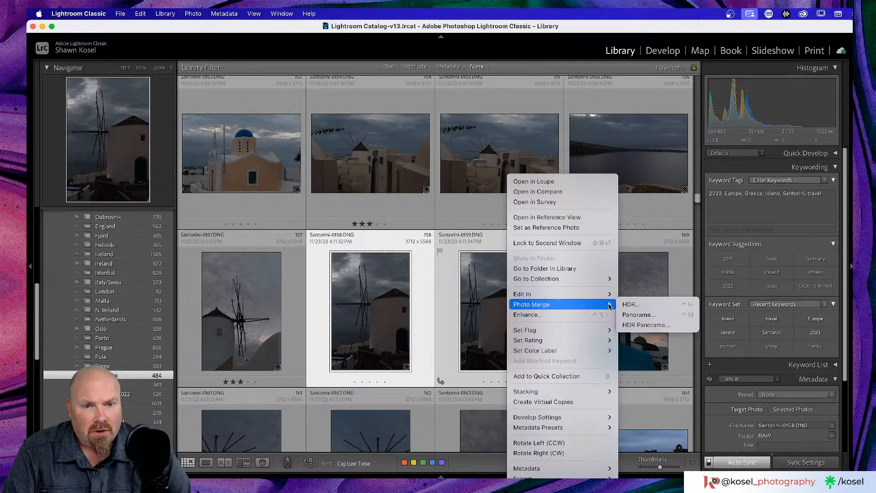
click(638, 314)
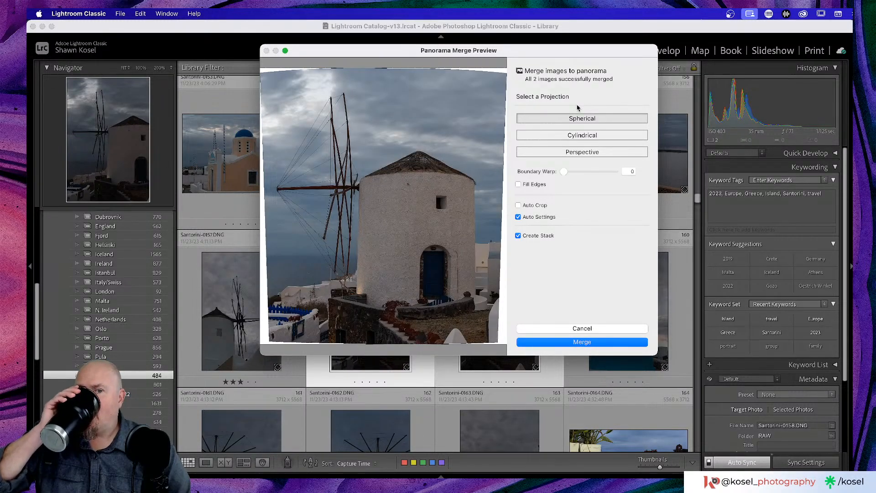
click(518, 217)
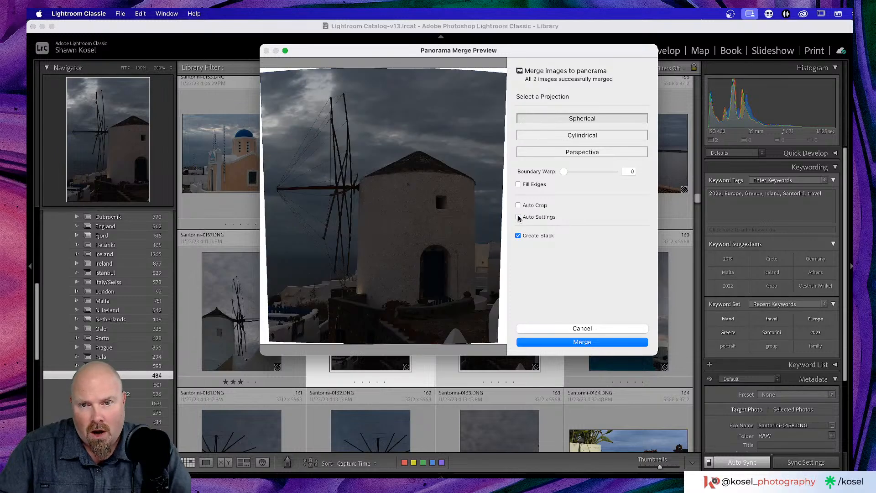
click(518, 217)
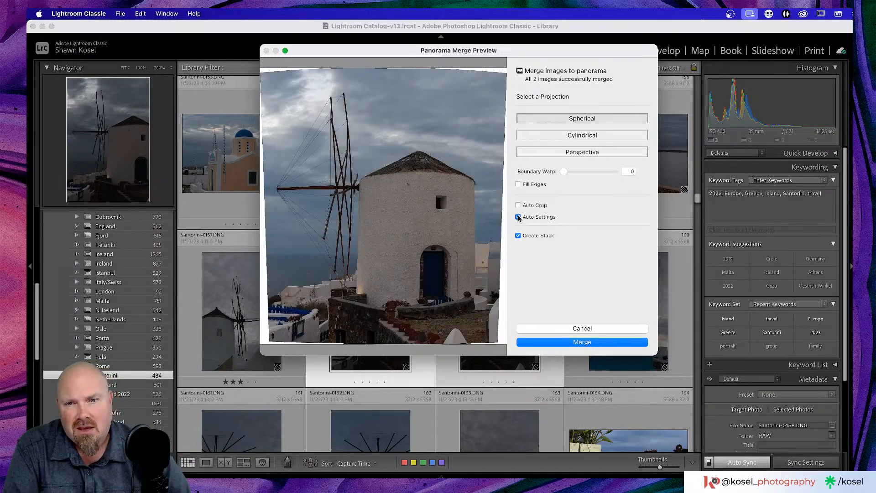
click(518, 217)
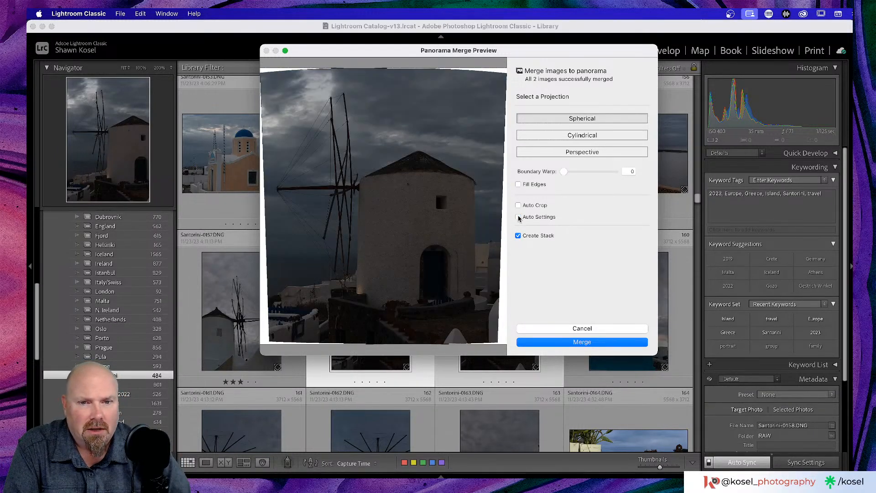
click(574, 343)
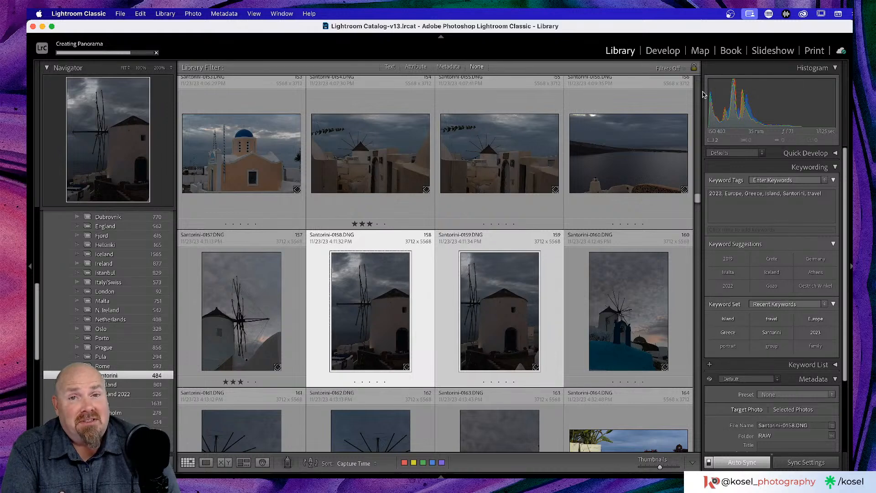
Step: View the merged panorama Santorini-0158-Pano.dng enlarged, and remove it from its expanded stack in the thumbnail grid
double_click(386, 315)
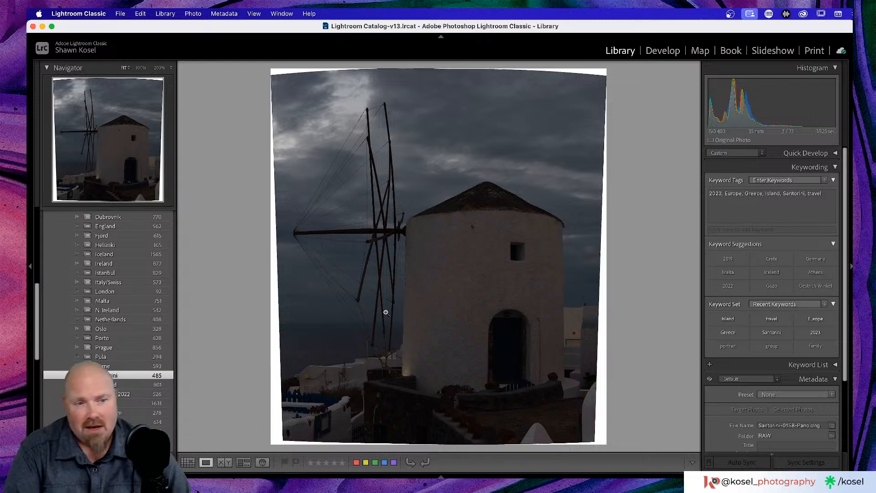
key(g)
key(s)
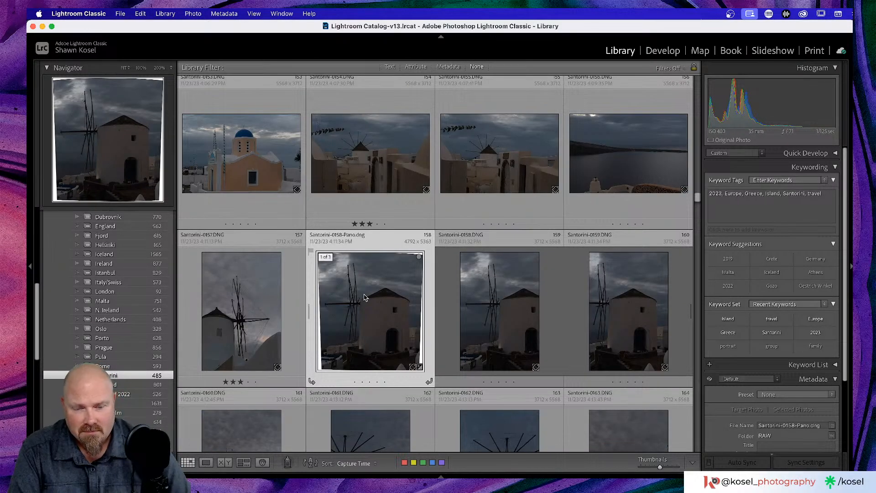
key(alt+BackSpace)
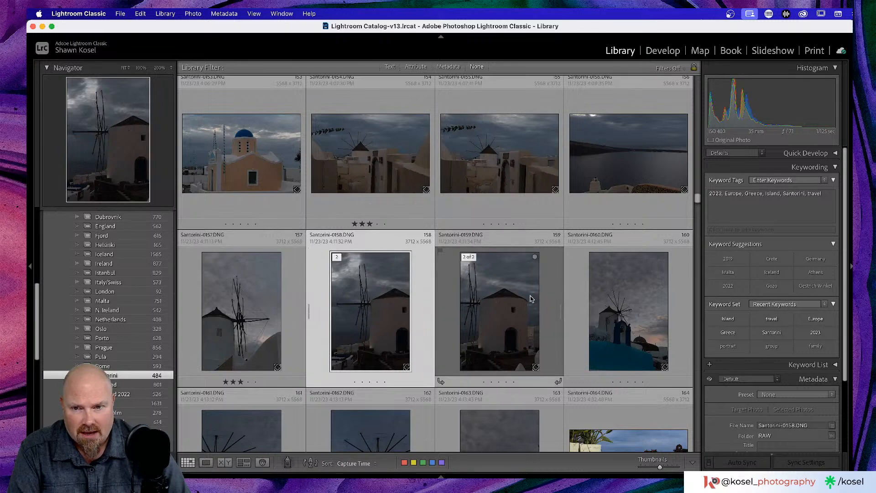
Step: Merge Santorini-0158 and Santorini-0159 into a panorama again, with Fill Edges turned on
shift+click(497, 302)
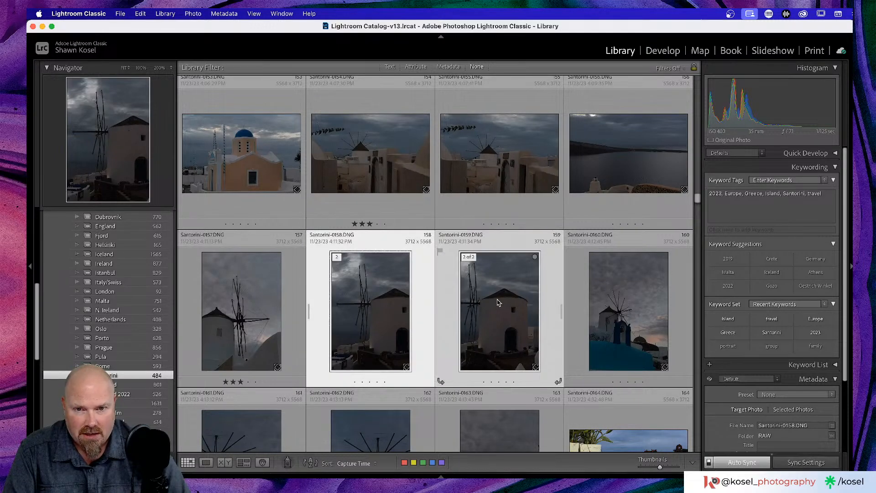
right_click(504, 301)
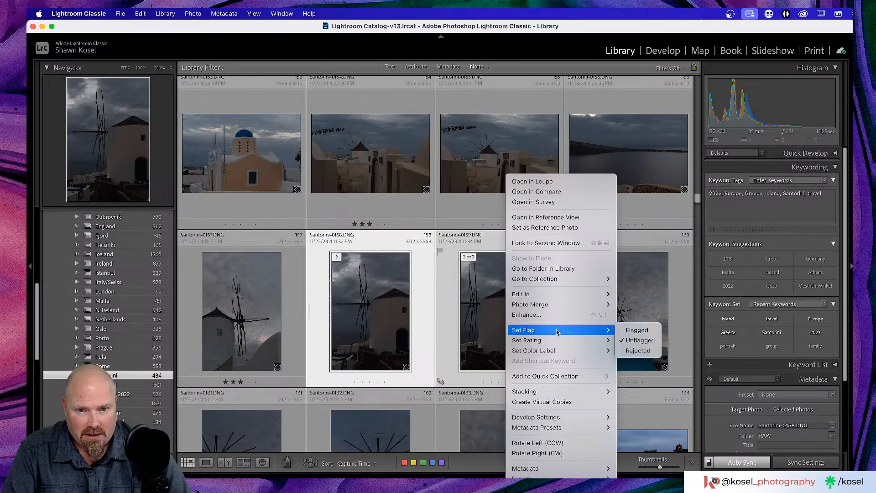
mouse_move(567, 305)
click(638, 314)
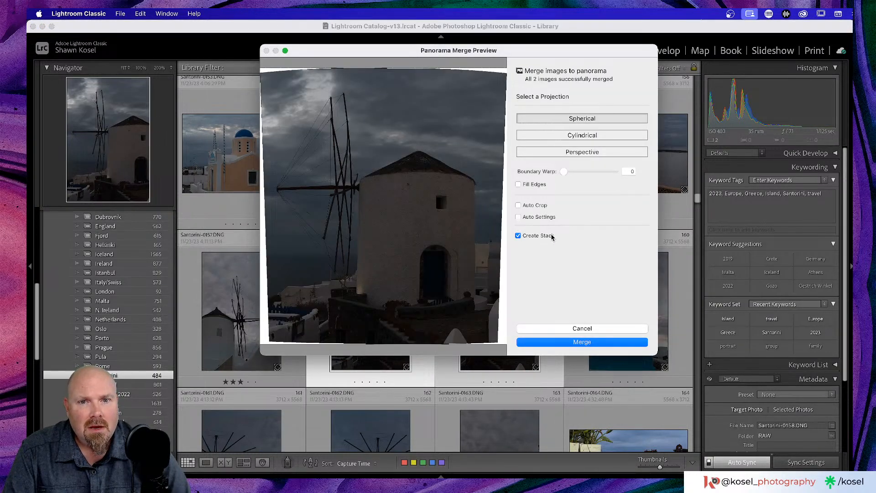
click(518, 184)
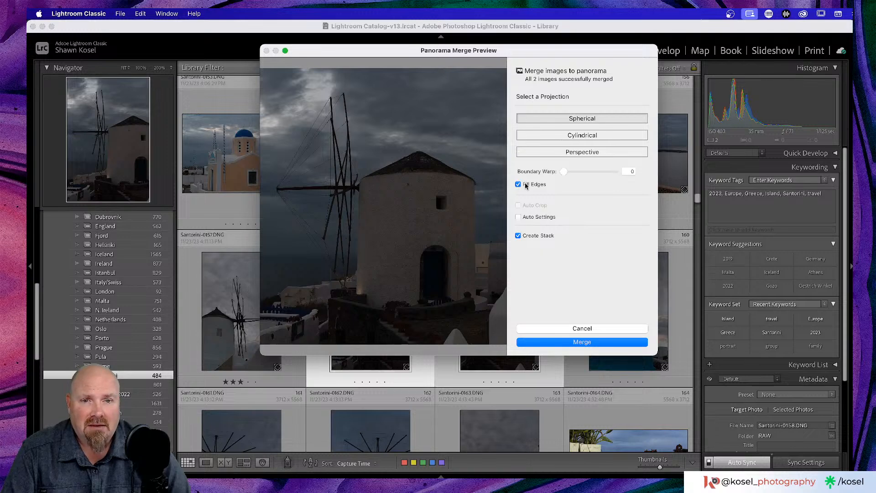
click(595, 342)
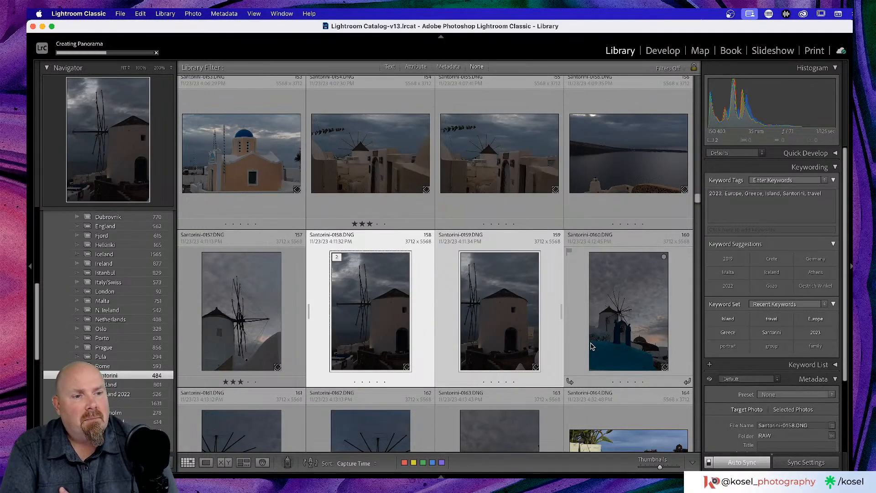
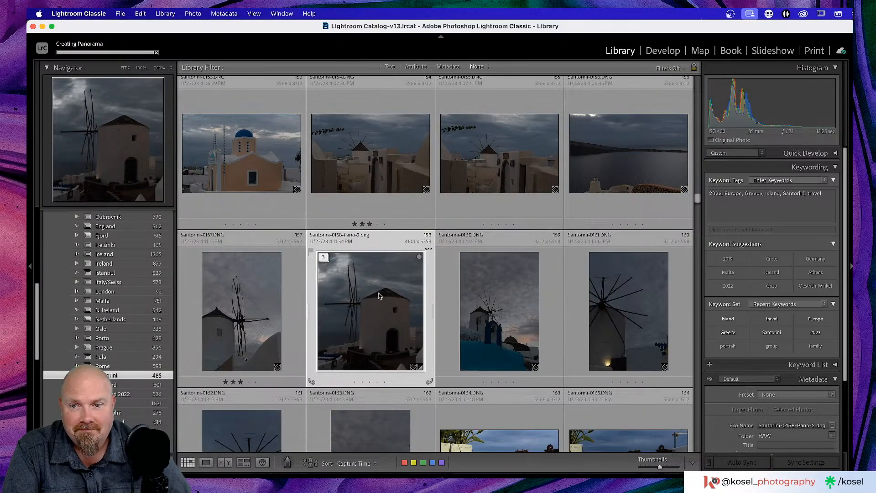
Step: Open the panorama Santorini-0158-Pano-2.dng and examine the filled lower-left area around the blue fence and white wall at 200%
double_click(373, 295)
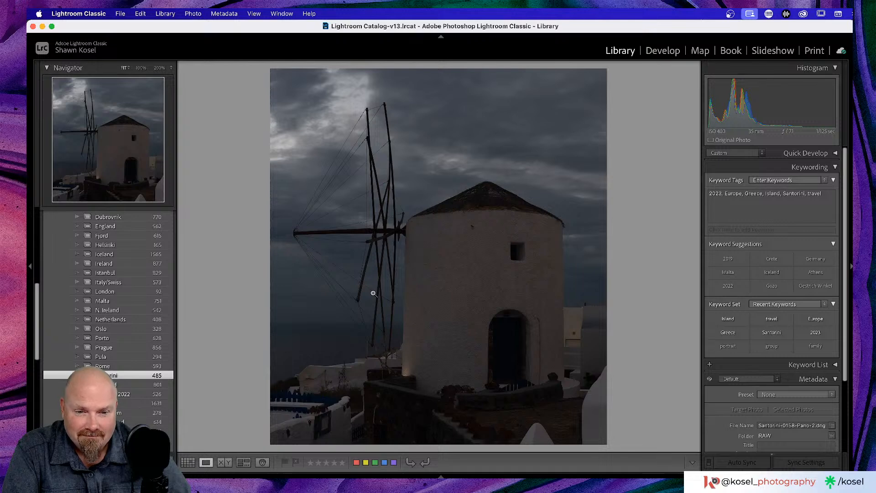
click(371, 293)
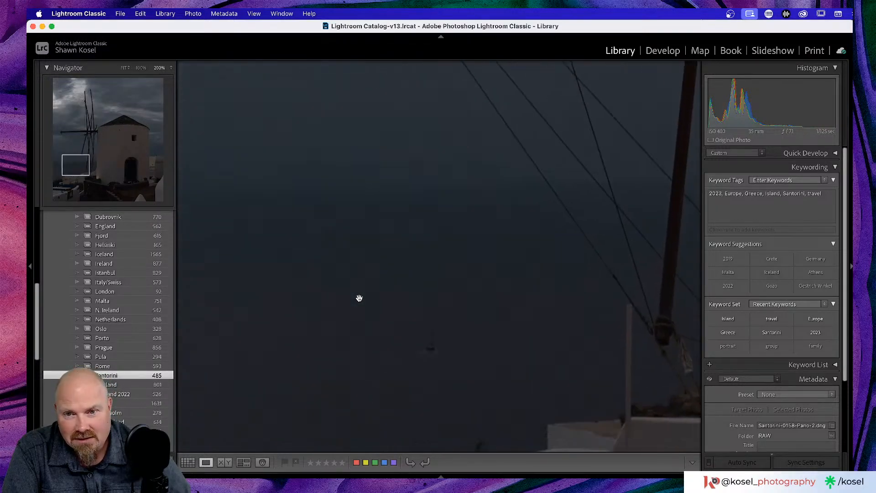
scroll(359, 298, down, 10)
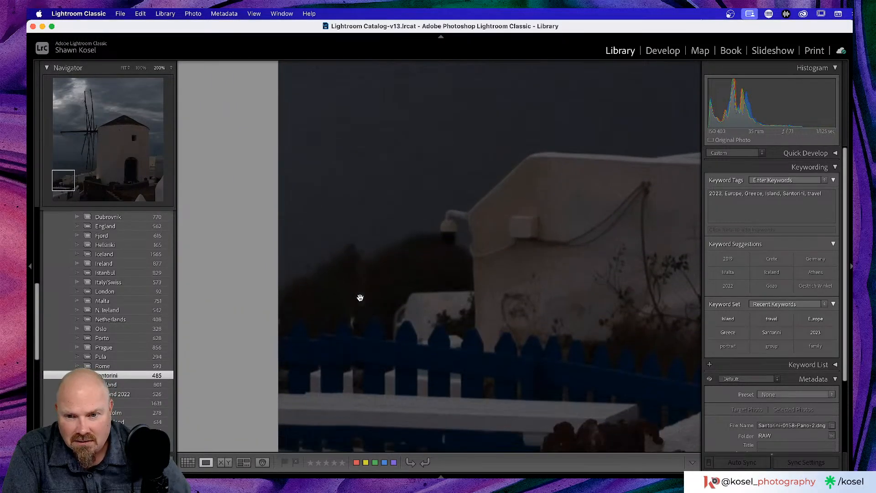
scroll(360, 297, down, 3)
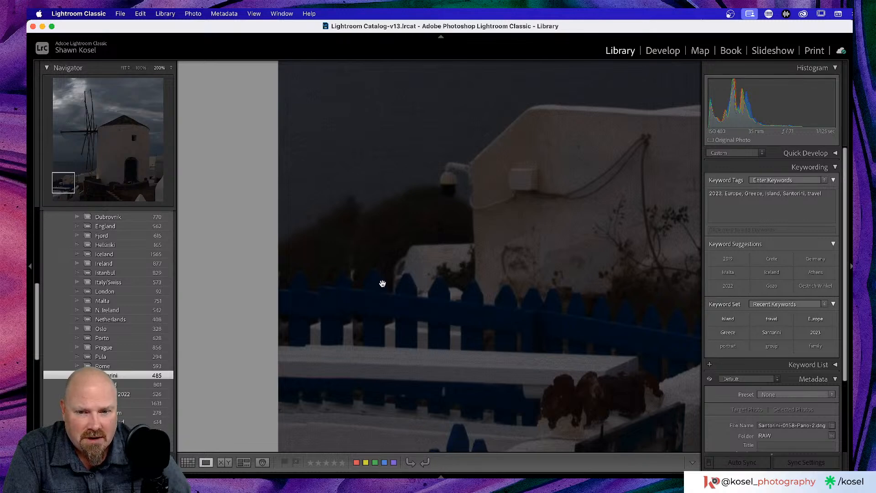
scroll(382, 284, down, 4)
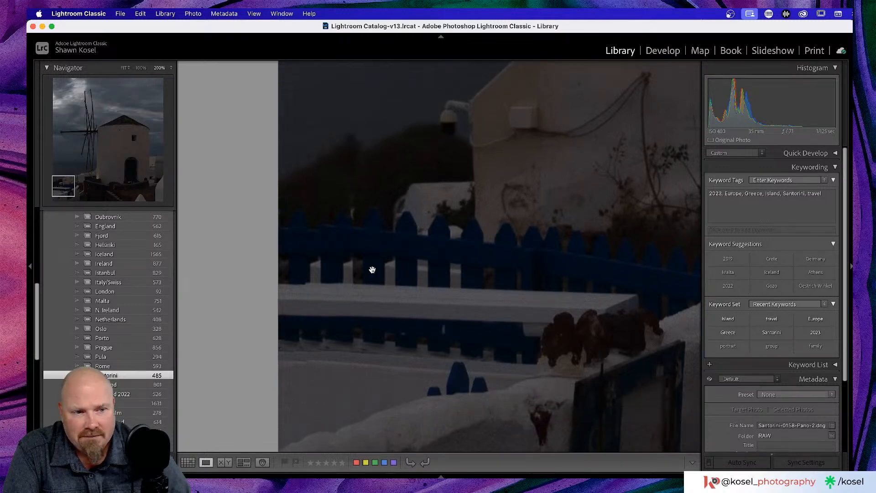
scroll(372, 270, down, 4)
scroll(372, 270, down, 5)
scroll(372, 269, right, 8)
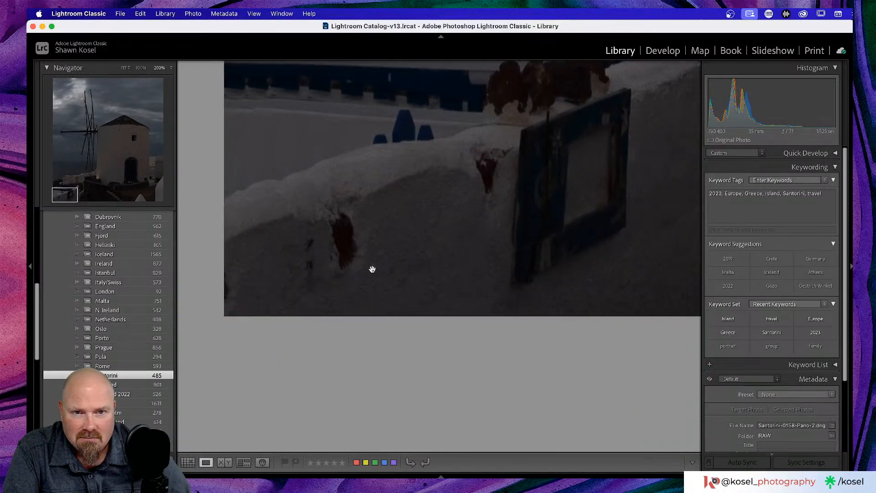
Step: Examine the panorama's filled bottom and right edges at 200%, and return to the fitted view
scroll(372, 270, right, 3)
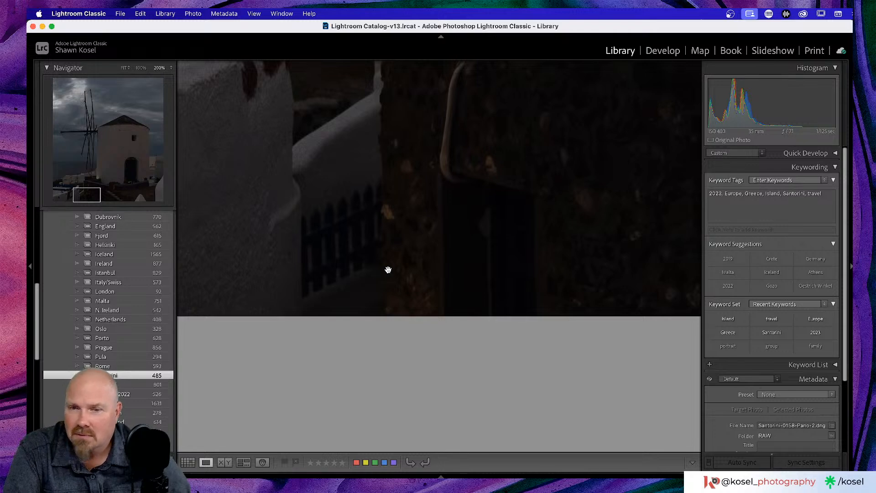
scroll(388, 269, right, 5)
scroll(387, 269, up, 5)
scroll(387, 269, right, 10)
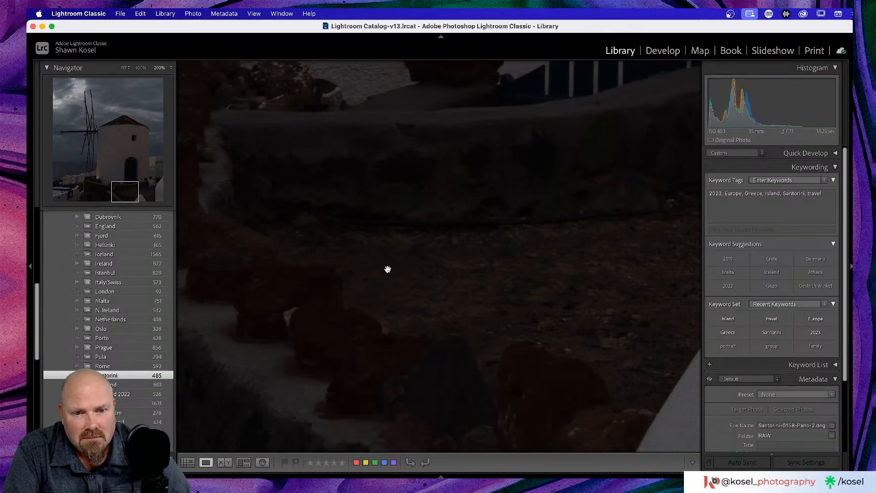
scroll(386, 268, down, 4)
scroll(384, 267, right, 4)
scroll(385, 268, up, 6)
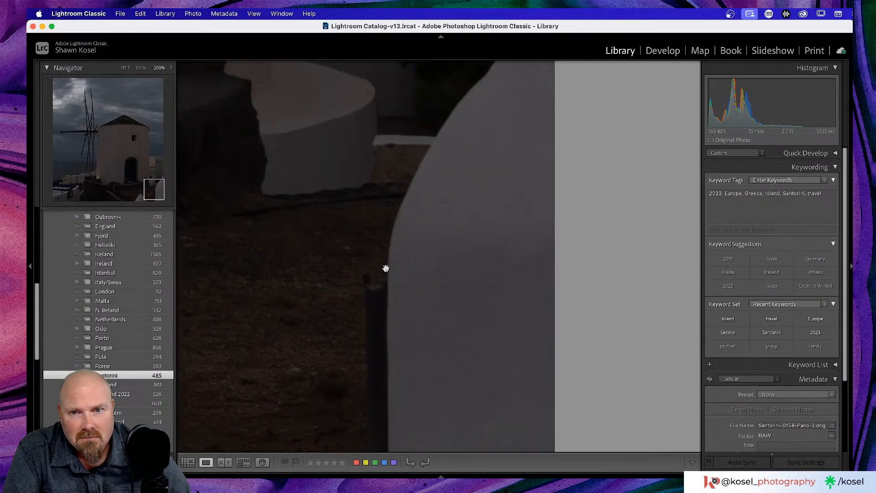
scroll(386, 268, up, 8)
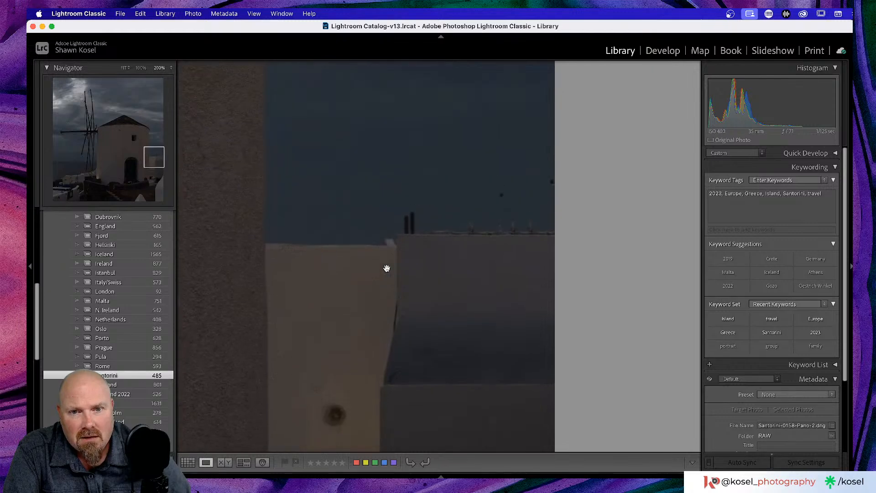
click(387, 270)
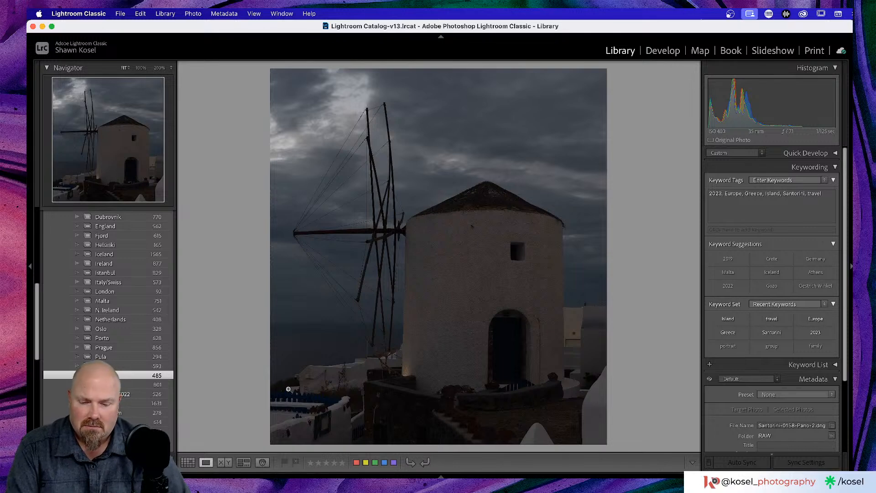
Step: Rate the merged windmill panorama and the following windmill and blue dome photo Santorini-0160 three stars each
key(3)
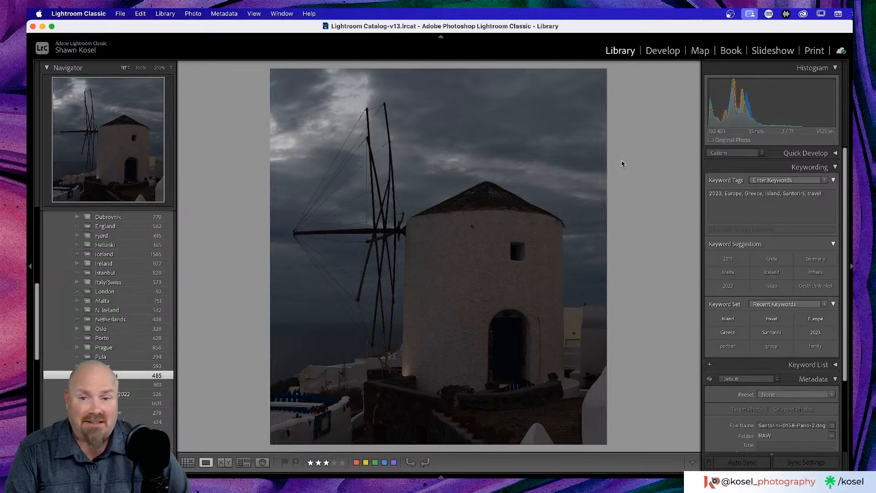
key(Right)
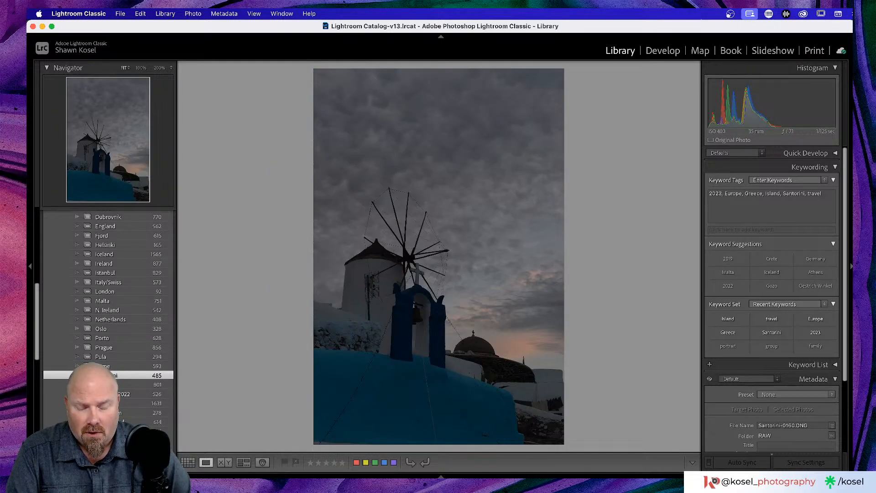
key(3)
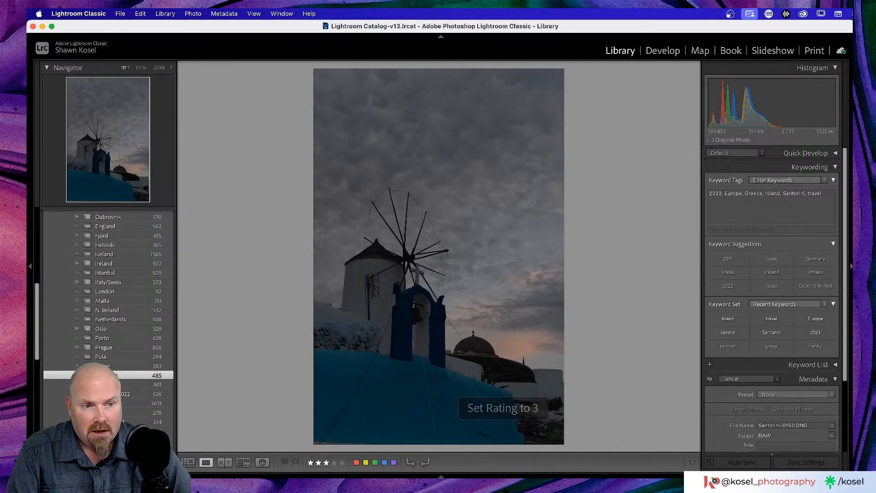
Step: Browse past the close-up windmill shots to the terrace photo with planters, Santorini-0164
key(Right)
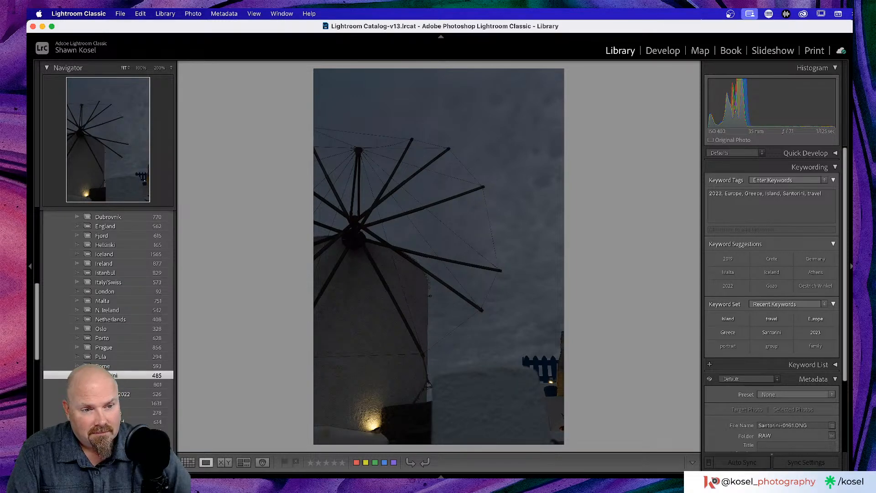
key(Right)
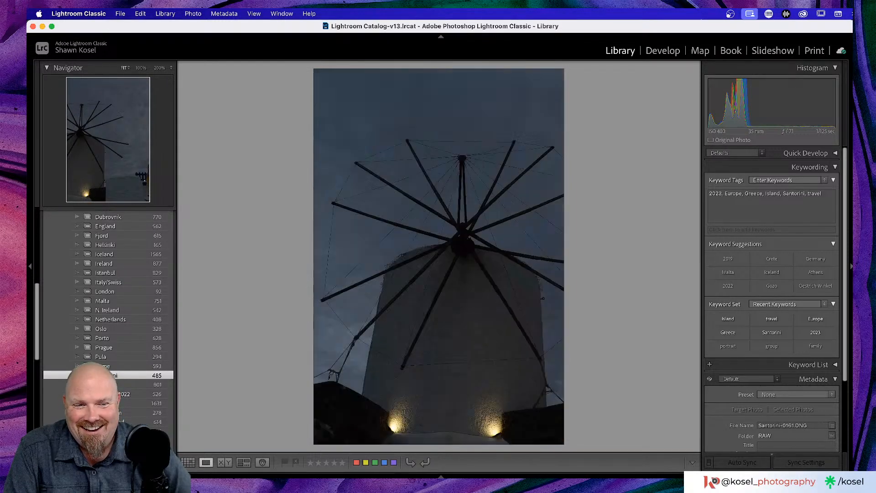
key(Right)
key(Right)
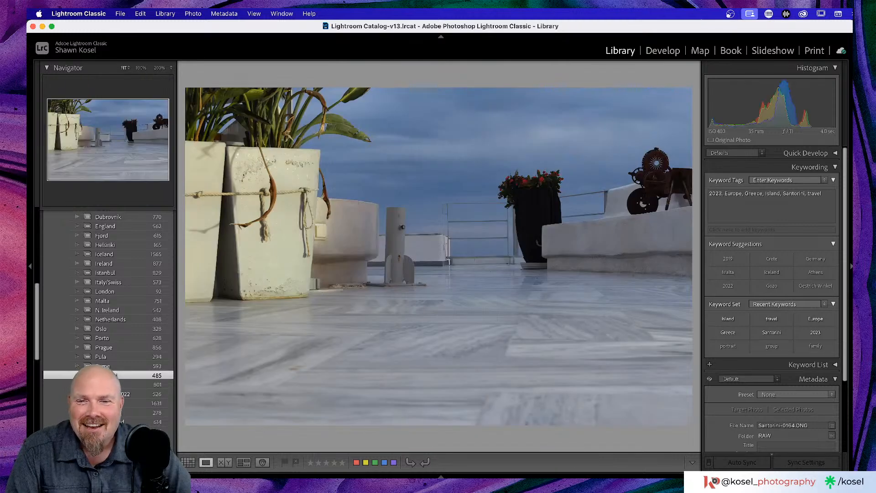
Step: Browse past the remaining terrace shots and the evening alley photo to the blue-domed church photo Santorini-0174
key(Right)
key(Right)
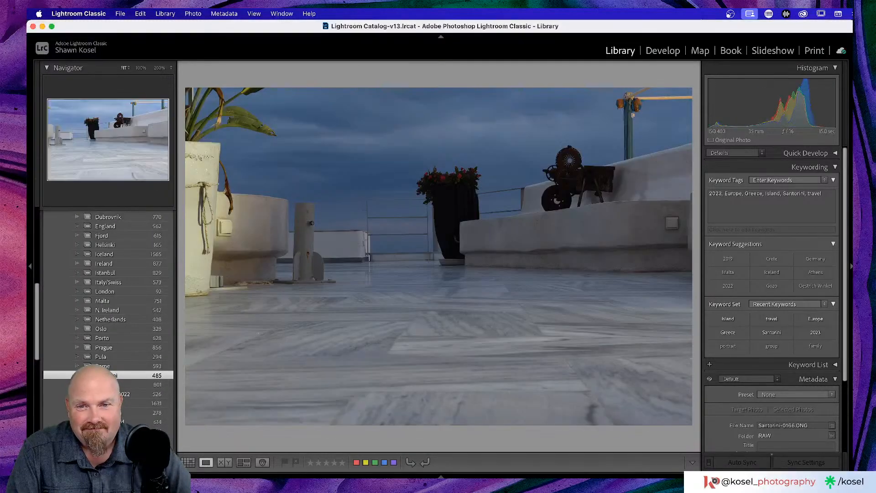
key(Right)
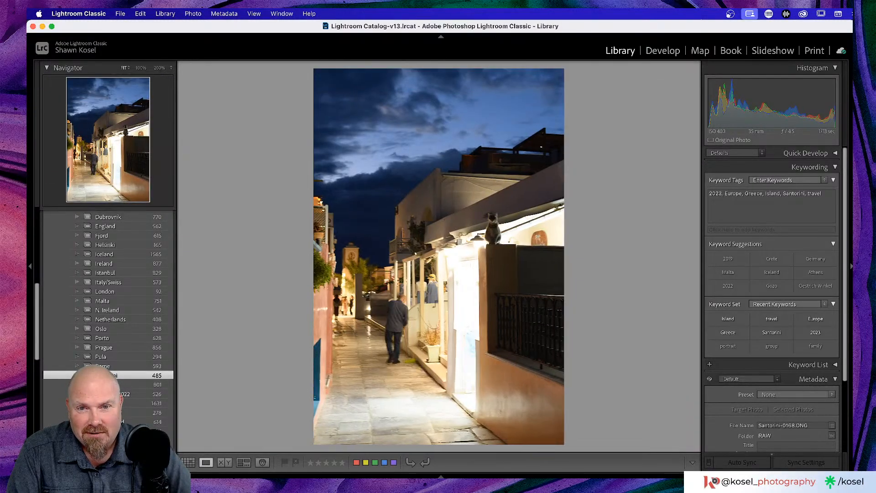
key(Right)
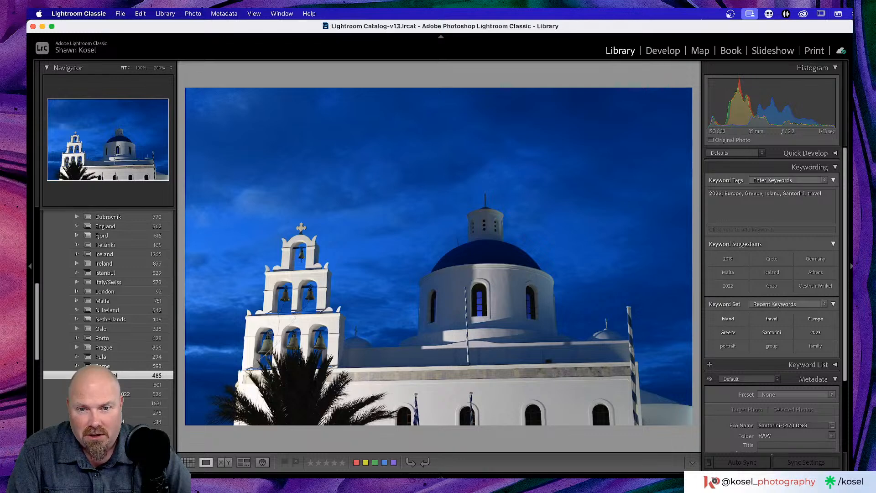
key(Right)
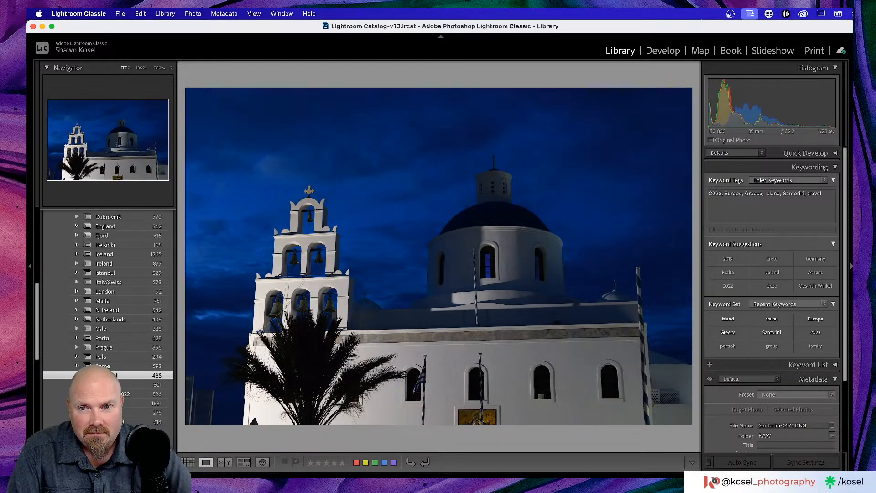
key(Right)
key(Right)
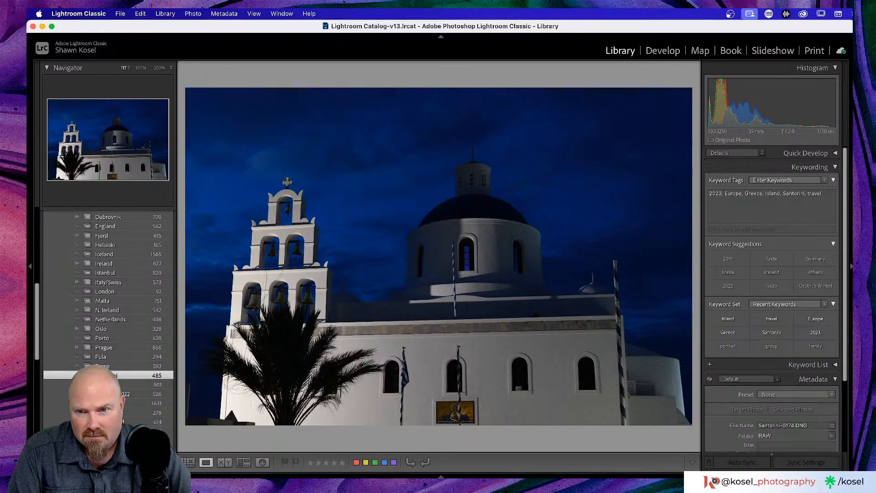
Step: Move on to the dark night views of the lit hillside houses and distant coastline and compare the neighbouring frames
key(Right)
key(Right)
key(Right)
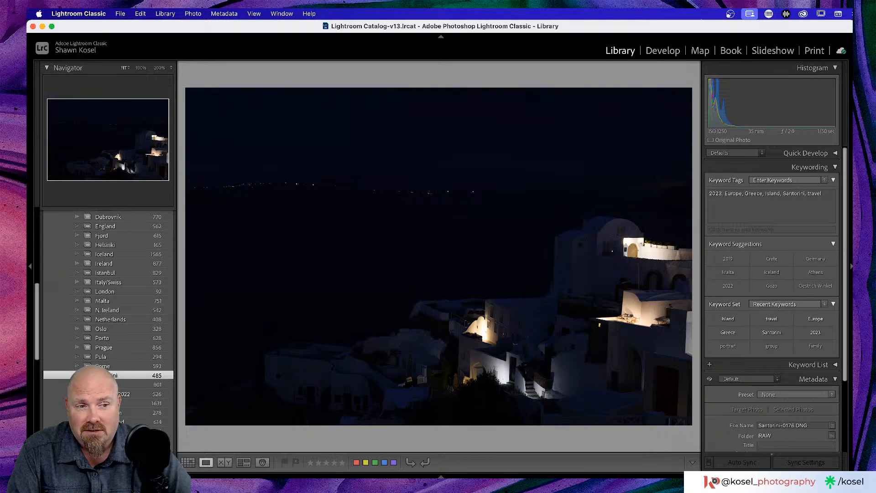
key(Right)
key(Left)
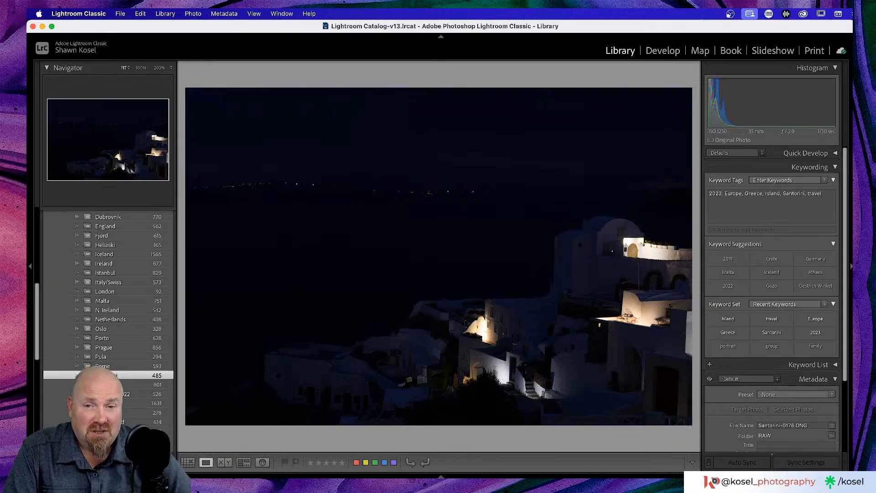
key(Right)
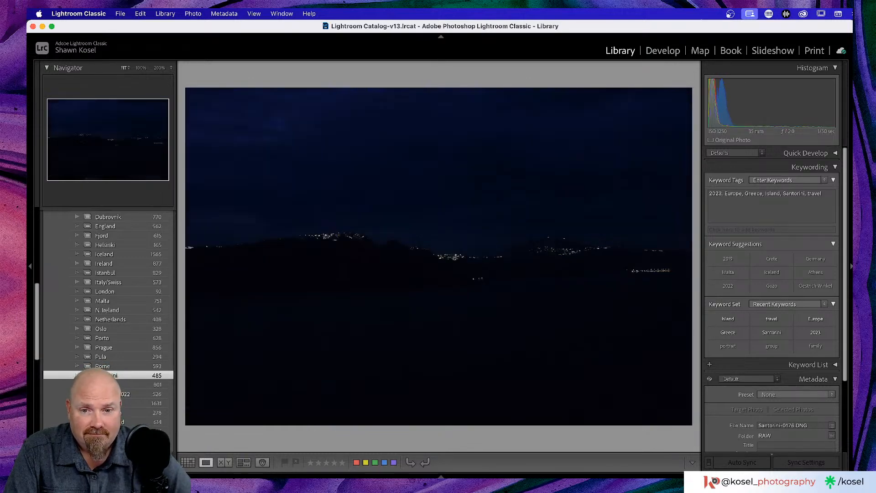
Step: Review the portrait-format bell tower shots through Santorini-0180
key(Right)
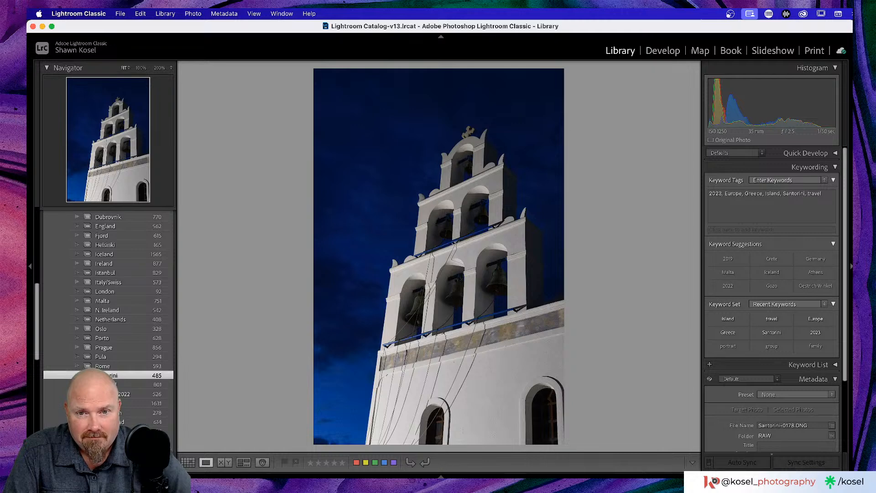
key(Right)
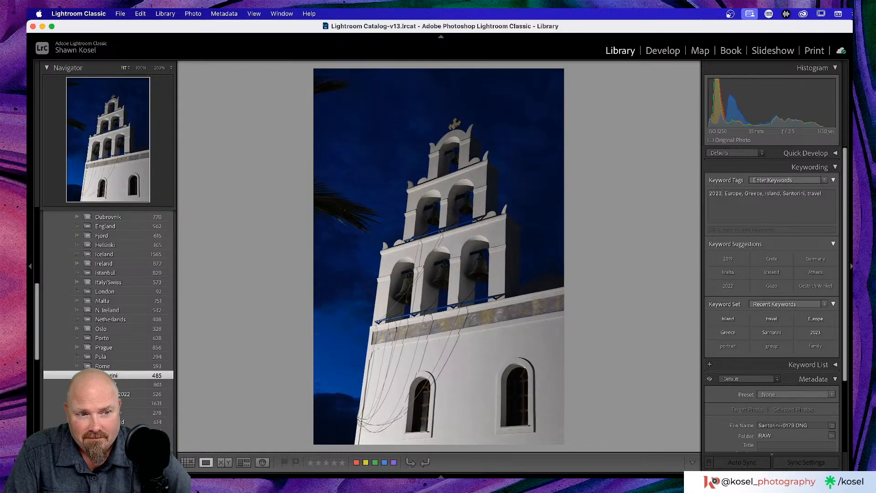
key(Right)
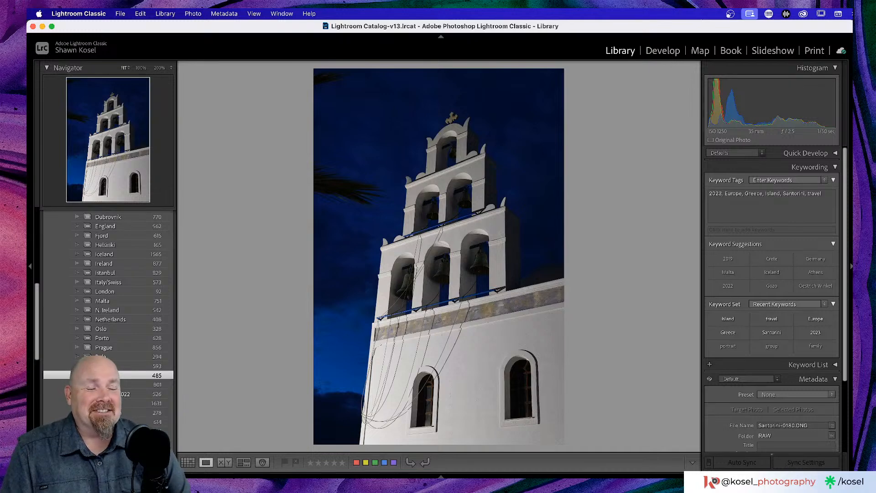
Step: Review the two interior photos with the clay jars, examine the icon painting in Santorini-0182 at 200%, and return to the fitted view
key(Right)
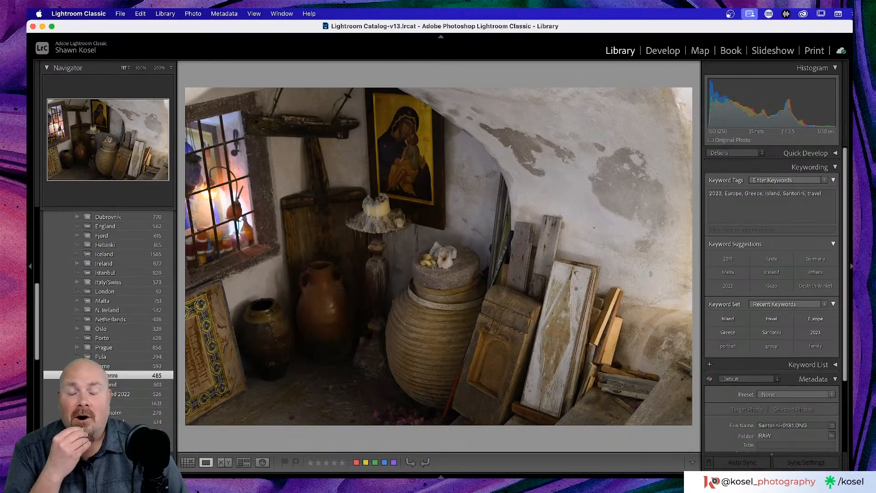
key(Right)
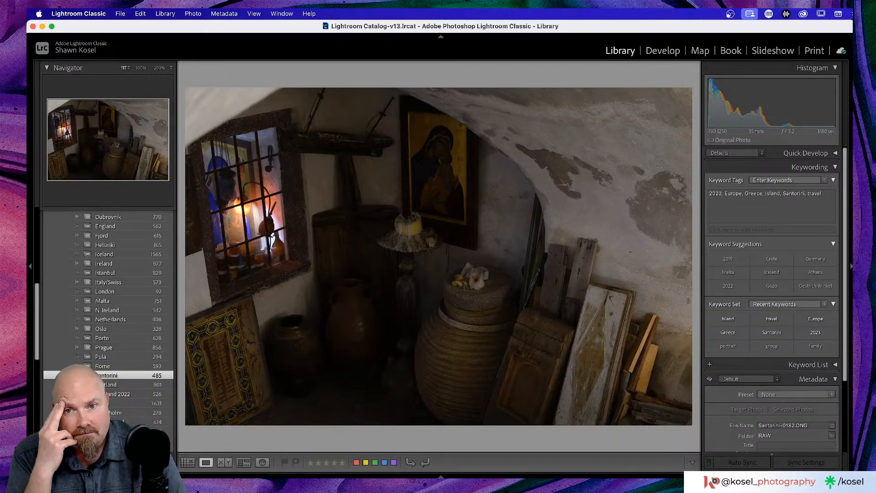
click(440, 152)
scroll(443, 178, up, 3)
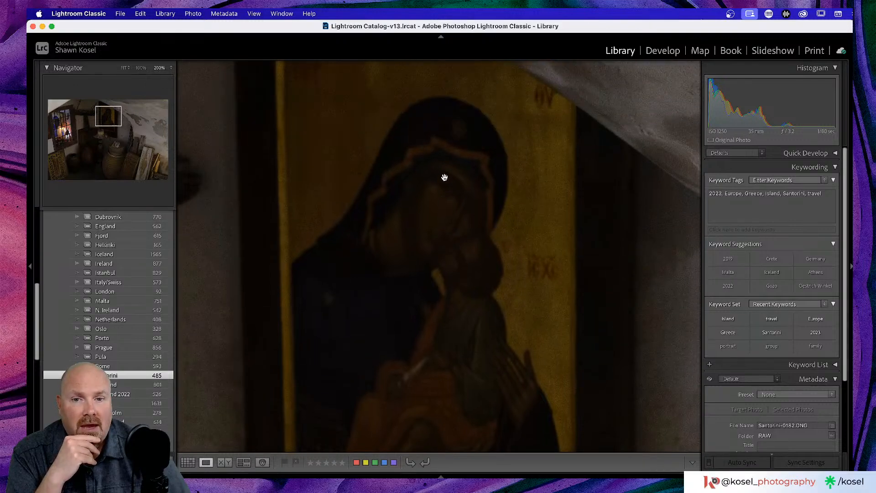
click(540, 229)
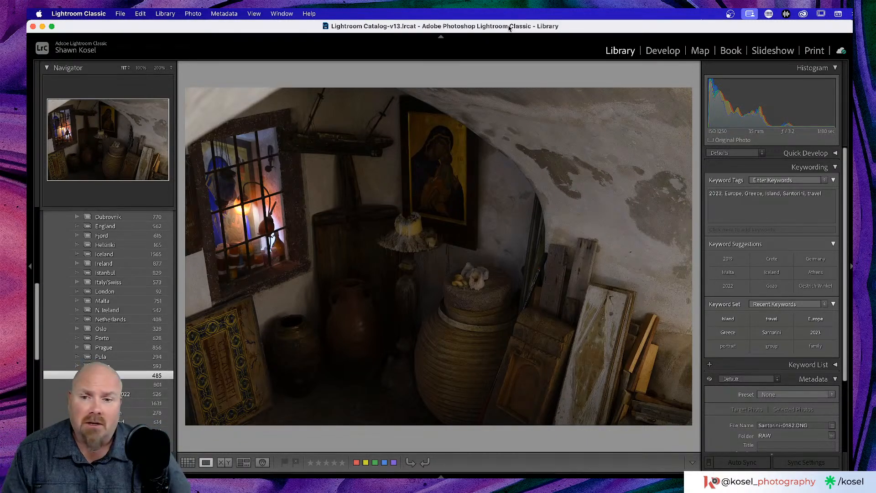
Step: Compare the two cobbled courtyard photos, Santorini-0183 and Santorini-0184, ending on the white arched house shot
key(Right)
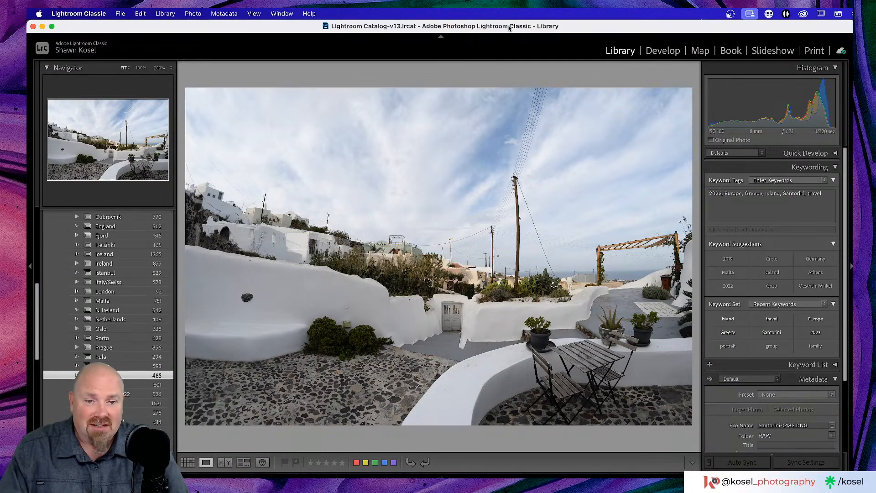
key(Right)
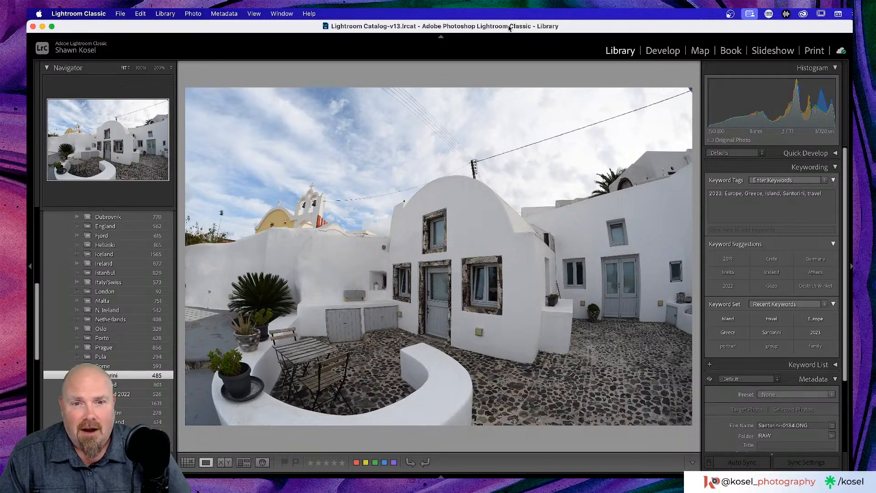
key(Right)
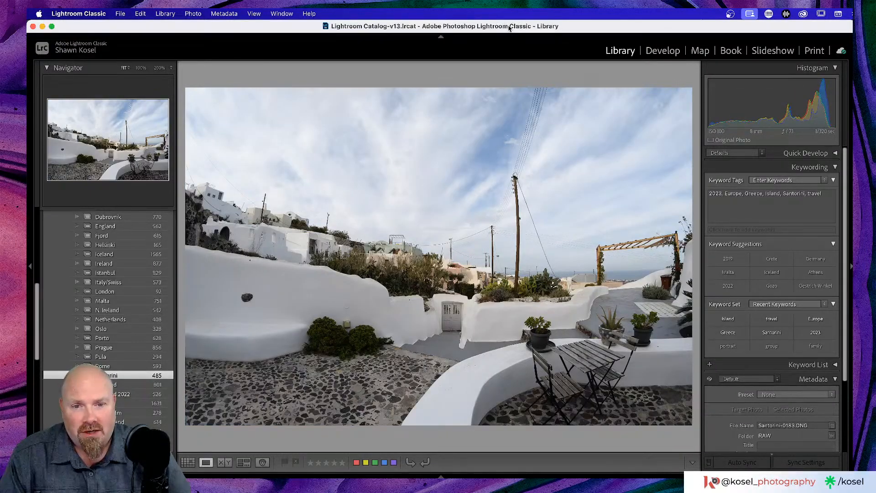
key(Left)
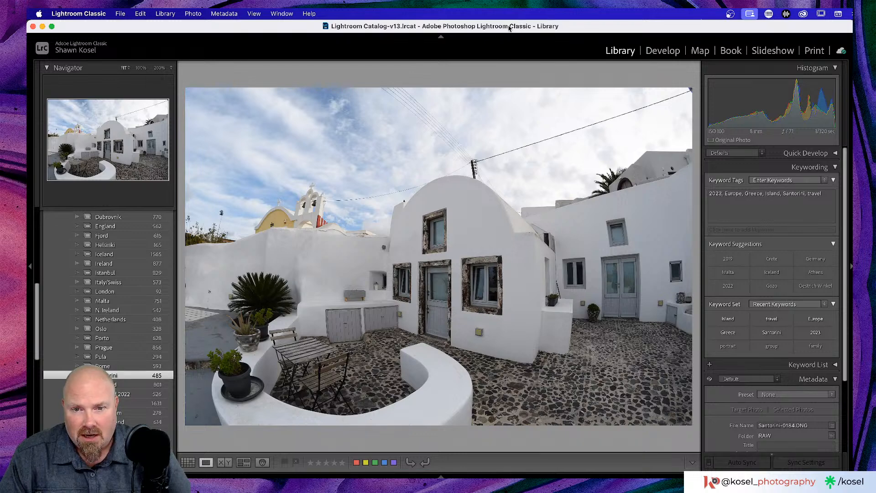
Step: Review the Santorini photos one by one in Loupe view, from Santorini-0184 to the sea view Santorini-0191
key(Right)
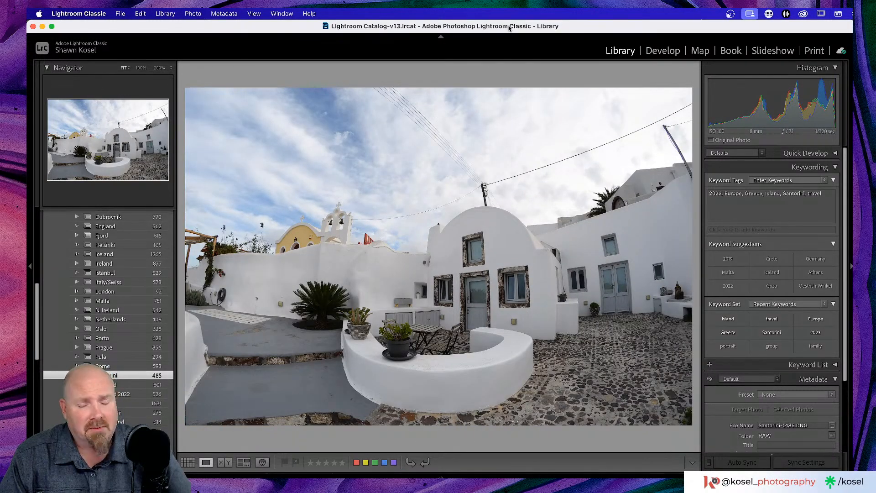
key(Right)
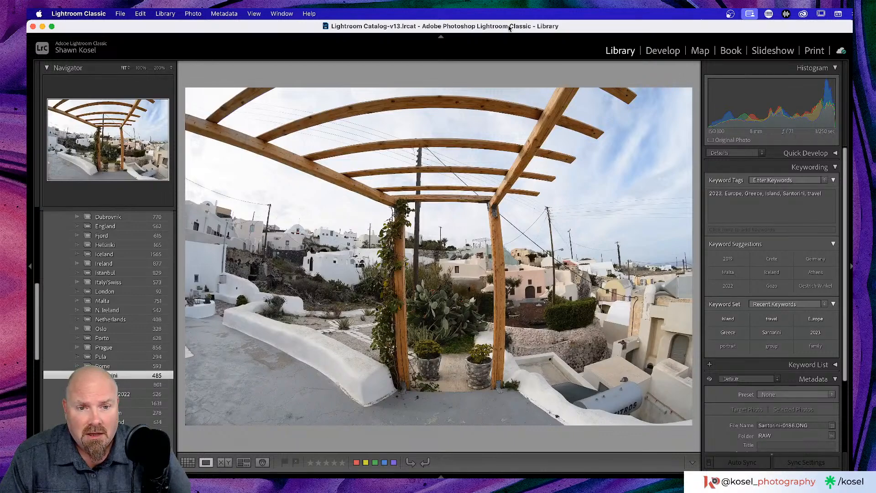
key(Right)
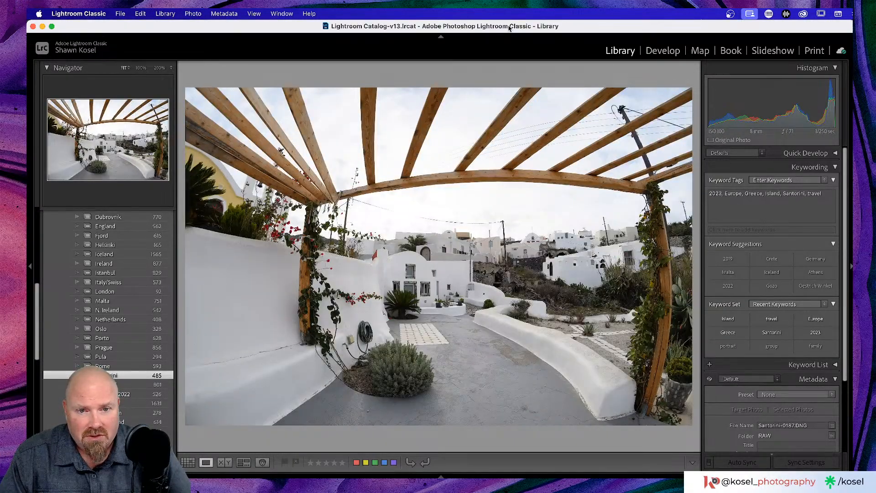
key(Right)
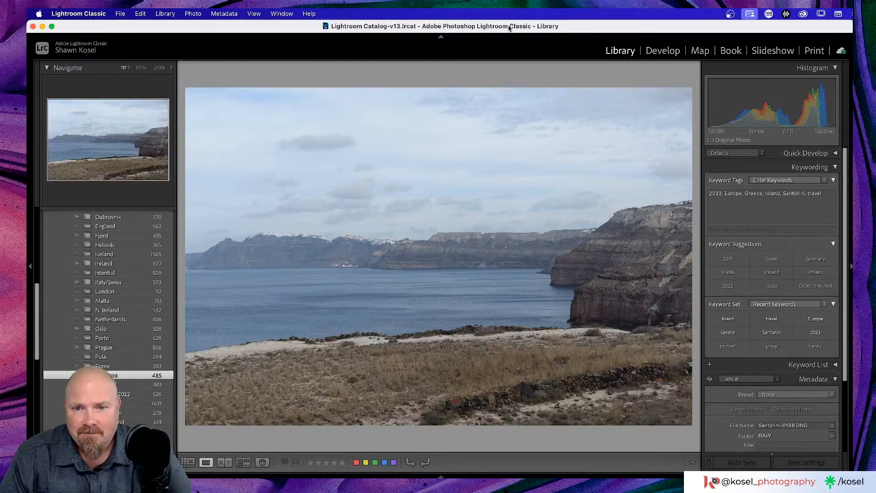
key(Right)
key(Right)
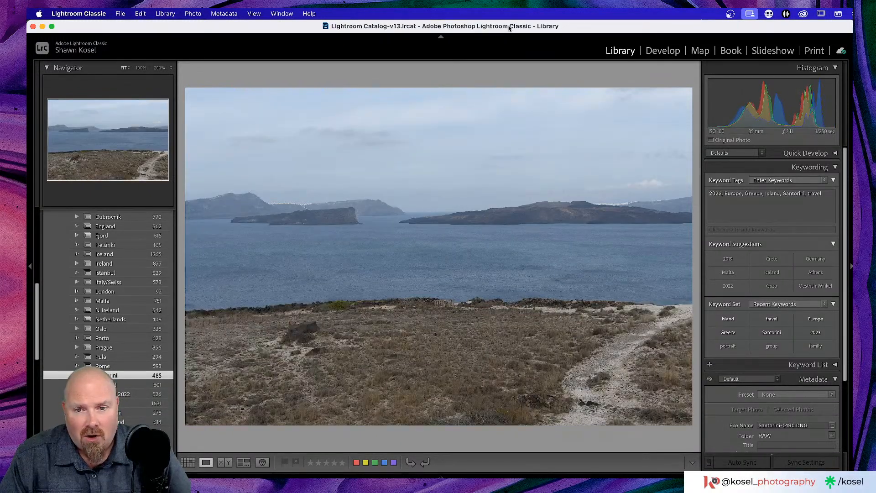
key(Right)
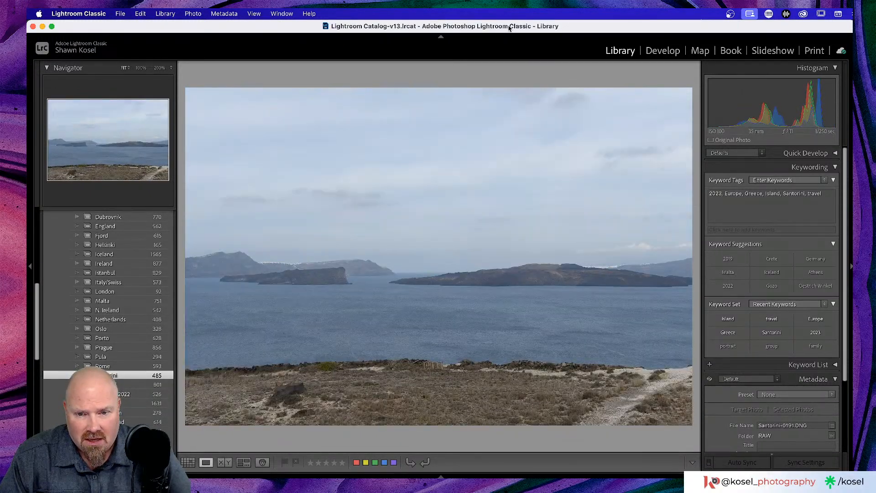
Step: Compare the sea views Santorini-0190 and Santorini-0191, ending on the grapevine close-up Santorini-0192
key(Left)
key(Right)
key(Right)
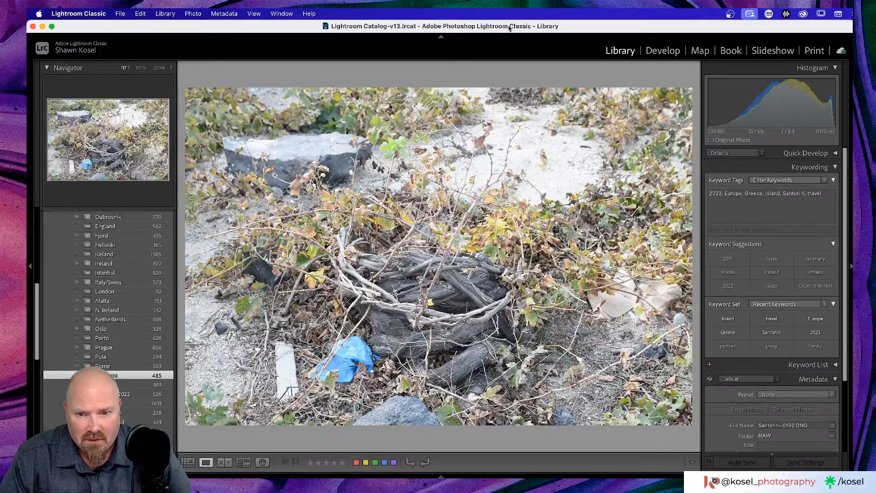
key(Left)
key(Left)
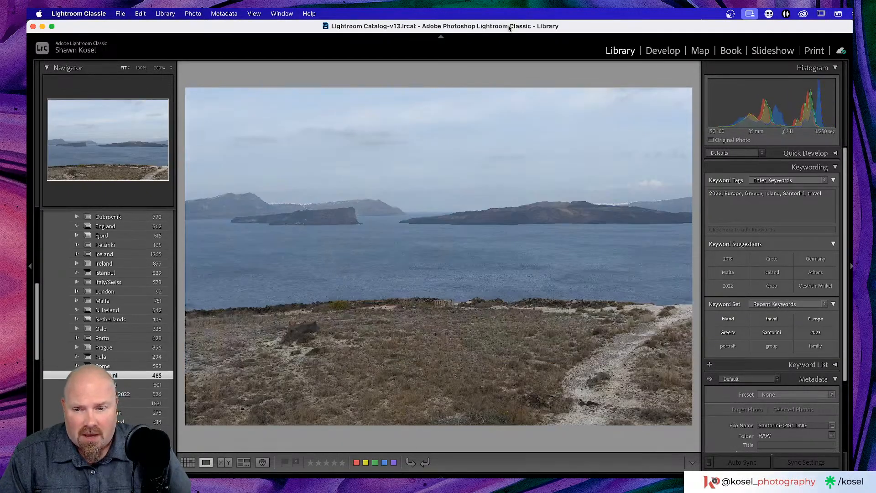
key(Right)
key(Right)
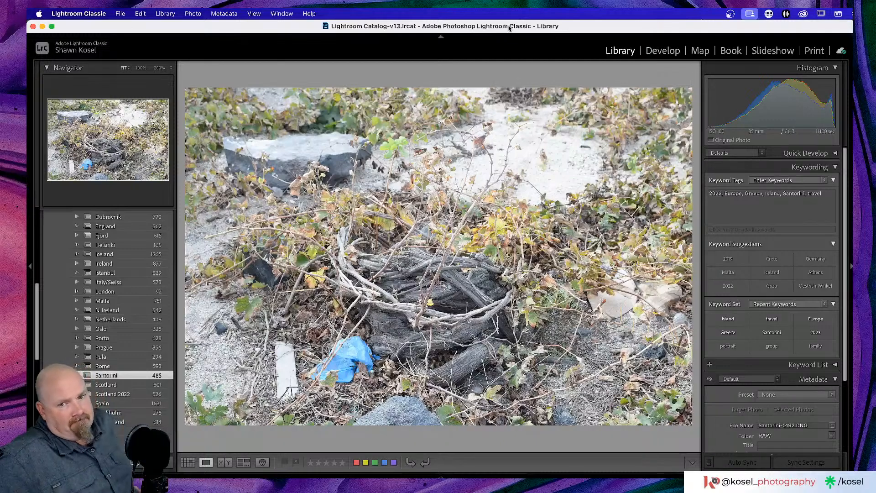
Step: Compare the grapevine close-up Santorini-0192 with the vineyard shots Santorini-0193 and Santorini-0194, ending back on Santorini-0192
key(Right)
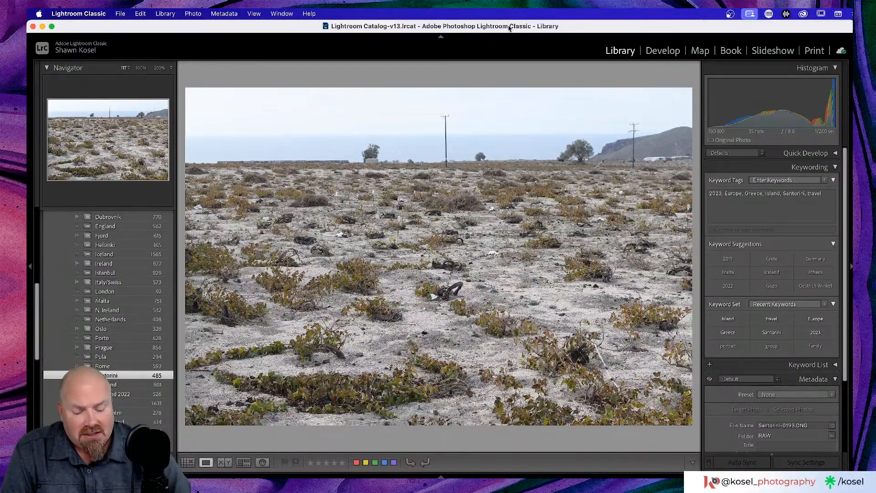
key(Left)
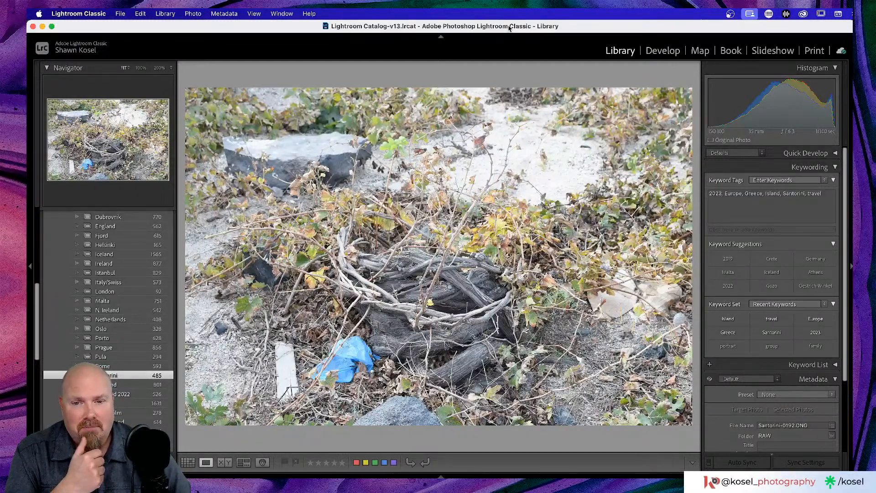
key(Right)
key(Right)
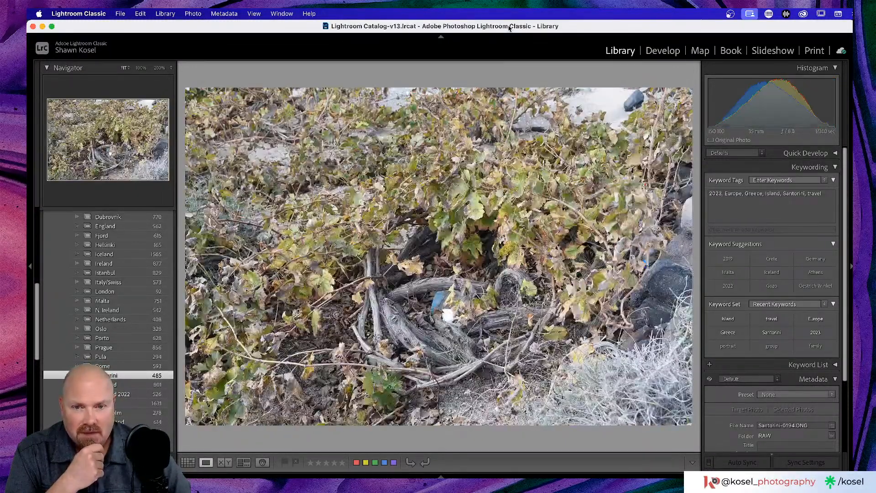
key(Right)
key(Left)
key(Left)
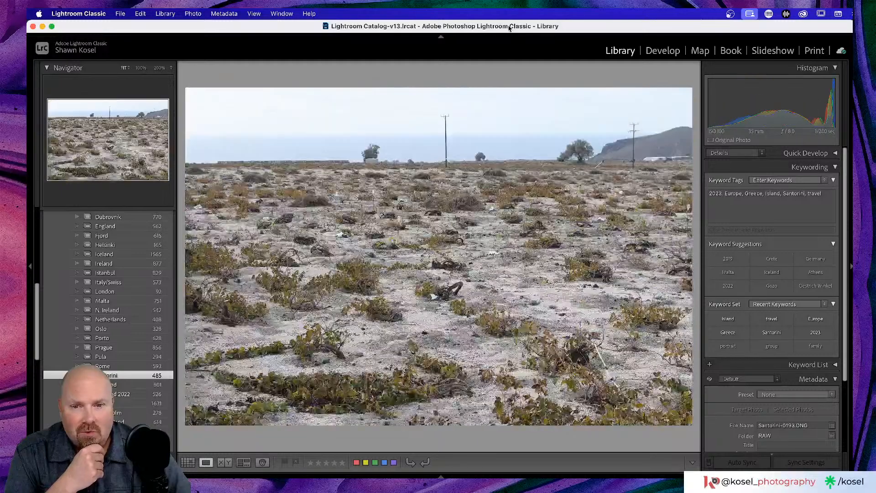
key(Left)
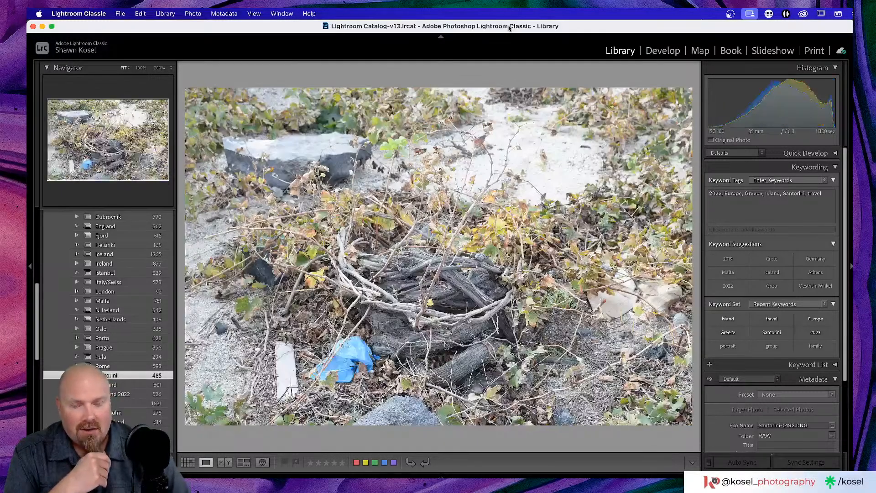
Step: Inspect the woven vine trunk and the branches above it in Santorini-0192 at 200%, returning to the fitted view
click(384, 337)
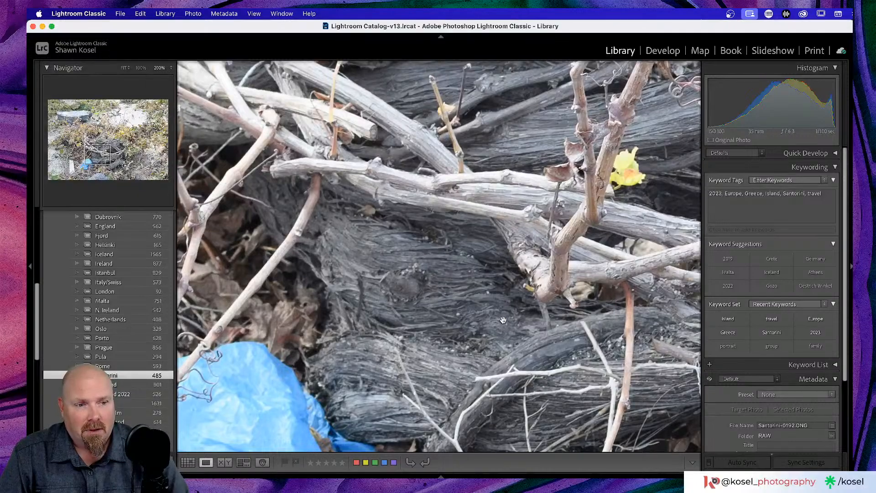
click(502, 321)
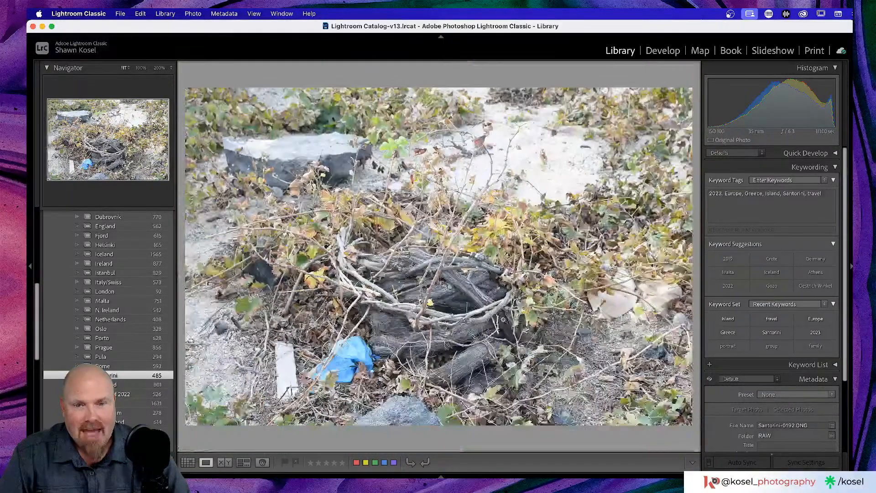
click(417, 224)
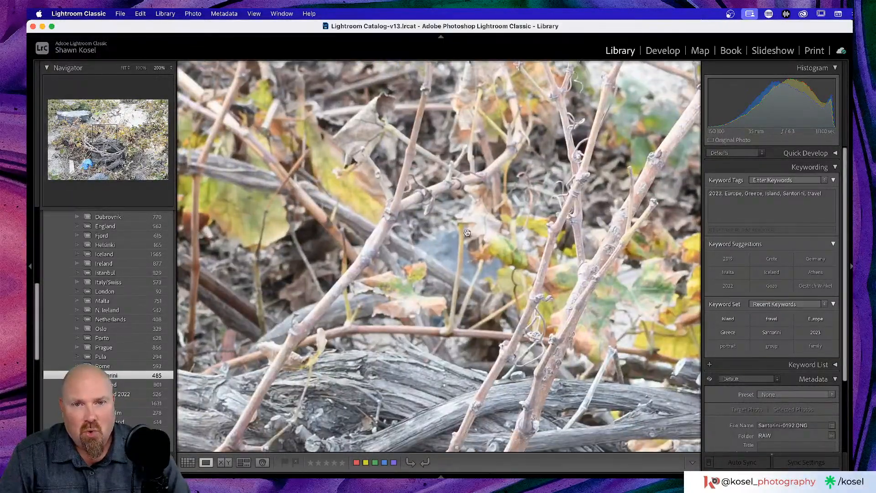
click(451, 274)
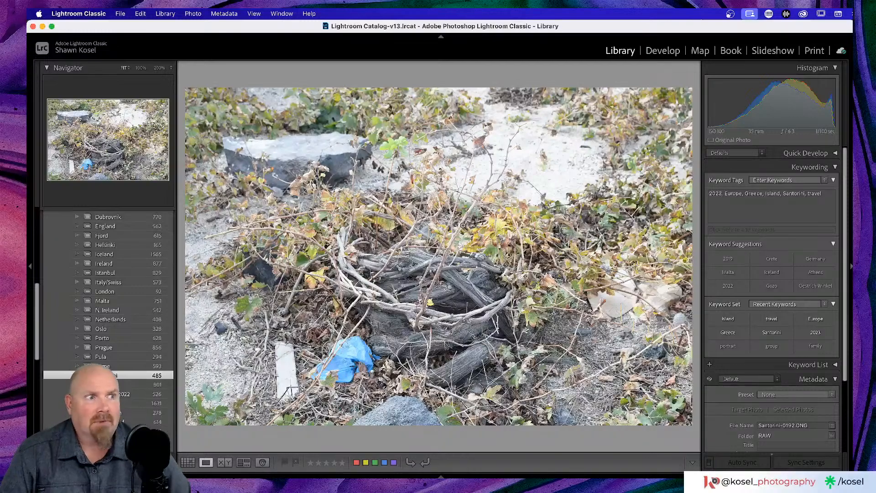
click(454, 242)
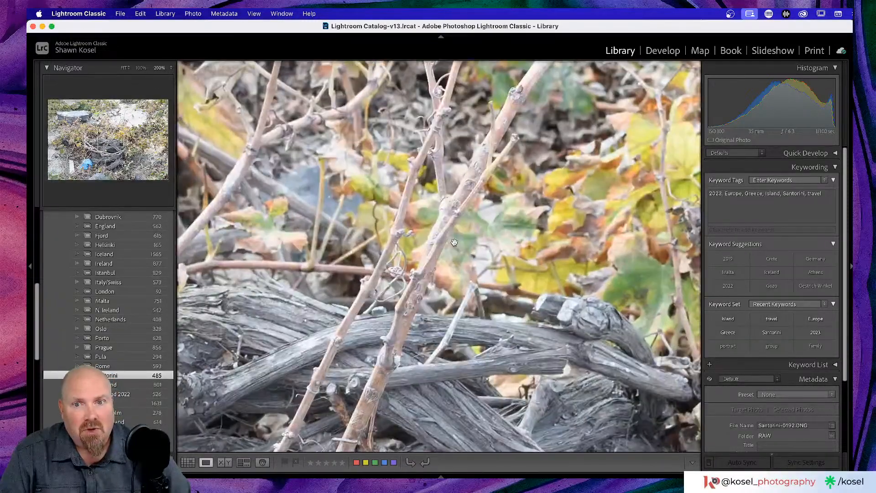
click(454, 243)
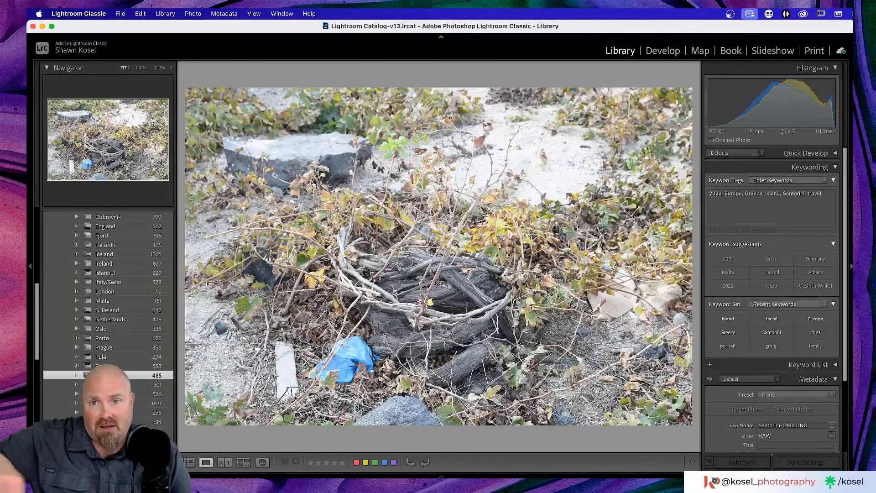
Step: Examine the low vines across the field in Santorini-0193 at 200%, then return to the fitted view
key(Right)
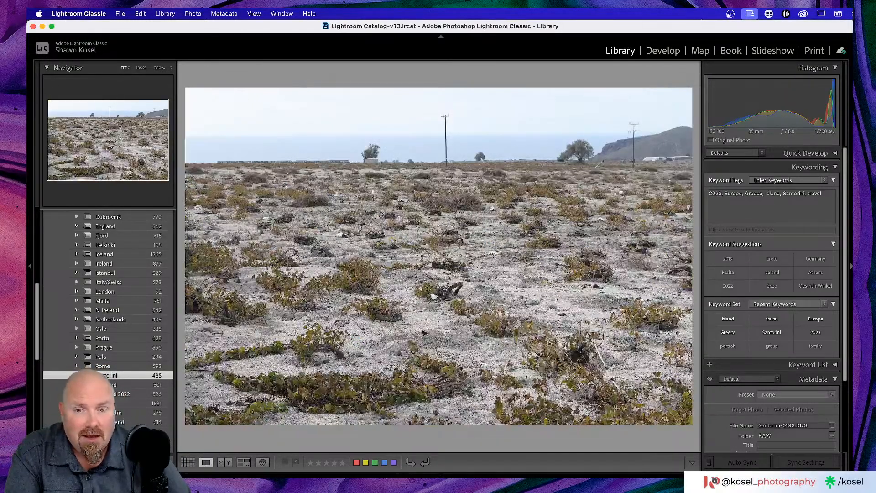
click(441, 275)
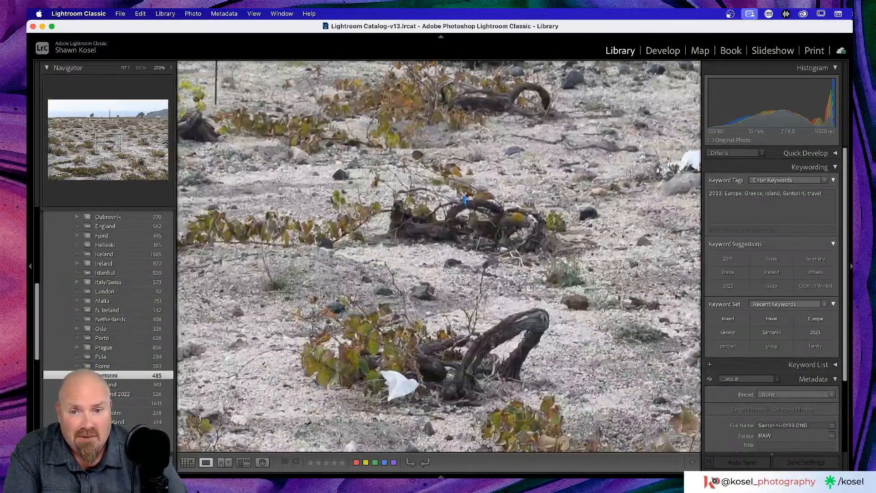
scroll(509, 222, up, 4)
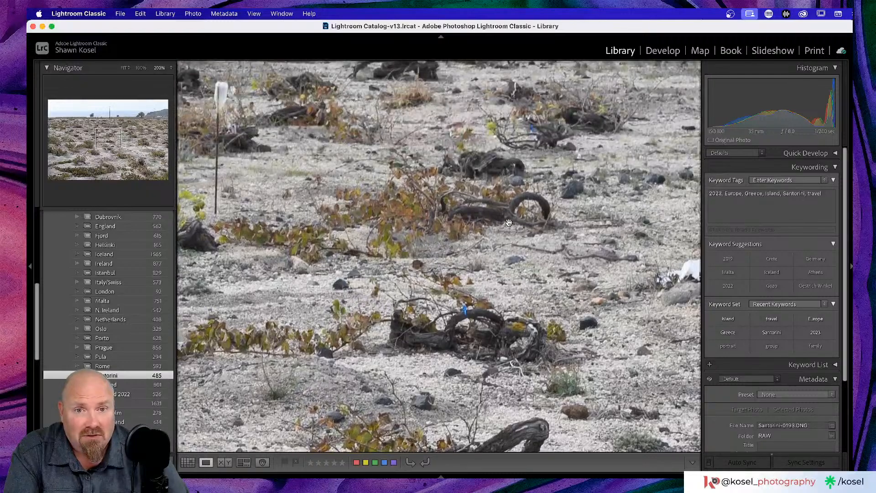
scroll(509, 222, up, 1)
scroll(508, 222, up, 4)
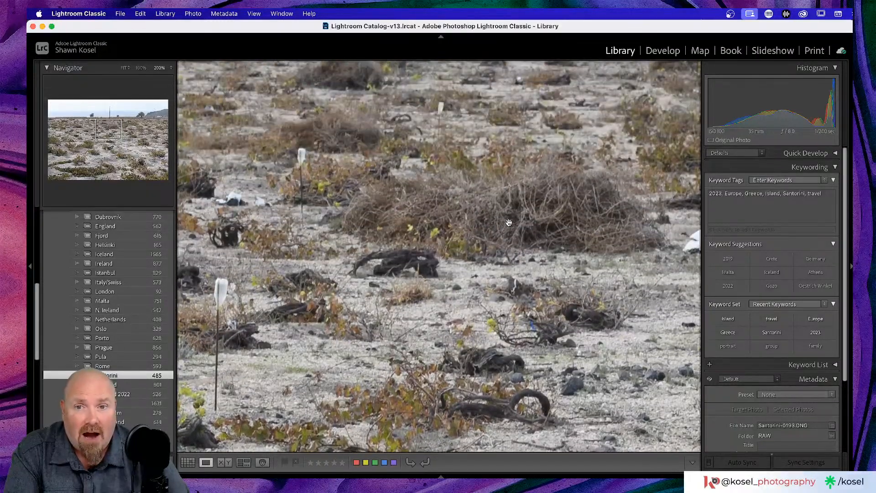
scroll(509, 222, up, 2)
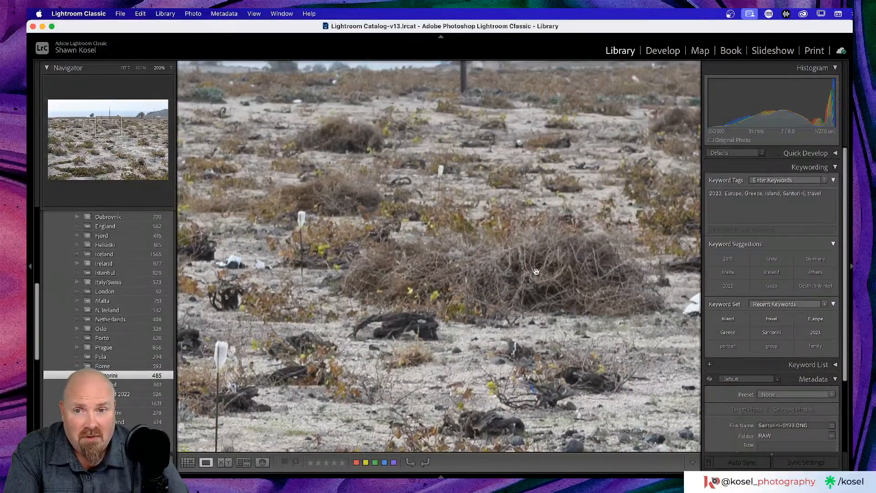
scroll(504, 275, down, 2)
scroll(504, 276, left, 2)
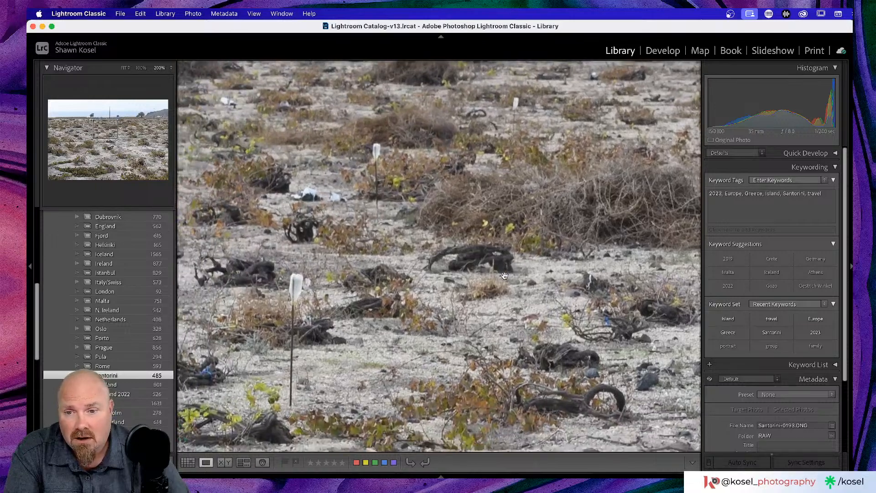
scroll(504, 275, down, 2)
scroll(504, 275, down, 3)
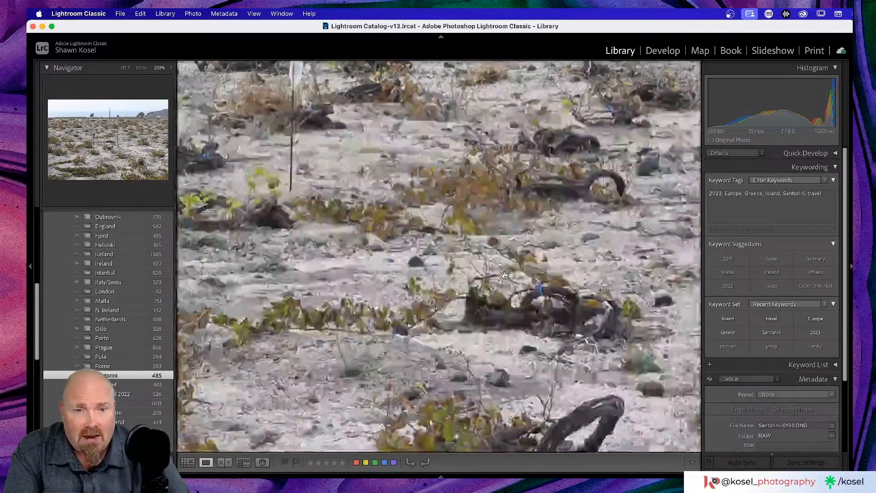
click(505, 276)
Step: Advance to the blue-domed church photo Santorini-0195 and return to the thumbnail grid
key(Right)
key(Right)
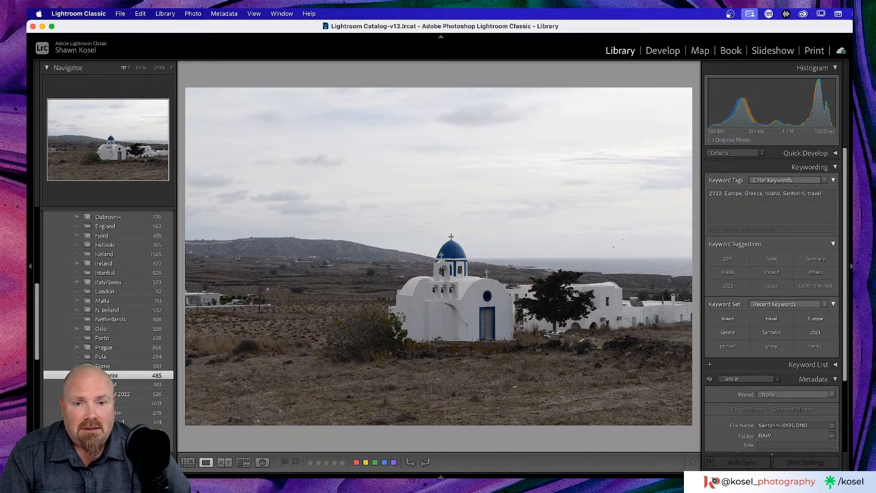
key(g)
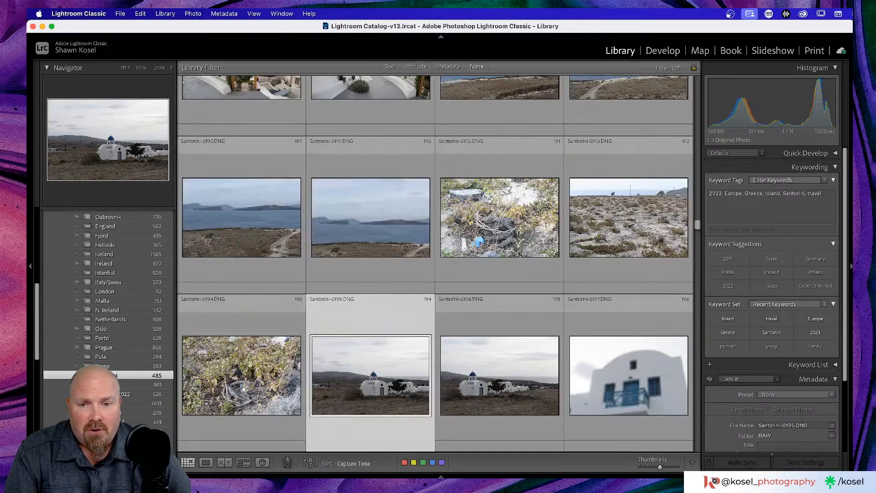
Step: Open the vineyard field photo Santorini-0193 in Loupe view and step forward through the church photos to Santorini-0197
double_click(619, 226)
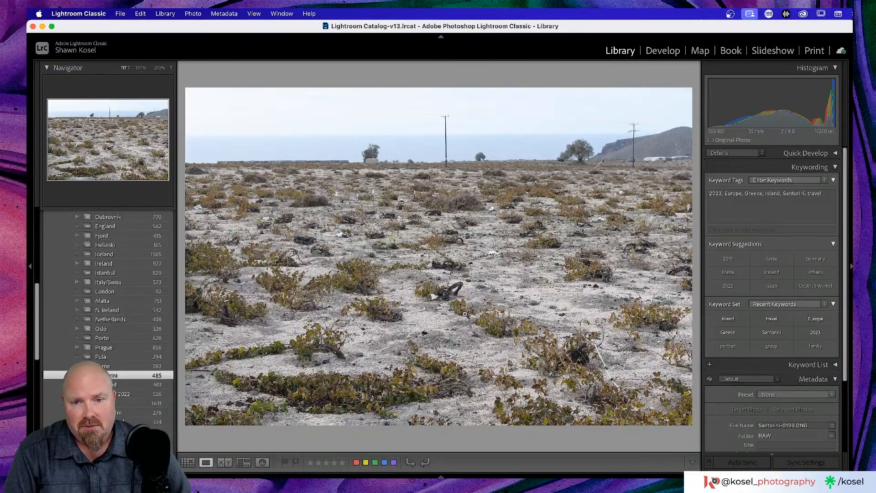
key(Right)
key(Right)
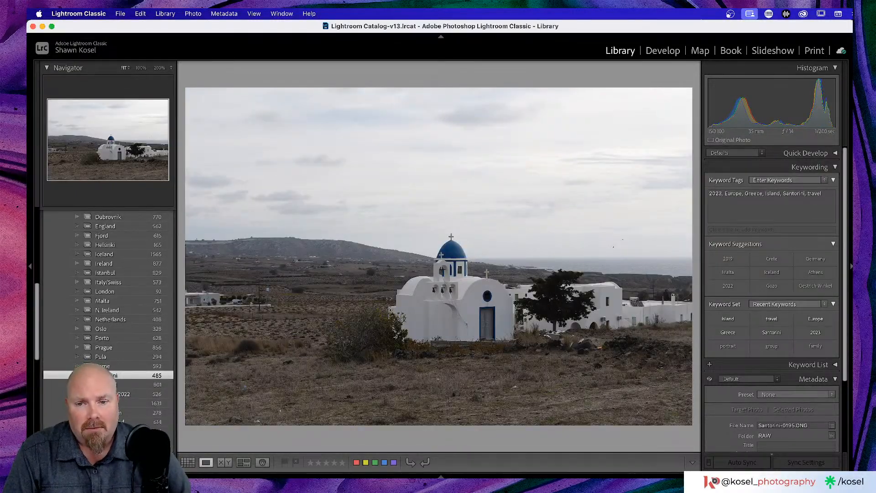
key(Right)
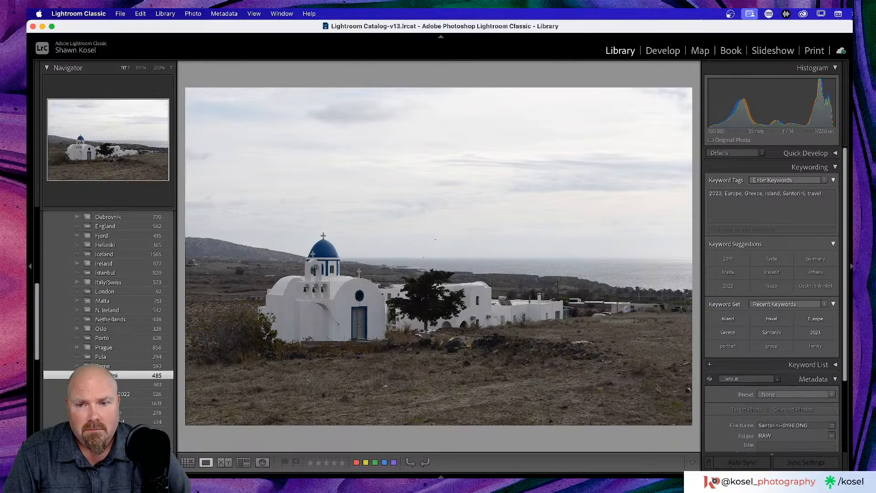
key(Right)
Step: Return to the thumbnail grid and browse from Santorini-0197 down to the seaside kayak photos
key(g)
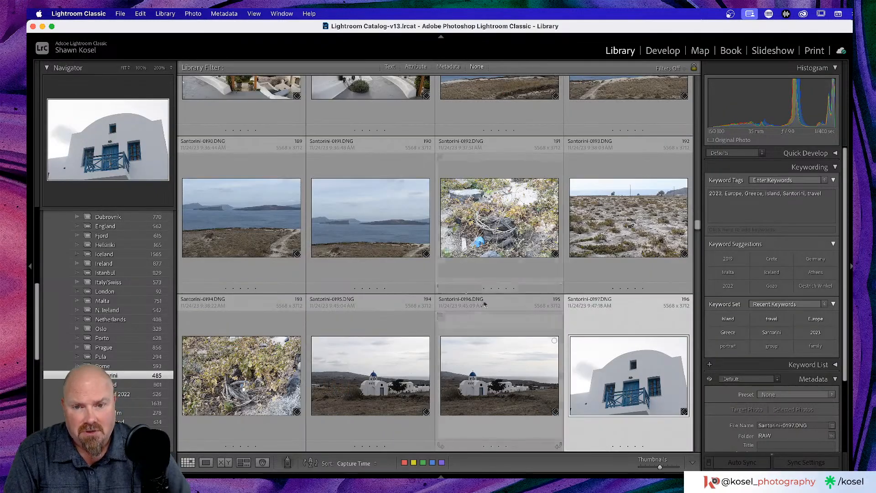
scroll(465, 287, down, 6)
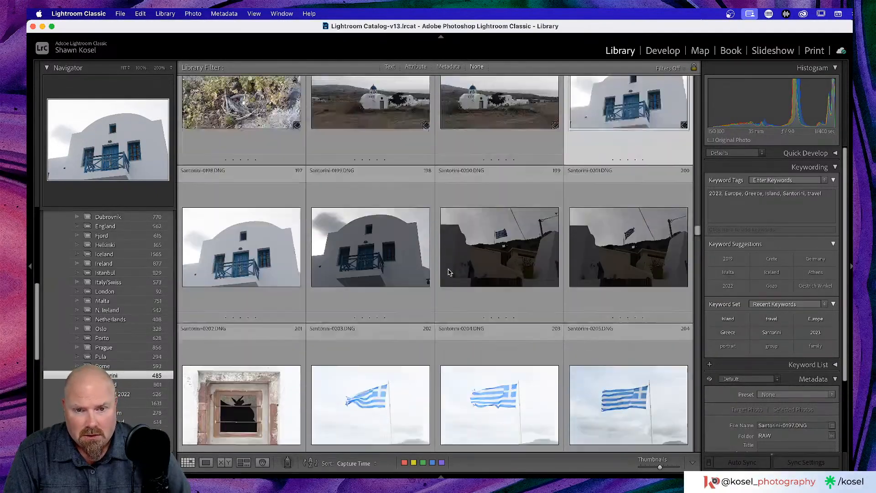
scroll(448, 272, down, 3)
scroll(448, 272, down, 3)
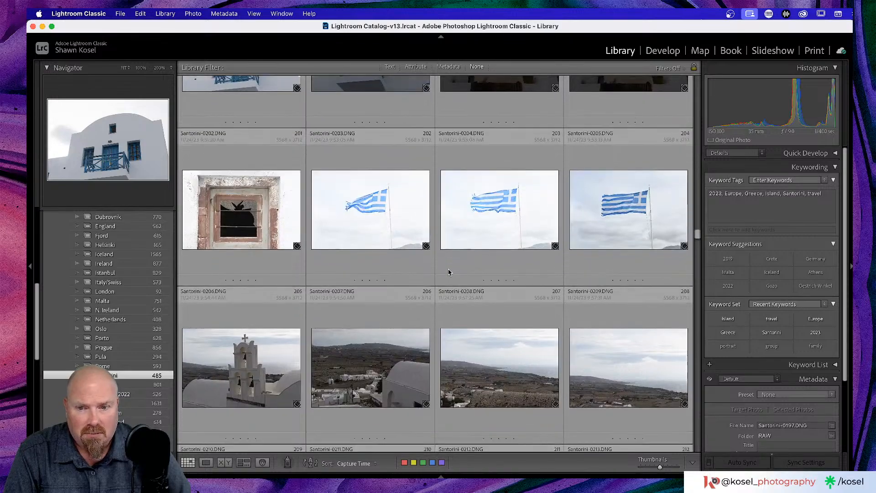
scroll(448, 272, down, 2)
scroll(448, 272, down, 9)
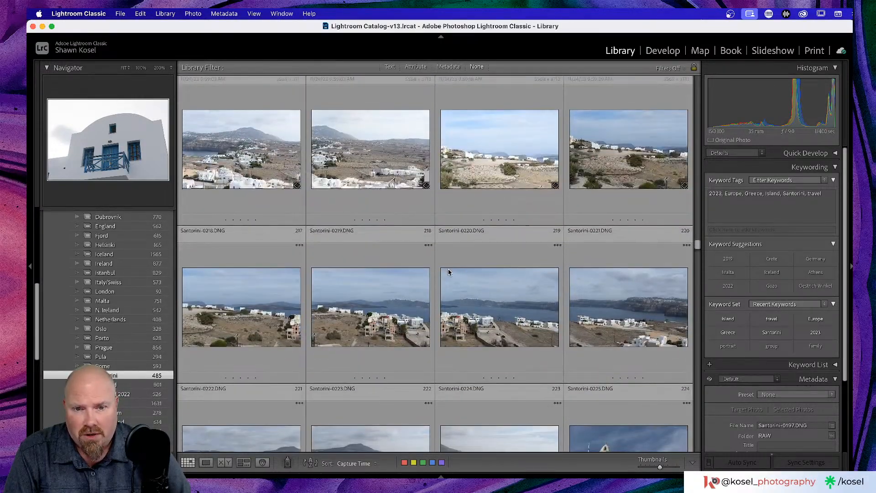
scroll(449, 272, down, 5)
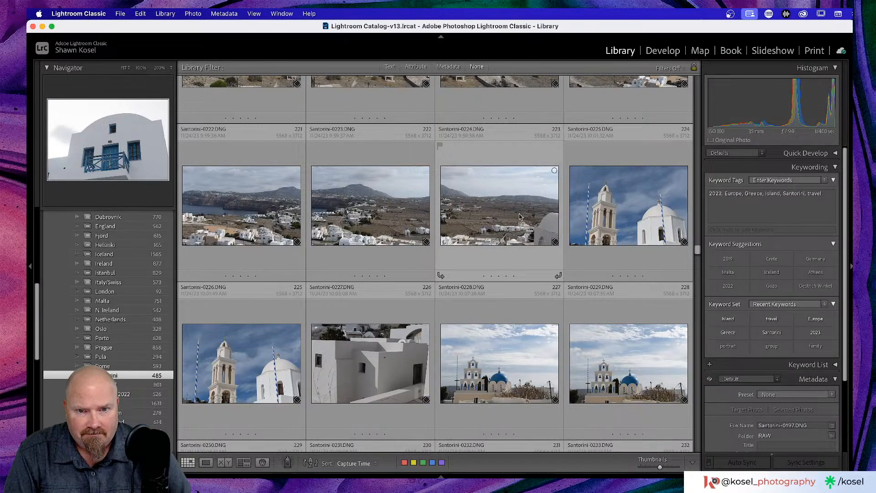
scroll(508, 220, up, 3)
scroll(508, 220, down, 6)
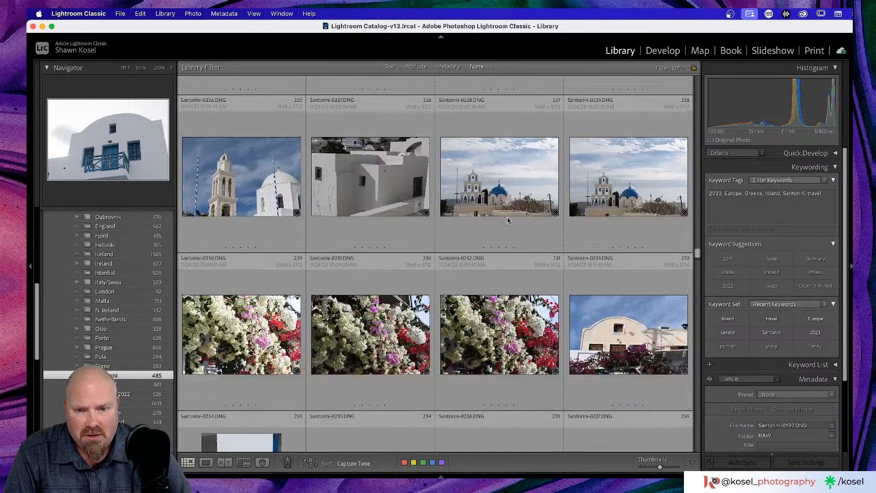
scroll(508, 220, down, 3)
scroll(508, 221, down, 3)
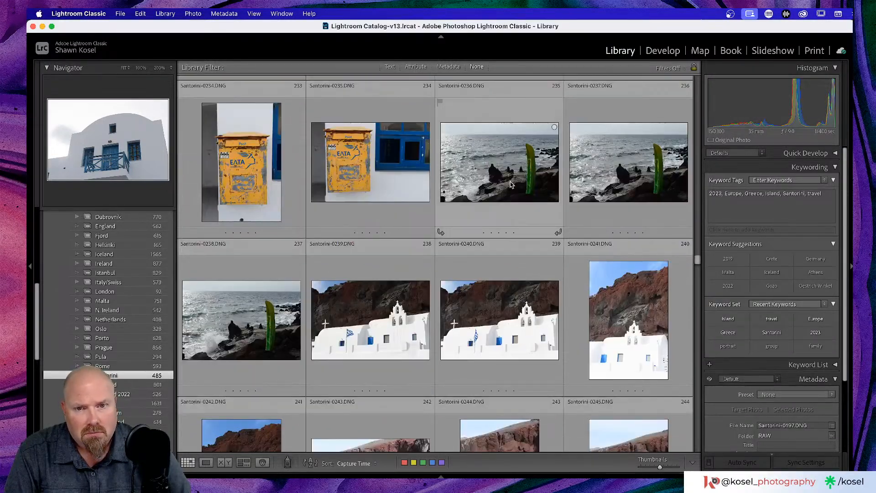
Step: Open the kayak photo Santorini-0236 in Loupe view and step forward through the kayak series to Santorini-0238
double_click(510, 184)
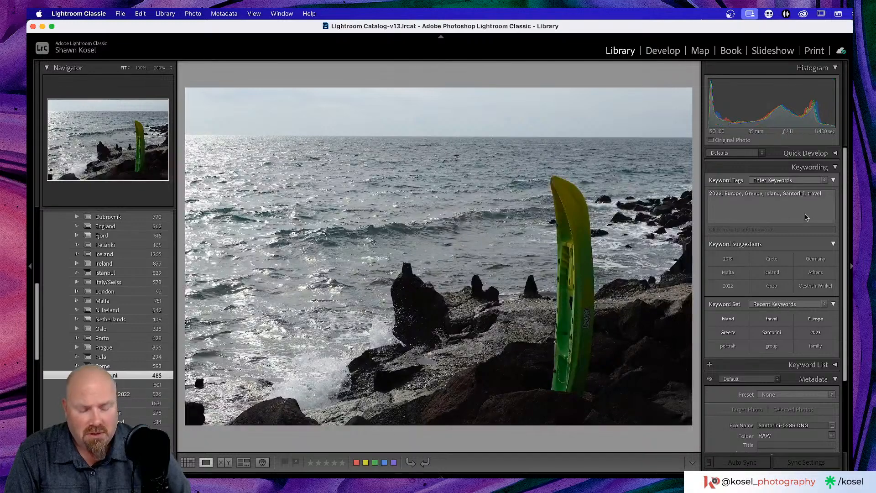
key(Right)
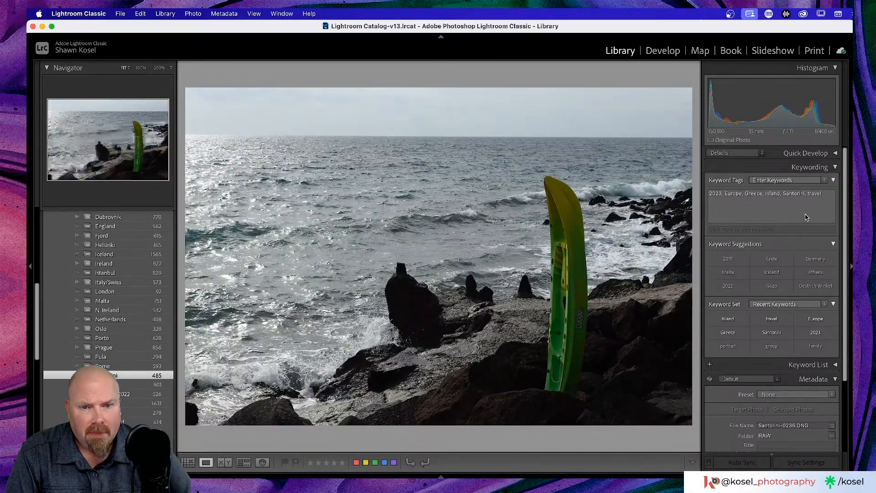
key(Right)
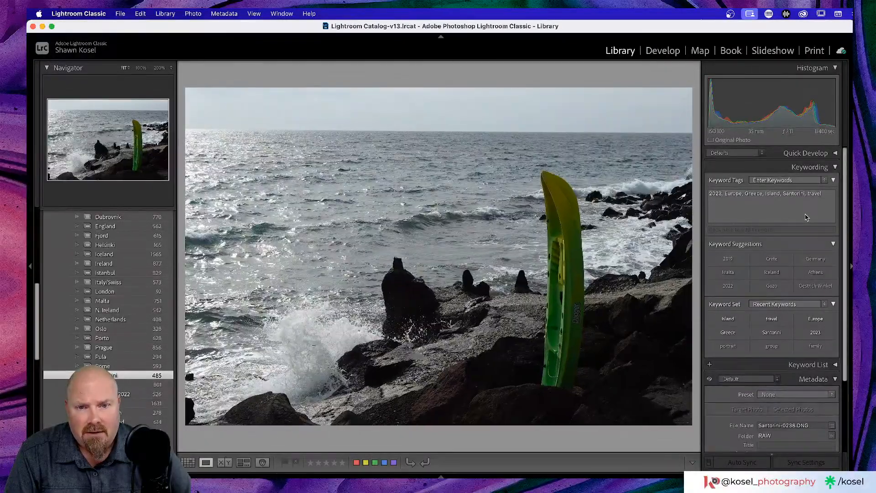
Step: Step through the white chapel photos beneath the red cliff, from Santorini-0239 to Santorini-0242
key(Right)
key(Right)
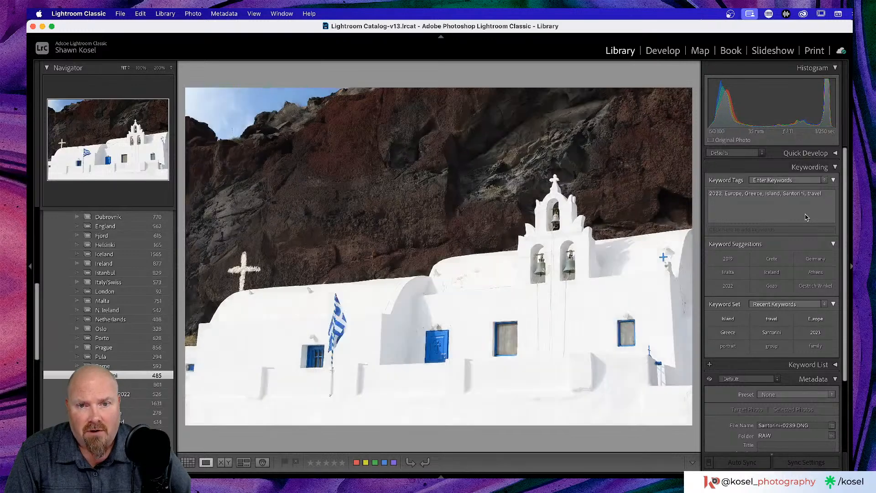
key(Right)
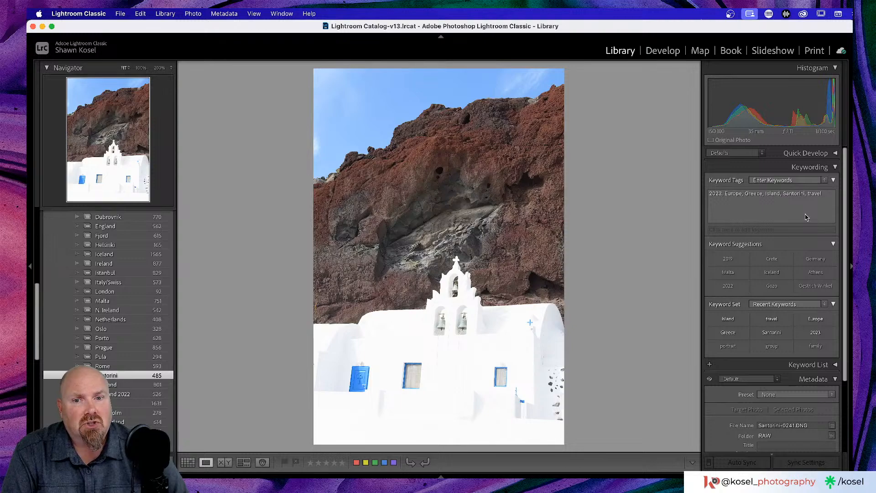
key(Right)
Step: Go to the vertical red cliff photo Santorini-0244 and inspect the person on the beach at 200%, returning to the fitted view
key(Right)
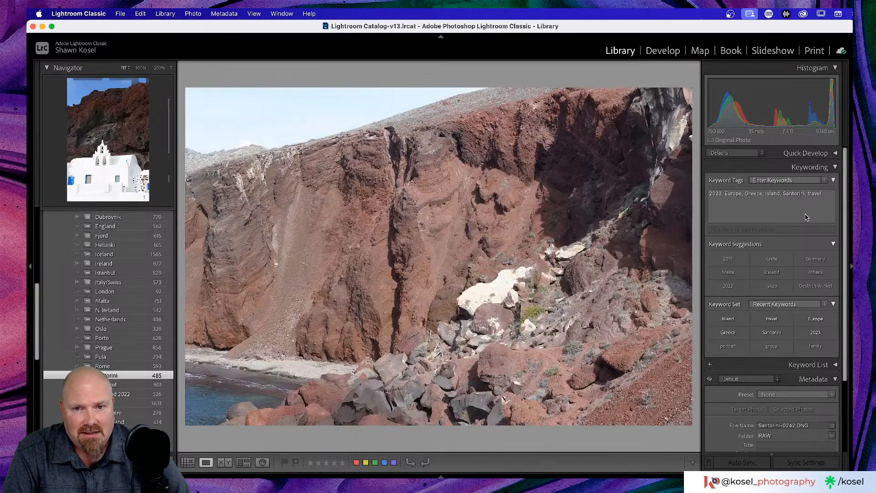
key(Right)
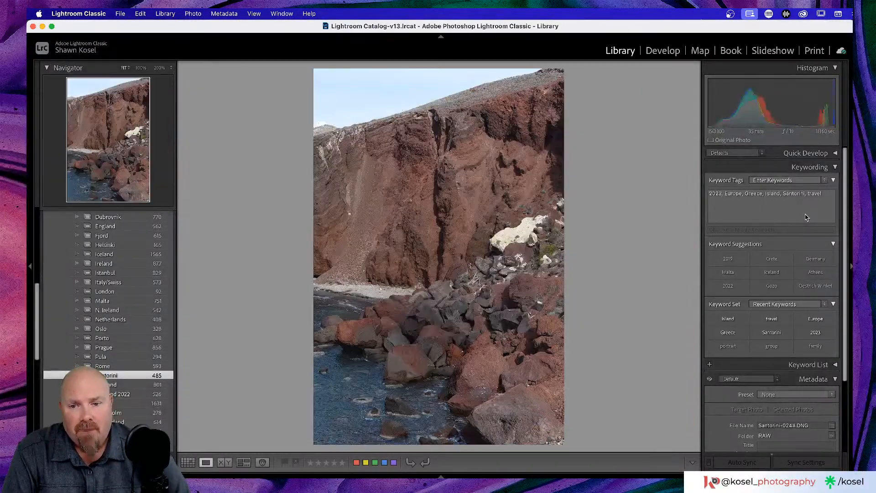
key(Right)
key(Left)
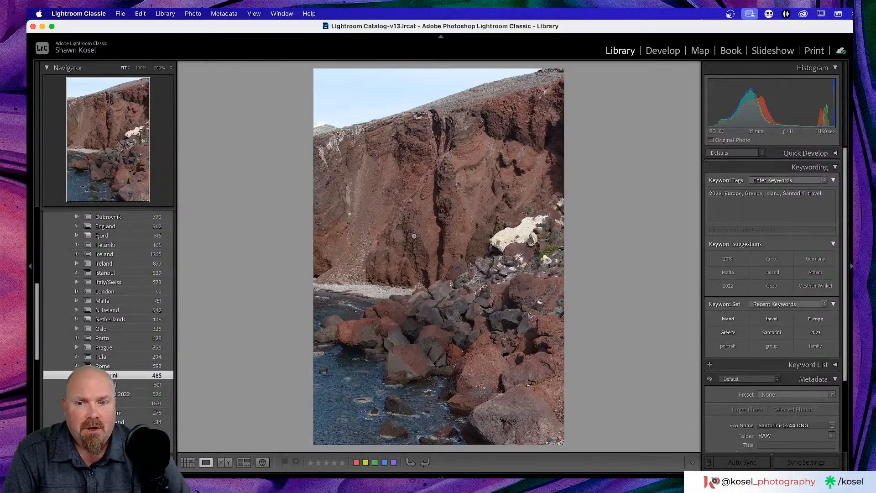
click(381, 295)
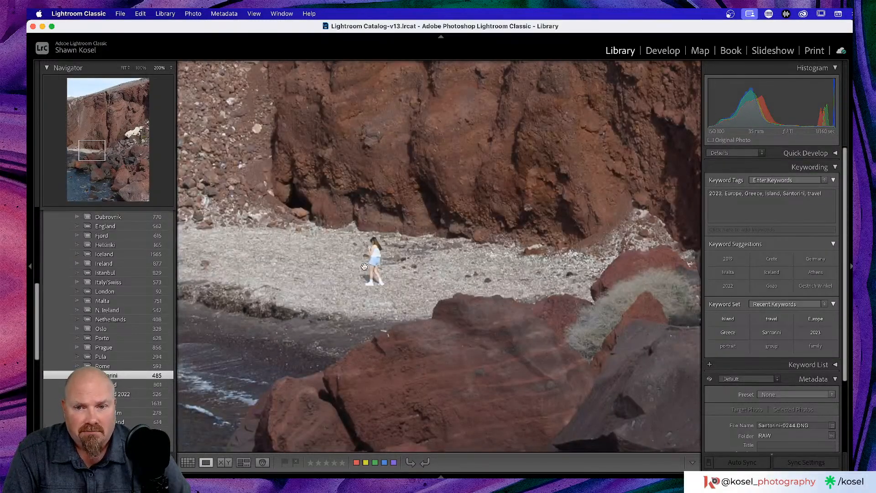
click(364, 264)
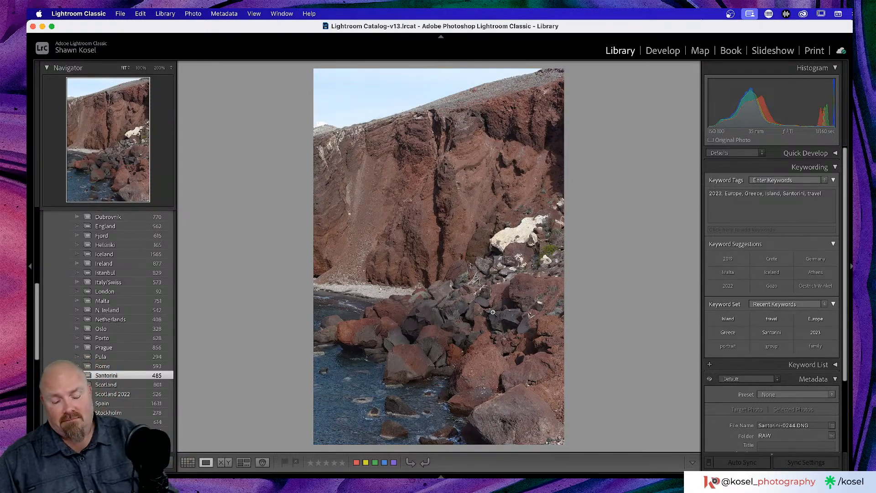
Step: Step back to Santorini-0243 and review the red cliff and shoreline photos forward to Santorini-0249
key(Left)
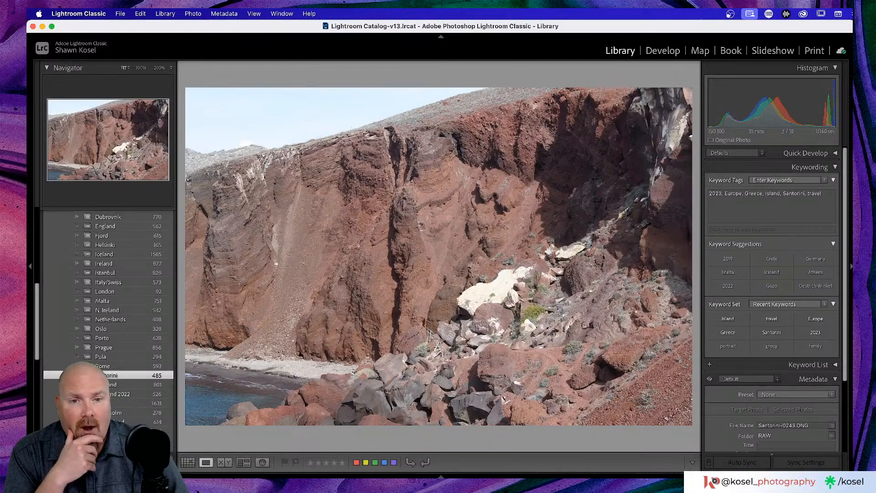
key(Right)
key(Right)
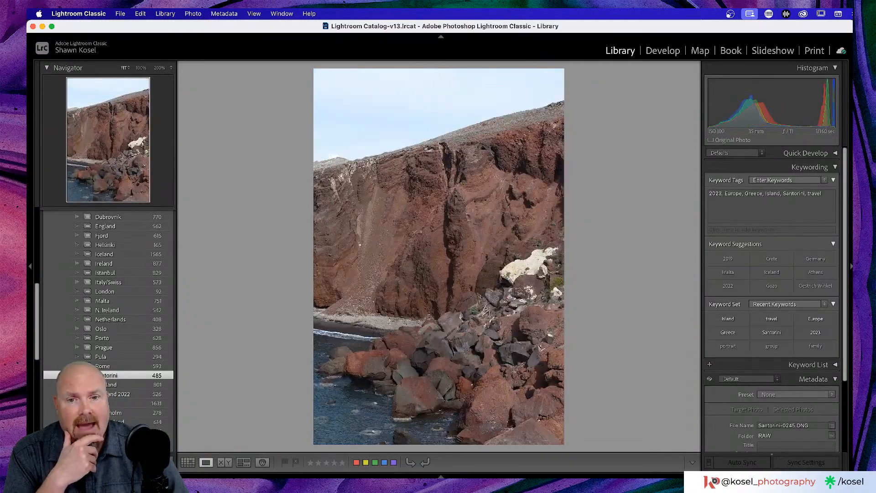
key(Right)
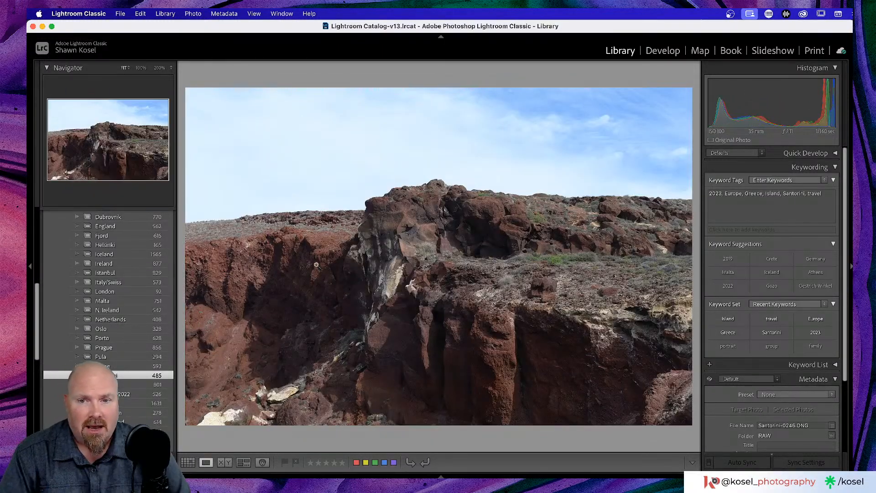
key(Right)
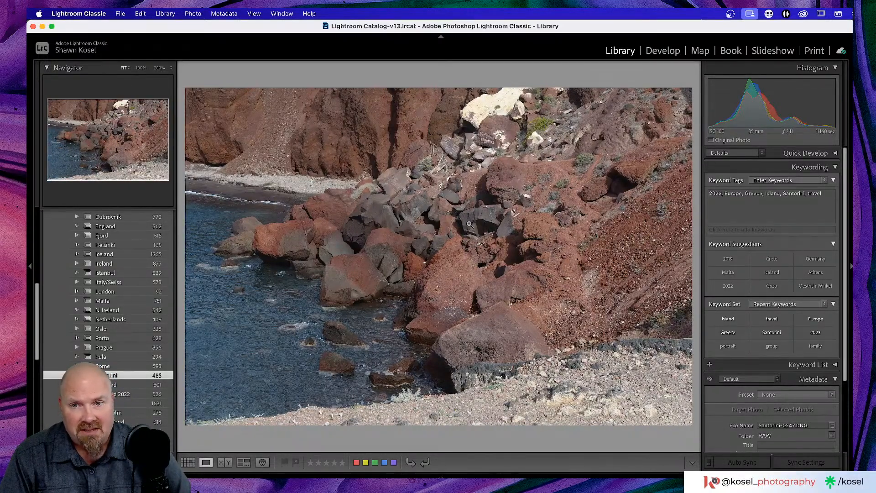
key(Right)
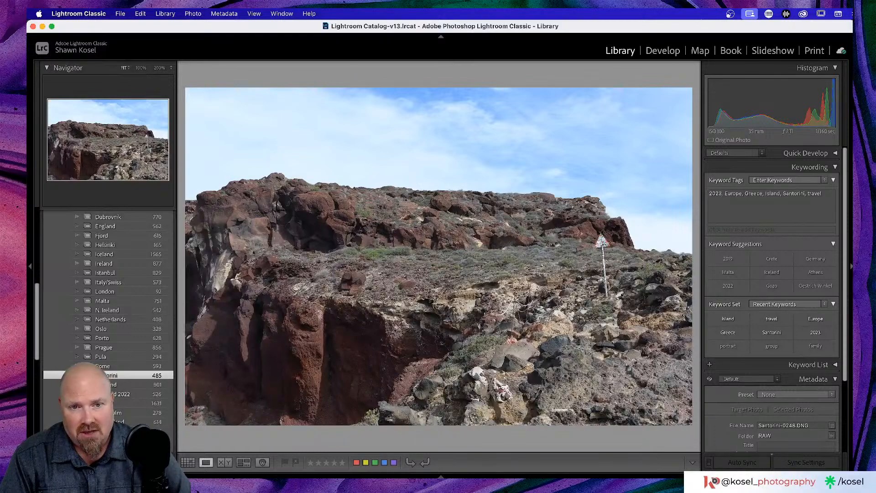
key(Left)
key(Right)
key(Right)
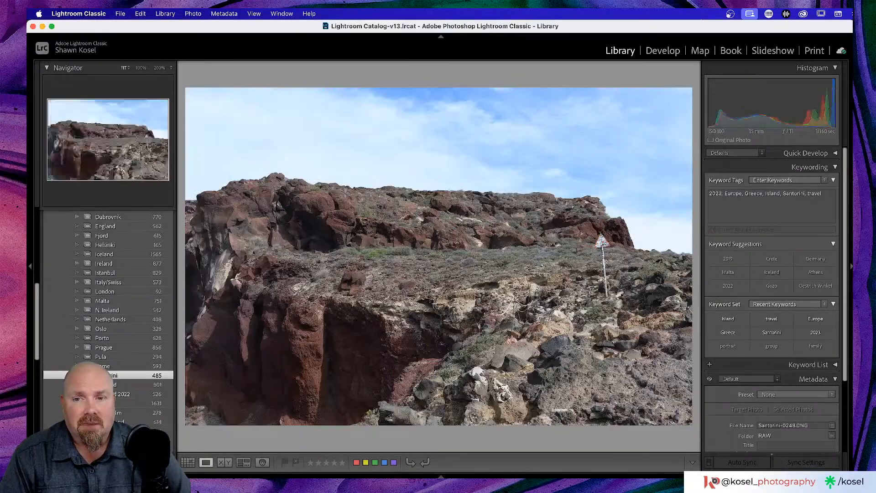
Step: Show the chapel photo with the Greek flag, preview the first excavation shot, and return to the Akrotiri sign photo Santorini-0251
key(Right)
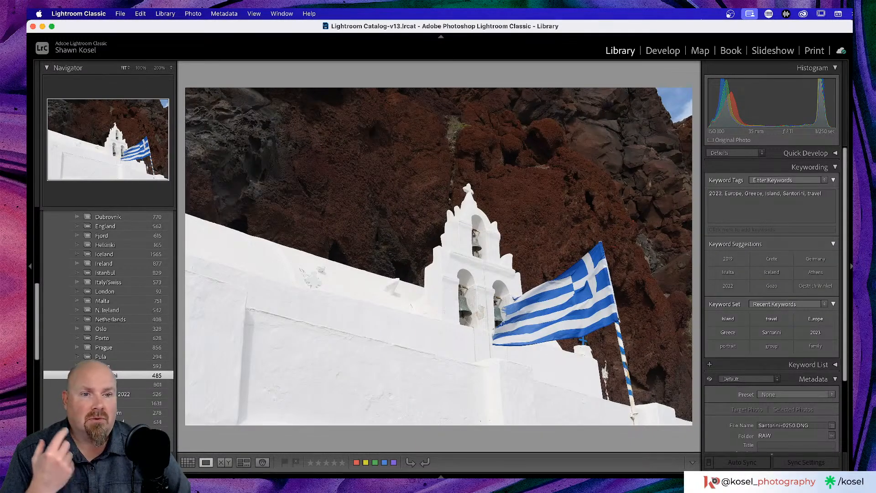
key(Right)
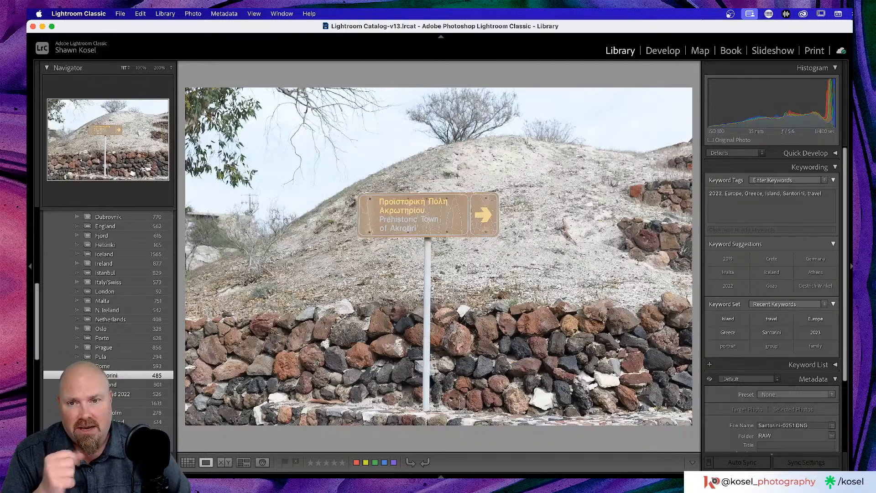
key(Right)
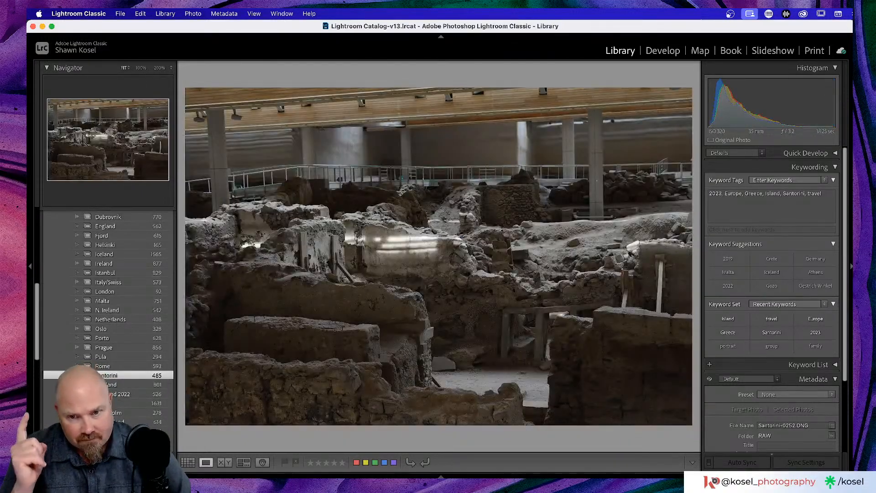
key(Left)
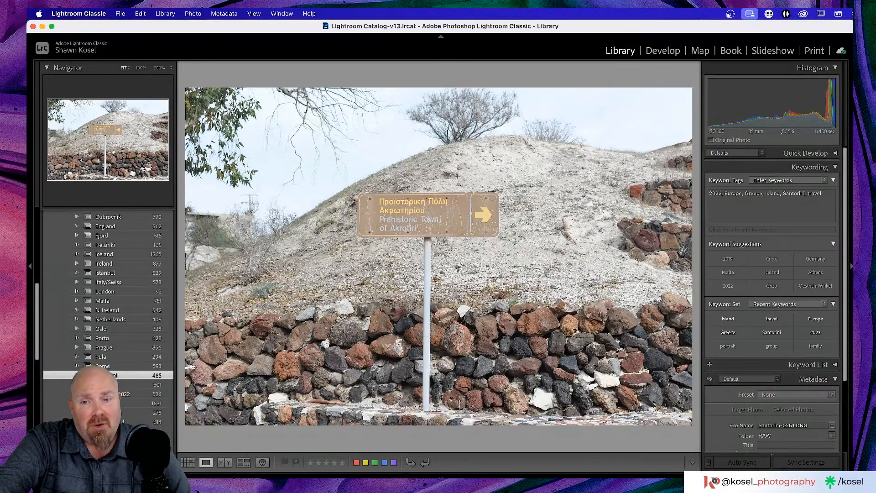
Step: Step through the first Akrotiri excavation photos, from Santorini-0252 to the light-ray shot Santorini-0257
key(Right)
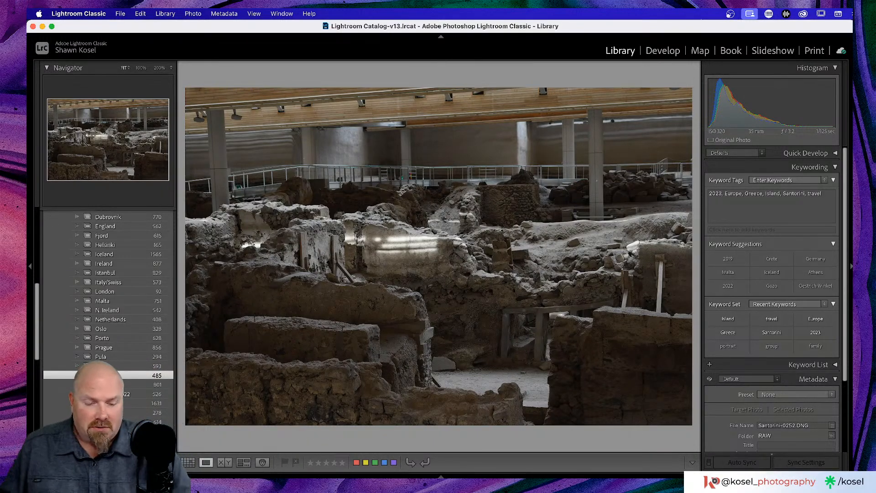
key(Right)
key(Right)
key(Right)
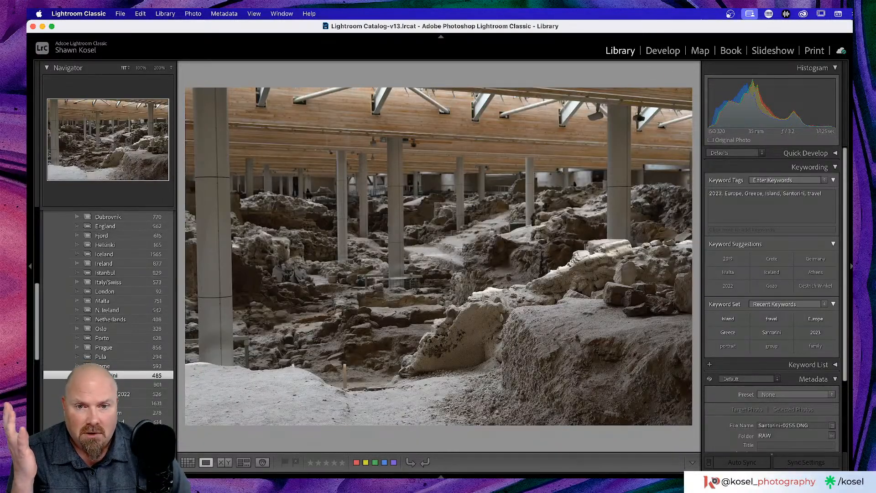
key(Right)
key(Right)
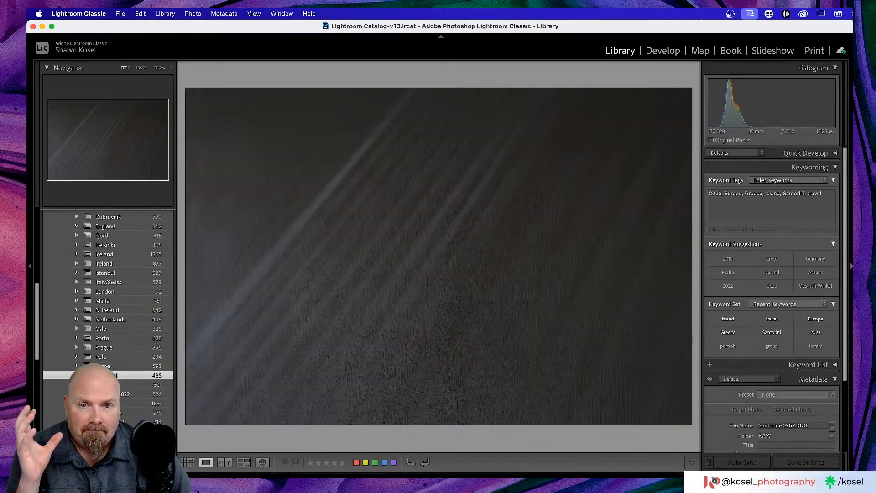
Step: Review the covered Akrotiri ruins from the wide interior view Santorini-0258 through Santorini-0262
key(Right)
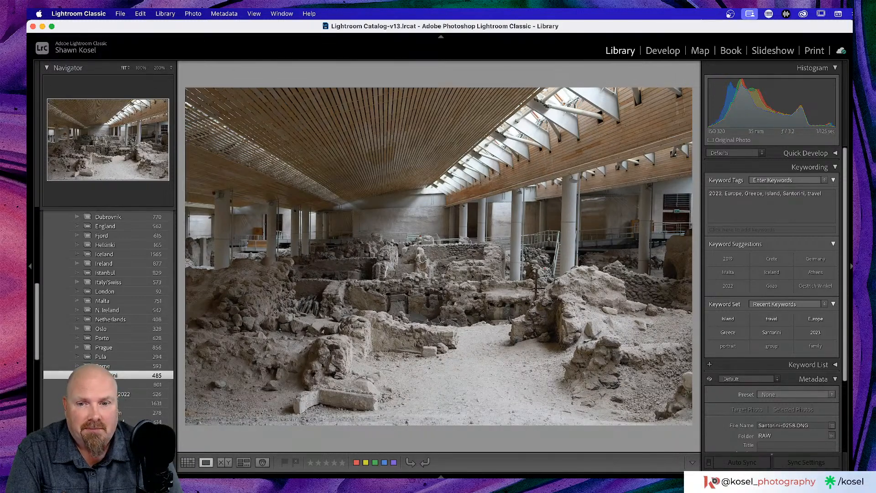
key(Right)
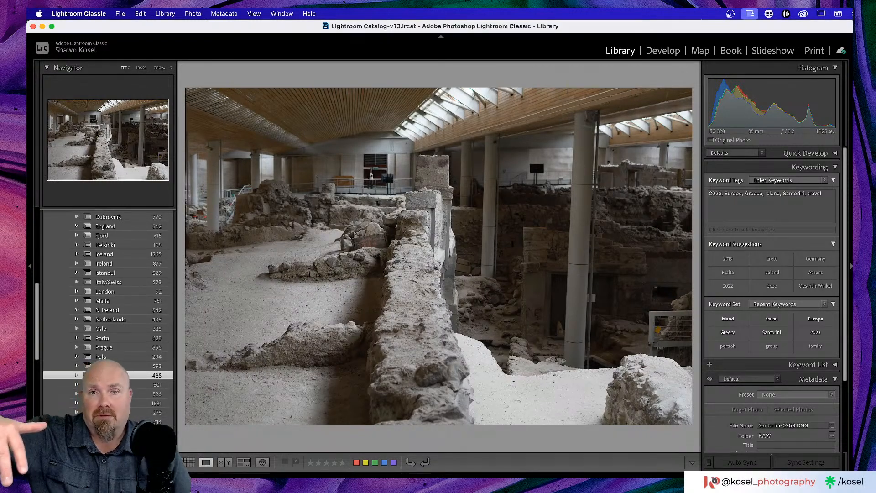
key(Right)
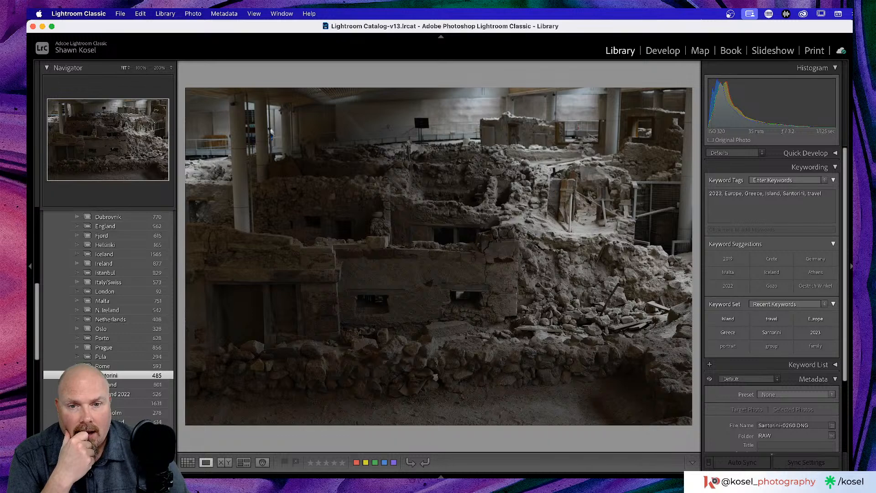
key(Right)
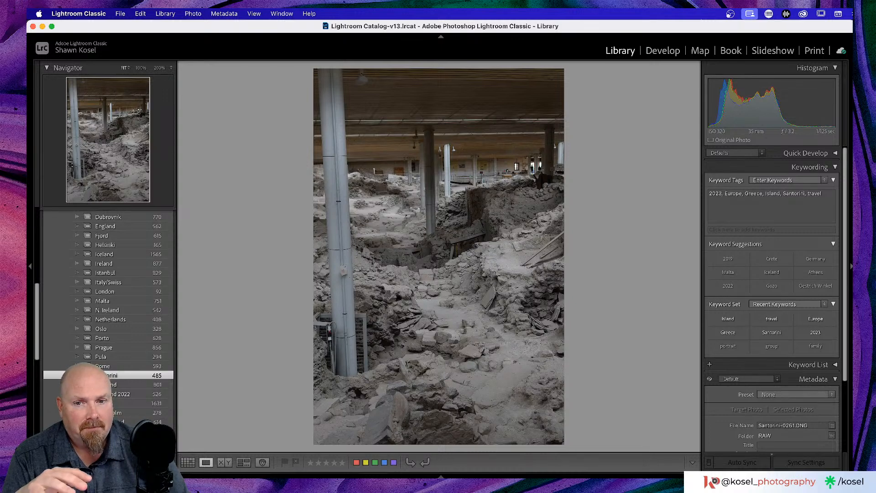
key(Right)
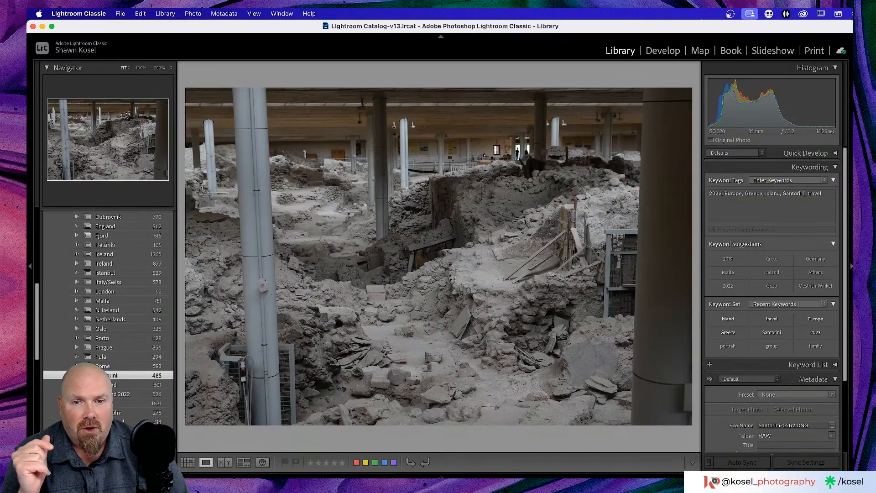
Step: Review the Akrotiri ruins photos from Santorini-0263 through Santorini-0266, stepping back once to compare Santorini-0263 with Santorini-0264
key(Right)
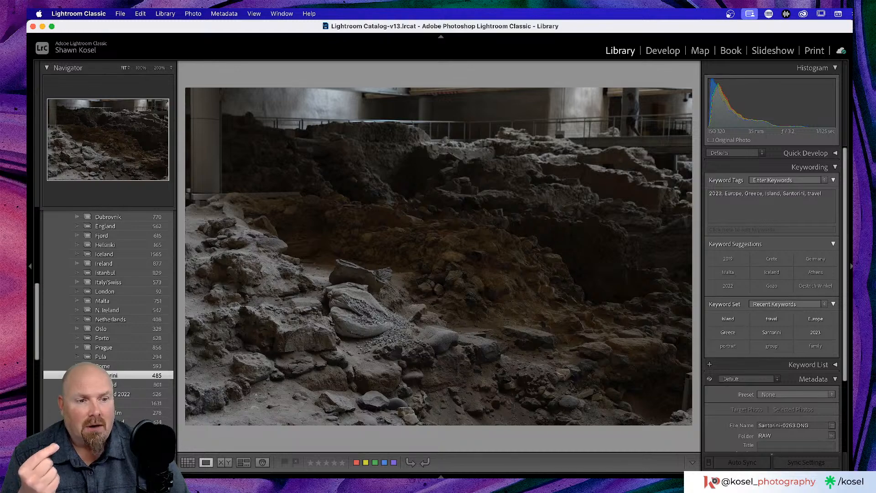
key(Right)
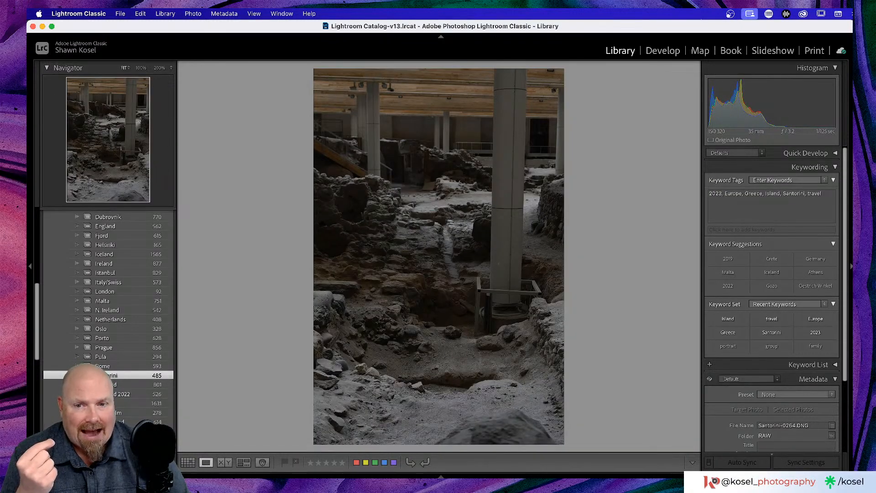
key(Left)
key(Right)
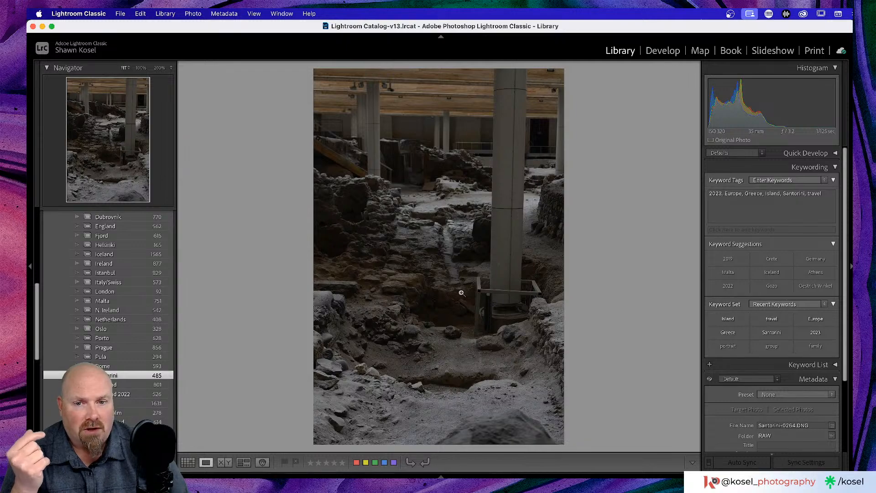
click(446, 235)
click(446, 233)
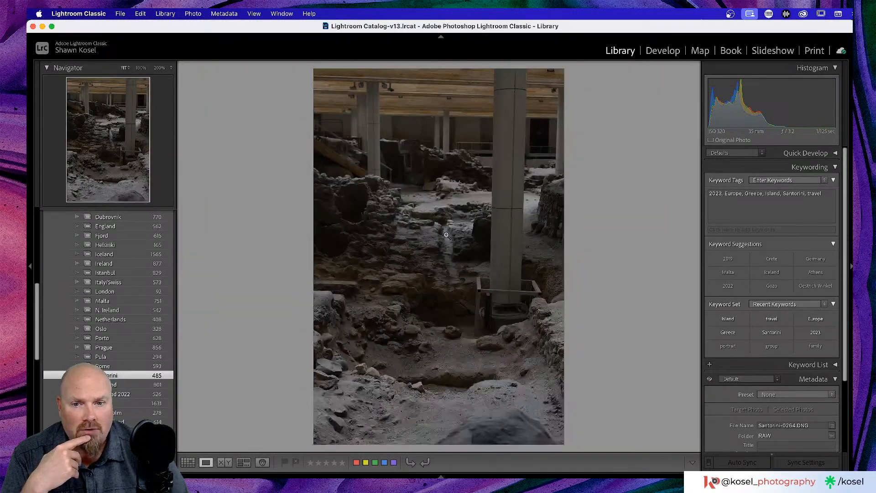
key(Right)
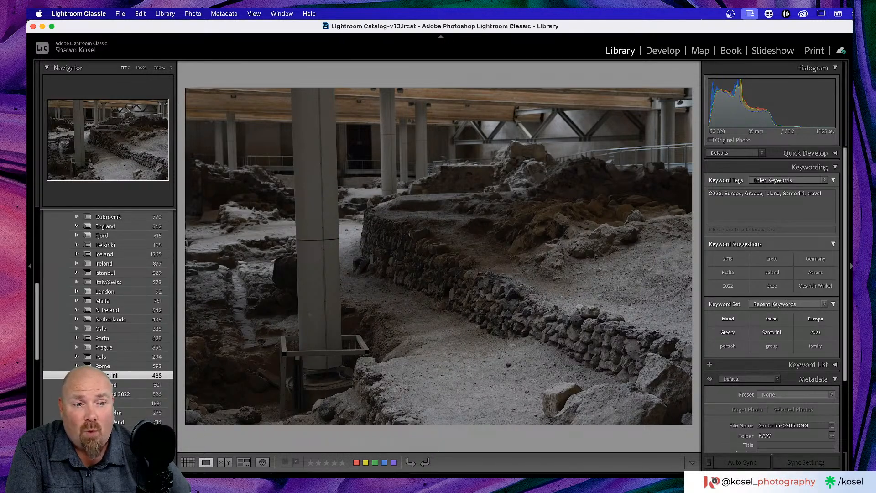
key(Right)
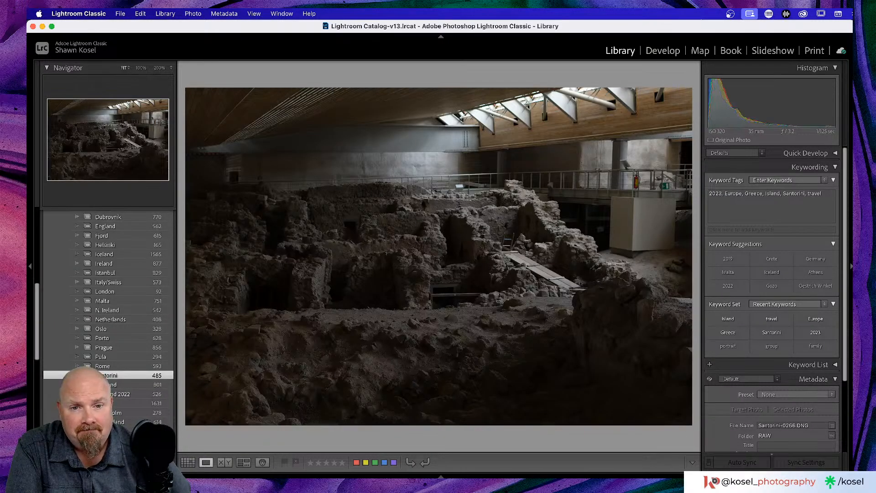
Step: Step through the excavated pottery jar photos from Santorini-0267 through Santorini-0271
key(Right)
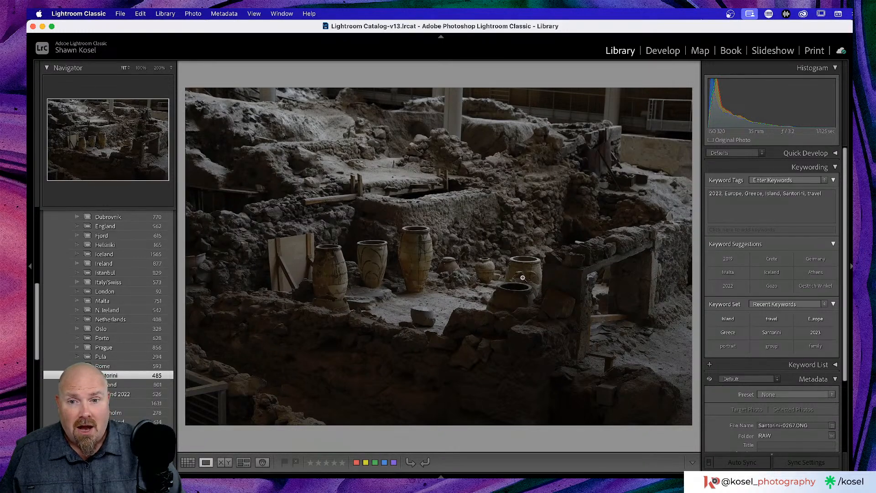
key(Right)
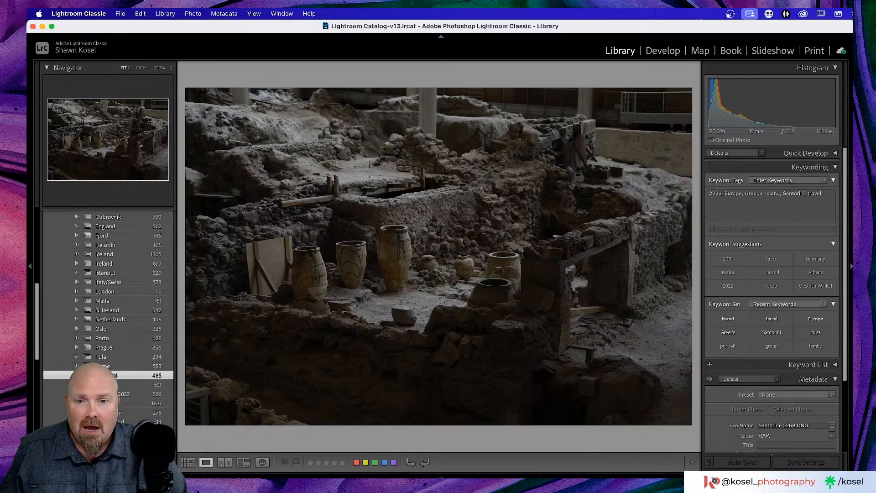
key(Right)
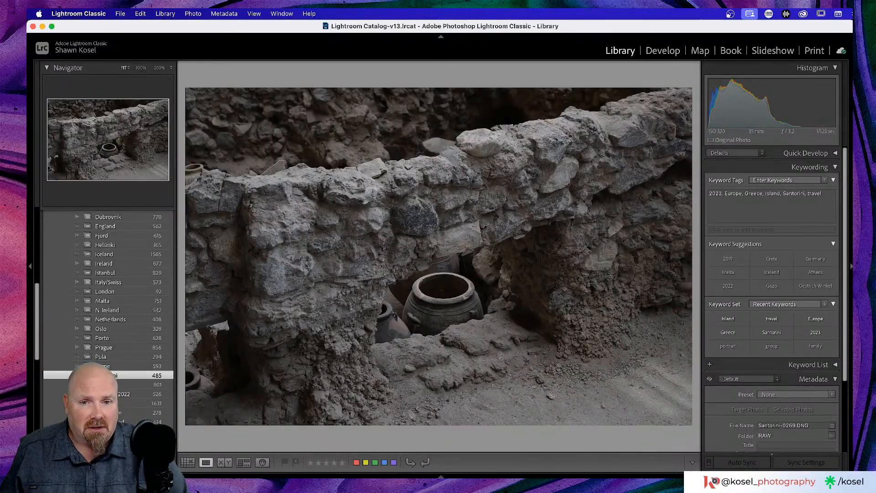
key(Right)
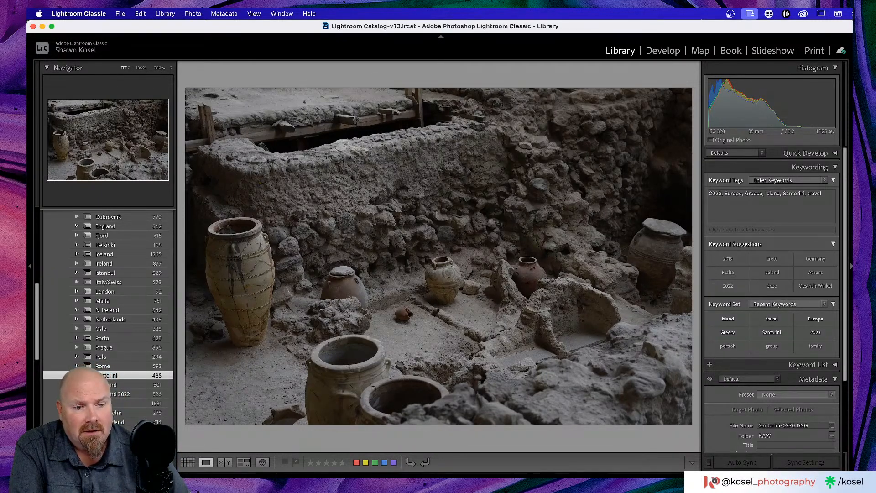
key(Right)
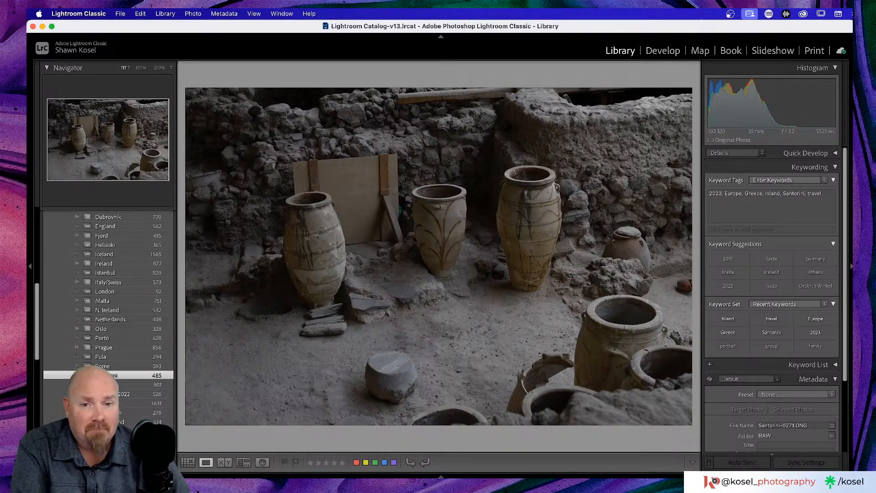
Step: View the vertical ruins shots Santorini-0272 and Santorini-0273, inspecting the stonework in Santorini-0273 at 200% before returning to the full view
key(Right)
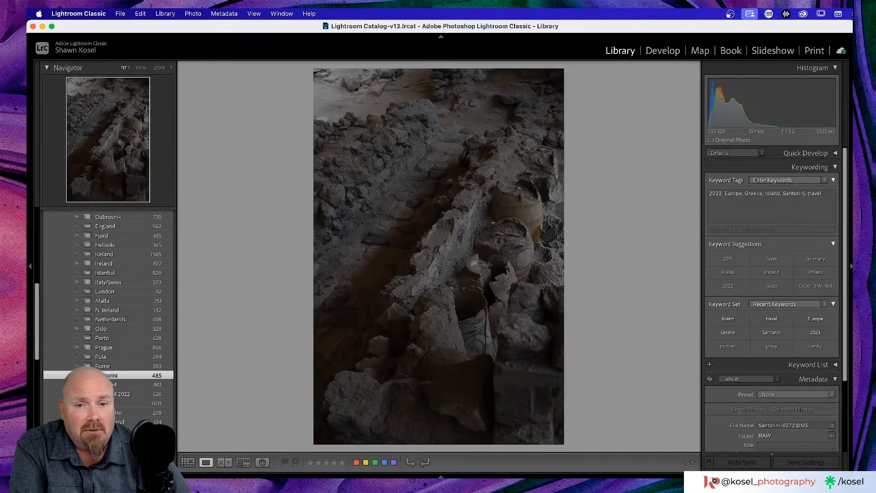
key(Right)
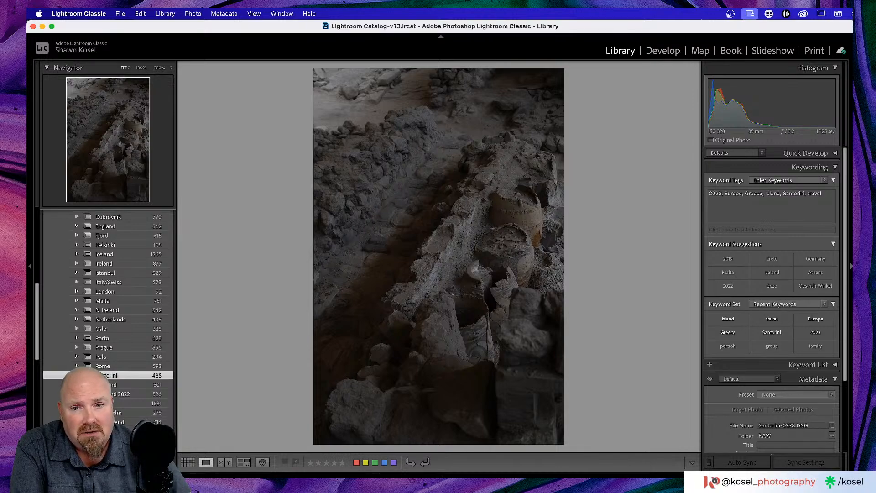
click(390, 229)
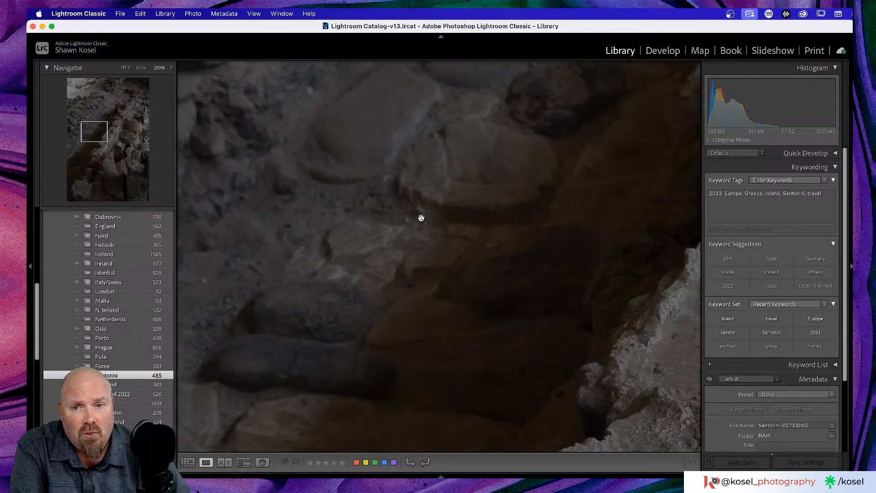
click(474, 229)
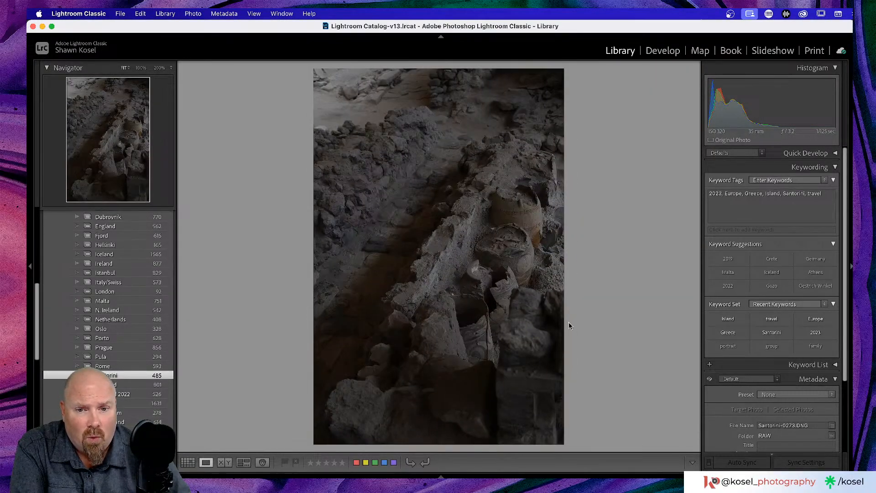
Step: Review the remaining jar and stone wall photos from Santorini-0274 through Santorini-0277
key(Right)
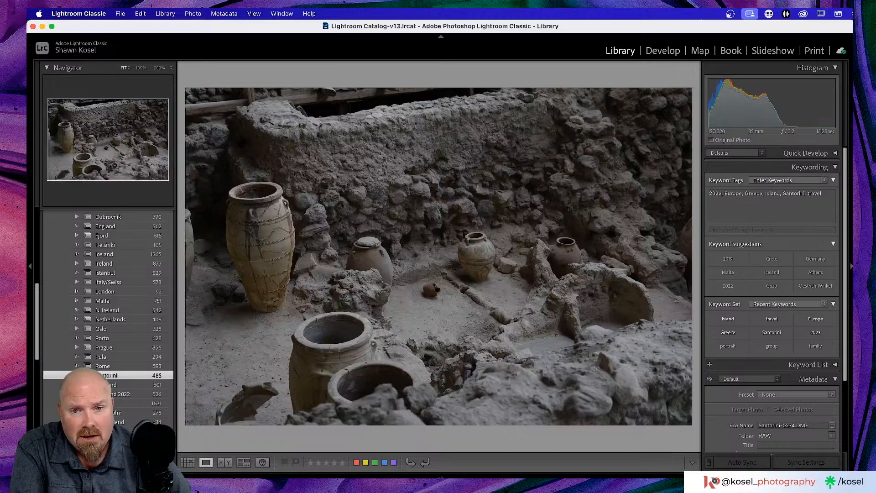
key(Right)
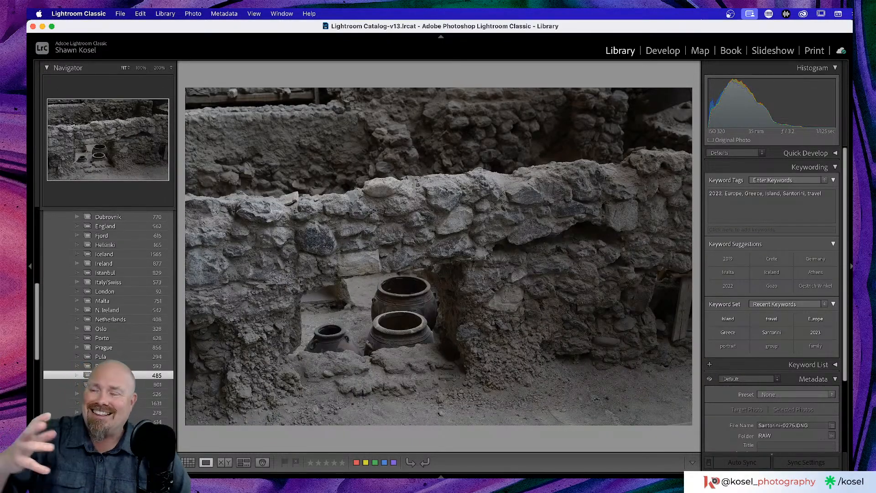
key(Right)
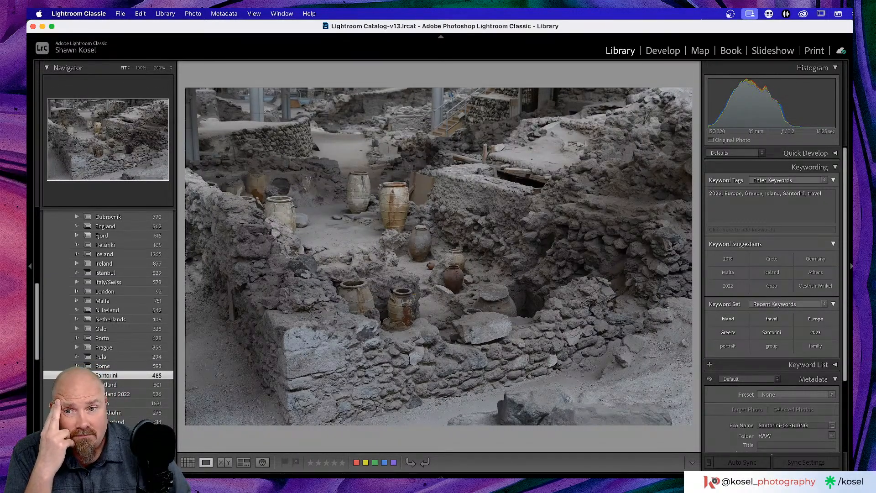
key(Right)
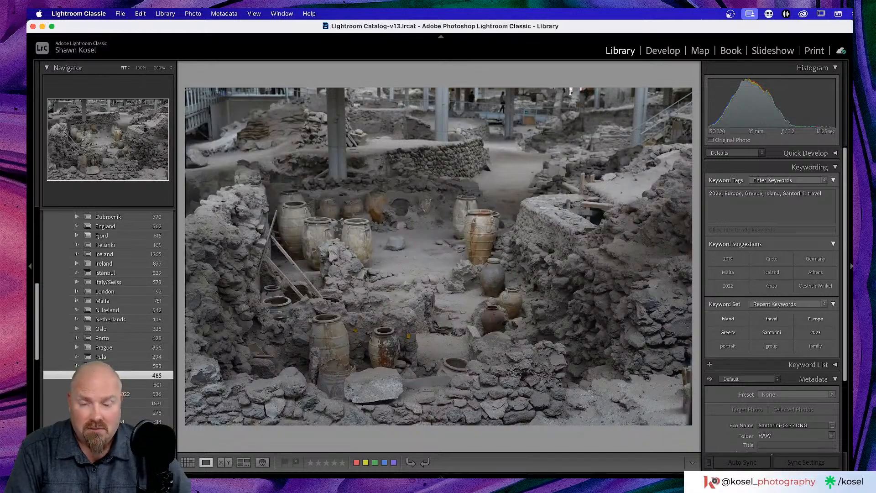
Step: Browse the thumbnail grid past Santorini-0277 and open the wide covered excavation view Santorini-0281 full size
key(g)
scroll(512, 218, down, 3)
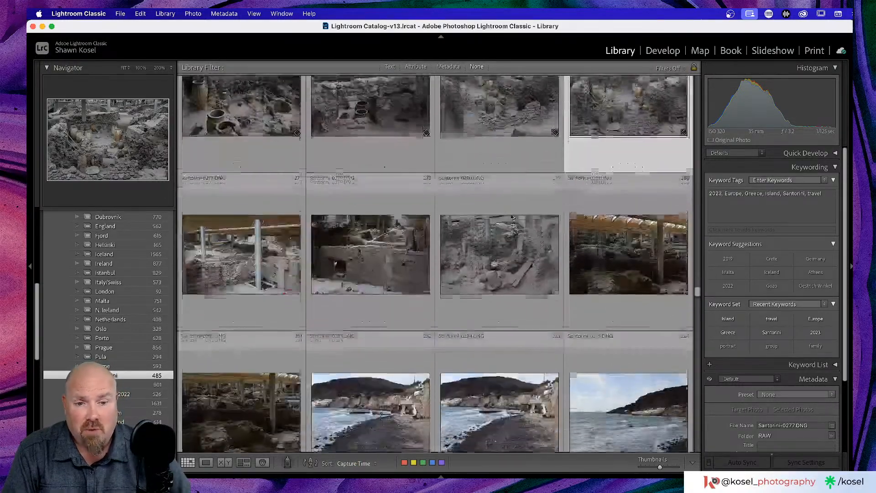
scroll(512, 218, down, 3)
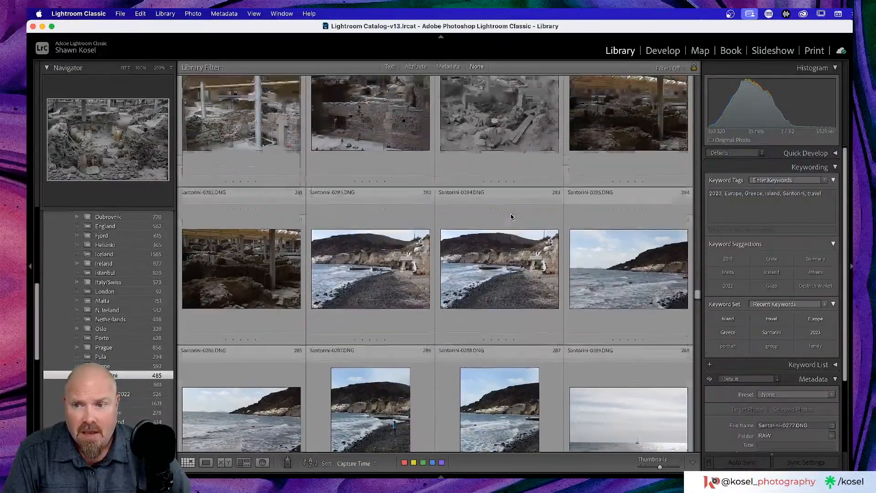
scroll(512, 217, up, 2)
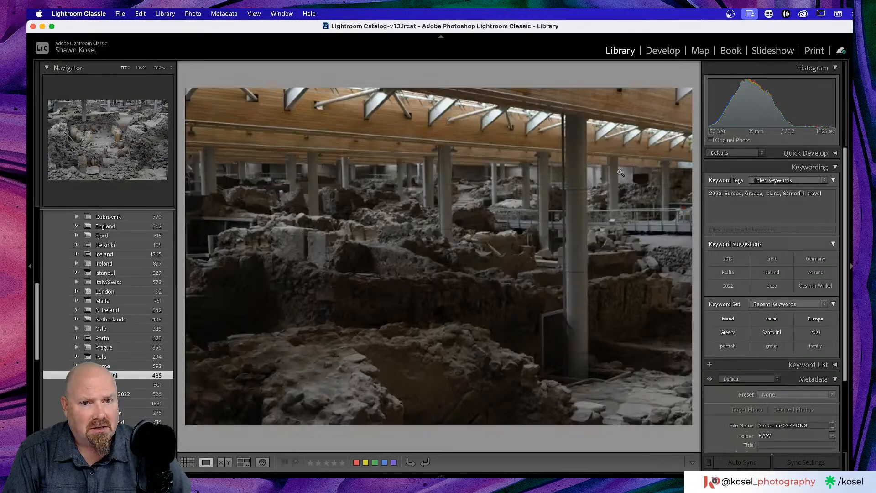
double_click(621, 175)
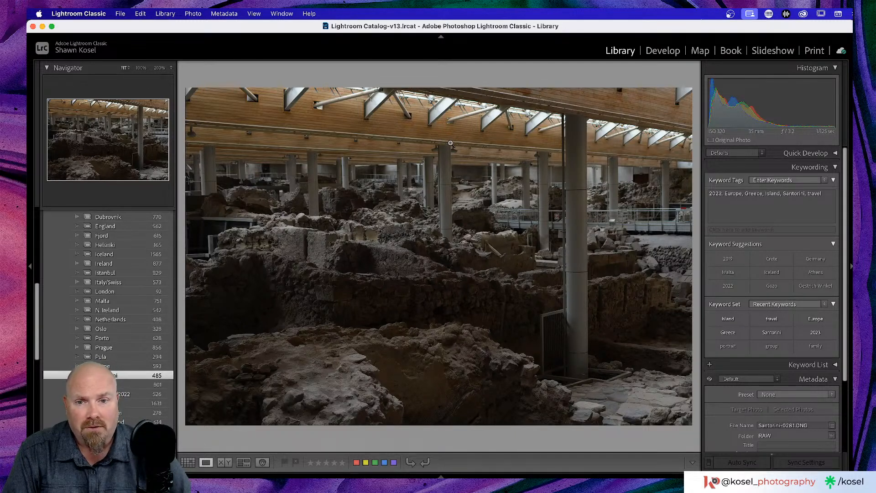
Step: Skip the beach and sea thumbnails in the grid, open the vine photo Santorini-0296 and advance to the woven vine Santorini-0298
key(g)
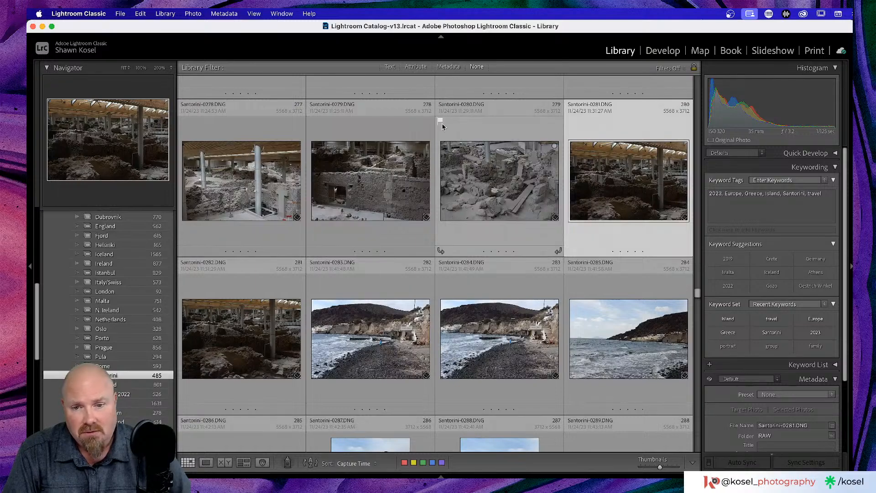
scroll(441, 127, down, 5)
scroll(444, 159, down, 2)
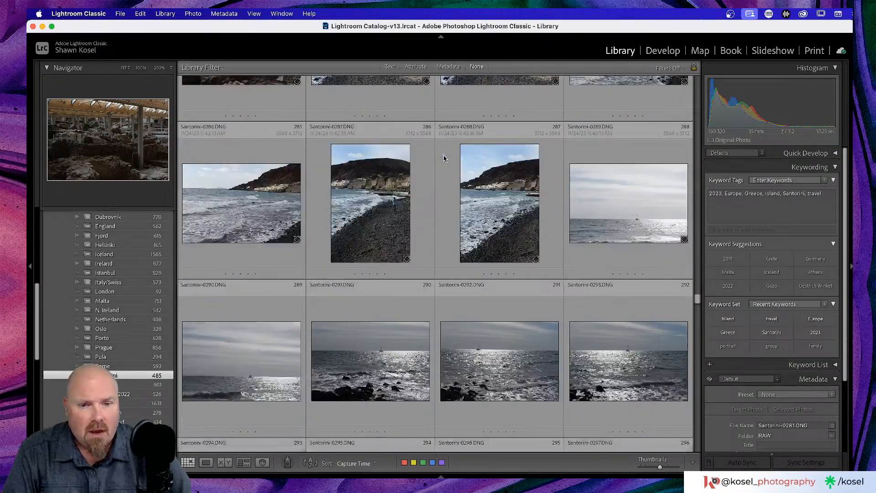
scroll(443, 160, down, 5)
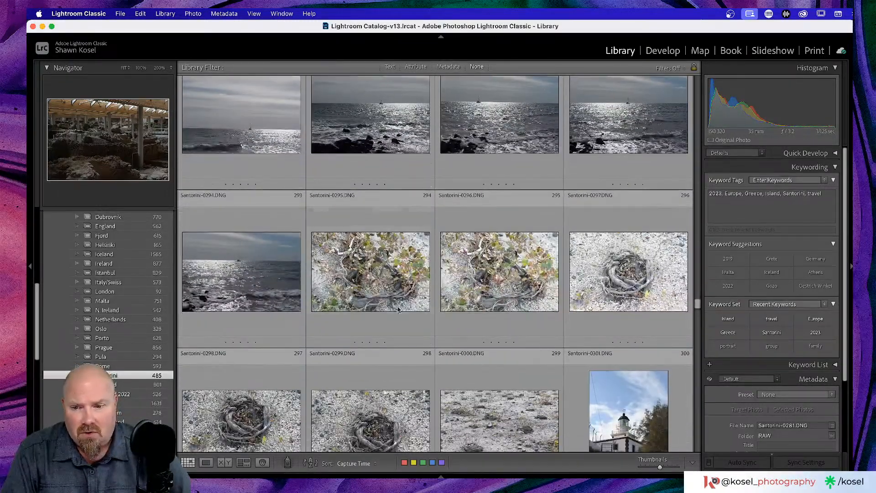
double_click(489, 263)
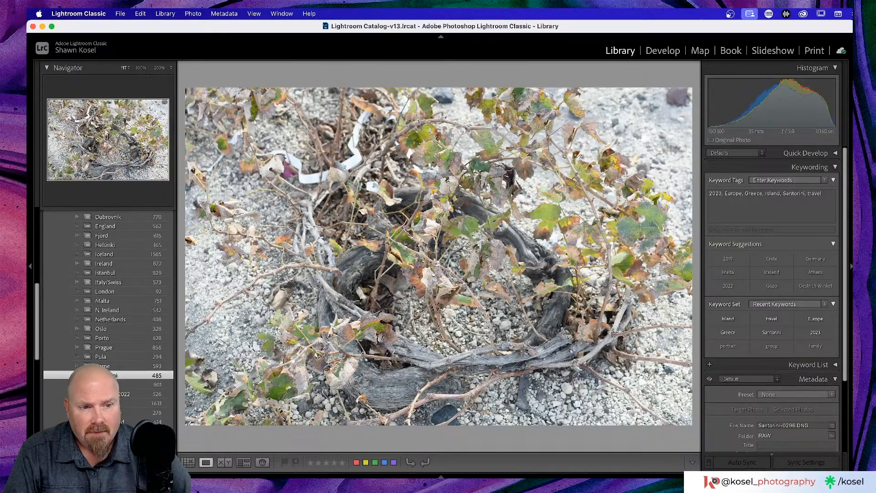
key(Right)
key(Right)
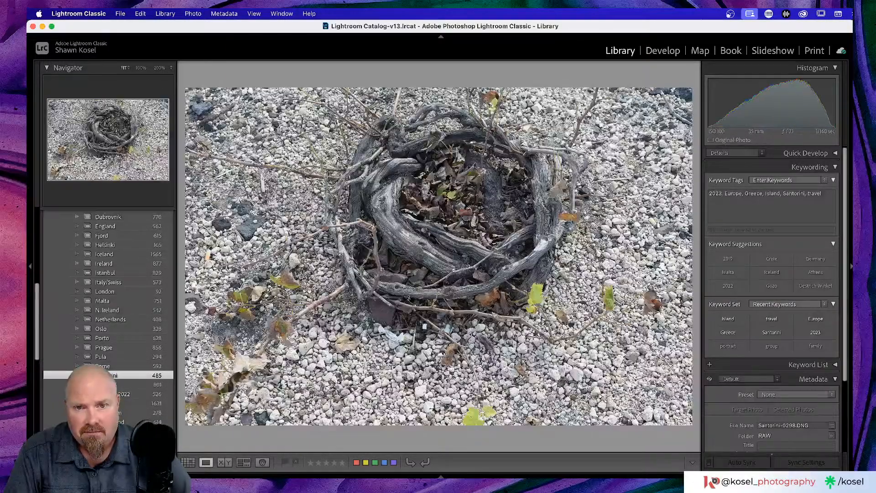
Step: Return to the thumbnail grid and open the coastal cliff photo Santorini-0304 full size
key(g)
scroll(510, 196, down, 5)
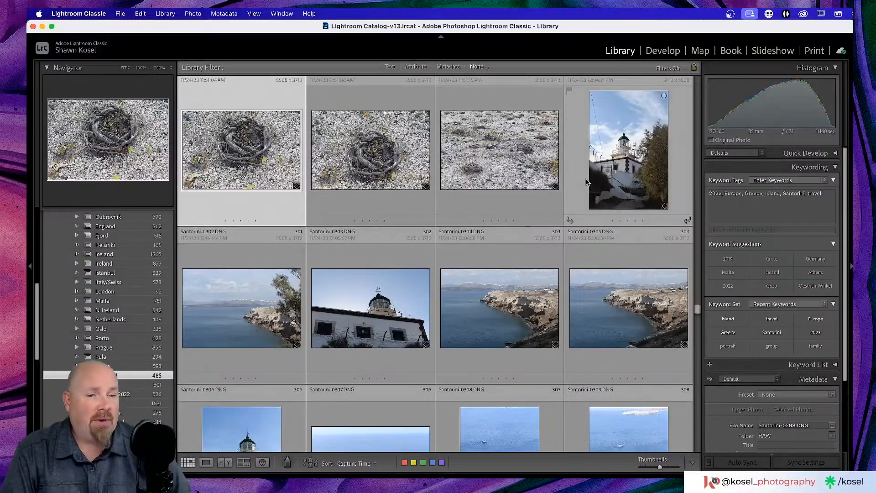
double_click(504, 292)
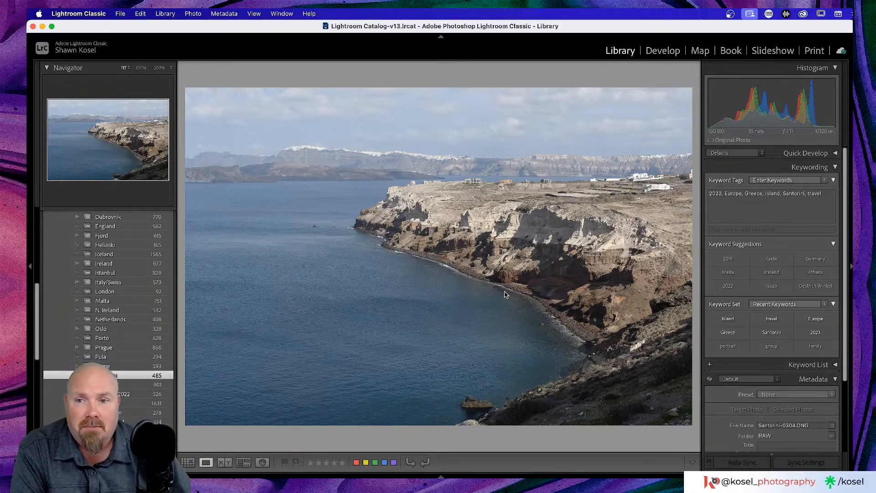
Step: Inspect the white buildings on the distant ridge in Santorini-0304 at 200% twice, and advance to the following coastline photo
click(282, 149)
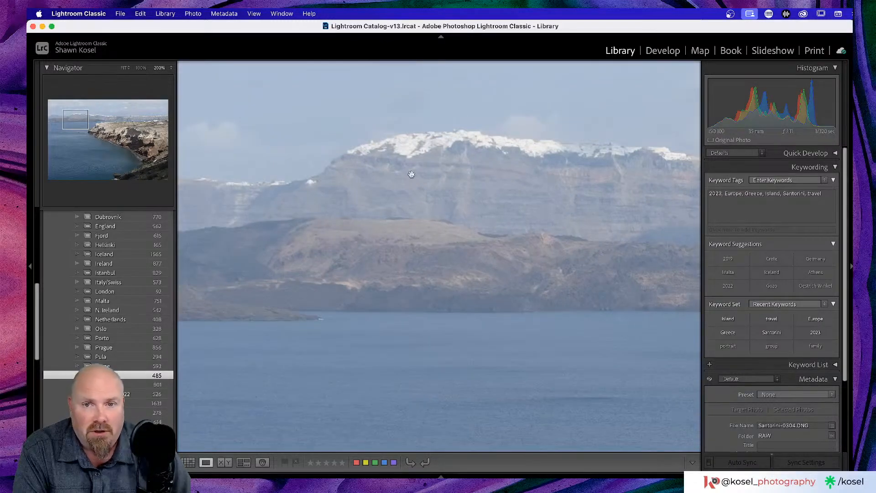
click(436, 151)
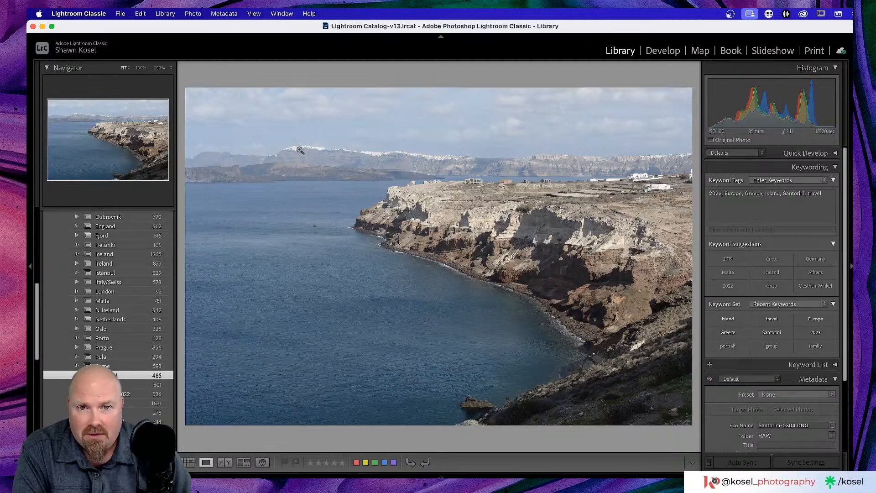
click(281, 149)
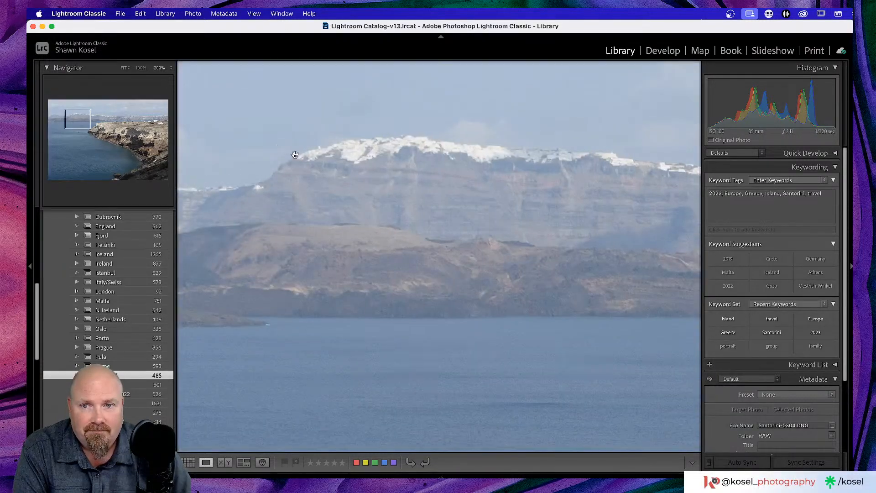
click(318, 151)
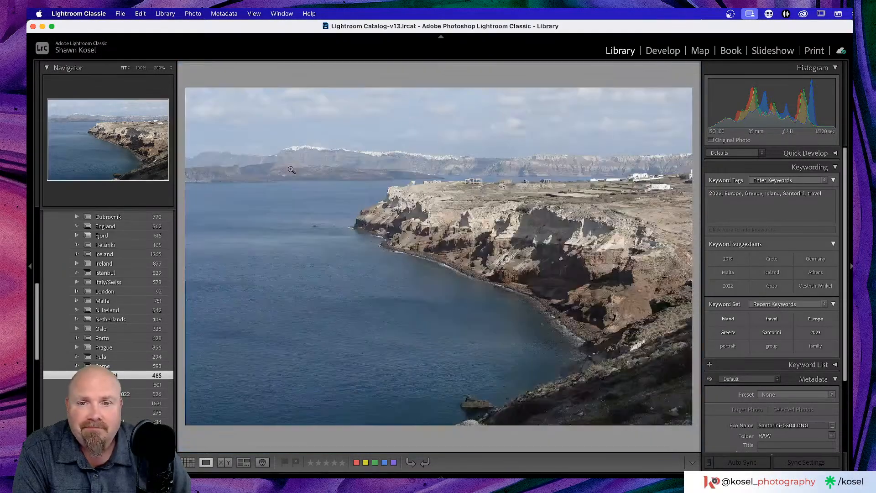
key(Right)
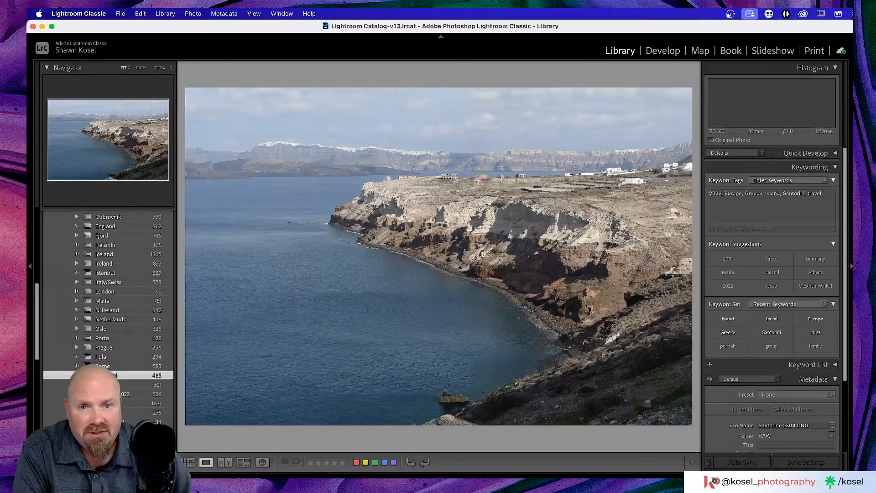
Step: Advance past the lighthouse Santorini-0306 and the boat shots to the rocky coast photo Santorini-0313
key(Right)
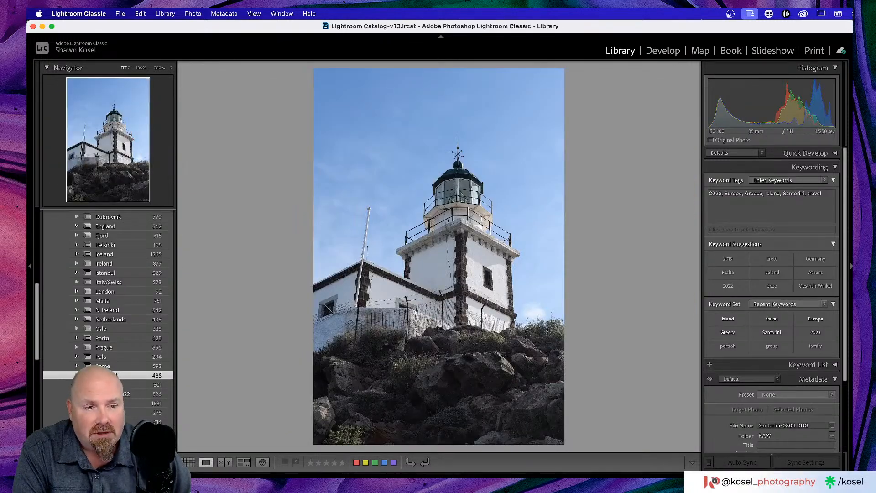
key(Right)
key(Right)
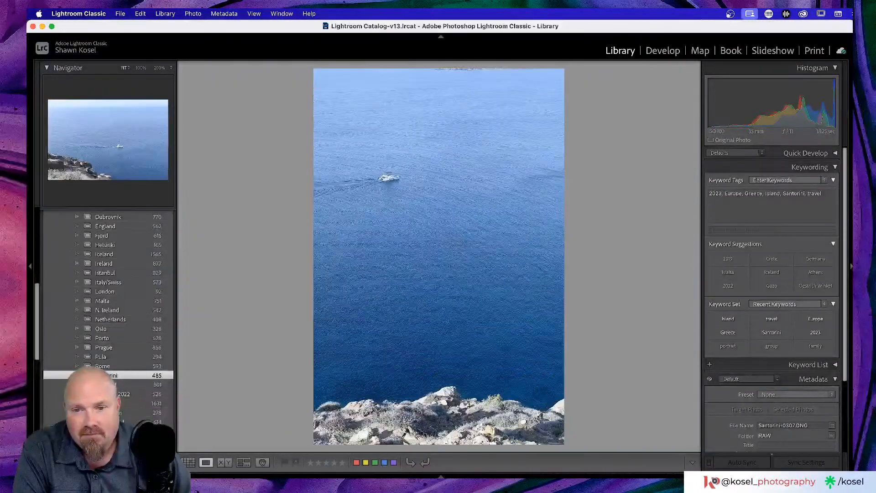
key(Right)
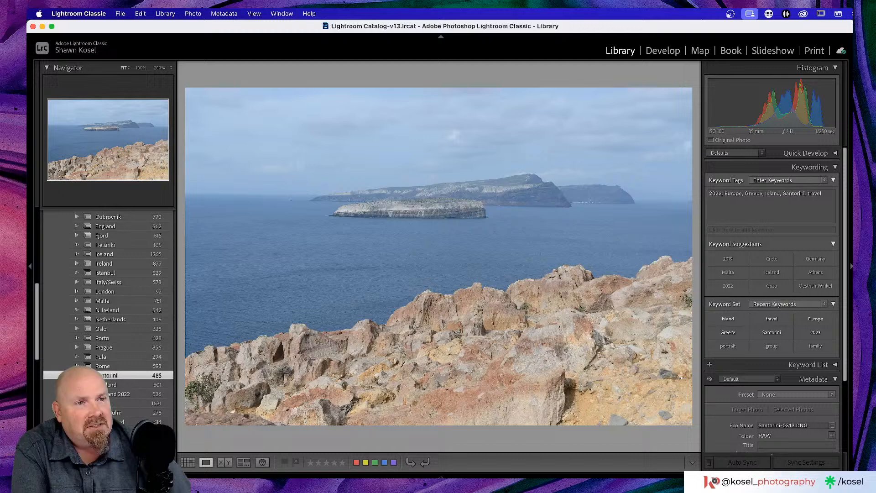
Step: Switch to the Adobe Live chat window in Google Chrome, show it over the photo and move it off the screen
key(super+Tab)
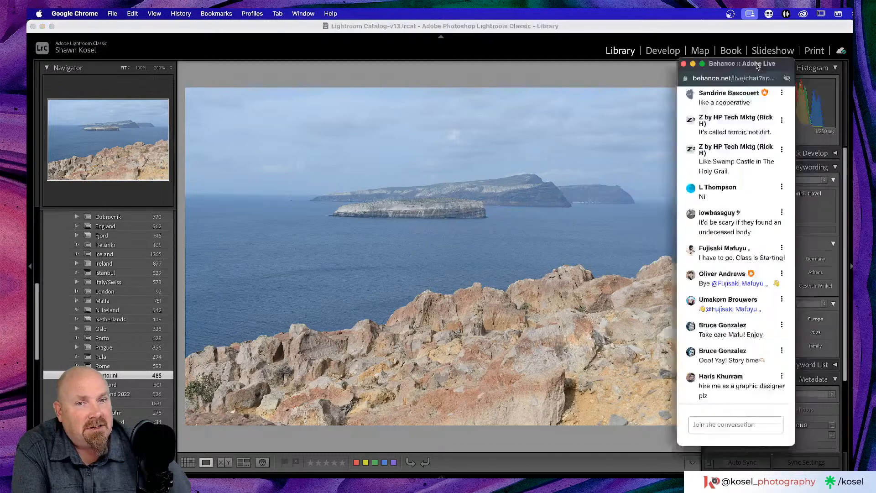
drag(739, 64, 526, 32)
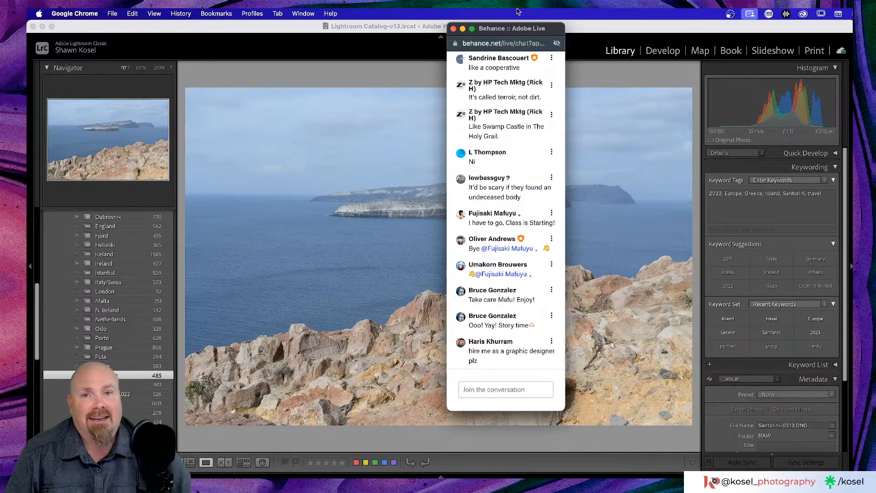
drag(510, 35, 875, 60)
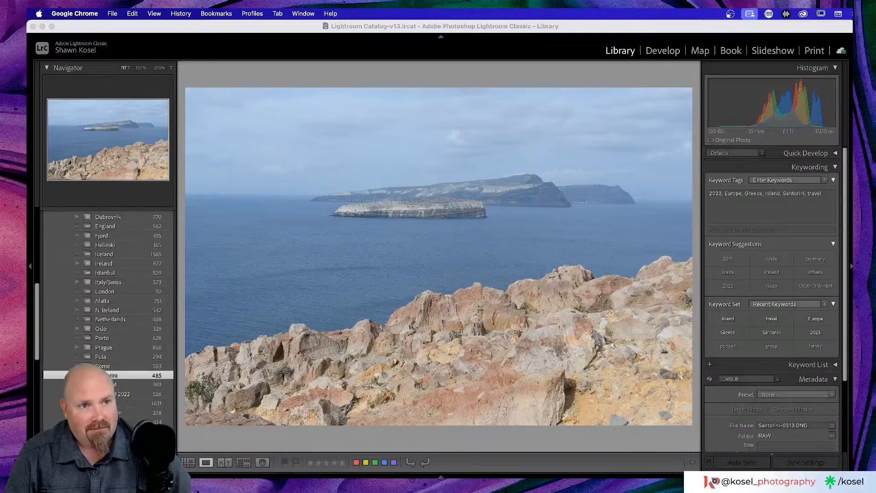
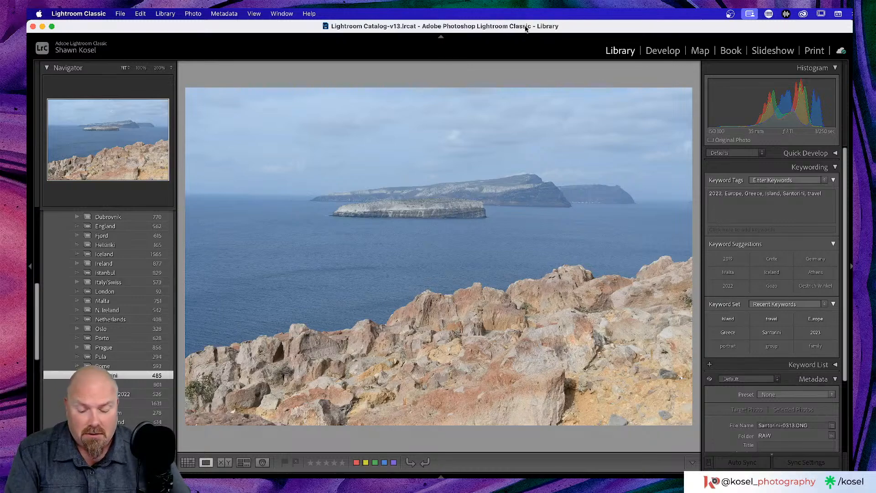
Step: Return to the thumbnail grid, skip the wine glass photos and open the cliff and cloud photo Santorini-0319 full size
key(g)
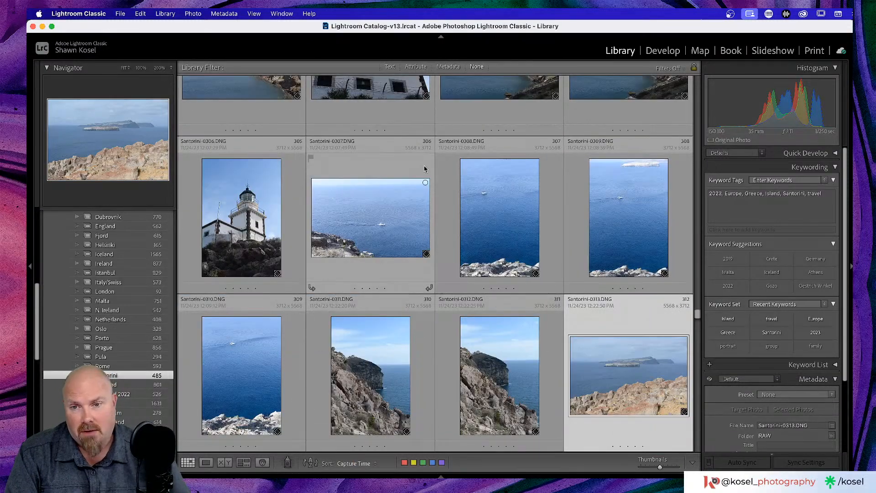
scroll(412, 209, down, 3)
scroll(412, 210, down, 3)
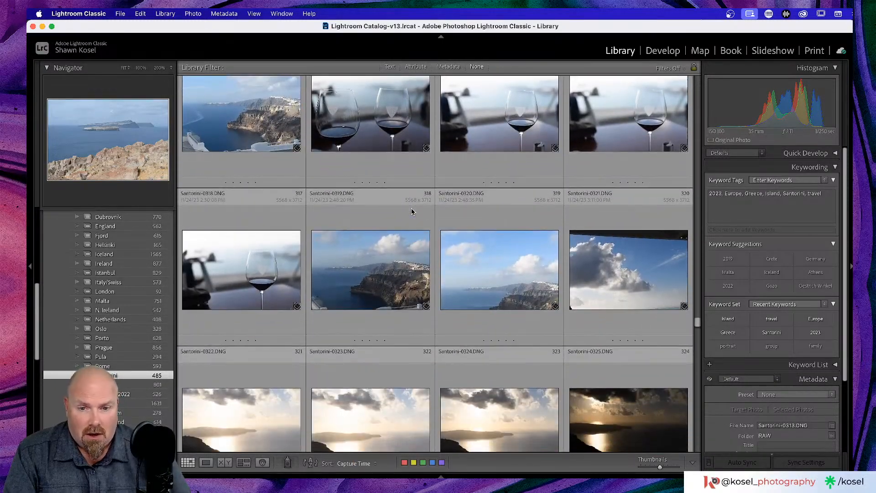
scroll(412, 211, down, 2)
double_click(412, 210)
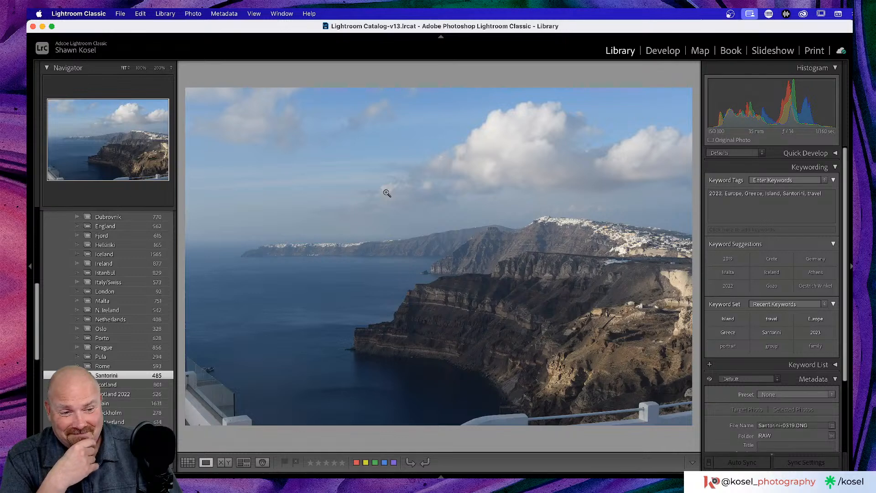
Step: Compare Santorini-0319 with the following photo and advance through the bright sun shot Santorini-0322 to the dark sunset Santorini-0325
key(Right)
key(Left)
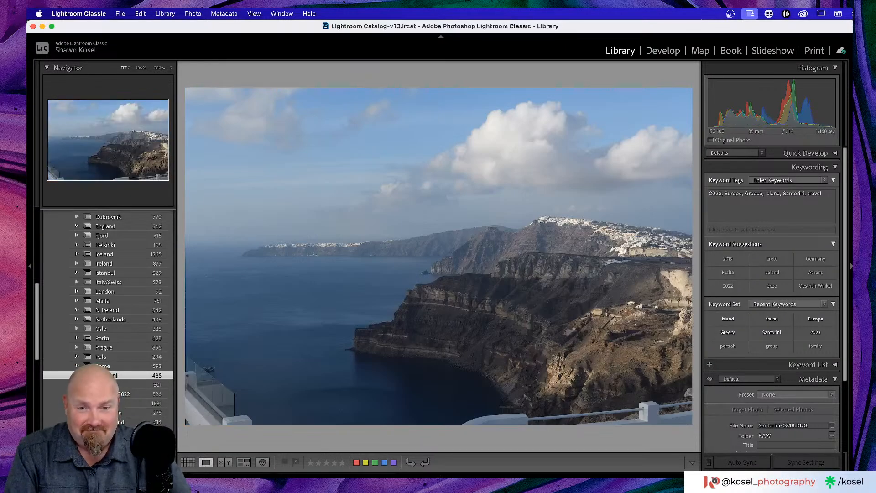
key(Right)
key(Right)
key(Right)
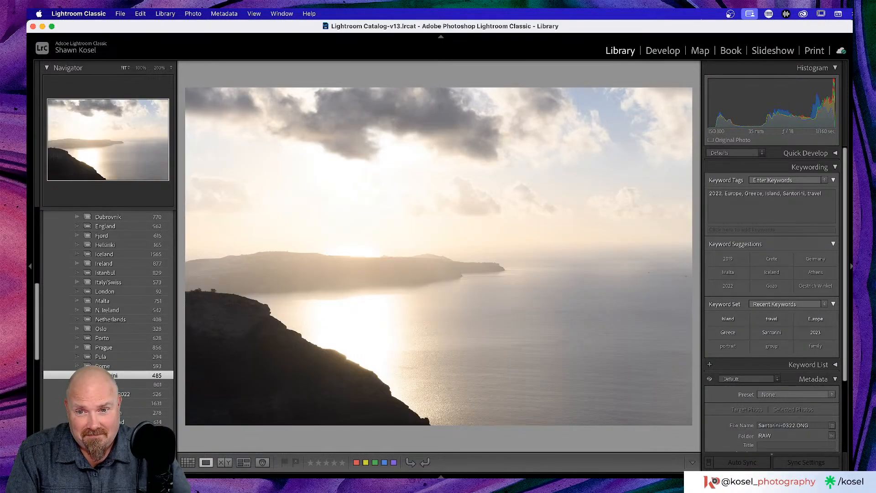
key(Right)
key(Right)
key(Right)
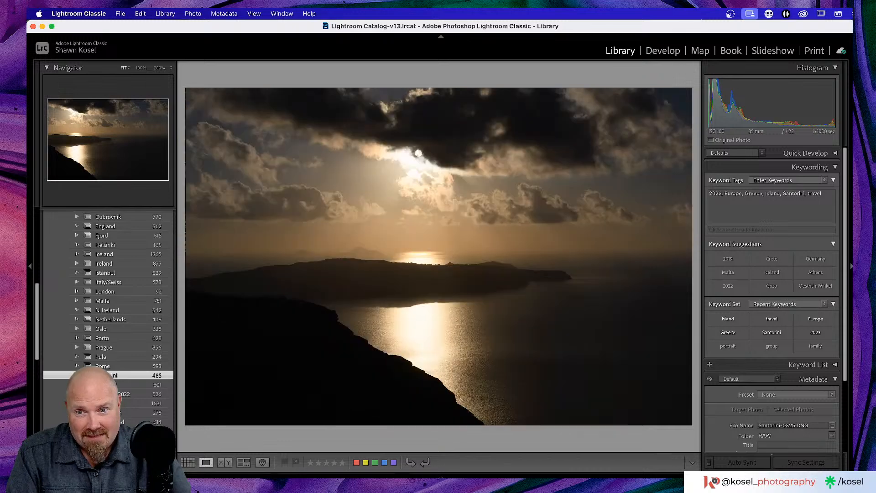
Step: Compare the sunset Santorini-0326 with the next photo, rate Santorini-0326 three stars and advance to the following shots
key(Right)
key(Right)
key(Left)
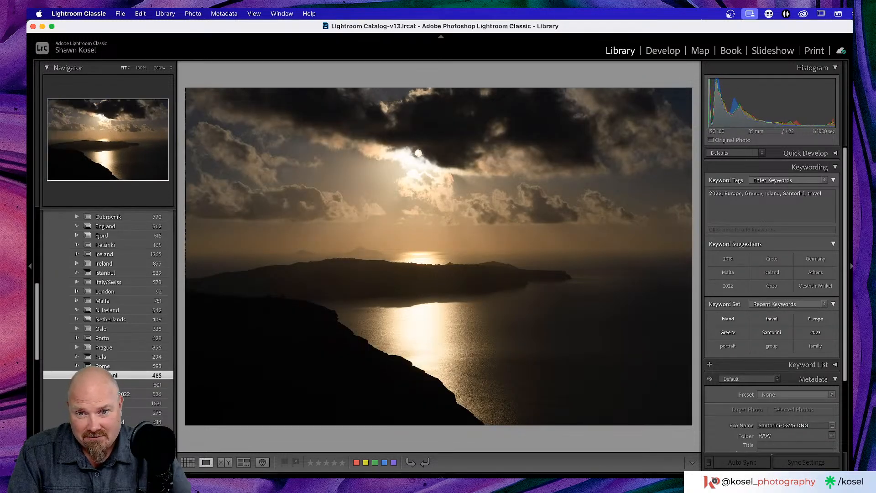
key(Right)
key(Left)
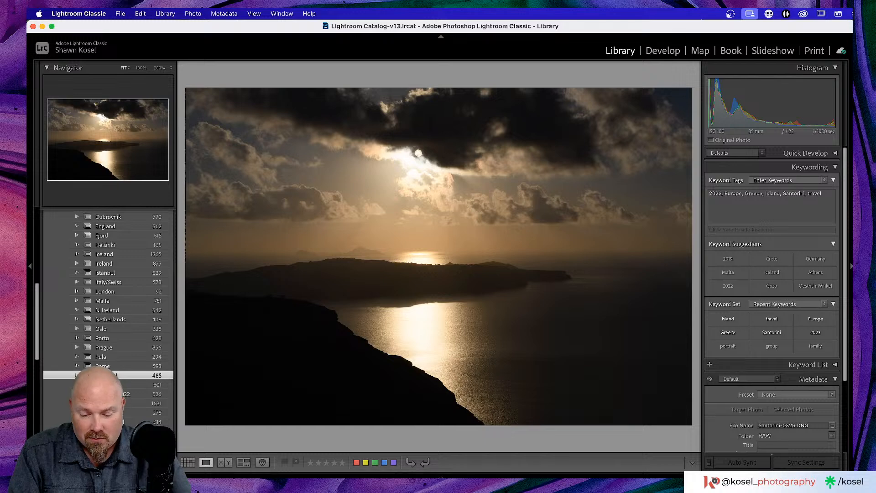
key(3)
key(Right)
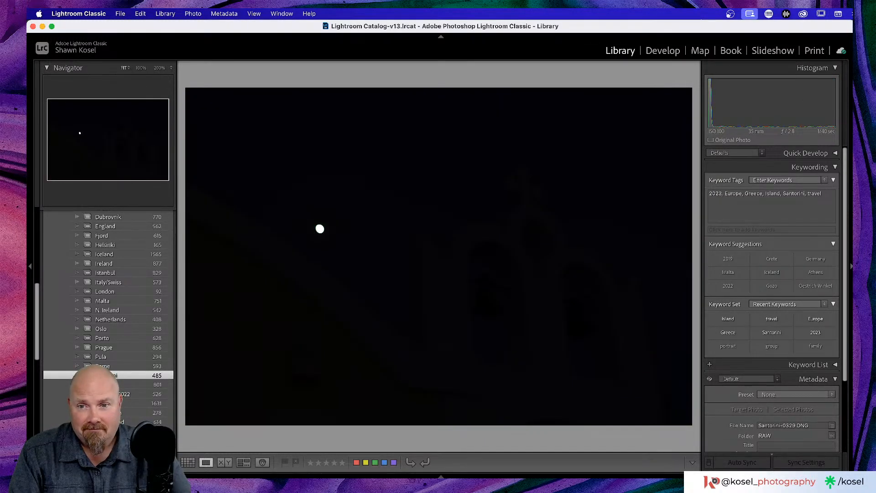
Step: Step through the dusk village view Santorini-0331 and the lit terrace Santorini-0334 to the night church photo Santorini-0336
key(Right)
key(Right)
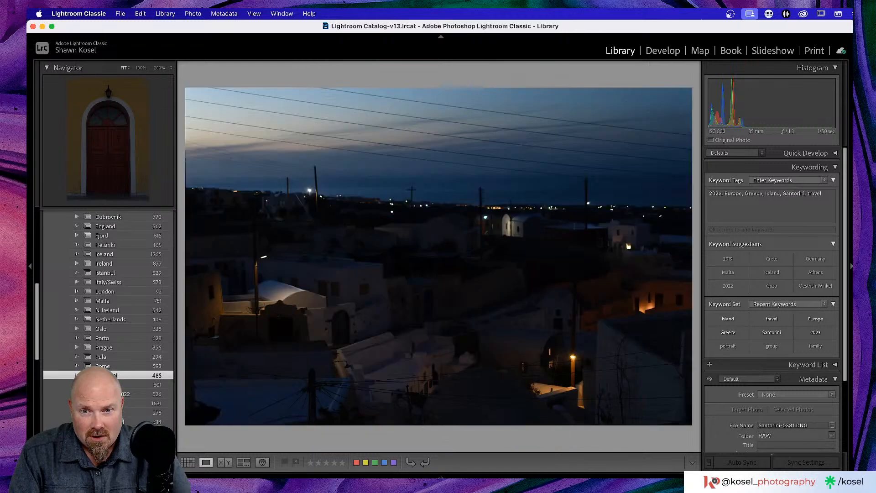
key(Right)
key(Right)
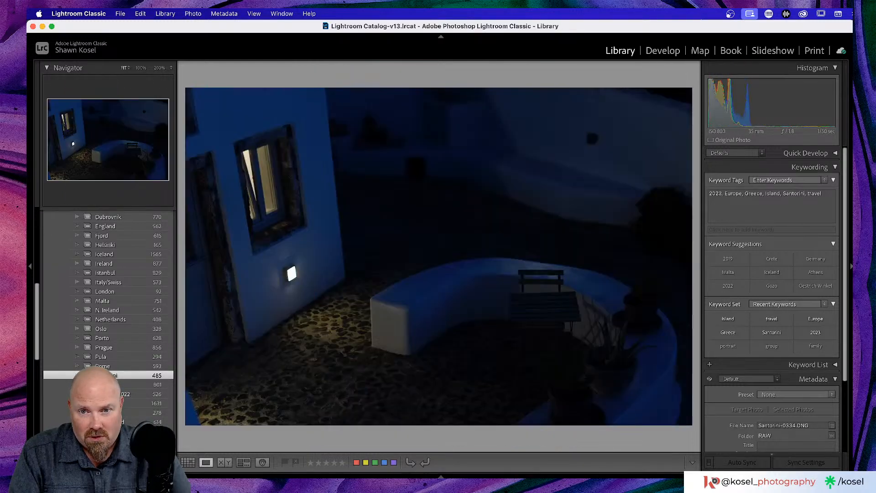
key(Right)
key(Right)
key(Right)
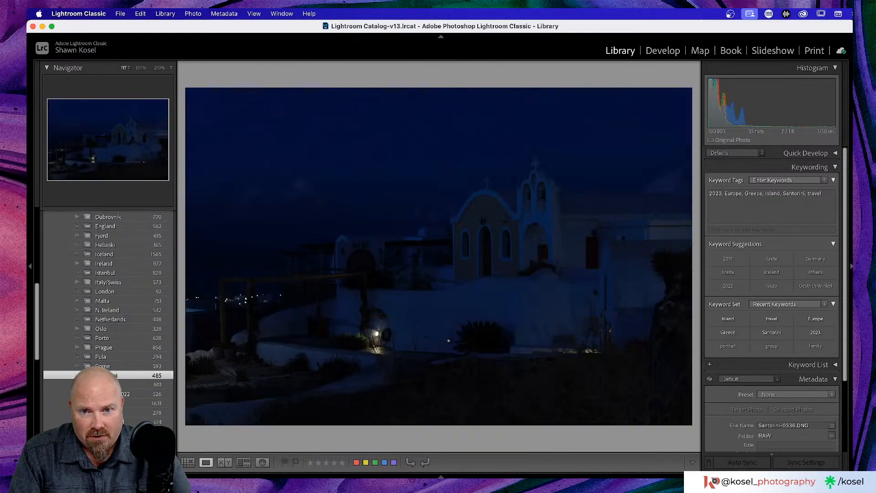
Step: Advance past the remaining night church shots to the daytime hillside photo Santorini-0341
key(Right)
key(Right)
key(Right)
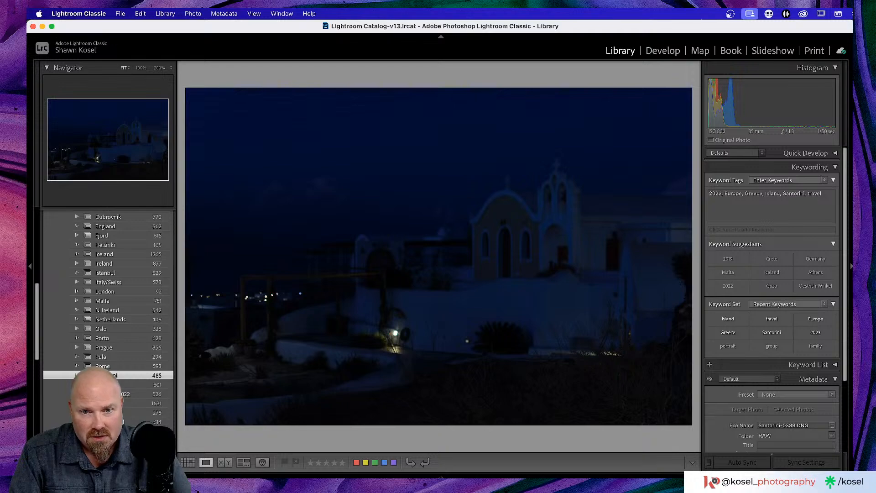
key(Right)
key(Right)
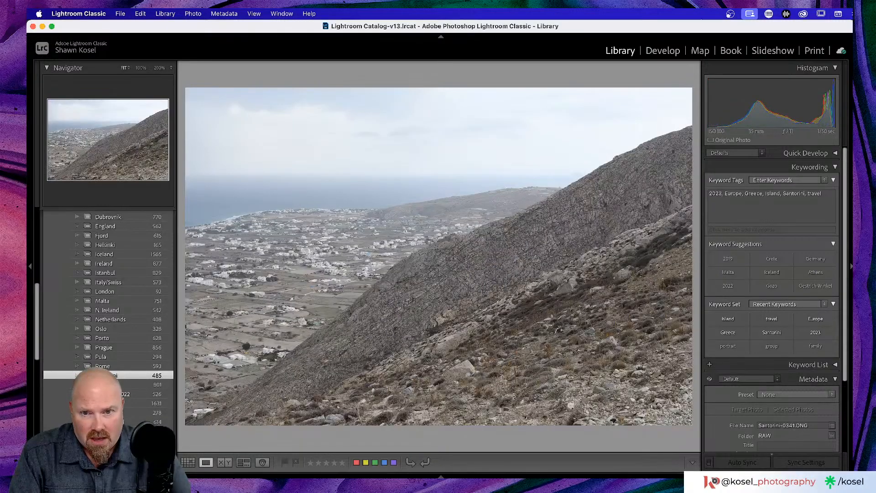
Step: Review the rain over the coast in Santorini-0343 and the hillside building Santorini-0344, and advance to the coastal town photo Santorini-0346
key(Right)
key(Right)
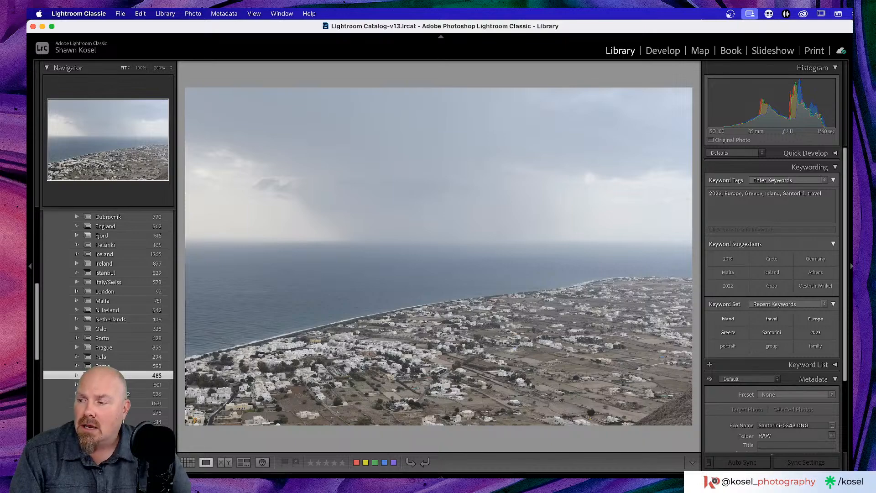
key(Left)
key(Right)
key(Right)
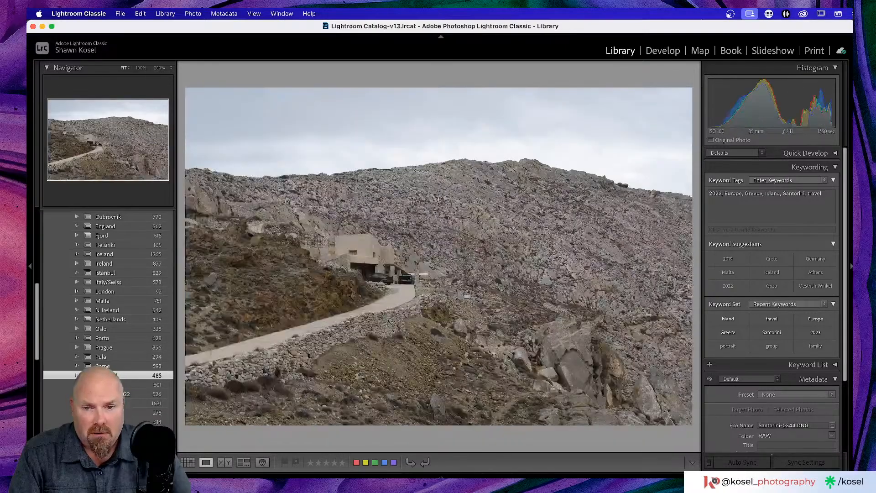
key(Right)
key(Right)
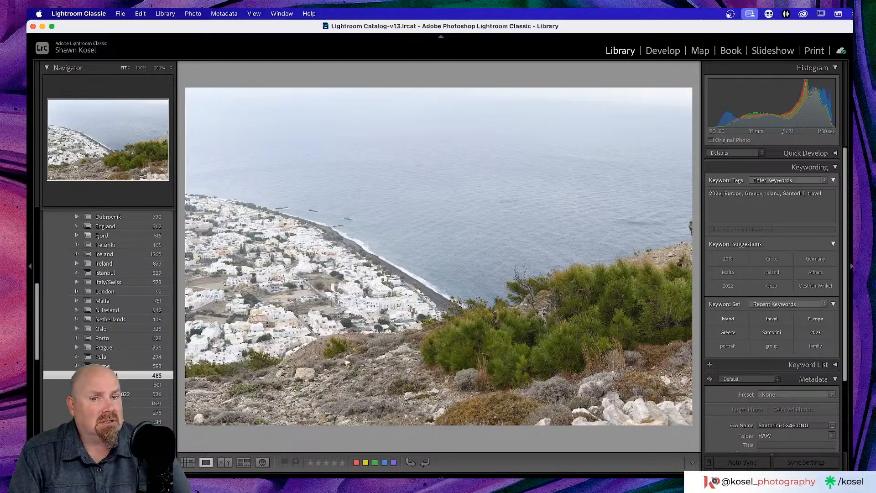
Step: Step through the differently exposed coastal town shots Santorini-0347 to Santorini-0350 and advance to the rocky peak photo Santorini-0351
key(Right)
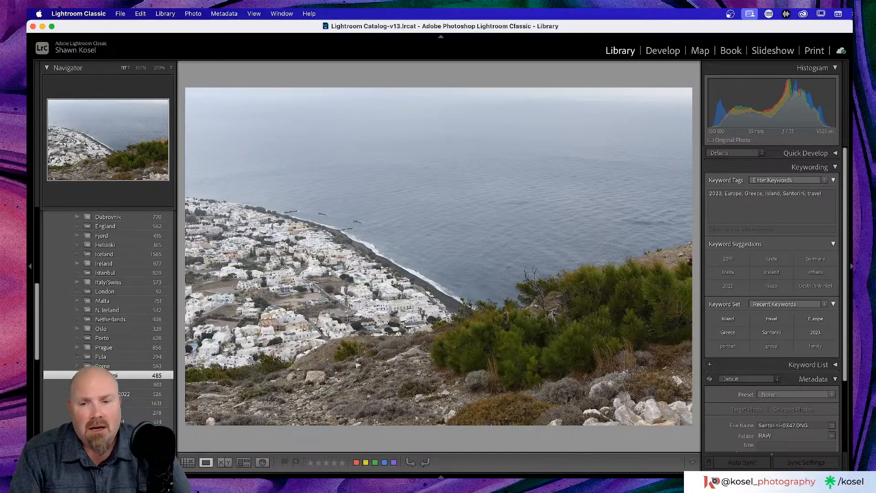
key(Right)
key(Right)
key(Right)
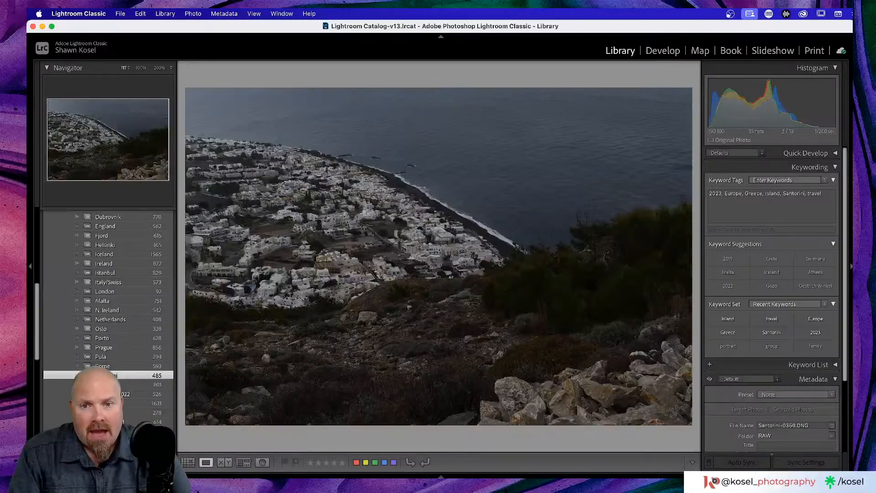
key(Right)
key(Right)
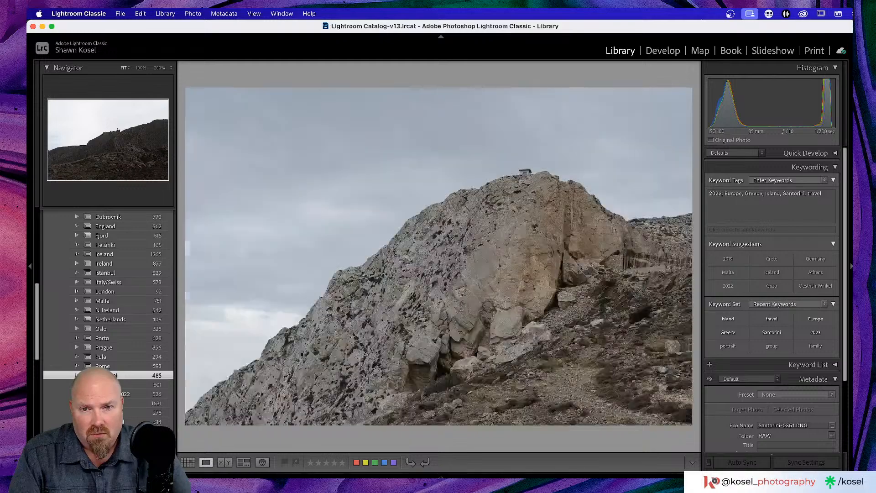
Step: Advance from the rocky peak through the wide town view Santorini-0353 to the brighter town shot Santorini-0356
key(Right)
key(Right)
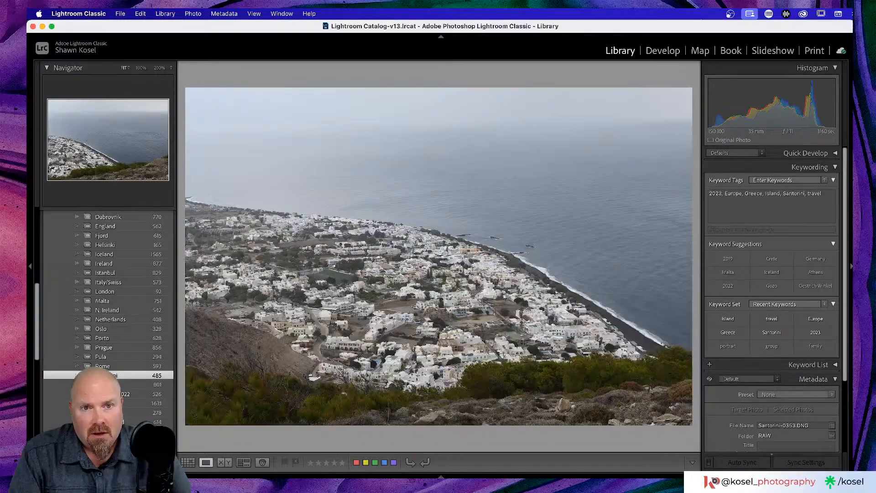
key(Right)
key(Right)
key(Right)
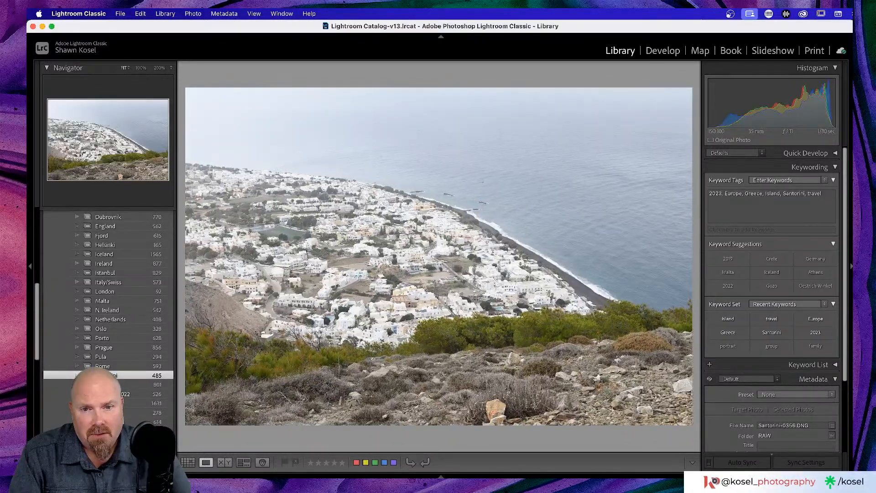
Step: Compare the winding road photos Santorini-0358 and Santorini-0359, and advance past the vertical slope shot Santorini-0360 to Santorini-0361
key(Right)
key(Right)
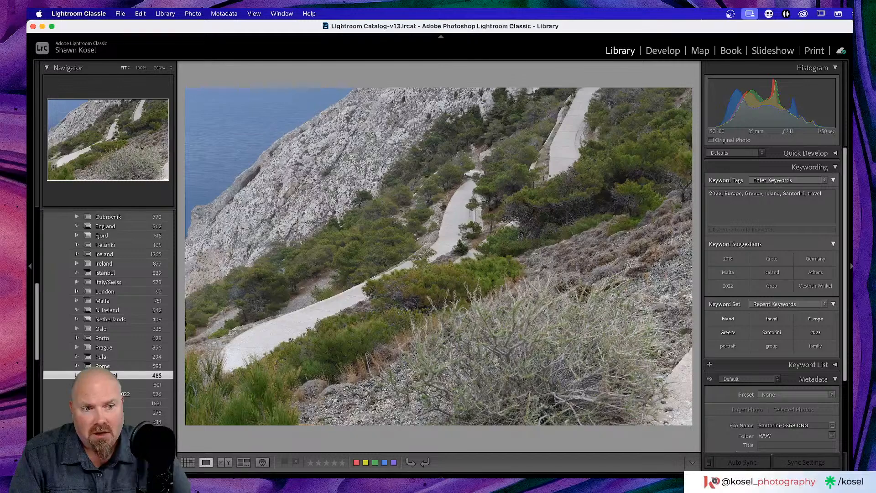
key(Right)
key(Right)
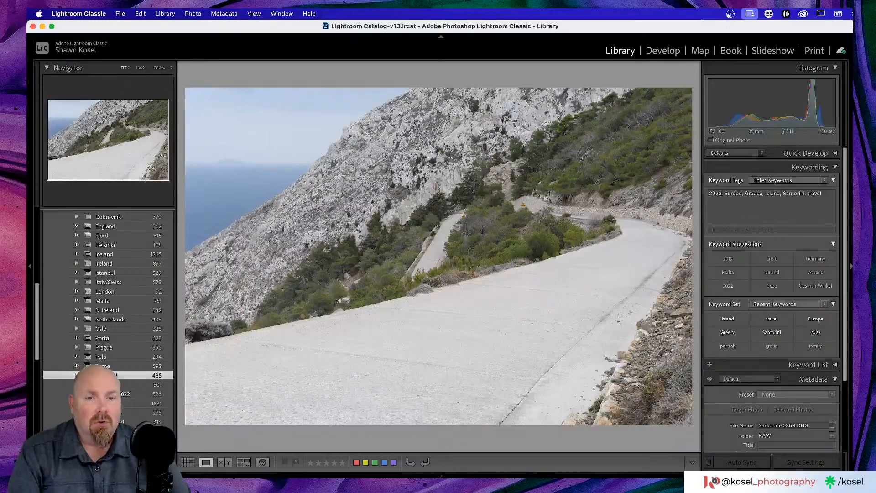
key(Left)
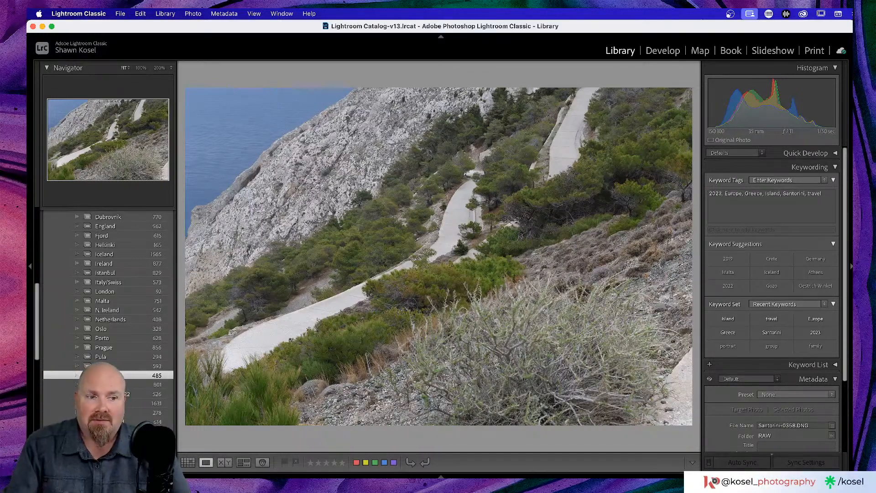
key(Right)
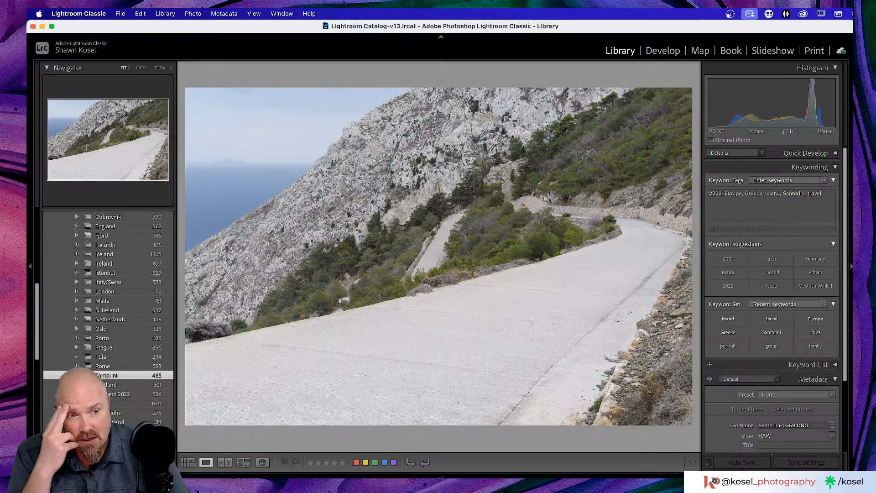
key(Right)
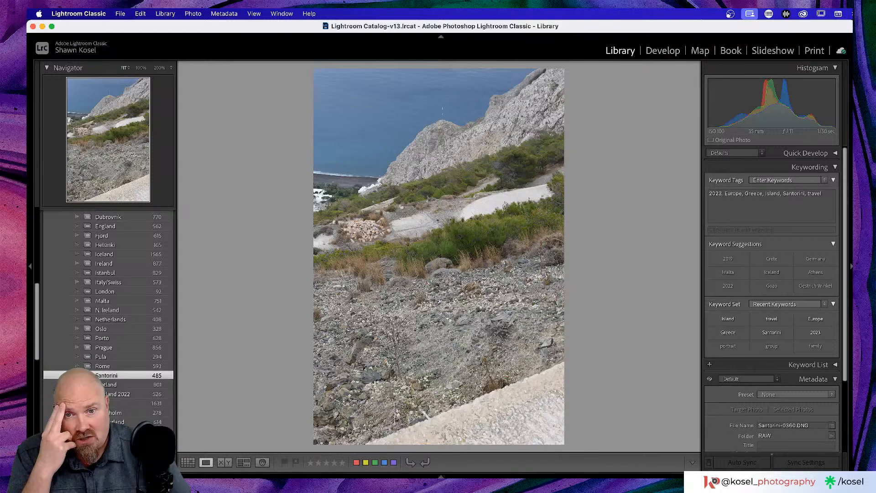
key(Right)
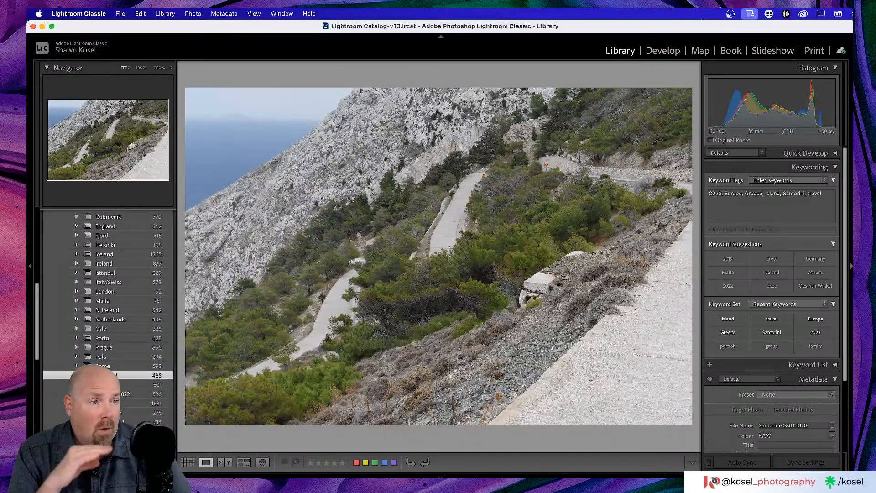
Step: Compare the winding road photo Santorini-0361 with the neighbouring shots Santorini-0362 and Santorini-0360, ending on Santorini-0361
key(Right)
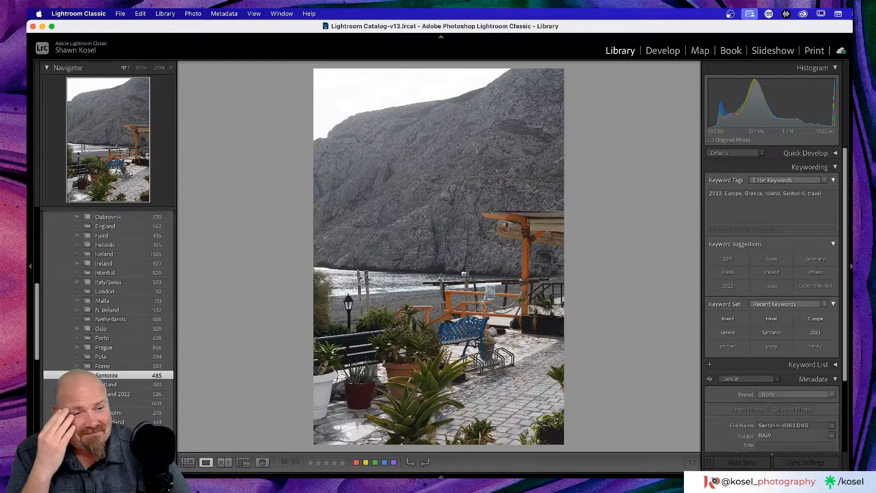
key(Left)
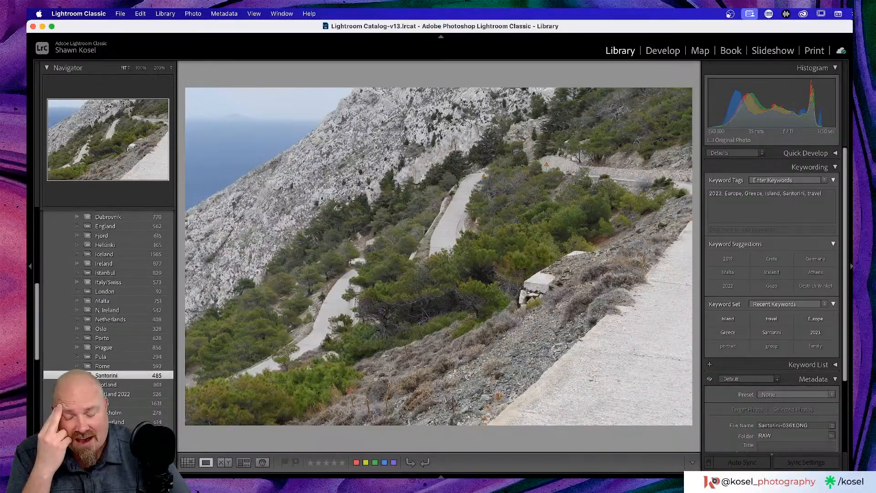
key(Left)
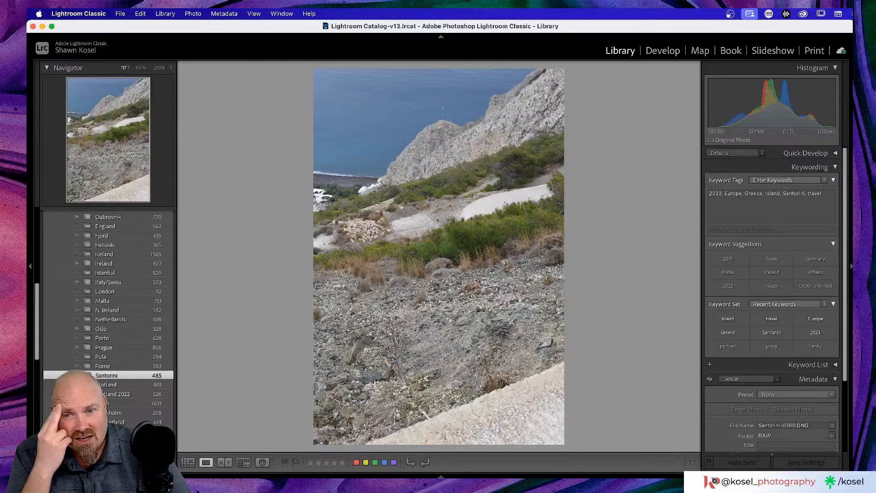
key(Right)
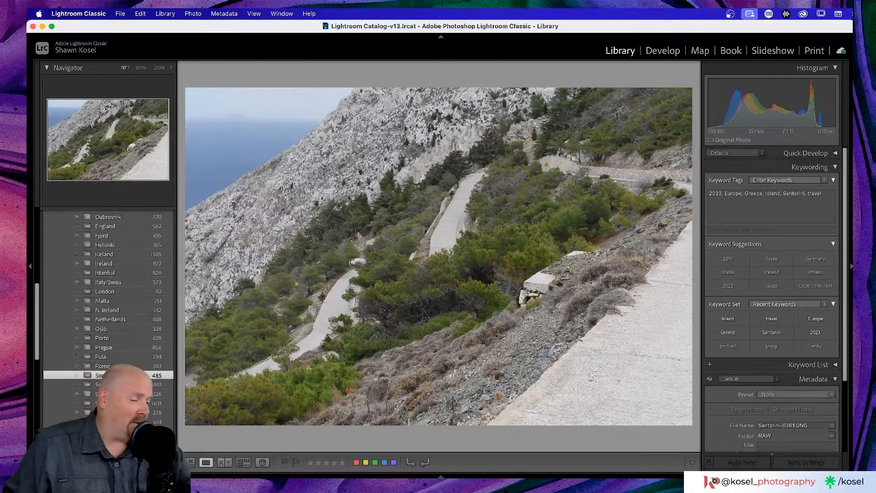
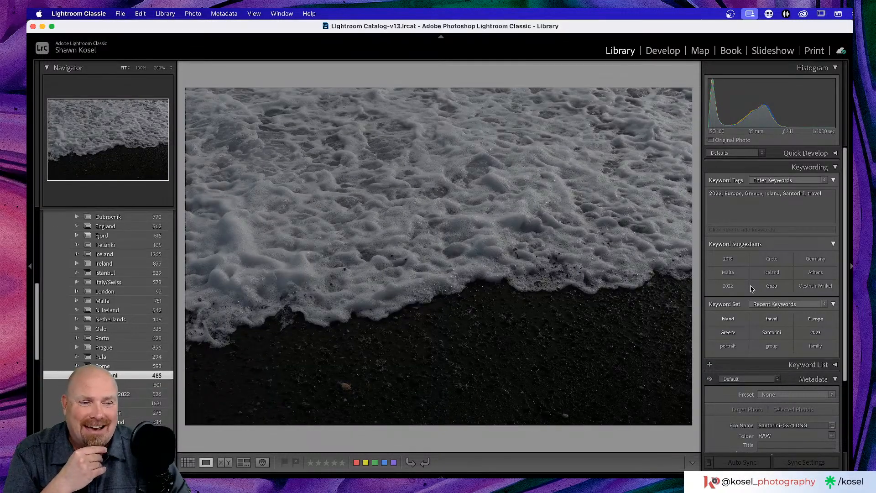
Step: Inspect the dark pebbles in the sea foam of Santorini-0371 at 200%, and return to the full-photo view
click(553, 261)
click(481, 266)
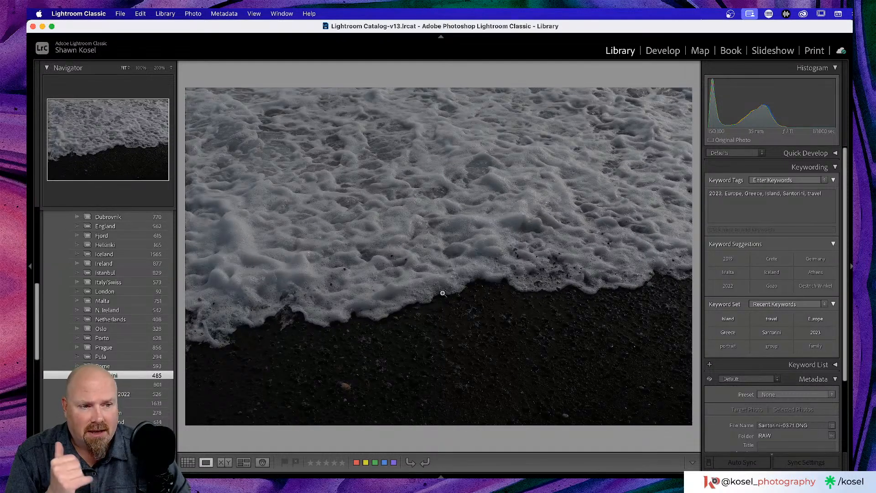
click(557, 265)
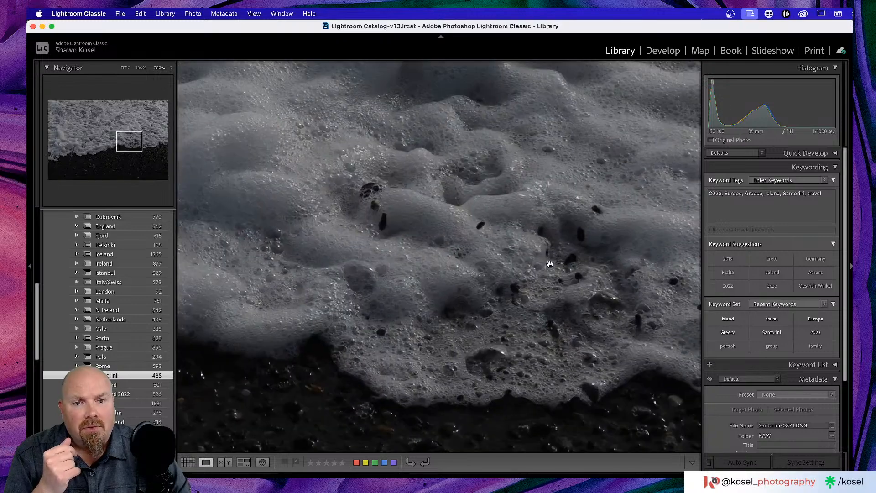
click(541, 238)
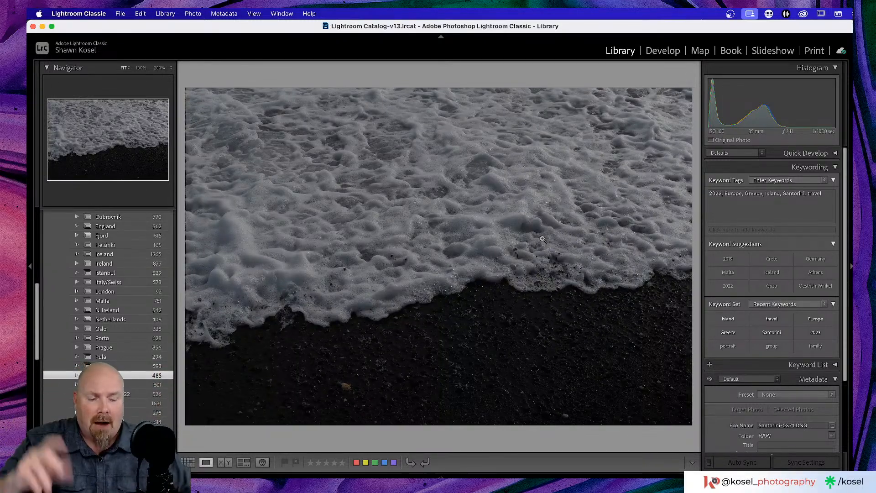
Step: Step through the wave shots from Santorini-0372 to Santorini-0376, and examine the bright foam in Santorini-0376 up close
key(Right)
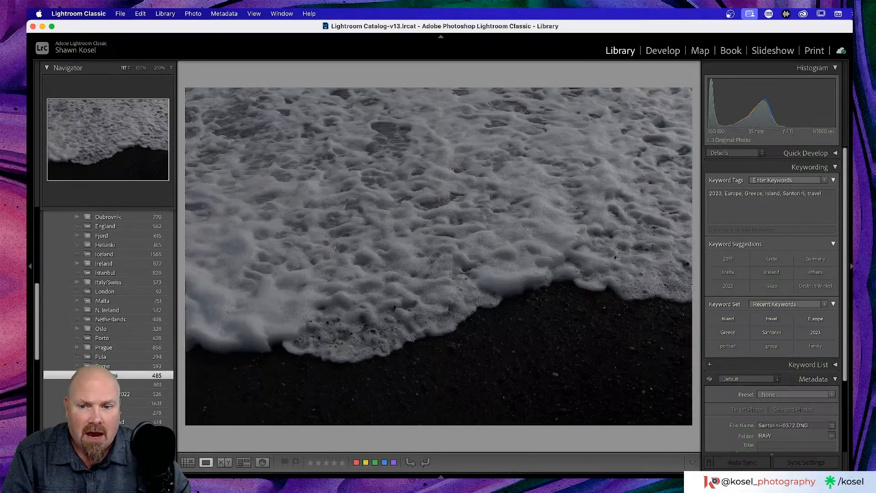
key(Right)
key(Right)
key(Right)
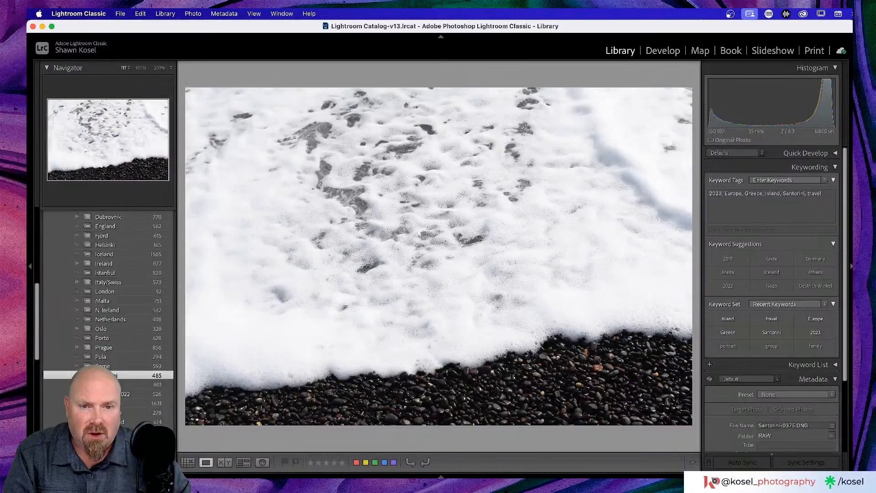
key(Right)
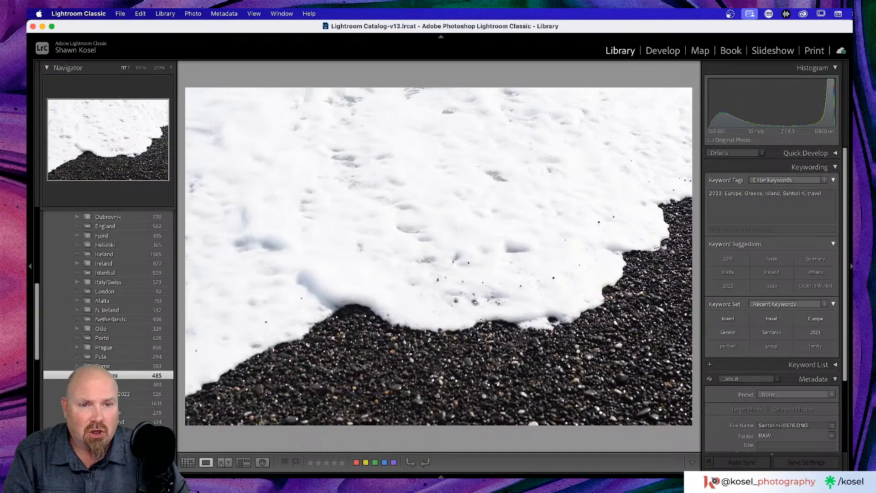
click(606, 242)
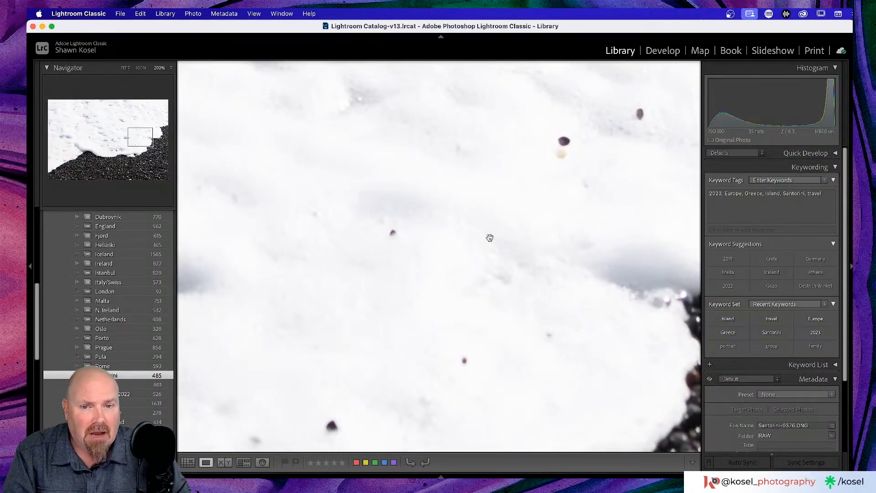
click(516, 244)
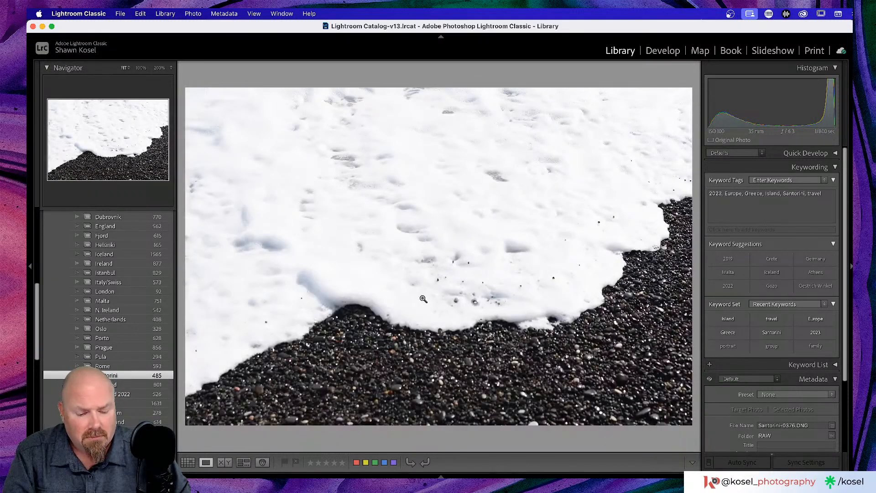
Step: Advance past the thatched umbrellas in Santorini-0380 to Santorini-0382, and examine the reflections in its pool at 200%
key(Right)
key(Right)
key(Right)
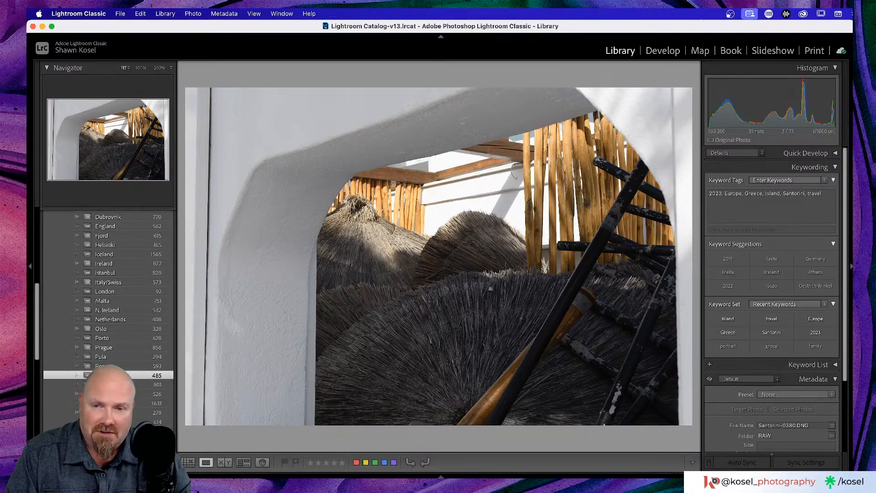
key(Right)
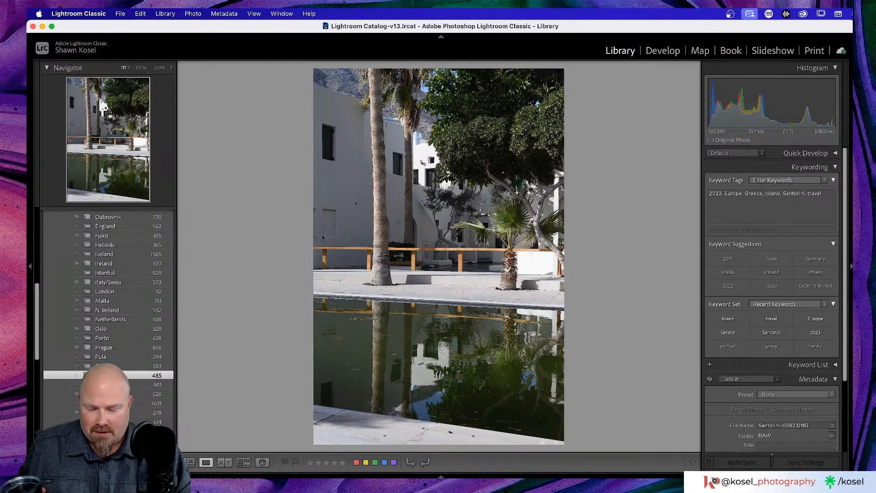
click(422, 344)
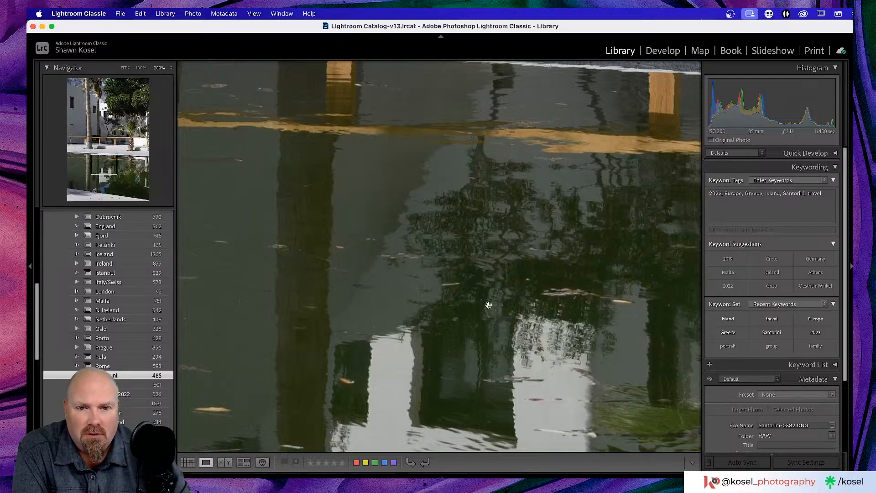
scroll(564, 290, right, 3)
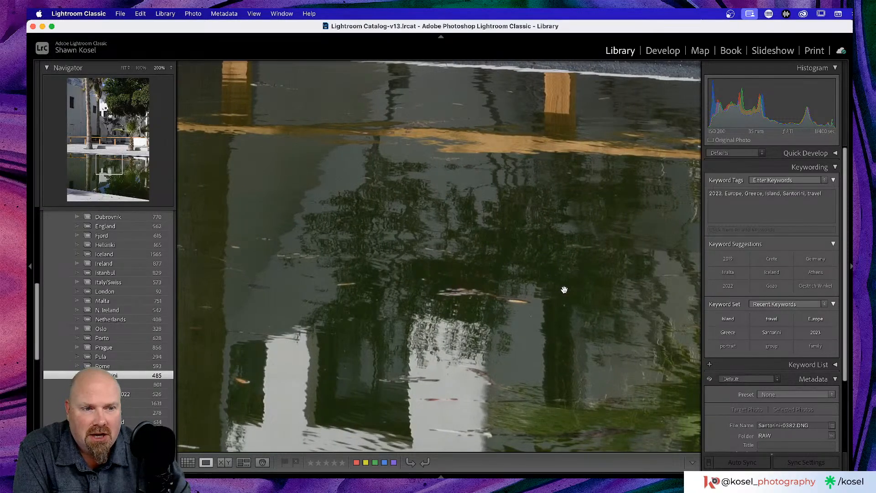
click(564, 289)
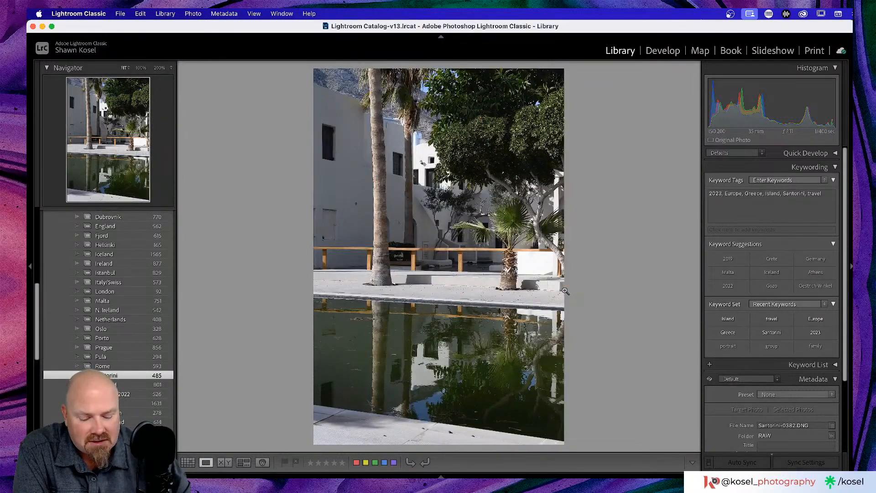
Step: Advance to the shaded courtyard photo Santorini-0383, and examine the blue-tiled pool behind the tree up close
key(Right)
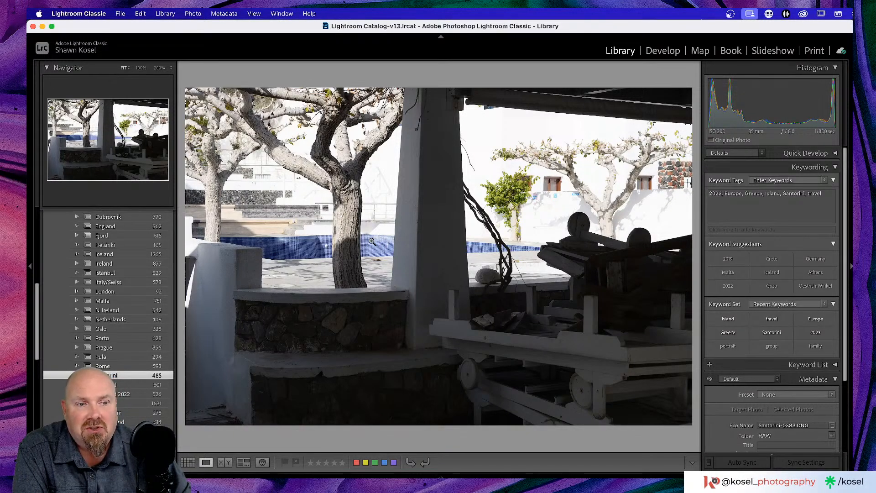
click(398, 246)
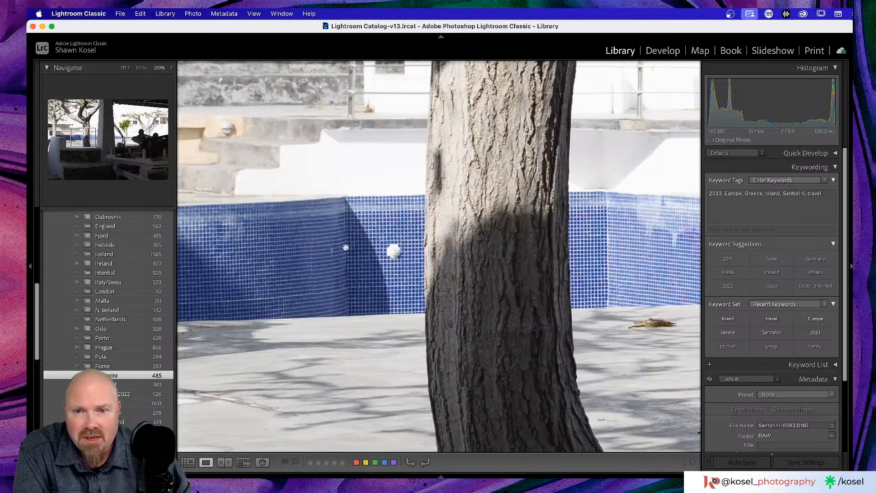
click(328, 252)
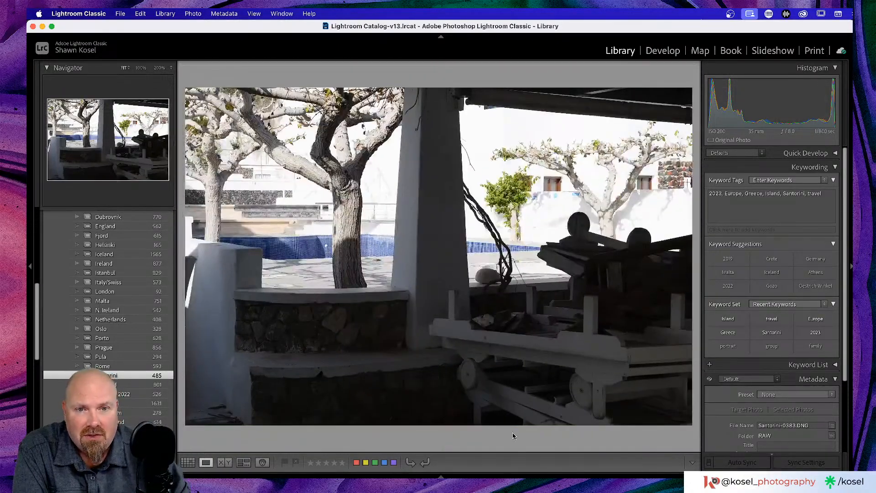
Step: Advance to the white building photo Santorini-0384, and examine the empty pool's tiles and the fallen leaves at 200%
key(Right)
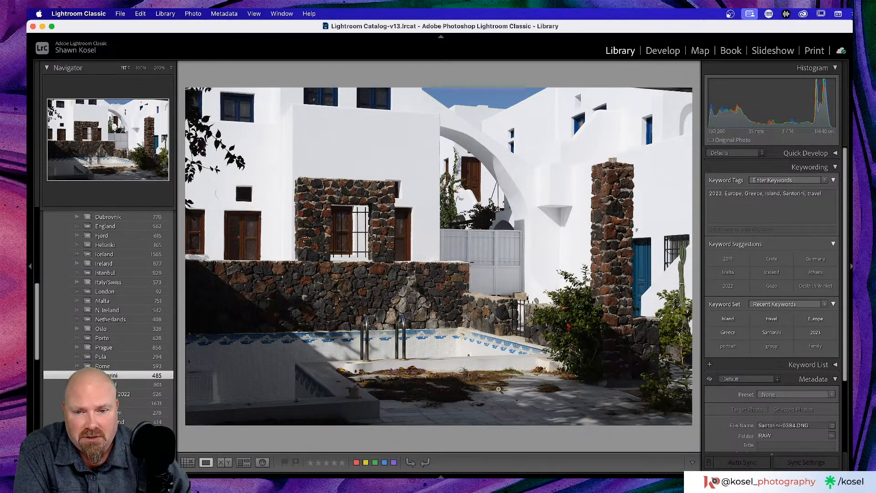
click(411, 384)
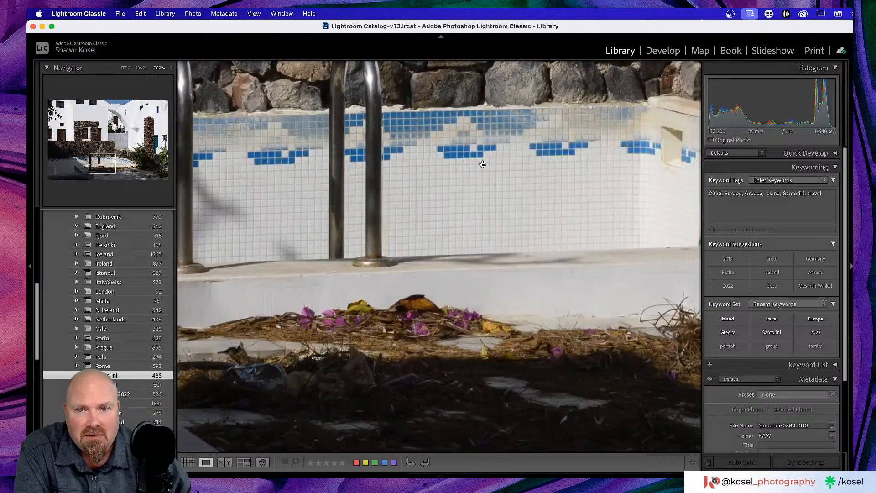
scroll(445, 217, down, 5)
scroll(502, 250, left, 5)
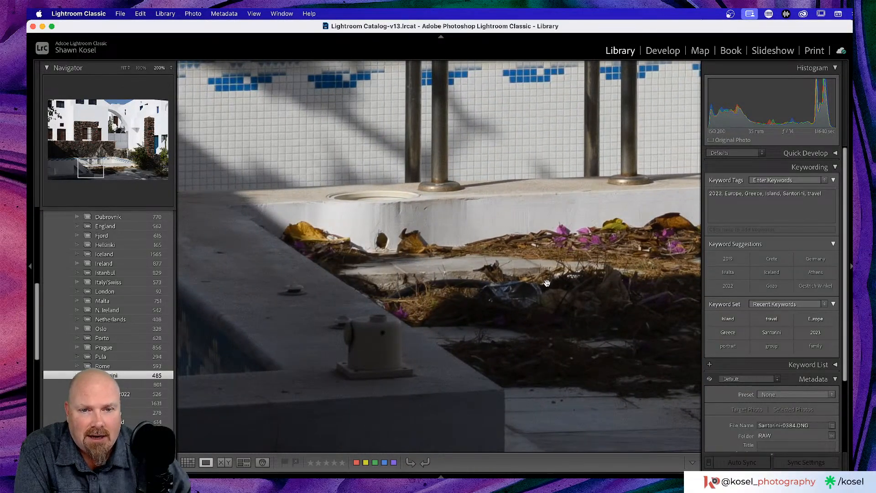
click(547, 283)
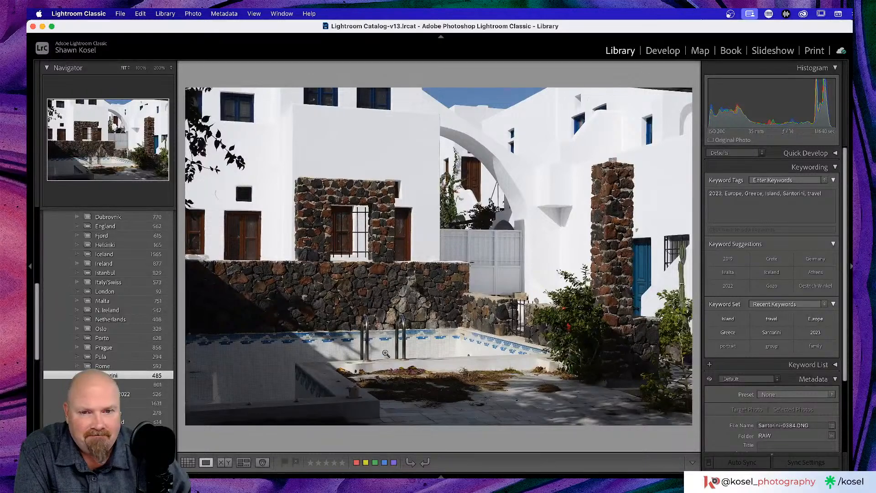
Step: Compare the hanging flowerpot photos Santorini-0385 and Santorini-0386, and rate Santorini-0386 three stars
key(Right)
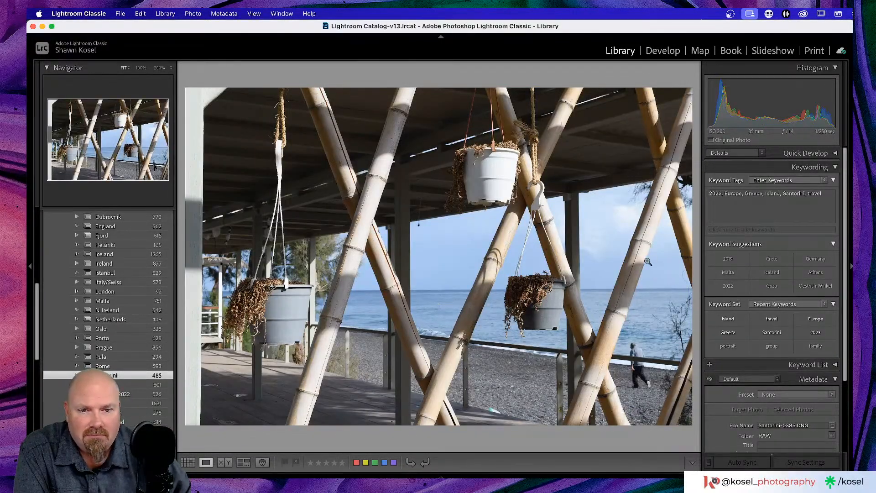
key(Right)
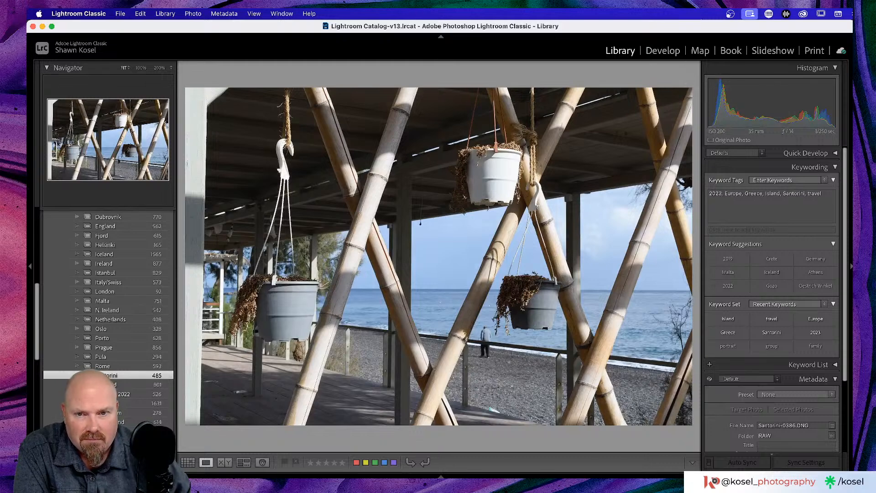
key(3)
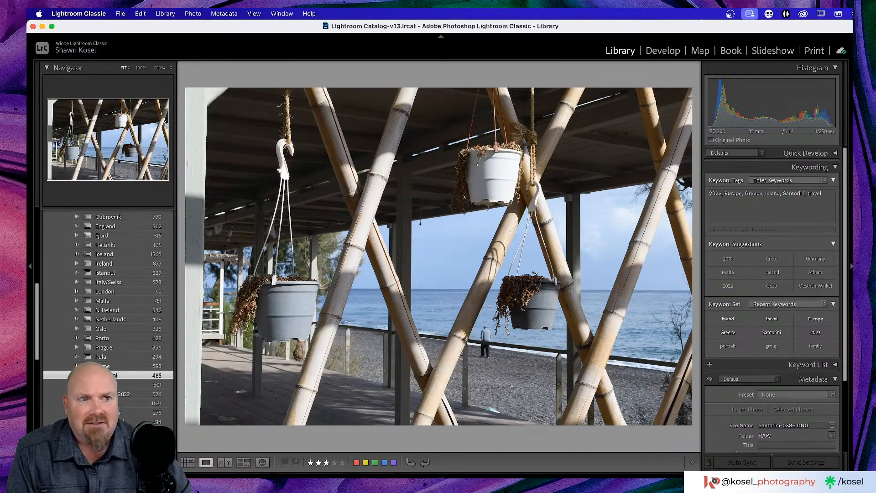
Step: Advance to the fenced pool photo Santorini-0387, and examine the pool ladder and its reflection at 200%
key(Right)
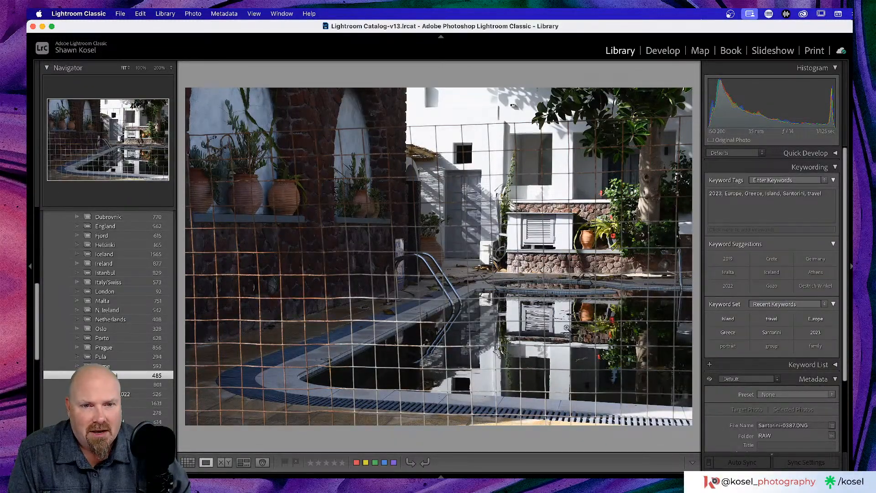
click(526, 368)
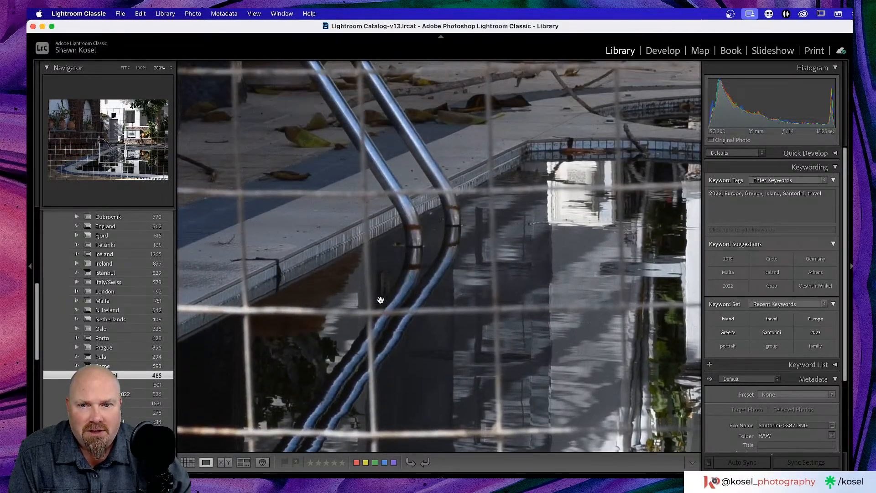
click(380, 299)
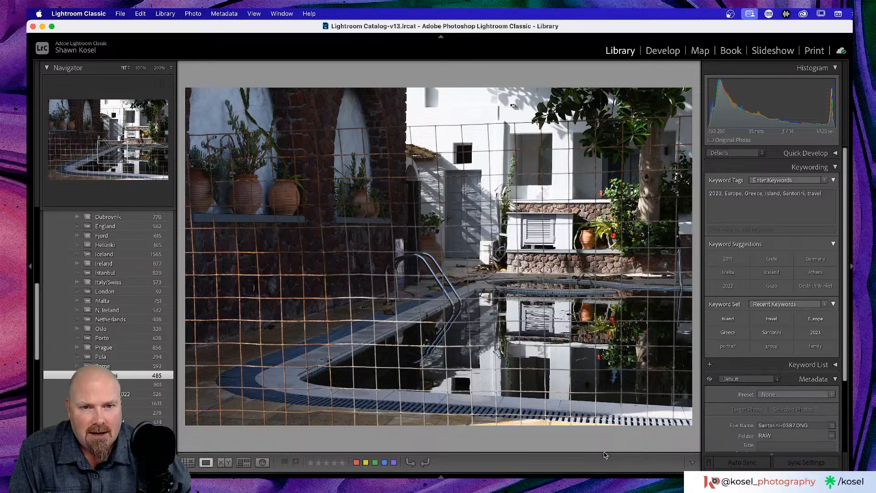
Step: Advance to the empty pool photo Santorini-0389, examine the no-diving sign up close, and rate the photo three stars
key(Right)
key(Right)
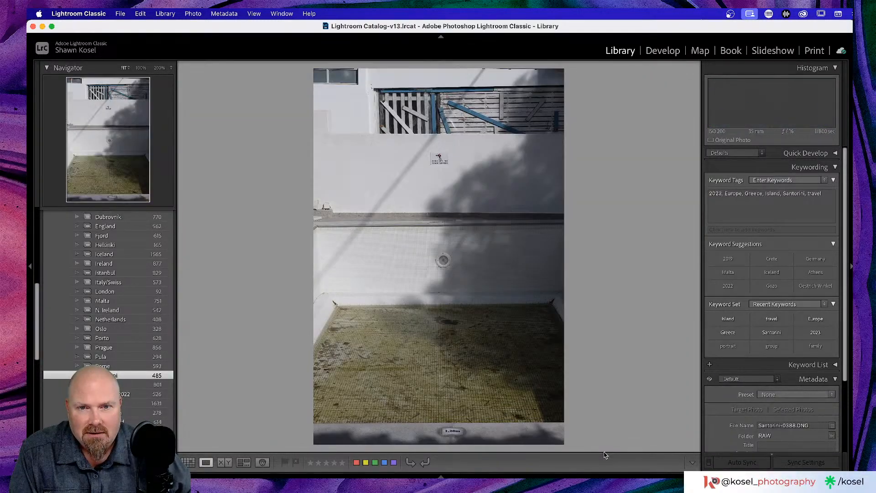
click(469, 175)
scroll(443, 170, left, 5)
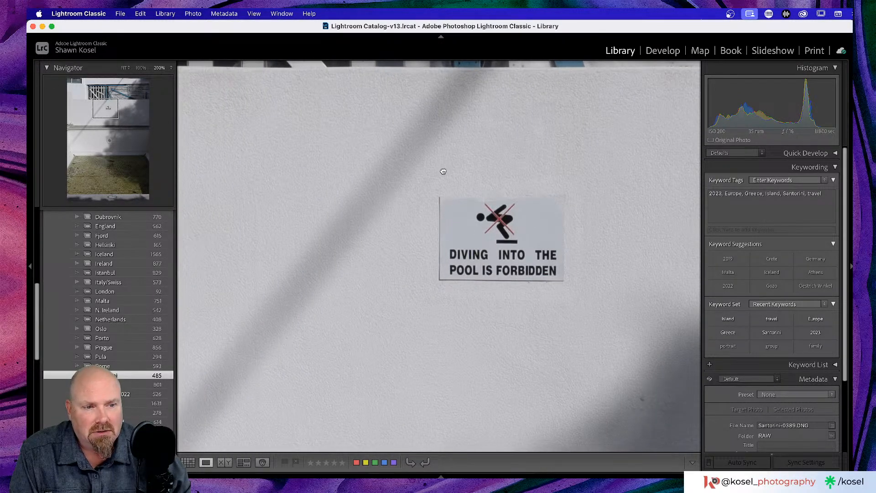
click(442, 171)
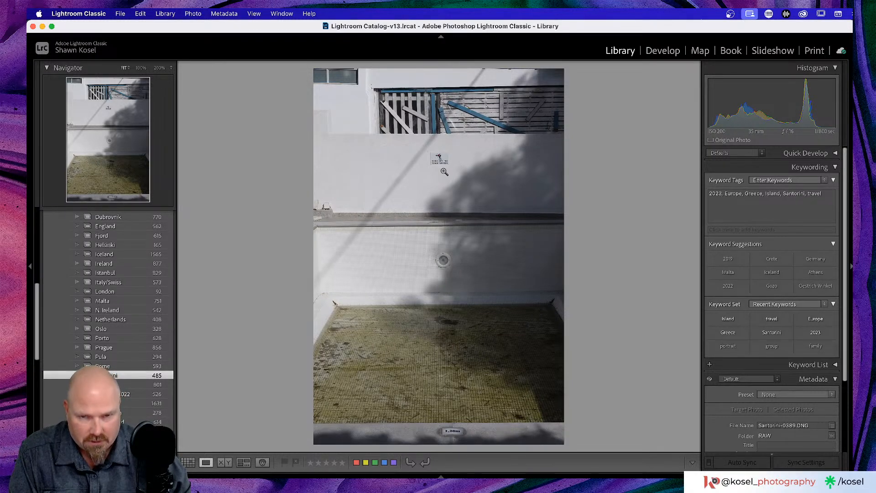
key(3)
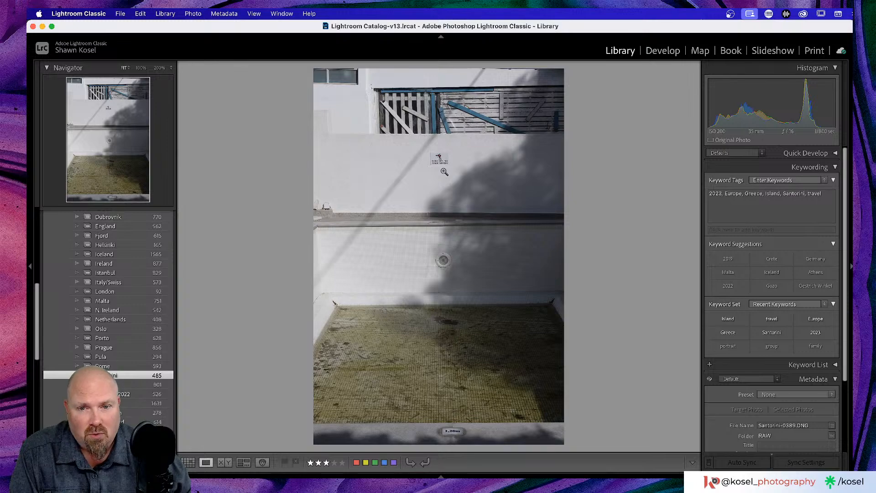
Step: Advance through the photos after Santorini-0389 to the pool cafe bar shots, and compare Santorini-0392 with Santorini-0393
key(Right)
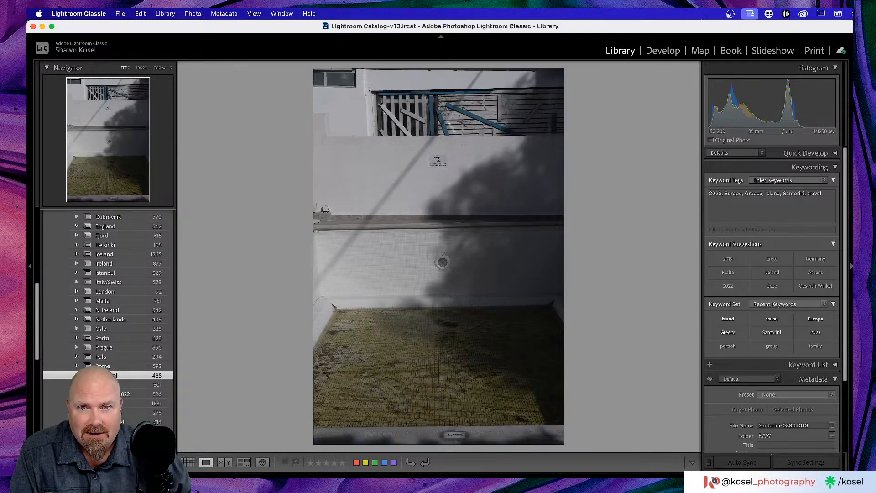
key(Right)
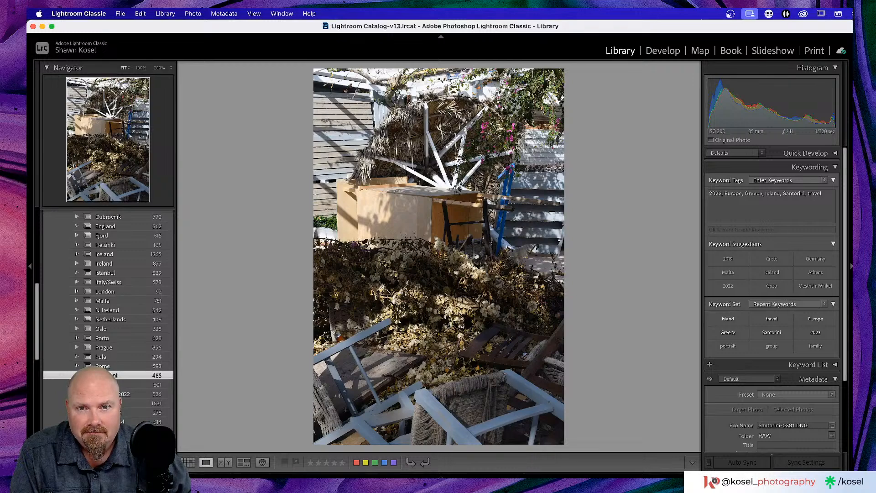
key(Right)
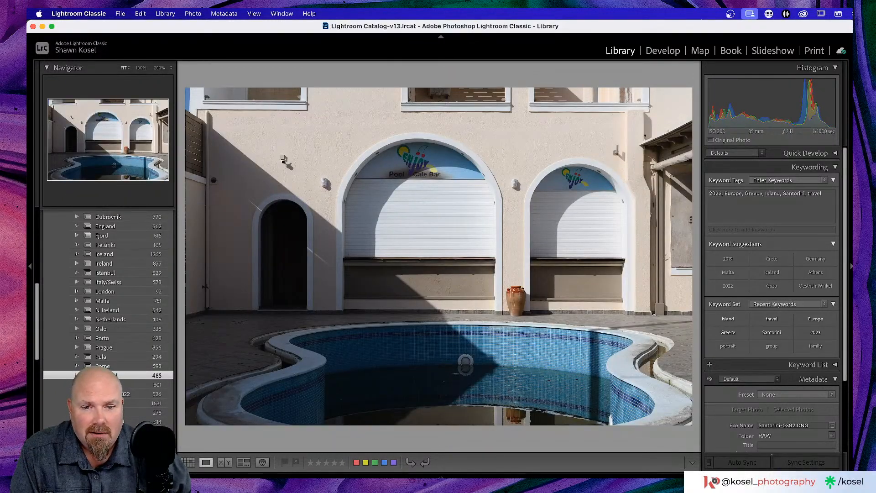
key(Right)
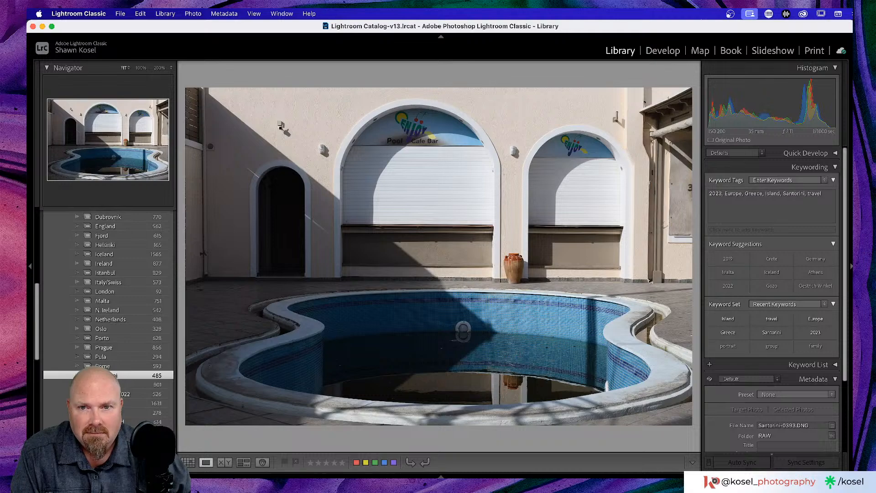
key(Right)
key(Left)
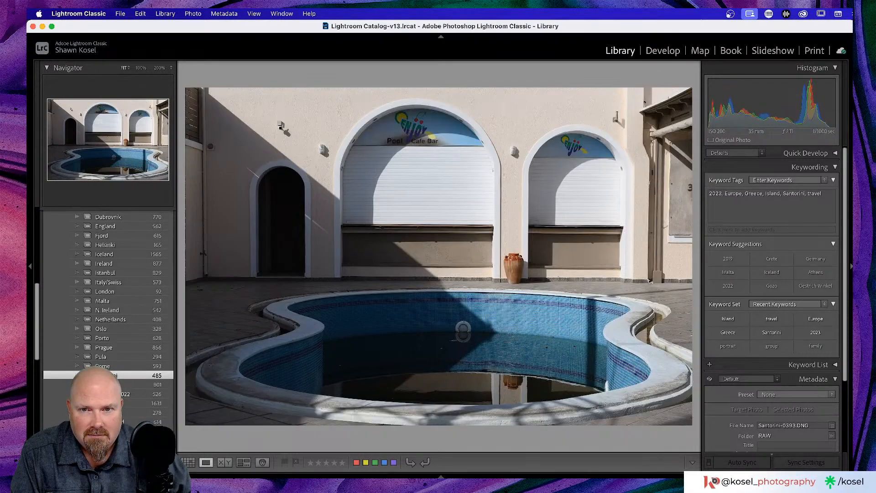
Step: Return to the thumbnail grid, select pool photos Santorini-0392, 0393 and 0394, and open them in a panorama merge
key(g)
scroll(547, 226, down, 5)
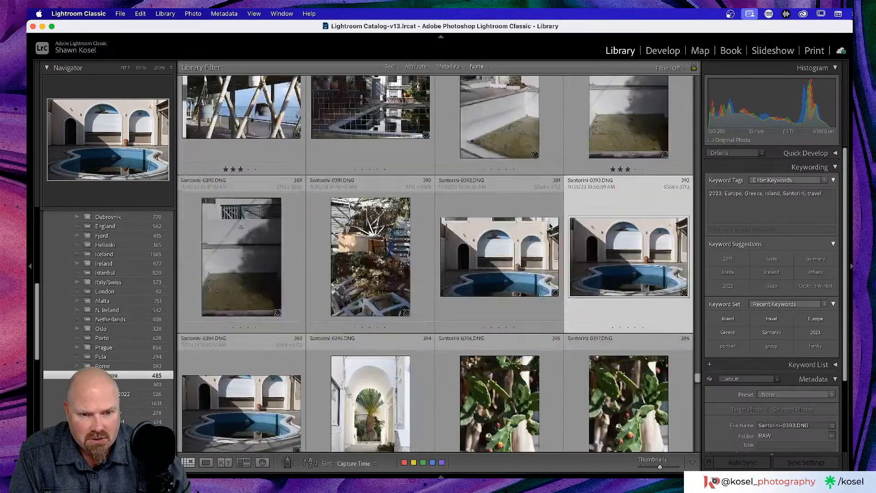
scroll(607, 183, up, 2)
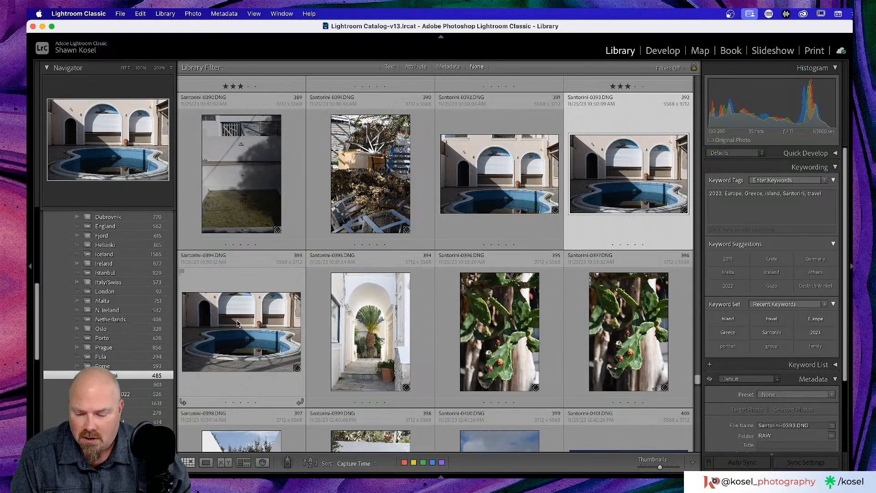
scroll(238, 323, down, 1)
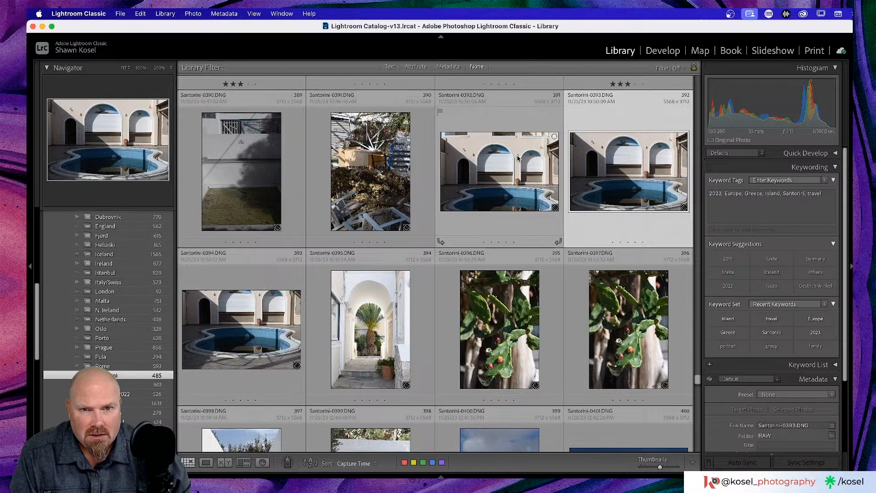
click(517, 158)
right_click(236, 323)
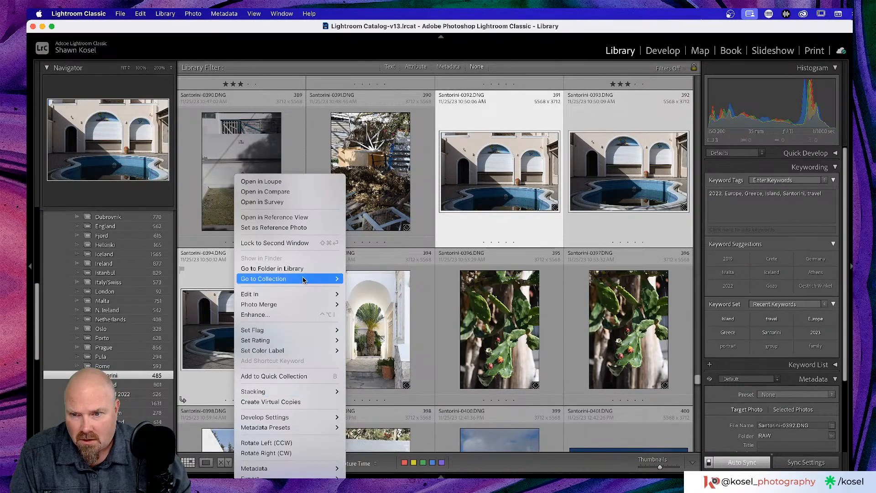
mouse_move(300, 304)
click(367, 315)
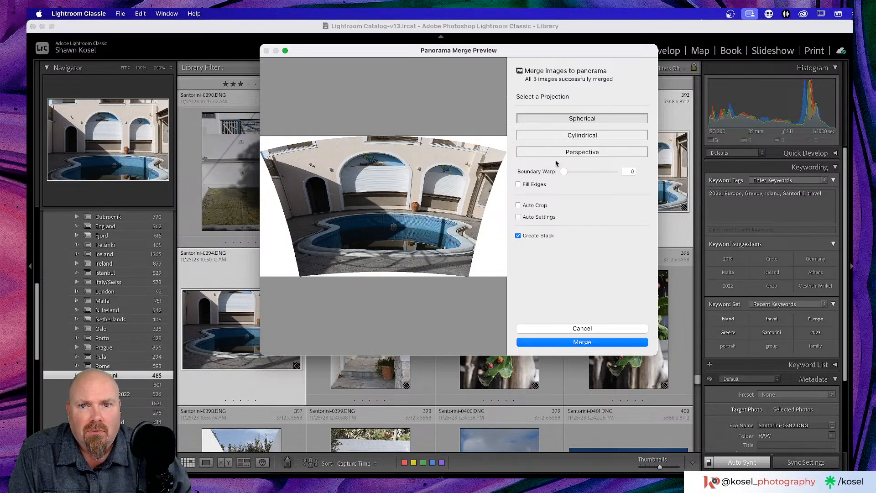
Step: Preview the Cylindrical projection, set the panorama to Perspective with Fill Edges enabled, and merge the pool photos
click(588, 137)
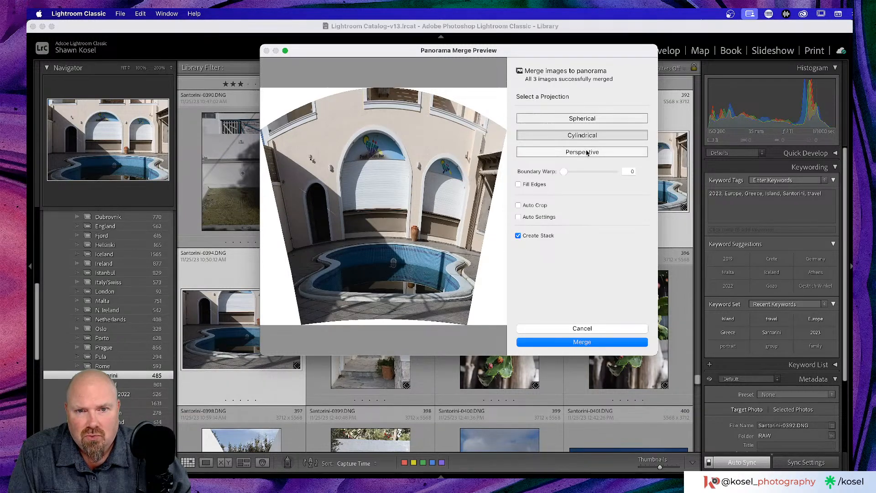
click(587, 152)
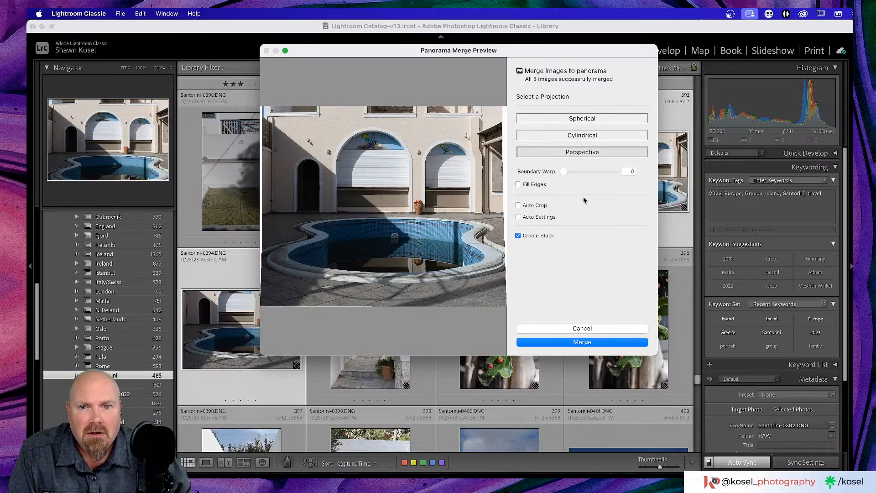
click(525, 186)
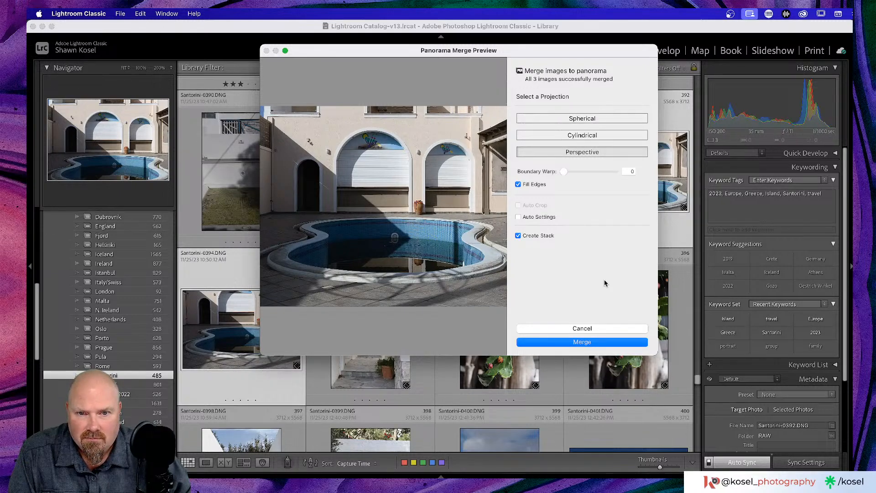
click(591, 343)
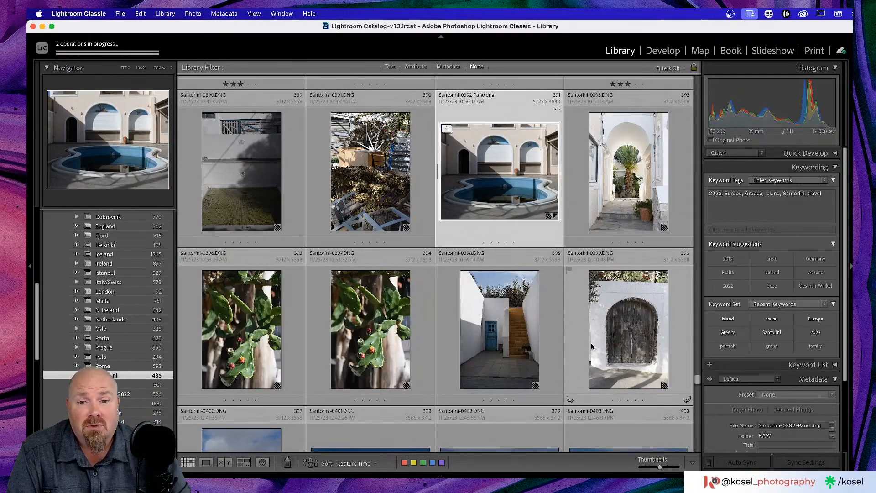
Step: View the merged pool panorama Santorini-0392-Pano enlarged, glance at the archway photo Santorini-0395, and return to the panorama
double_click(511, 191)
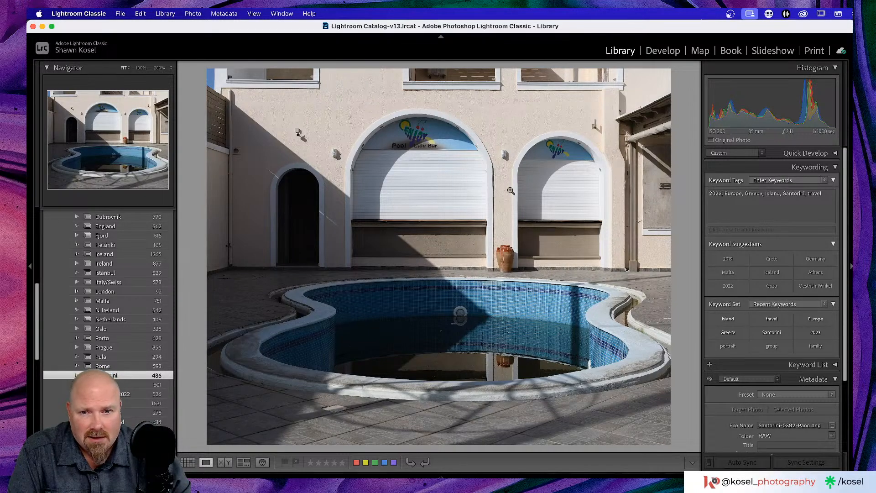
key(Right)
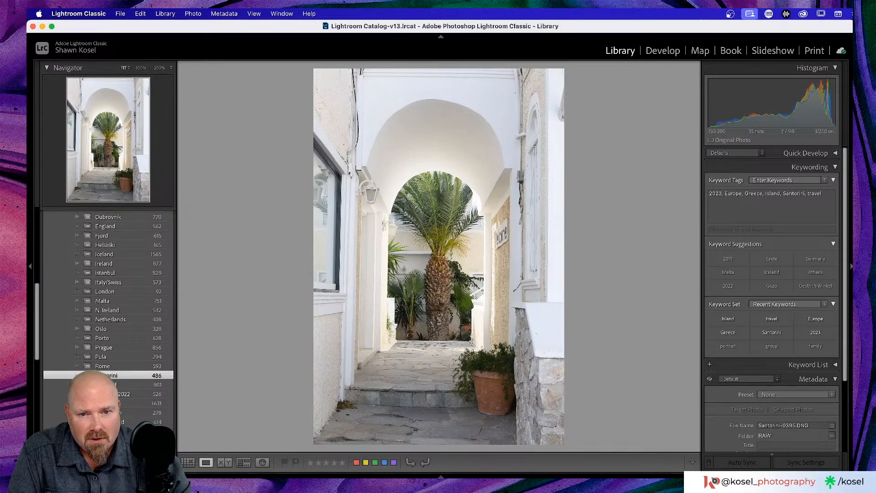
key(Left)
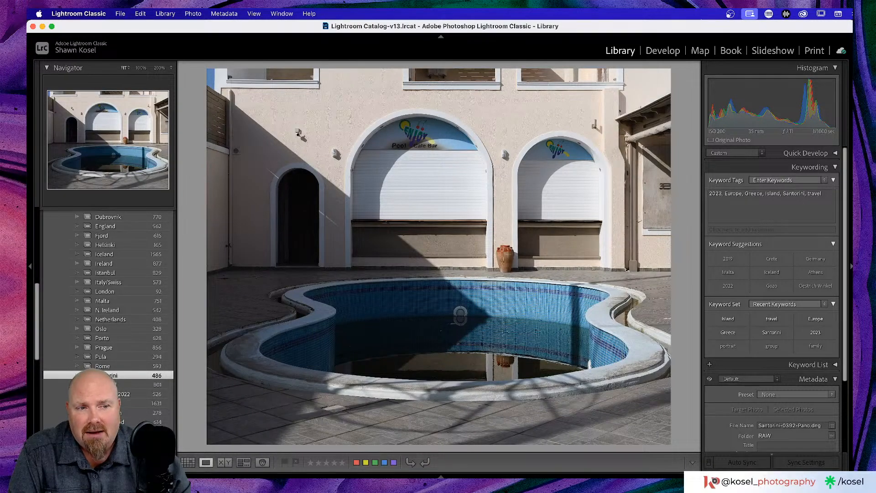
Step: Go back to the empty pool photo Santorini-0390, and examine the no-diving sign on the wall at 200%
key(Left)
key(Left)
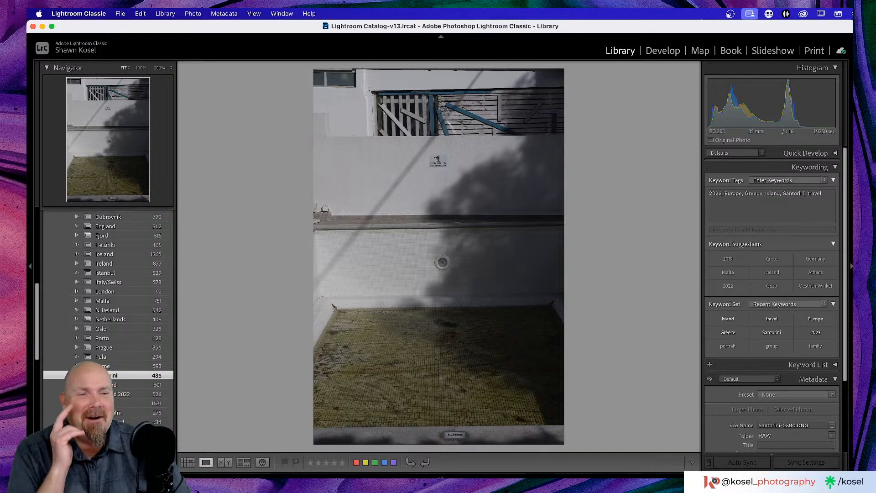
click(450, 191)
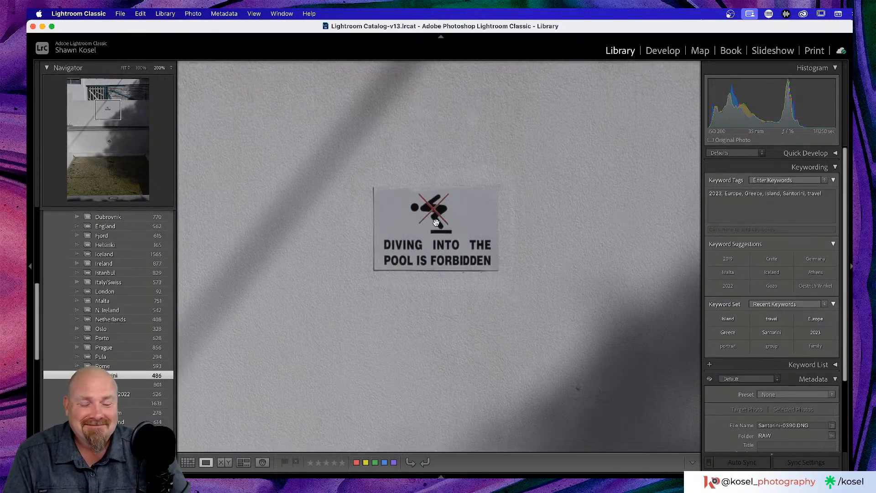
click(436, 223)
click(441, 173)
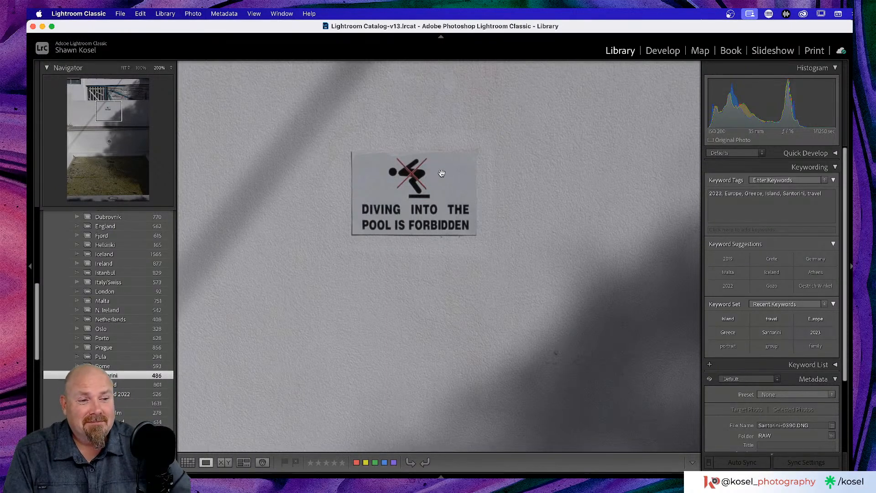
click(442, 172)
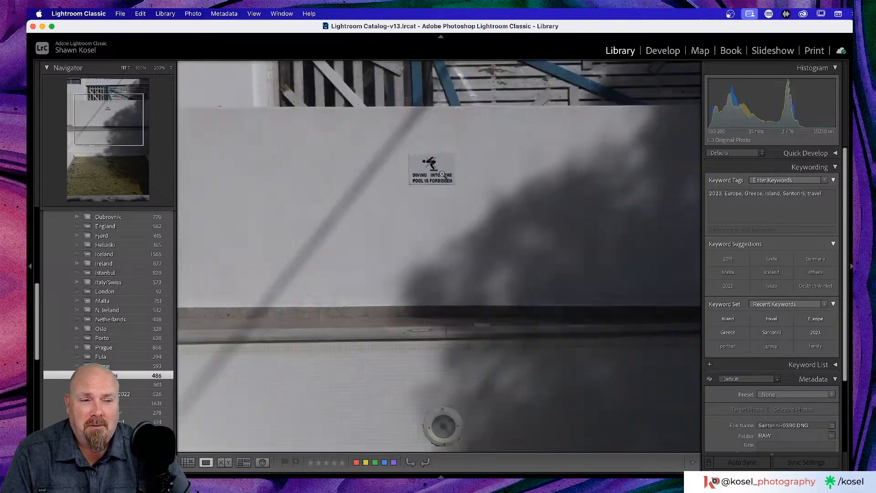
Step: Browse the grid to the blue-domed church photos, open Santorini-0410, and compare the exposures through Santorini-0413
key(g)
scroll(441, 178, down, 10)
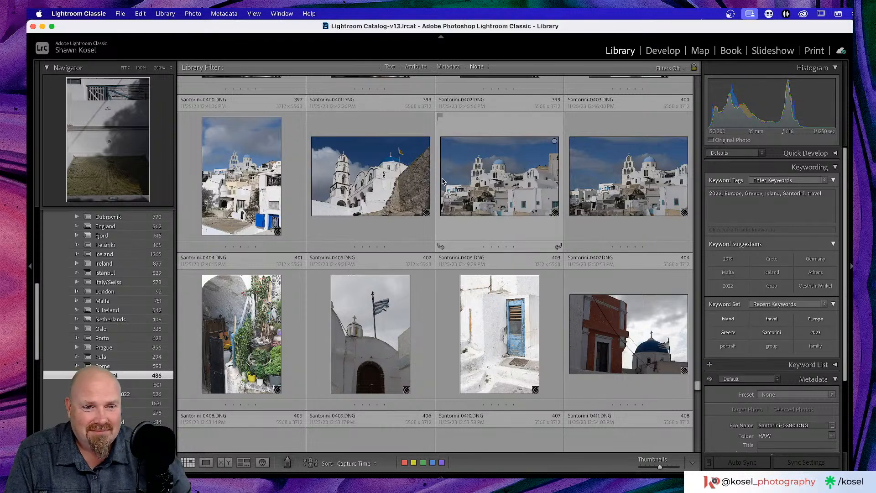
scroll(442, 181, down, 5)
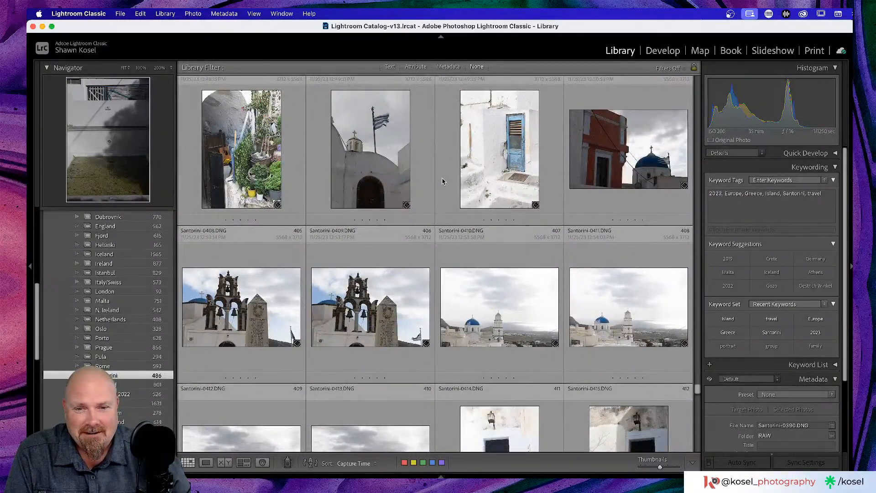
scroll(442, 181, down, 1)
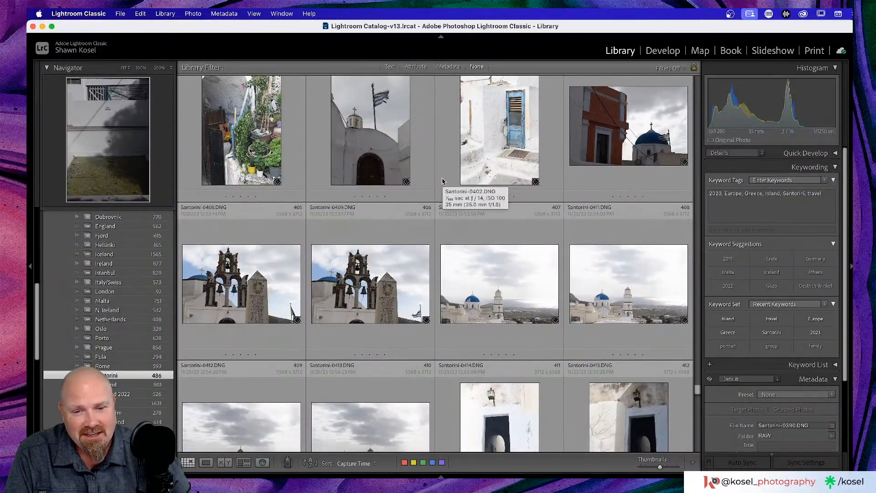
scroll(441, 181, up, 2)
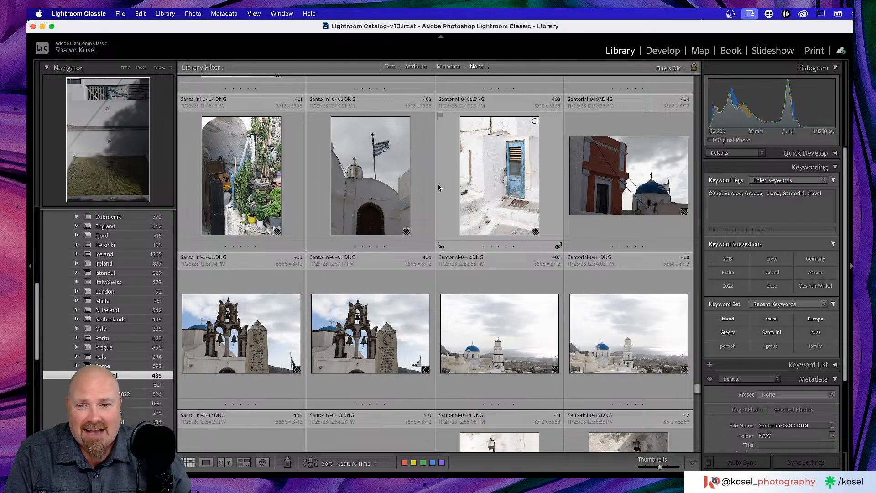
scroll(374, 283, down, 6)
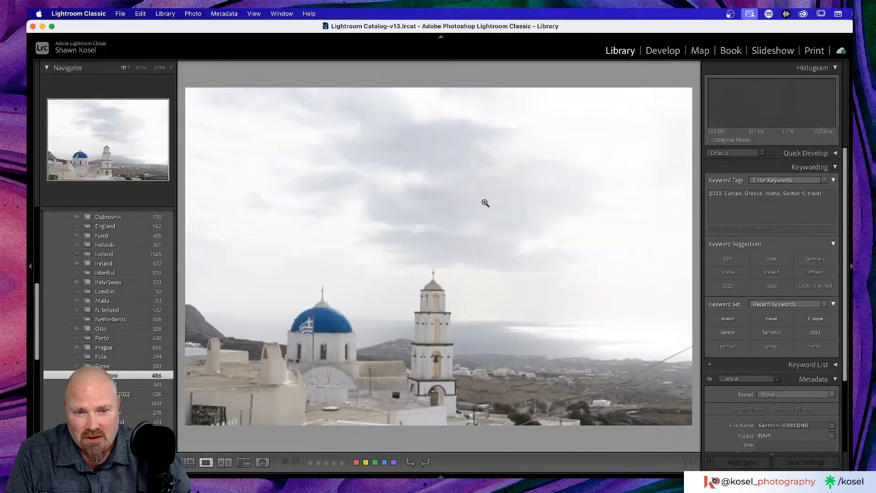
double_click(453, 208)
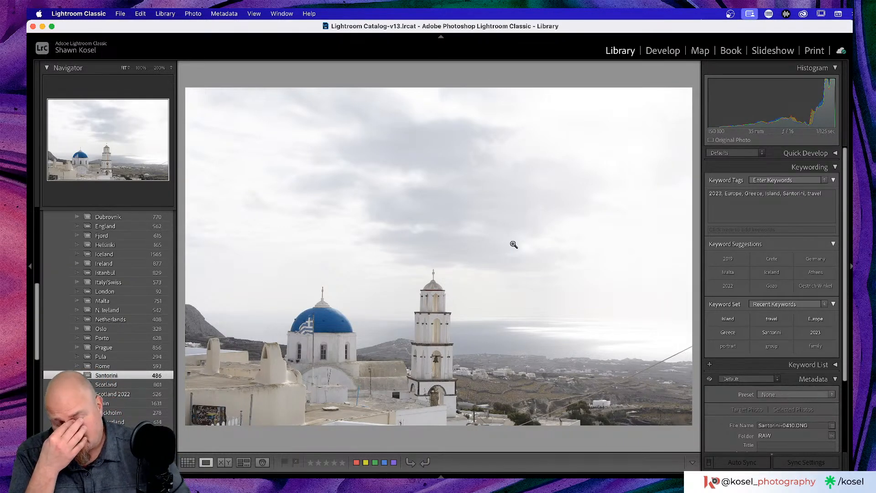
key(Right)
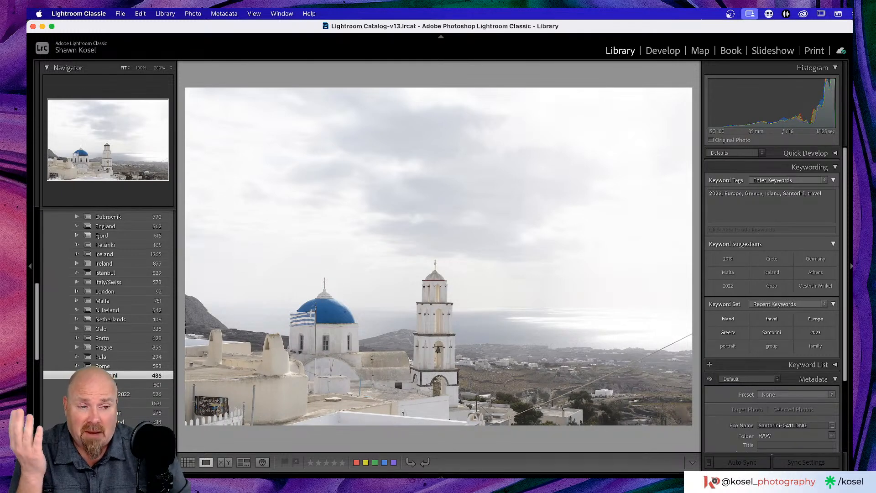
key(Right)
key(Right)
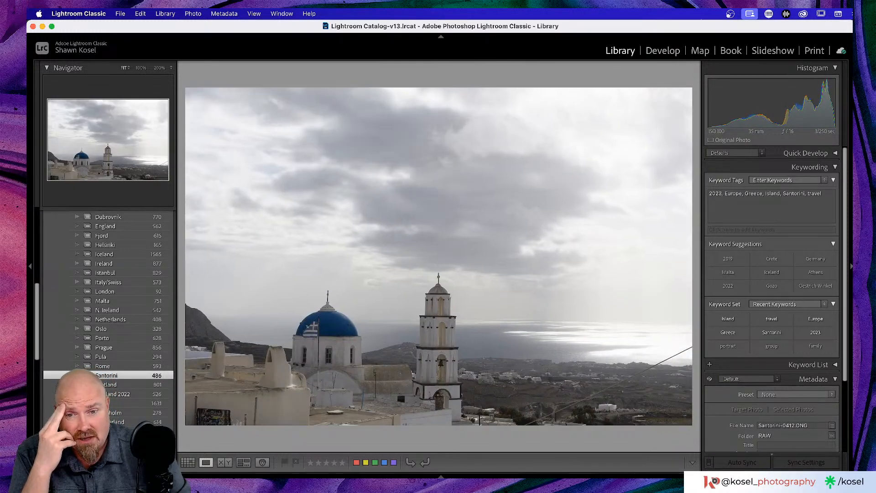
Step: Return to the grid, open the hillside village photo Santorini-0420, and view the vertical series through Santorini-0425
key(g)
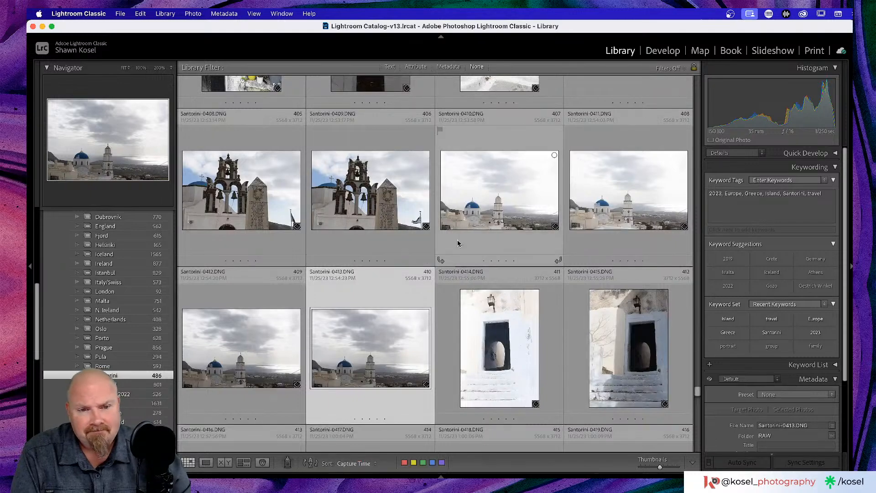
scroll(455, 245, down, 5)
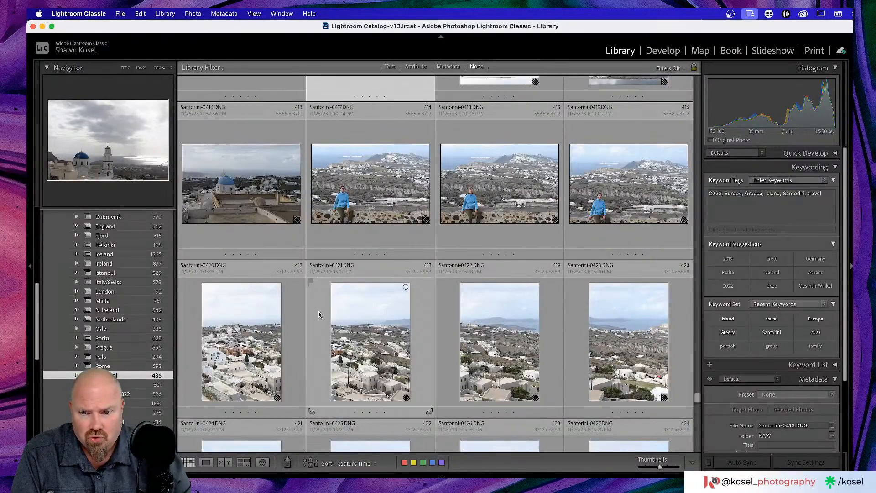
double_click(262, 325)
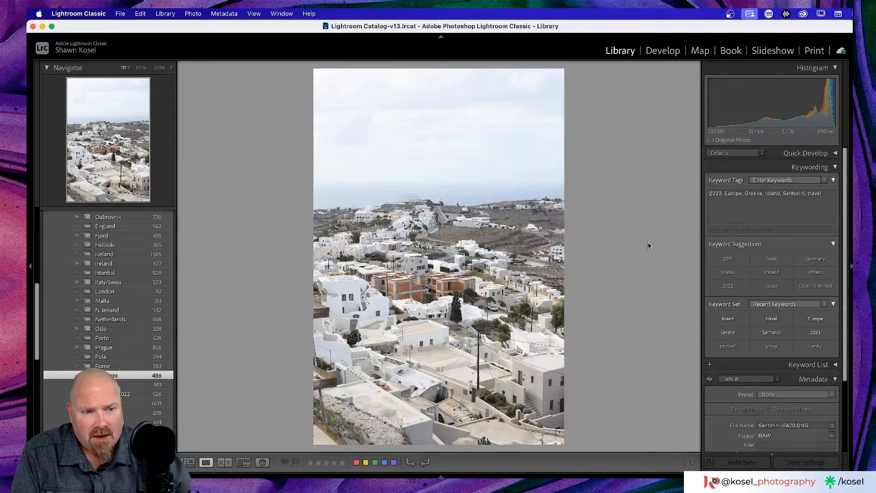
key(Right)
key(Right)
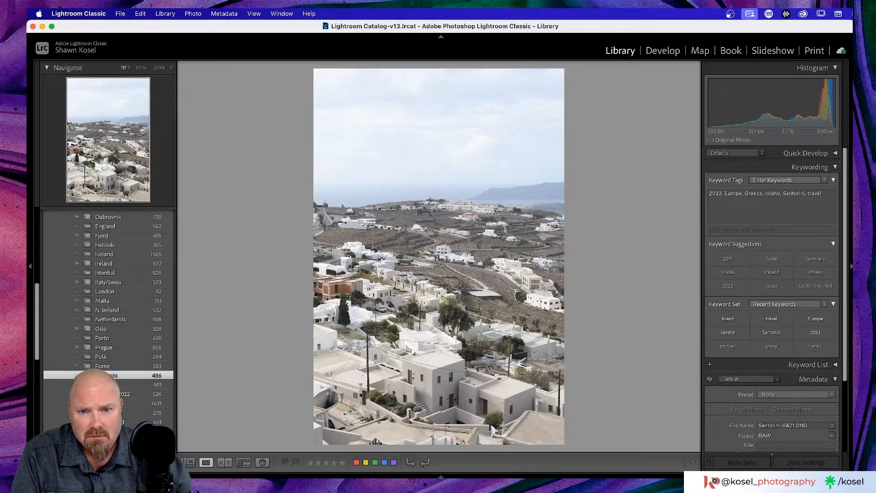
key(Right)
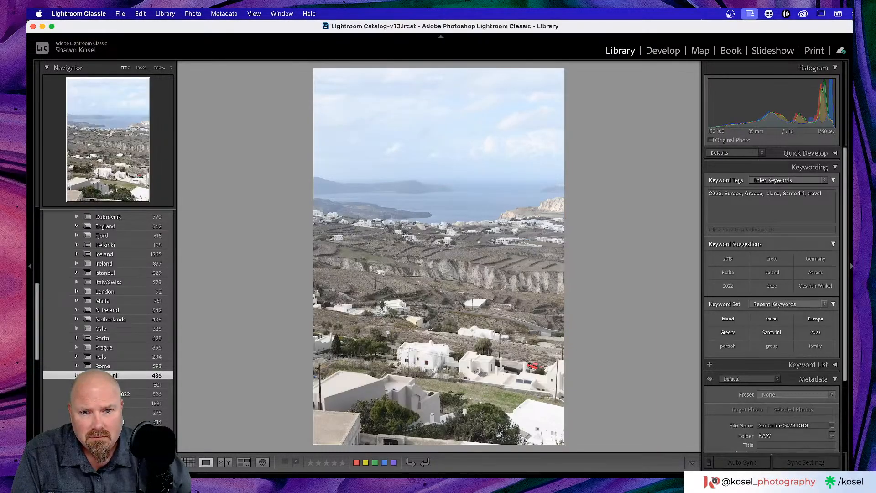
key(Right)
key(Right)
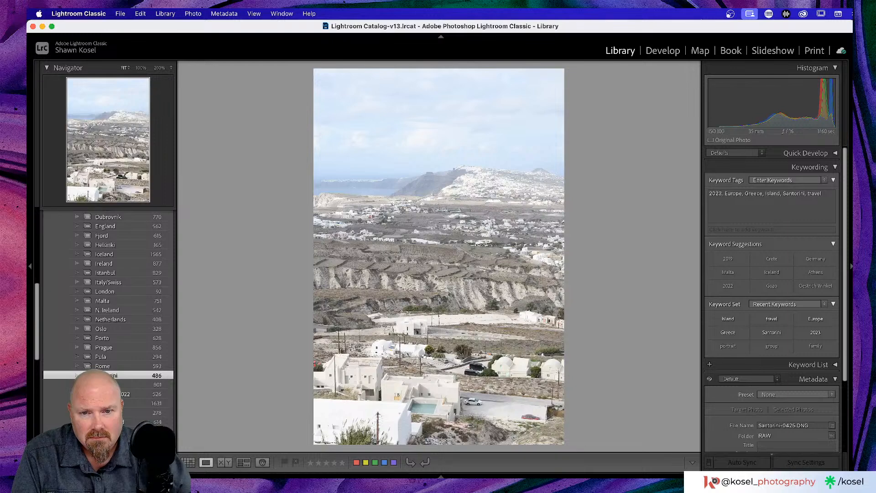
Step: View the remaining vertical hillside photos one by one, from Santorini-0426 through the church silhouette Santorini-0437
key(Right)
key(Right)
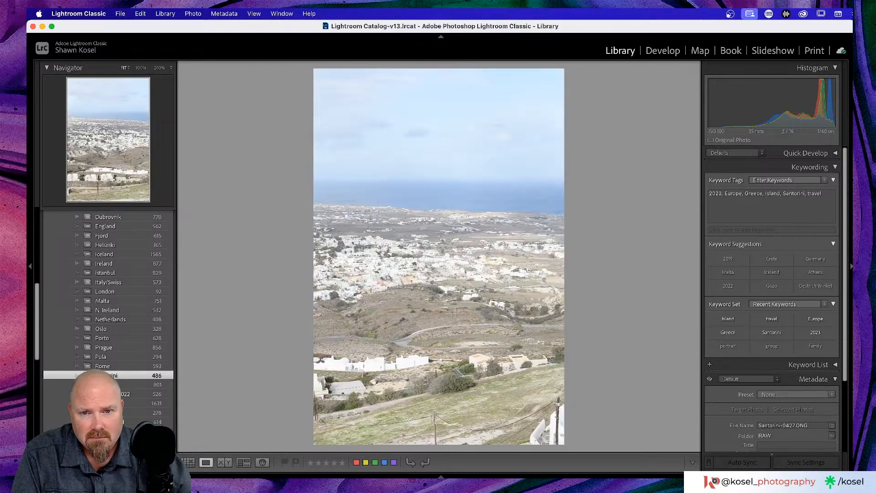
key(Right)
key(Right)
key(Right)
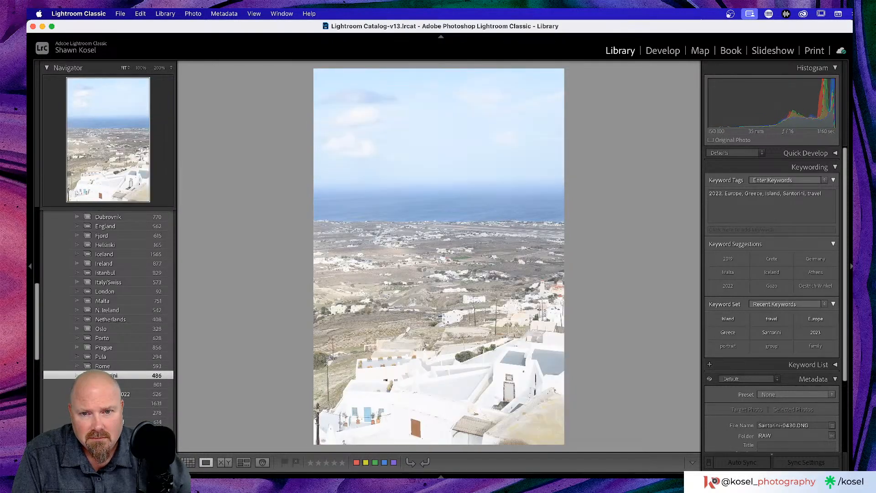
key(Right)
key(Right)
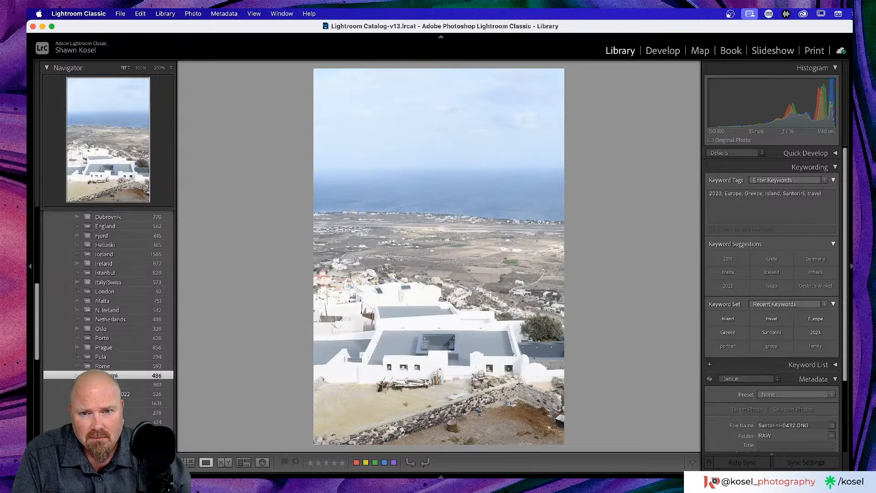
key(Right)
key(Right)
key(Right)
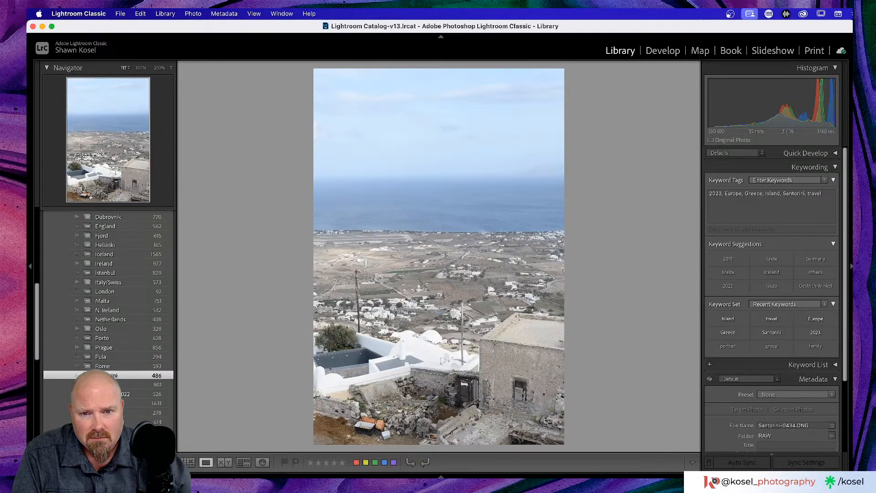
key(Right)
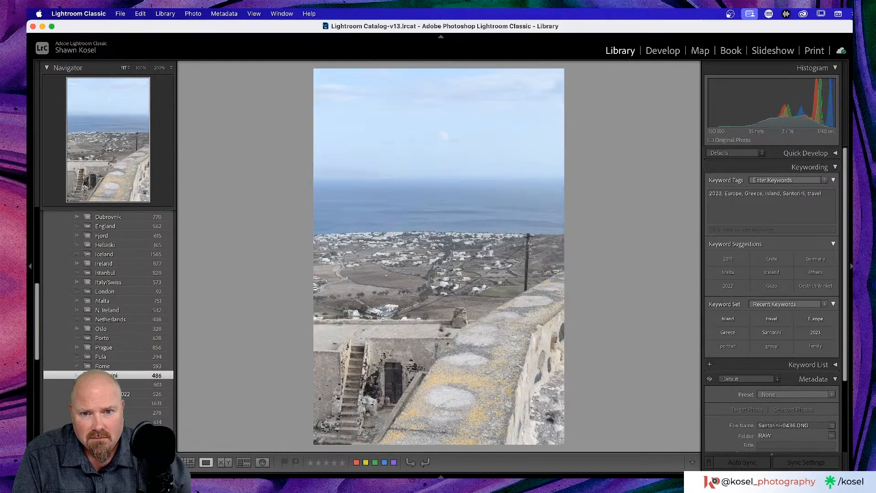
key(Right)
Step: Select the whole vertical hillside series in the grid, from Santorini-0420 through Santorini-0436
key(g)
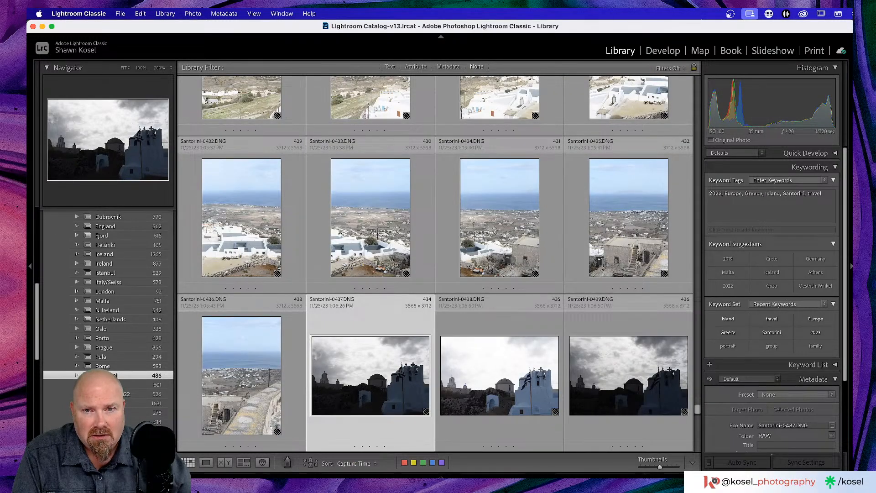
scroll(520, 200, up, 5)
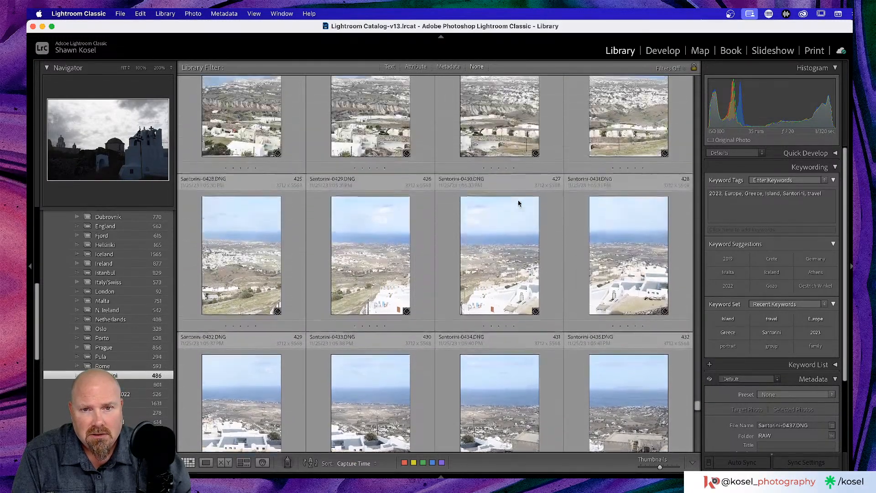
scroll(518, 203, up, 8)
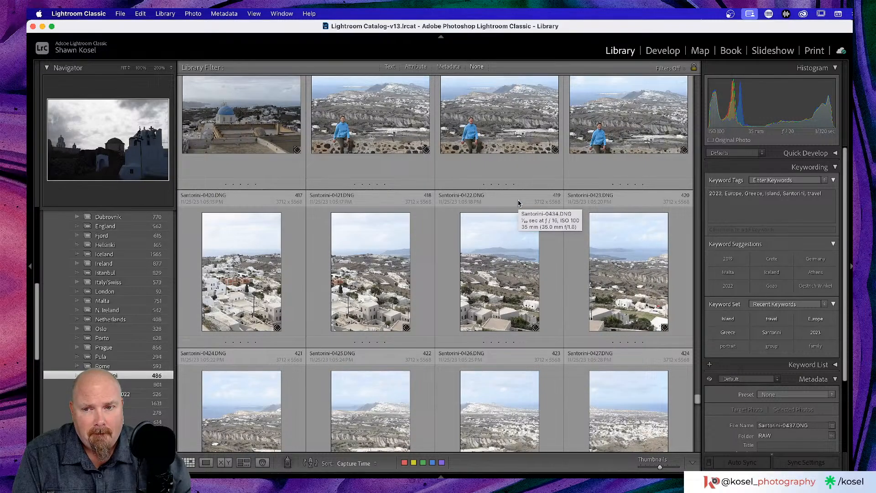
click(255, 256)
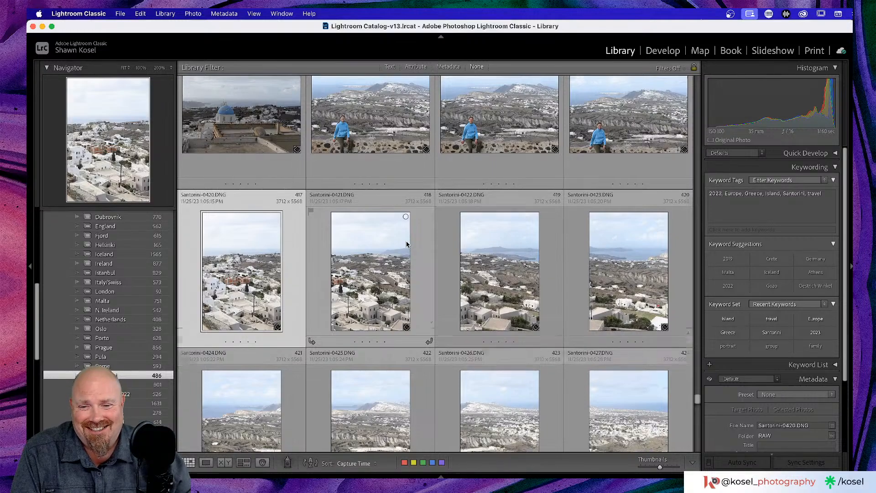
scroll(407, 244, down, 4)
scroll(406, 244, down, 5)
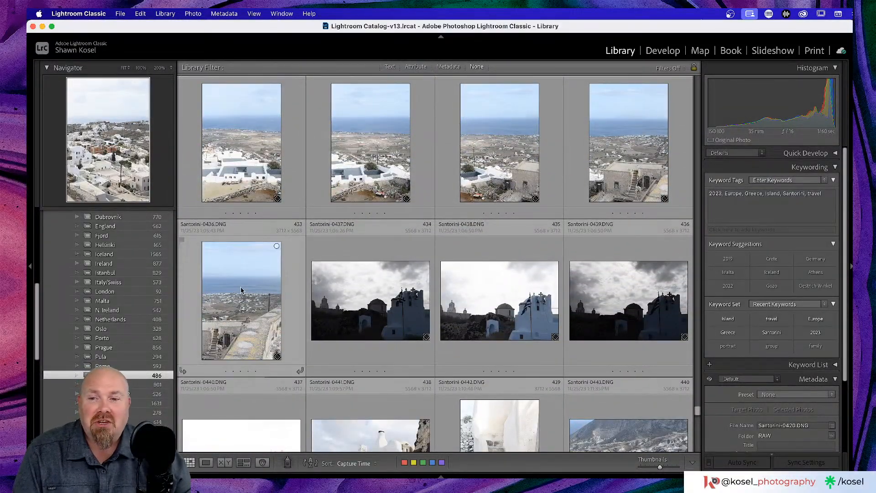
key(super+a)
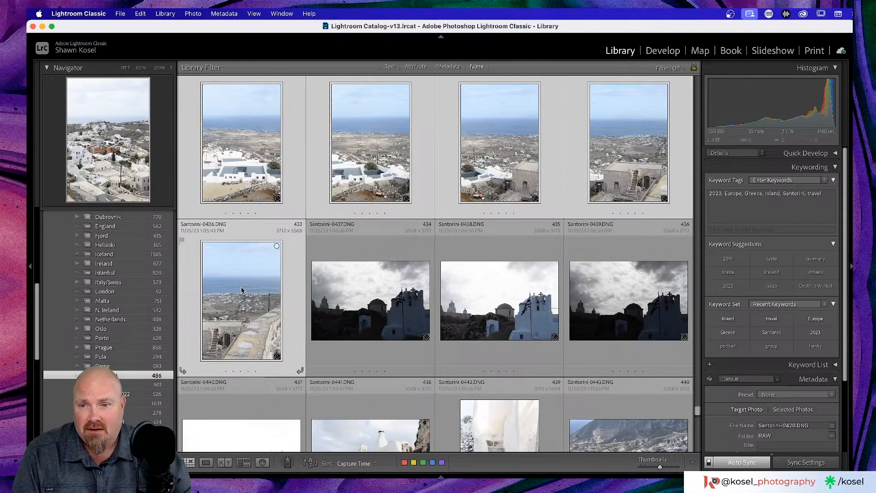
Step: Merge the selected hillside photos into a stacked panorama using the Spherical projection with Fill Edges enabled
right_click(241, 289)
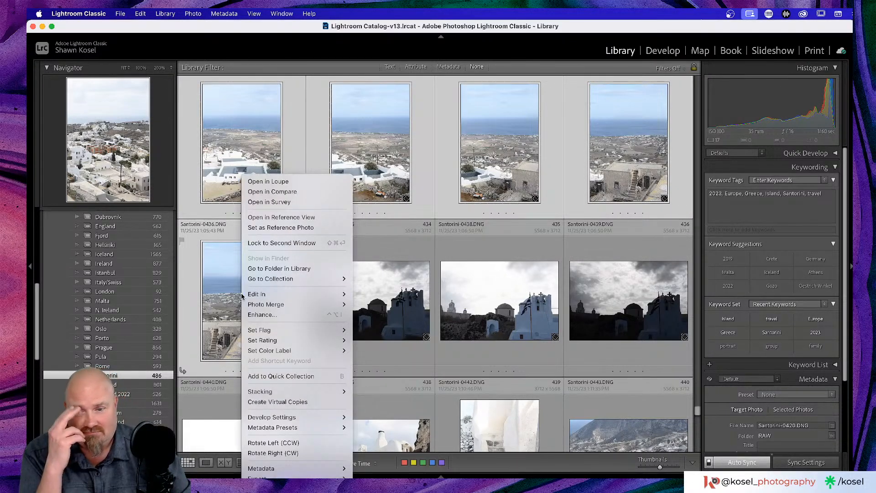
mouse_move(284, 393)
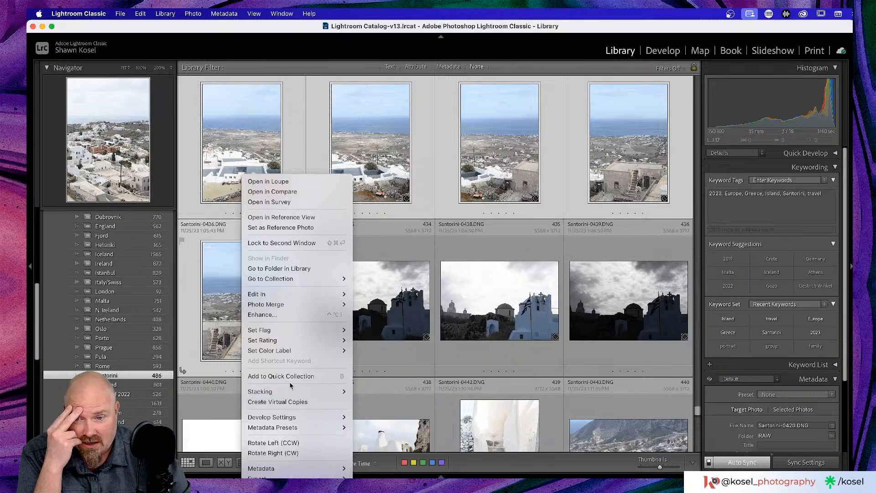
mouse_move(313, 305)
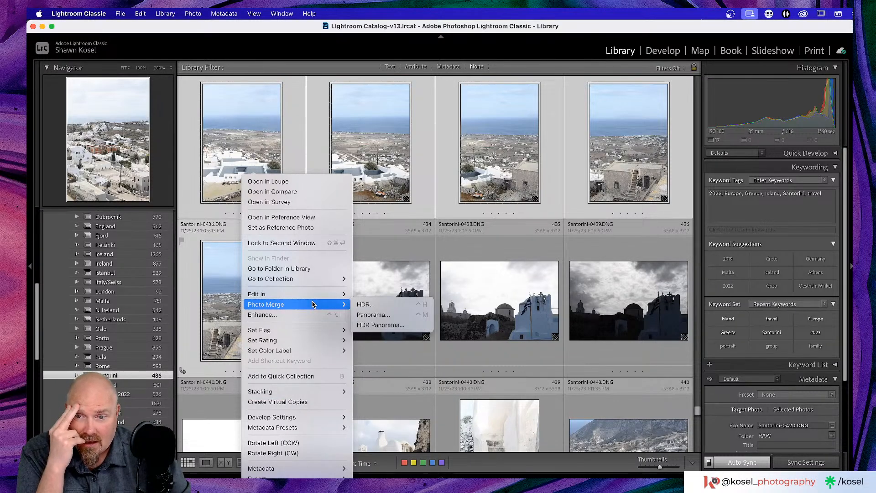
click(406, 315)
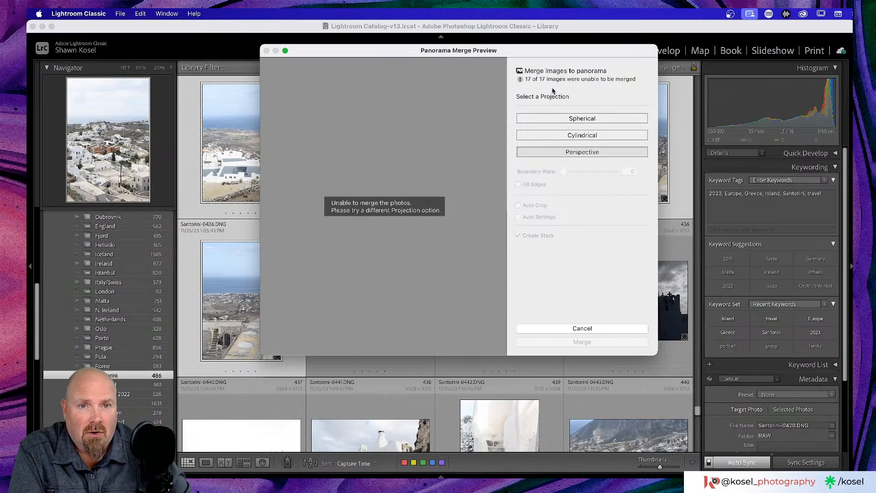
click(590, 118)
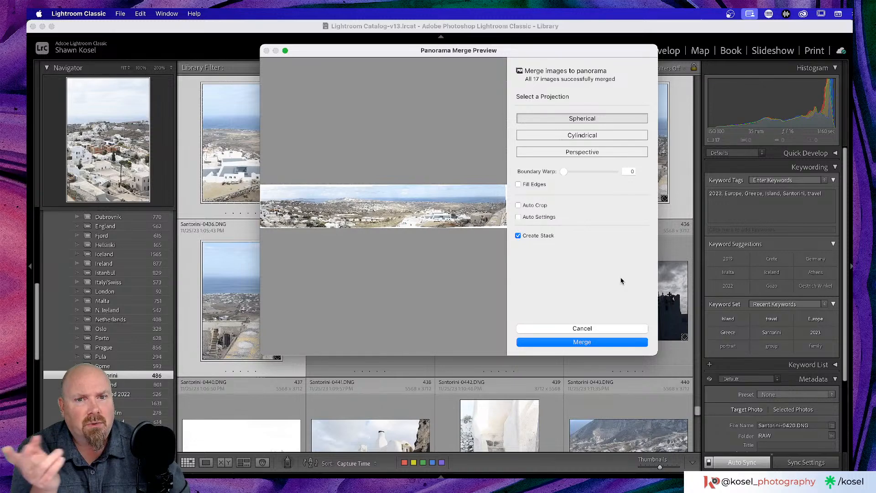
click(519, 184)
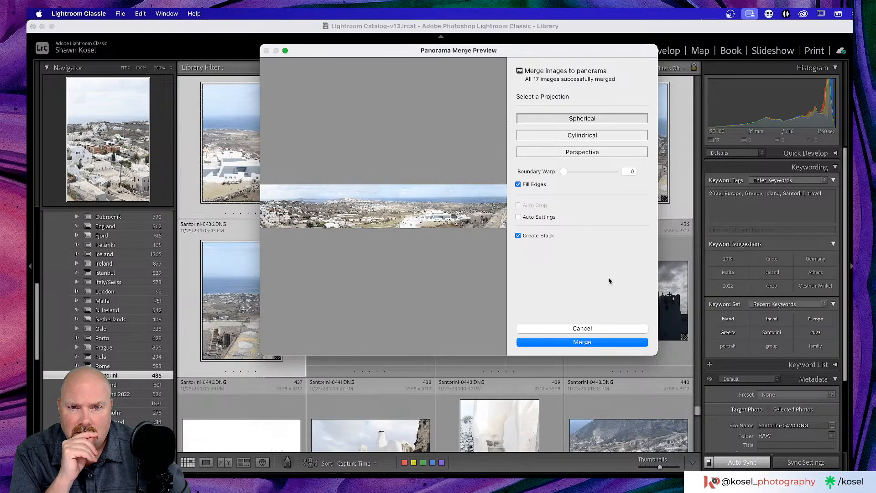
click(587, 342)
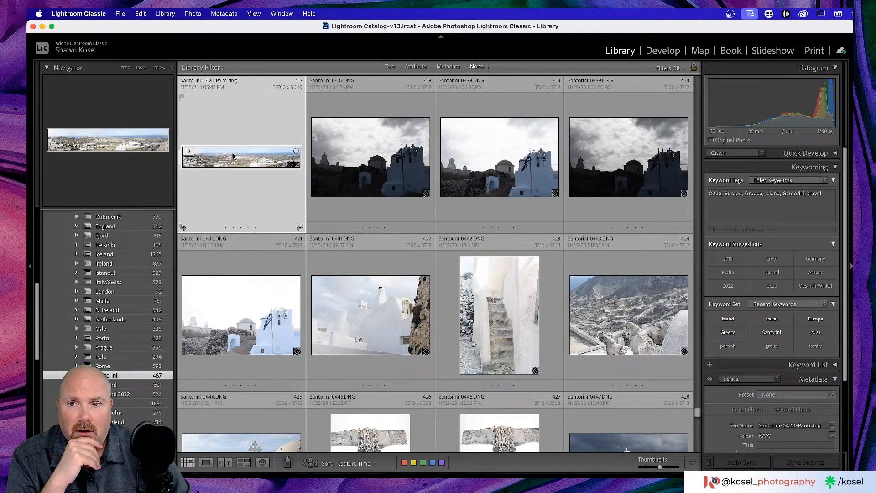
Step: View the merged hillside panorama Santorini-0420-Pano enlarged and in full screen, and return to the grid
double_click(233, 156)
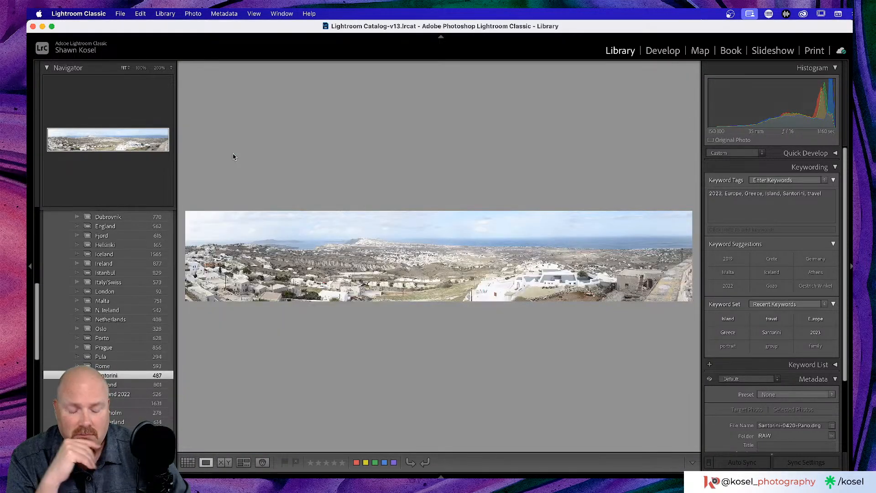
key(g)
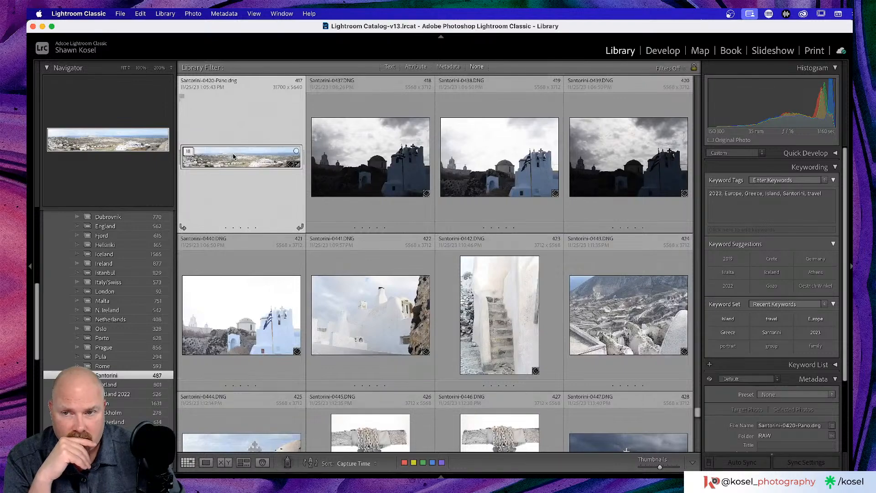
double_click(233, 157)
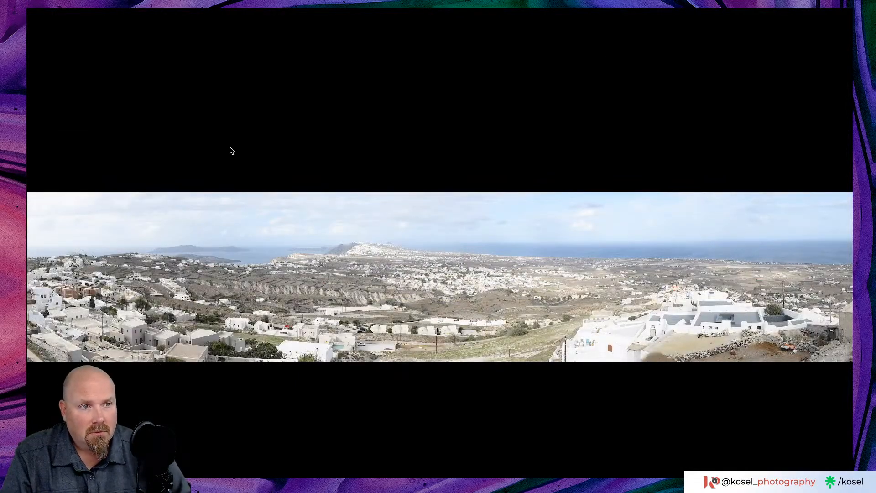
key(f)
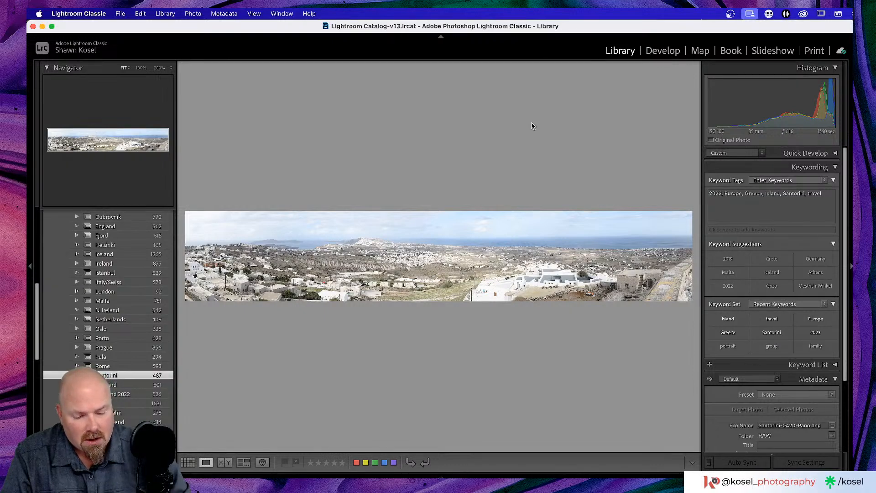
key(g)
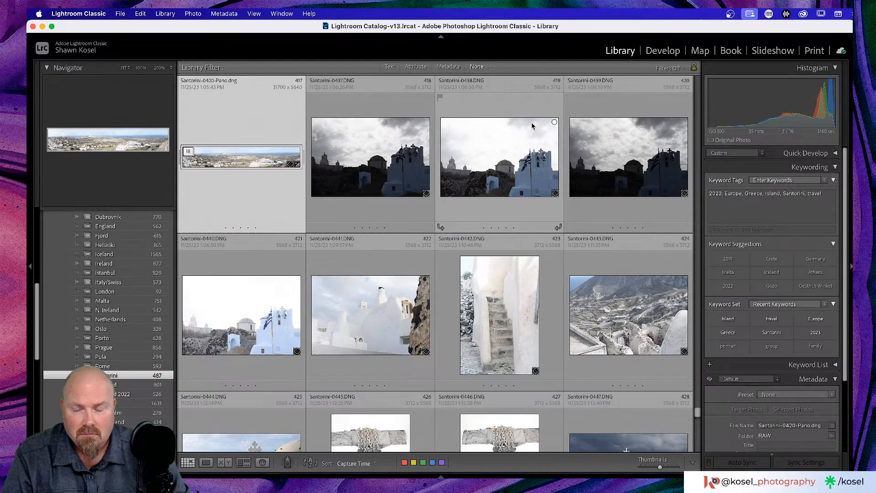
Step: Preview Santorini-0420-Pano in full screen again, and clear the photo selection before going back to the grid
double_click(266, 164)
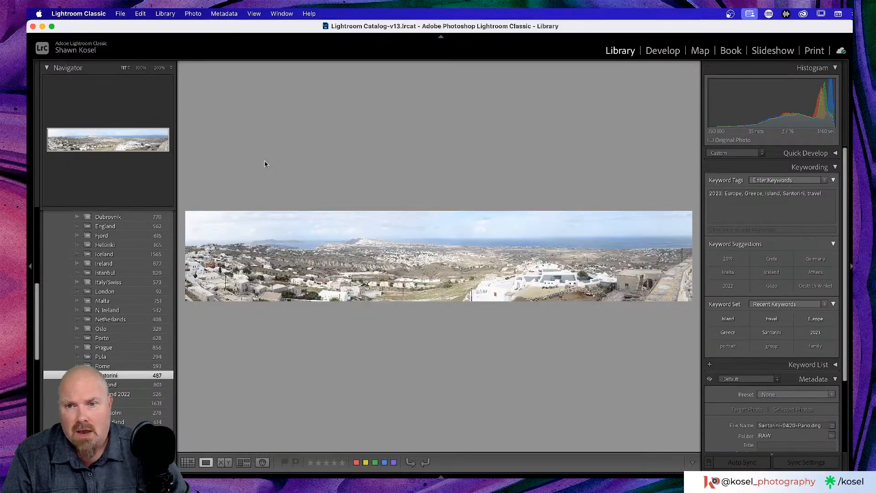
key(f)
key(f)
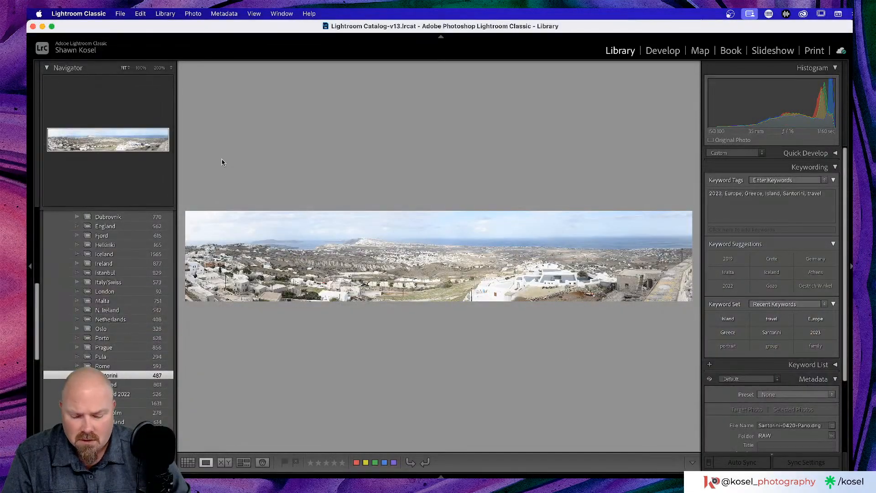
key(super+d)
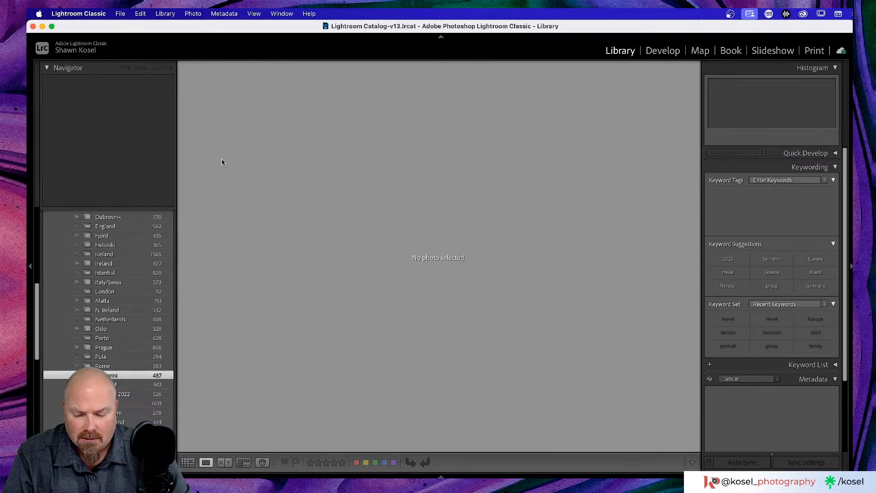
key(g)
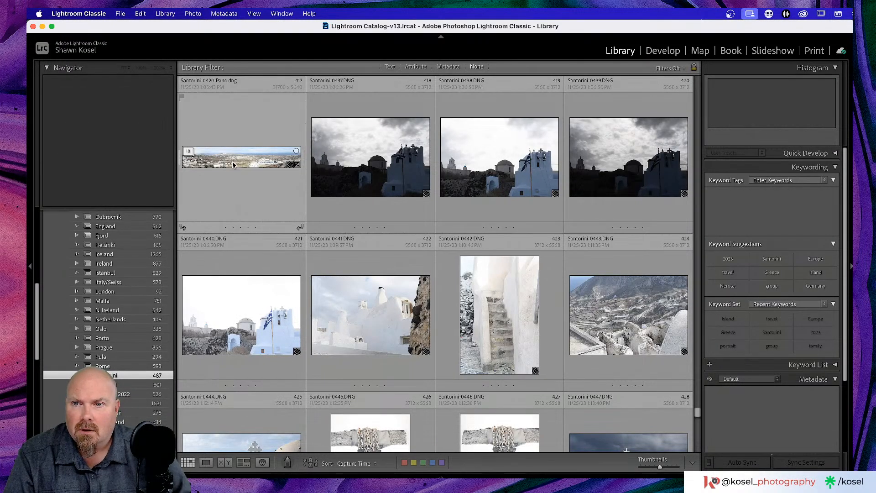
Step: Switch the Santorini-0420-Pano panorama between the enlarged Loupe view and the grid, ending in Loupe view
double_click(232, 164)
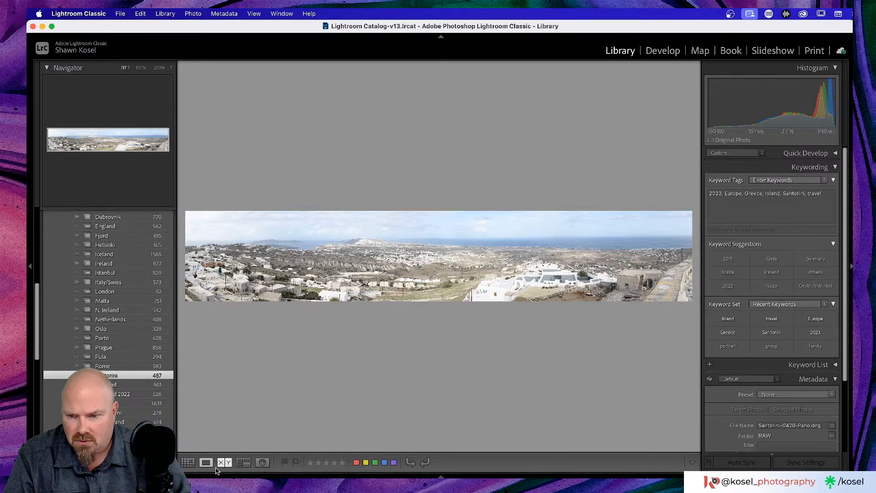
mouse_move(205, 467)
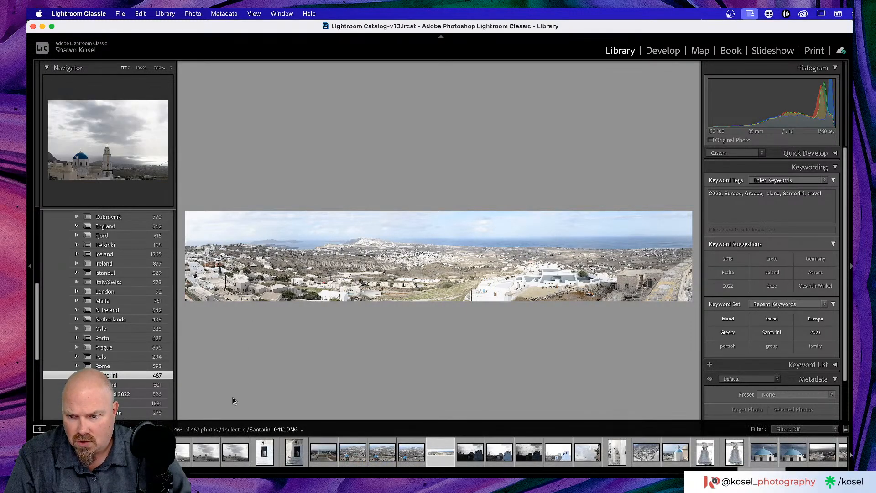
key(g)
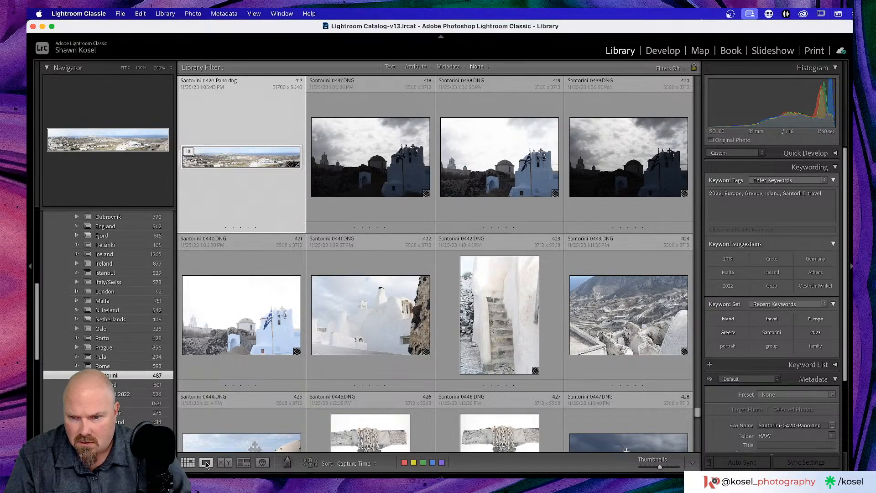
click(206, 463)
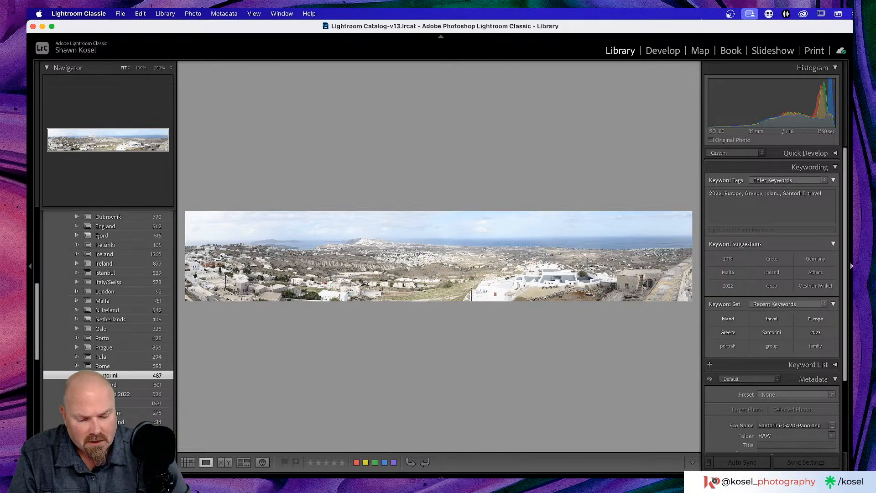
Step: Deselect the panorama, reopen it enlarged from the grid, and return to the thumbnails
key(super+d)
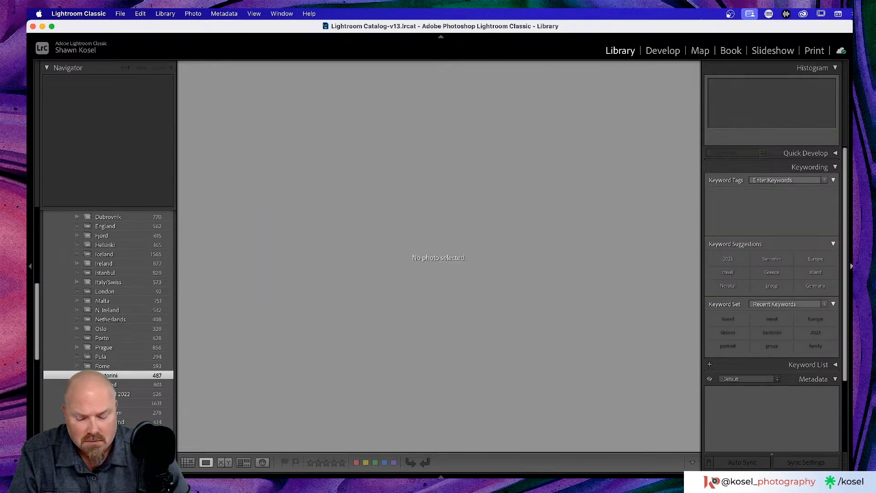
key(g)
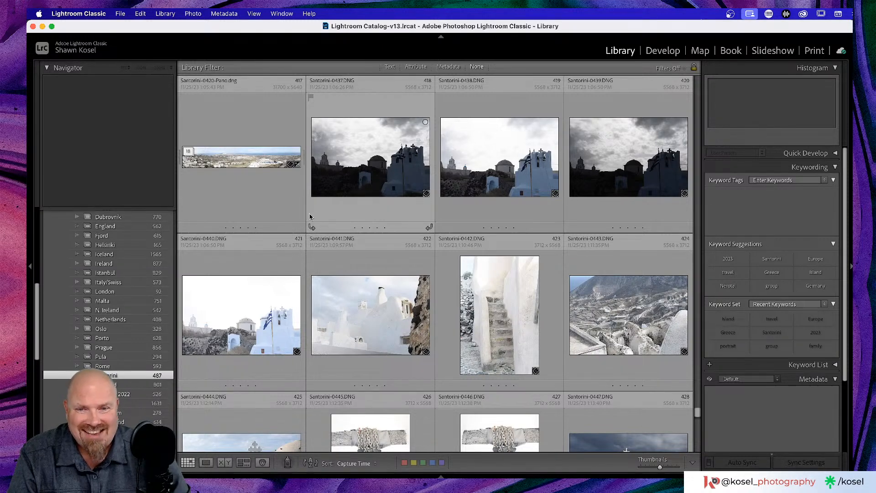
double_click(249, 160)
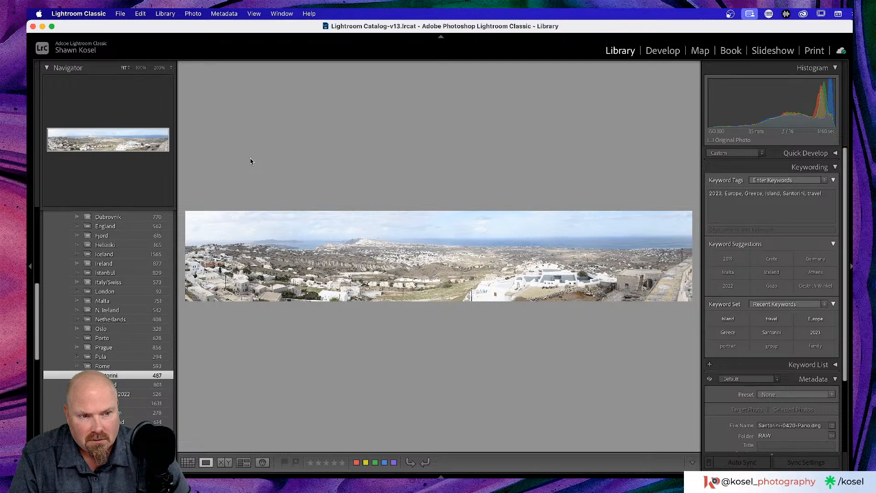
key(g)
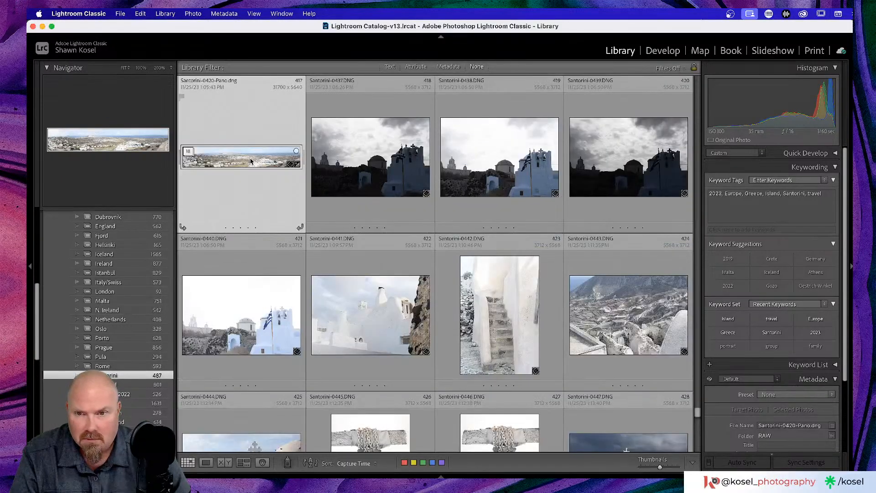
Step: Hide and restore the Library Filter bar while switching the panorama between Loupe view and the grid
key(backslash)
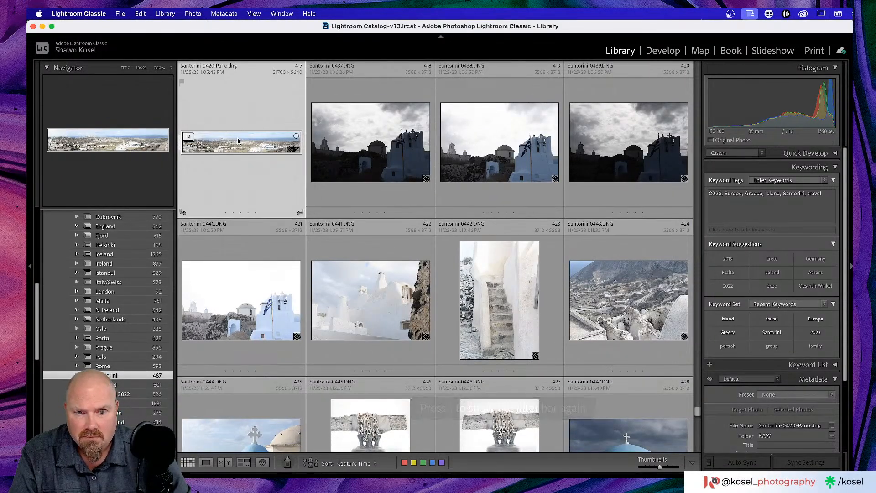
key(e)
key(g)
key(backslash)
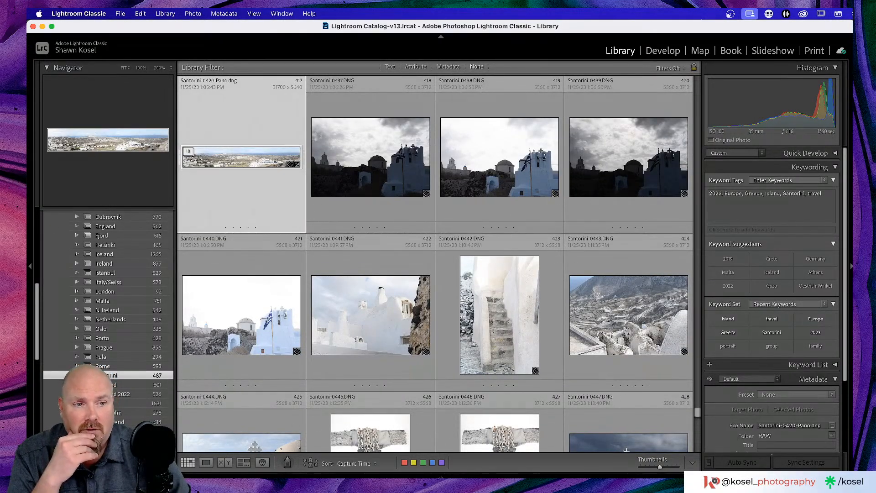
Step: Hide both side panels, open Santorini-0420-Pano enlarged, and zoom in on the village houses before fitting the whole panorama again
click(851, 267)
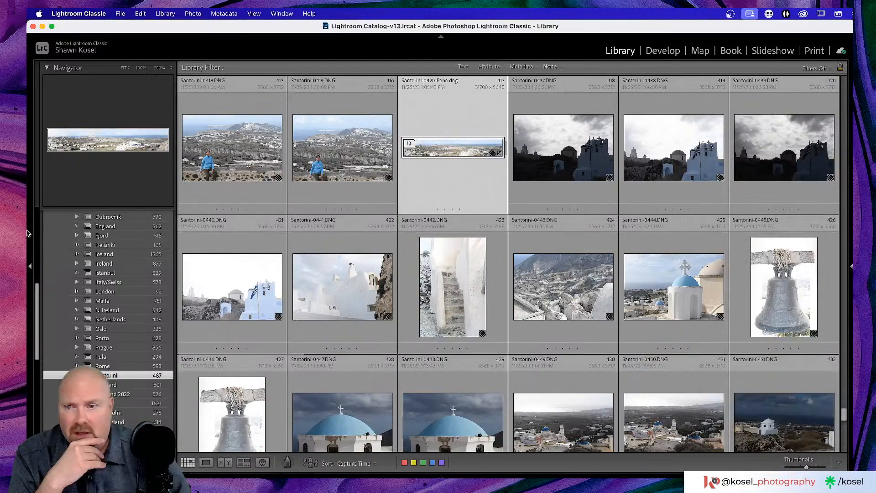
click(31, 267)
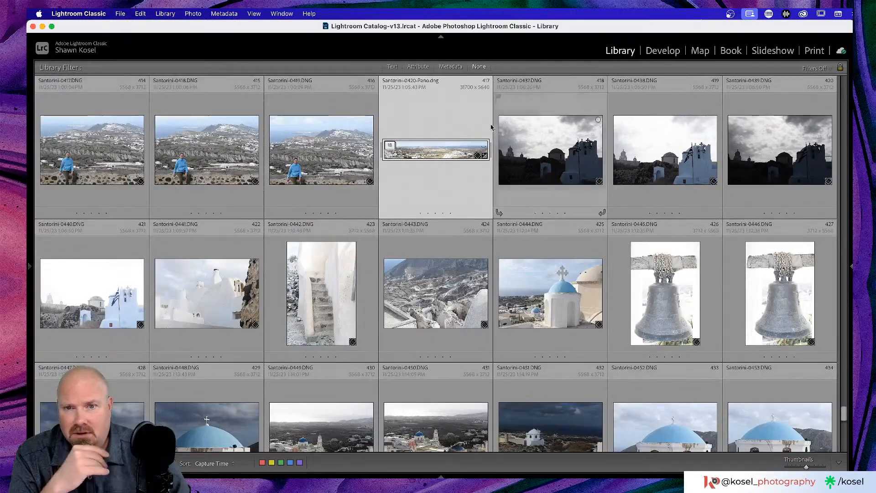
double_click(447, 157)
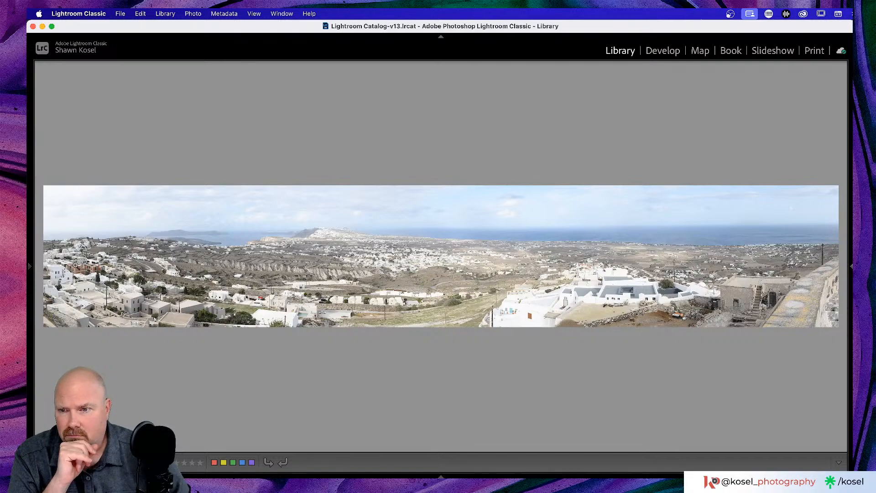
click(103, 263)
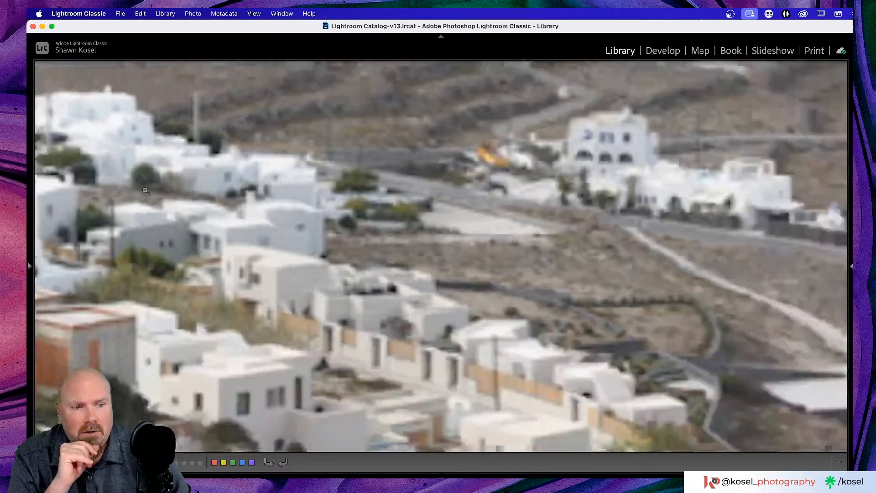
click(142, 186)
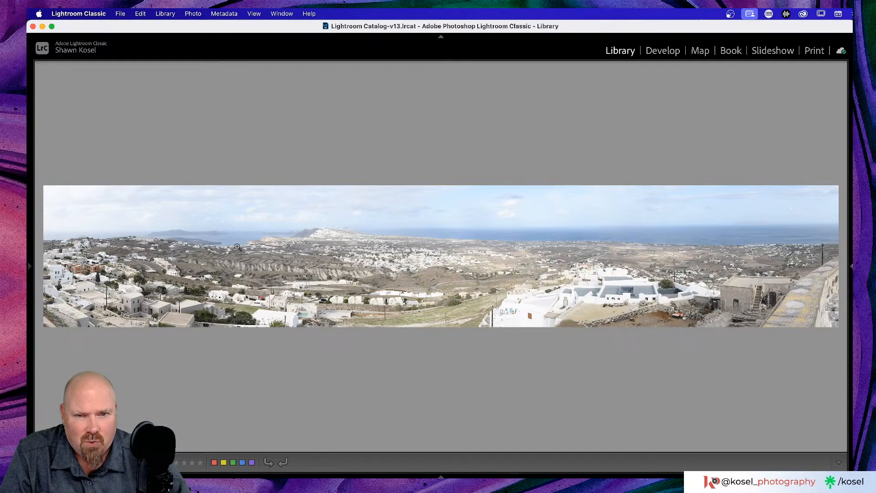
Step: Restore both side panels, preview the panorama in full screen, and return to Loupe view
click(29, 266)
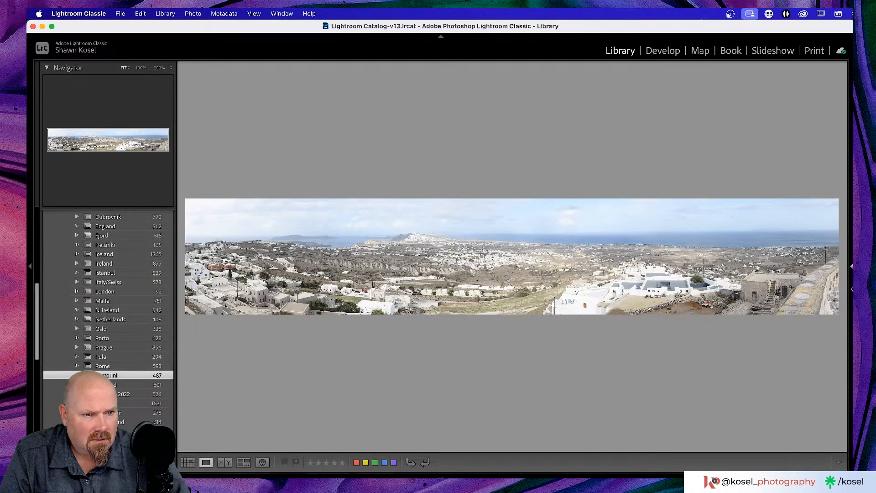
click(851, 267)
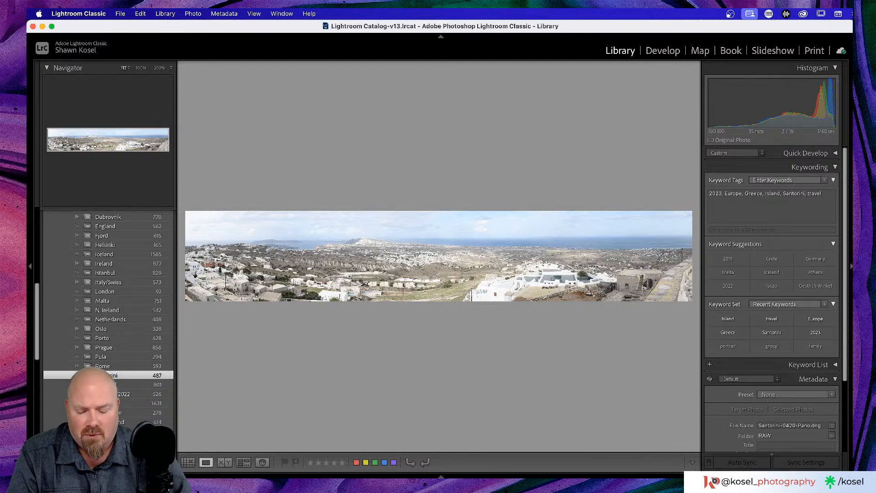
key(f)
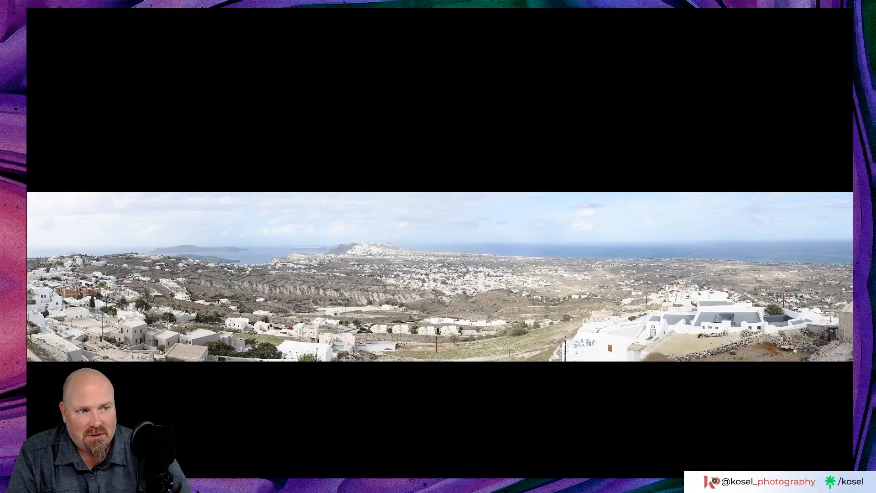
key(f)
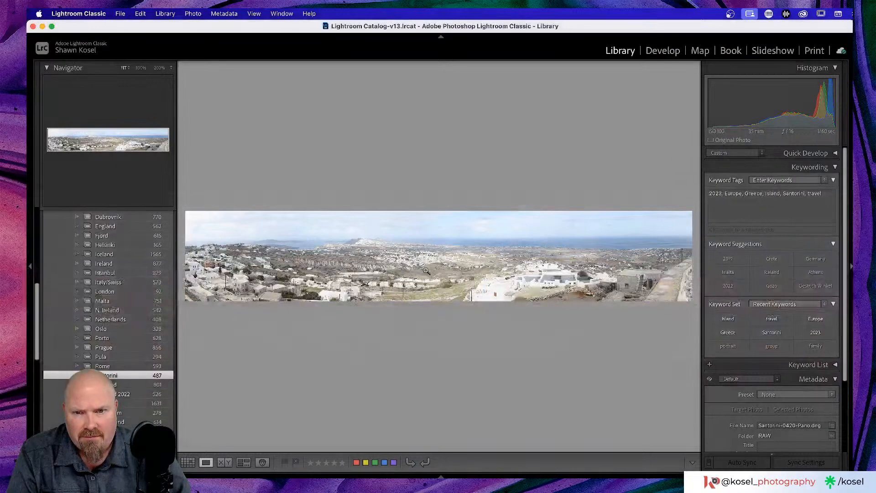
Step: Zoom the panorama to 100% and examine the hillside houses around the unfinished brick building
click(171, 68)
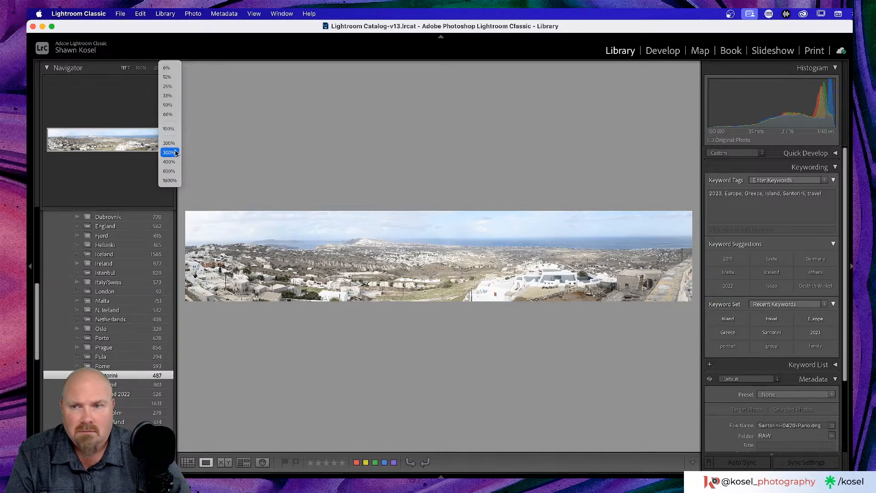
click(175, 135)
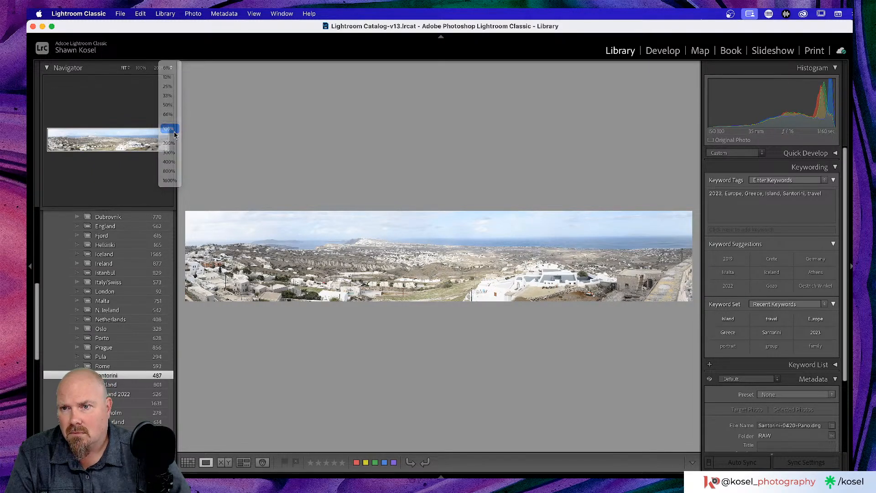
click(536, 274)
drag(443, 261, 450, 257)
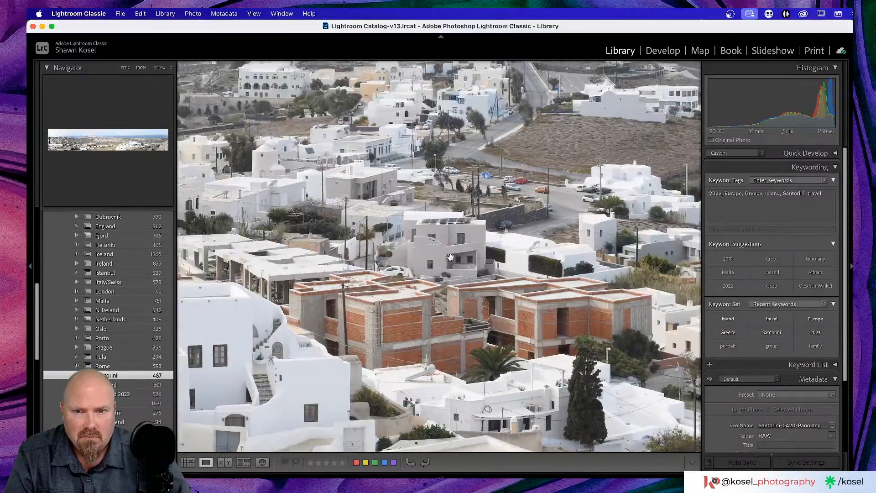
Step: Set the panorama's zoom level to 66% and examine its far left end from the sky down to the foreground rooftops
click(171, 68)
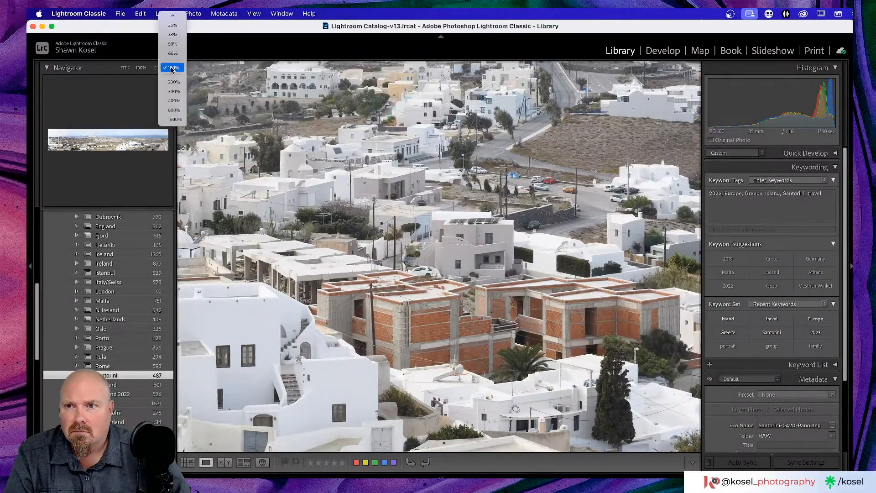
click(171, 68)
click(169, 69)
click(172, 54)
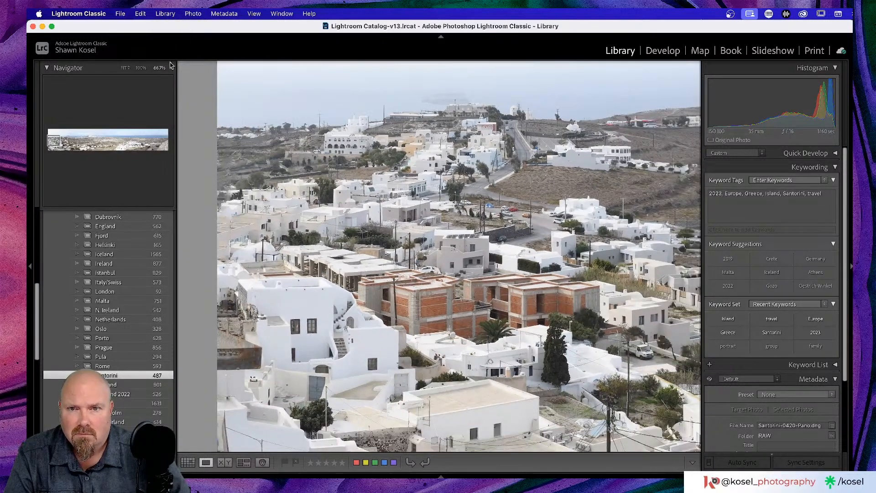
scroll(488, 220, up, 10)
scroll(488, 220, down, 7)
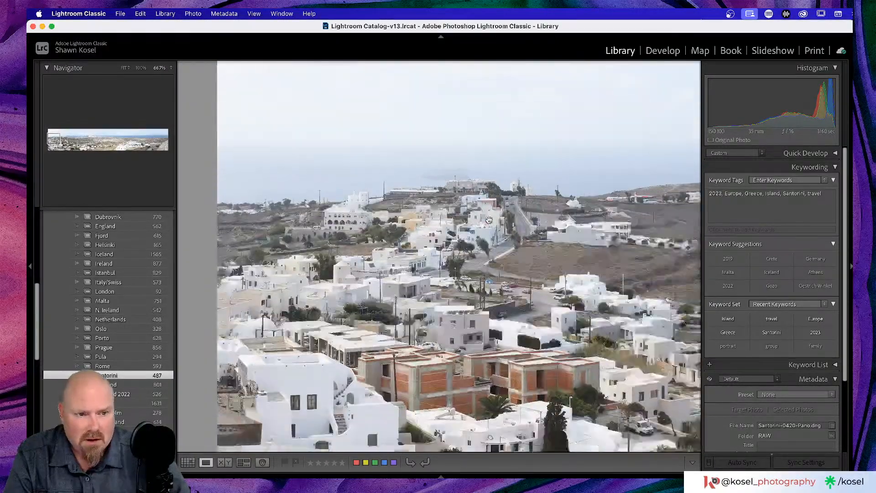
scroll(489, 220, down, 5)
scroll(490, 220, down, 4)
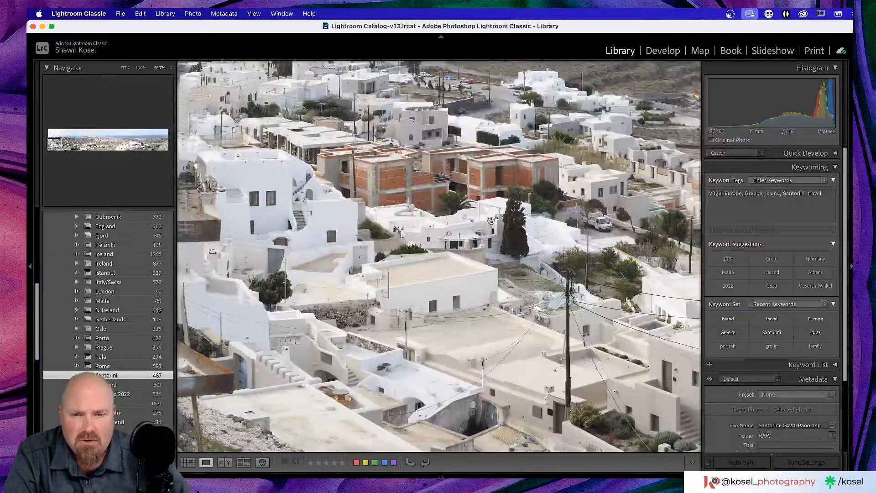
scroll(490, 221, down, 6)
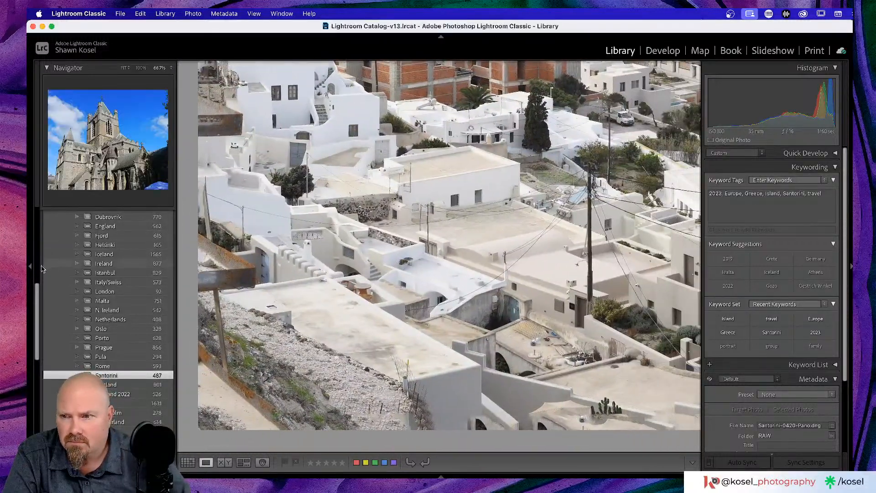
Step: Hide both side panels and examine the white rooftops and courtyards along the panorama's lower edge
click(30, 266)
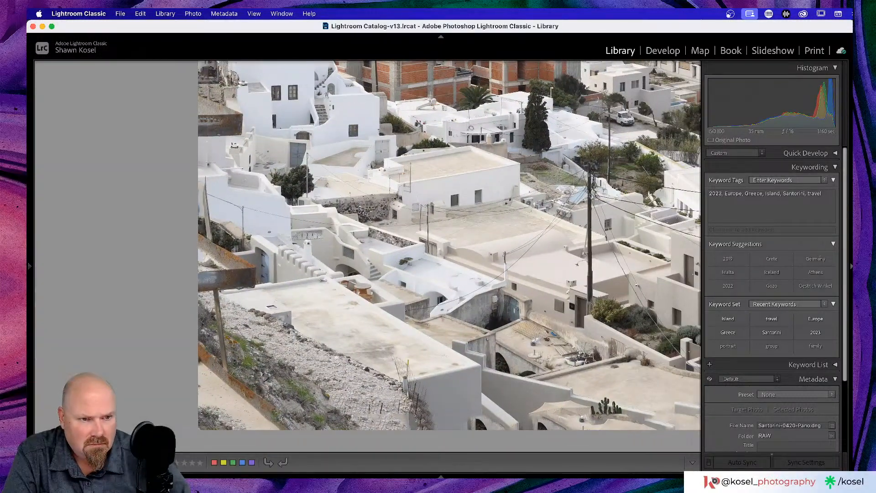
click(850, 266)
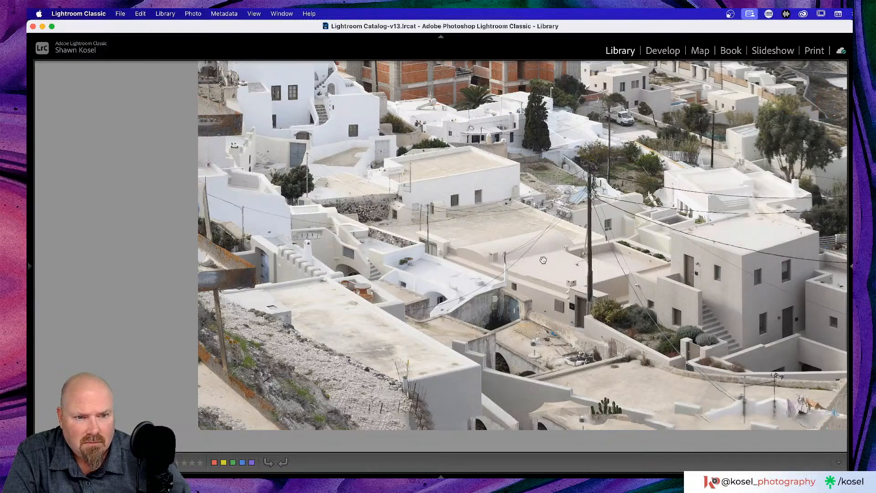
scroll(543, 260, right, 10)
scroll(543, 260, down, 3)
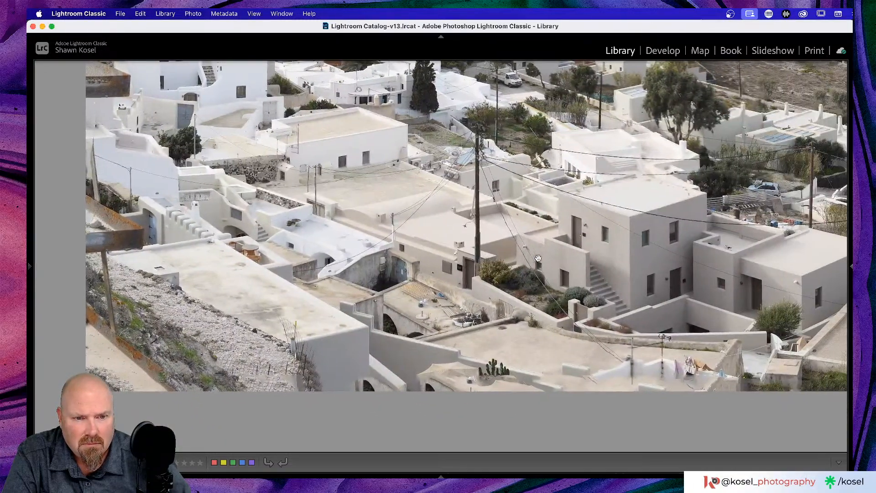
scroll(538, 258, right, 3)
scroll(538, 258, up, 9)
scroll(538, 259, right, 4)
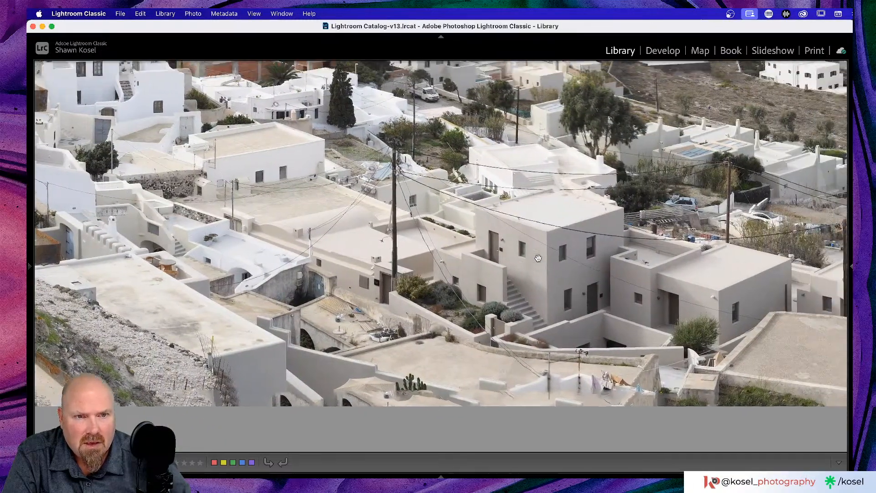
Step: Examine the terraced hillside and coastline of the panorama, moving from the brick building toward the eroded cliffs
scroll(538, 258, up, 8)
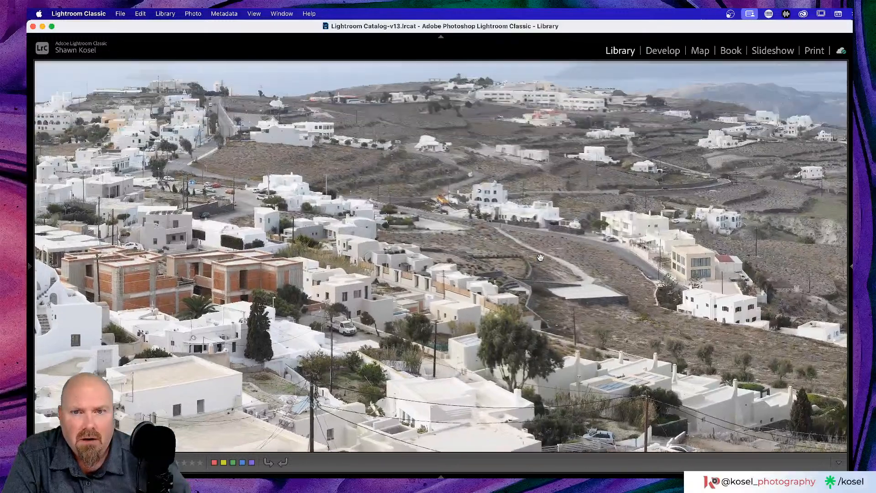
scroll(541, 258, right, 7)
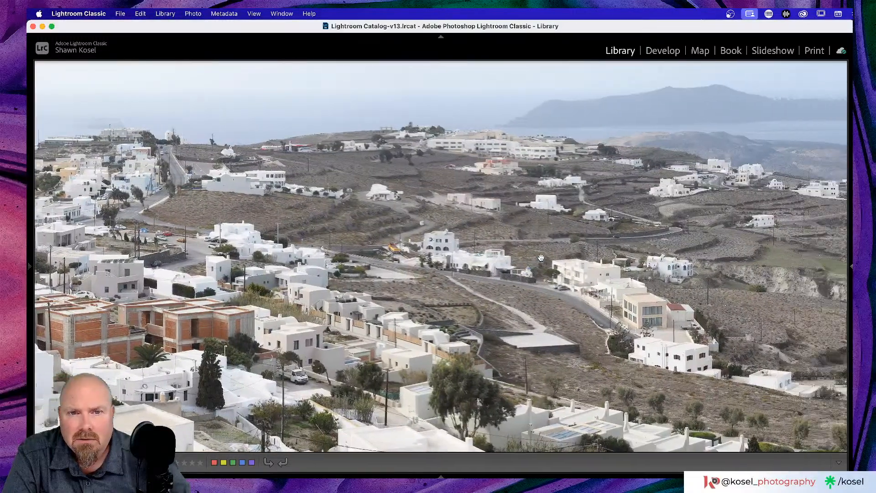
scroll(541, 258, right, 7)
scroll(541, 257, down, 2)
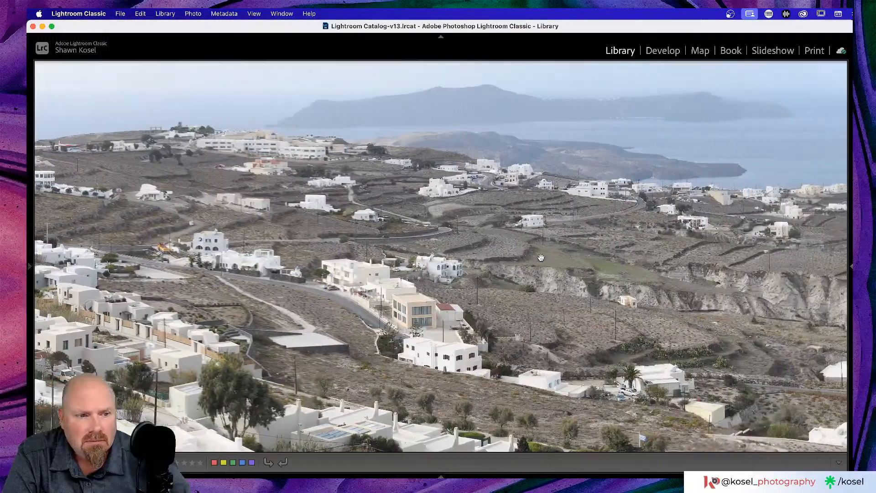
scroll(540, 258, right, 7)
scroll(540, 258, up, 1)
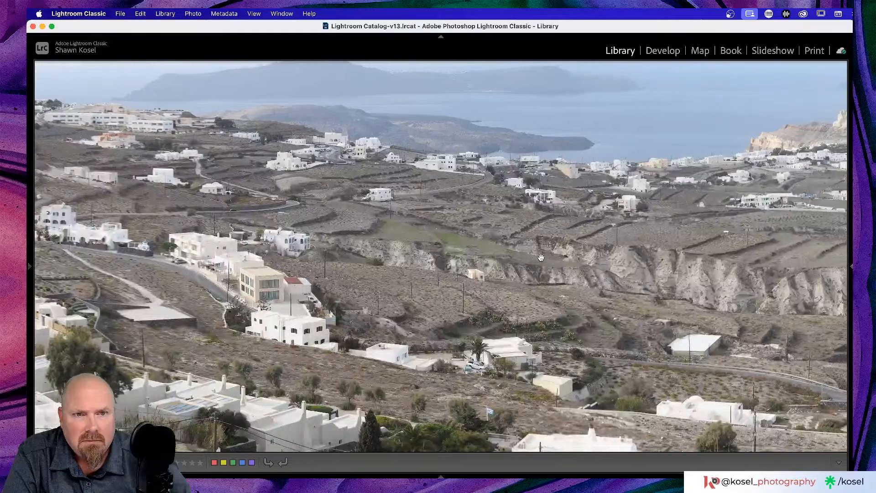
scroll(541, 258, right, 4)
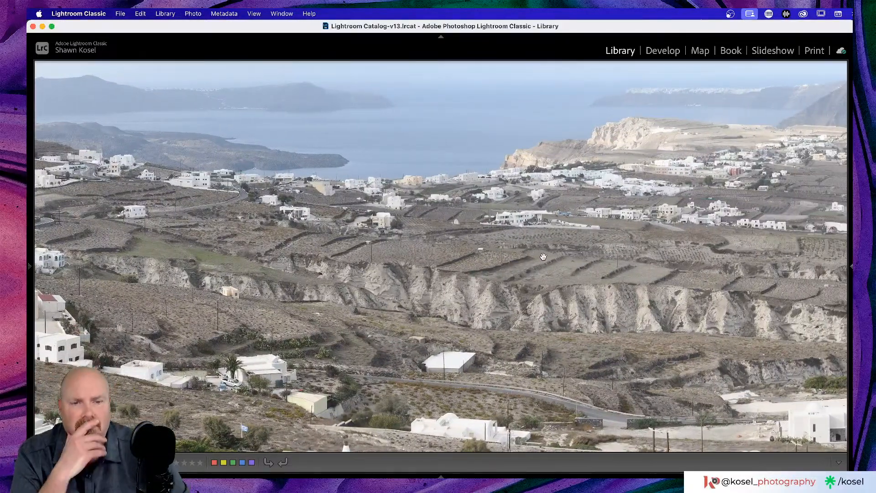
Step: Examine the panorama's foreground houses around the red car and the distant white town on the headland
scroll(541, 258, down, 9)
scroll(541, 258, right, 4)
scroll(543, 256, down, 10)
scroll(543, 256, right, 13)
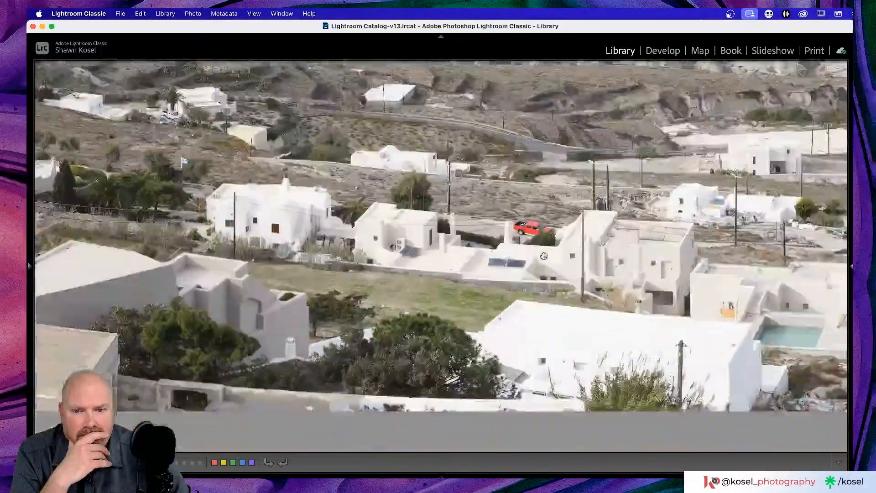
scroll(543, 255, up, 20)
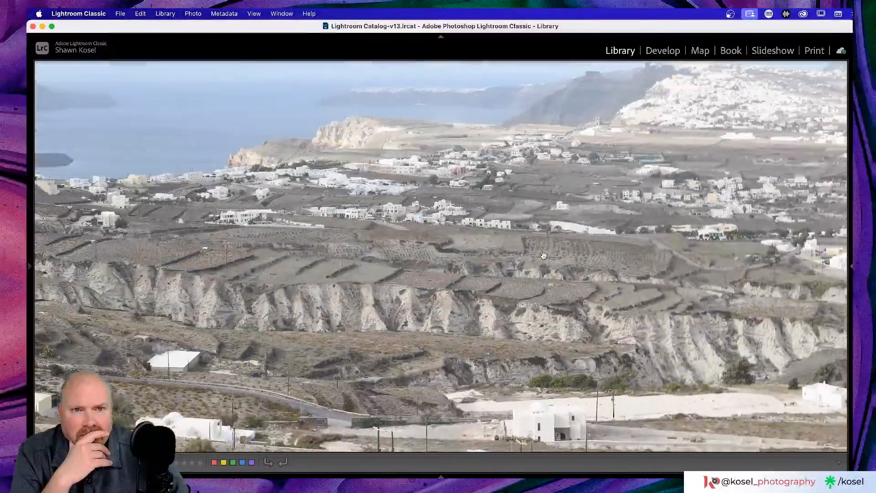
scroll(543, 256, right, 18)
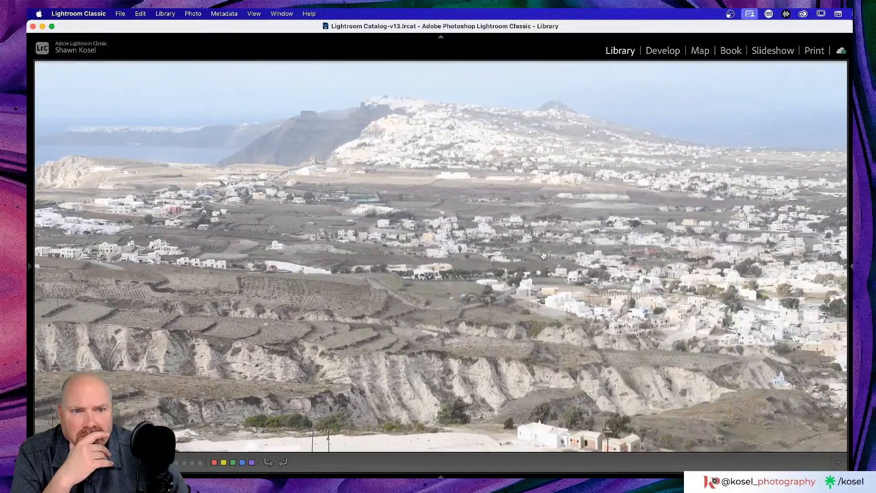
scroll(543, 256, right, 5)
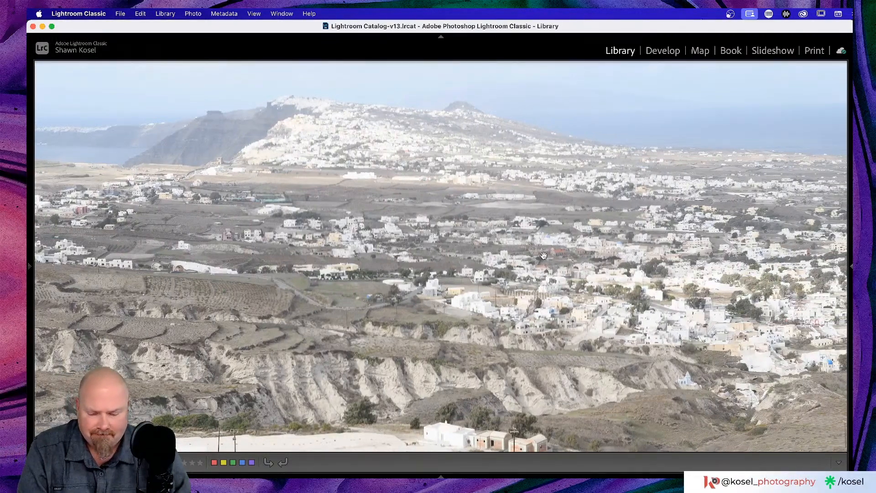
Step: Show and hide the side panels again, and examine the domed white houses below the eroded cliffs
key(Tab)
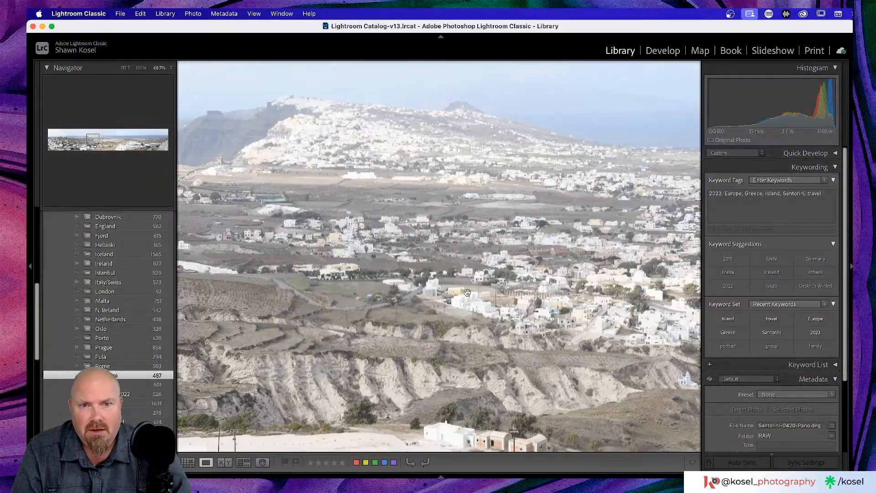
key(Tab)
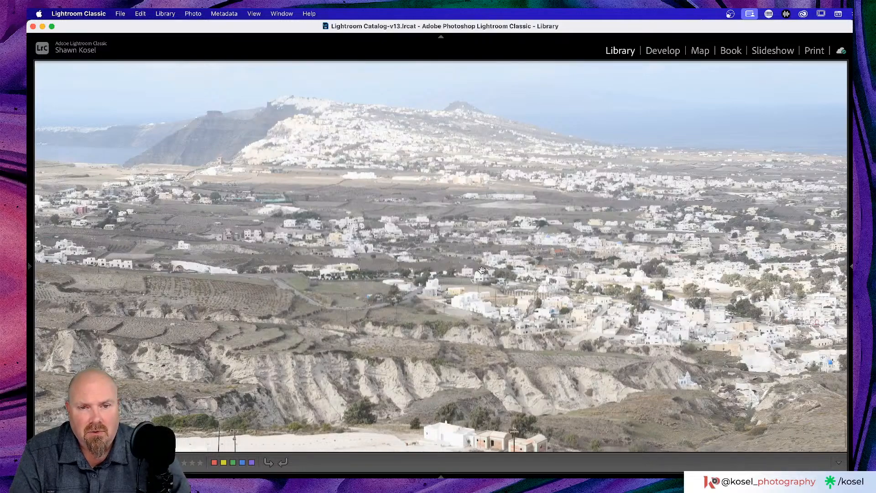
scroll(482, 270, down, 3)
scroll(482, 270, down, 5)
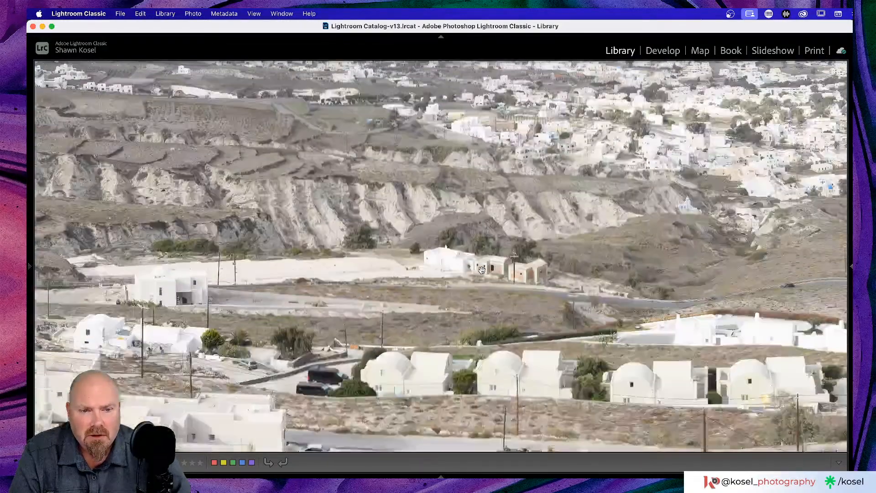
Step: Examine the panorama at 50% zoom with the side panels shown, moving from the domed houses up to the white headland town
scroll(481, 270, down, 2)
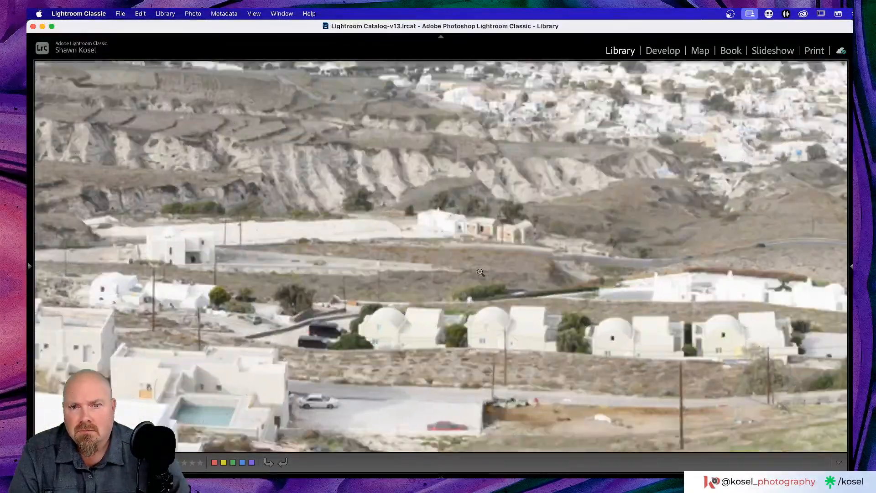
click(482, 271)
key(Tab)
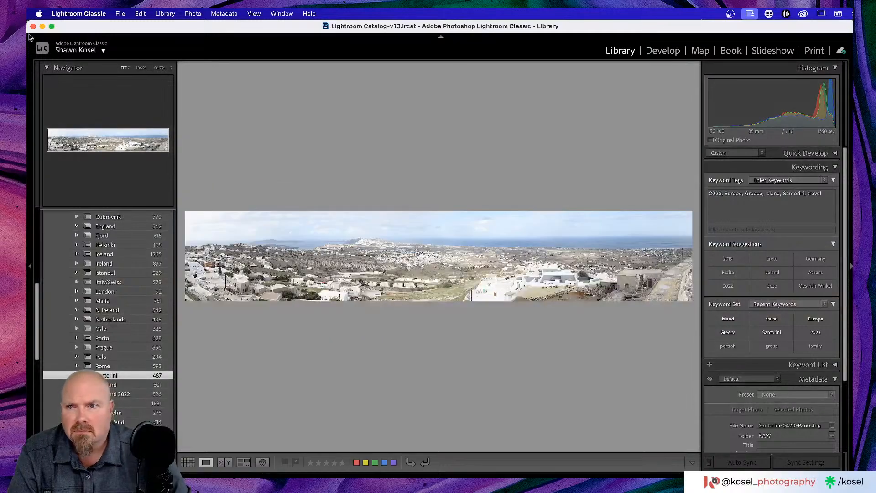
click(169, 67)
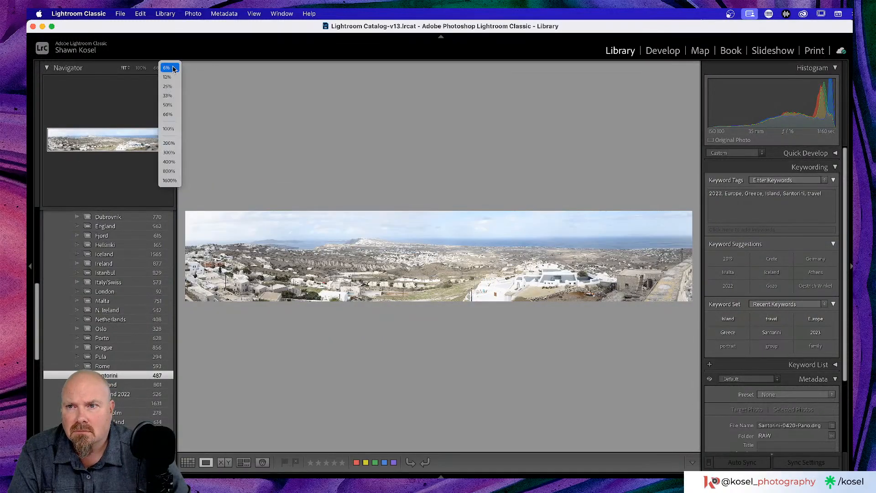
click(176, 106)
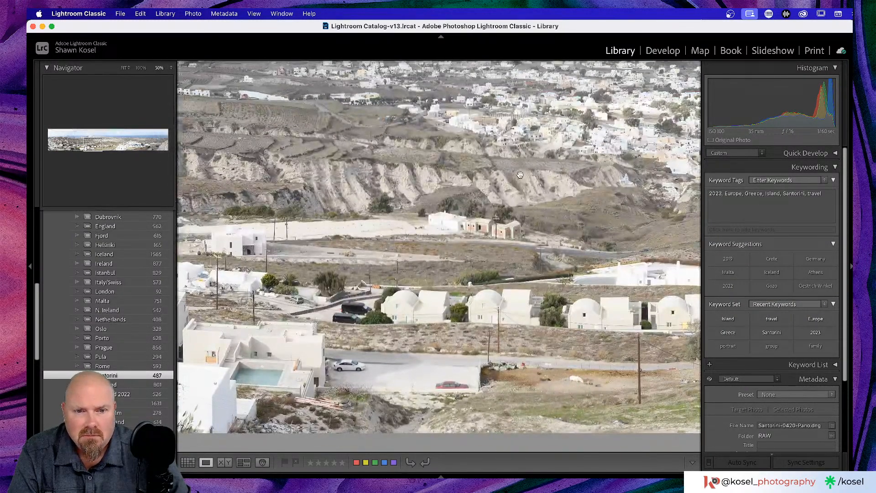
scroll(520, 175, up, 10)
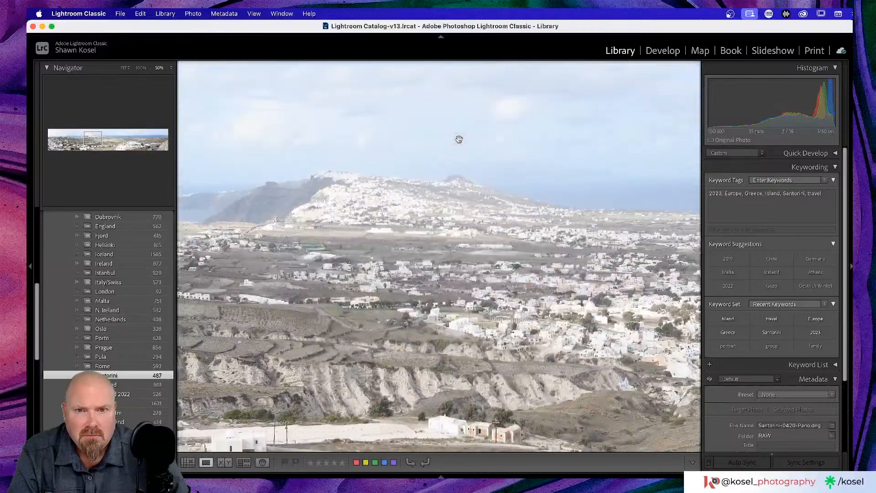
scroll(459, 139, down, 3)
Step: Reduce the panorama's zoom to 33% and examine the terraced hillside, the coastline and the houses around the eroded cliffs
click(177, 70)
click(172, 68)
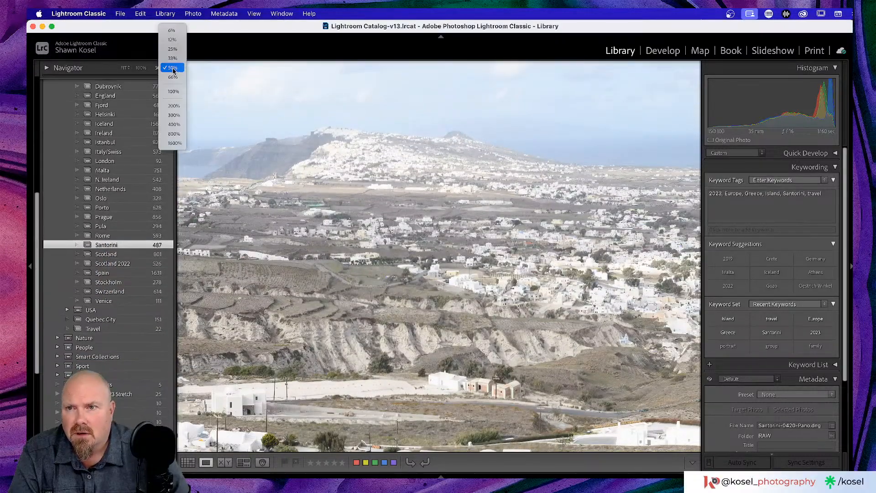
click(172, 58)
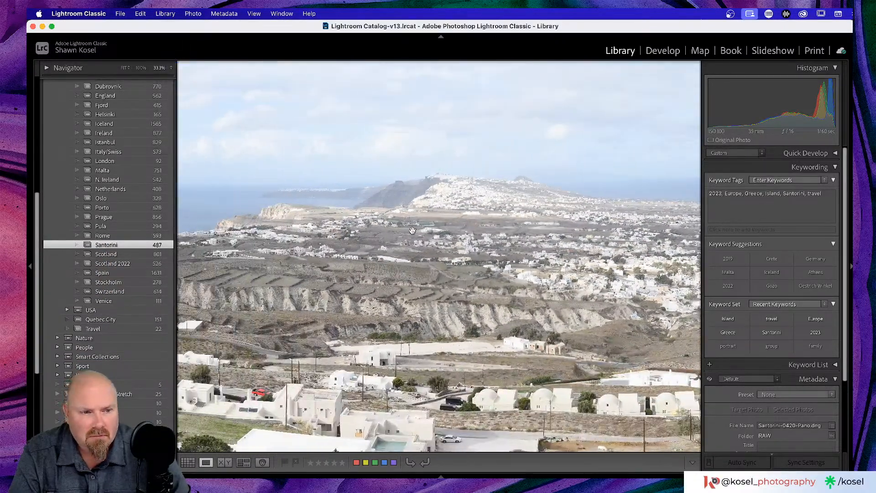
scroll(411, 230, down, 4)
scroll(412, 230, left, 5)
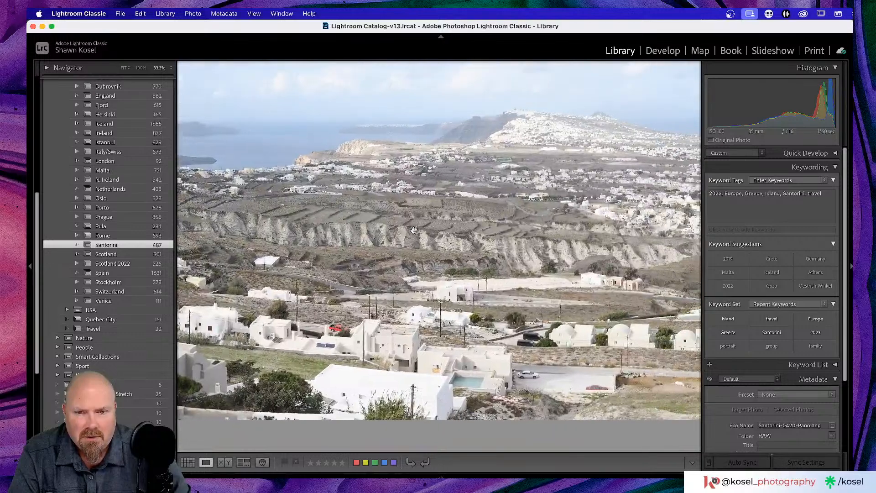
scroll(414, 230, up, 2)
scroll(414, 230, right, 10)
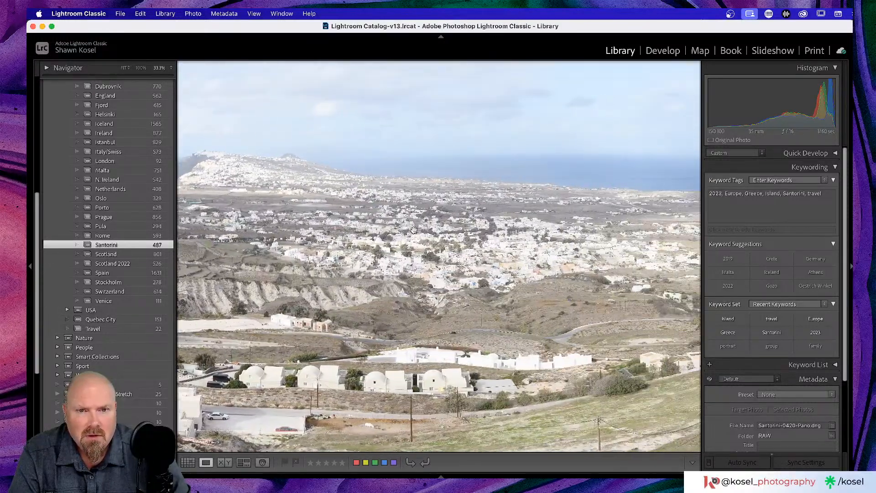
Step: Examine the rest of the panorama from the valley across the white rooftops to the lichen-covered stone wall at its right end
scroll(413, 230, right, 5)
scroll(413, 229, down, 1)
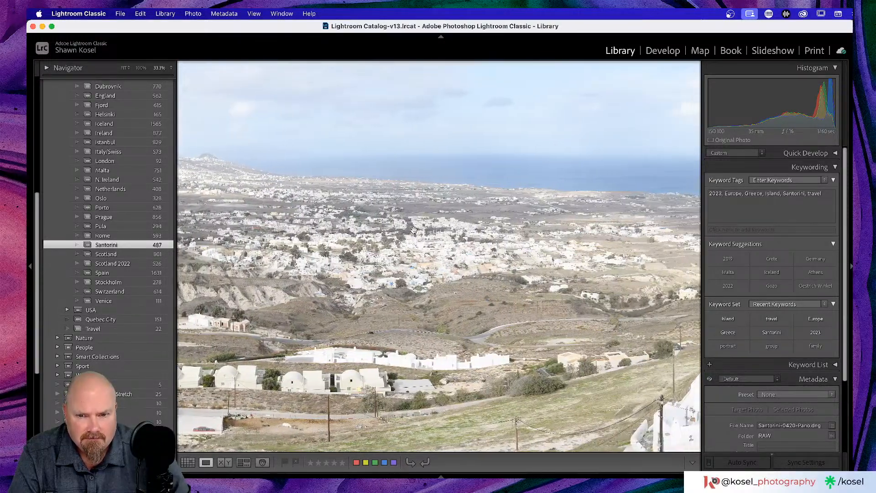
scroll(414, 230, right, 7)
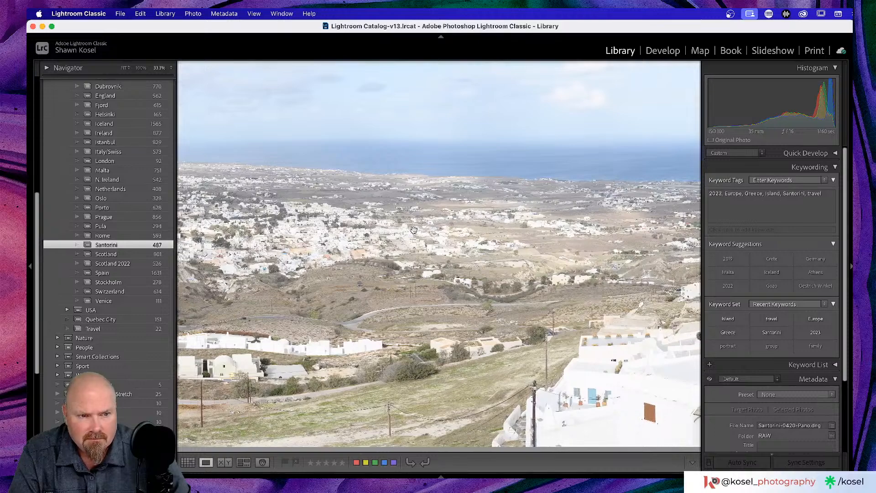
scroll(413, 230, right, 5)
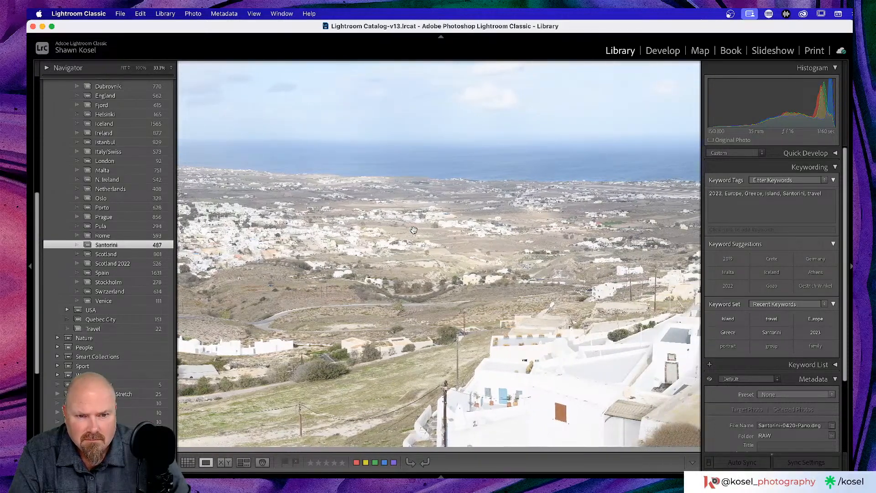
scroll(413, 230, right, 9)
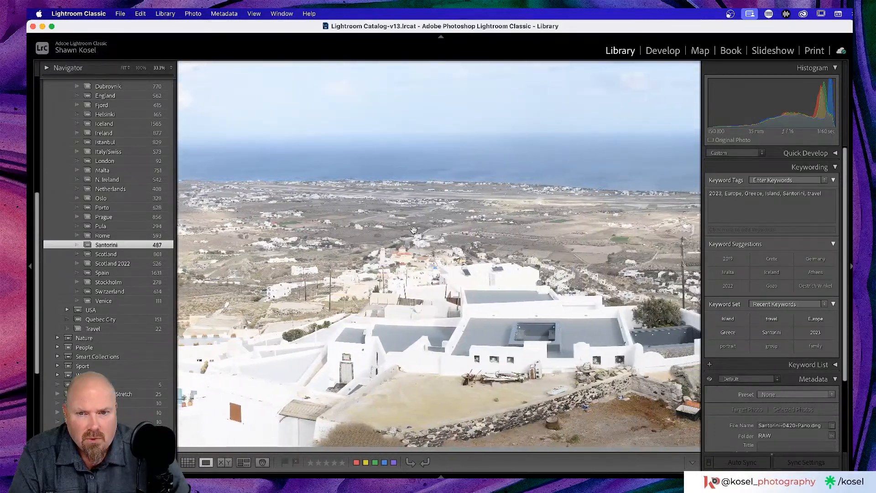
scroll(413, 230, right, 9)
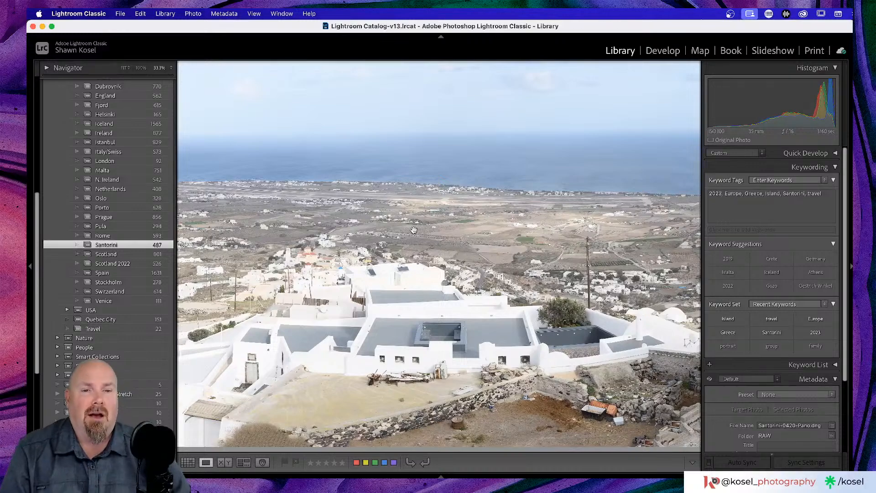
scroll(413, 230, right, 9)
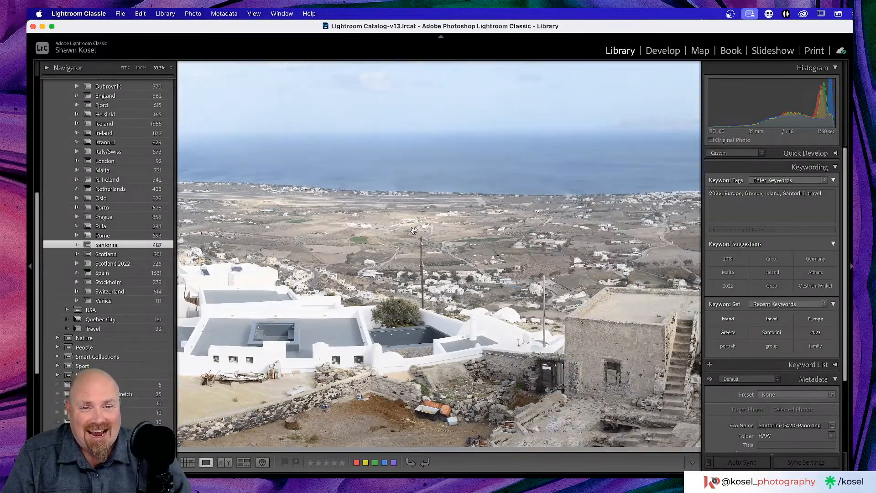
scroll(413, 230, right, 9)
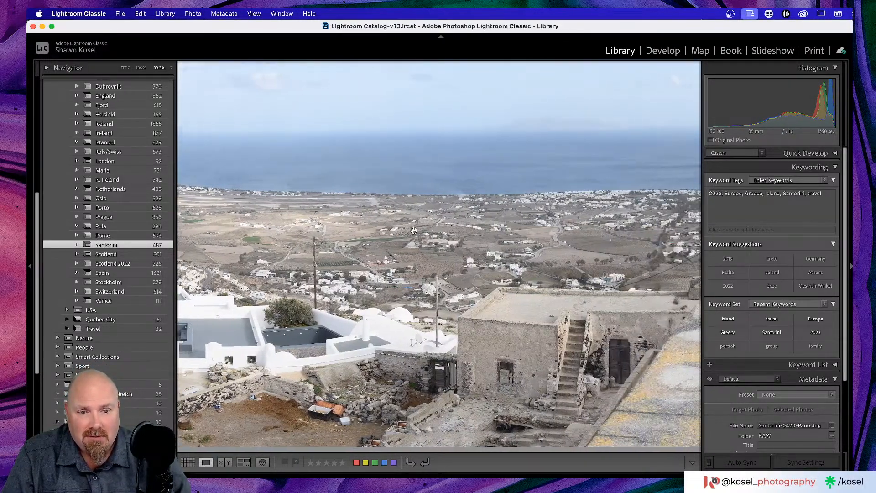
scroll(413, 230, right, 9)
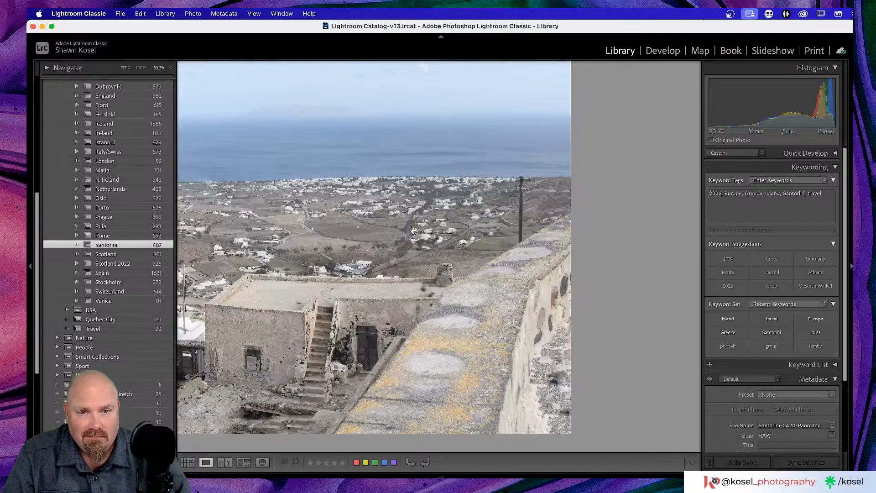
Step: View the panorama's stone-wall end and its full width without the side panels, and return to the thumbnail grid with the panels restored
key(Tab)
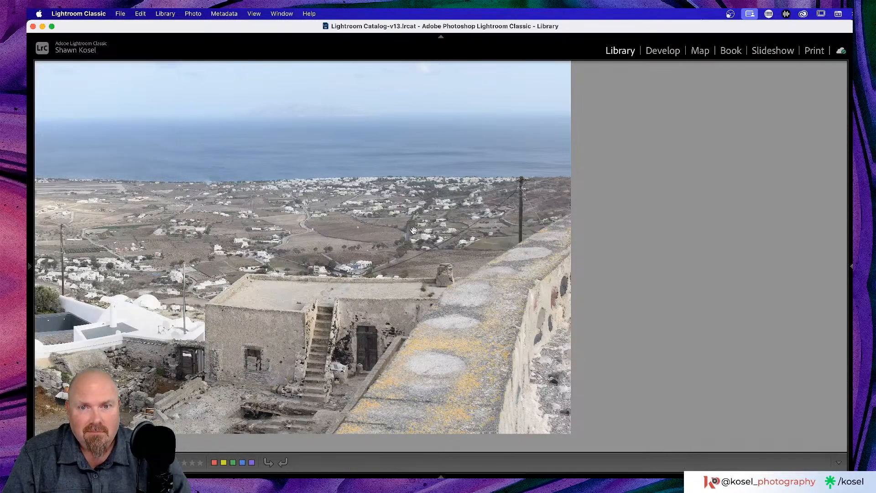
scroll(413, 229, left, 14)
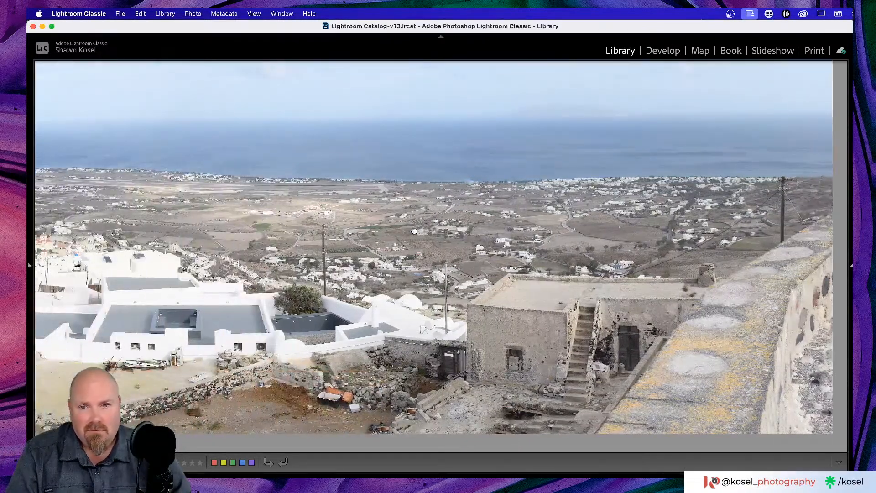
click(413, 231)
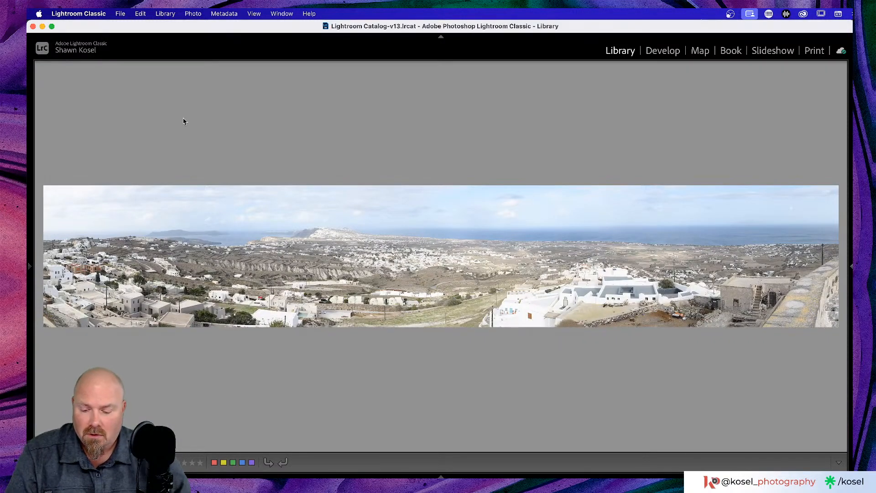
key(Tab)
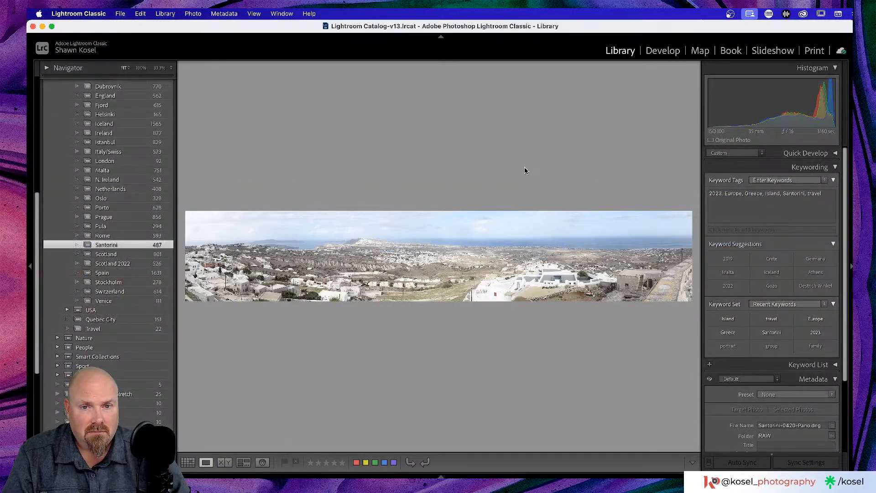
key(g)
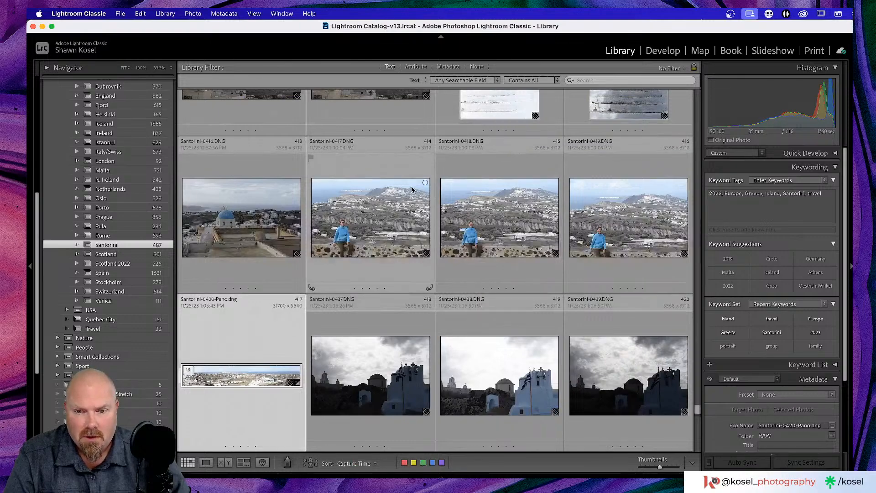
Step: Open the blue-domed cross photo Santorini-0444.DNG and review the following bell, dome and hillside church shots up to Santorini-0450.DNG
scroll(412, 189, down, 5)
scroll(412, 189, down, 3)
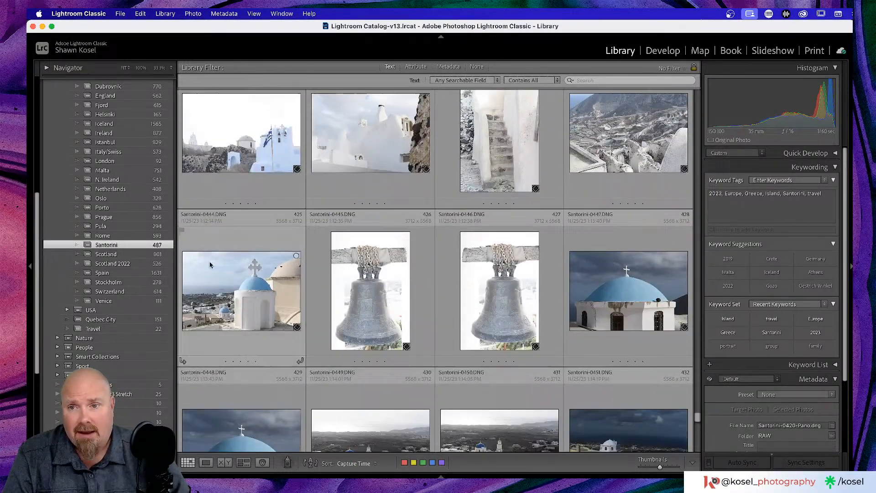
double_click(267, 275)
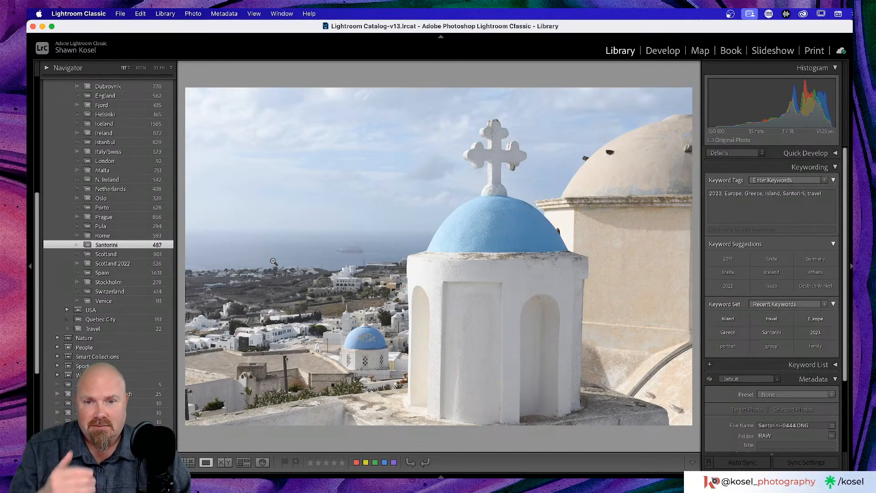
key(Right)
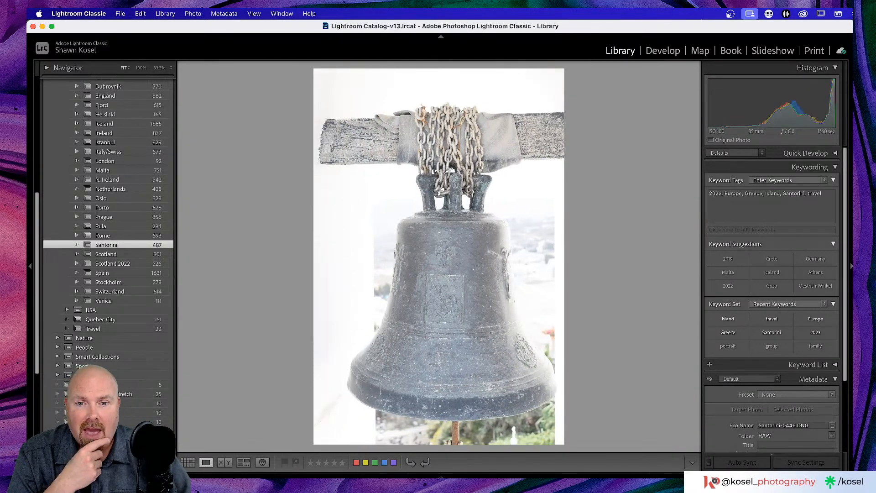
key(Right)
key(Right)
key(Right)
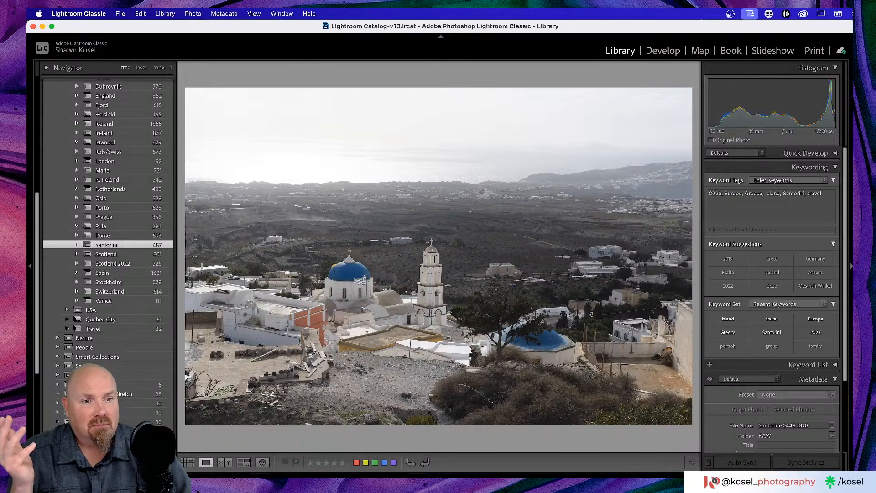
key(Right)
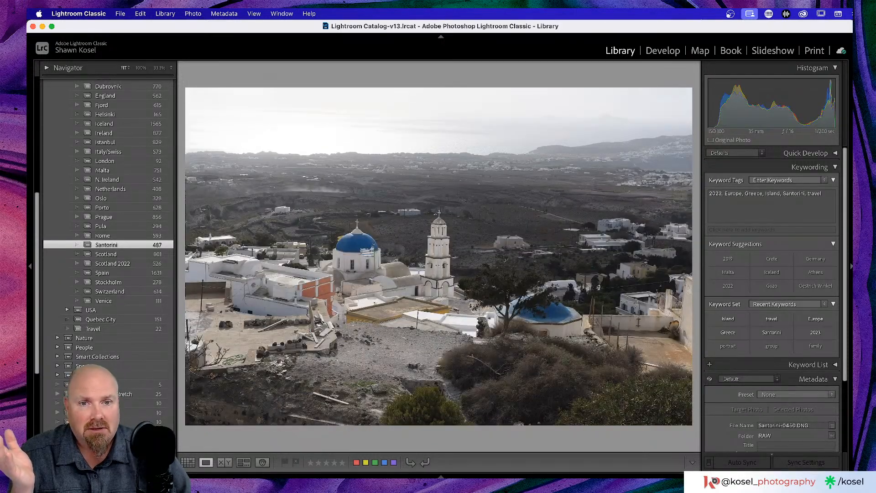
Step: Review the dark chapel photo with the Greek flag and compare it with the two cracked blue dome shots after it
key(Right)
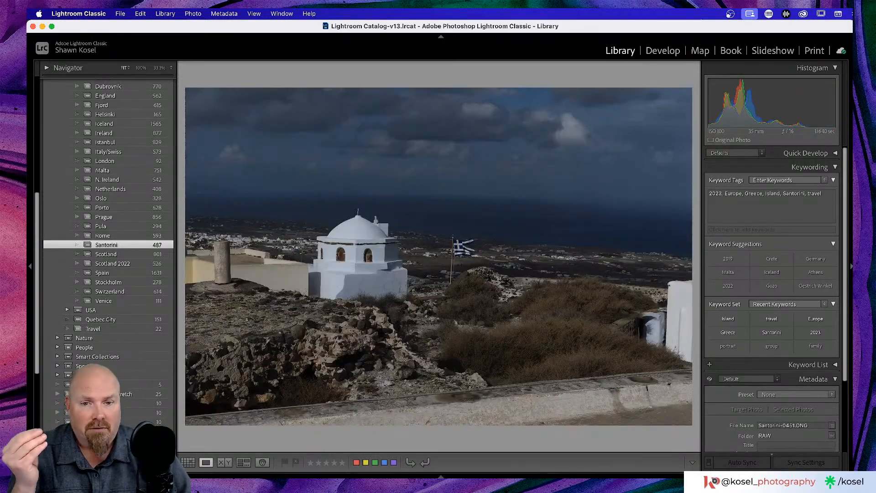
key(Right)
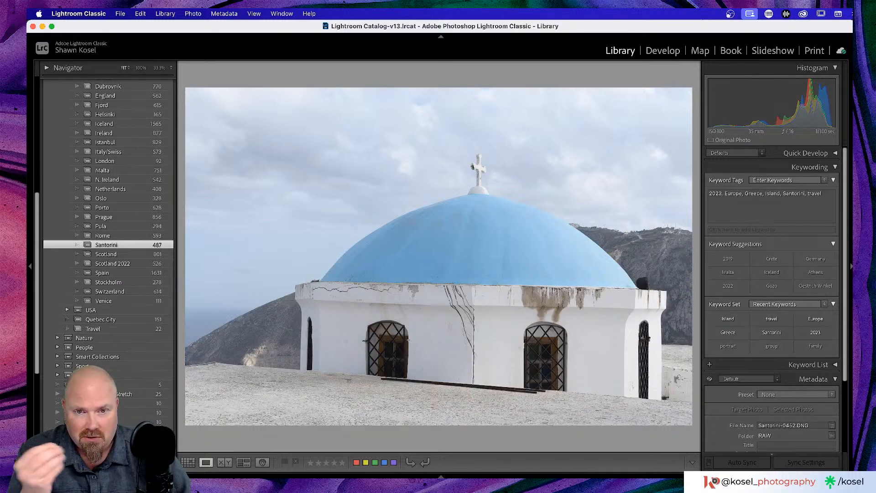
key(Left)
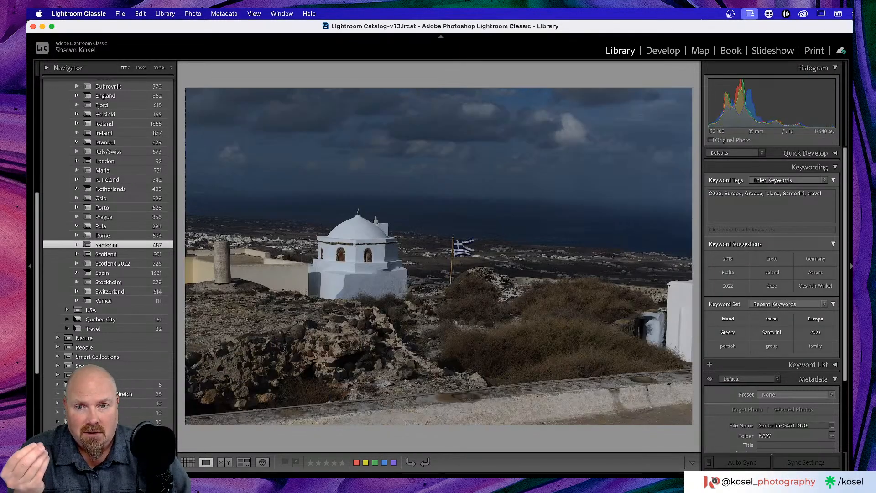
key(Right)
key(Right)
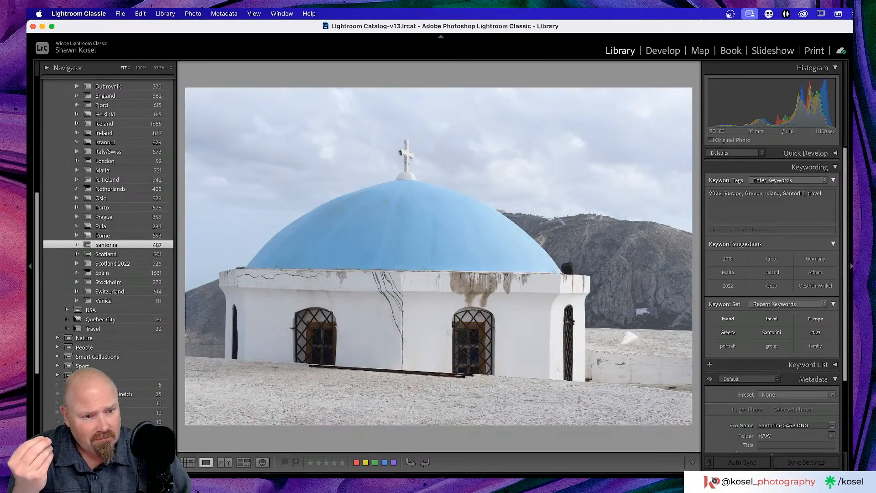
Step: Review the photos of the weathered white house and the rusty bell in its arch, up to Santorini-0459.DNG
key(Right)
key(Right)
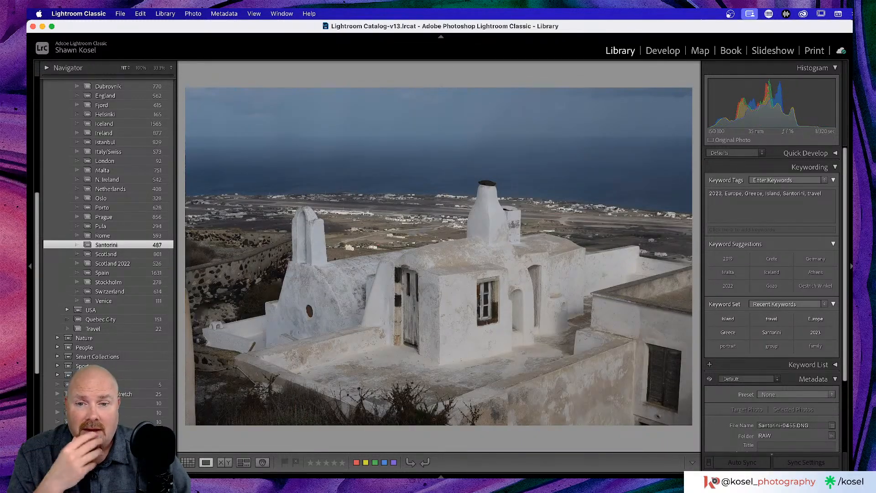
key(Right)
key(Right)
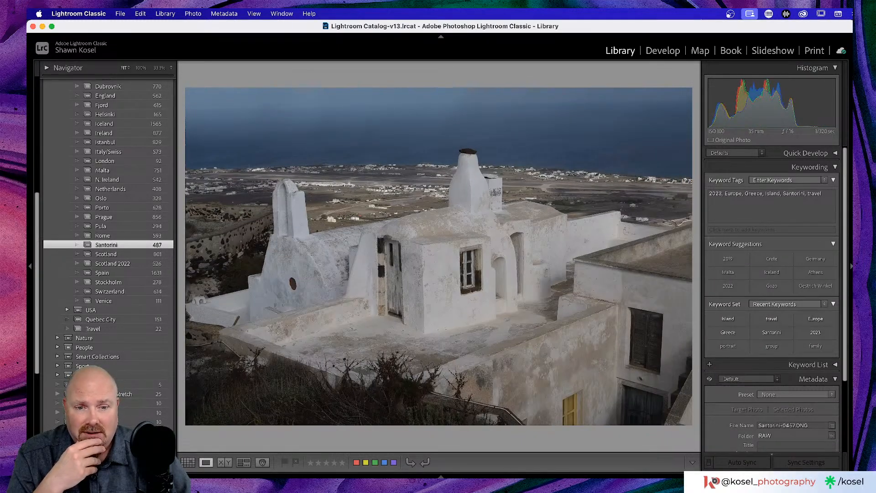
key(Right)
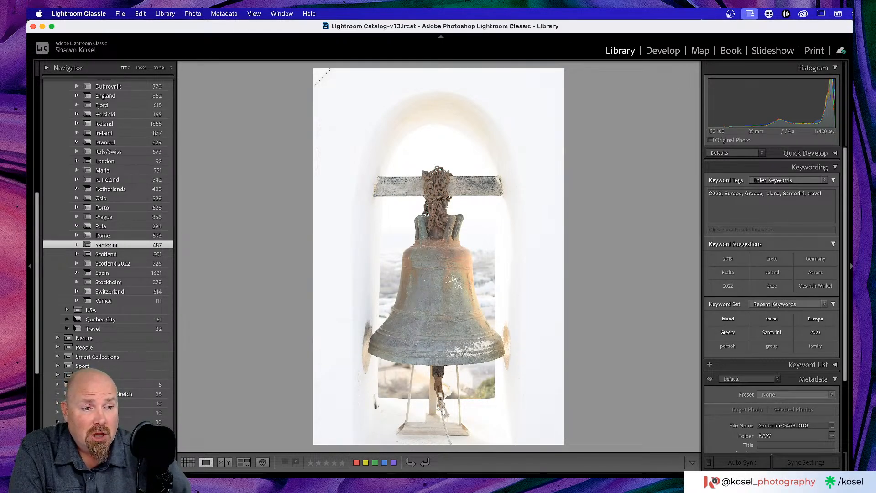
key(Right)
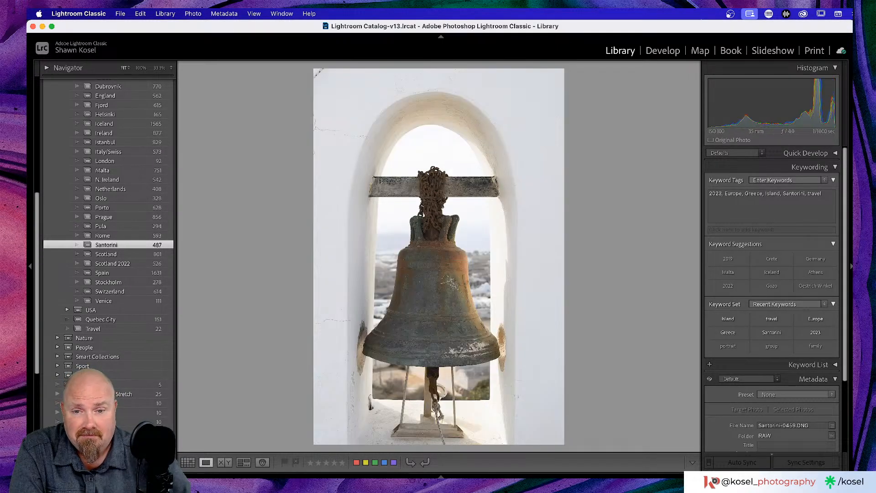
Step: Review the two blue dome shots beside the yellow building, the dark tunnel photos and the woven vine basket, up to Santorini-0464.DNG
key(Right)
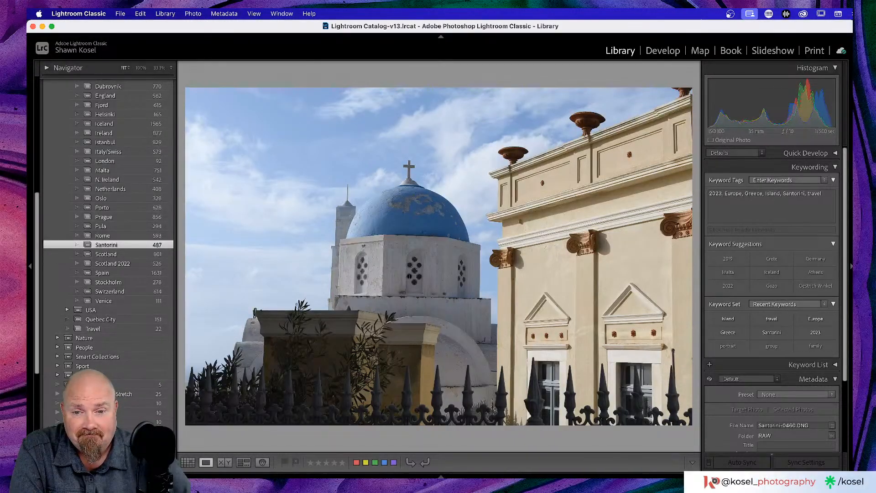
key(Right)
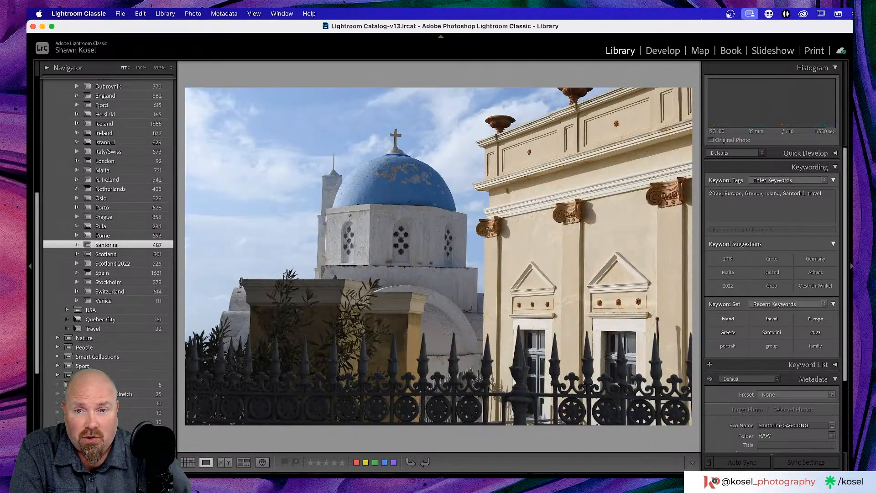
key(Right)
key(Left)
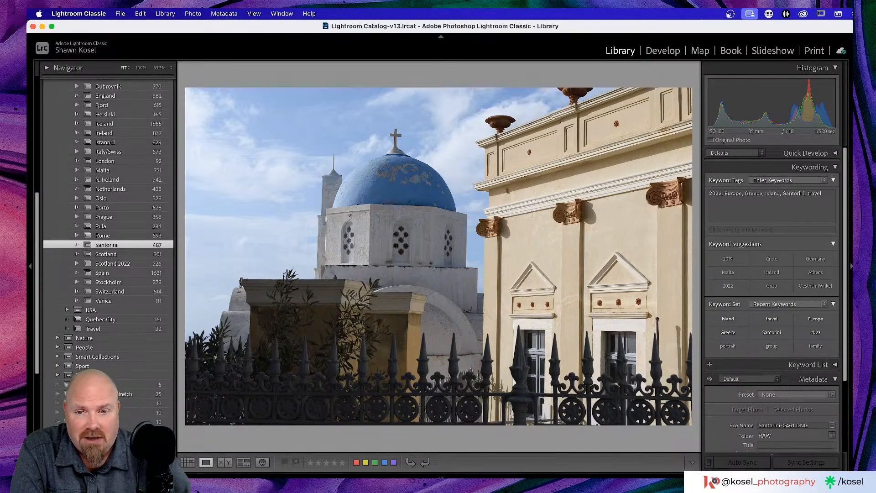
key(Right)
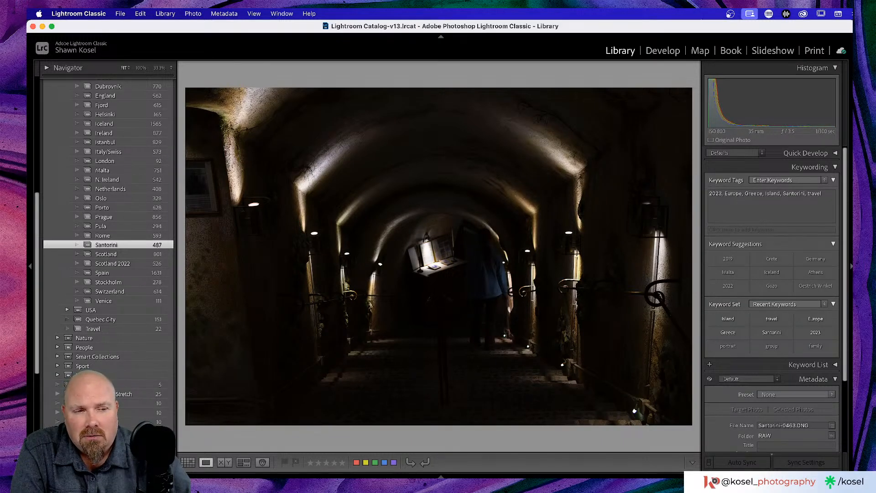
key(Right)
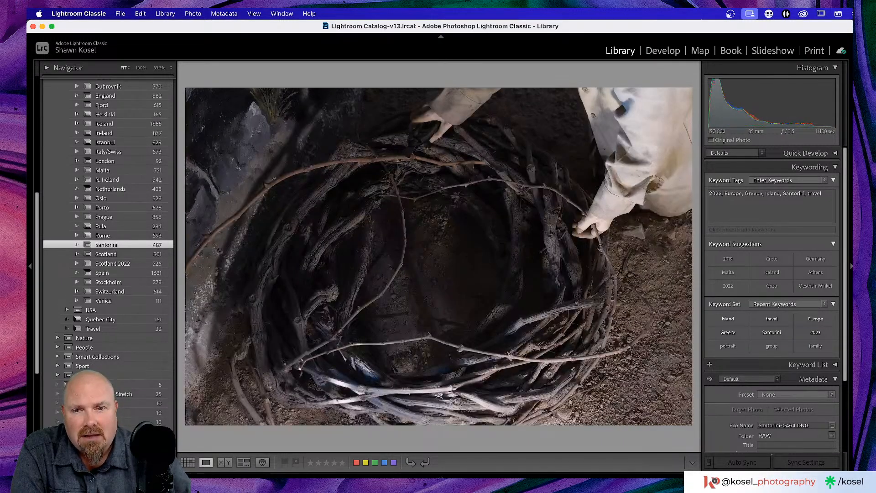
Step: Return to the thumbnail grid and look over the remaining photos of vines, wine barrels and the airport, through Santorini-0484.DNG
key(g)
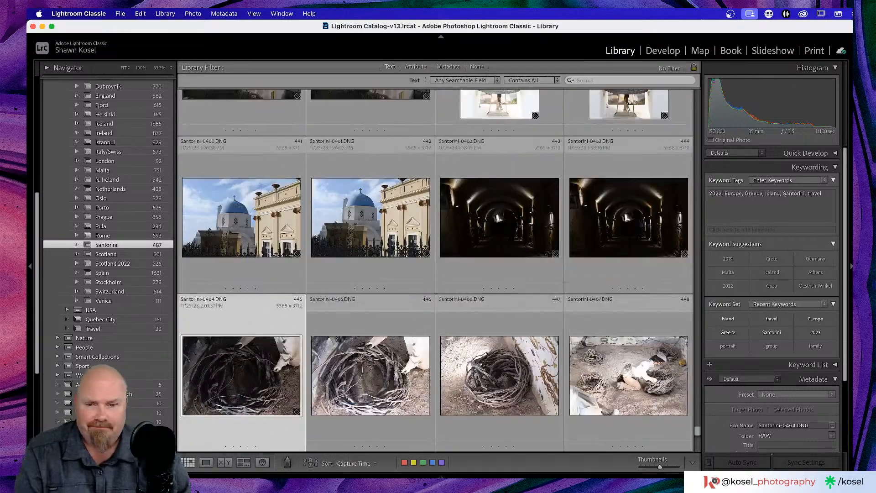
scroll(401, 239, down, 5)
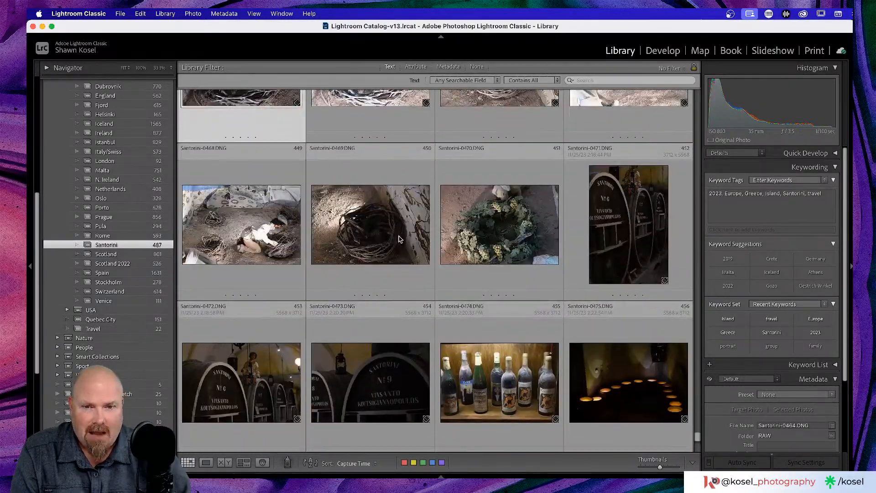
scroll(401, 239, down, 3)
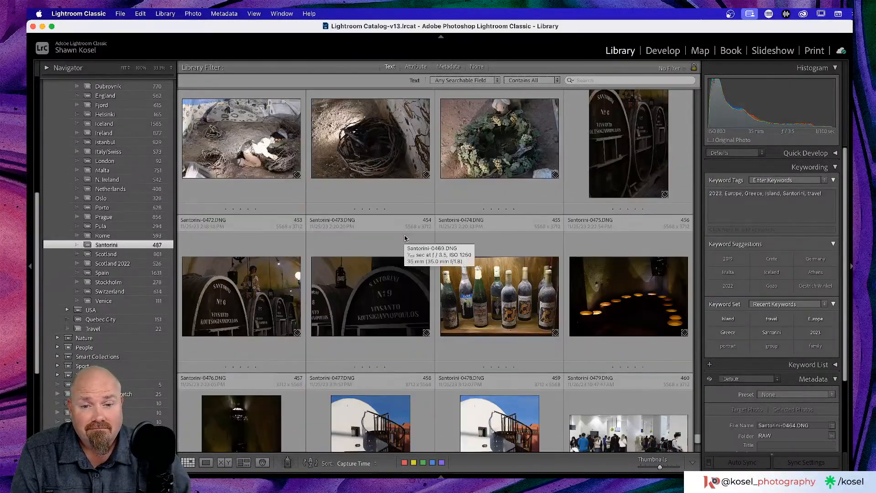
scroll(404, 238, down, 5)
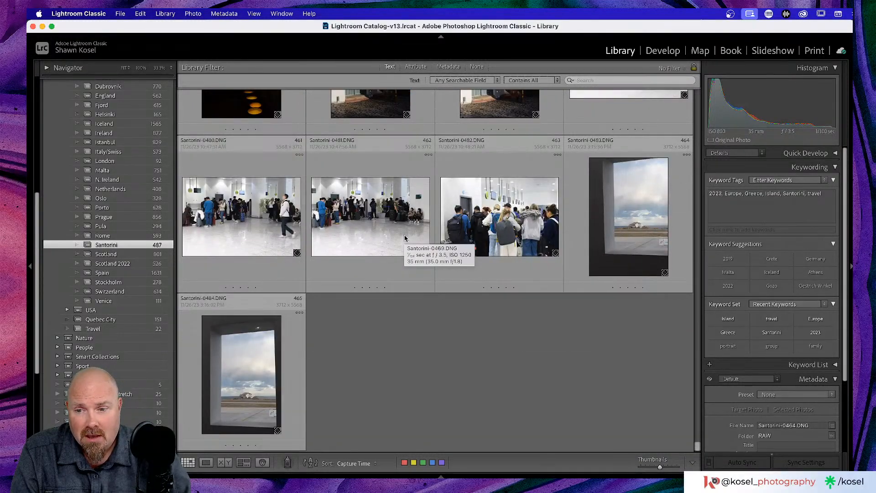
scroll(330, 233, up, 1)
scroll(331, 233, up, 1)
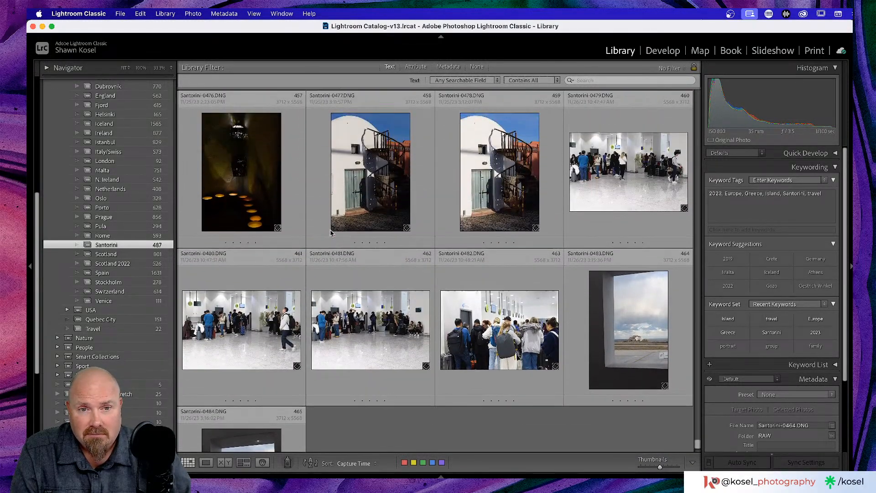
Step: Switch the library filter to attribute criteria for the Santorini photos
scroll(330, 232, up, 7)
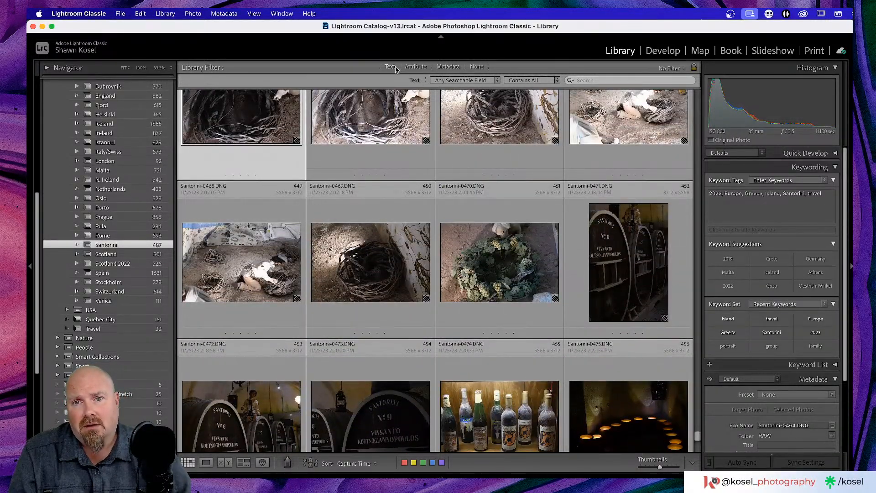
click(409, 68)
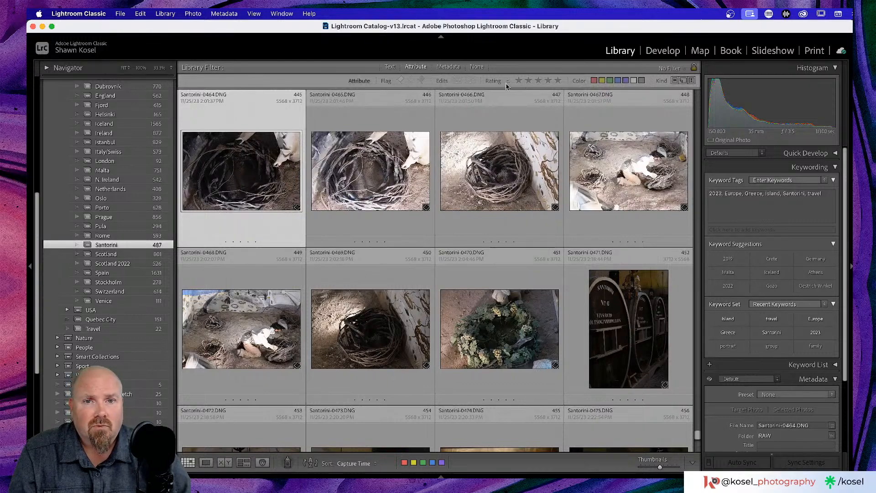
Step: Filter the Santorini photos to three stars and higher and open the windmill photo Santorini-0160.DNG in the Develop module
click(538, 80)
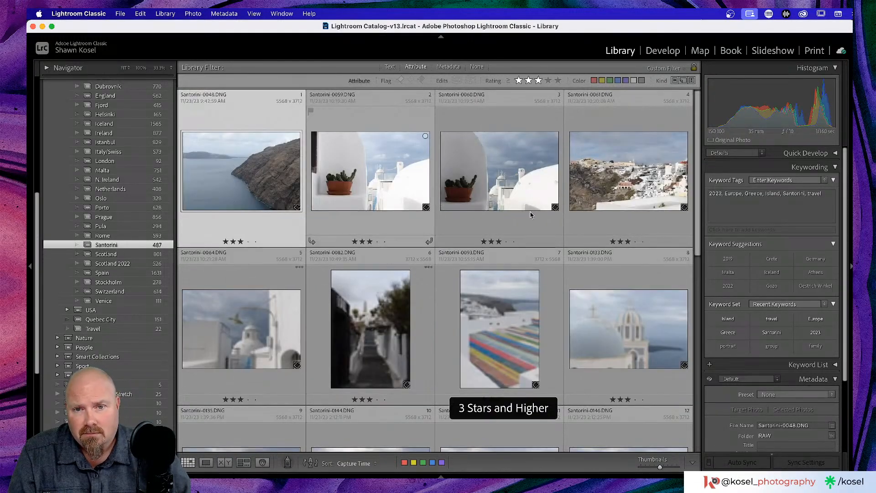
scroll(529, 214, down, 5)
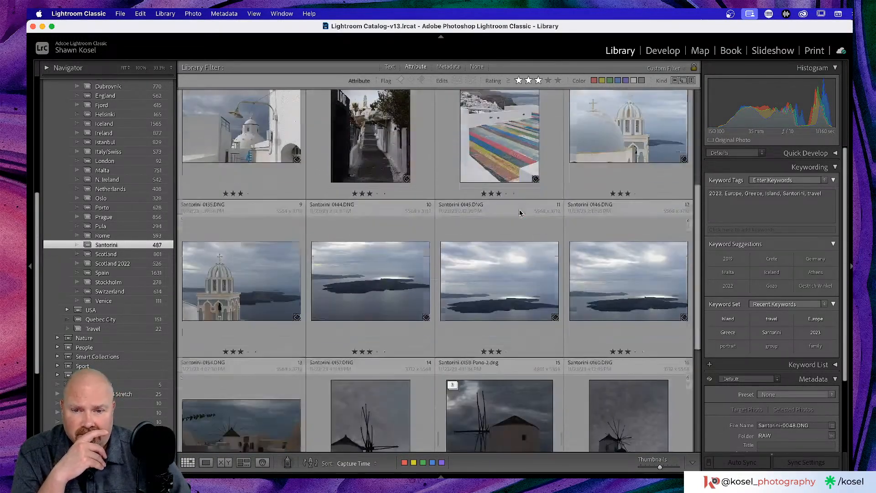
scroll(520, 214, down, 5)
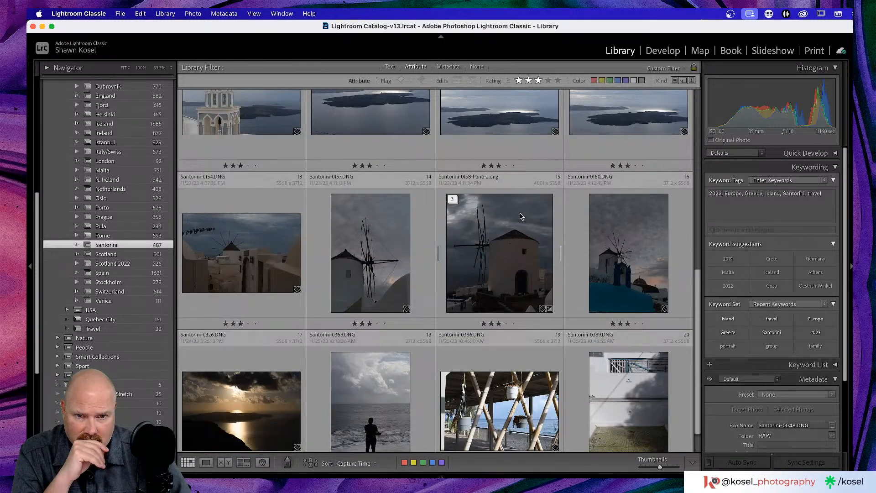
double_click(647, 248)
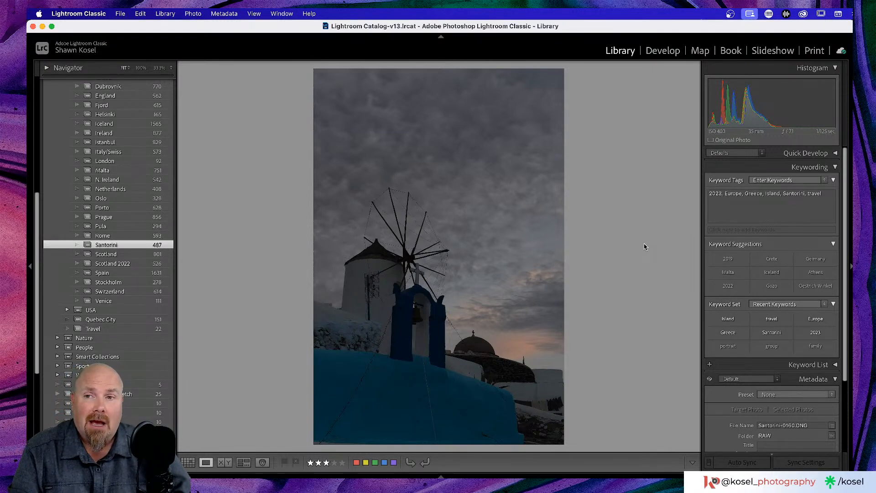
key(d)
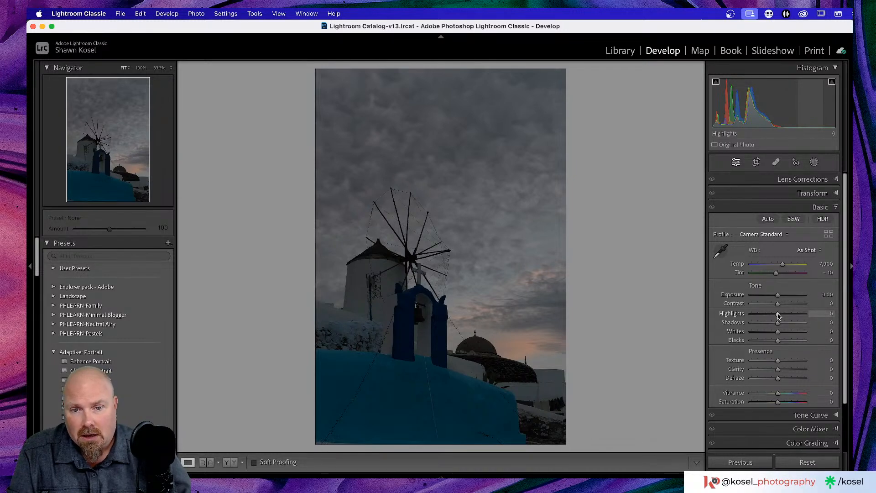
Step: Review the photo's Lens Corrections and Transform settings and return to the Basic adjustments
click(814, 180)
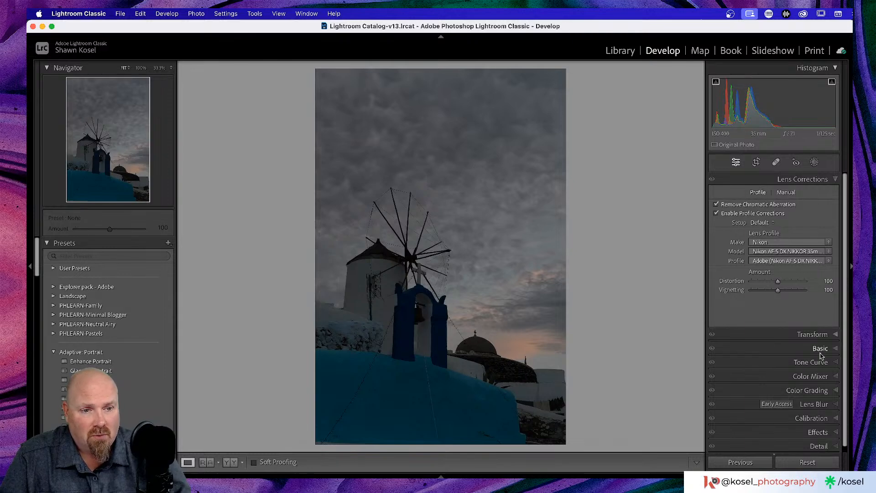
click(814, 334)
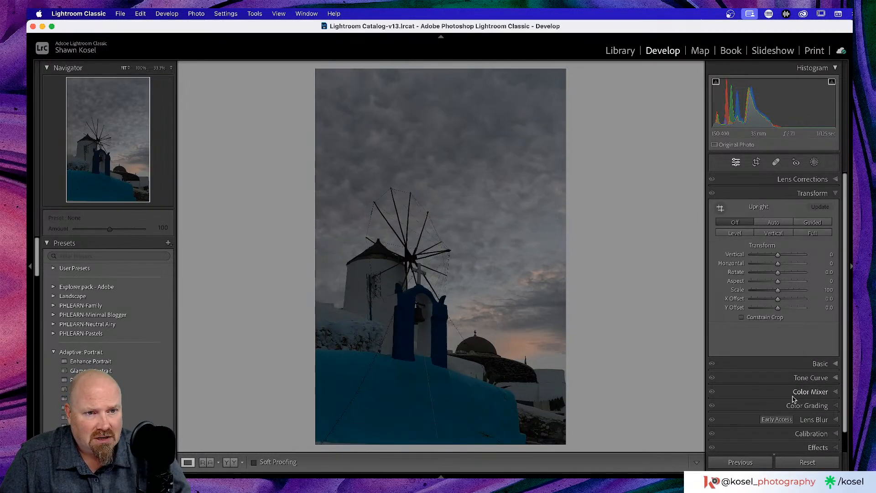
click(820, 364)
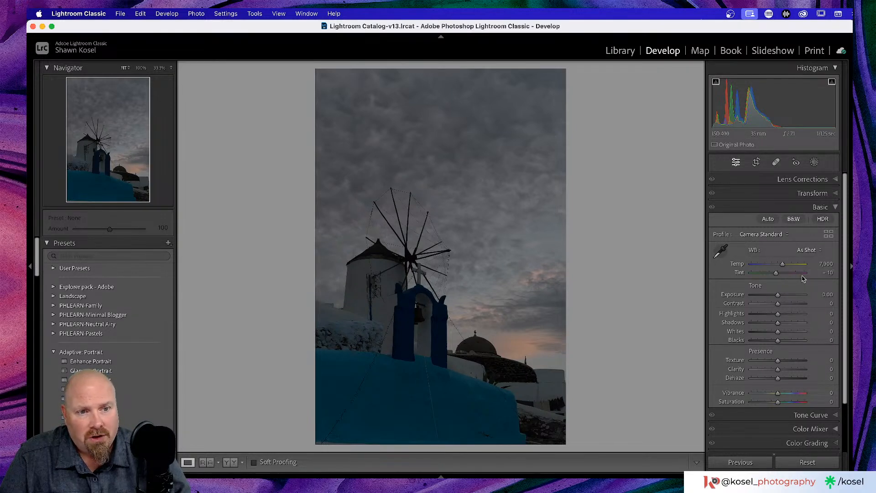
Step: Try the Auto tone adjustment on the photo and undo it
click(768, 219)
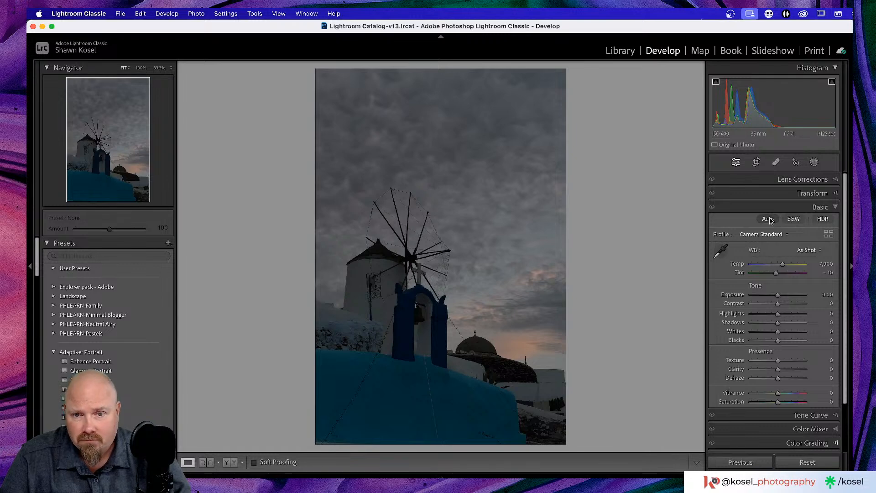
key(super+z)
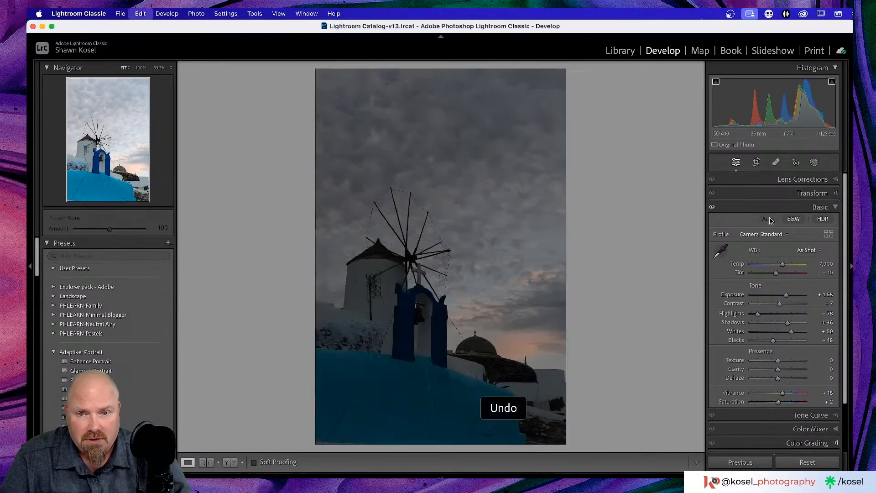
Step: Set Exposure to +0.15, Highlights to −32, Shadows to +34 and Whites to +32
scroll(752, 324, down, 2)
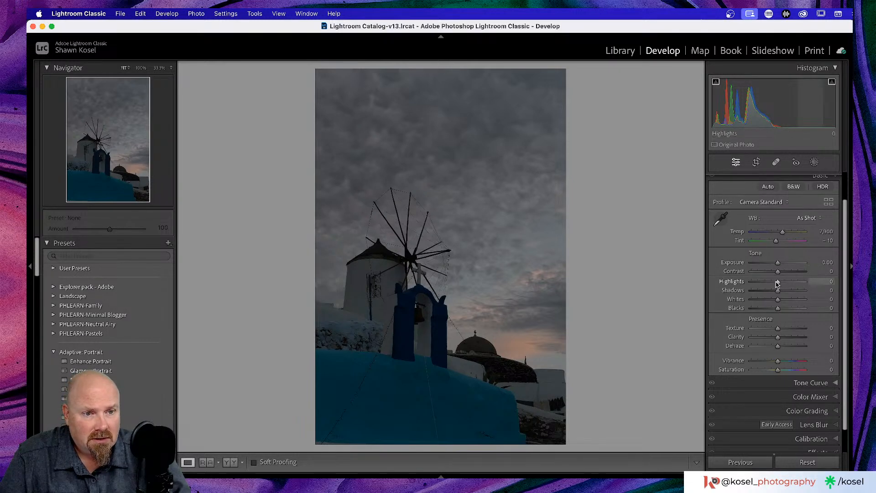
drag(777, 281, 787, 300)
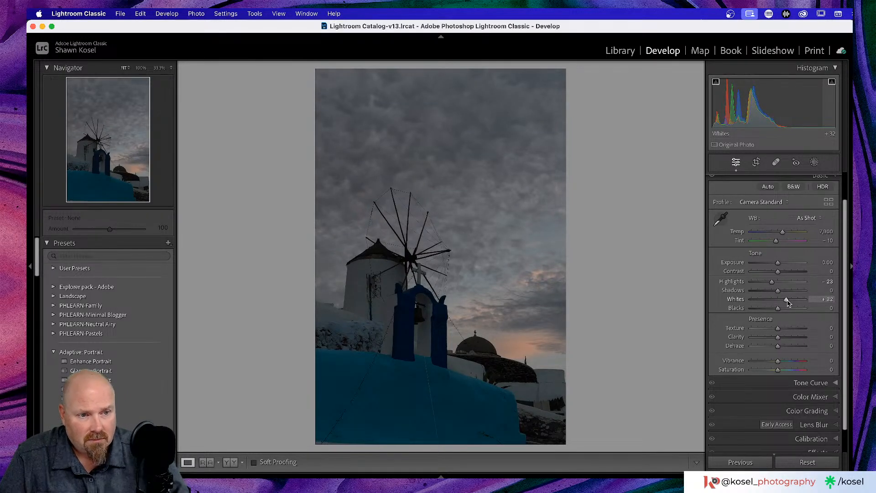
drag(777, 291, 786, 293)
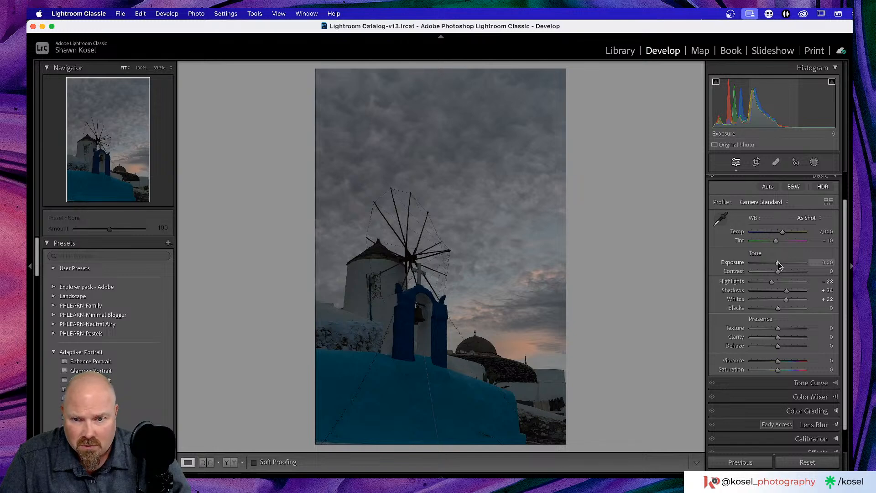
drag(778, 264, 780, 266)
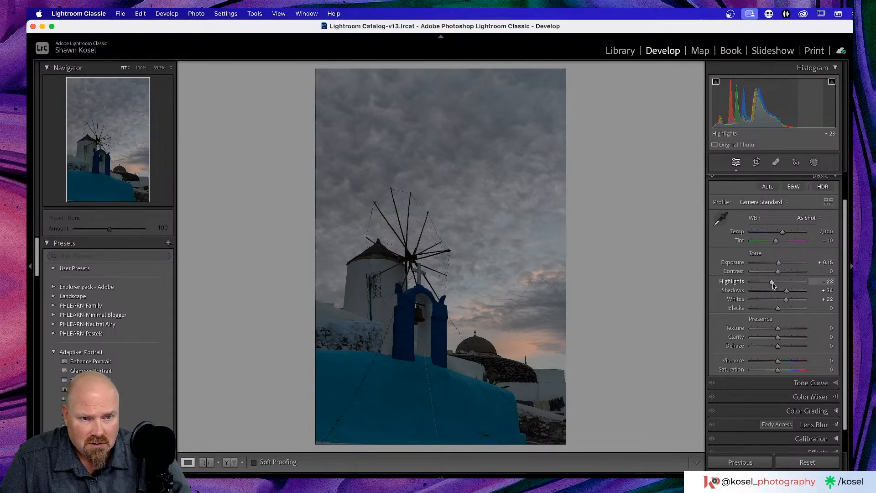
drag(772, 282, 770, 283)
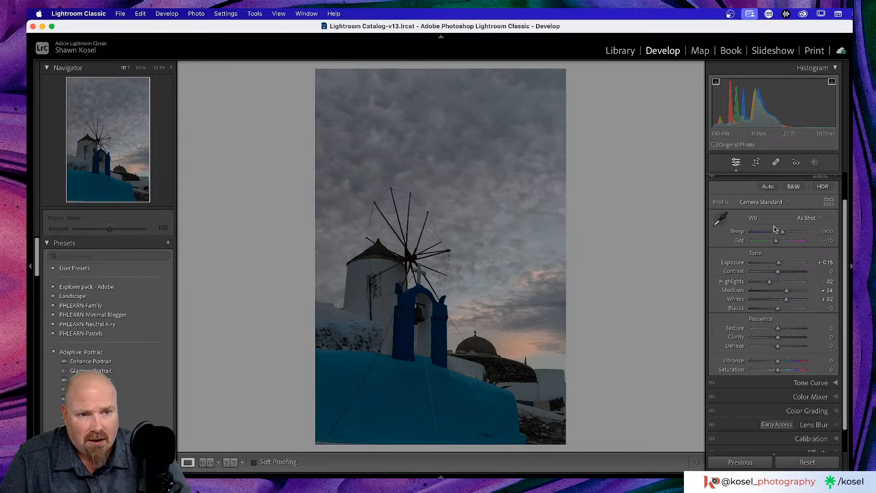
Step: Sample the white balance from the windmill's white wall, and set Blacks to +7 and Dehaze to +15
click(720, 220)
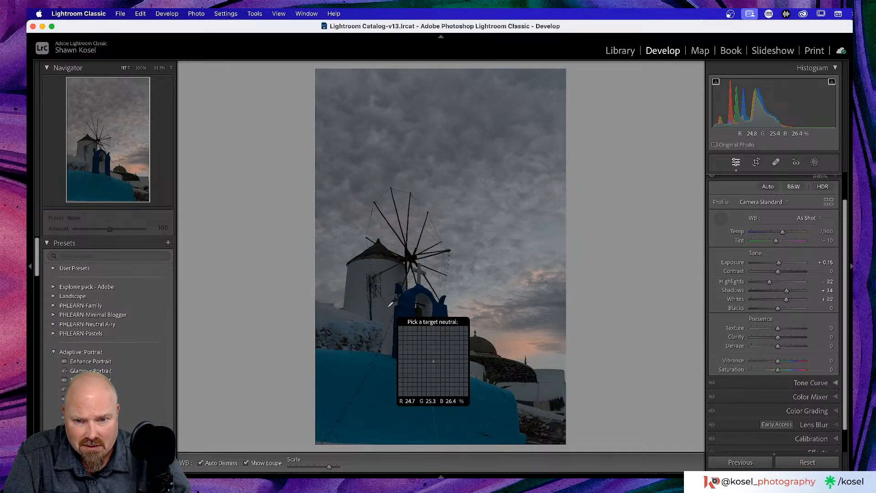
click(388, 306)
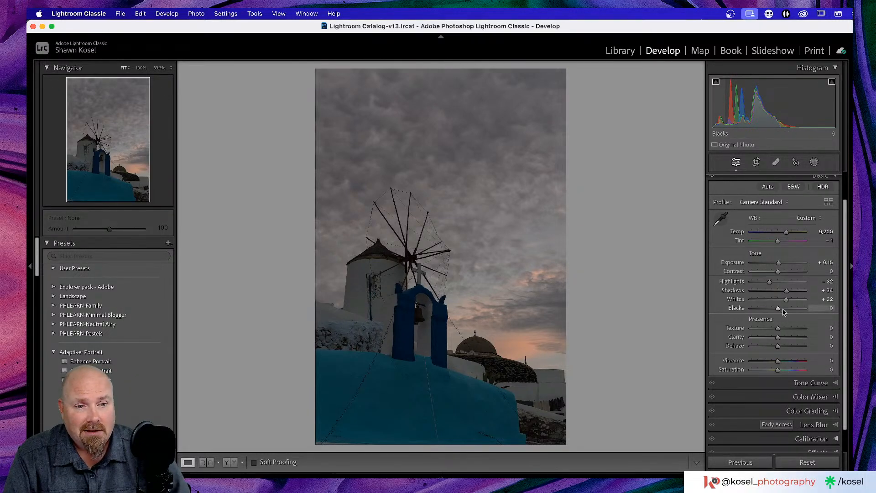
drag(778, 310, 773, 310)
drag(777, 348, 781, 348)
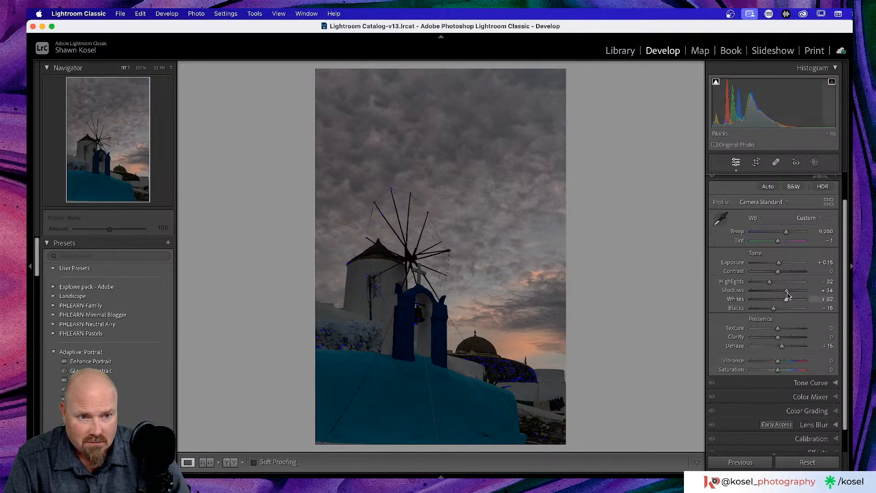
drag(773, 310, 783, 310)
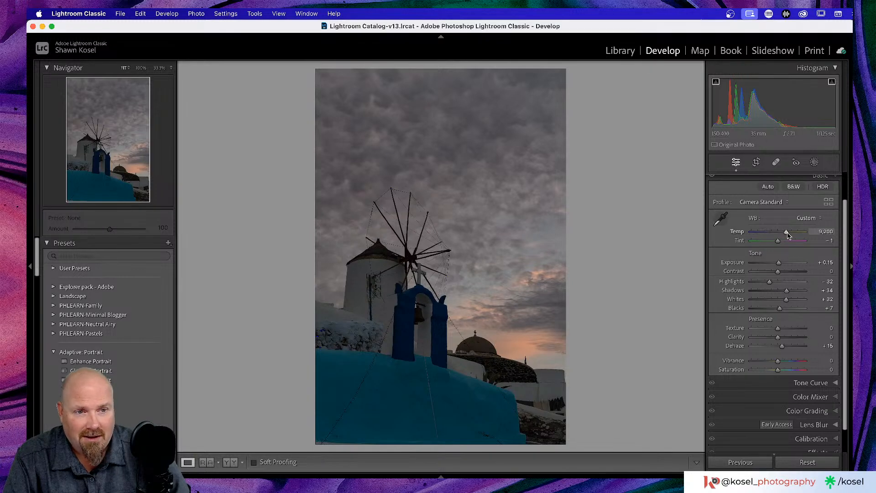
Step: Try Temp 9,627 with Tint +5, and replace it with a white balance sampled from the windmill's wall
drag(788, 234, 780, 243)
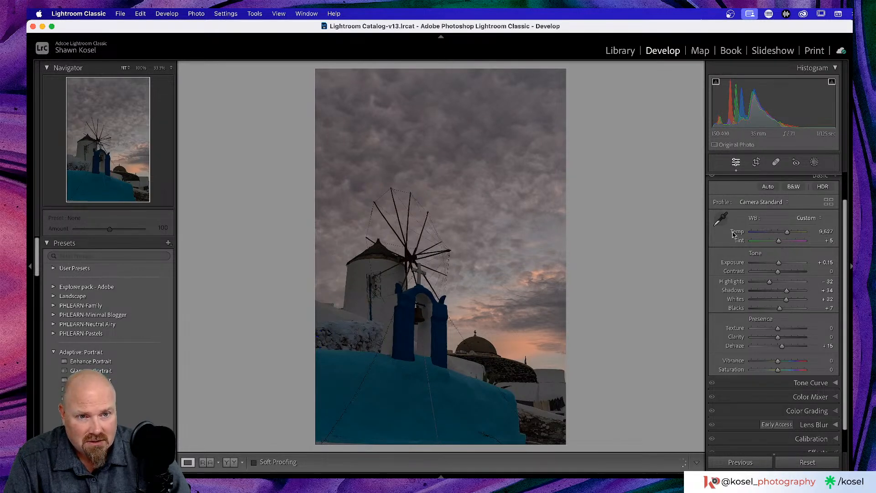
double_click(733, 234)
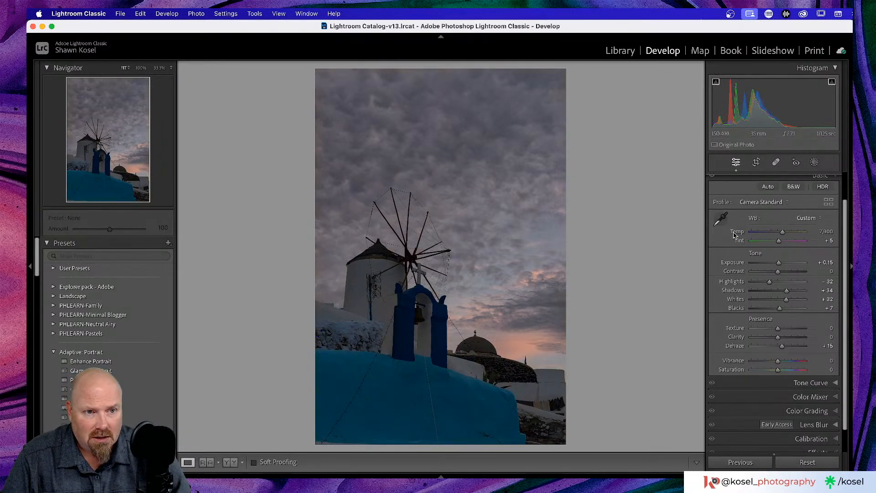
click(722, 219)
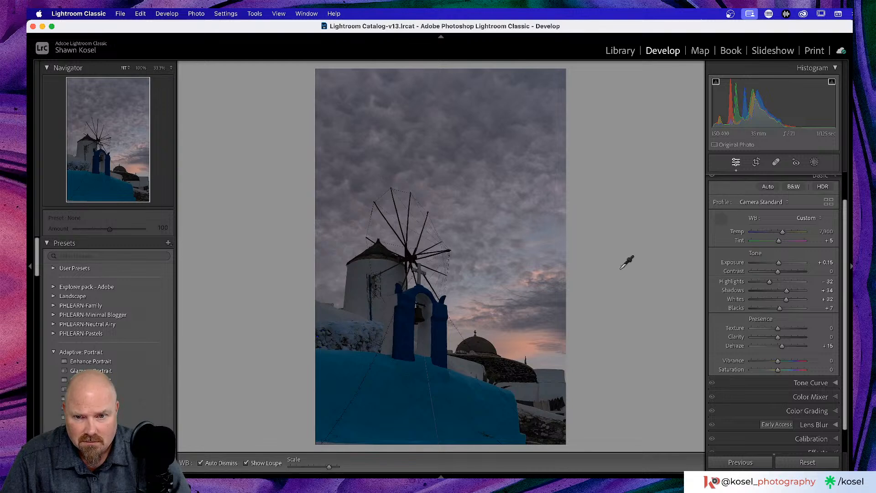
click(391, 307)
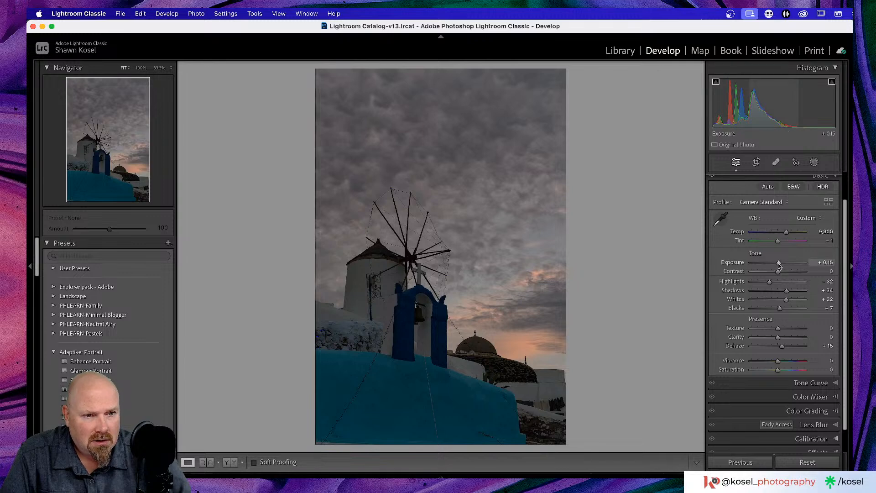
Step: Set Exposure to +0.35 and Vibrance to +11
drag(779, 264, 781, 265)
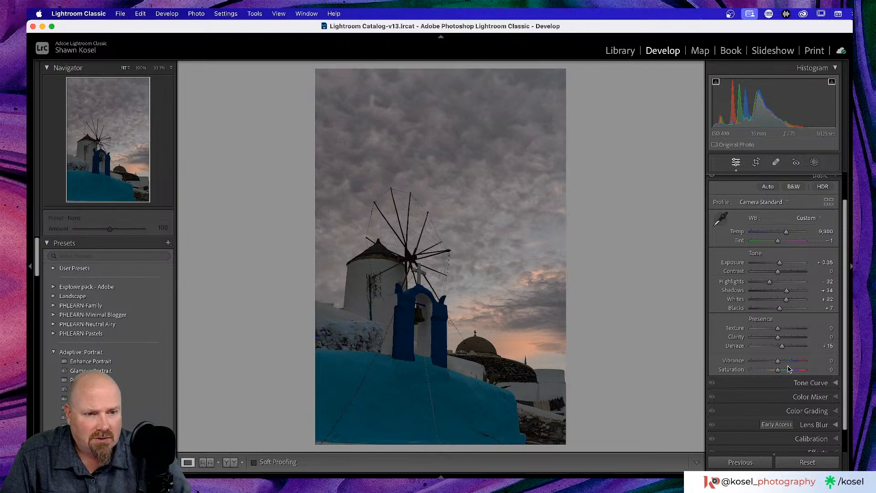
drag(777, 361, 782, 361)
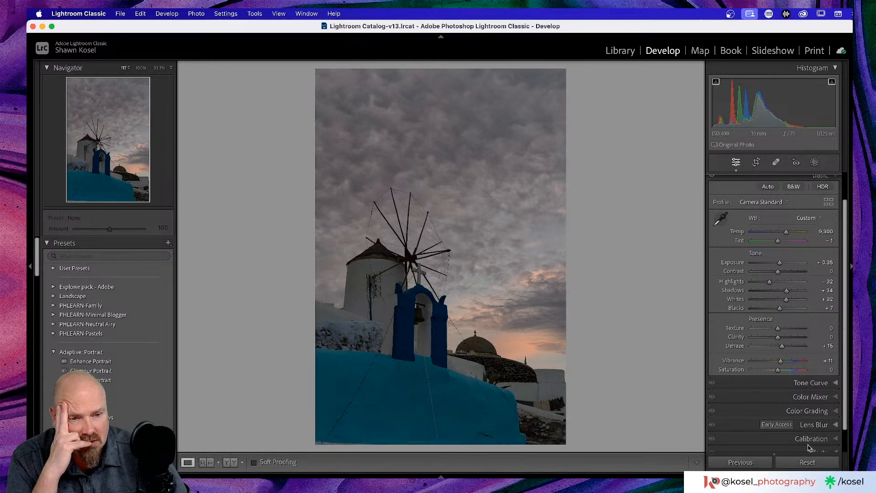
Step: Reset all of the photo's adjustments and sample a fresh white balance from the windmill's white wall
click(811, 463)
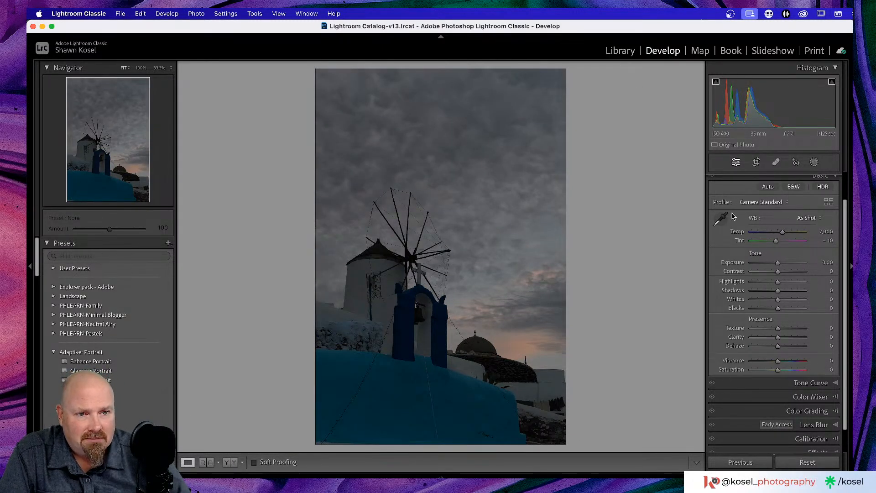
scroll(729, 217, up, 3)
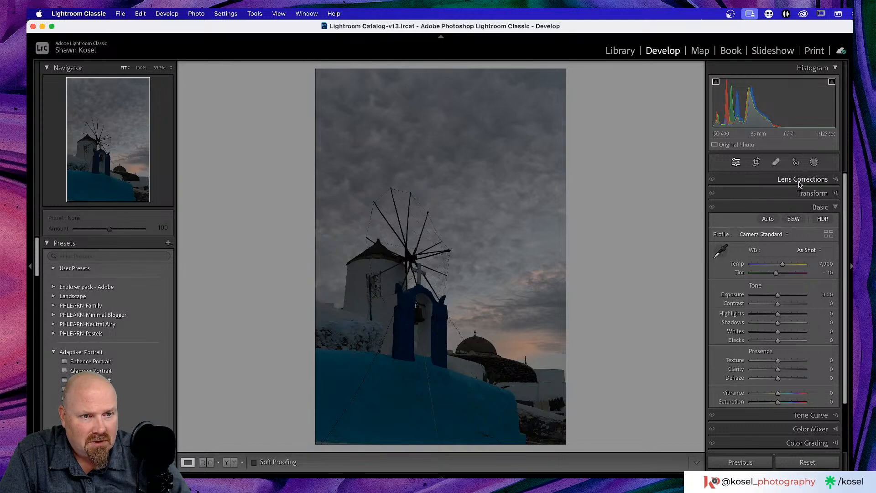
click(799, 181)
click(800, 180)
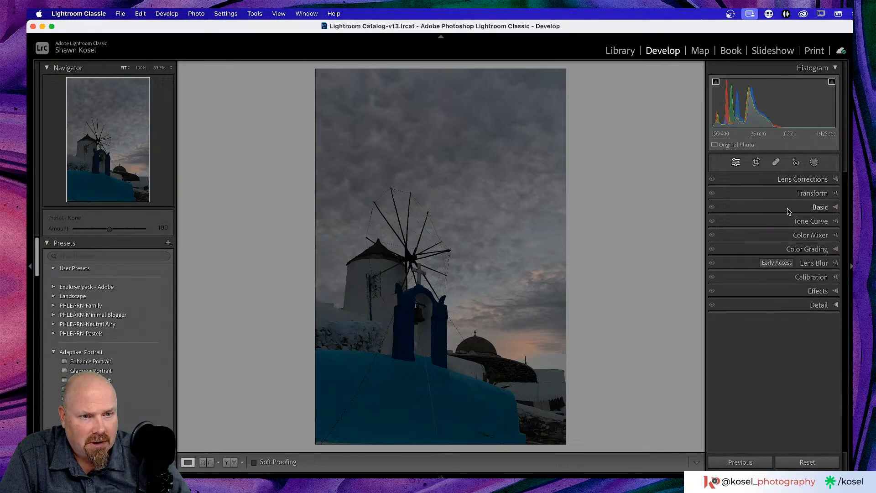
click(819, 207)
click(720, 251)
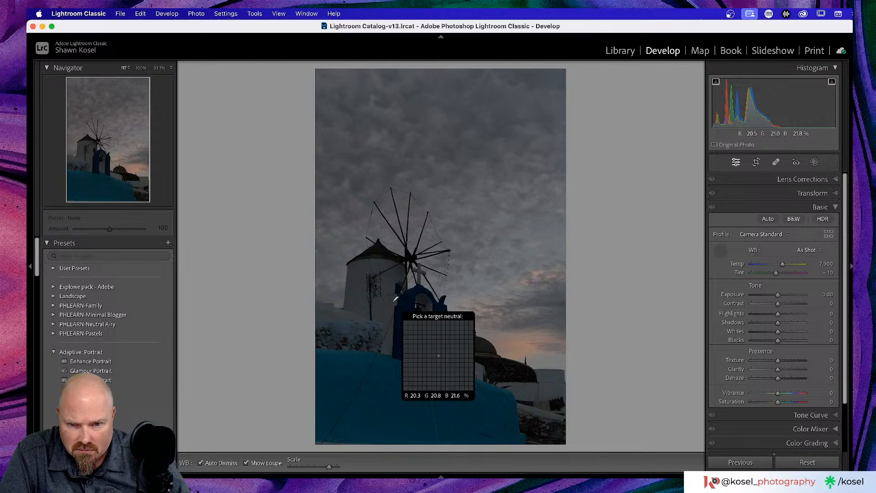
click(394, 300)
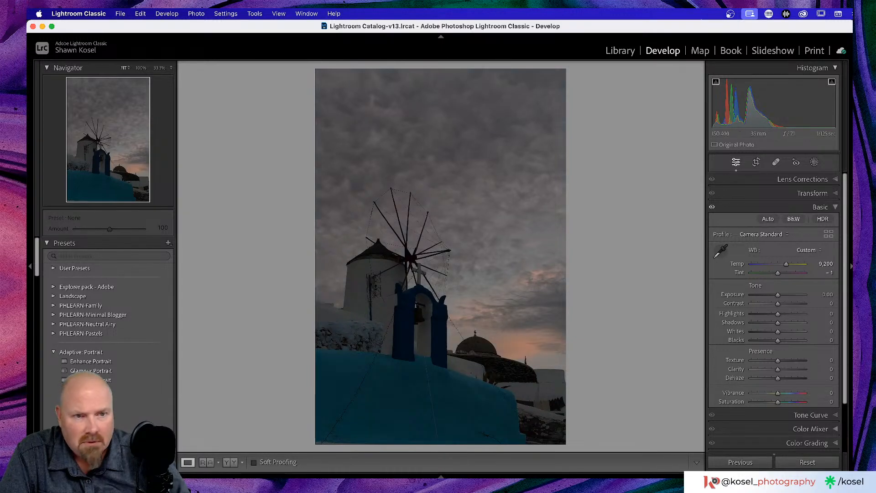
Step: Create an inverted Sky mask covering the foreground, and a duplicated, inverted copy of it covering the sky
click(814, 163)
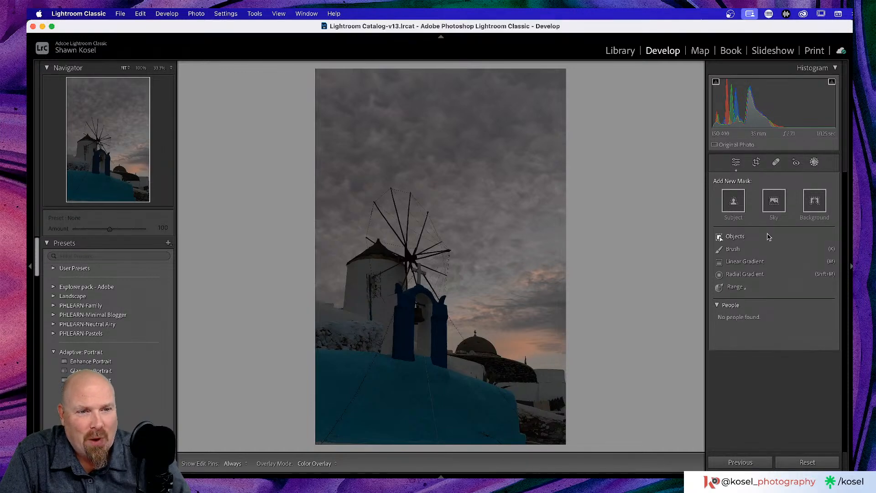
click(774, 202)
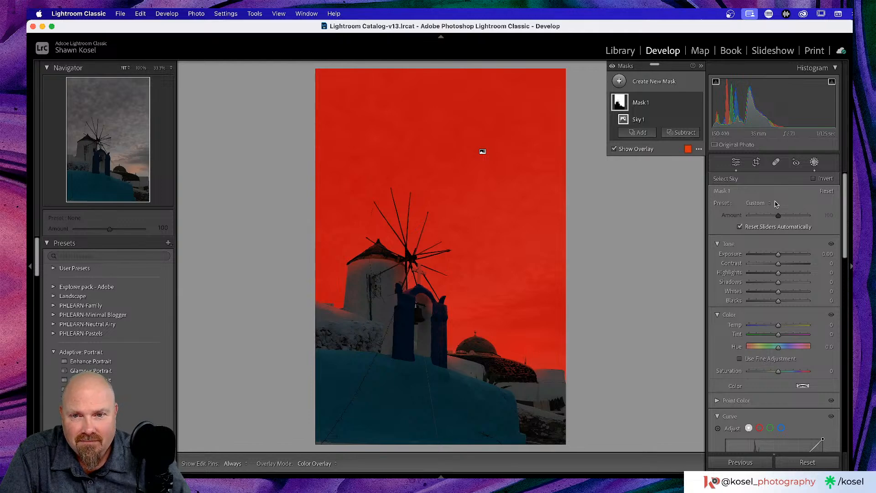
click(685, 105)
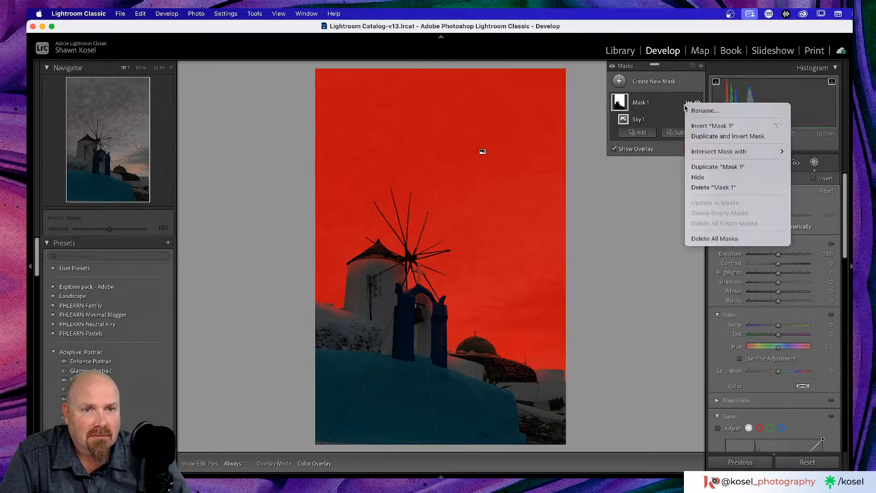
click(707, 126)
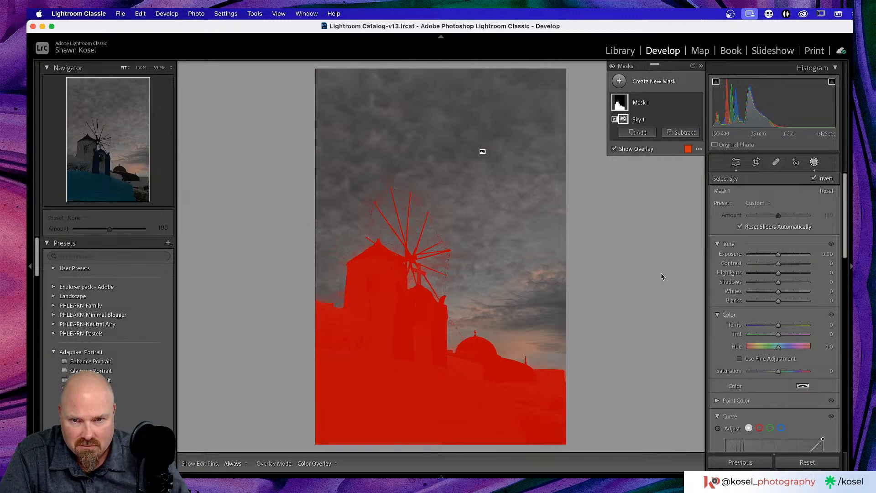
click(688, 103)
click(704, 134)
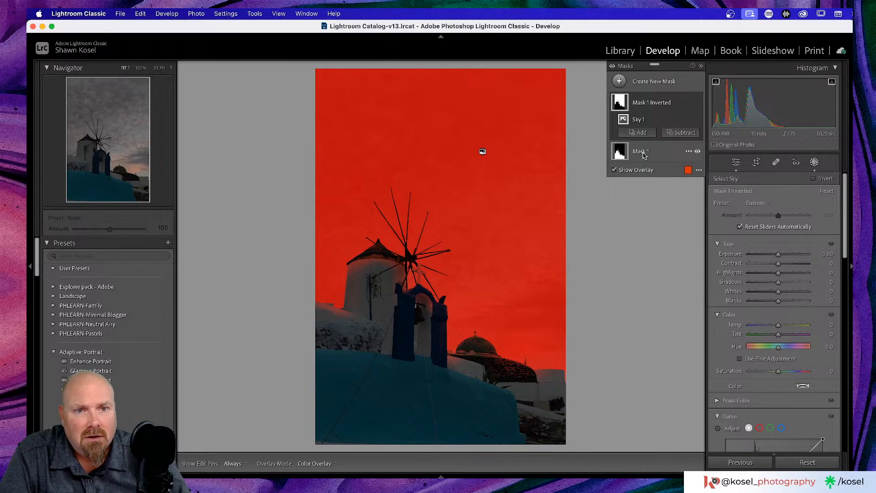
Step: Rename the mask covering the sky as Sky and the mask covering the foreground as FG
double_click(639, 103)
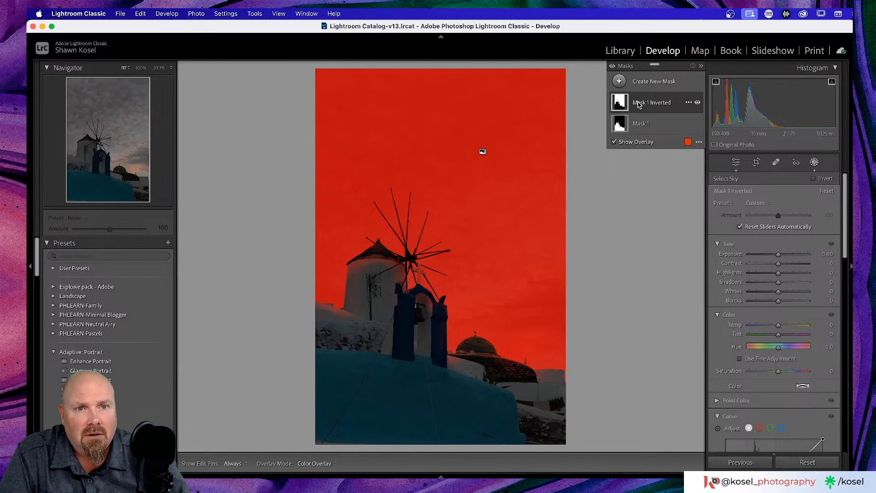
text(Sky)
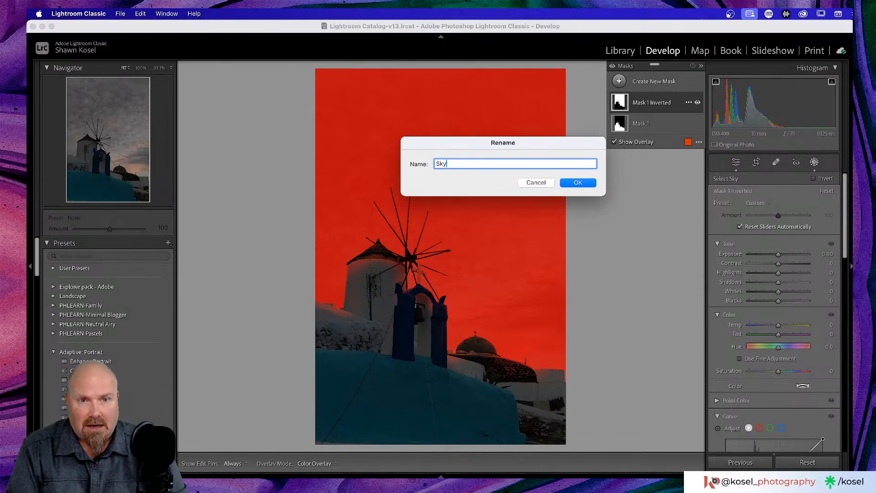
click(578, 182)
double_click(641, 124)
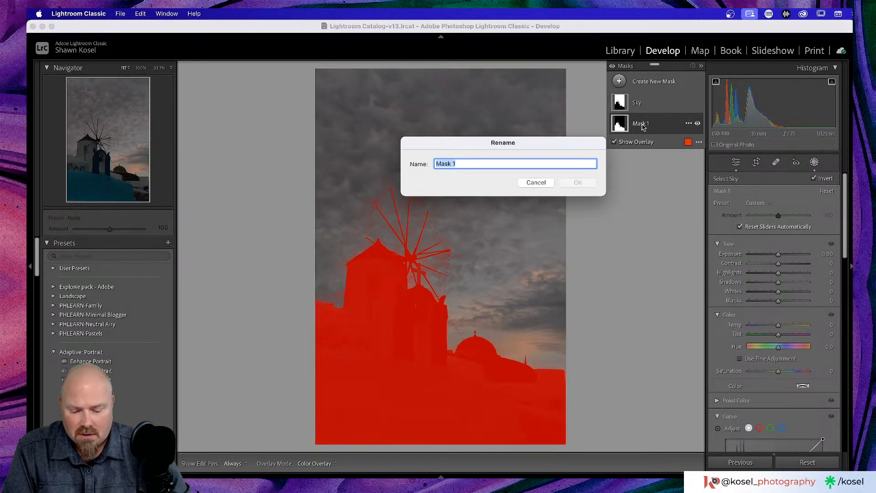
text(FG)
key(Return)
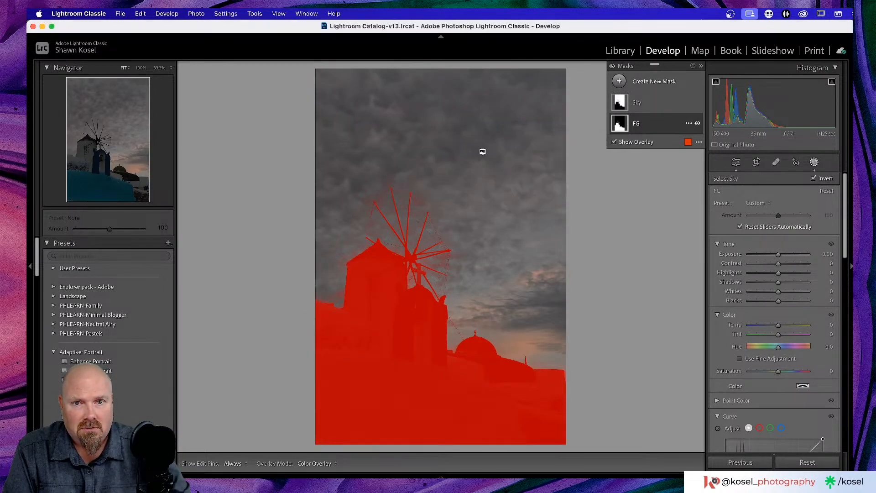
Step: On the FG mask, set Exposure to 0.06, Contrast to 12, Highlights to 11, Shadows to 30 and Whites to 32
click(653, 128)
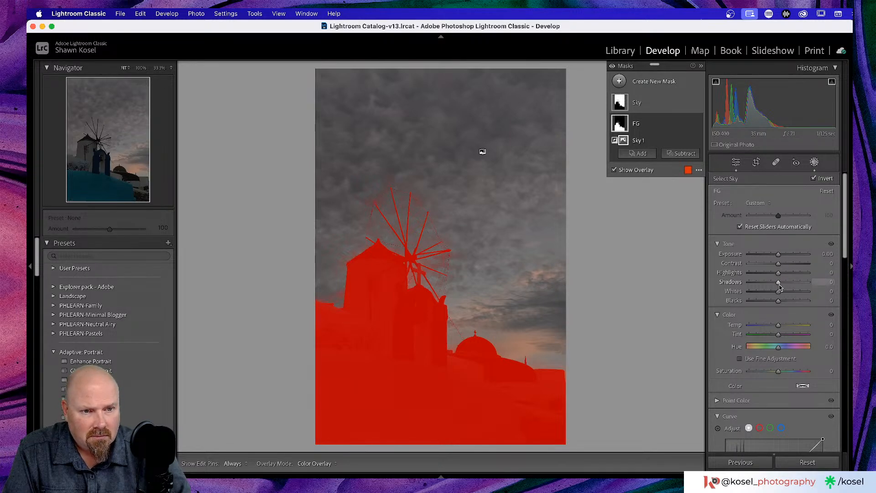
drag(778, 292, 782, 267)
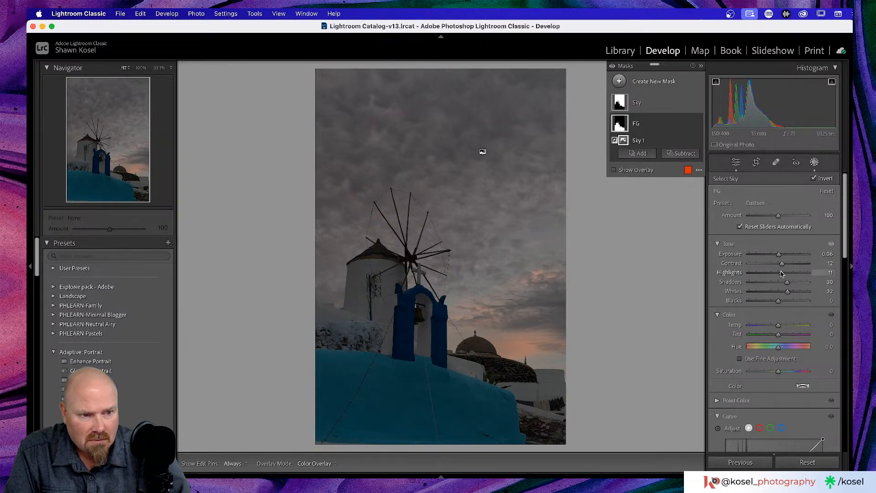
Step: Shape the FG mask's curve into a gentle S, with a midtone anchor, shadows at 66 to 62 and highlights at 189 to 198
scroll(780, 274, down, 5)
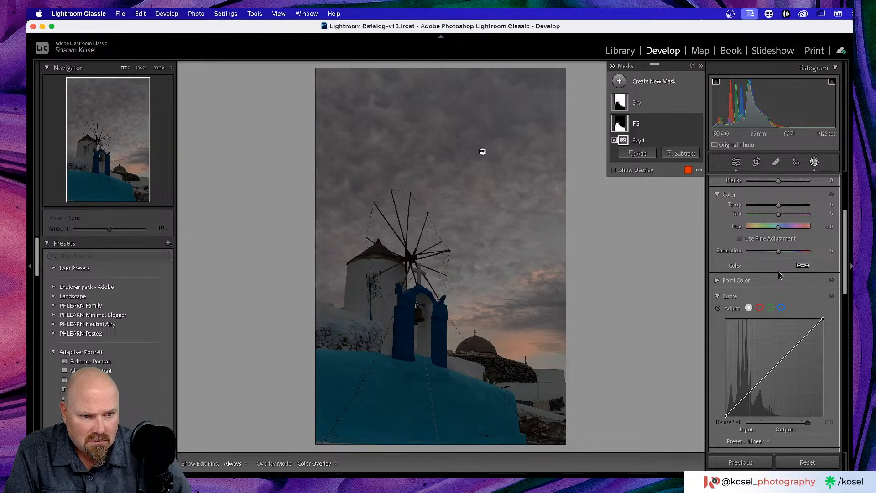
scroll(780, 275, down, 3)
scroll(778, 273, down, 1)
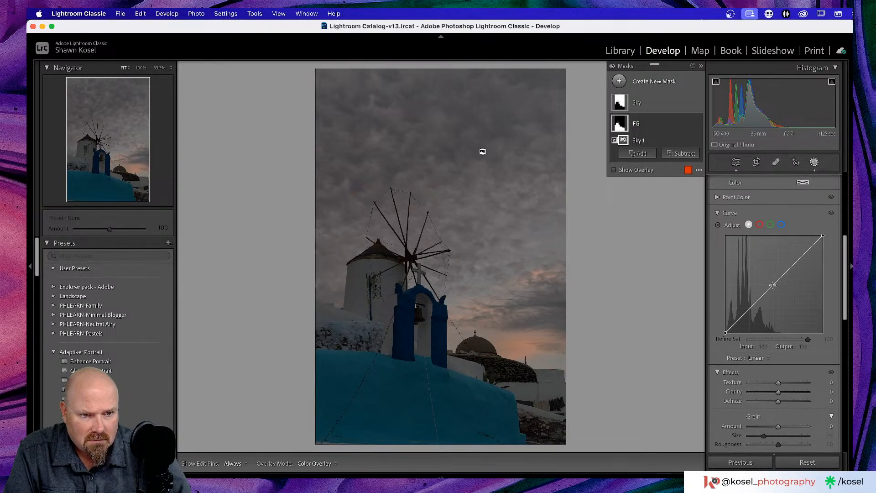
click(774, 283)
click(799, 260)
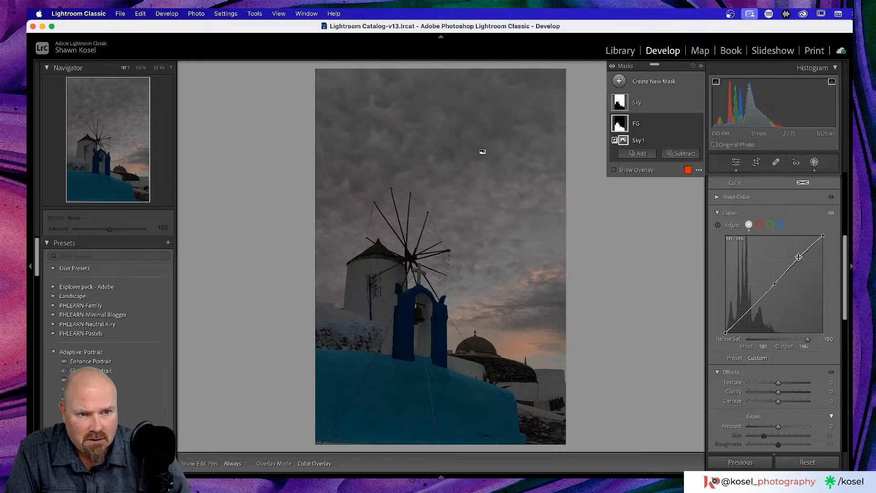
click(750, 310)
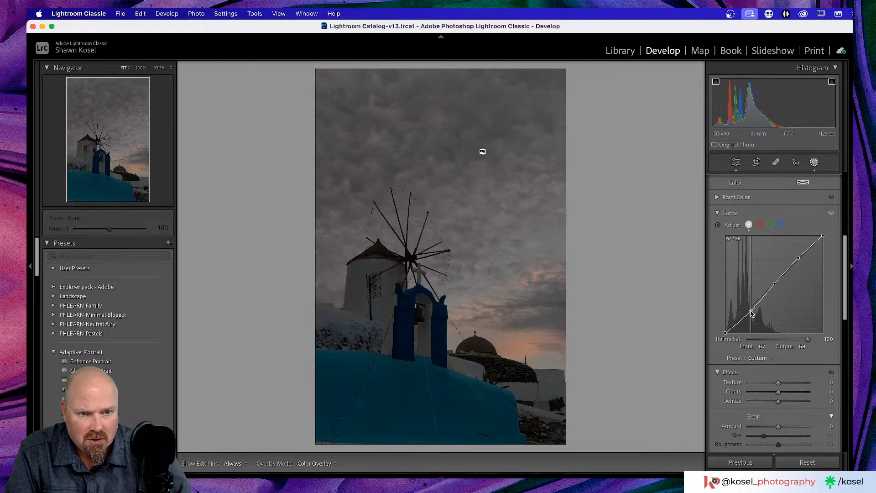
drag(752, 310, 750, 310)
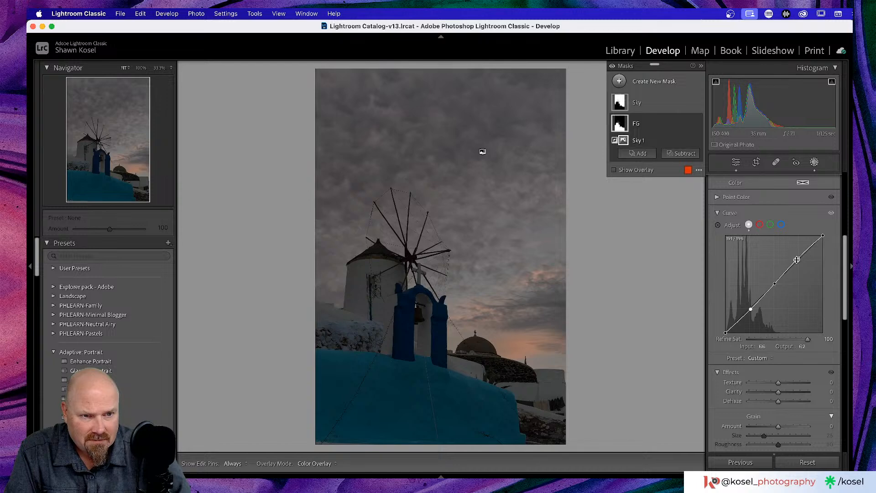
drag(798, 259, 798, 258)
scroll(791, 294, up, 5)
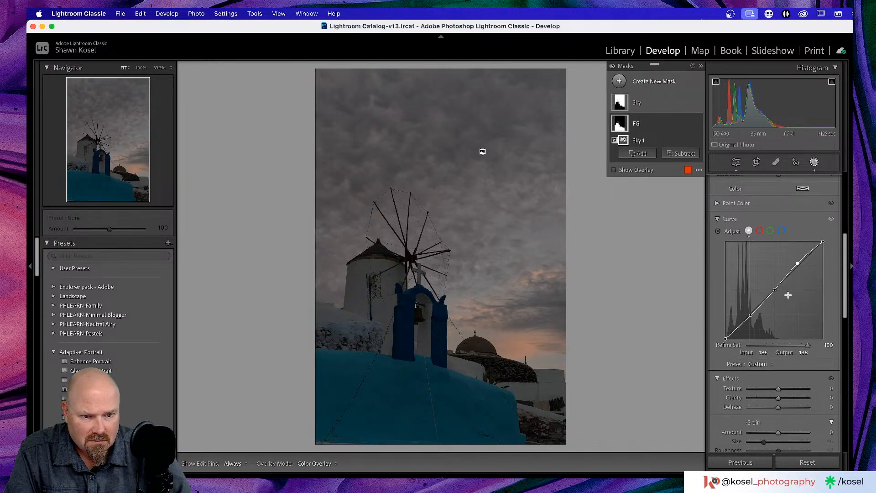
Step: Set the FG mask's Texture to 19, Clarity to 15 and Exposure to 0.67
scroll(787, 310, down, 5)
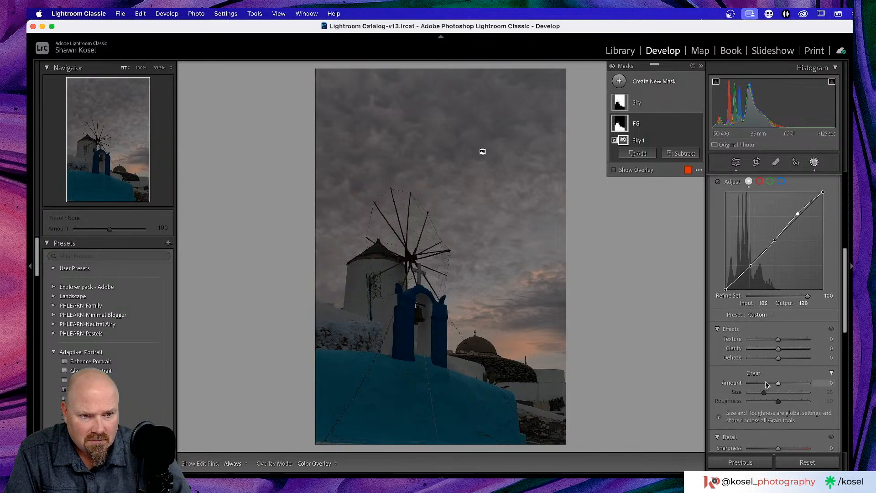
mouse_move(778, 348)
mouse_down()
mouse_move(788, 350)
mouse_move(784, 341)
mouse_up()
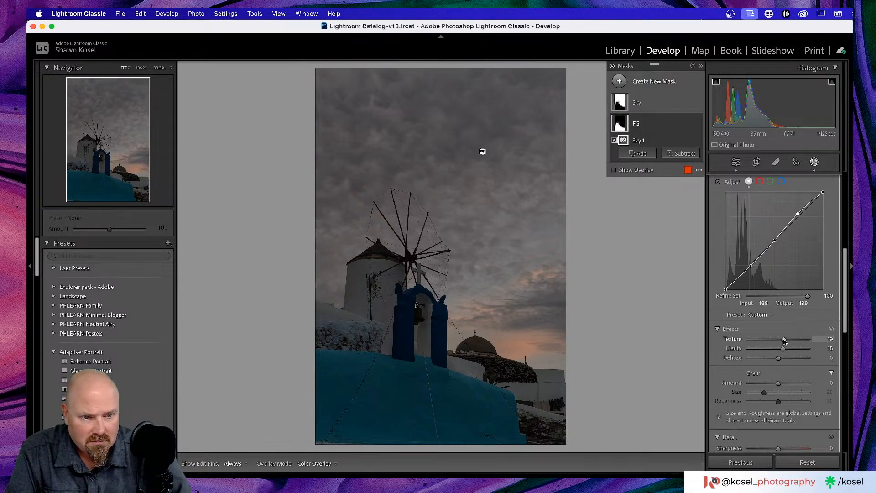
scroll(782, 374, up, 10)
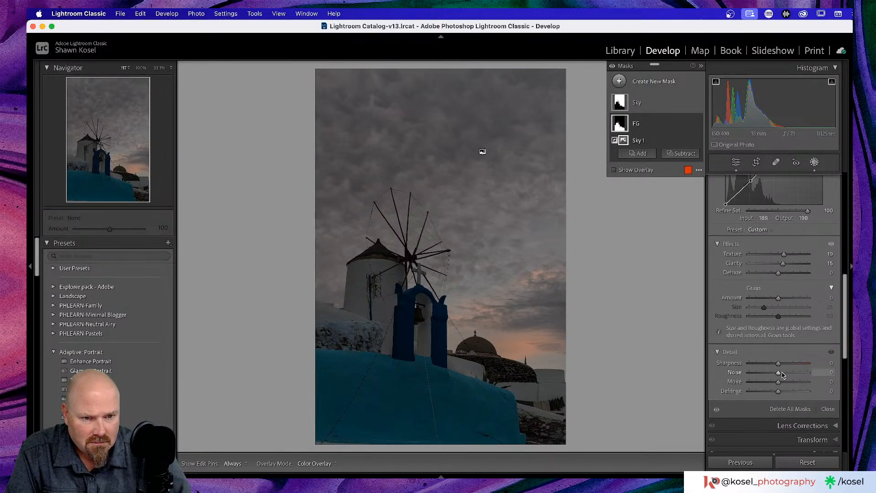
scroll(782, 372, up, 5)
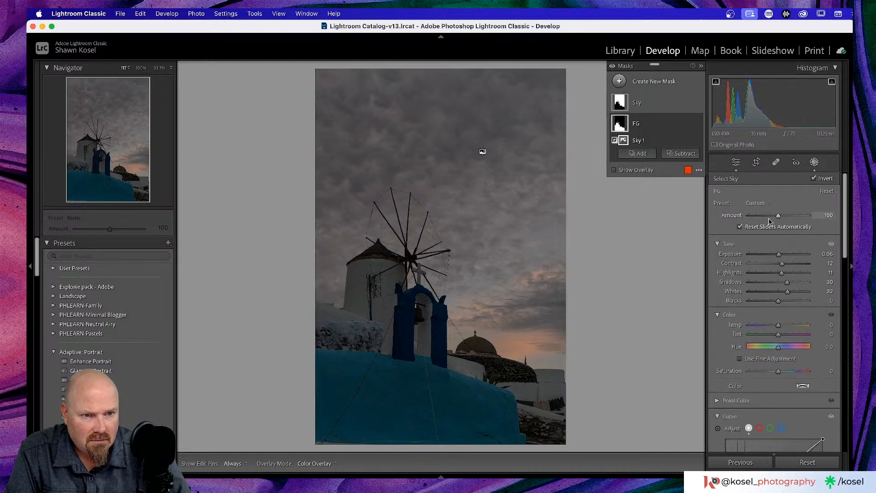
drag(780, 258, 783, 258)
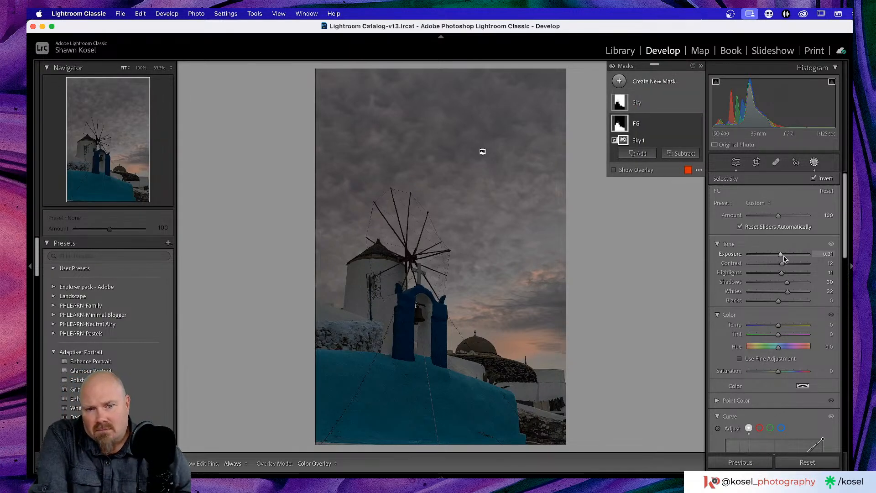
drag(781, 255, 783, 256)
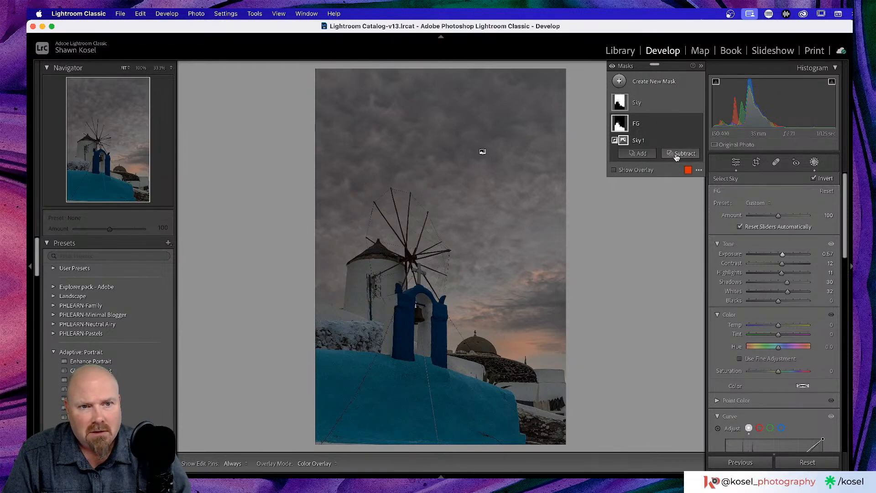
Step: Add a slightly tilted linear gradient mask rising from the photo's bottom to the blue arch, and set its Exposure to -0.63
click(619, 80)
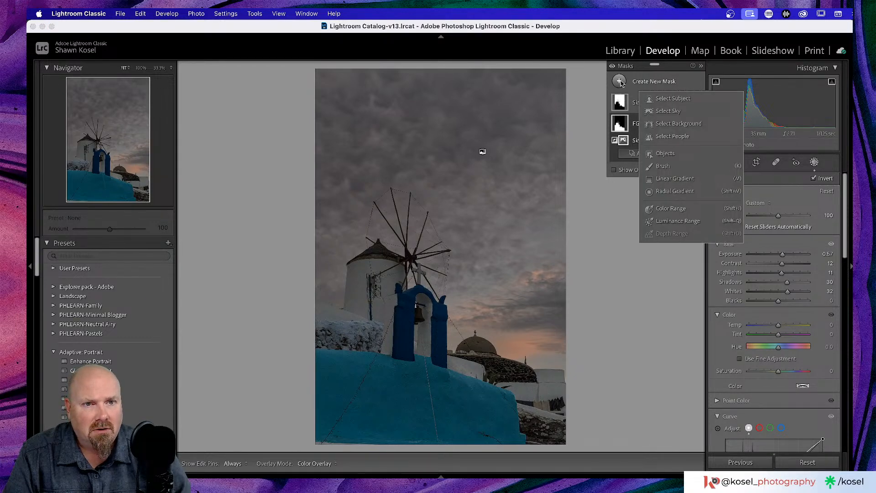
click(620, 81)
click(620, 81)
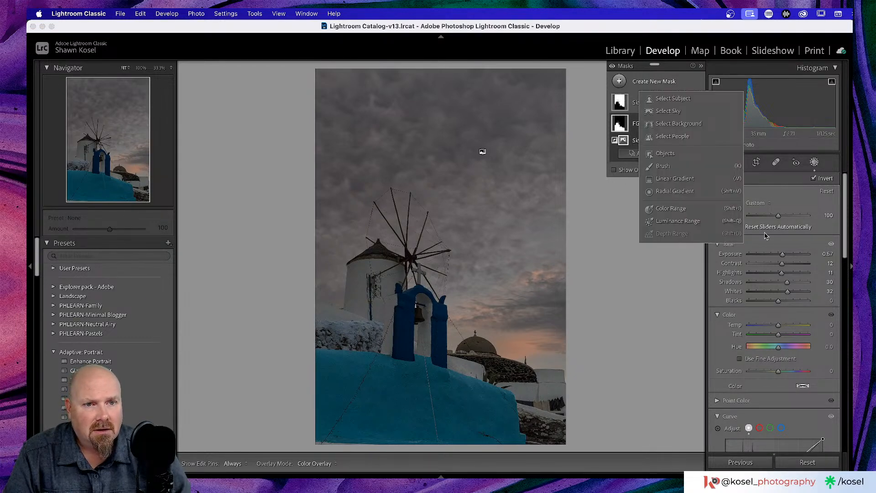
click(679, 179)
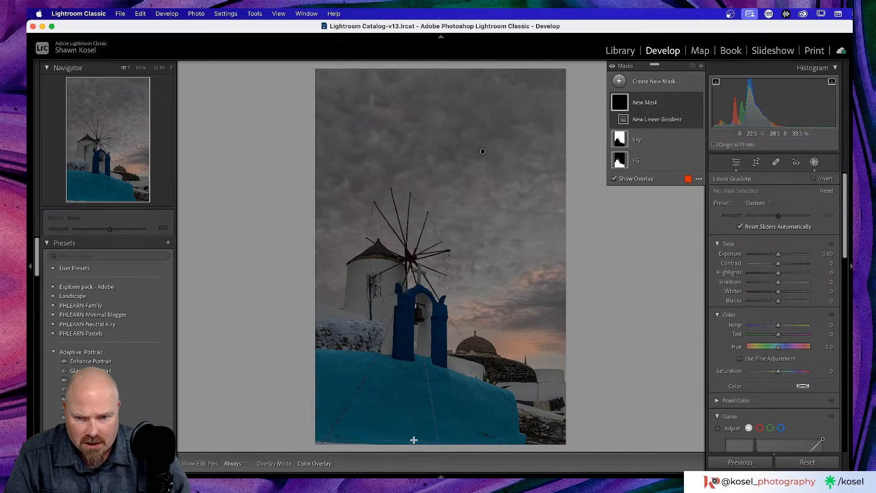
drag(412, 448, 420, 384)
drag(417, 414, 421, 376)
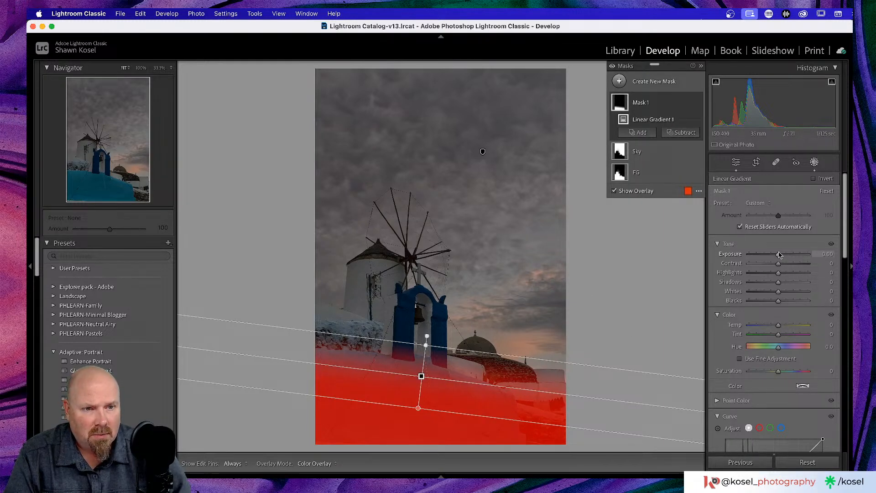
drag(779, 255, 775, 259)
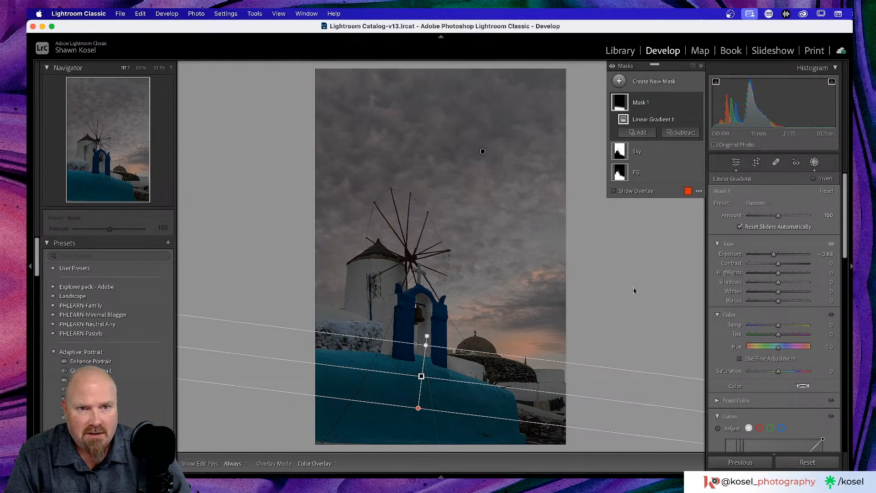
Step: Slightly increase Dehaze on the Sky mask
click(638, 152)
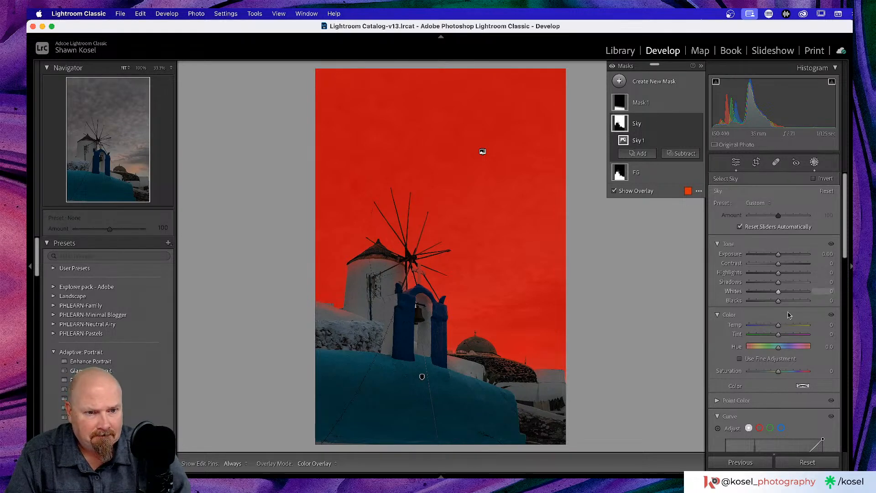
scroll(778, 304, down, 10)
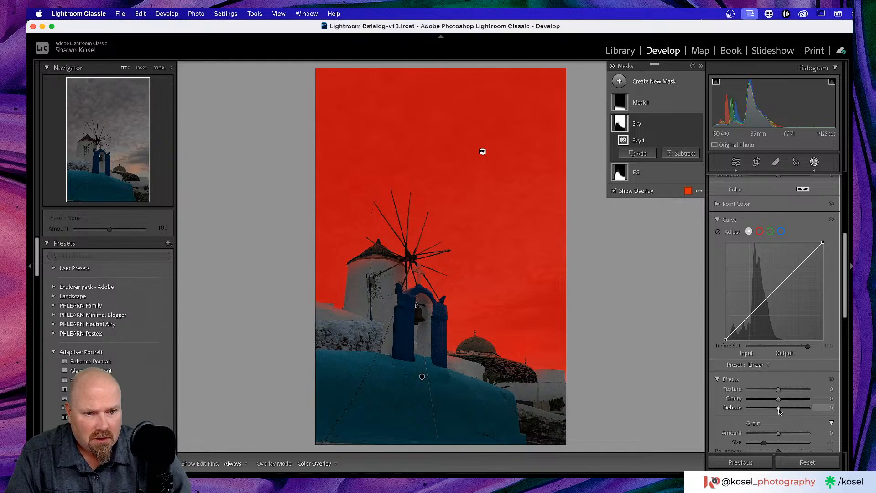
key(shift+w)
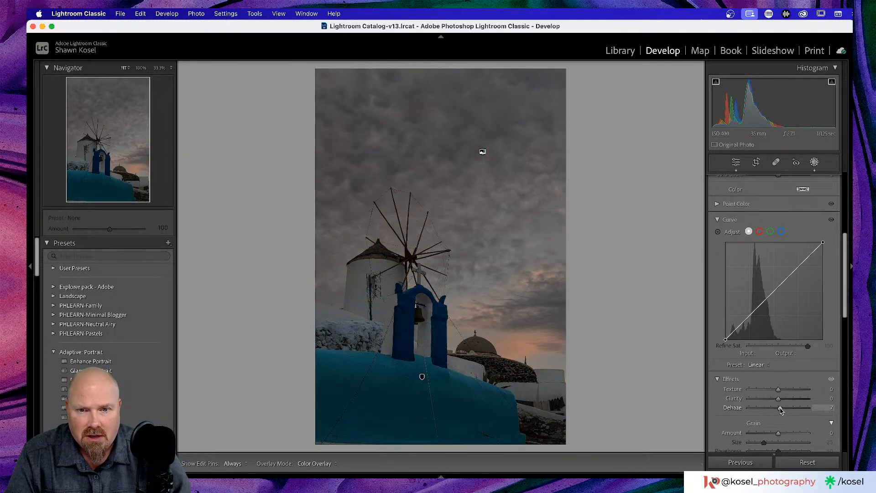
key(shift+w)
scroll(779, 392, up, 8)
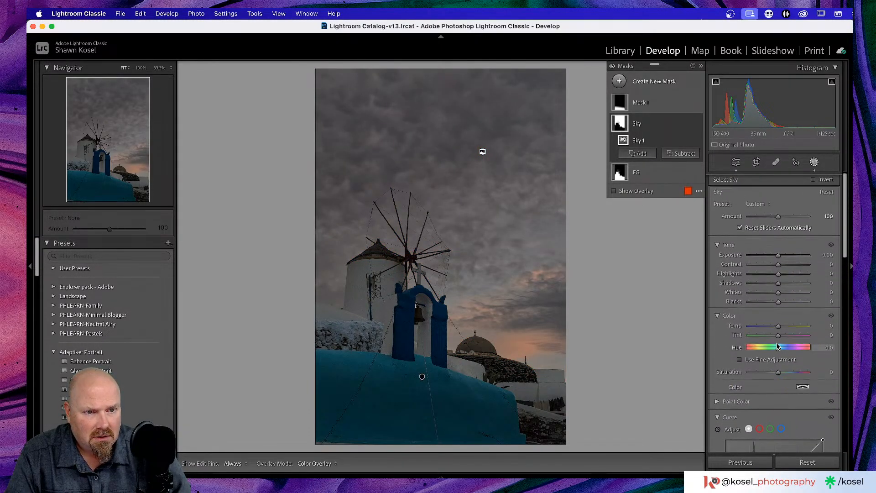
Step: On the Sky mask, set Temp to 8, Tint to 13, Highlights to -20 and Contrast to 16
drag(778, 325, 779, 327)
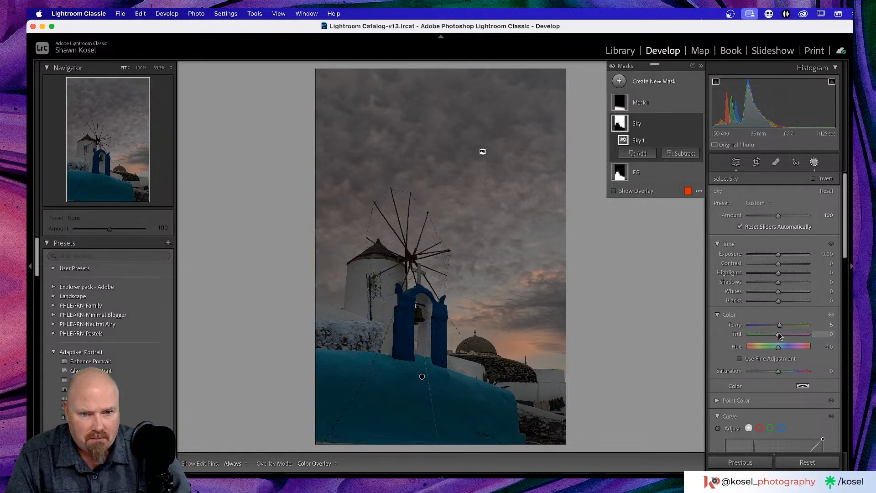
drag(779, 335, 780, 336)
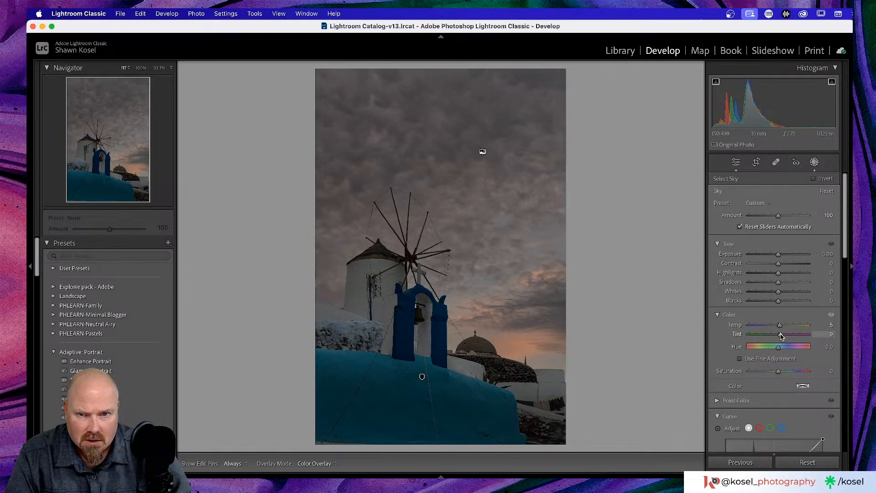
drag(780, 326, 780, 327)
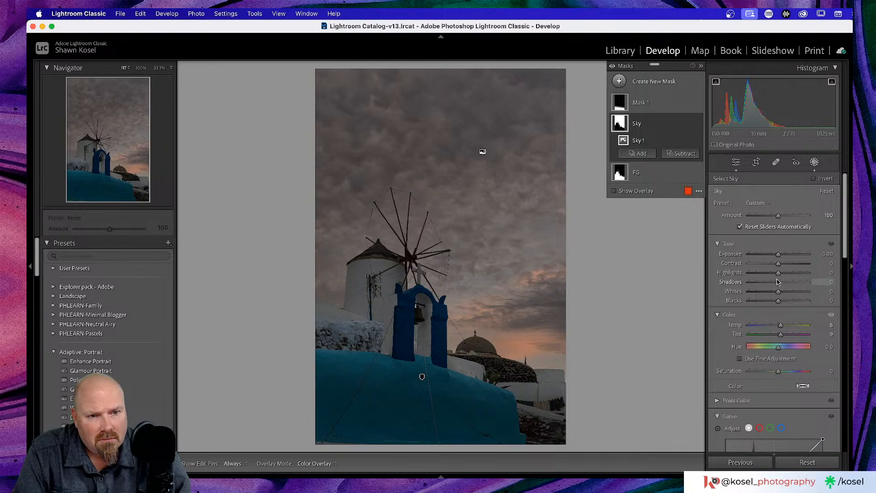
drag(778, 272, 772, 274)
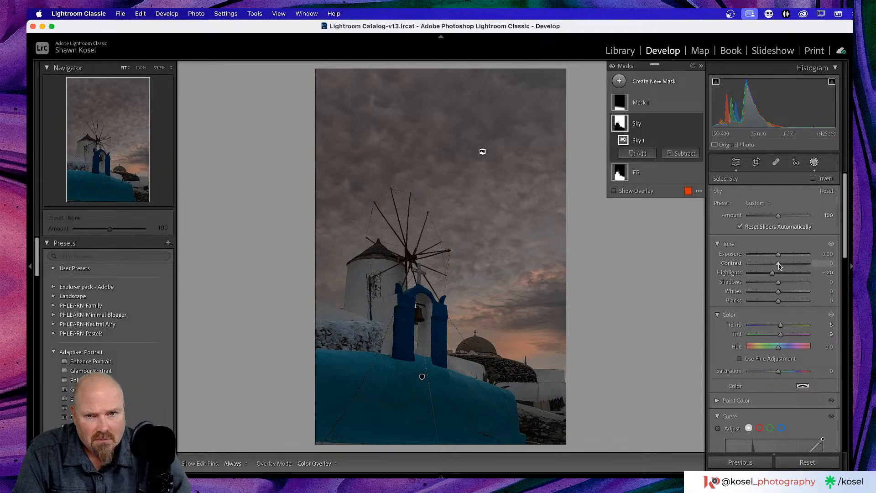
drag(779, 266, 783, 266)
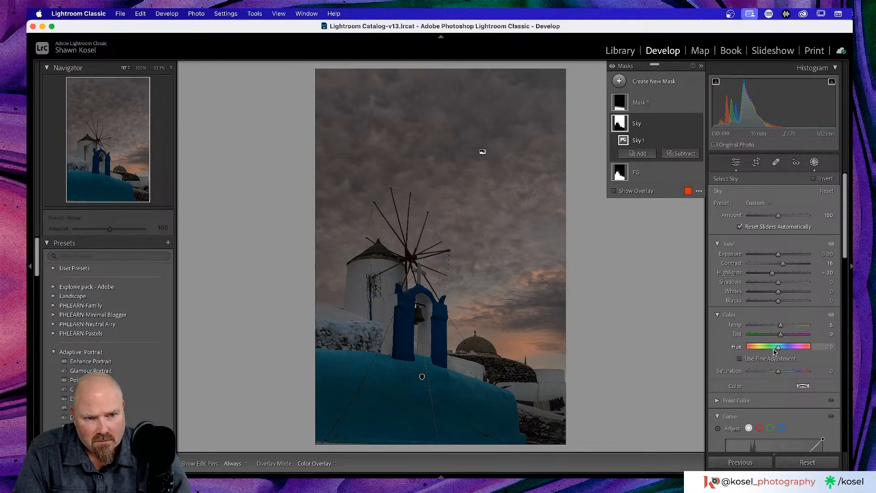
drag(783, 335, 784, 335)
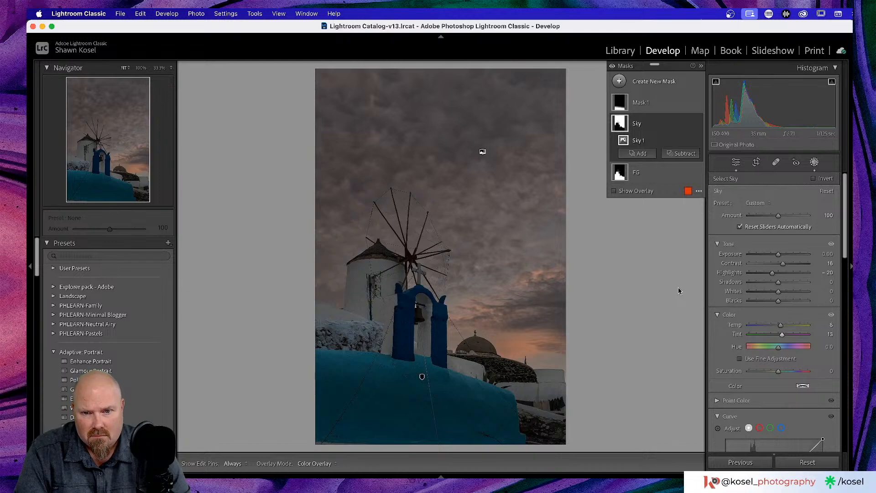
Step: Compare the edited photo with its original version
key(backslash)
key(backslash)
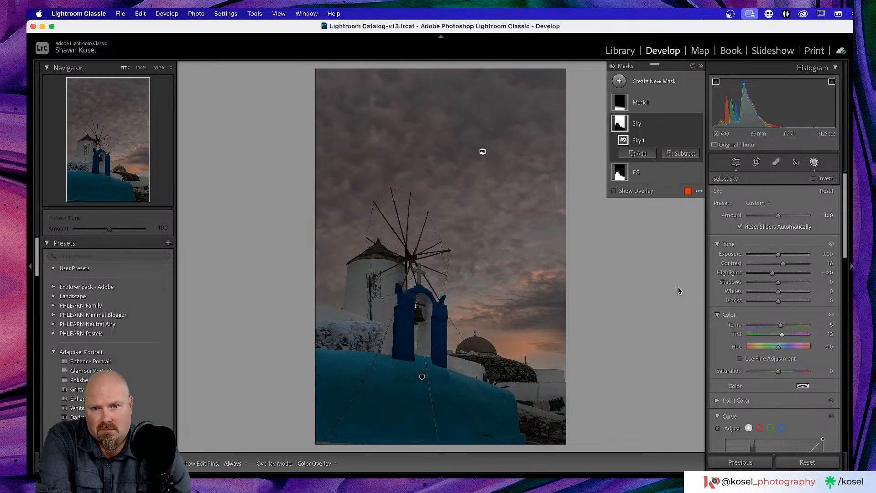
key(backslash)
key(backslash)
key(backslash)
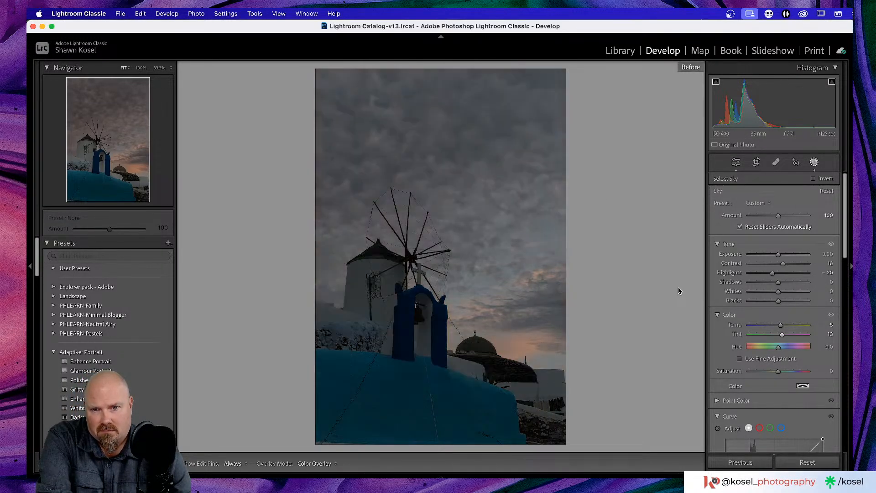
Step: On the FG mask, set Whites to 12 and Tint to 14
key(backslash)
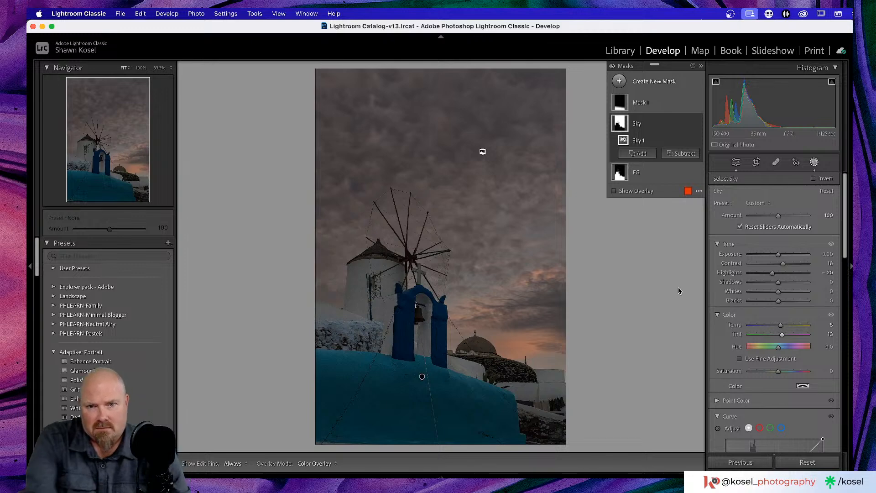
click(638, 172)
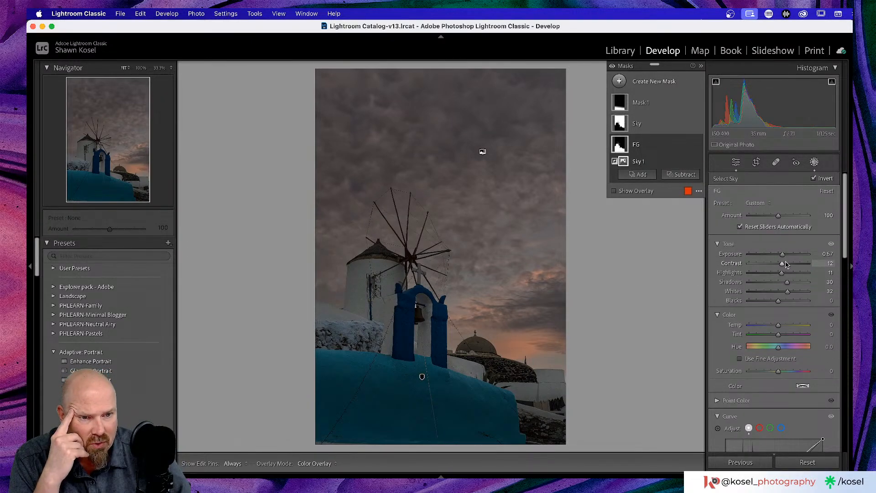
click(787, 292)
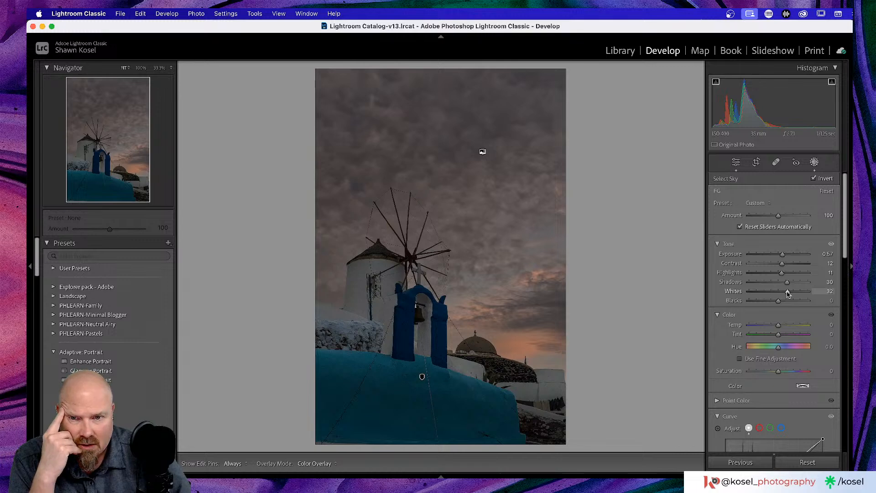
drag(786, 292, 781, 292)
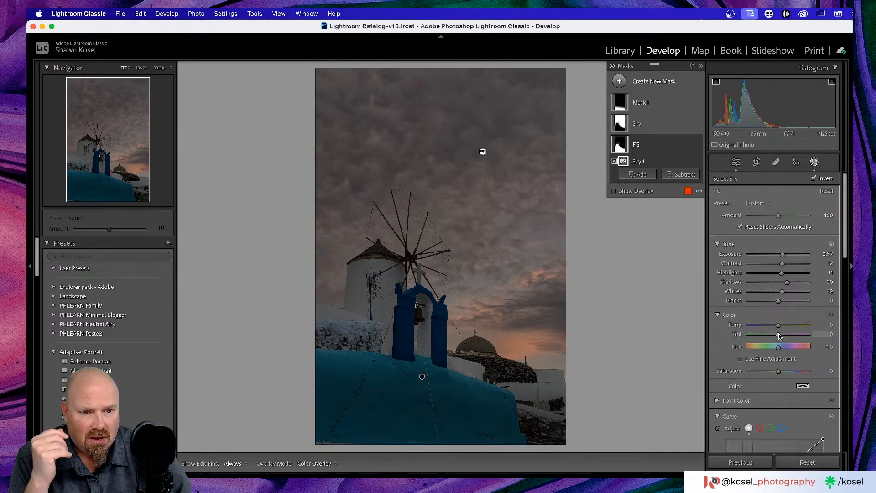
drag(778, 334, 782, 335)
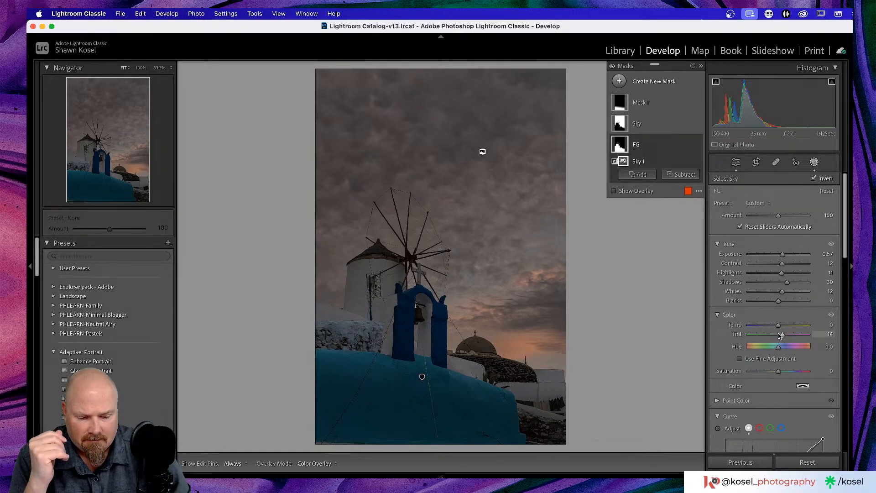
Step: Compare the edited photo with its original version, checking the foreground colour and brightness
key(backslash)
key(backslash)
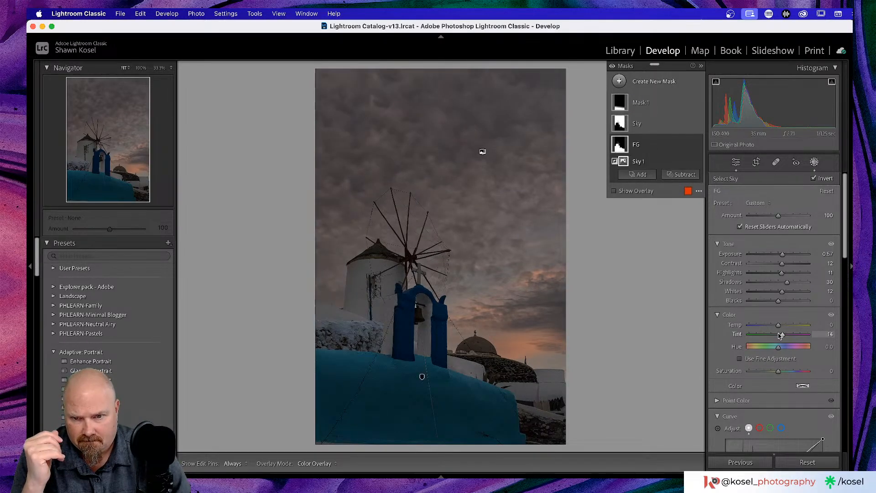
key(backslash)
key(backslash)
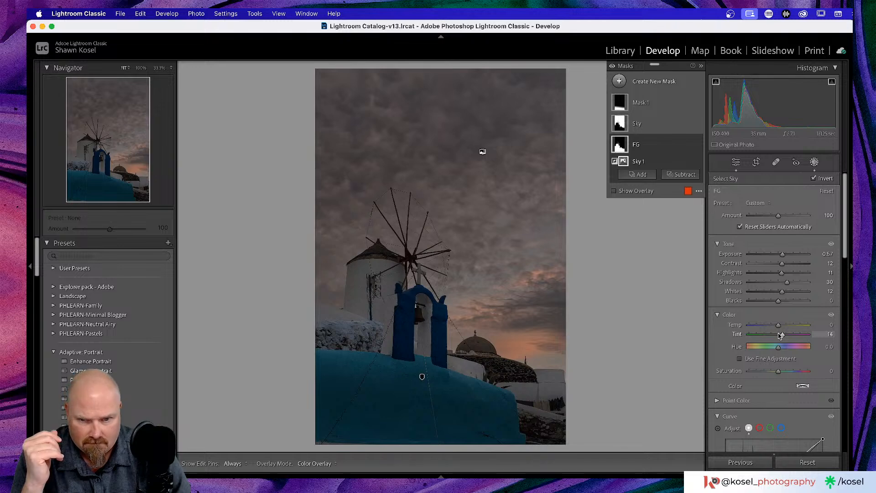
key(backslash)
key(backslash)
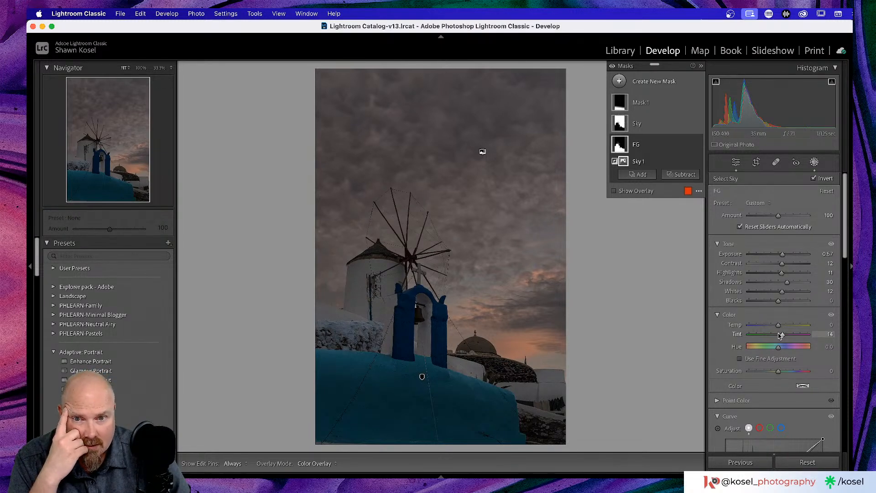
key(backslash)
key(backslash)
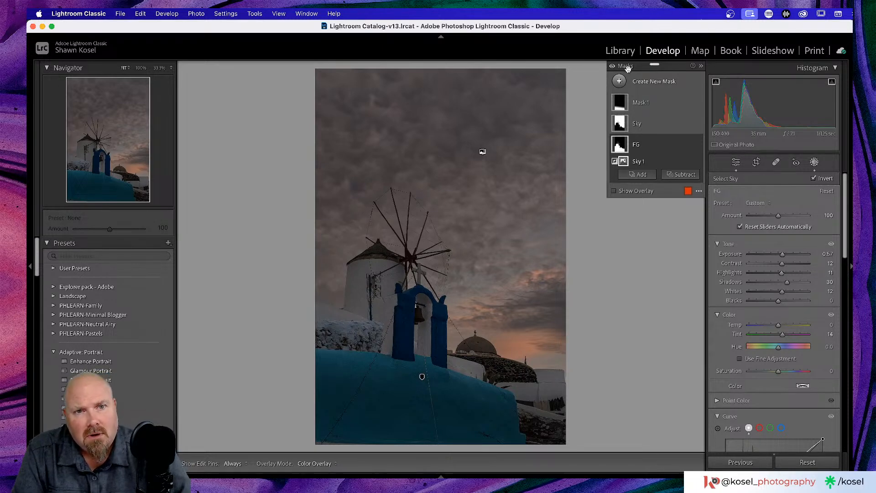
Step: Add a radial gradient mask over the sunset glow above the dome, tilted down towards the photo's right edge
click(619, 81)
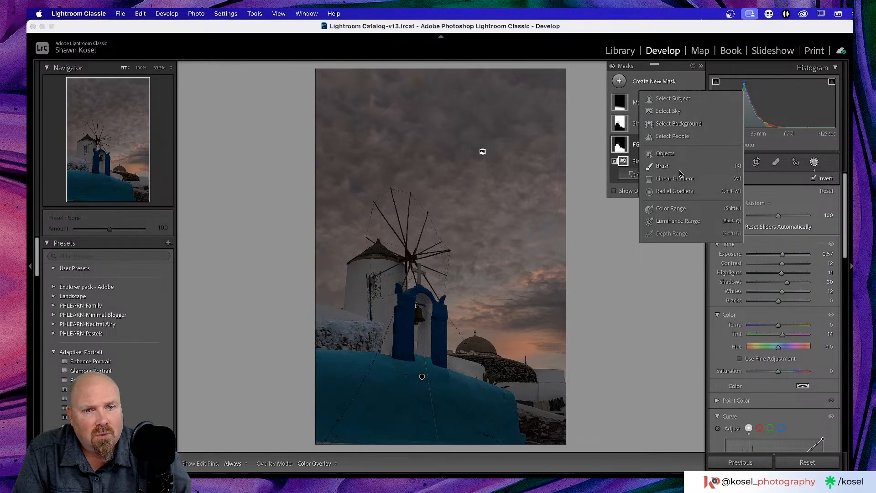
click(674, 191)
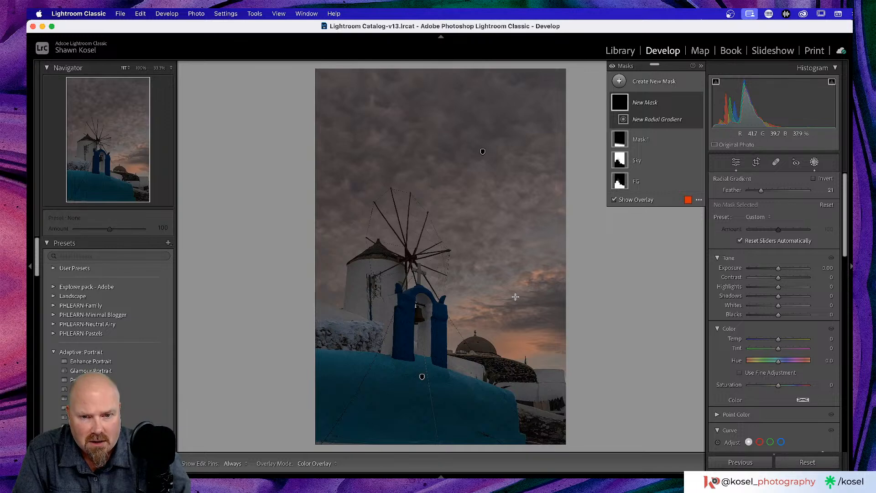
drag(516, 297, 582, 322)
drag(516, 297, 520, 318)
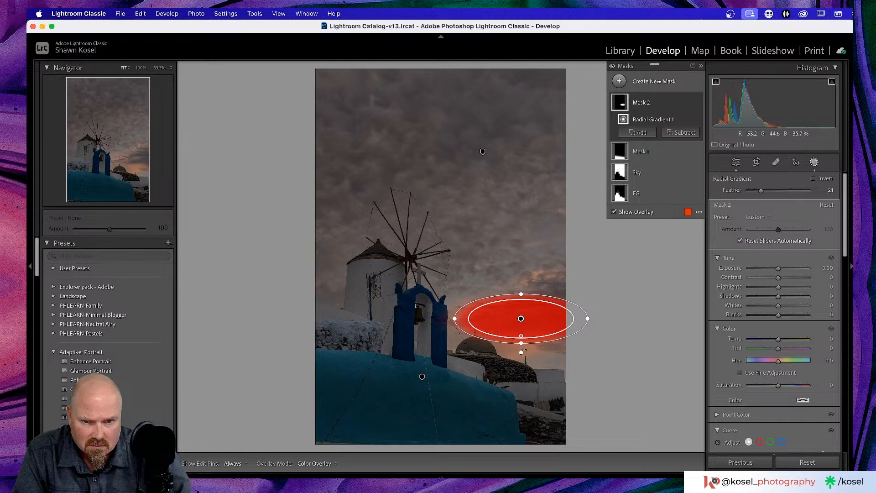
drag(521, 353, 511, 349)
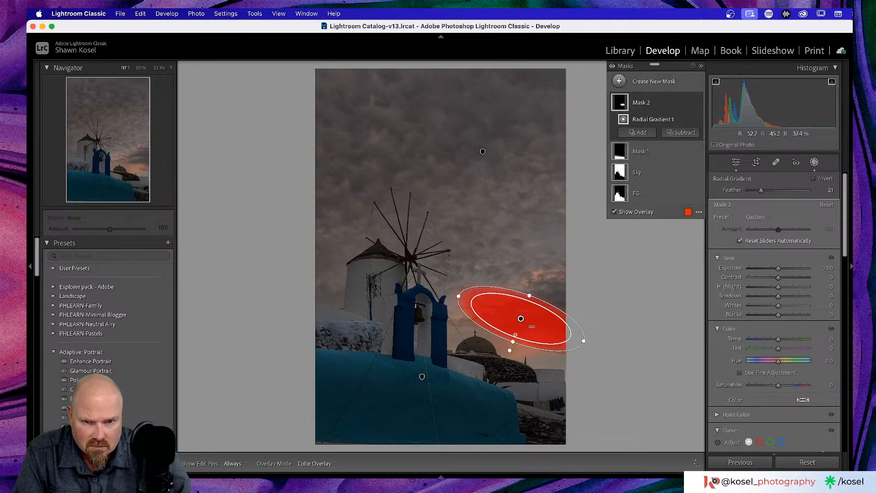
drag(520, 318, 537, 295)
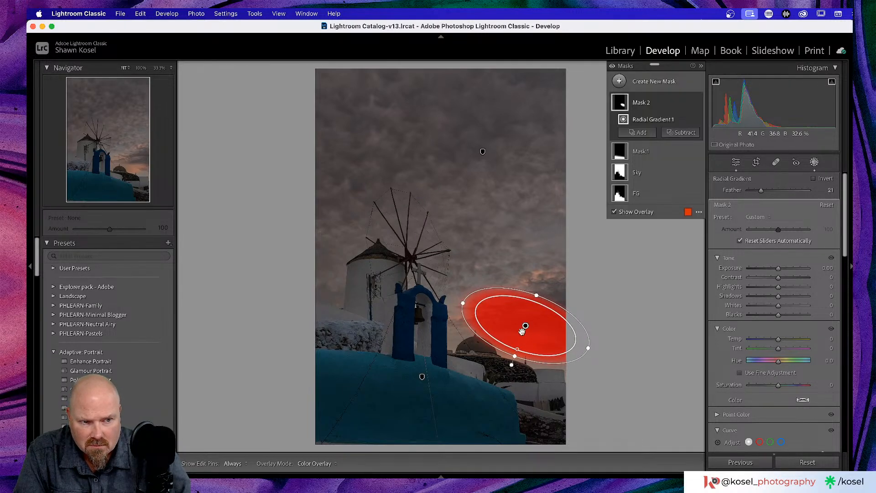
drag(527, 325, 531, 324)
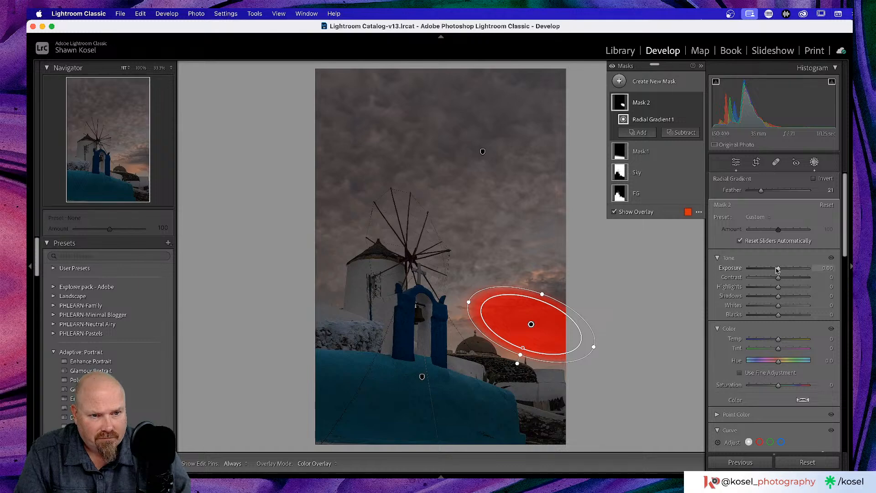
Step: Set the radial gradient mask's Exposure to 0.23, Temp to 3 and Tint to 13, and return to the global adjustments
drag(777, 269, 780, 270)
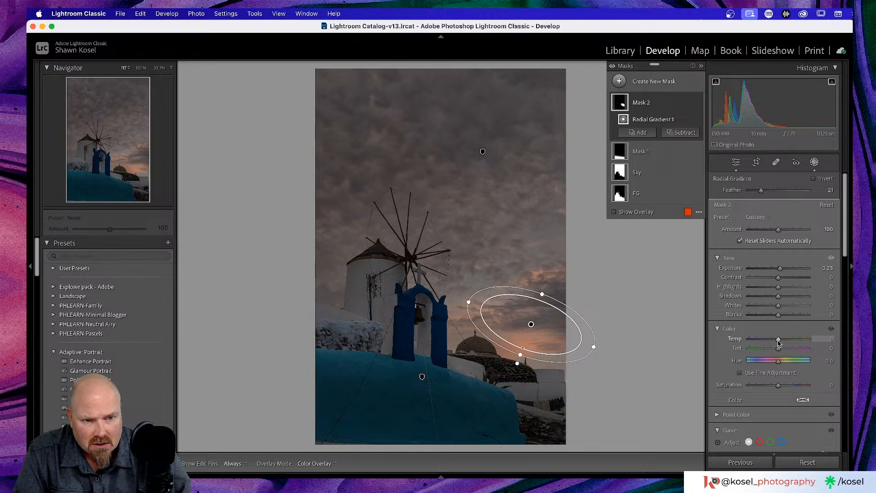
drag(778, 348, 780, 340)
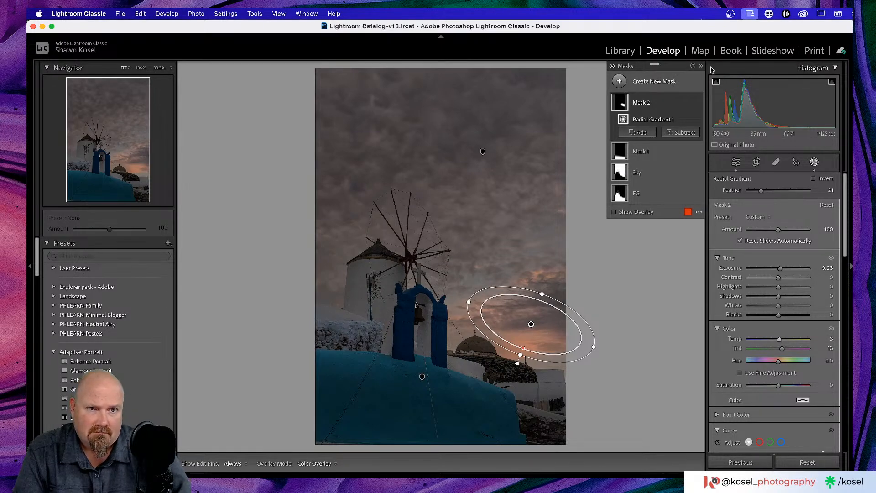
click(735, 162)
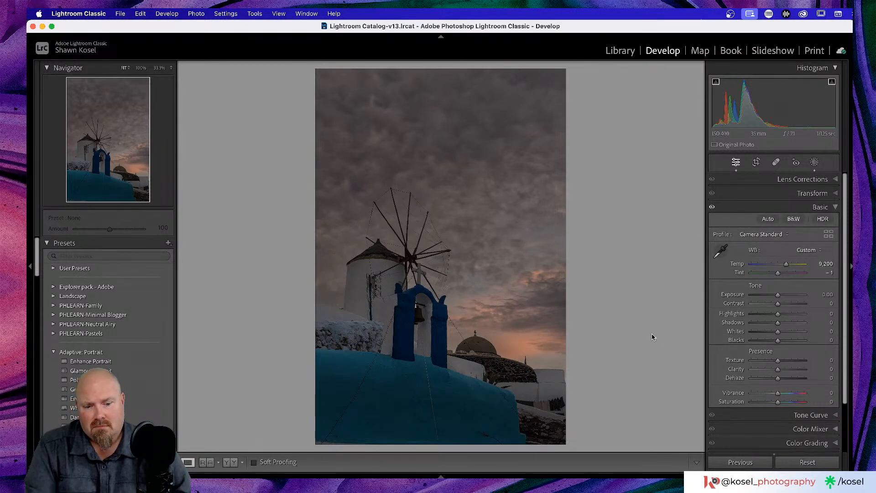
Step: Compare the full masked edit with the original photo
key(backslash)
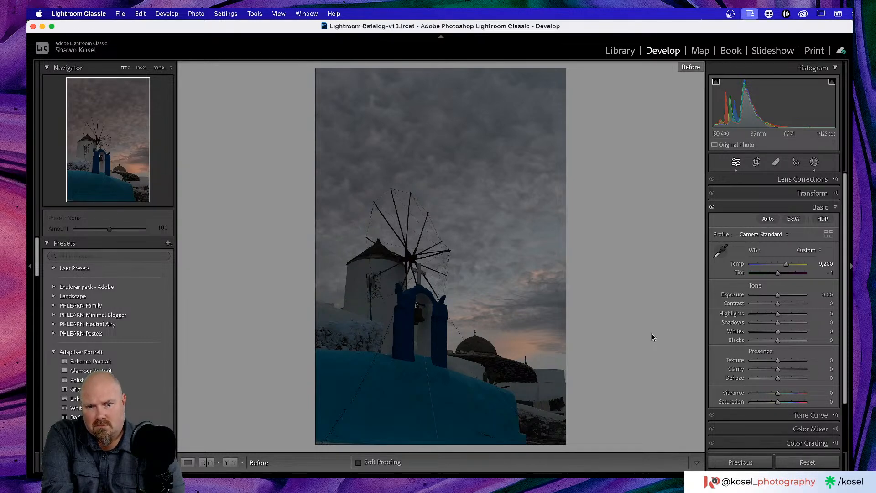
key(backslash)
key(backslash)
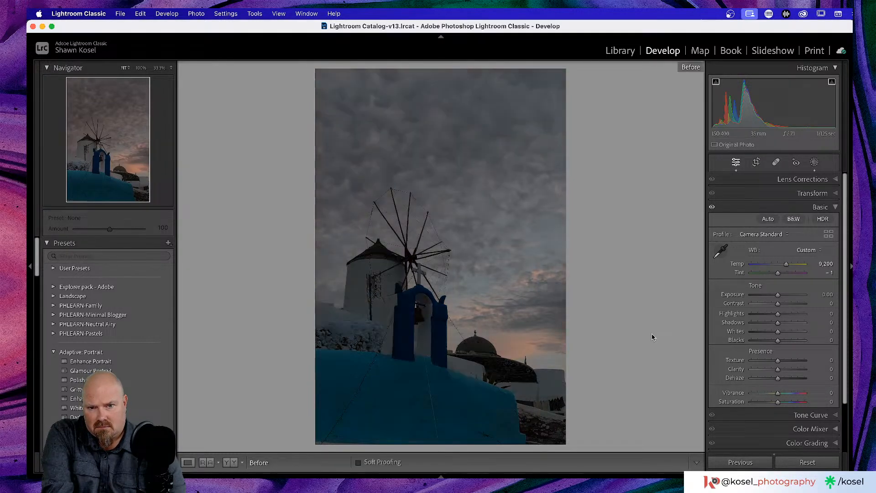
key(backslash)
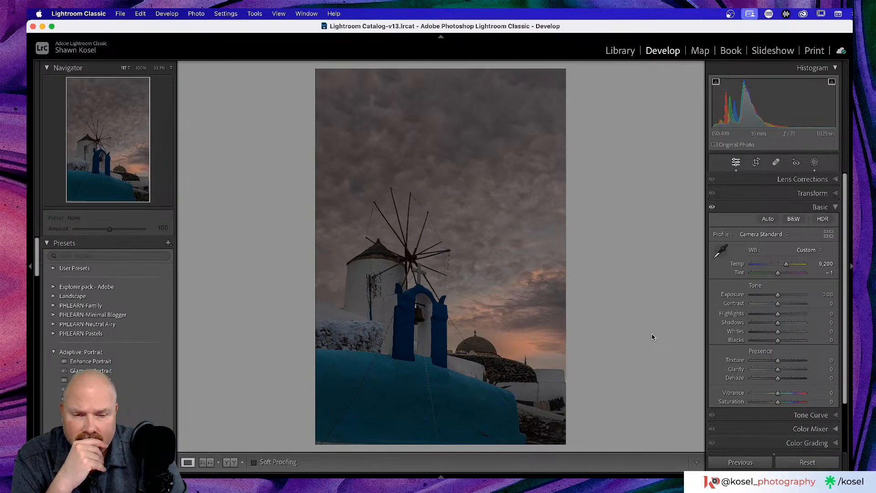
key(backslash)
key(backslash)
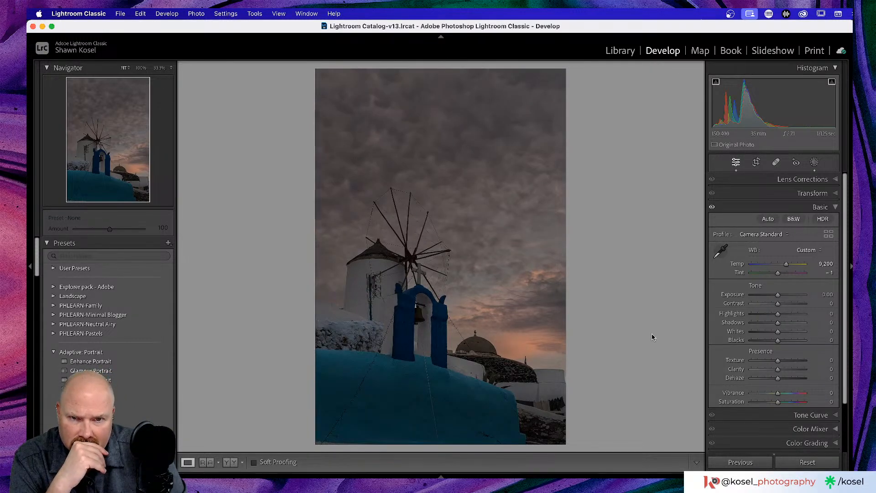
key(backslash)
key(backslash)
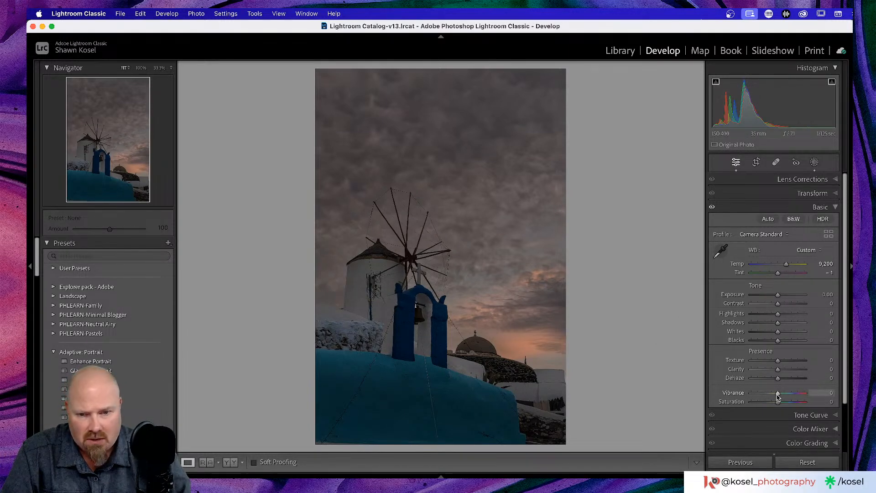
Step: Set the whole photo's Vibrance to +12, Dehaze to +9 and Texture to +8
drag(778, 398, 780, 397)
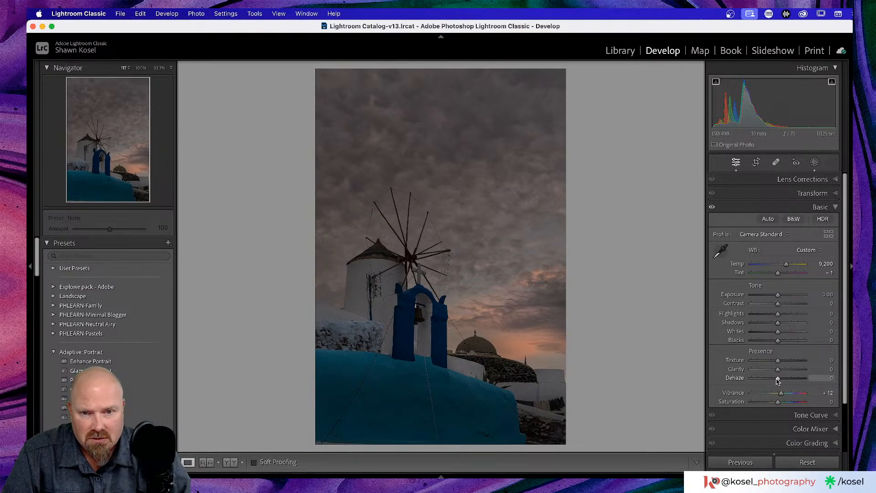
drag(778, 381, 781, 380)
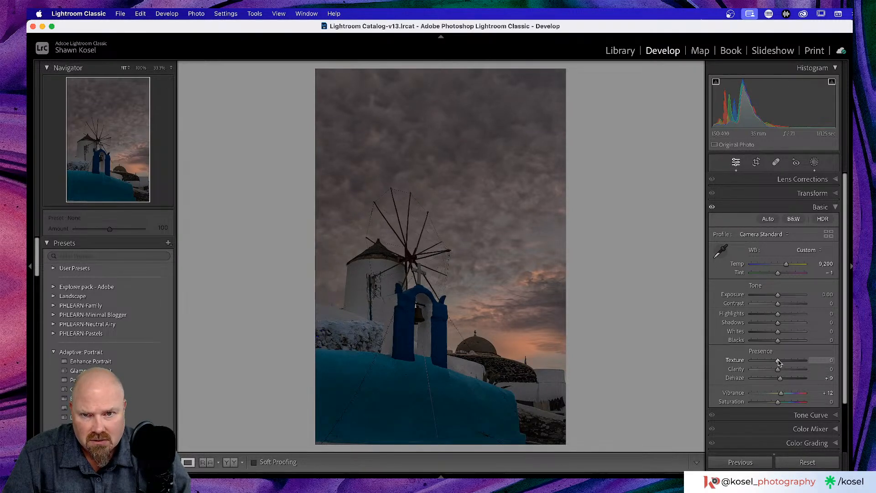
drag(778, 362, 781, 362)
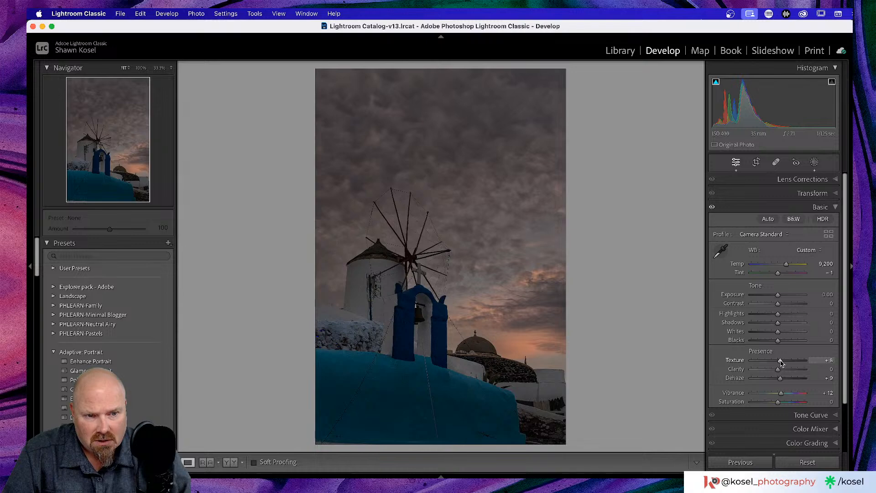
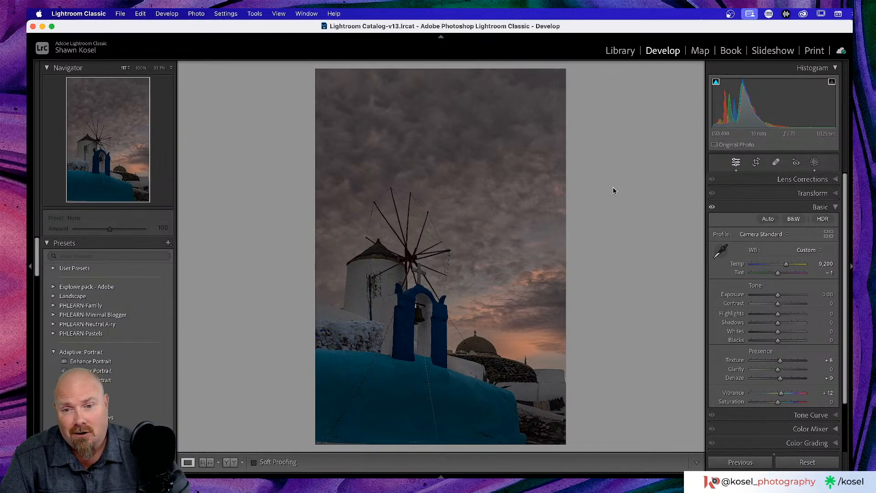
Step: Examine the windmill blades, bell arch, antenna and sky at 200% for noise and fine detail
click(436, 247)
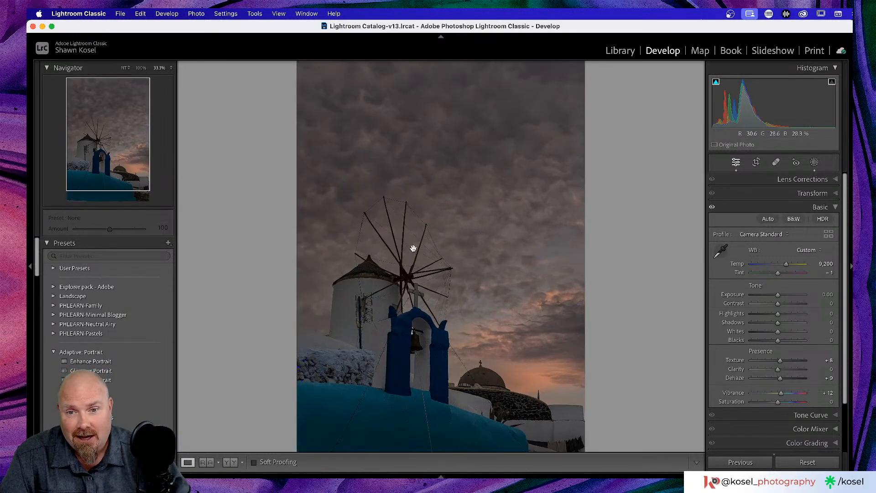
click(435, 246)
click(172, 68)
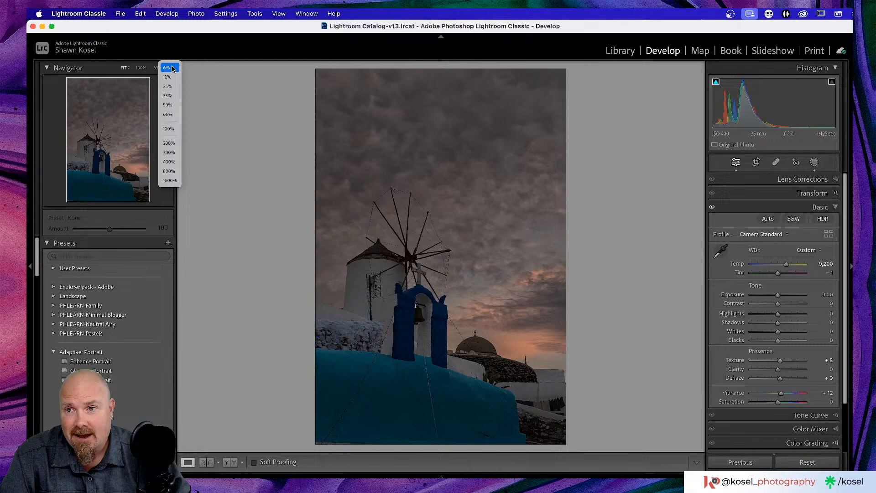
click(169, 142)
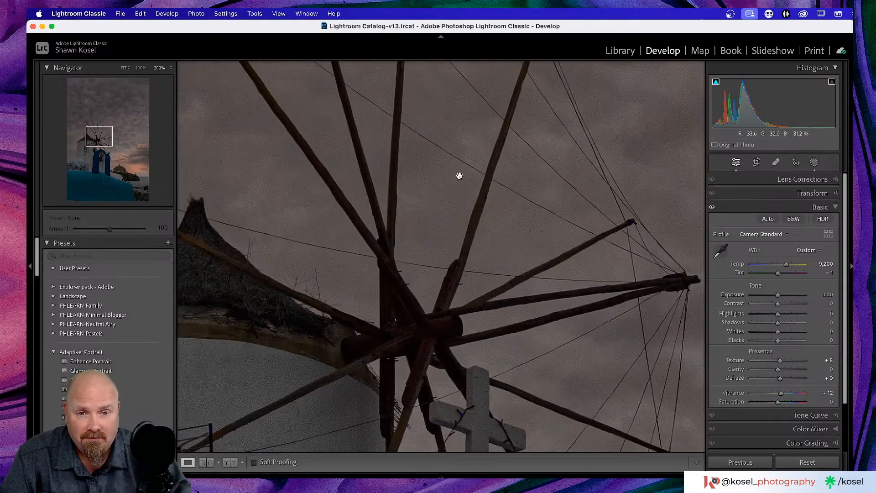
scroll(458, 177, down, 10)
scroll(460, 175, down, 3)
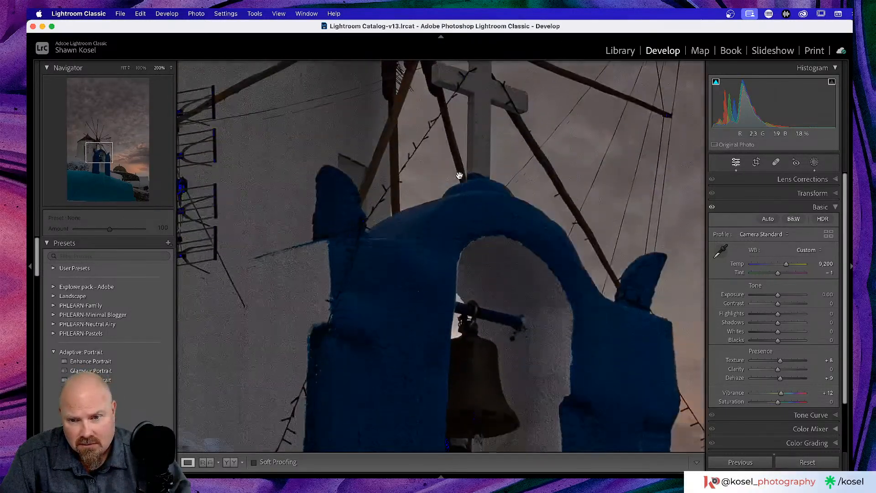
scroll(459, 175, left, 8)
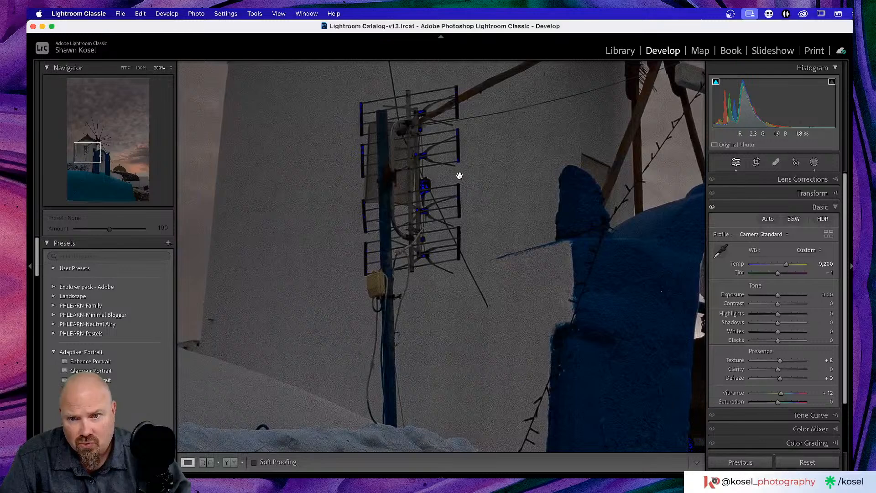
scroll(460, 176, up, 5)
scroll(459, 176, right, 6)
scroll(459, 176, up, 2)
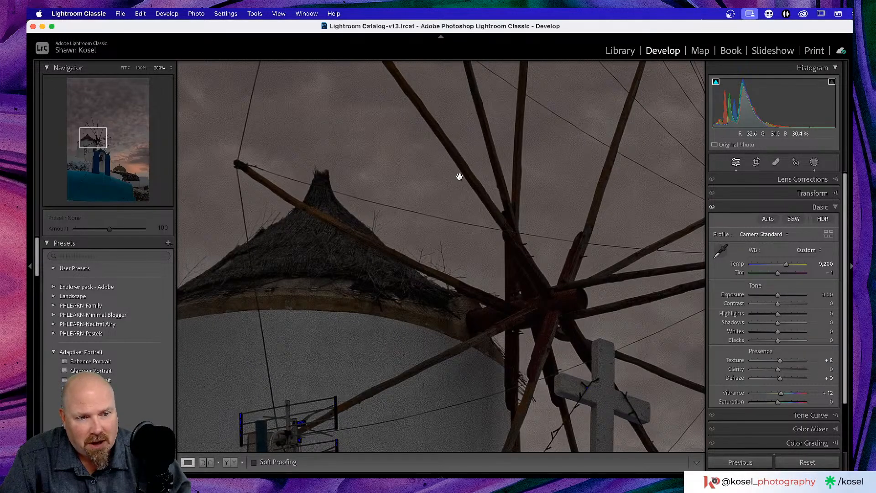
click(458, 176)
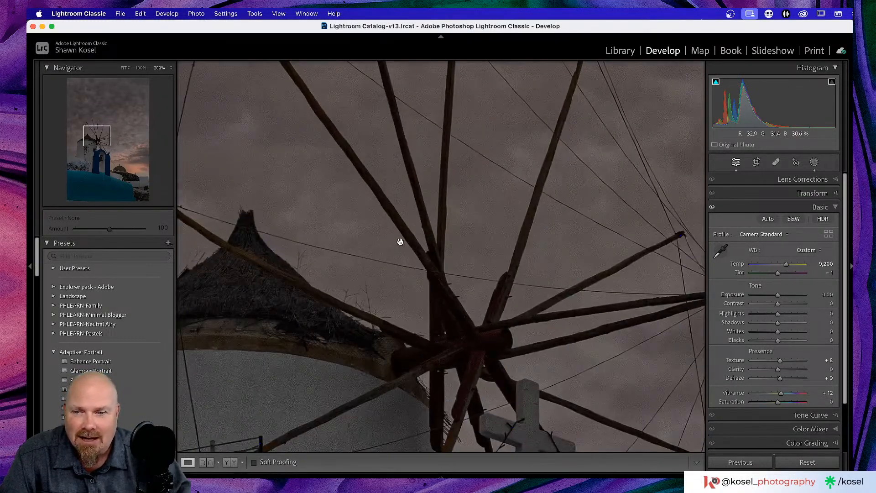
scroll(400, 242, down, 5)
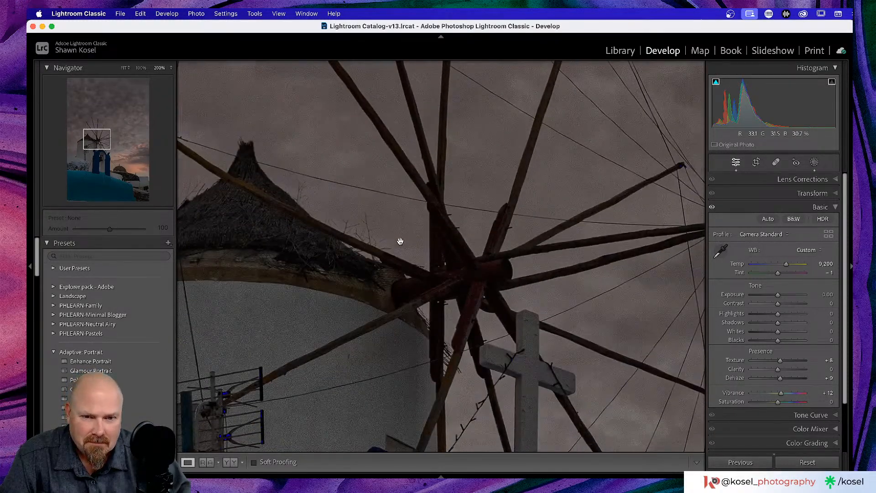
Step: Sharpen the whole photo with a sharpening Amount of 80 and Masking of 63
scroll(400, 240, down, 10)
click(400, 241)
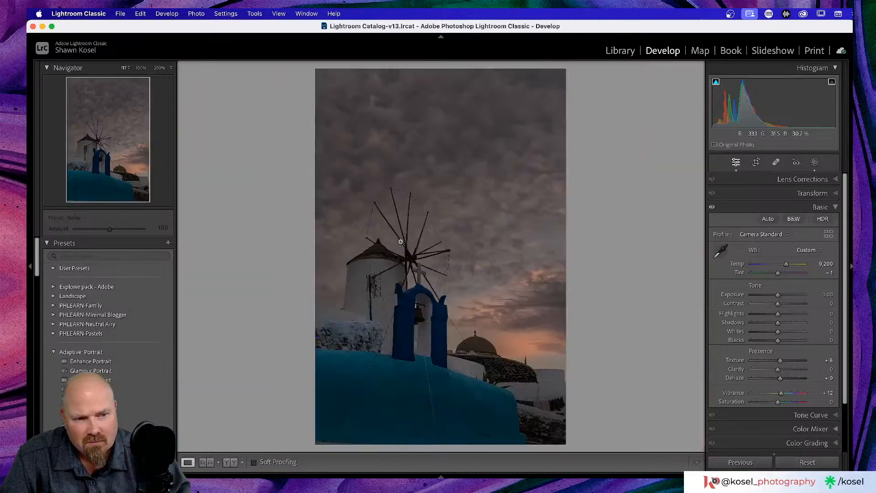
click(377, 291)
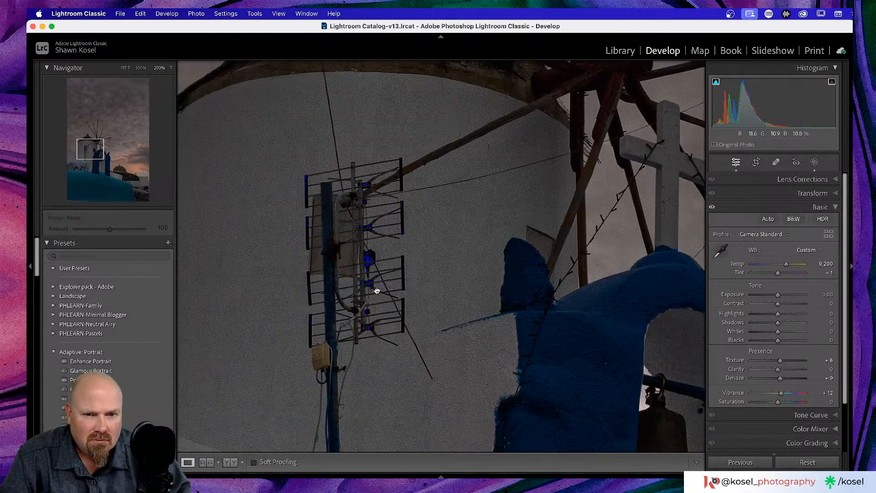
click(377, 291)
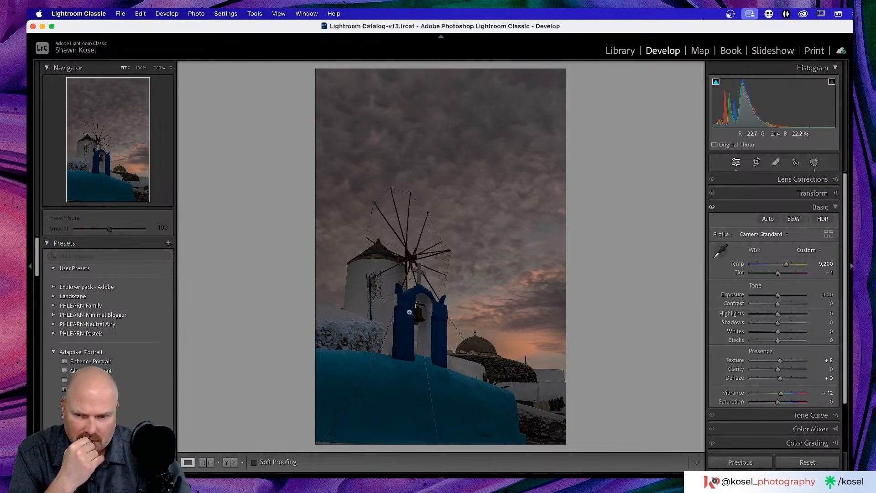
scroll(803, 387, down, 5)
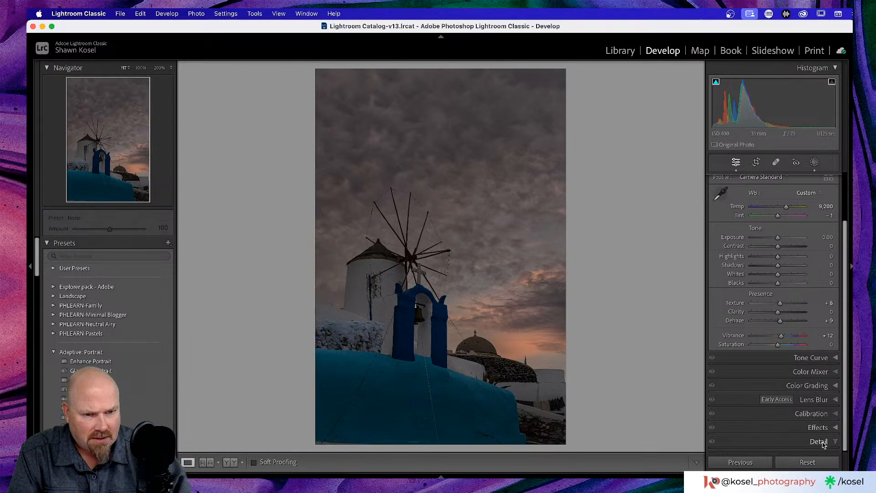
click(821, 442)
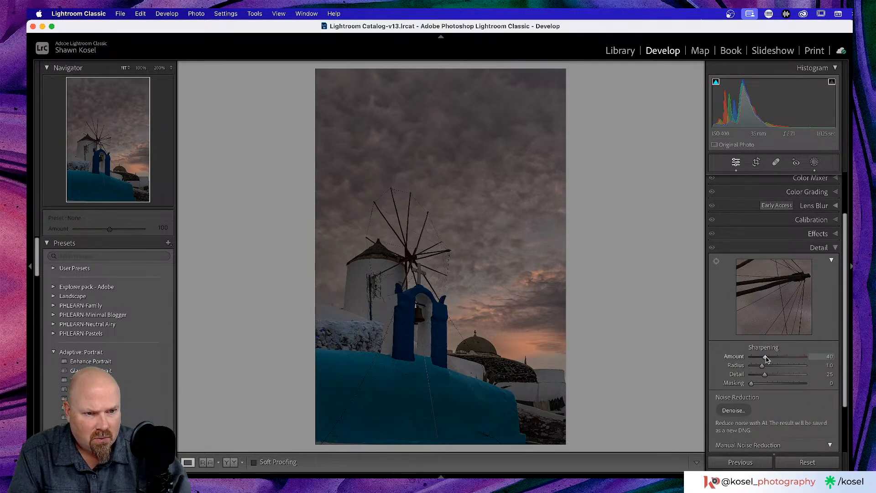
drag(765, 357, 785, 386)
key(alt)
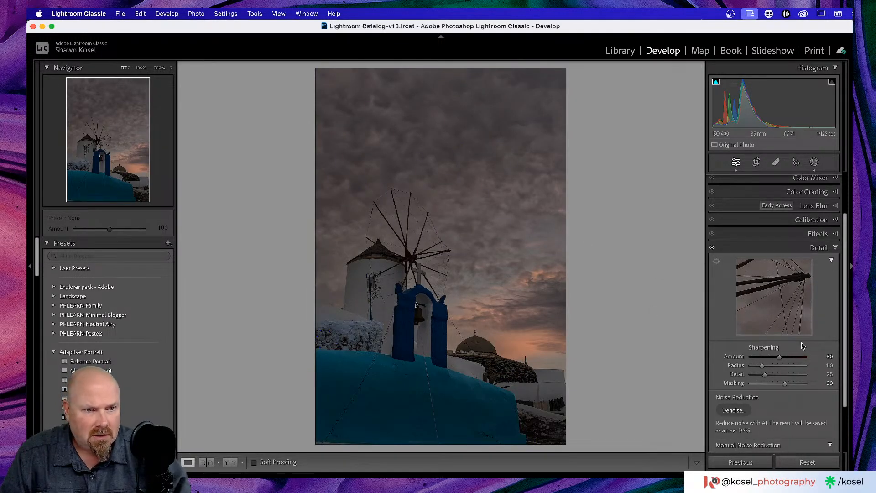
Step: Try a post-crop vignette with an Amount of -7 and reset it to its default
click(817, 233)
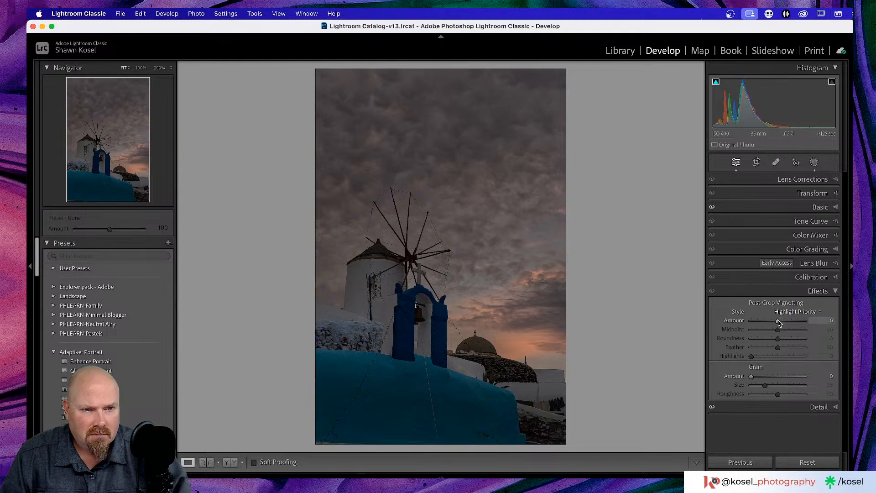
drag(778, 322, 776, 323)
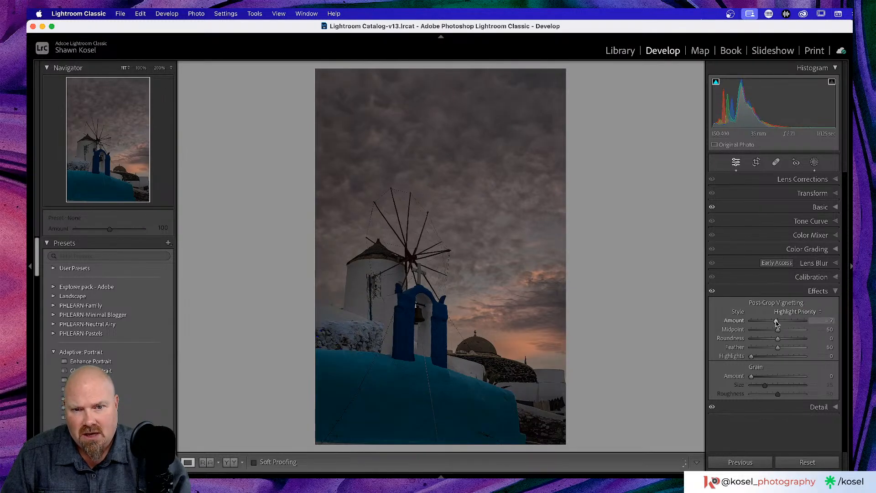
double_click(777, 323)
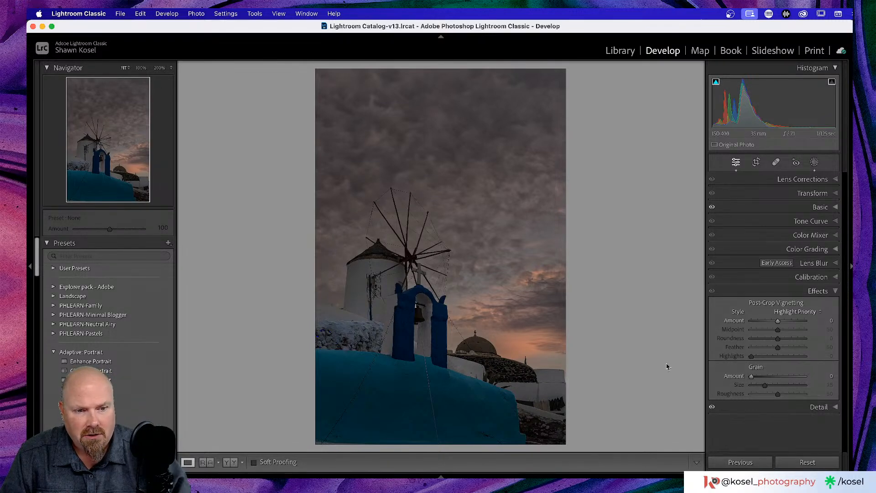
Step: Return to the Library grid and create a virtual copy of the edited windmill photo Santorini-0160.DNG
key(g)
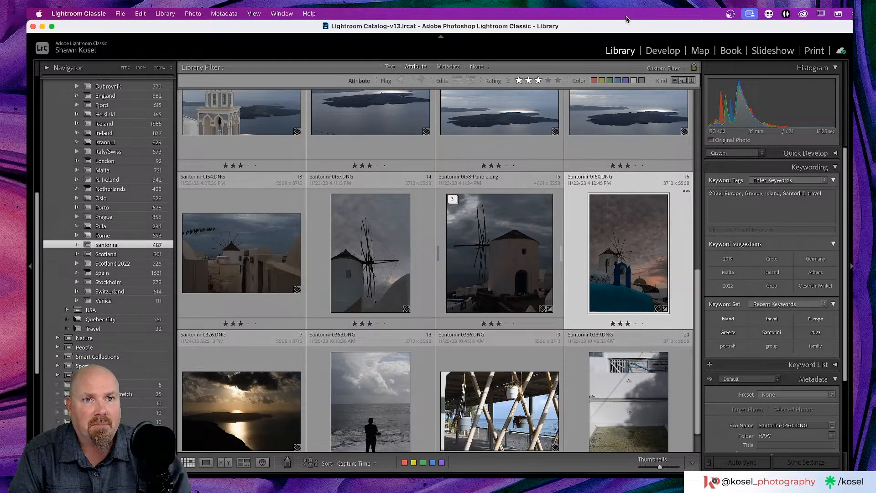
key(F5)
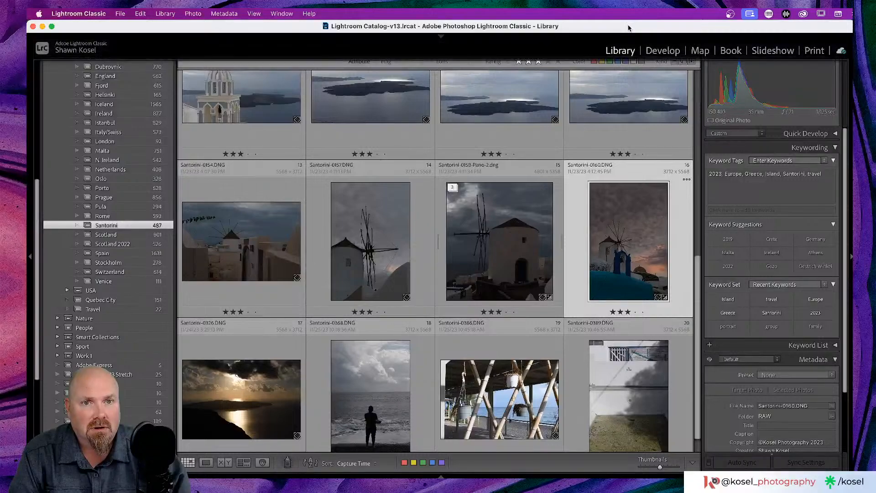
key(F11)
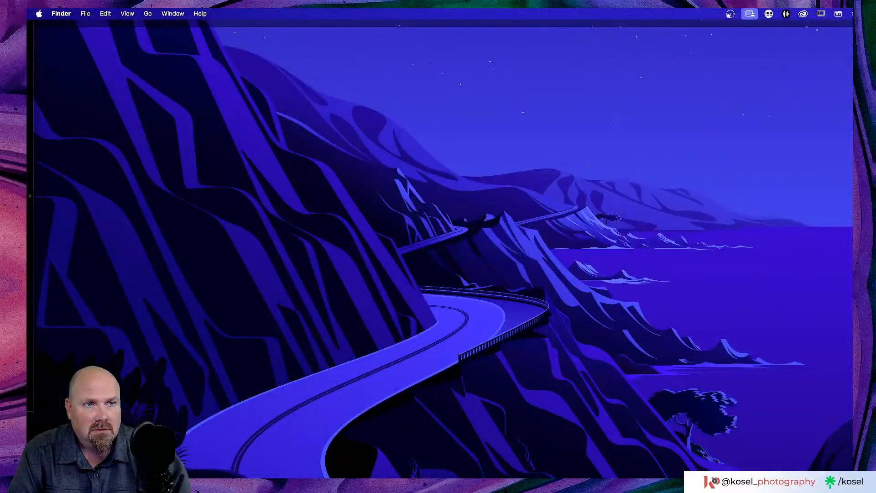
key(F11)
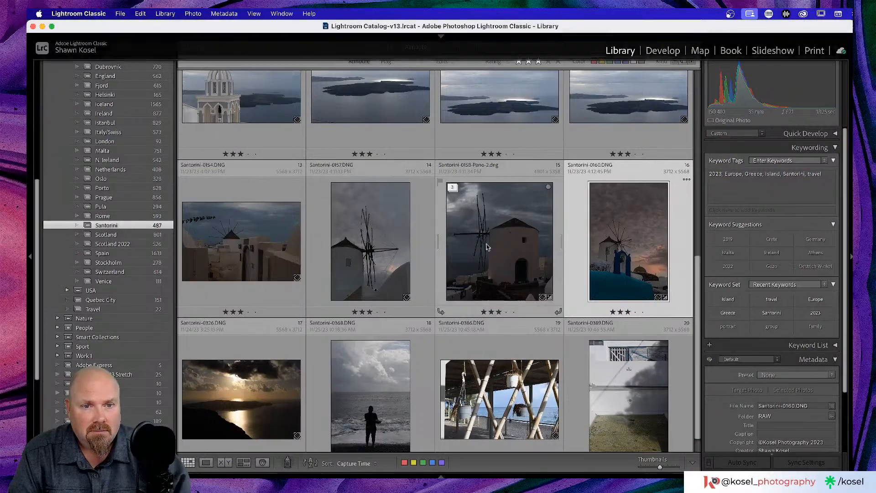
right_click(603, 239)
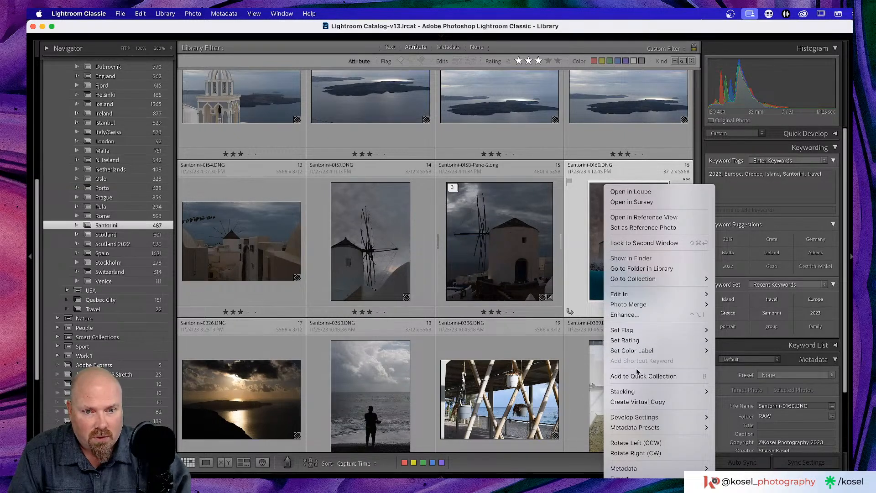
click(637, 401)
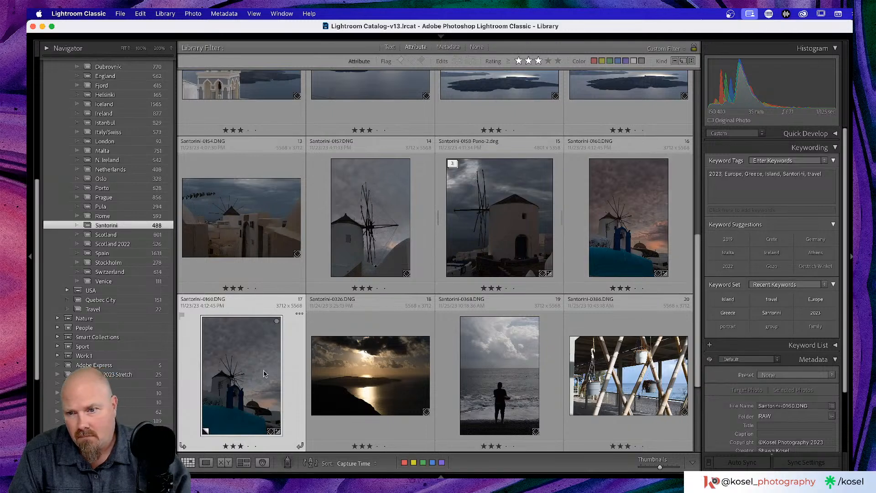
Step: Open the virtual copy in Develop and reset all of its edits
double_click(240, 348)
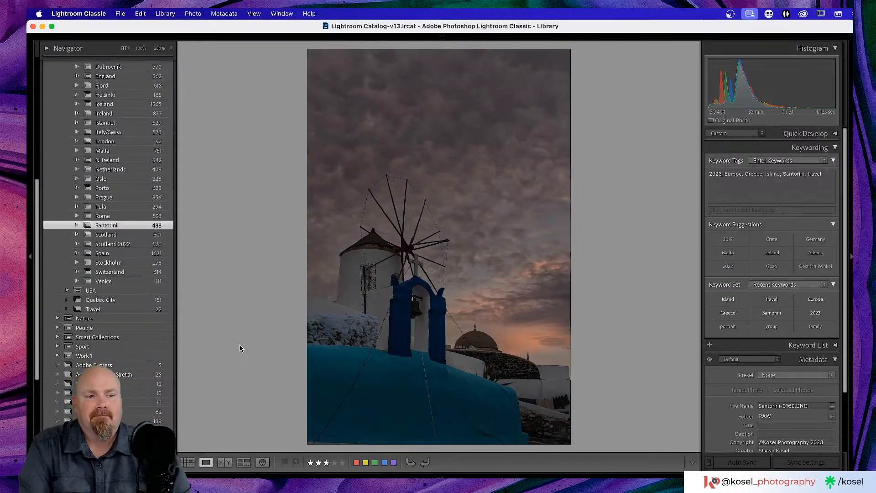
key(d)
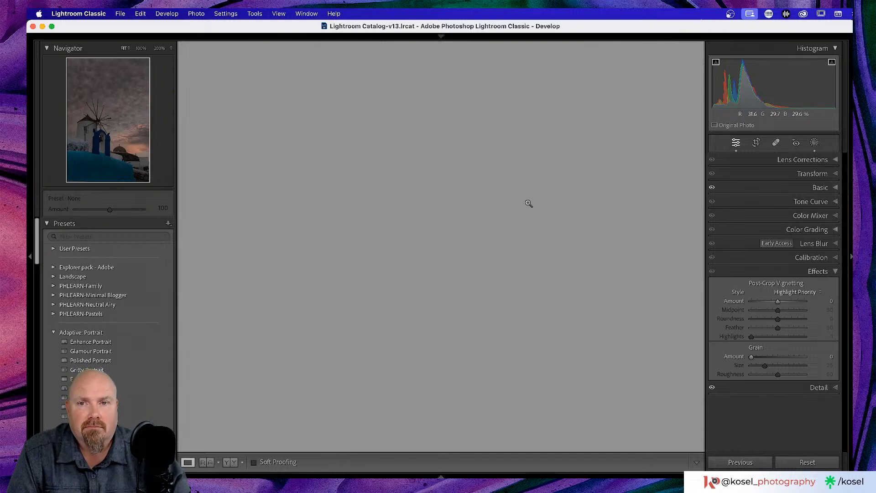
click(808, 462)
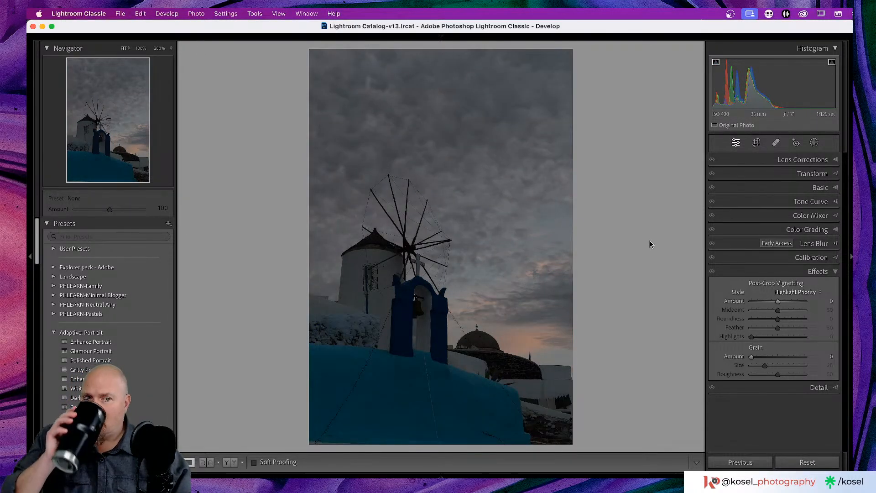
Step: Apply AI Denoise with an Amount of 34 to the reset virtual copy, saving the result as a new DNG
click(822, 391)
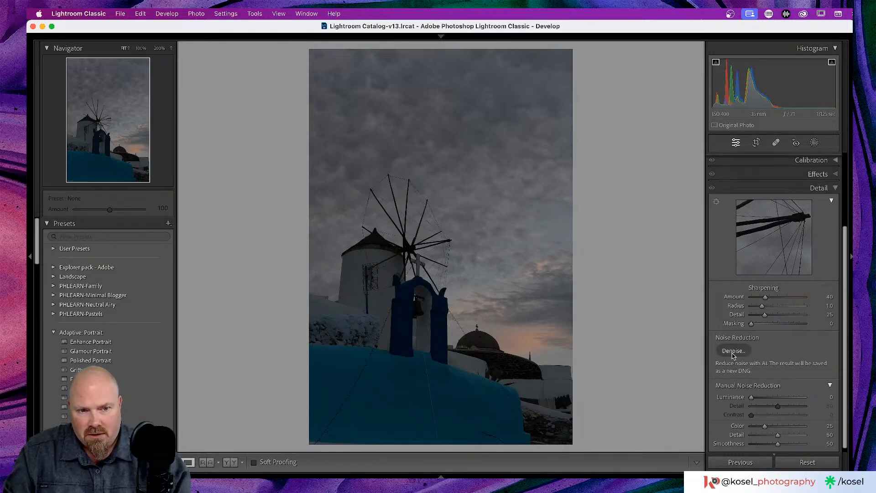
click(731, 352)
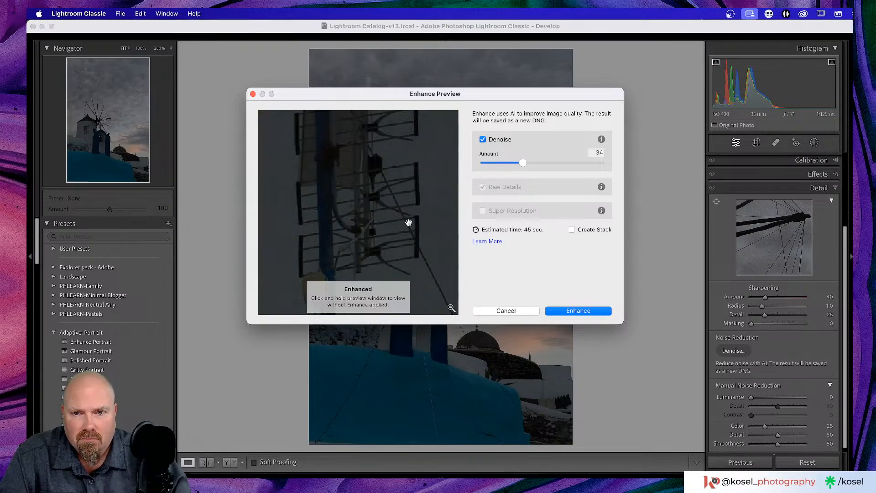
click(578, 310)
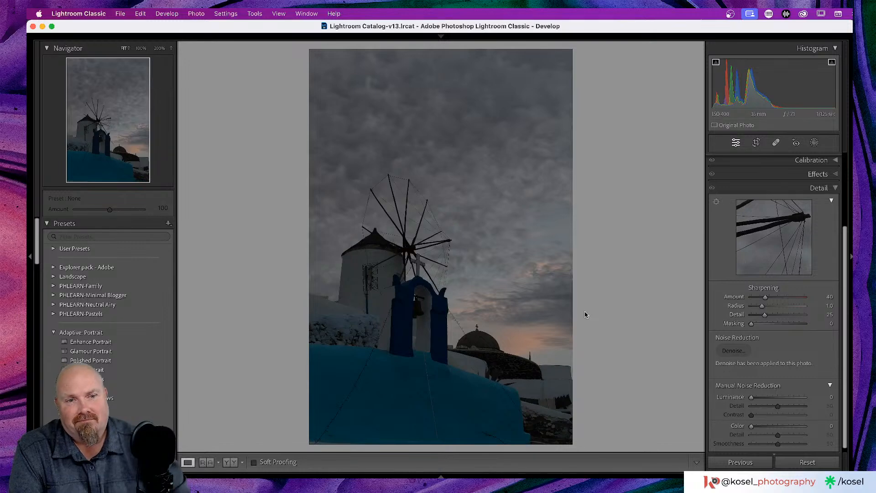
Step: Inspect the denoised sky and windmill blades at 200% and compare Santorini-0160-Enhanced-NR.dng with the neighbouring Santorini-0160.DNG
click(437, 209)
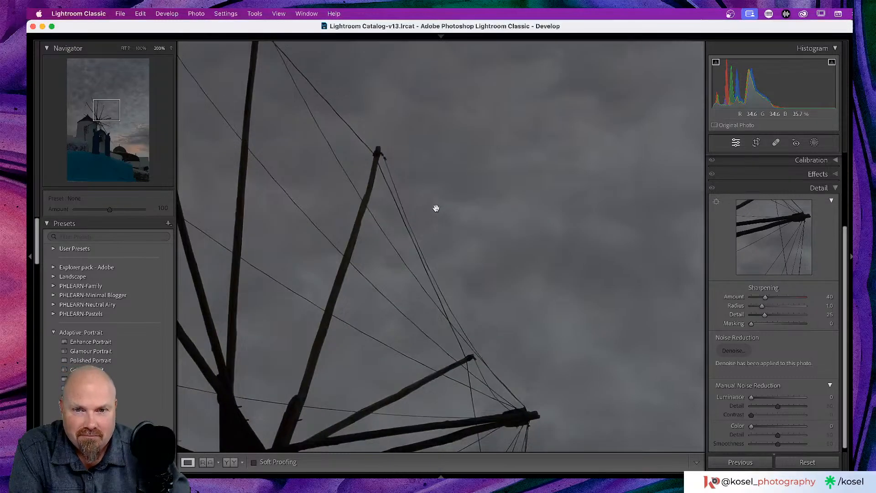
click(436, 208)
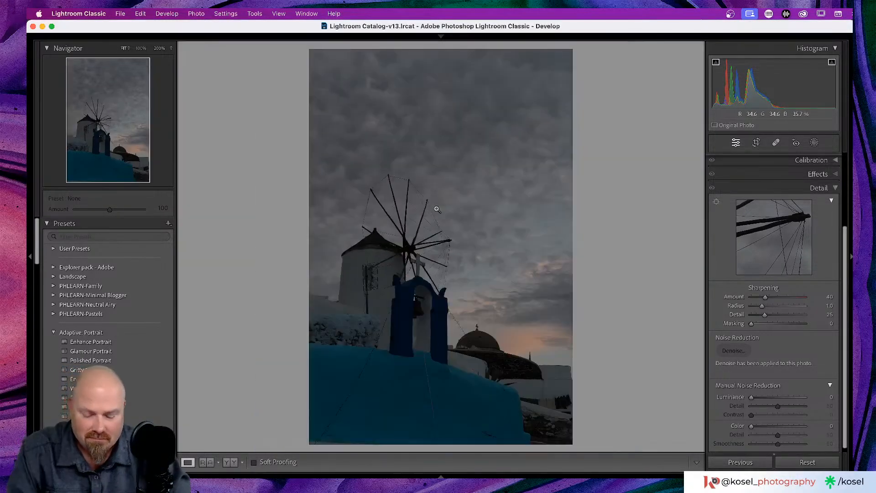
key(g)
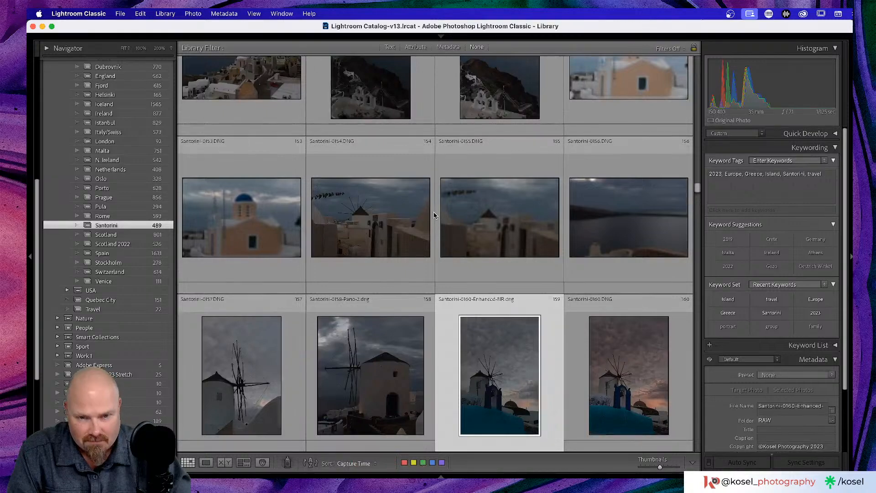
scroll(433, 212, down, 1)
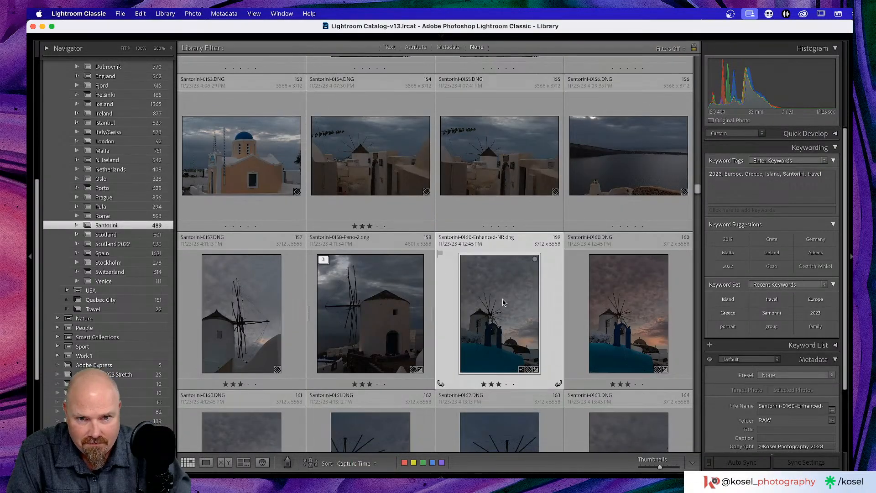
scroll(498, 304, down, 2)
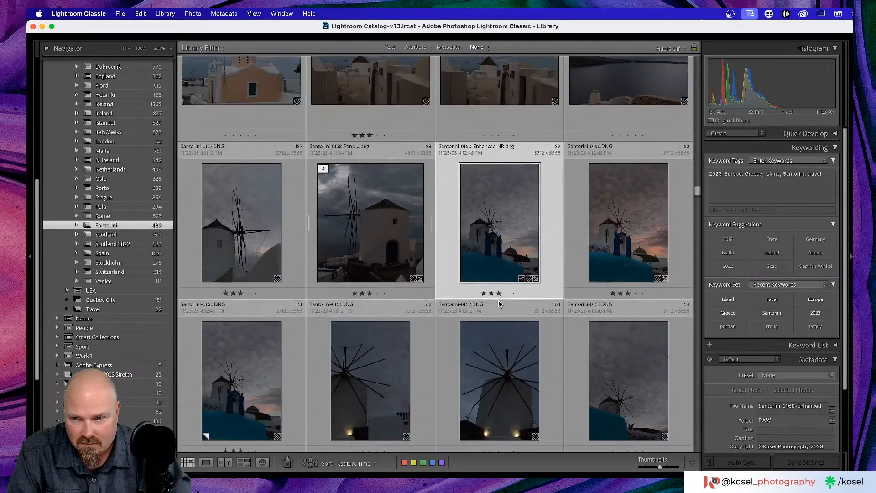
double_click(500, 220)
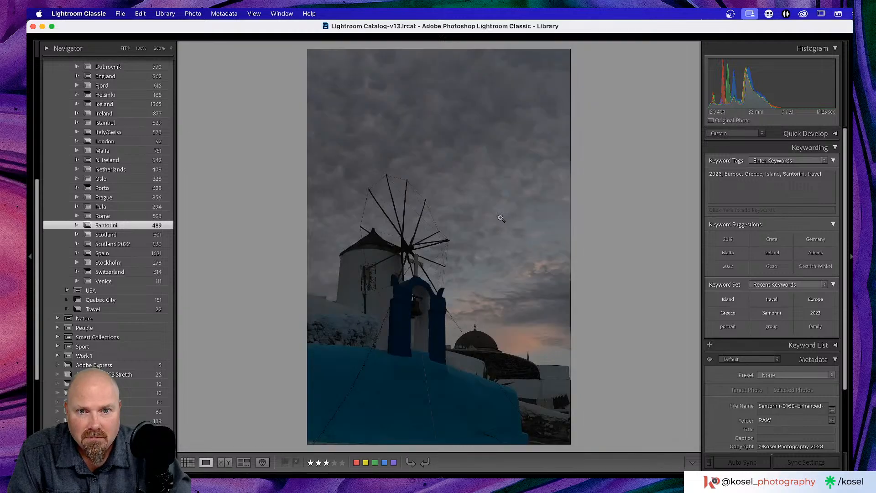
key(Left)
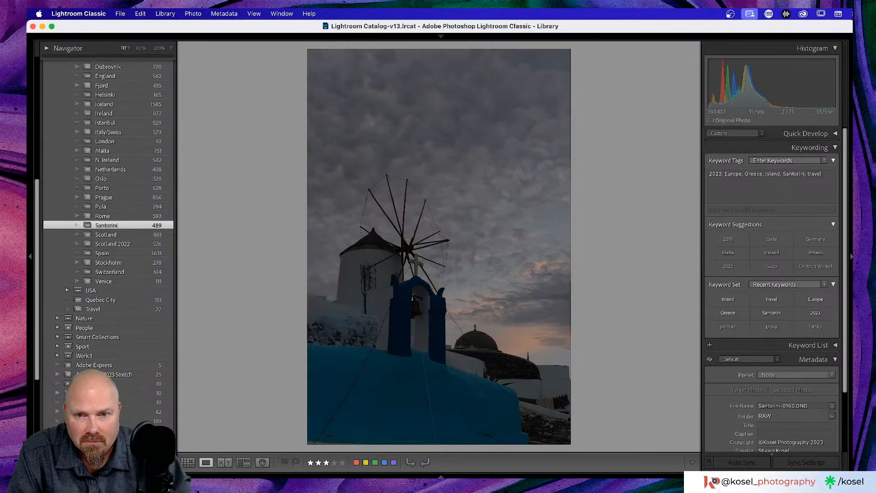
click(498, 212)
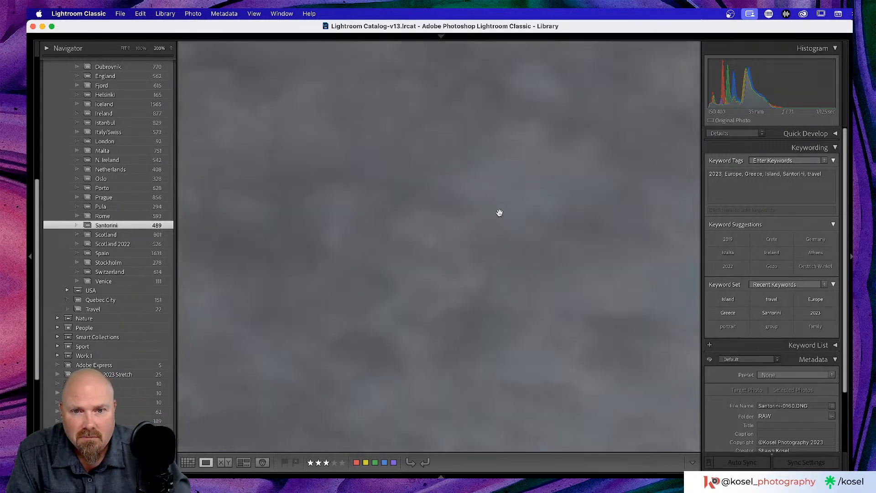
key(Right)
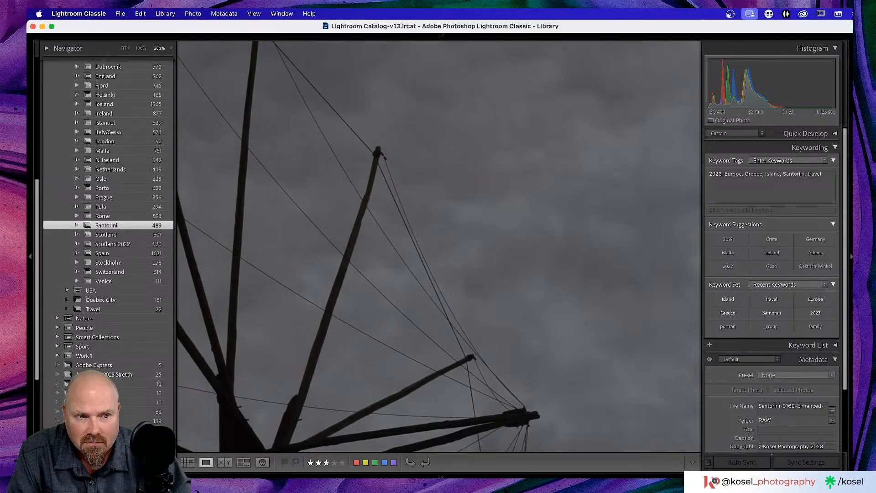
key(g)
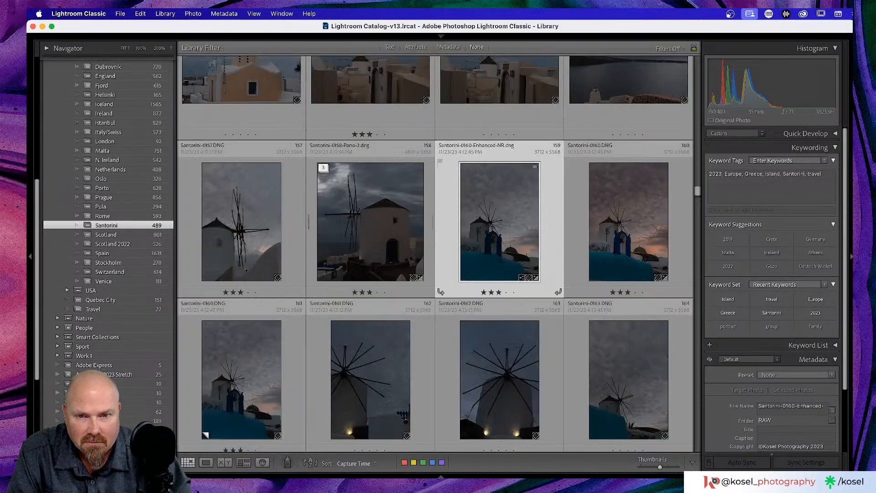
Step: View Santorini-0160-Enhanced-NR.dng enlarged in Loupe view and return to the Library grid
double_click(516, 184)
click(516, 184)
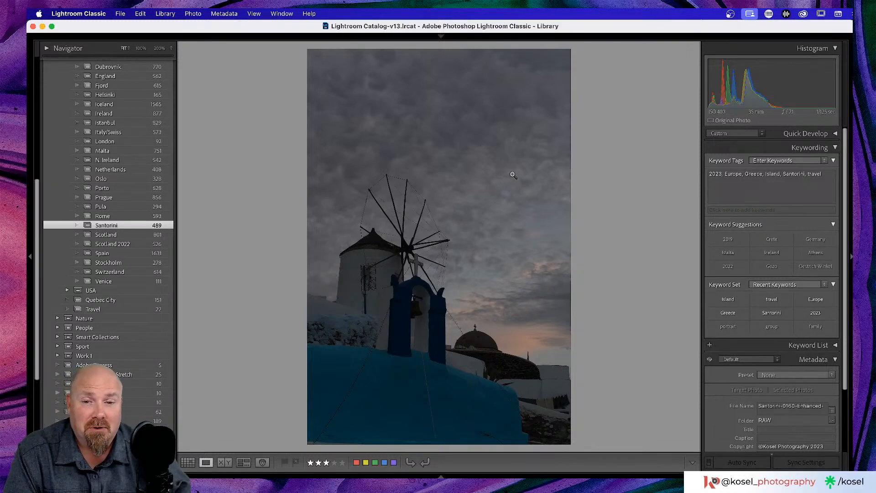
key(g)
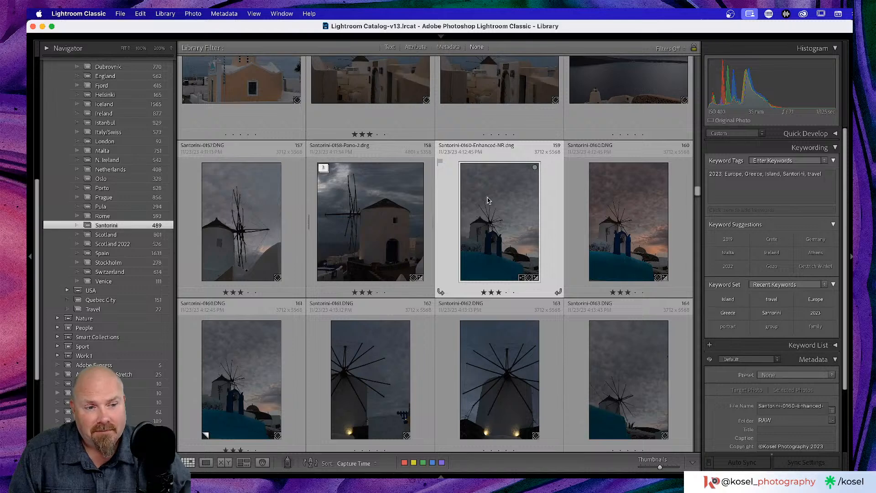
key(e)
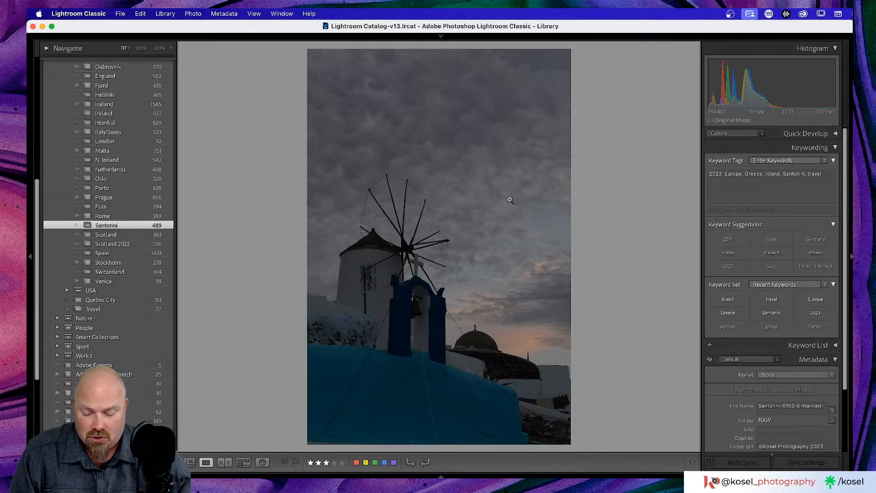
key(g)
Step: Send Santorini-0160-Enhanced-NR.dng from Lightroom Classic to Photoshop for editing and switch to Photoshop
key(super+e)
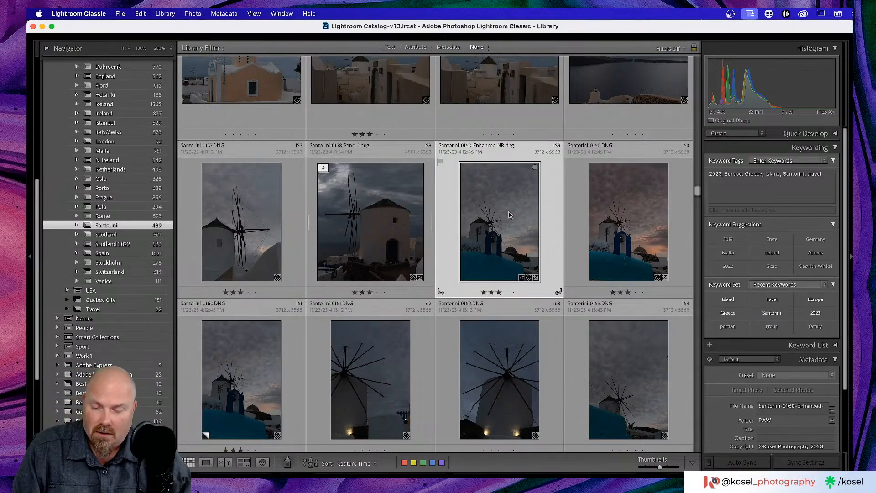
key(super+Tab)
key(super+Tab)
key(super+Tab)
key(super+Tab)
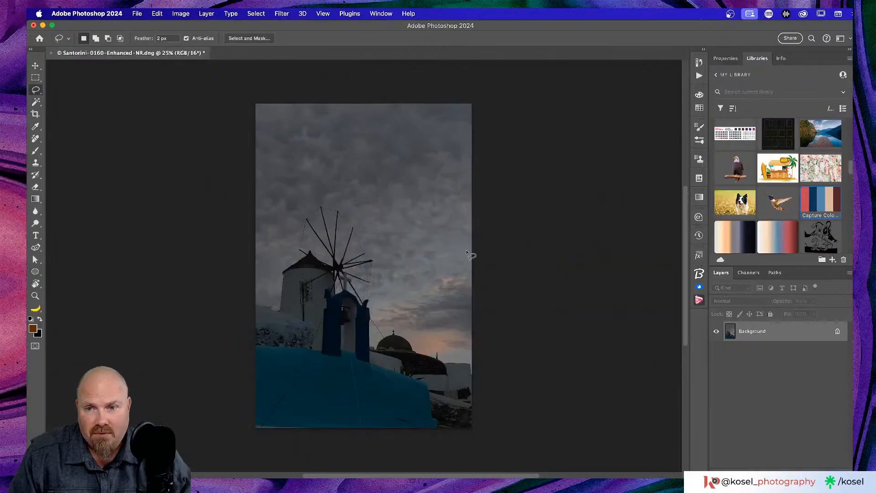
Step: Examine the windmill, the wires and cracks on the blue roof, and the buildings behind it at 66.7% for distracting elements
scroll(479, 287, left, 5)
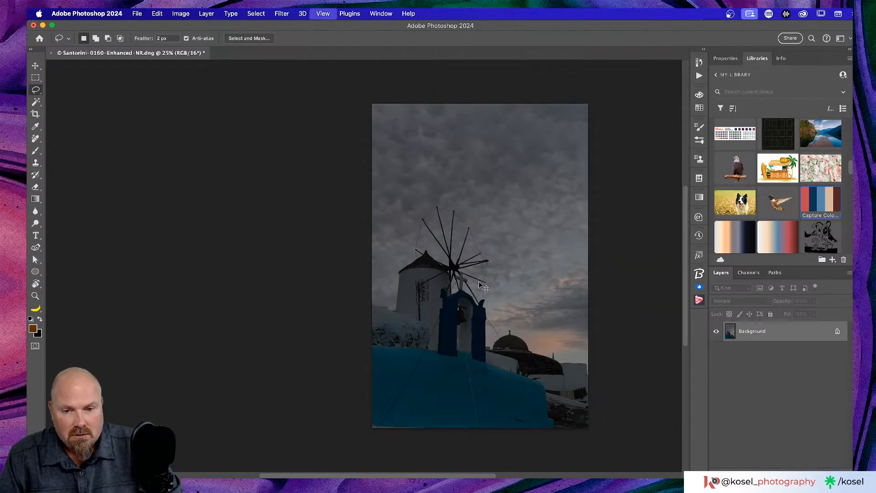
key(super+equal)
key(super+equal)
key(super+equal)
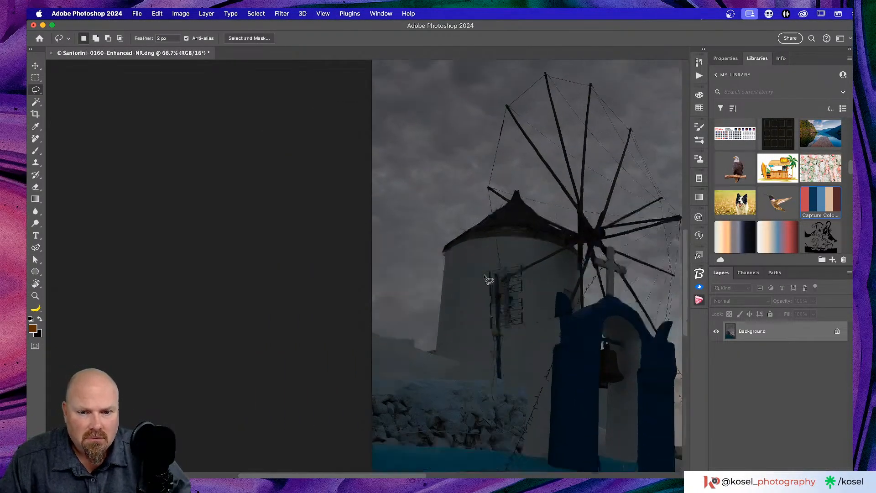
scroll(484, 278, down, 12)
scroll(485, 278, up, 5)
scroll(484, 278, right, 4)
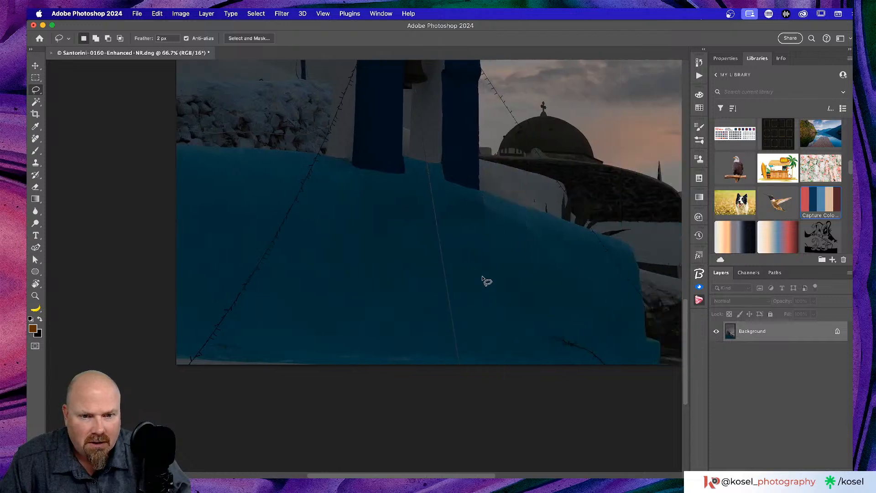
scroll(484, 280, right, 4)
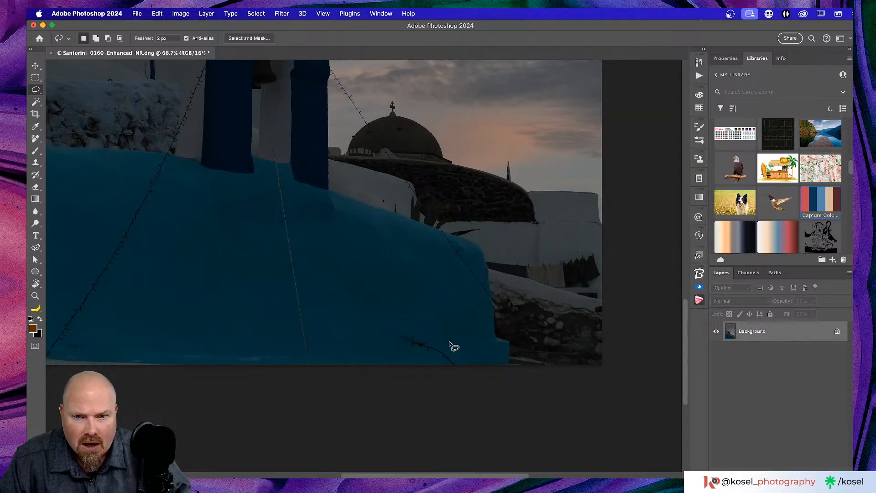
scroll(454, 343, left, 2)
scroll(454, 343, up, 1)
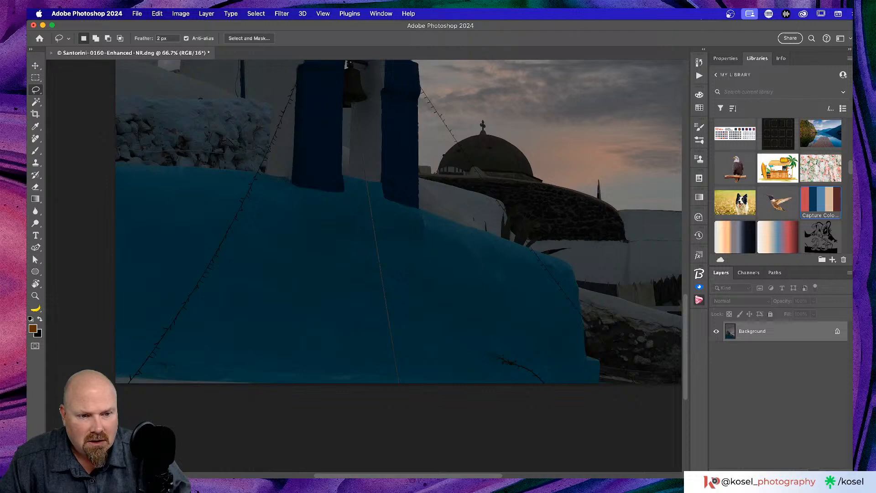
key(super+shift+alt+n)
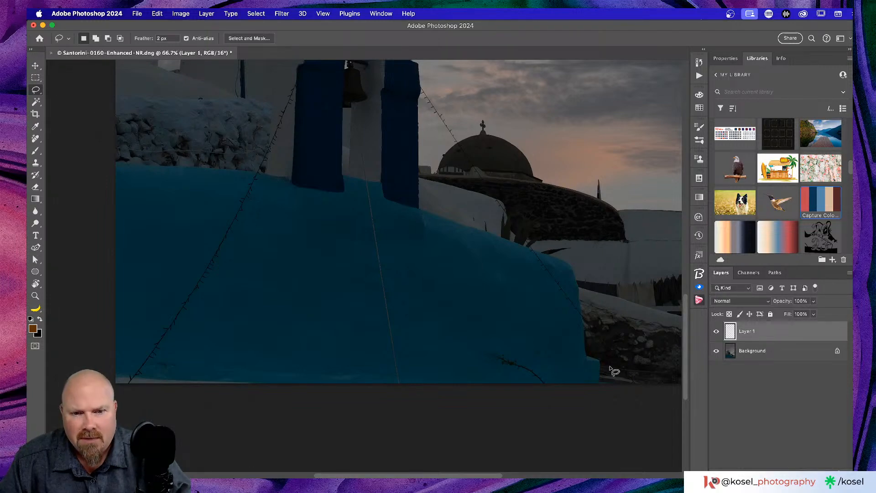
scroll(387, 291, up, 5)
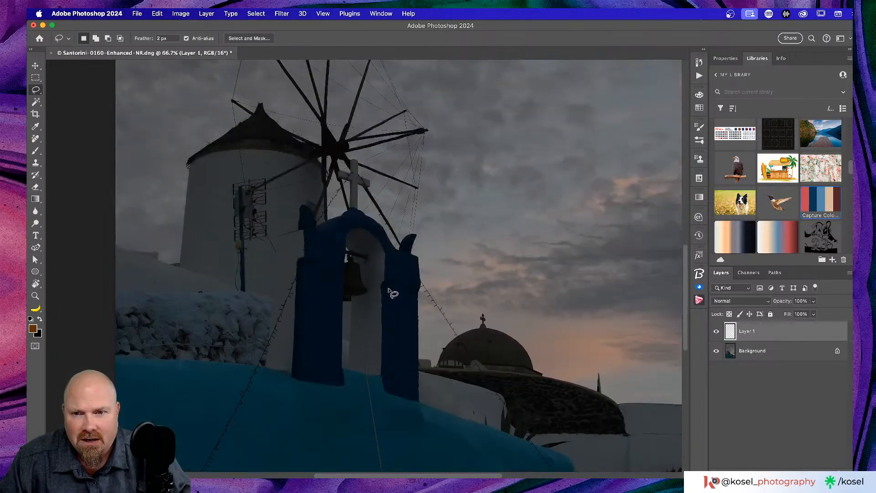
scroll(391, 290, down, 4)
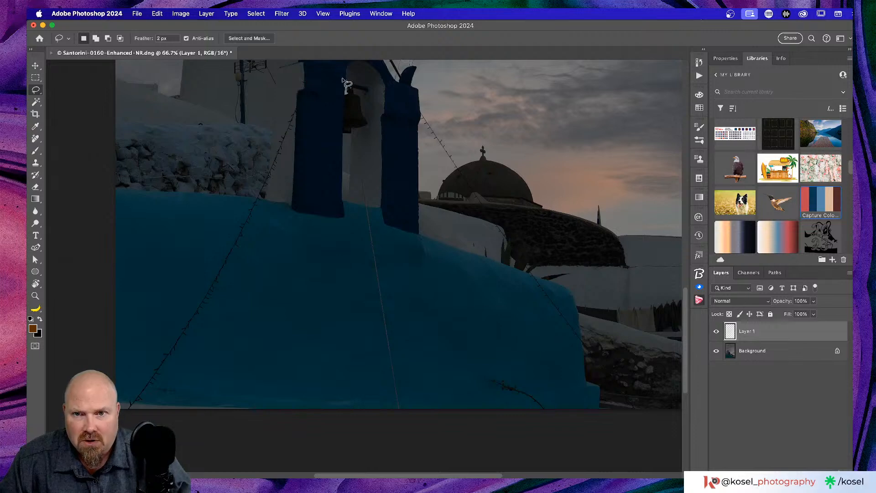
scroll(356, 117, up, 4)
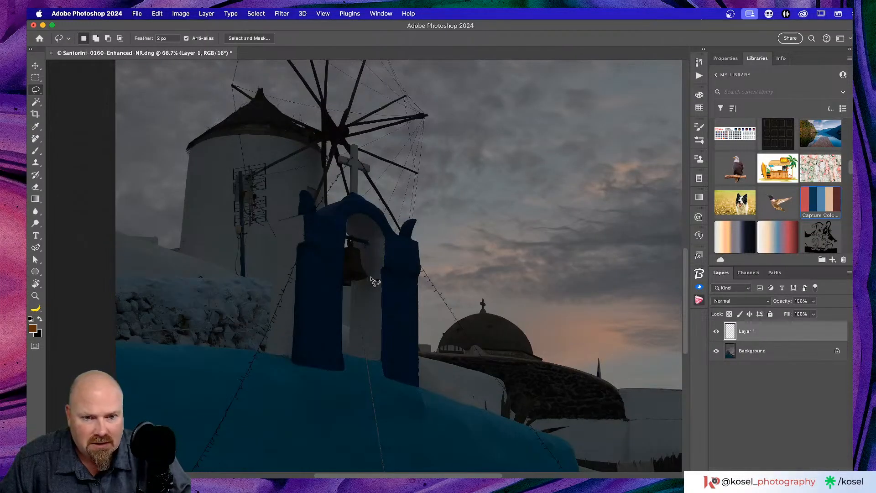
scroll(371, 279, left, 2)
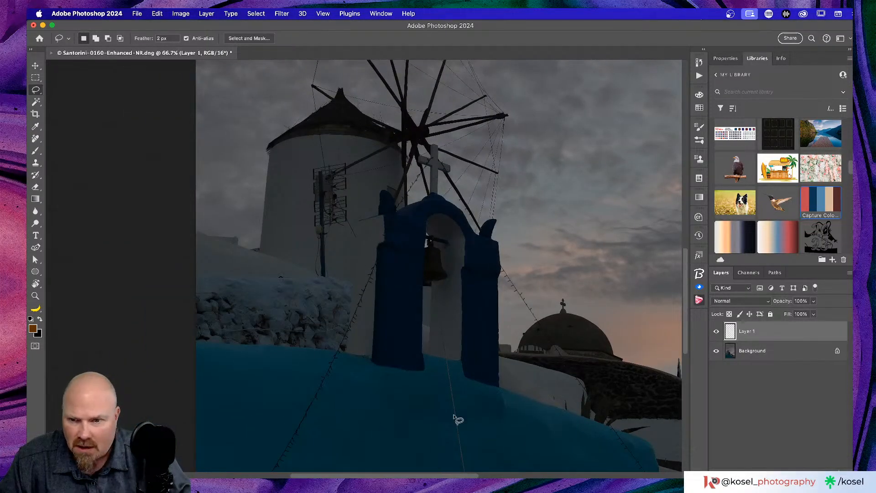
scroll(411, 407, right, 3)
scroll(417, 407, down, 3)
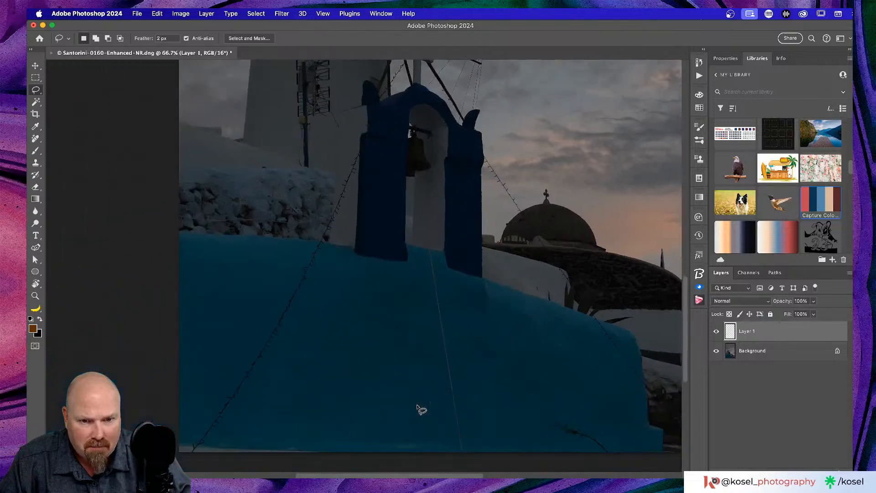
scroll(417, 407, down, 3)
scroll(417, 407, right, 2)
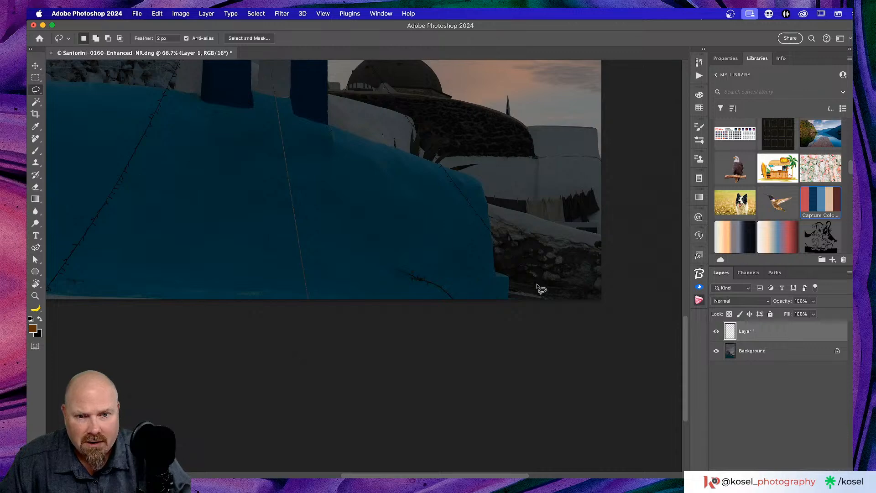
scroll(539, 288, up, 10)
scroll(539, 288, left, 3)
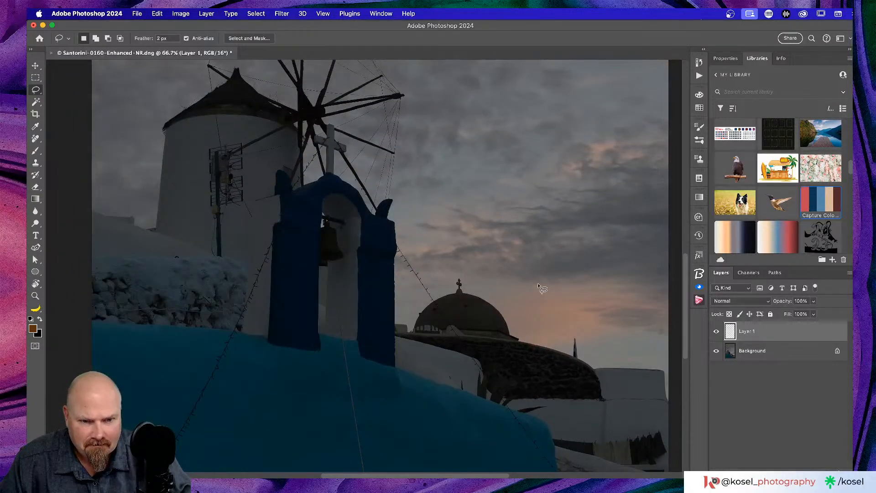
scroll(541, 289, up, 10)
scroll(542, 288, left, 10)
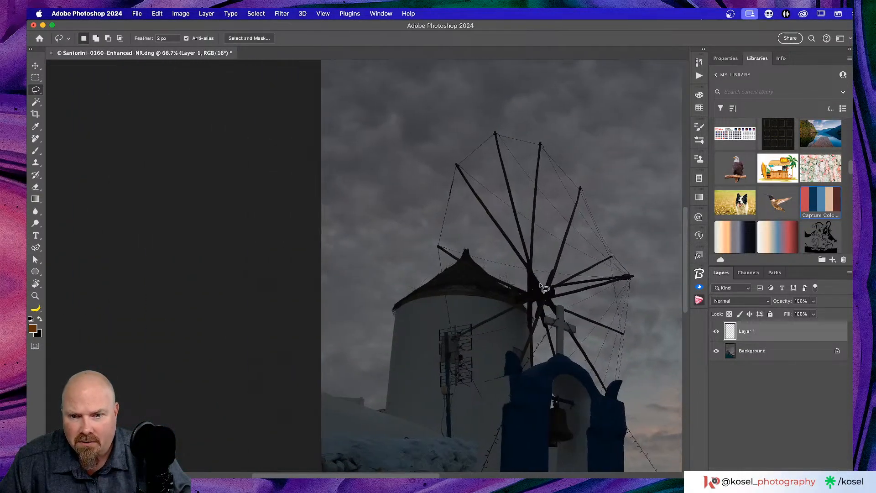
scroll(541, 288, left, 3)
key(super+plus)
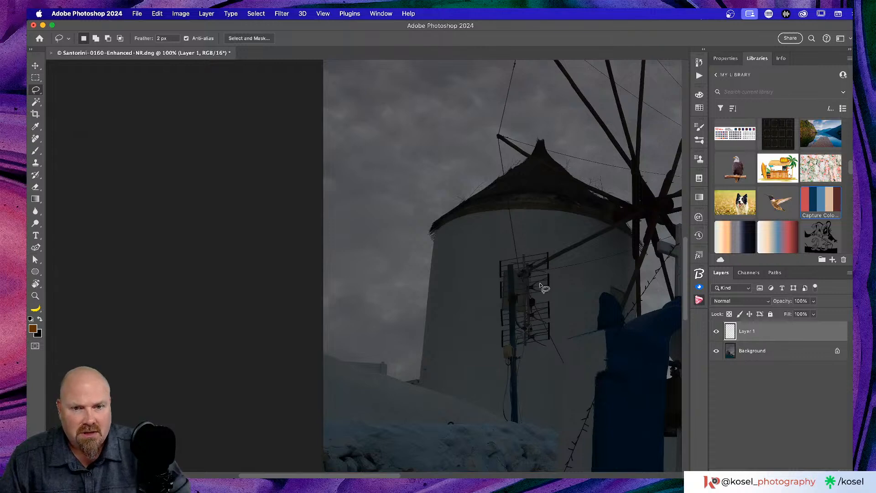
scroll(527, 274, down, 5)
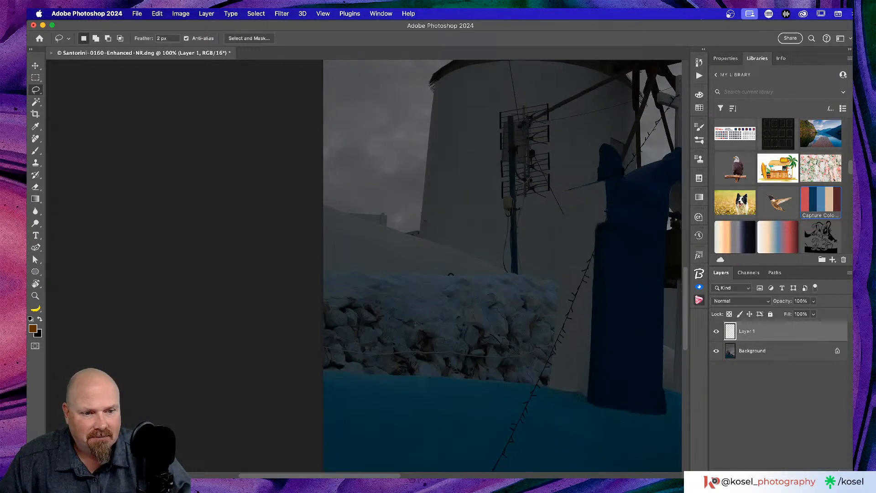
key(BackSpace)
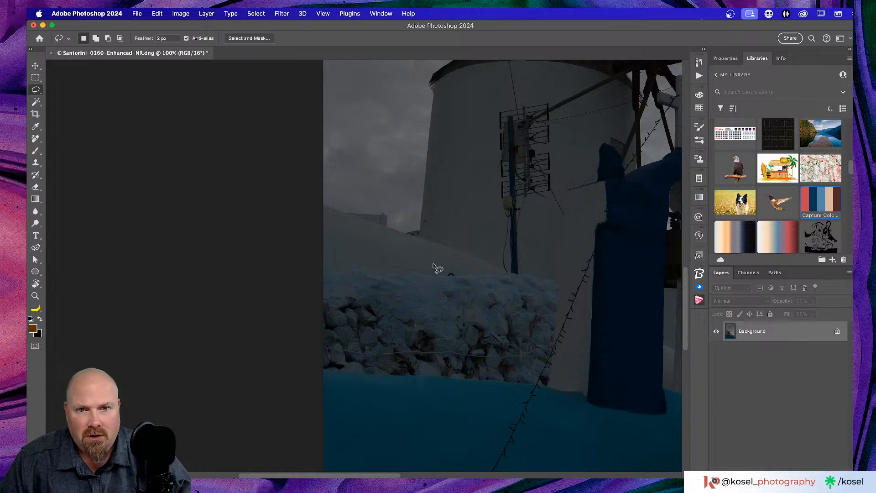
Step: Lasso the antenna and its pole on the windmill wall and remove them with Generative Fill, leaving the prompt empty
scroll(437, 242, right, 2)
scroll(438, 242, up, 1)
scroll(431, 235, right, 2)
scroll(432, 235, up, 2)
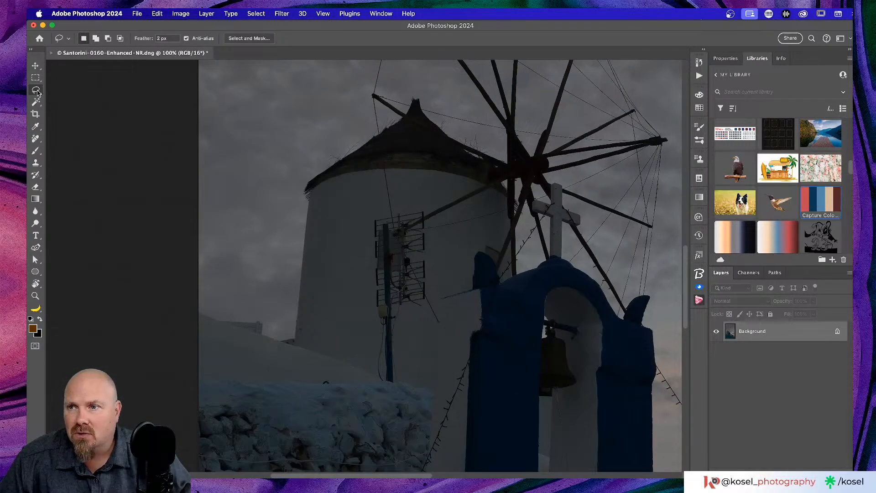
mouse_move(430, 223)
mouse_down()
mouse_move(422, 209)
mouse_move(375, 208)
mouse_move(365, 227)
mouse_move(364, 310)
mouse_move(378, 382)
mouse_move(400, 383)
mouse_move(406, 313)
mouse_move(430, 301)
mouse_move(431, 221)
mouse_up()
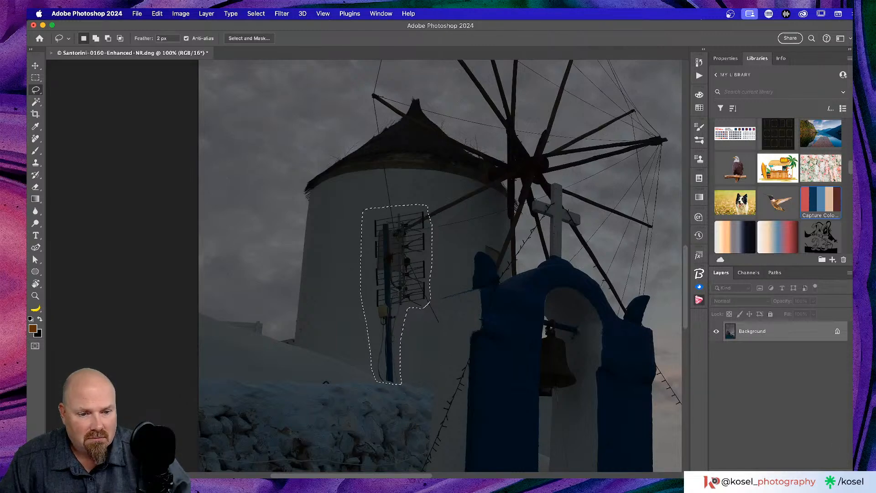
drag(590, 414, 481, 338)
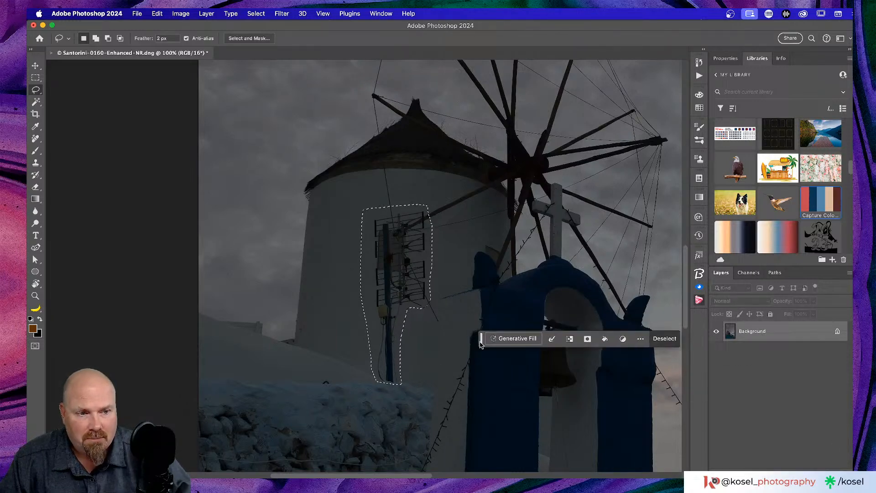
click(505, 335)
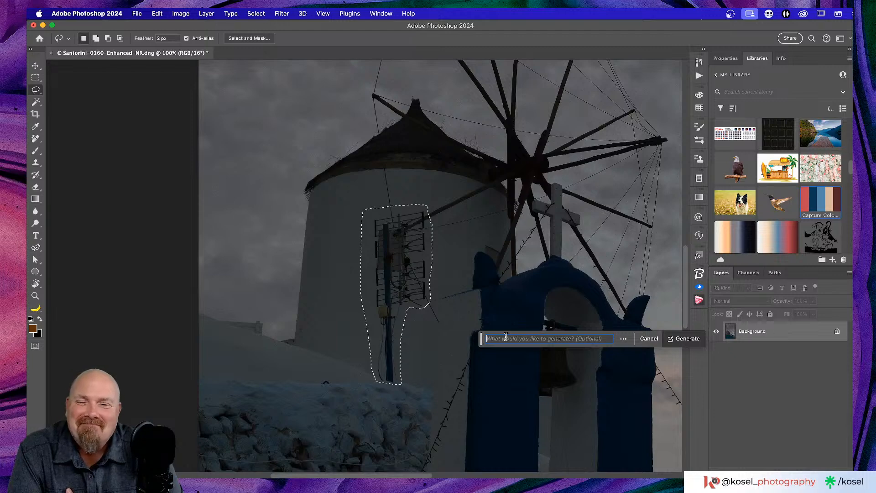
click(688, 338)
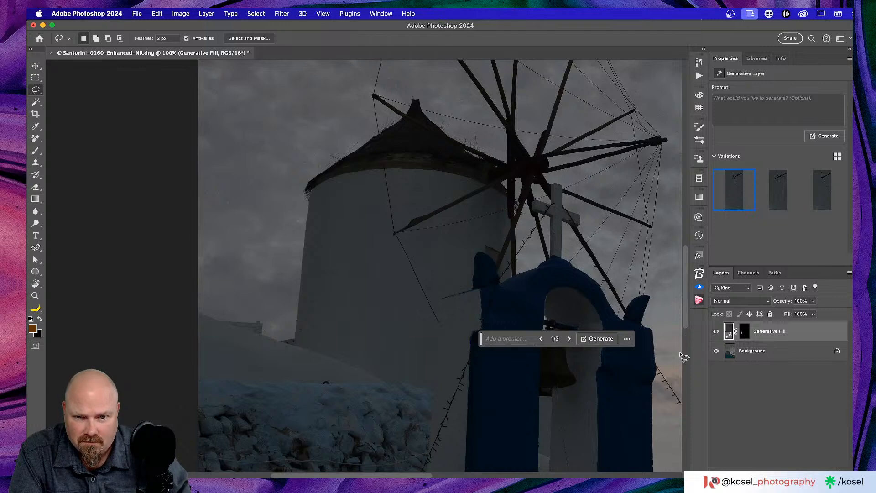
Step: Compare the windmill wall with and without the Generative Fill layer
click(717, 331)
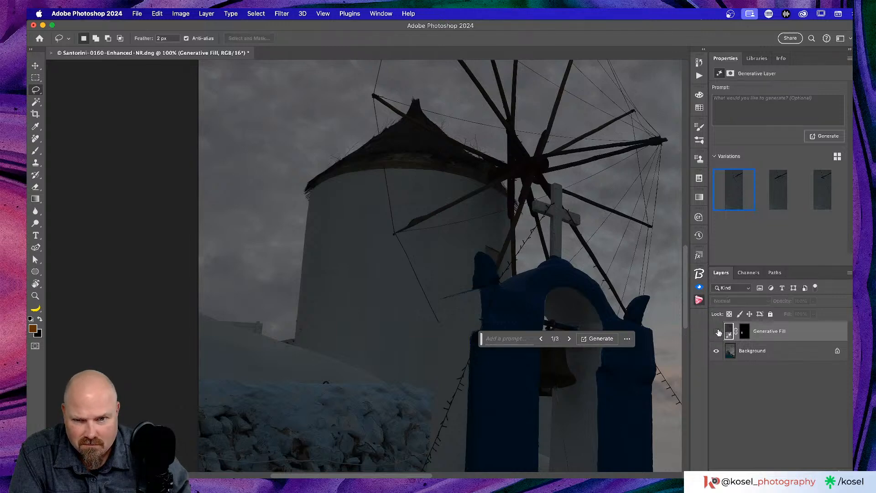
click(716, 332)
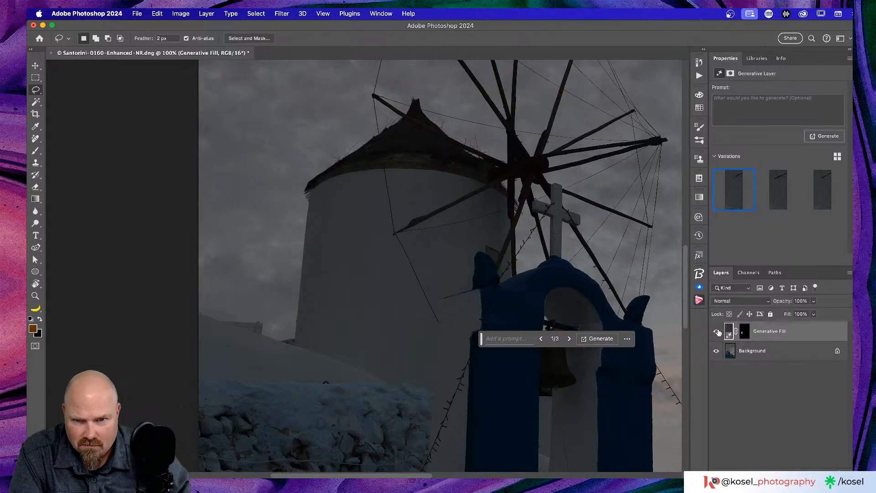
click(716, 331)
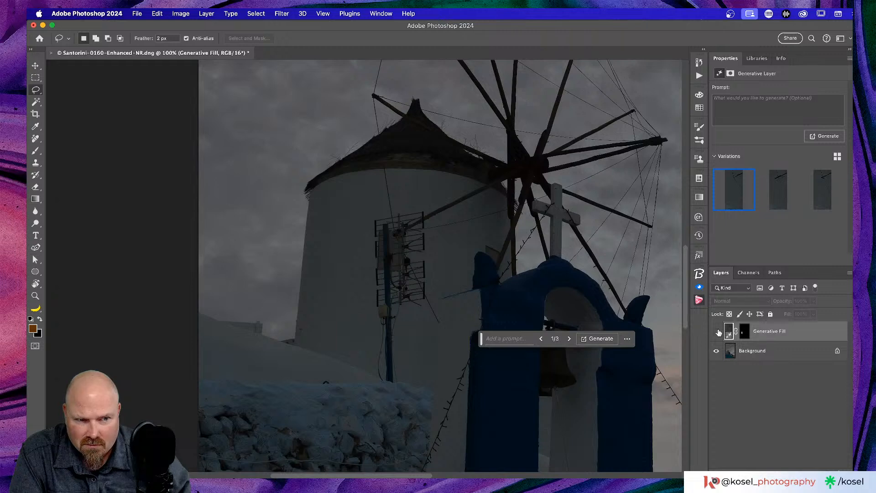
click(717, 331)
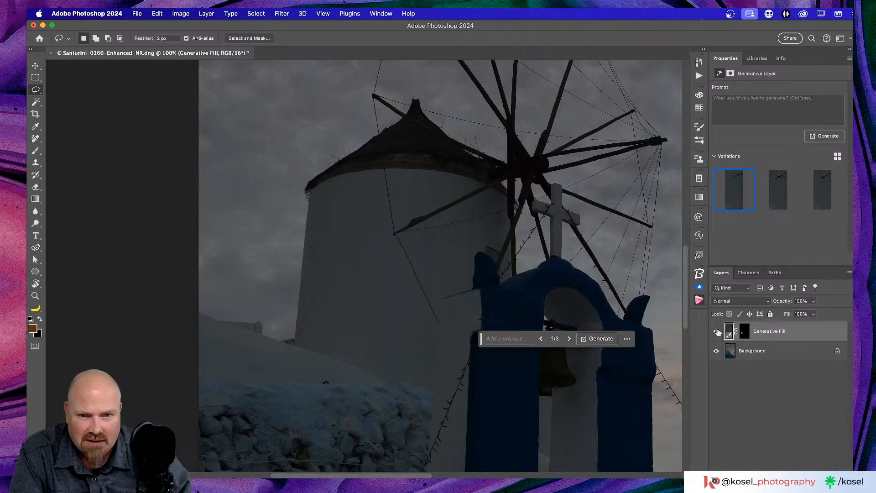
Step: Compare the three Generative Fill variations of the windmill wall, ending on the first one
click(778, 185)
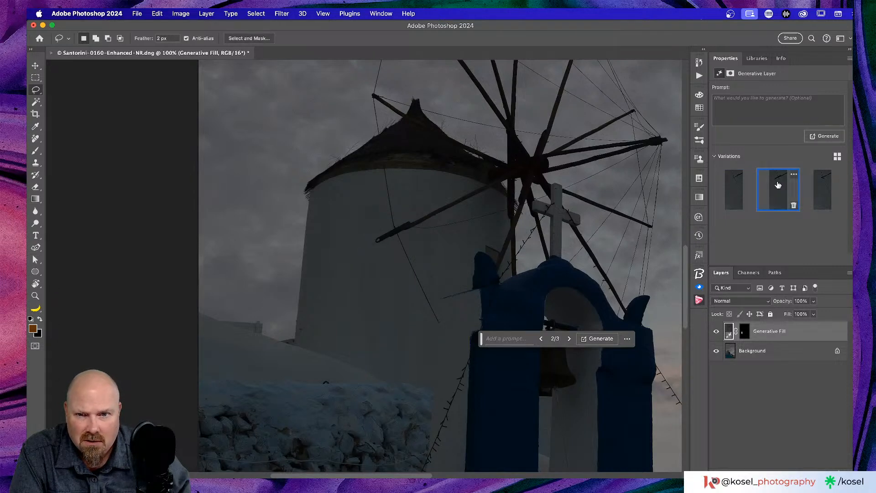
click(818, 184)
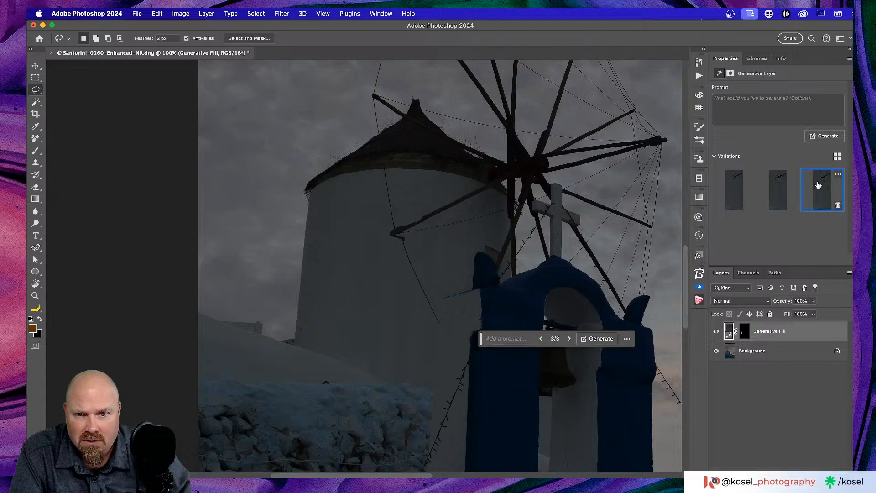
click(740, 187)
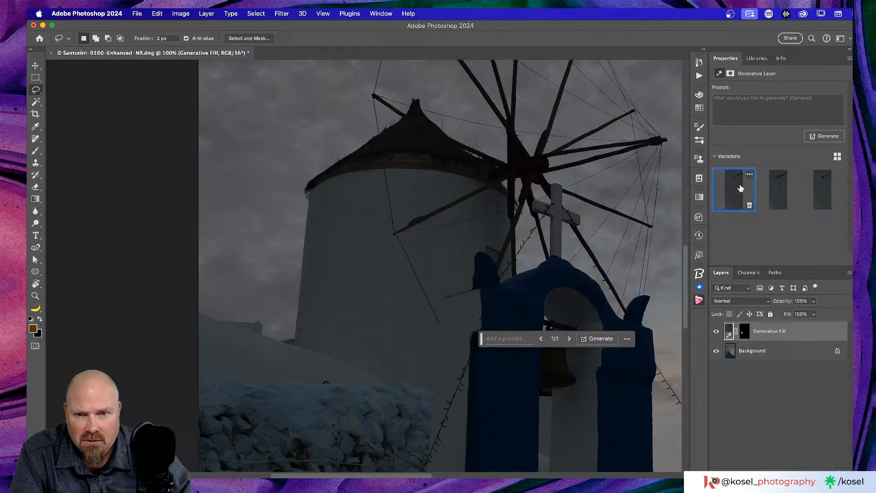
Step: Hide and show the Generative Fill layer repeatedly to compare the wall before and after the antenna removal
click(716, 332)
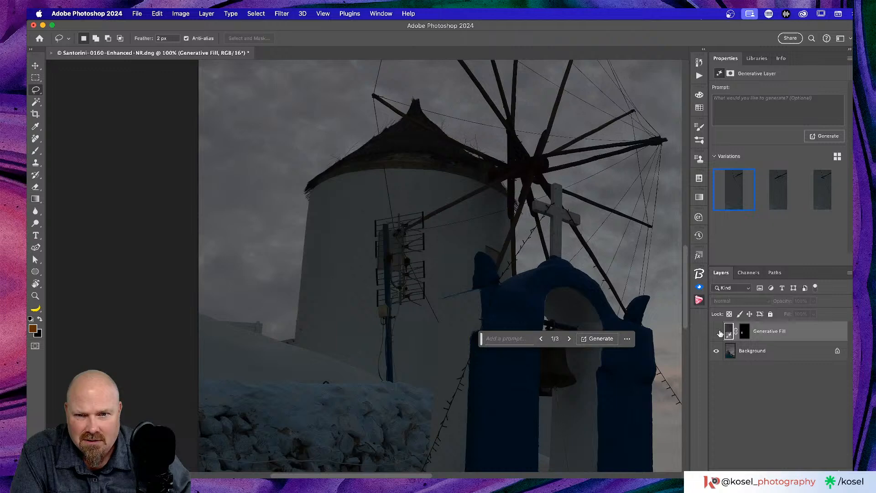
click(717, 332)
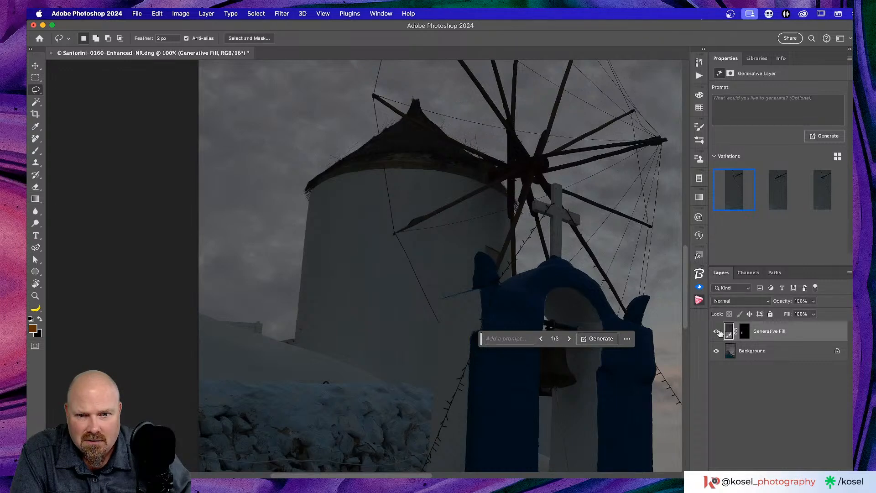
click(717, 331)
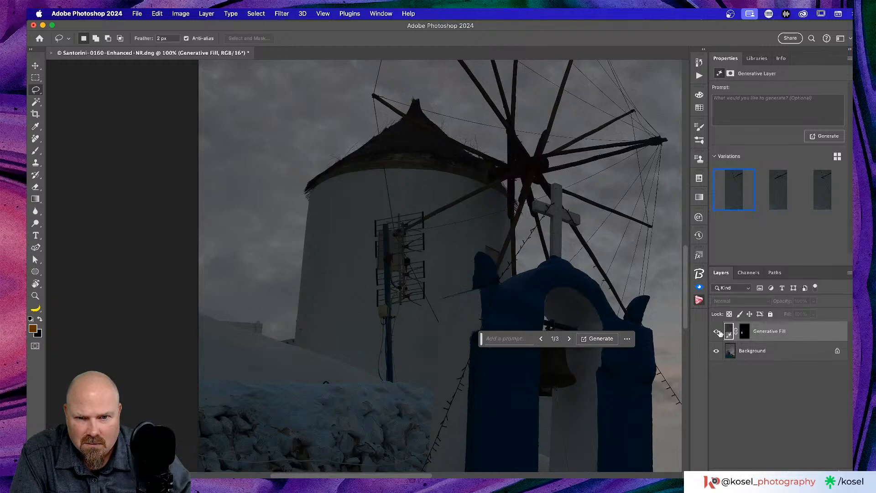
click(716, 332)
click(716, 332)
click(718, 333)
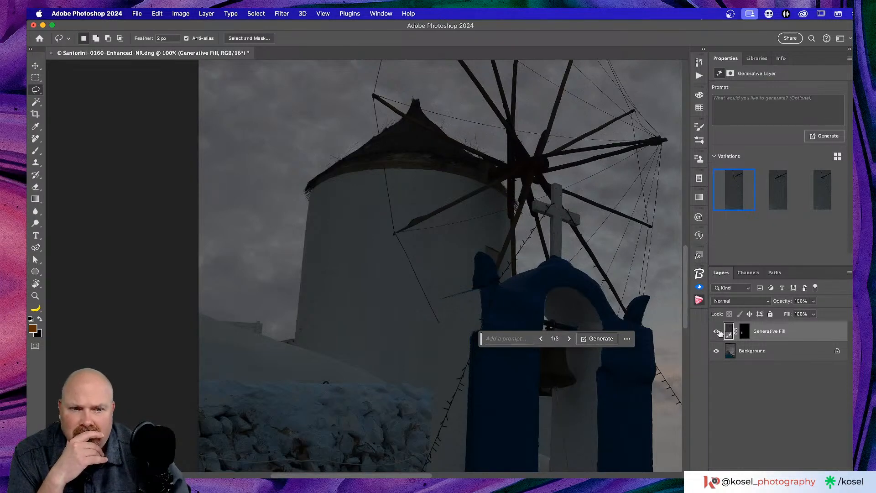
click(718, 332)
click(718, 332)
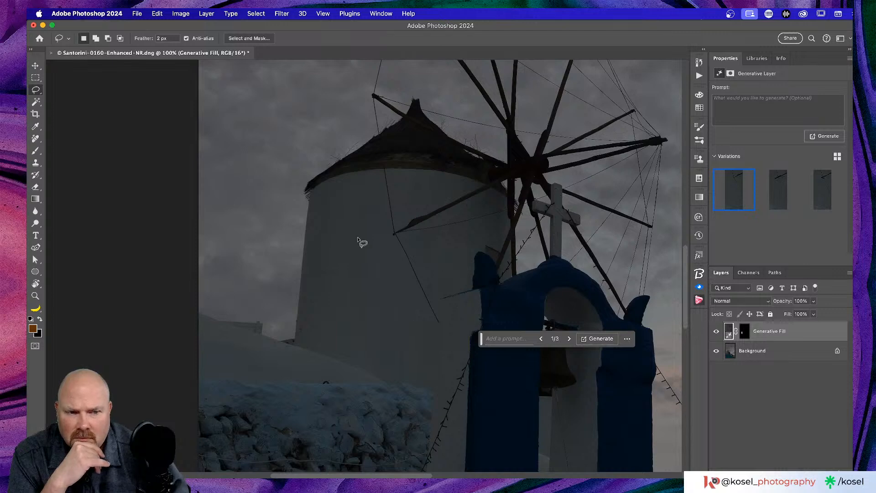
Step: Inspect the filled wall area at 300% with the Generative Fill layer hidden and shown
scroll(357, 239, left, 3)
scroll(358, 239, up, 4)
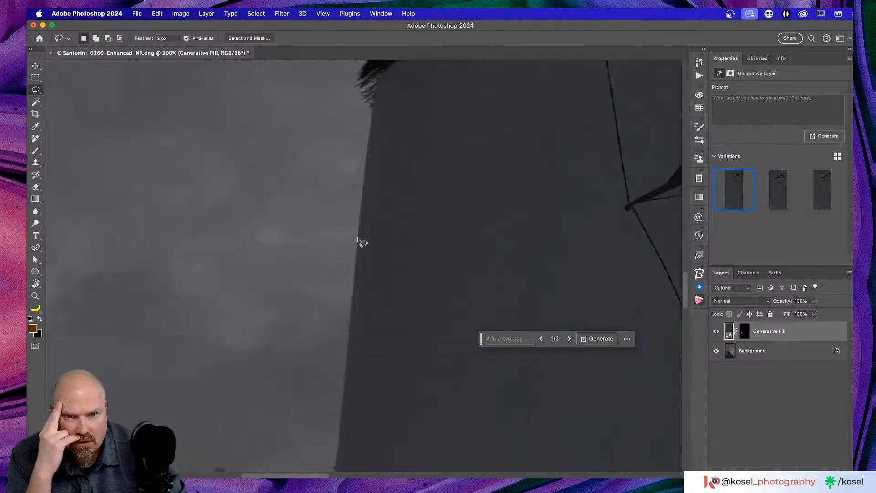
scroll(357, 238, right, 5)
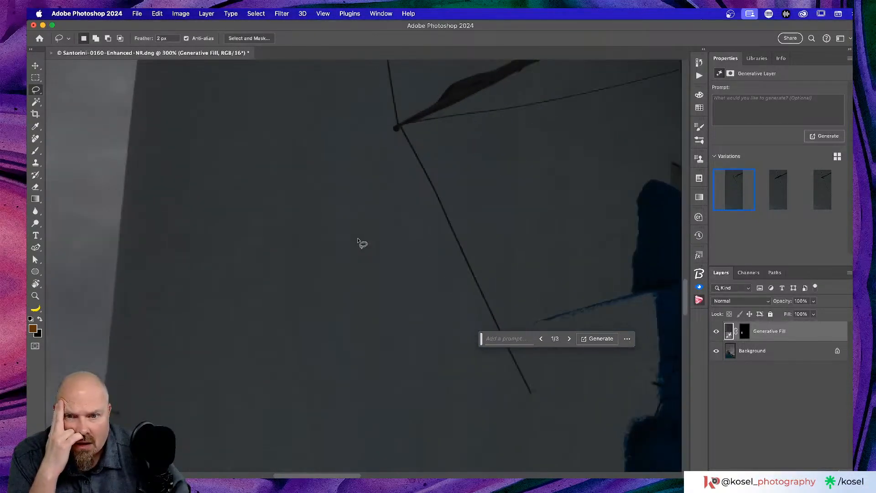
scroll(360, 241, up, 2)
scroll(361, 241, left, 1)
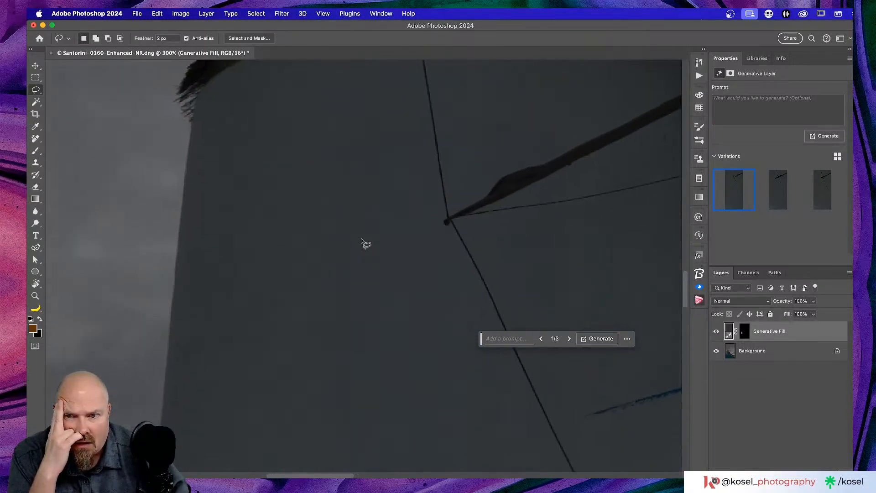
click(716, 332)
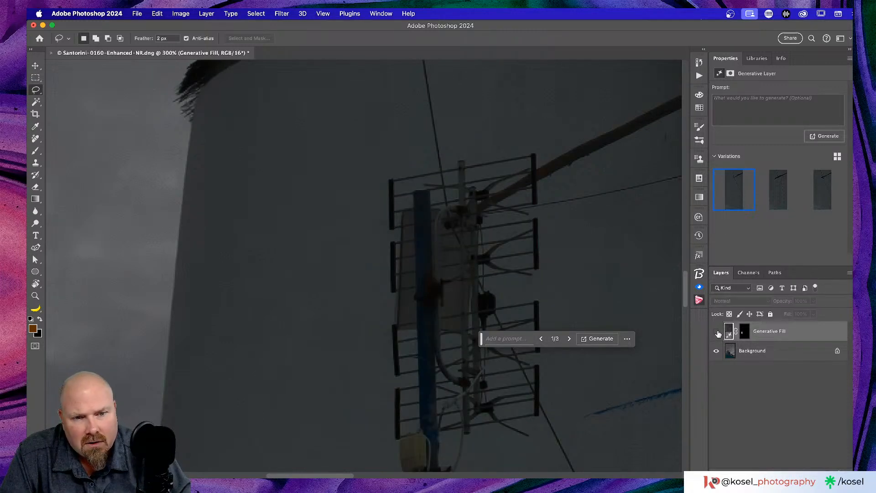
click(716, 332)
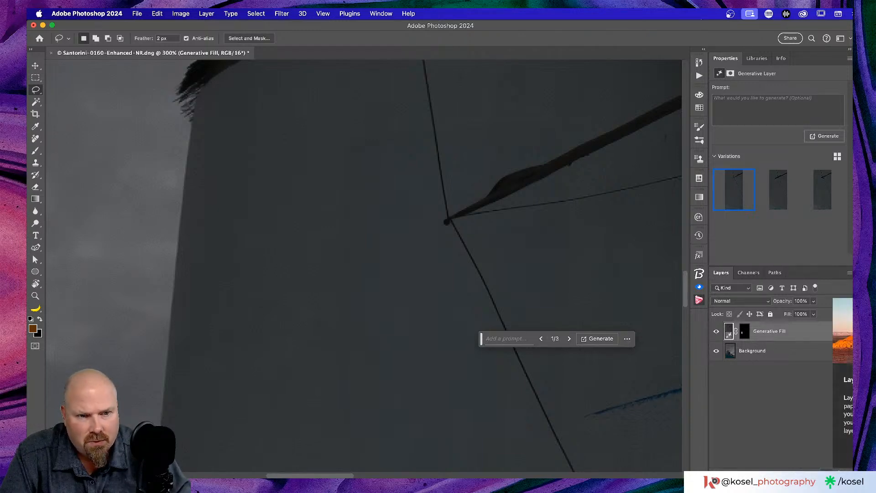
Step: Add a new layer above Generative Fill, masked to the shape of its layer mask, and target the layer's pixels
key(super+shift+alt+n)
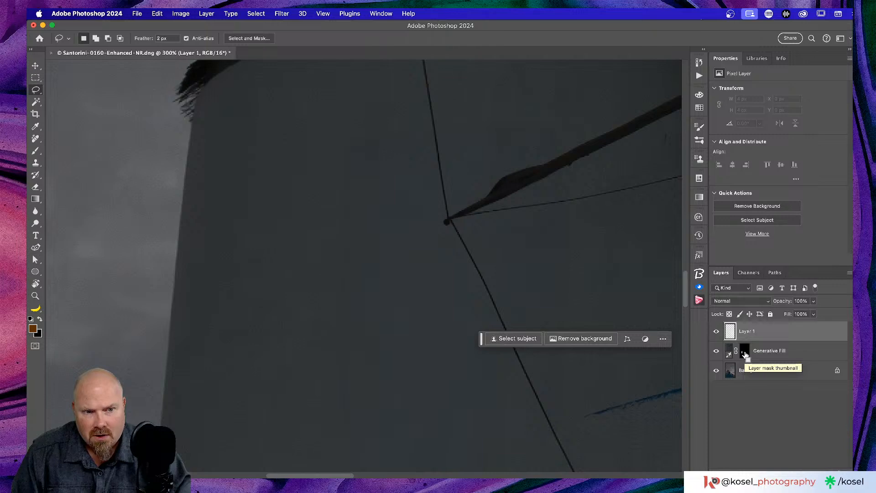
super+click(745, 355)
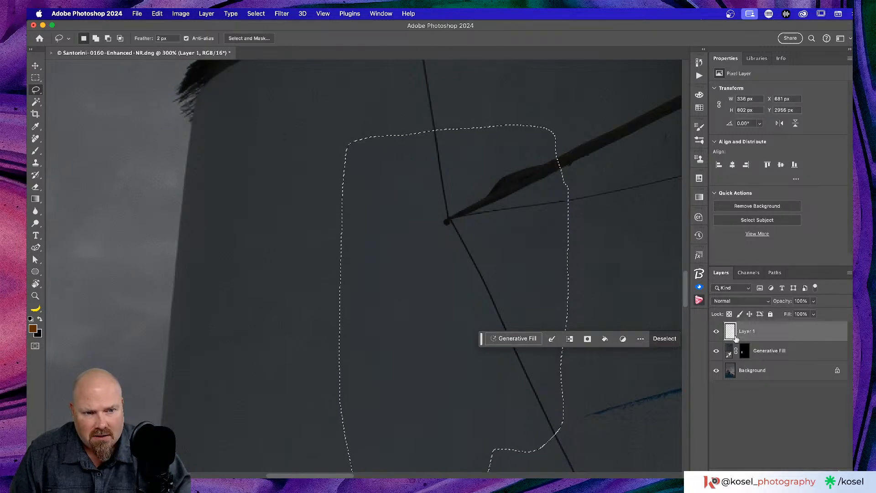
click(789, 474)
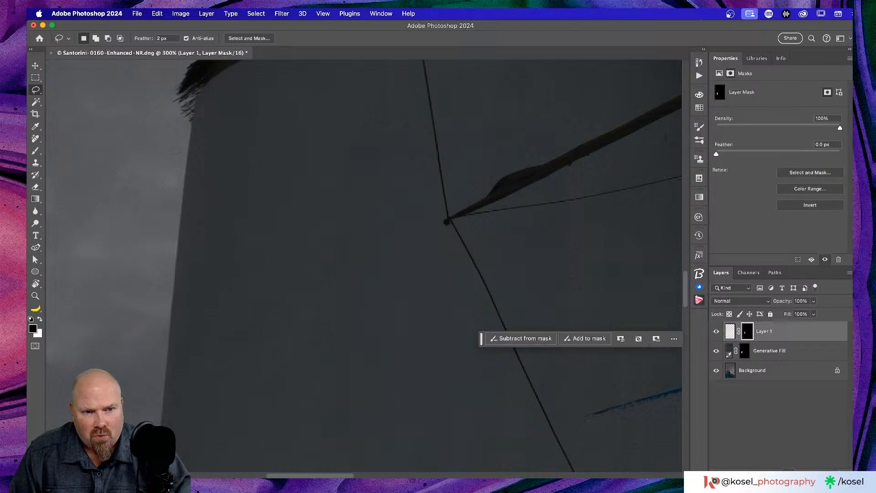
click(729, 332)
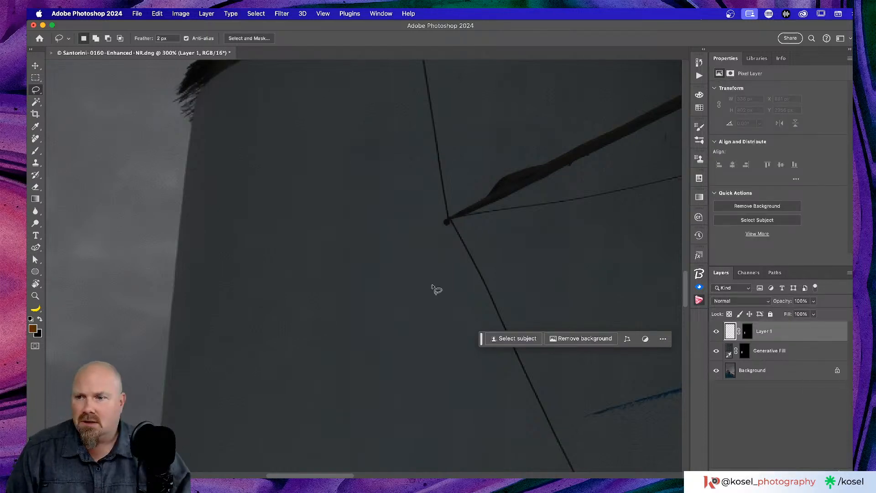
Step: Set the foreground color to neutral grey 7f7f7f with hue 0
click(33, 329)
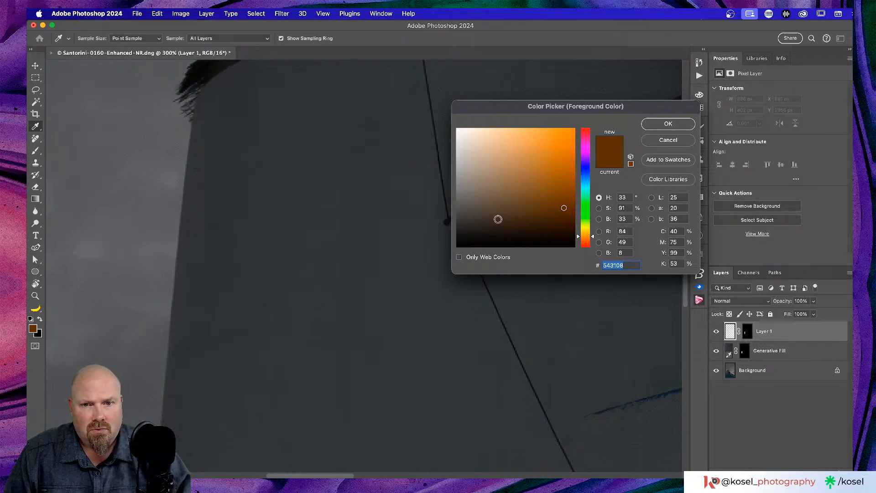
drag(499, 217, 436, 260)
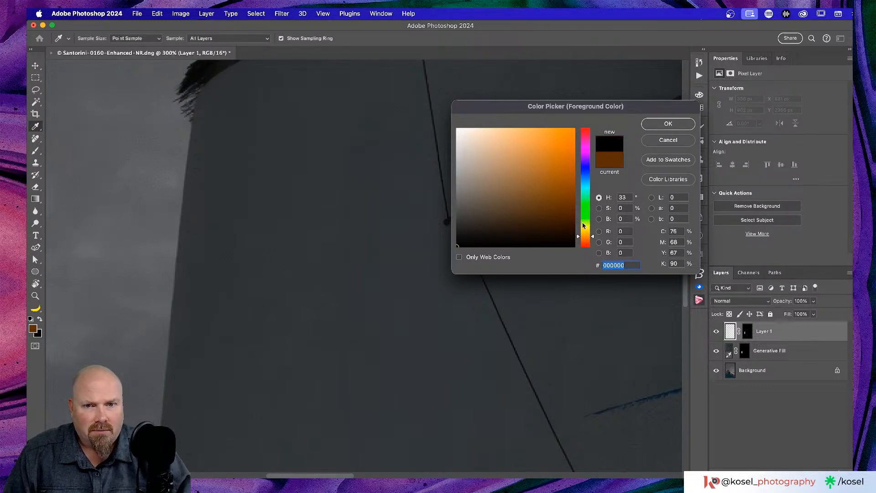
click(463, 188)
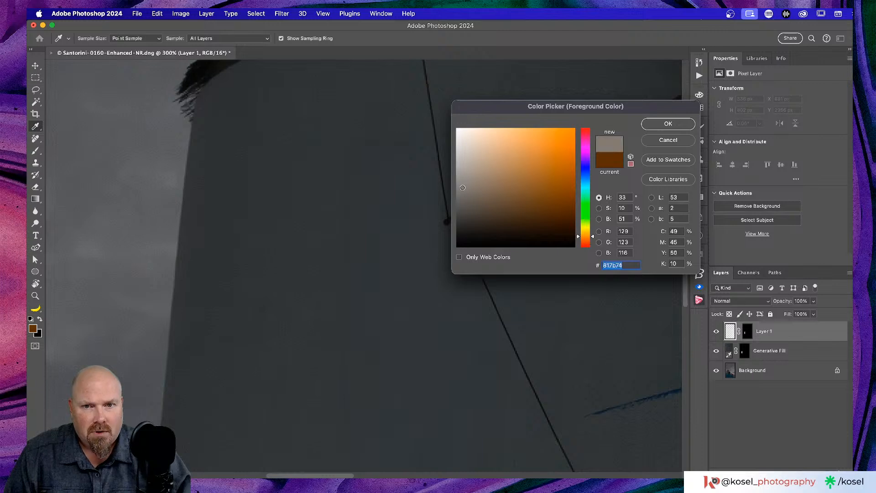
drag(462, 187, 439, 188)
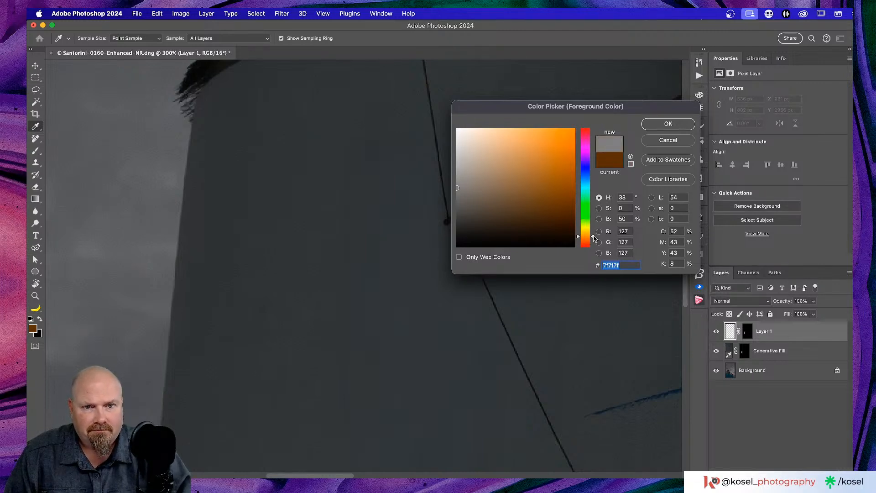
drag(593, 237, 593, 247)
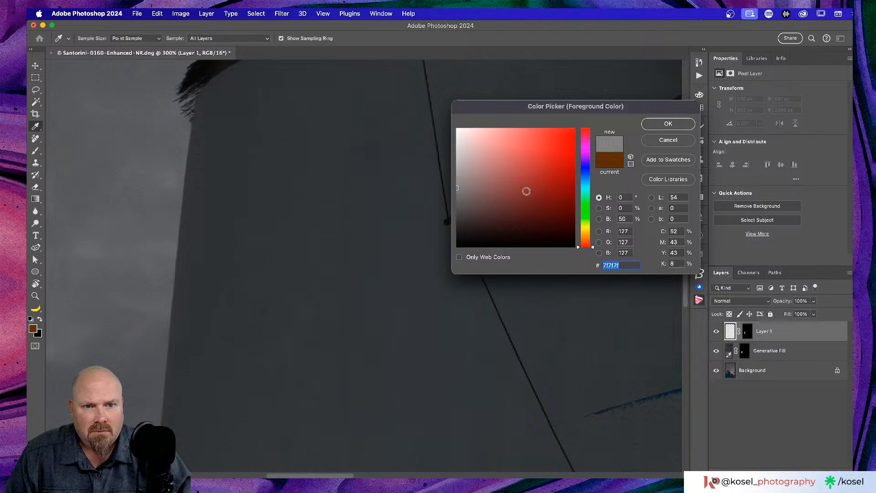
click(667, 124)
Step: Fill the masked Layer 1 with the grey foreground color and place it below the Generative Fill layer
key(l)
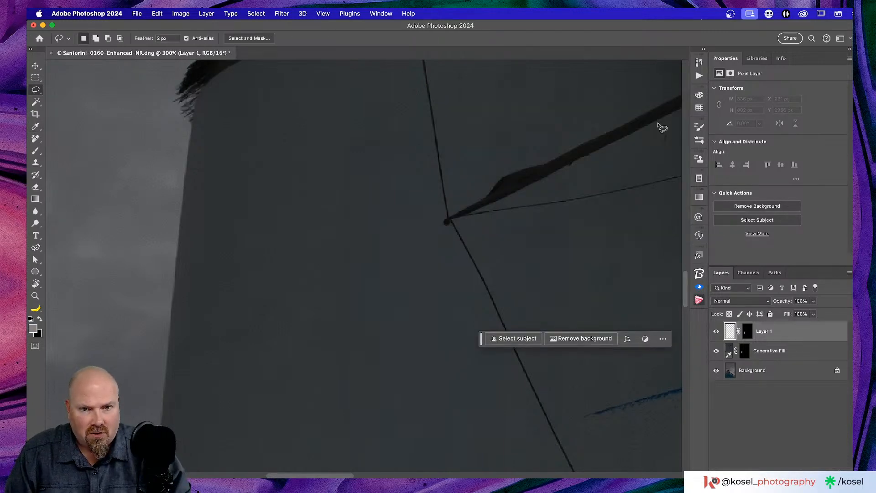
key(alt+BackSpace)
scroll(492, 168, down, 2)
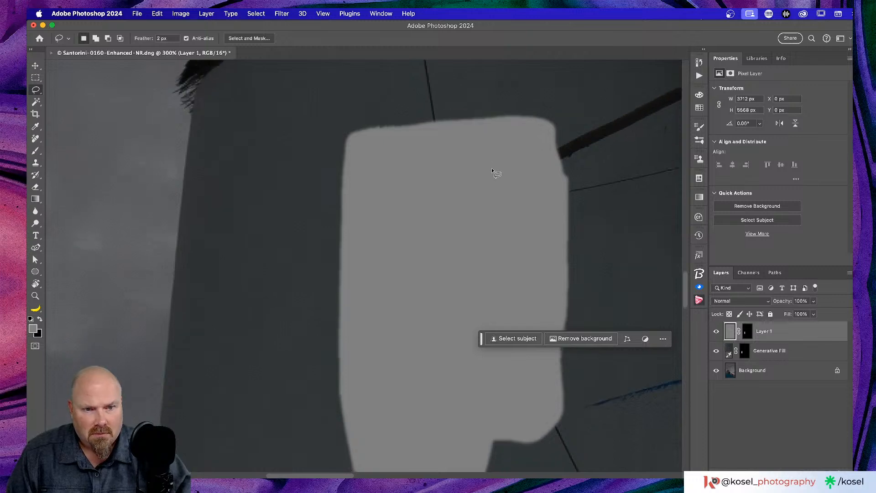
key(super+0)
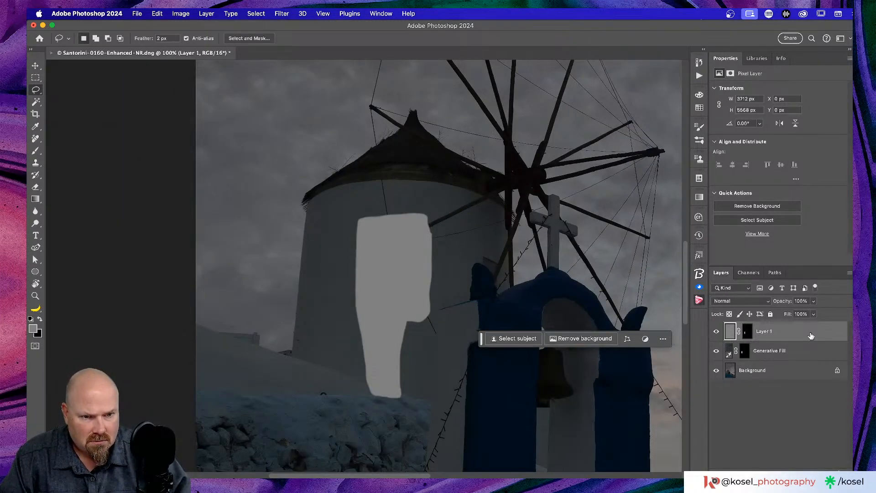
drag(810, 336, 806, 357)
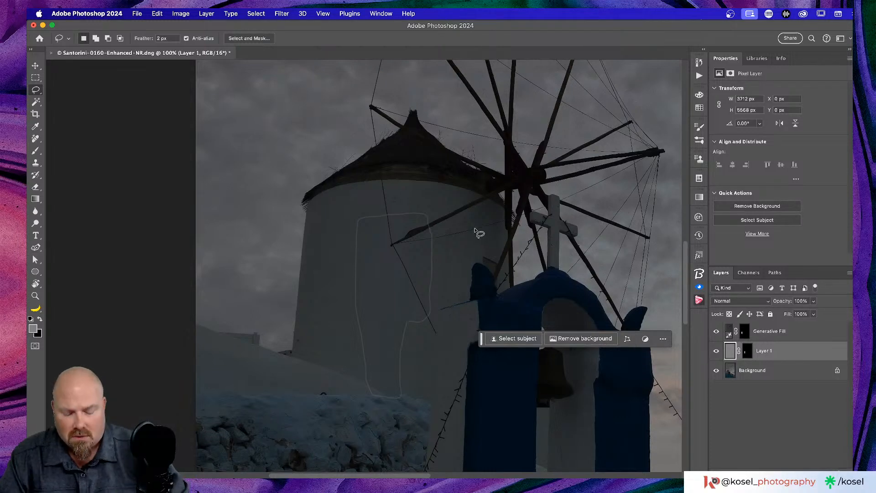
key(super+plus)
key(super+plus)
scroll(475, 234, down, 3)
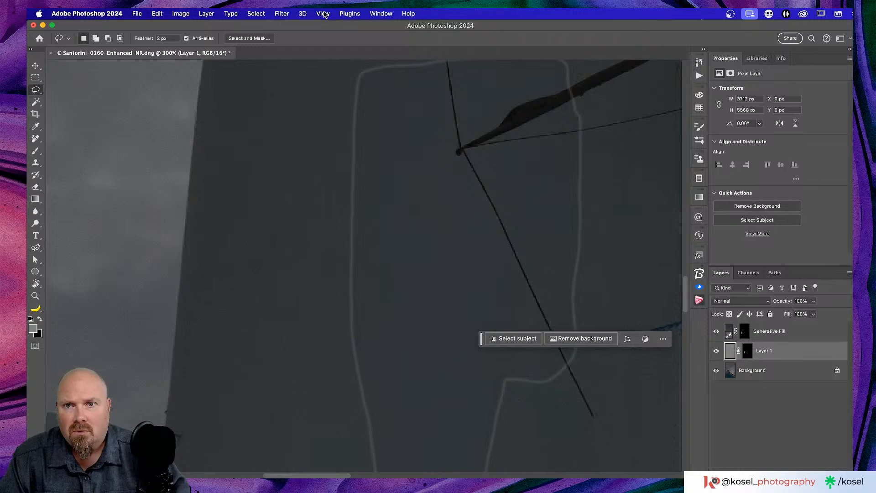
click(303, 14)
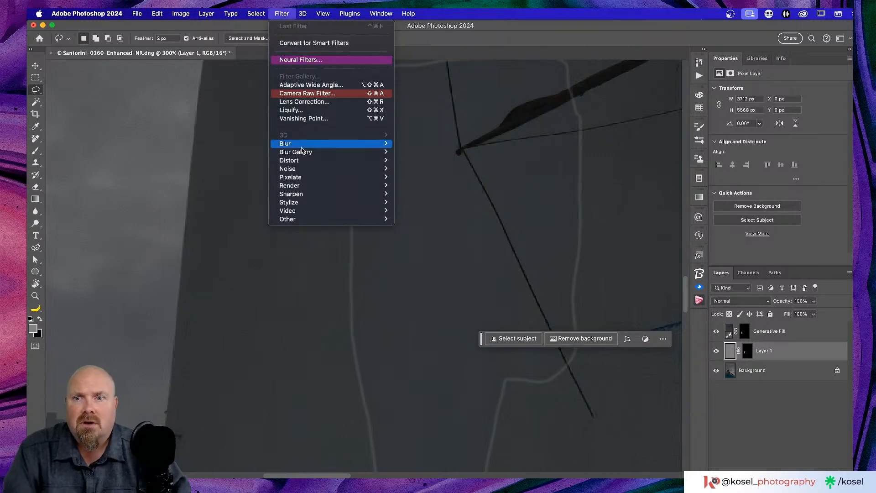
mouse_move(303, 170)
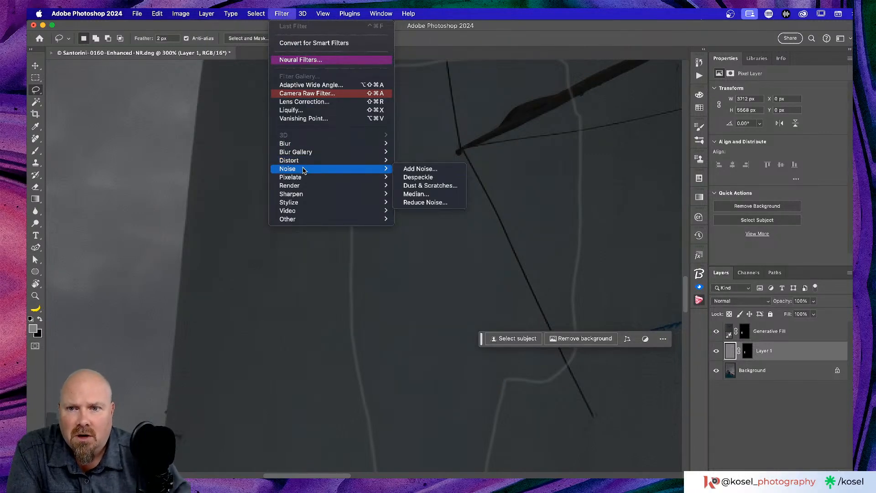
click(441, 173)
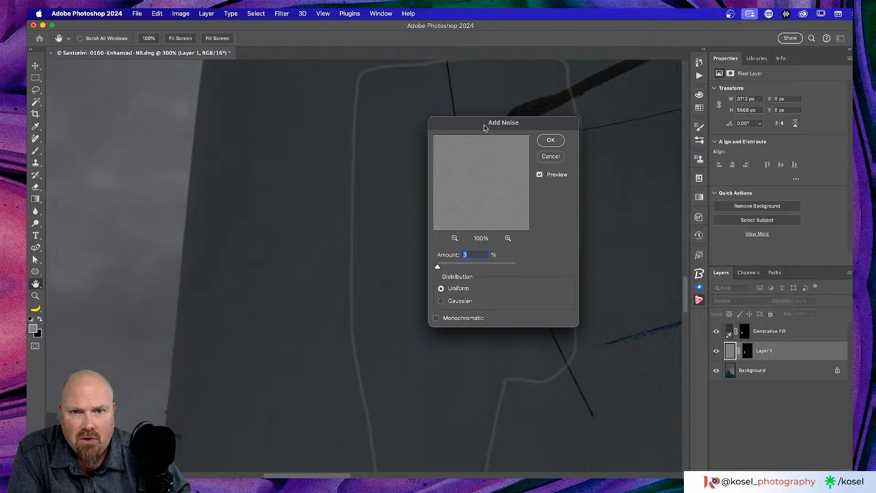
drag(484, 127, 700, 124)
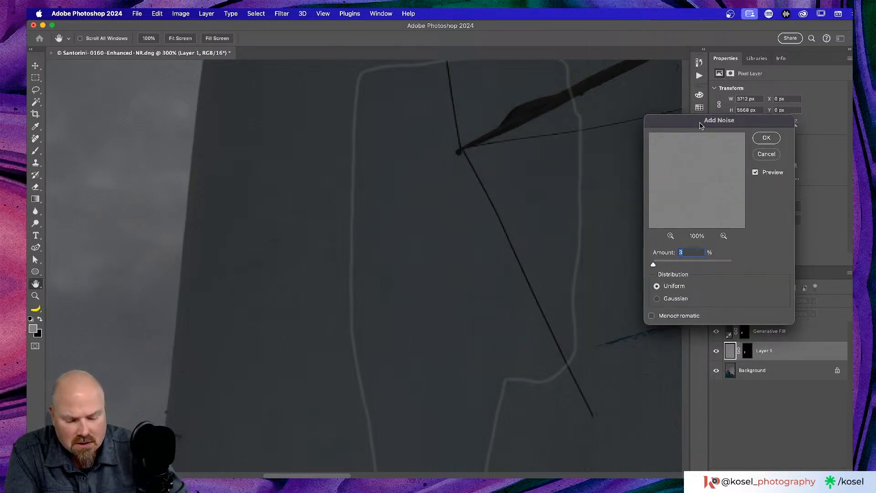
key(super+equal)
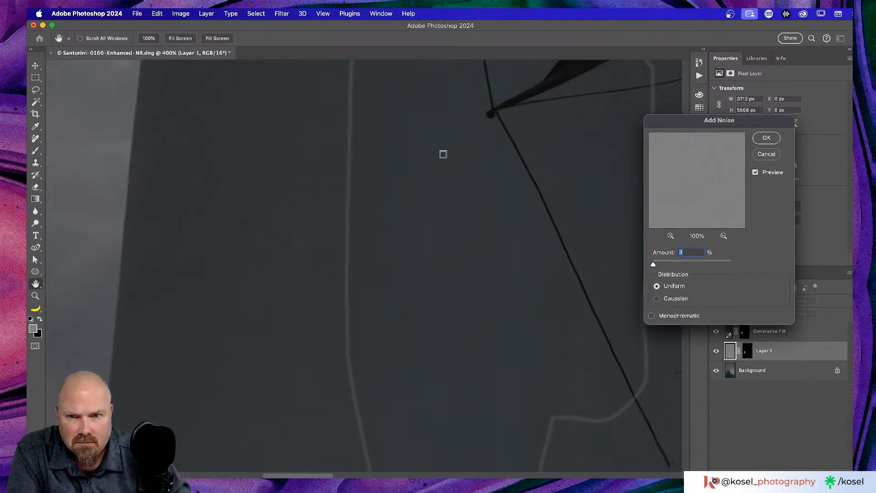
scroll(441, 152, left, 5)
drag(655, 264, 675, 265)
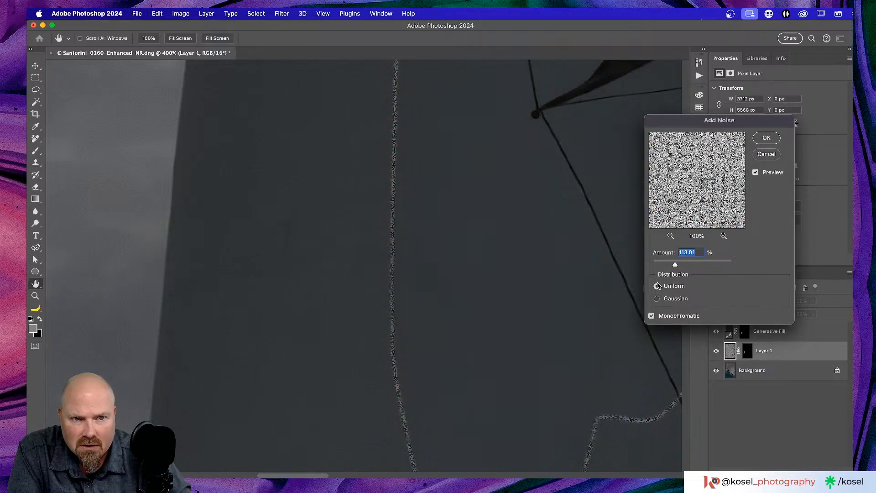
drag(675, 267, 665, 267)
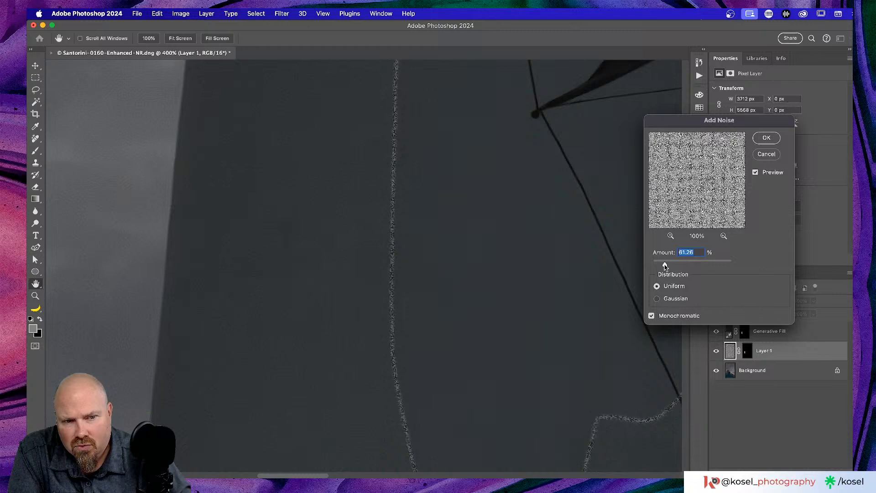
drag(665, 267, 656, 265)
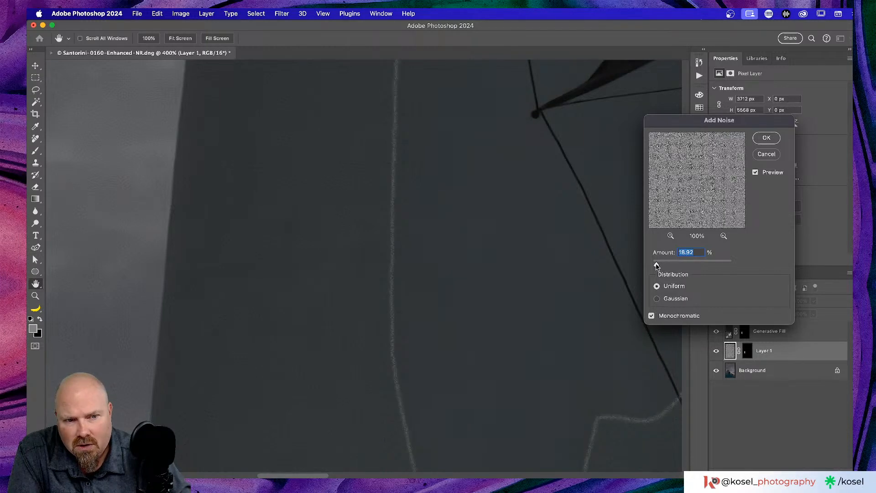
click(766, 154)
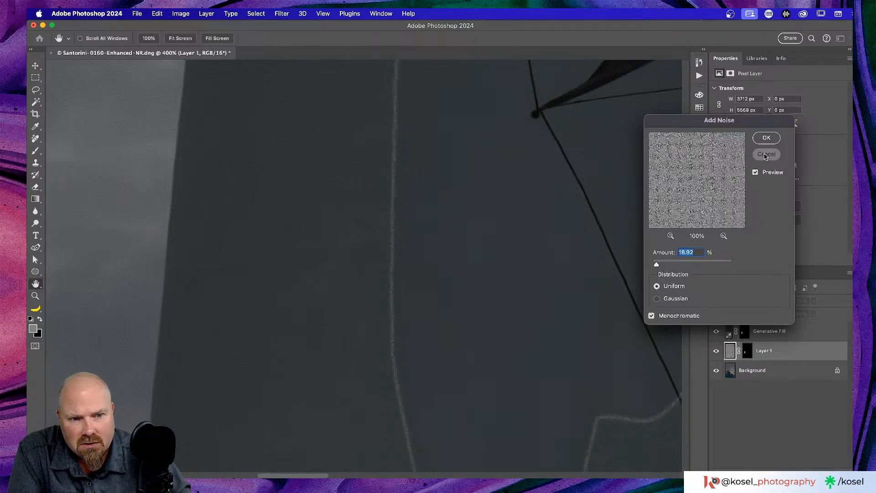
Step: Inspect Layer 1's mask on its own and examine the grey outline around the filled wall area at 400%
right_click(747, 353)
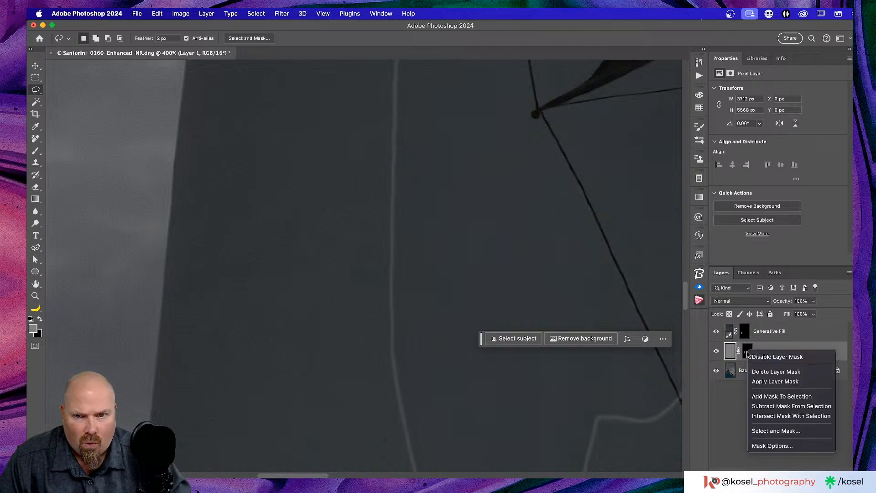
click(787, 343)
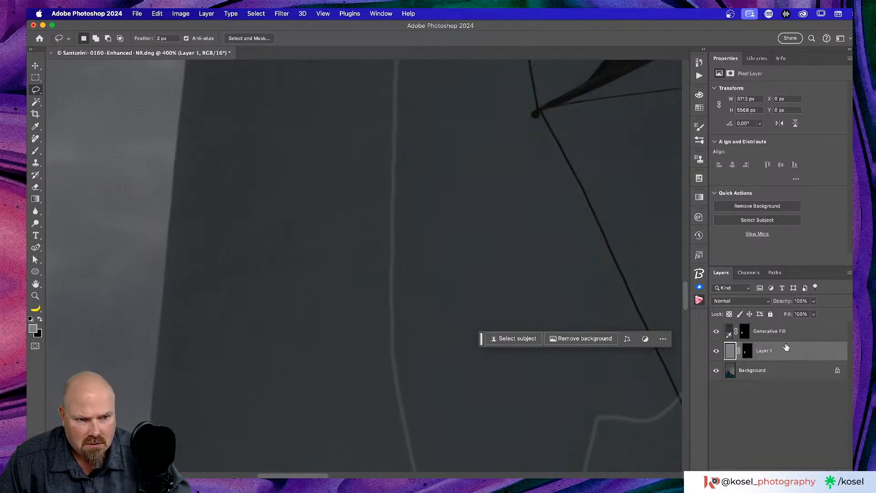
alt+click(748, 354)
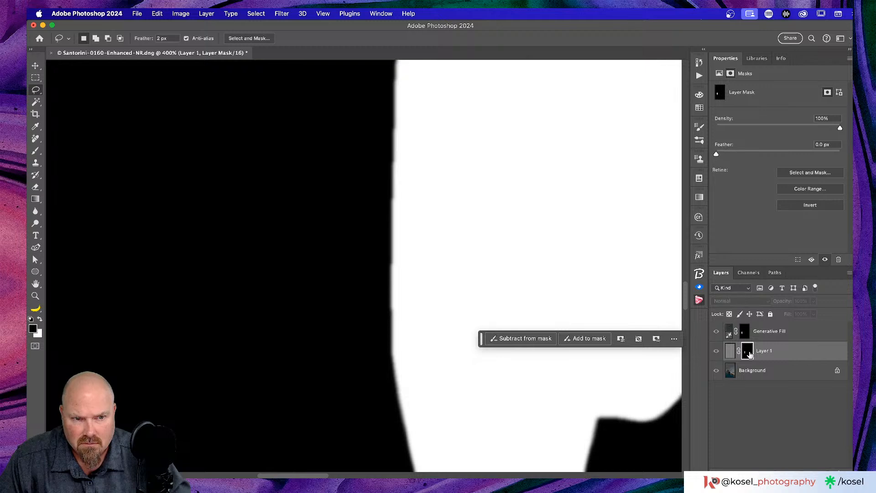
alt+click(748, 354)
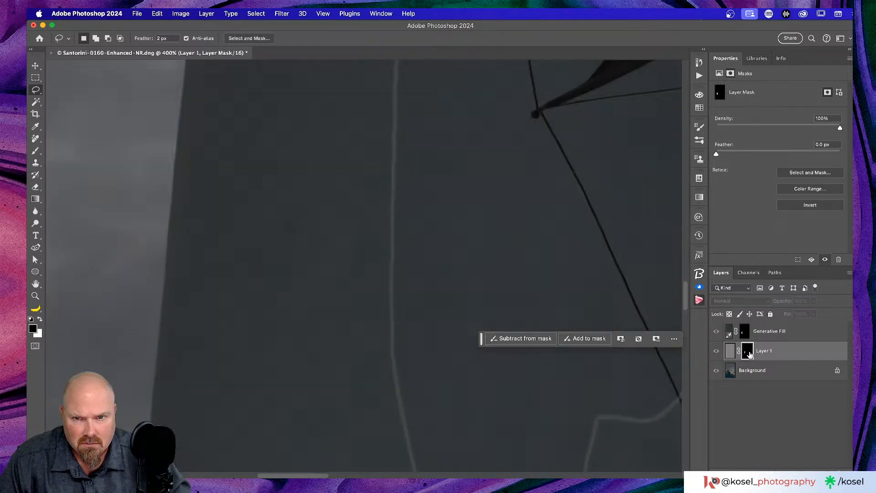
scroll(515, 280, right, 5)
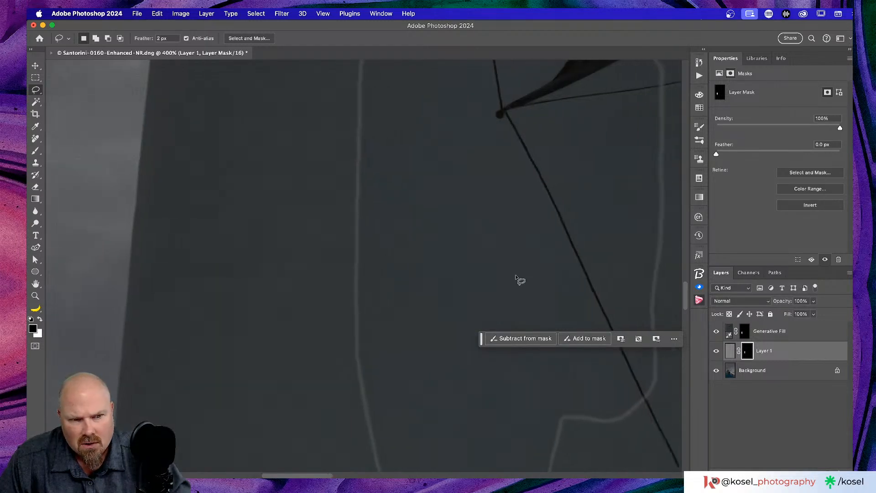
scroll(516, 279, up, 5)
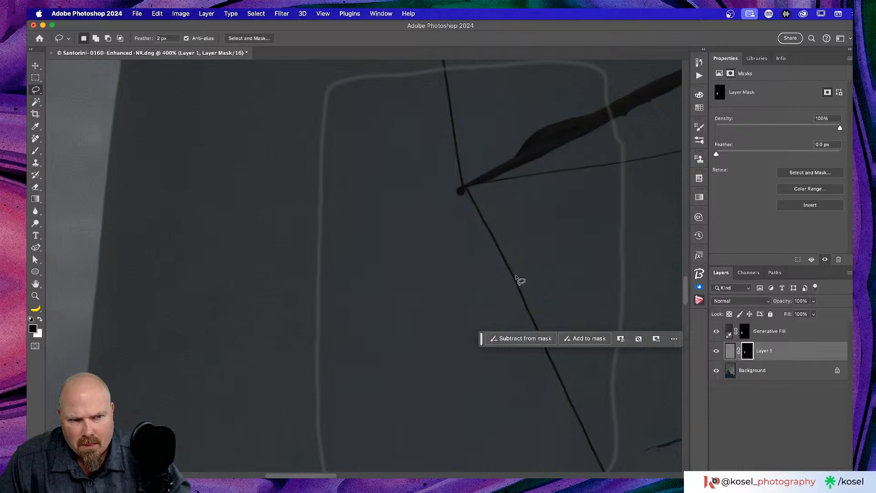
scroll(516, 280, left, 3)
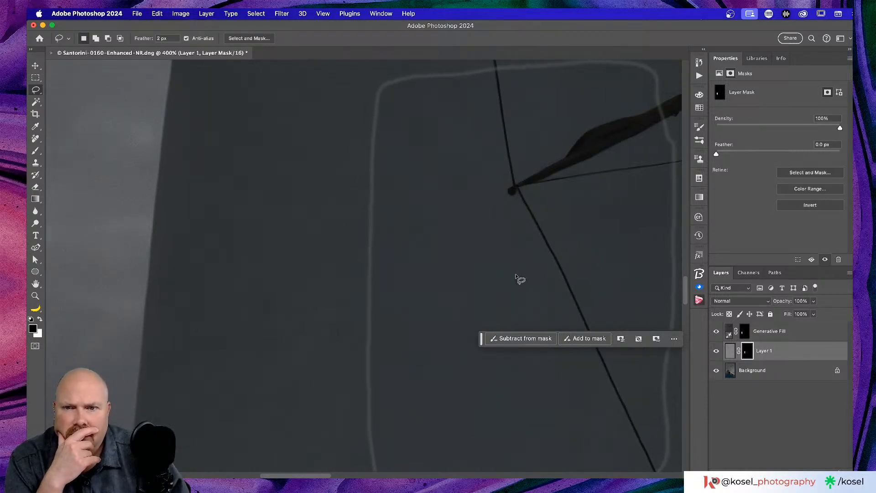
Step: Refill Layer 1's pixels with the grey foreground color and move the layer above Generative Fill
click(731, 350)
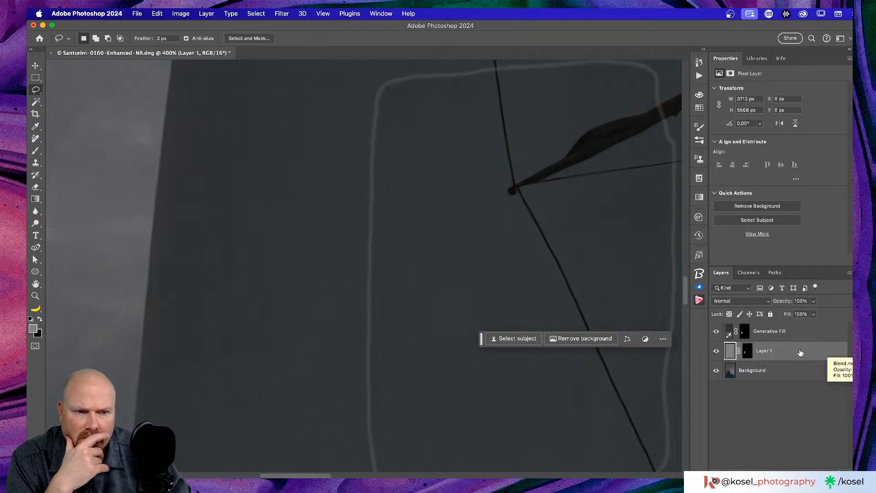
key(alt+BackSpace)
drag(796, 325, 794, 325)
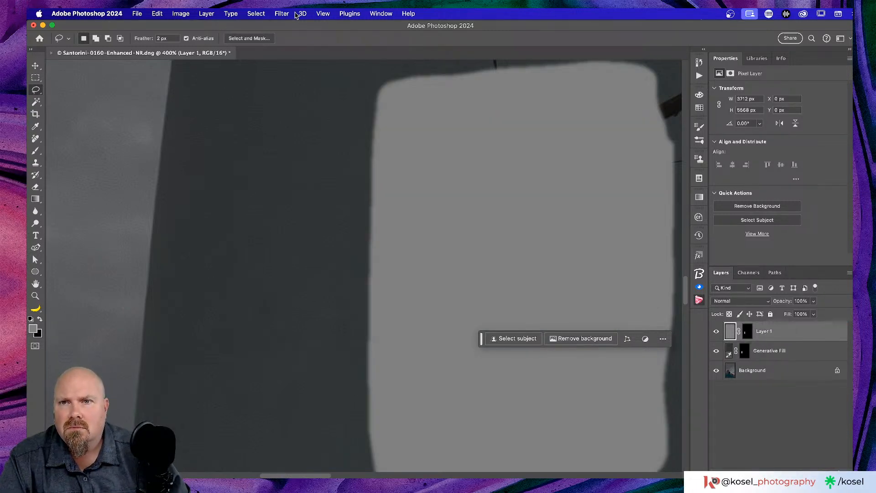
Step: Apply the Add Noise filter to Layer 1 with a 2.45% amount, Gaussian distribution and Monochromatic enabled
click(276, 13)
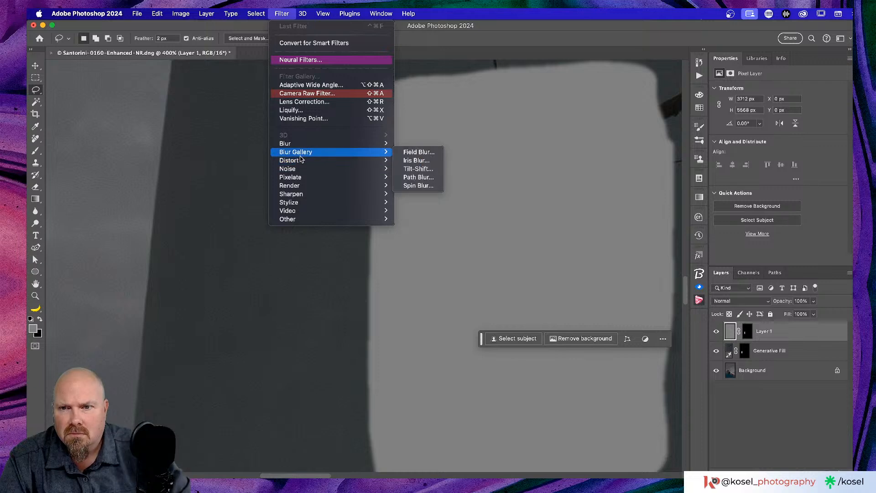
mouse_move(305, 167)
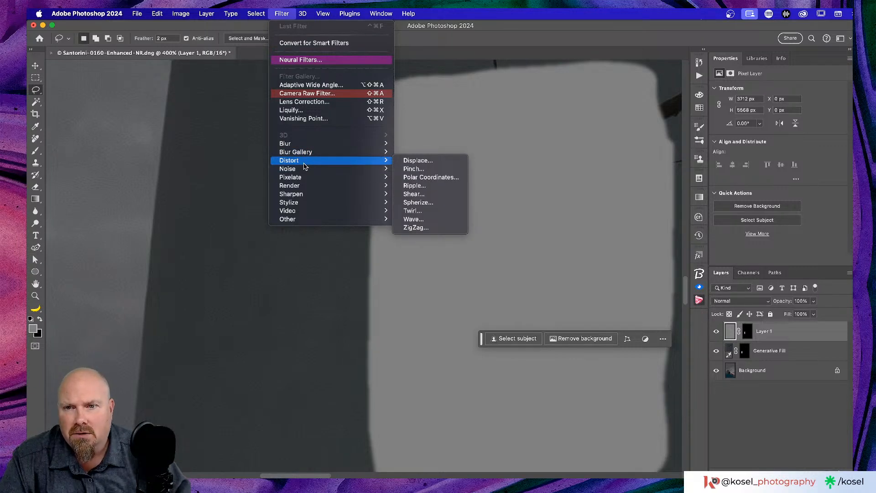
mouse_move(315, 190)
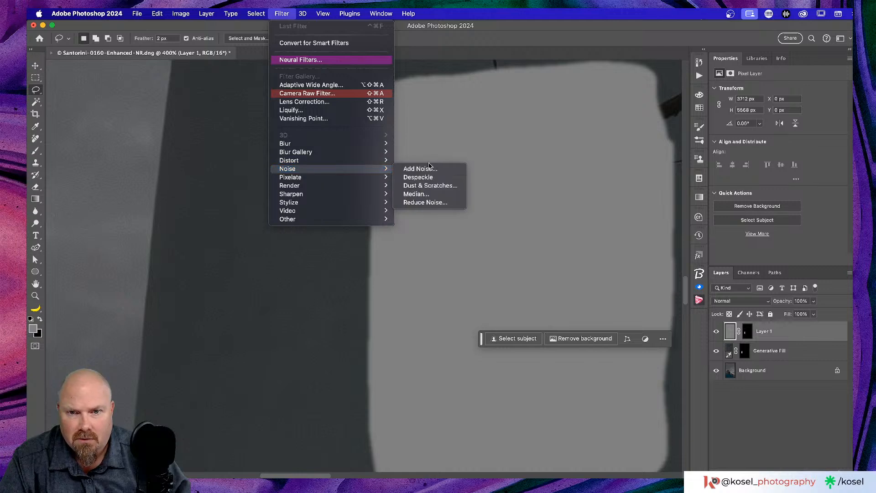
click(427, 170)
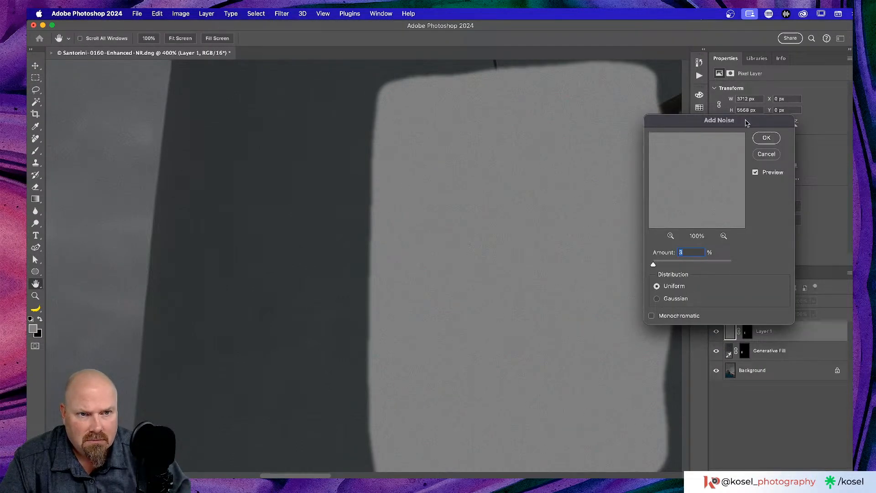
drag(746, 123, 620, 106)
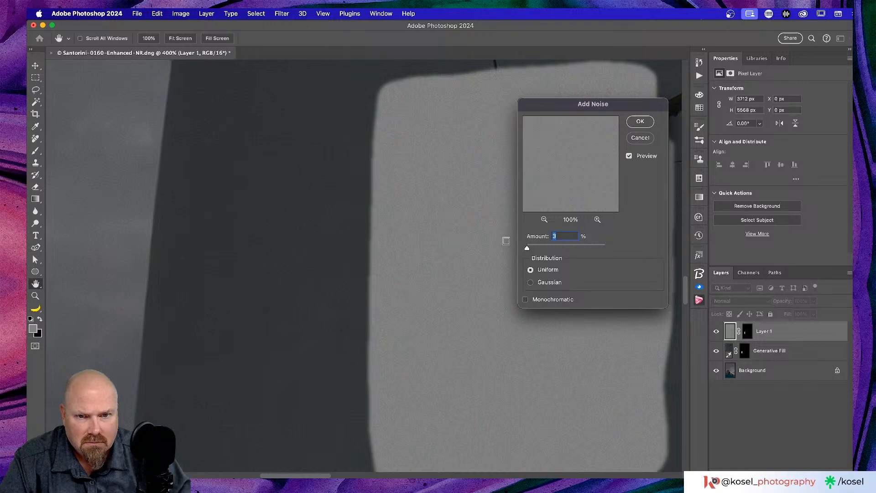
click(524, 300)
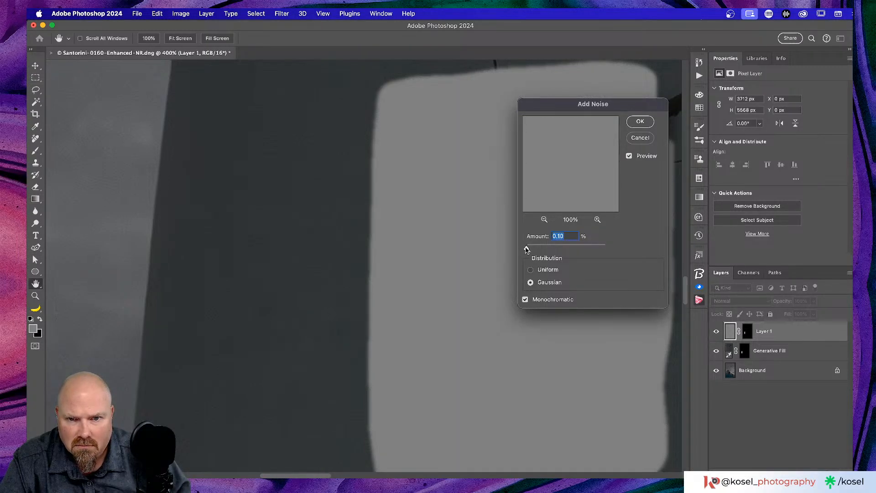
drag(526, 249, 527, 250)
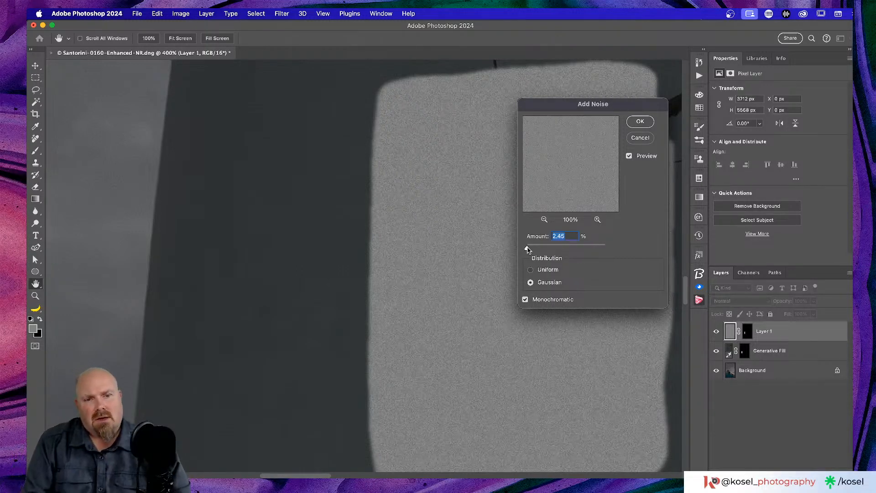
click(647, 121)
Step: Set the blend mode of the noise layer, Layer 1, to Overlay
key(l)
click(736, 301)
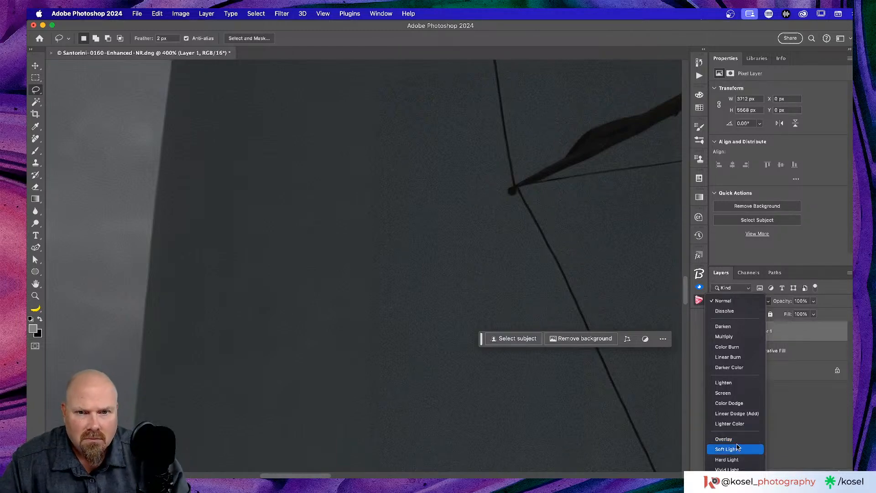
click(729, 439)
scroll(388, 297, up, 5)
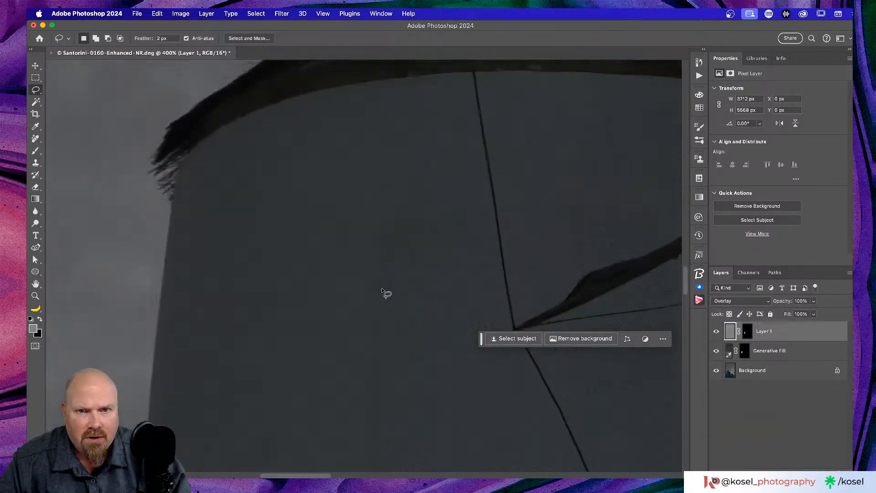
scroll(382, 290, down, 2)
Step: Compare the filled wall area with Layer 1's opacity at 0% and back at 100%, viewing the image at 100% zoom
mouse_move(787, 304)
mouse_down()
mouse_move(770, 304)
mouse_move(778, 302)
mouse_up()
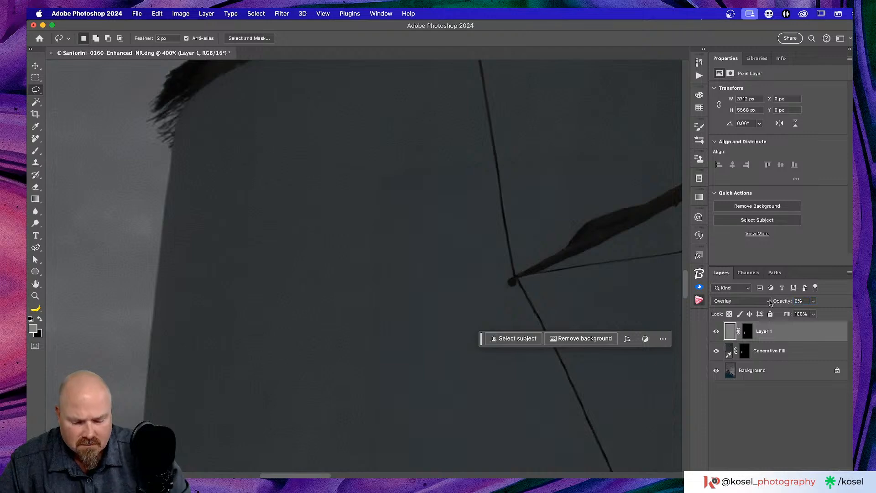
key(super+0)
key(super+1)
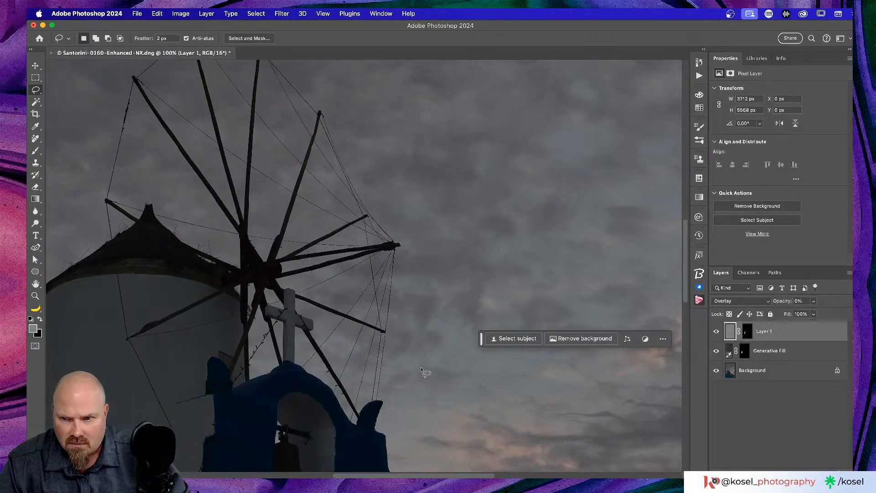
scroll(426, 367, left, 8)
scroll(426, 367, down, 3)
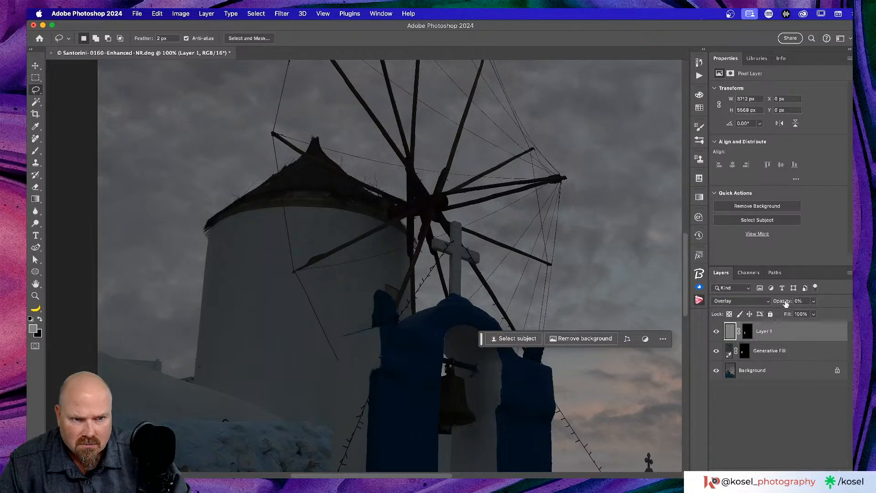
drag(785, 303, 846, 299)
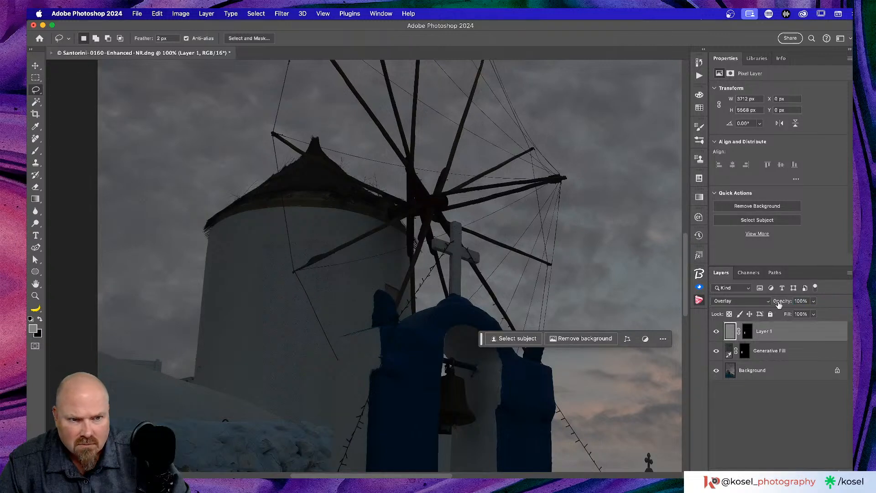
Step: Reduce Layer 1's fill to 48% and switch to the Eyedropper tool over the windmill wall
drag(788, 316, 780, 316)
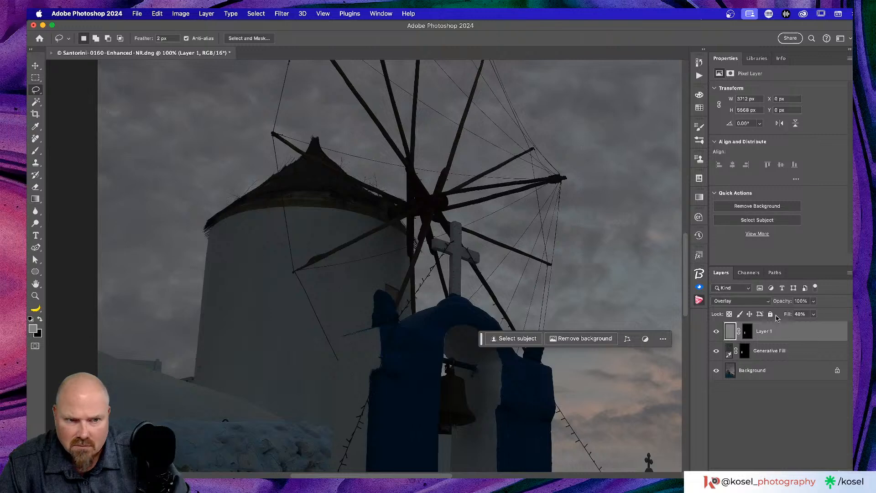
scroll(779, 318, left, 3)
scroll(779, 318, left, 2)
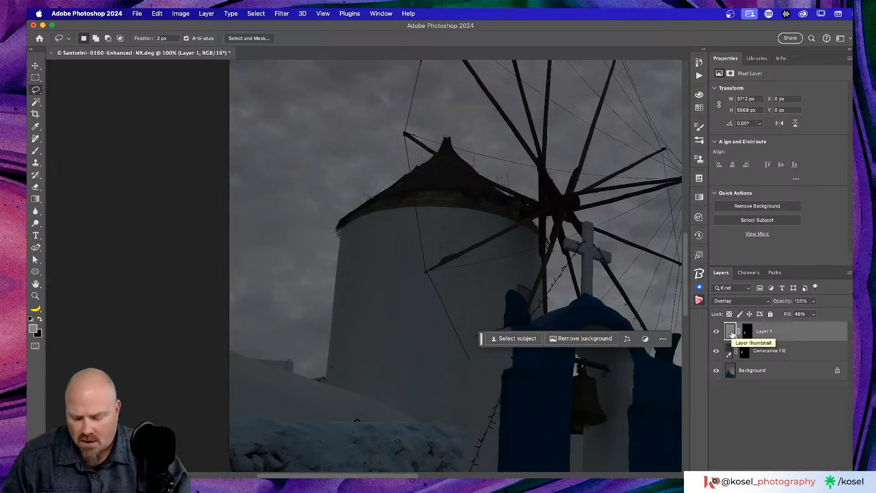
key(i)
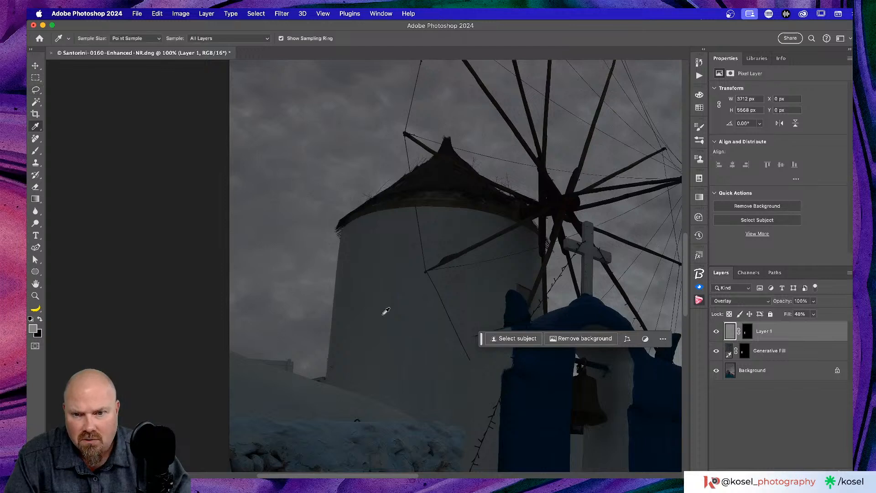
Step: Fill Layer 1 with the colour sampled from the windmill wall and set its blend mode to Lighten
click(385, 310)
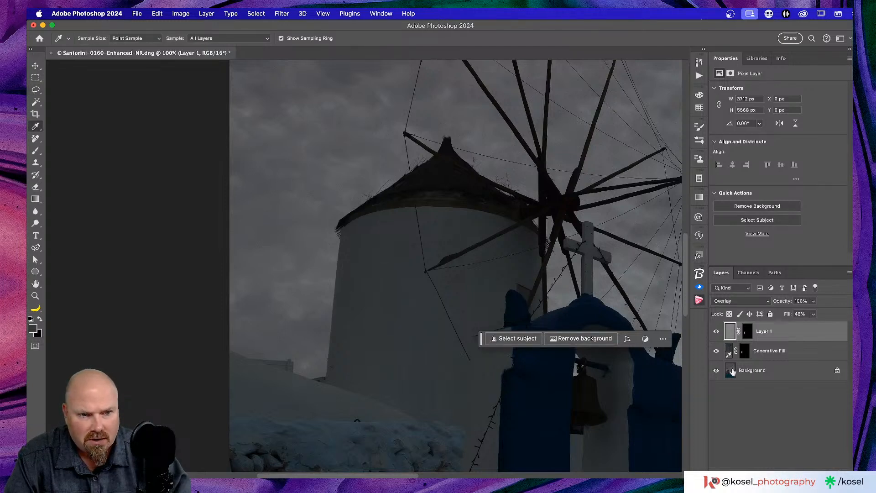
click(730, 332)
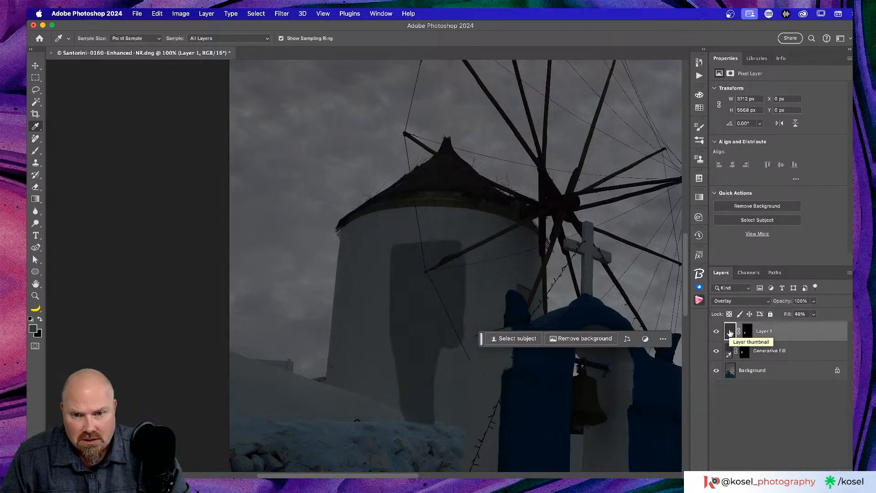
click(756, 305)
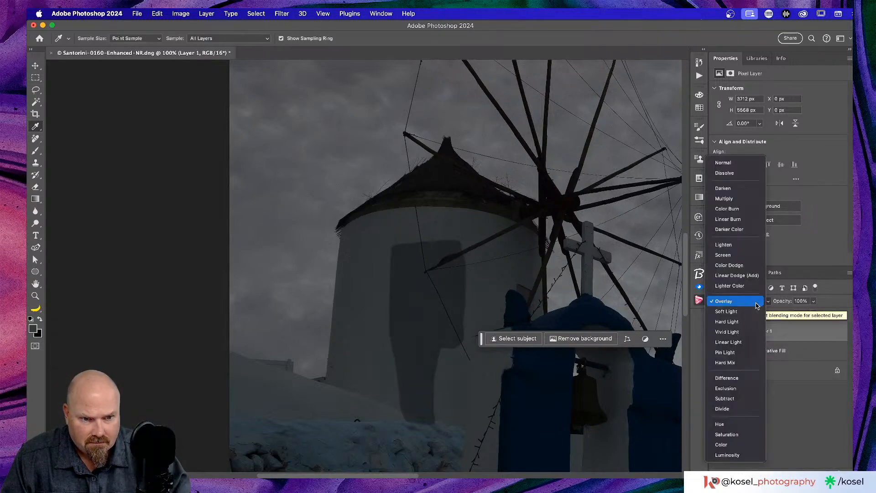
click(751, 245)
Step: Reduce Layer 1's fill to 32% and check how the patch blends into the windmill wall close up and zoomed out
key(super+plus)
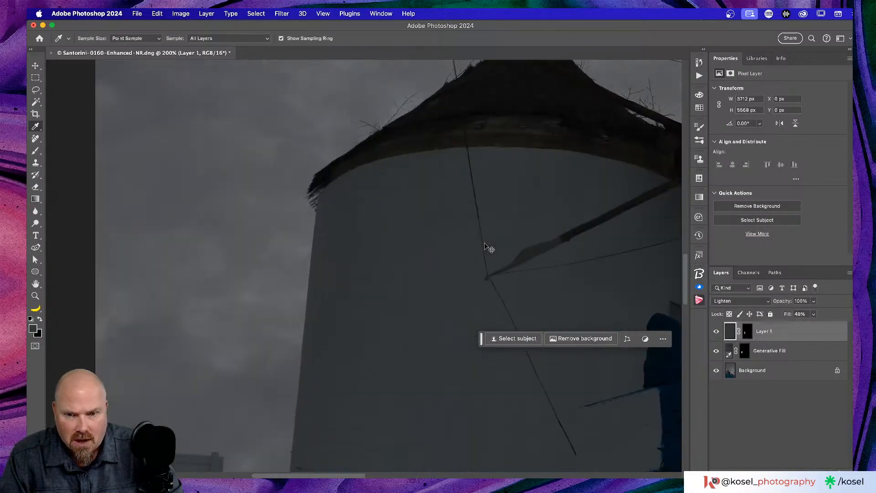
key(super+plus)
scroll(449, 234, down, 3)
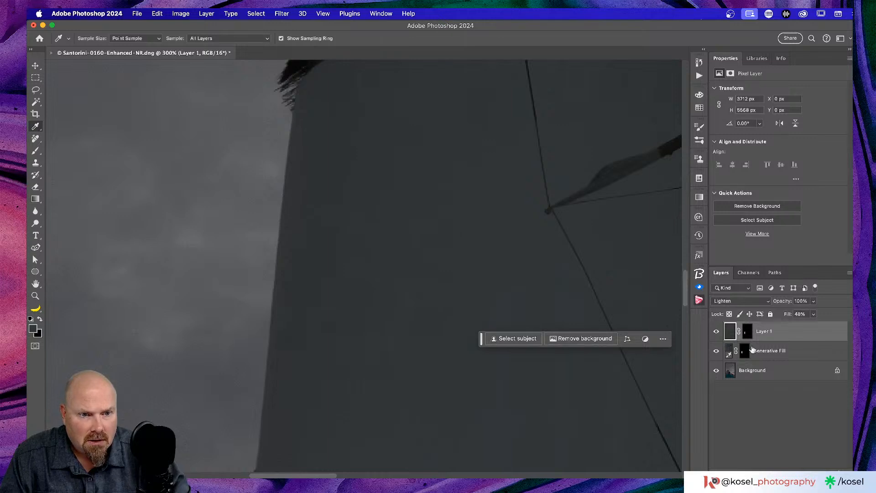
mouse_move(793, 314)
mouse_down()
mouse_move(804, 314)
mouse_move(757, 315)
mouse_move(790, 315)
mouse_up()
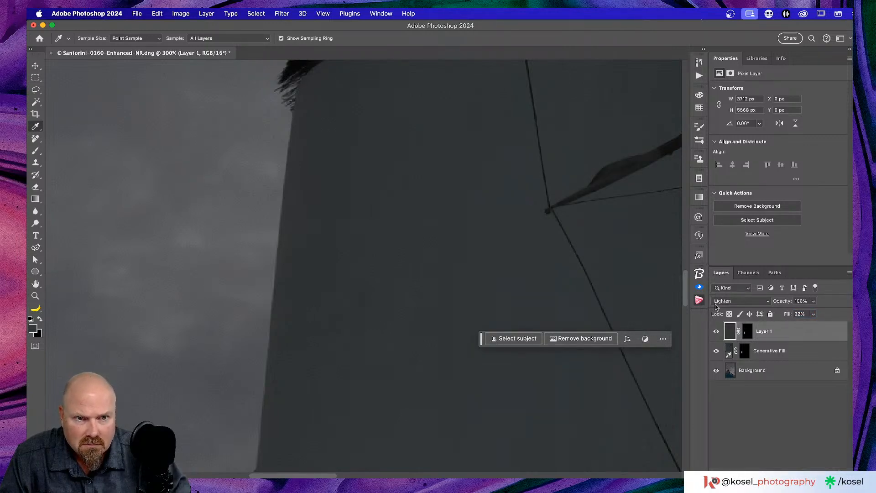
scroll(549, 254, right, 5)
scroll(550, 254, up, 3)
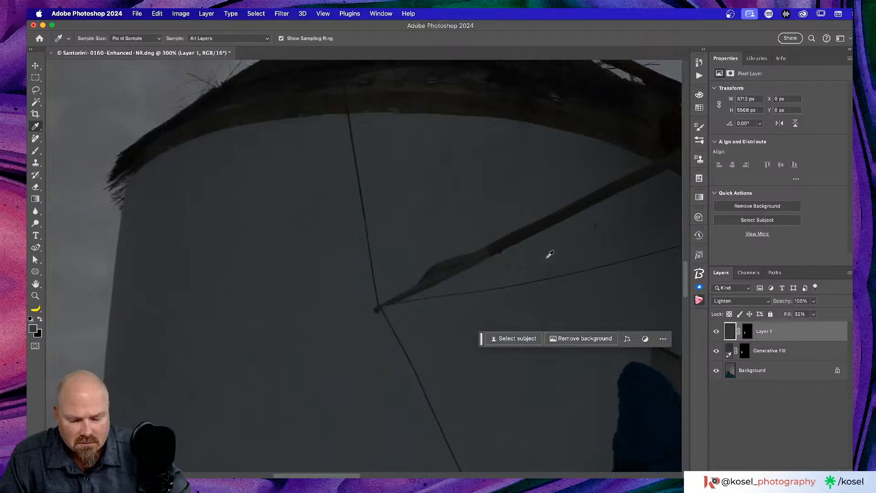
key(super+1)
key(super+minus)
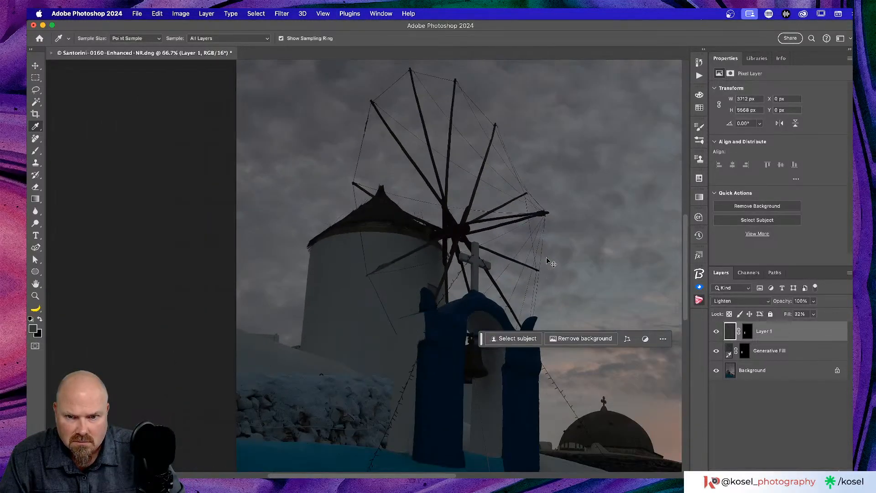
Step: Target Layer 1's mask and set up a 9 px Soft Round brush with 0% hardness over the sail arm's tip
key(super+plus)
key(super+plus)
key(super+plus)
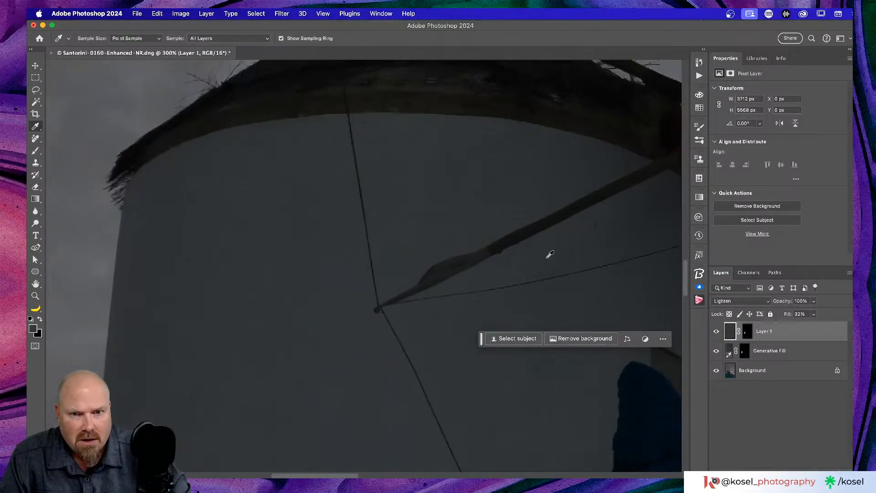
click(747, 332)
key(b)
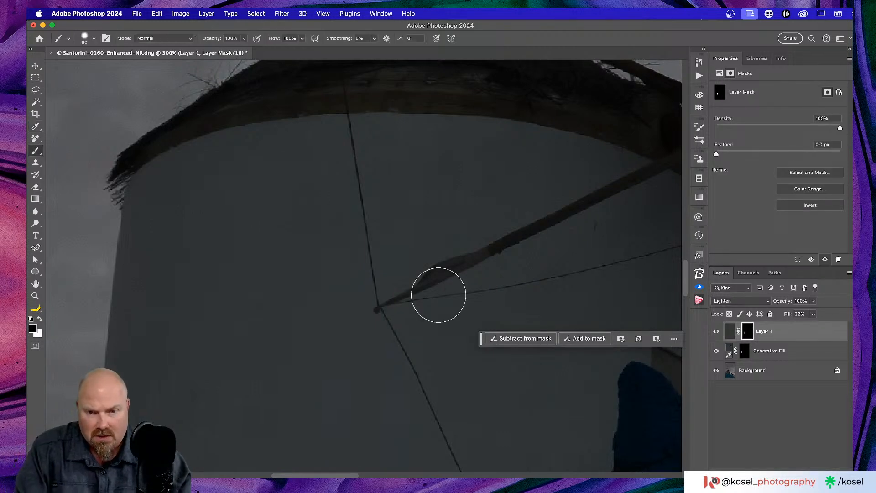
key(bracketleft)
key(bracketleft)
key(bracketleft)
key(bracketleft)
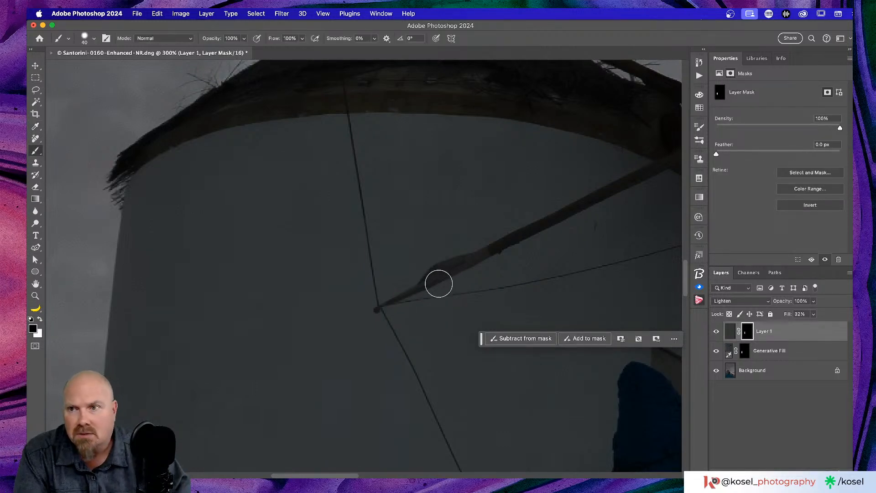
key(bracketleft)
key(bracketleft)
key(bracketleft)
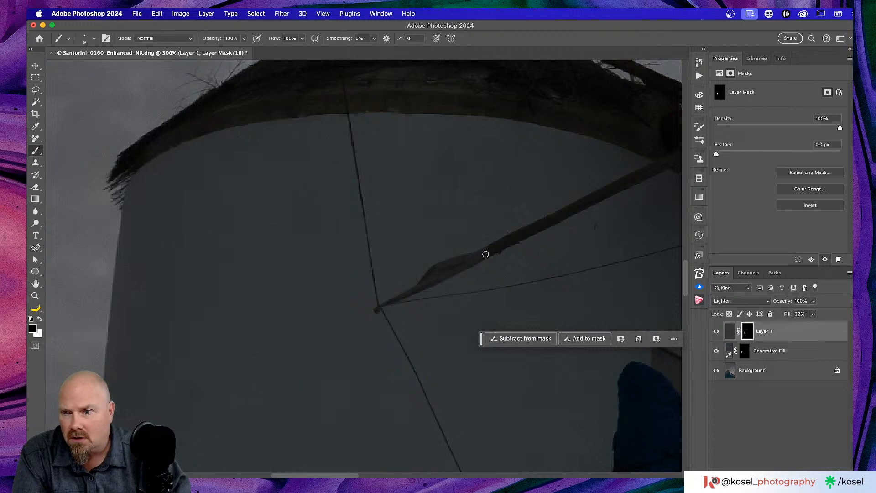
key(x)
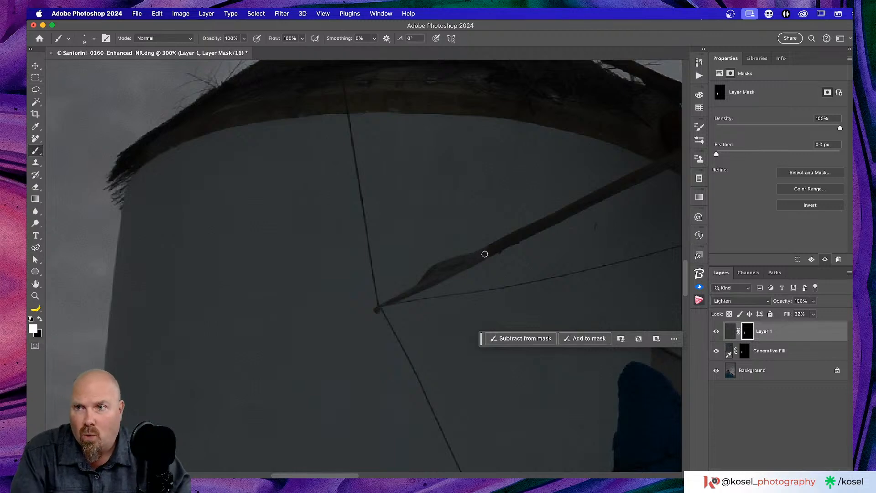
click(94, 40)
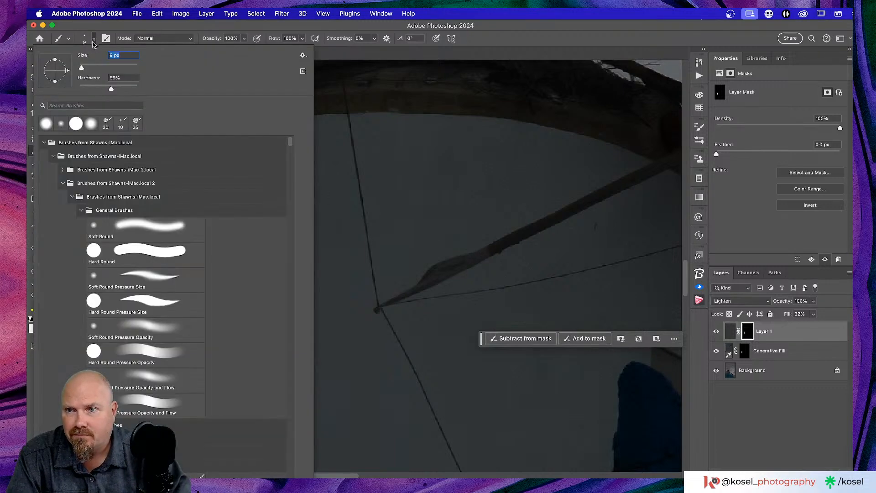
click(160, 228)
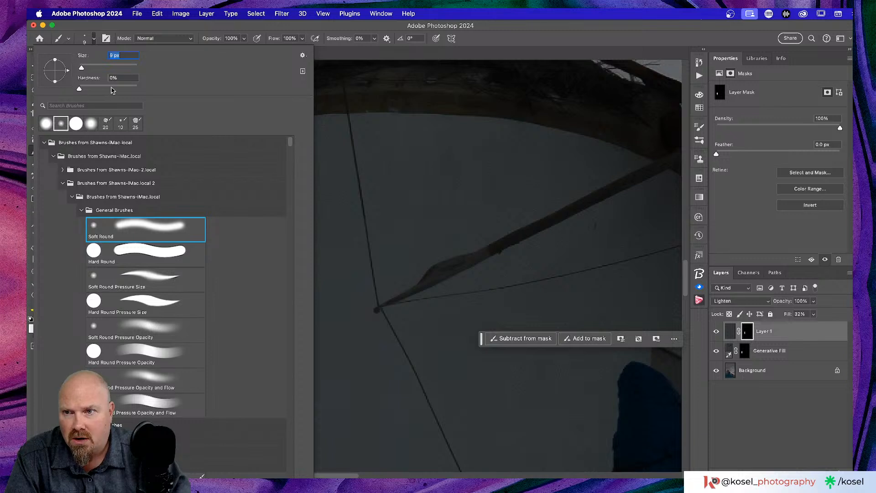
click(500, 310)
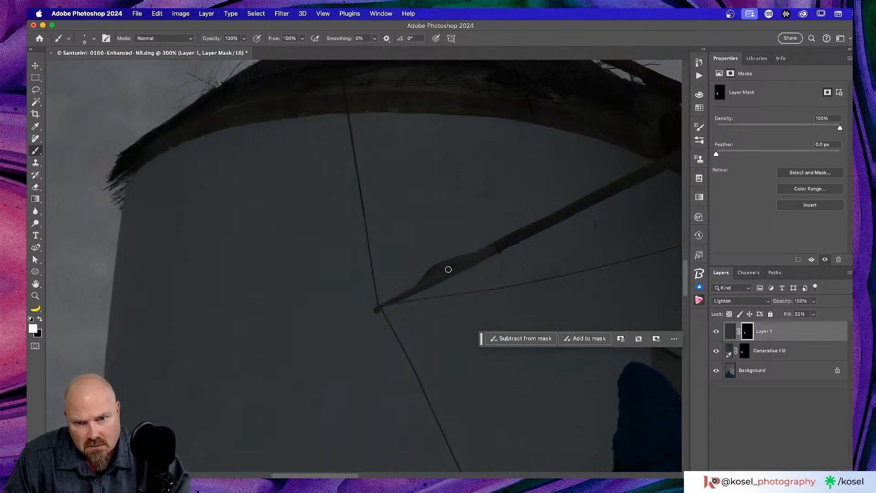
Step: Paint black on Layer 1's mask along the lower tip of the sail arm, reducing the brush to 6 px
key(x)
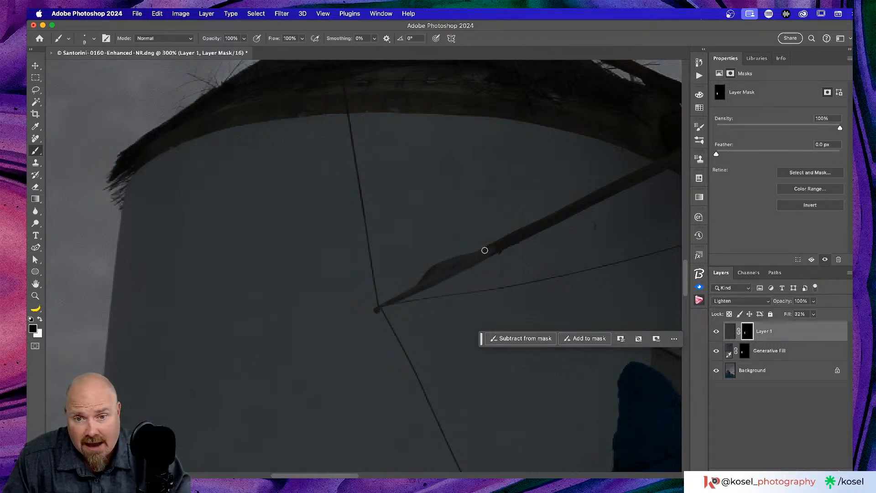
mouse_move(499, 246)
mouse_down()
mouse_move(439, 277)
mouse_move(470, 258)
mouse_move(439, 266)
mouse_move(429, 275)
mouse_move(489, 248)
mouse_move(386, 301)
mouse_up()
key(bracketleft)
key(bracketleft)
key(bracketleft)
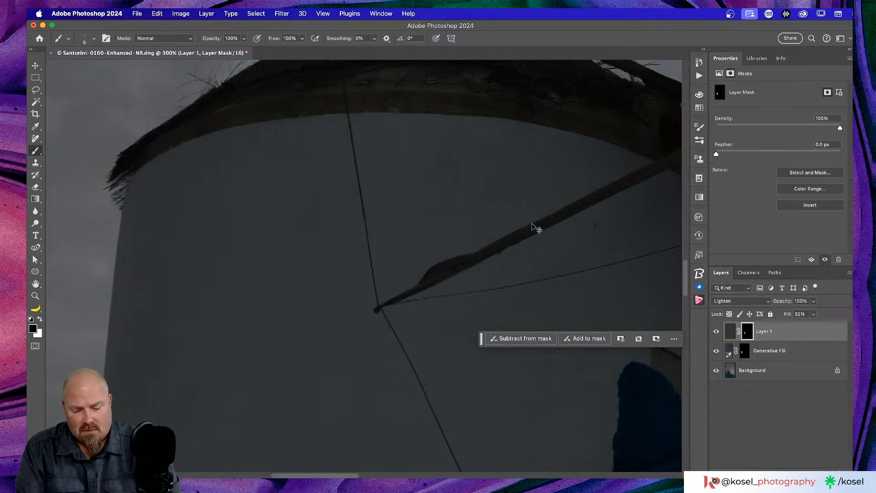
Step: Hide the Generative Fill layer and Layer 1 to examine the original wall with the antenna at 100% zoom
key(super+0)
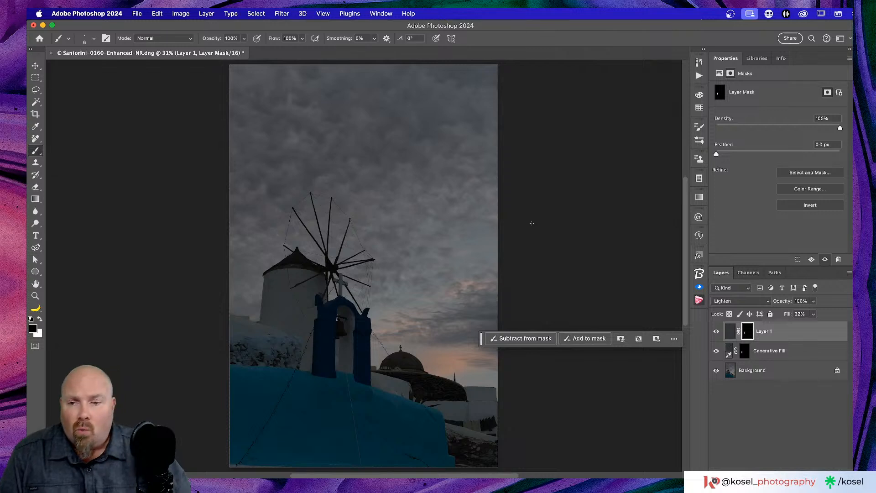
scroll(518, 218, left, 4)
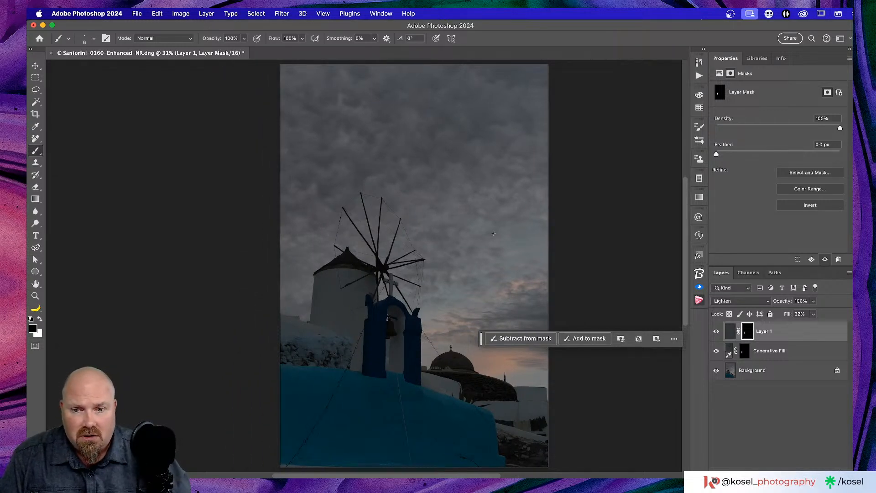
click(716, 351)
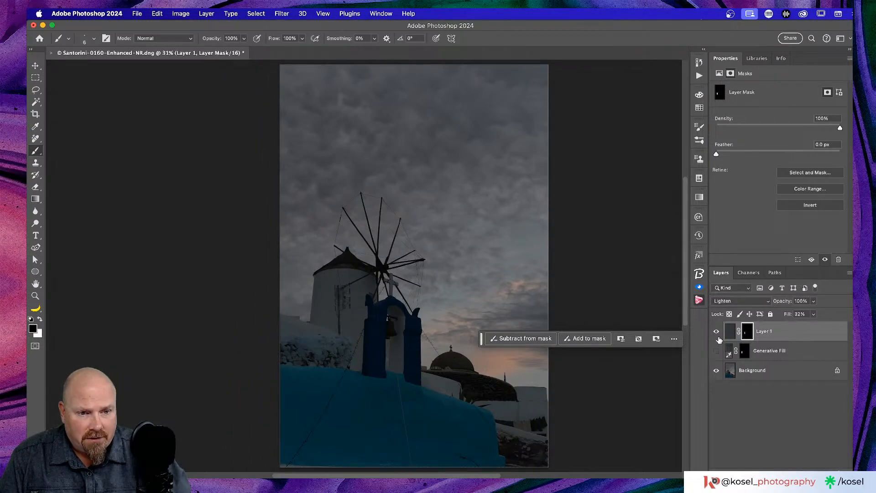
click(717, 332)
key(super+1)
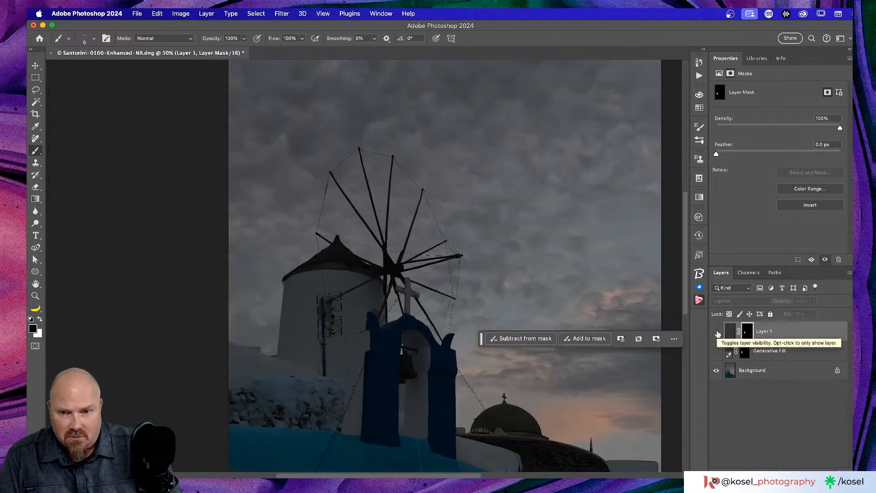
scroll(438, 305, down, 5)
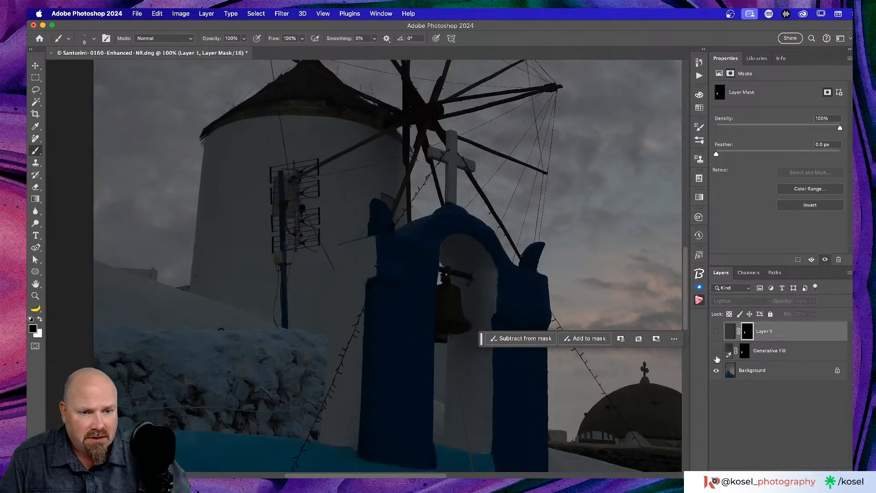
Step: Show the Generative Fill layer and Layer 1 again, comparing the wall's texture with and without Layer 1 at 200% zoom
click(715, 351)
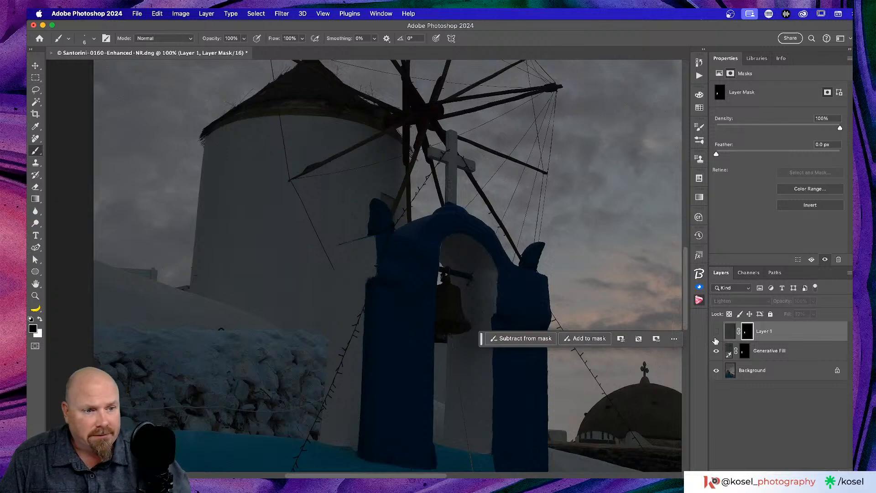
scroll(447, 232, left, 3)
scroll(448, 232, left, 2)
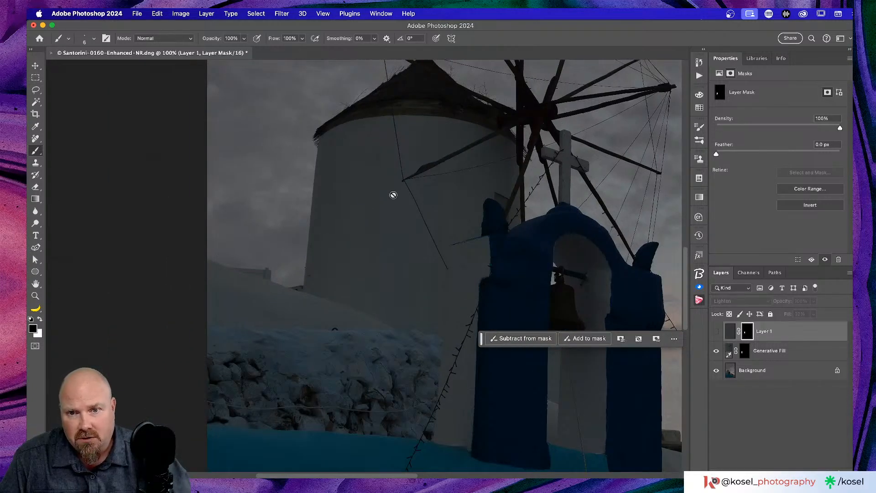
key(super+equal)
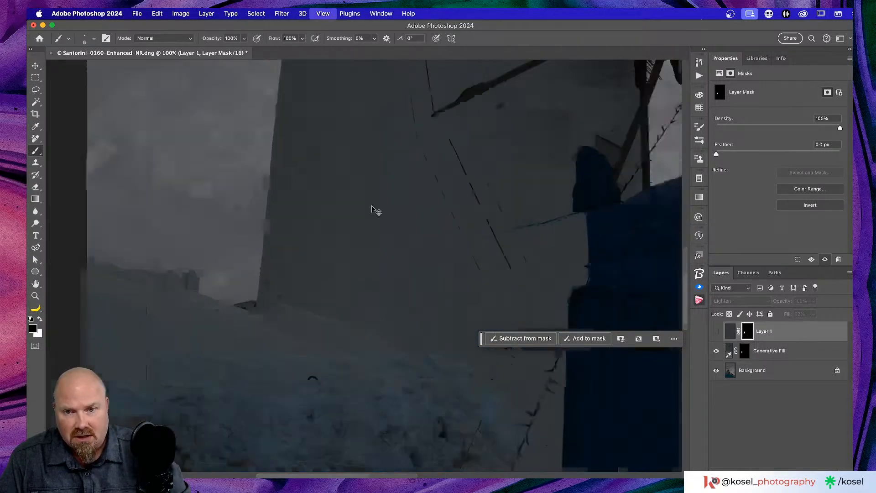
scroll(377, 211, left, 4)
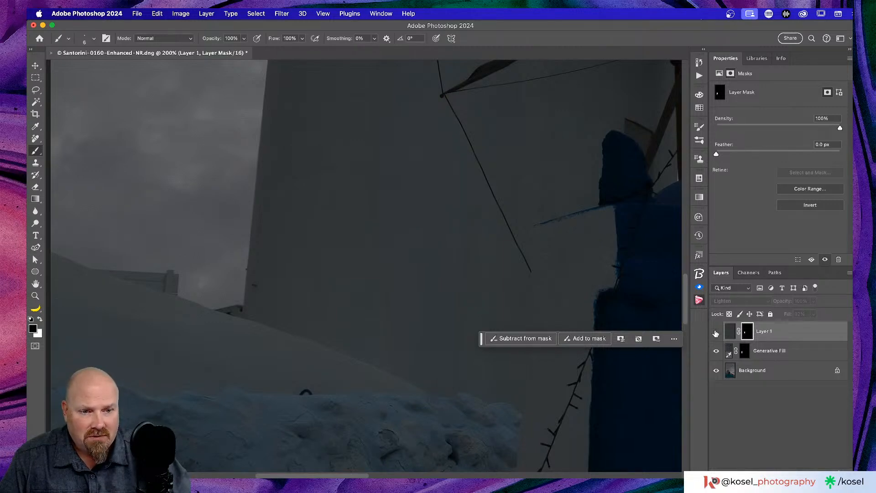
click(716, 332)
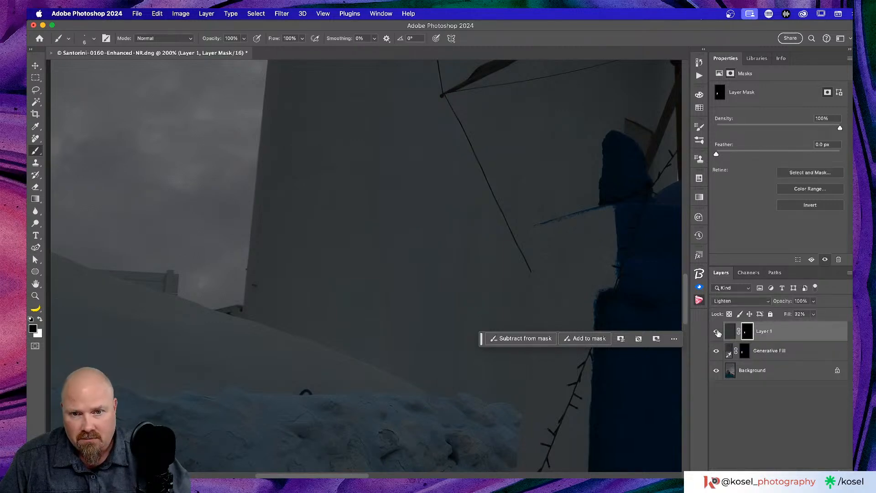
scroll(408, 249, up, 5)
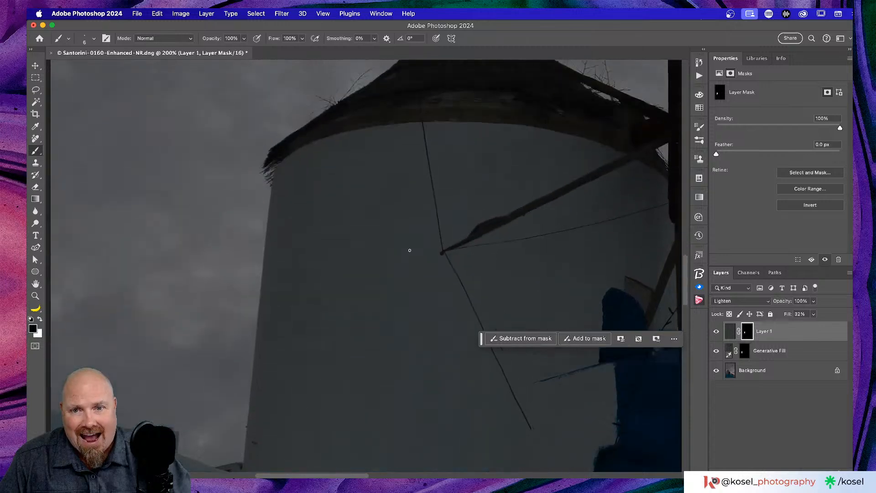
Step: Raise Layer 1's fill to 64% while judging the texture on the windmill wall
scroll(409, 250, down, 3)
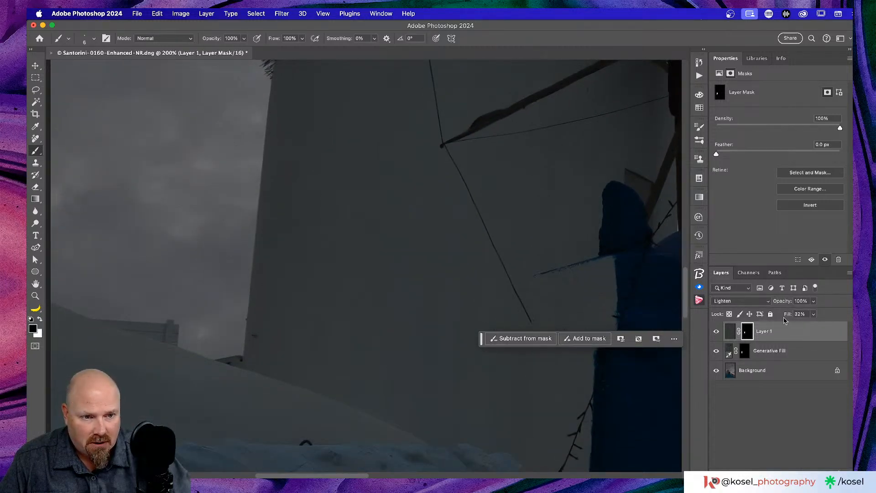
click(798, 313)
mouse_move(788, 315)
mouse_down()
mouse_move(780, 316)
mouse_move(802, 313)
mouse_move(782, 316)
mouse_up()
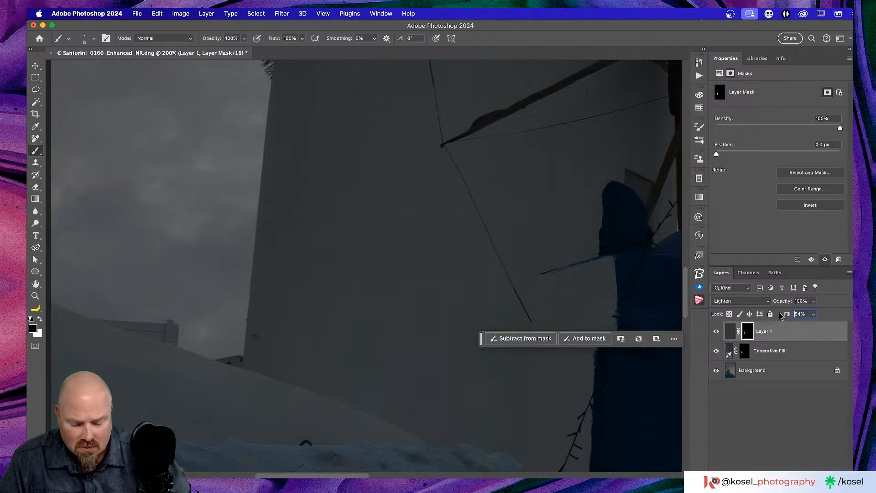
Step: Fit the whole windmill photo in view and save the edited image
key(super+0)
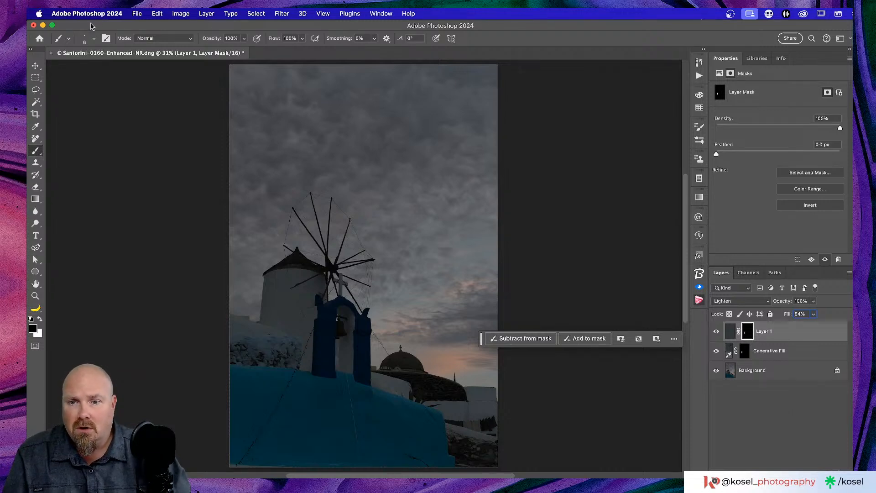
click(137, 14)
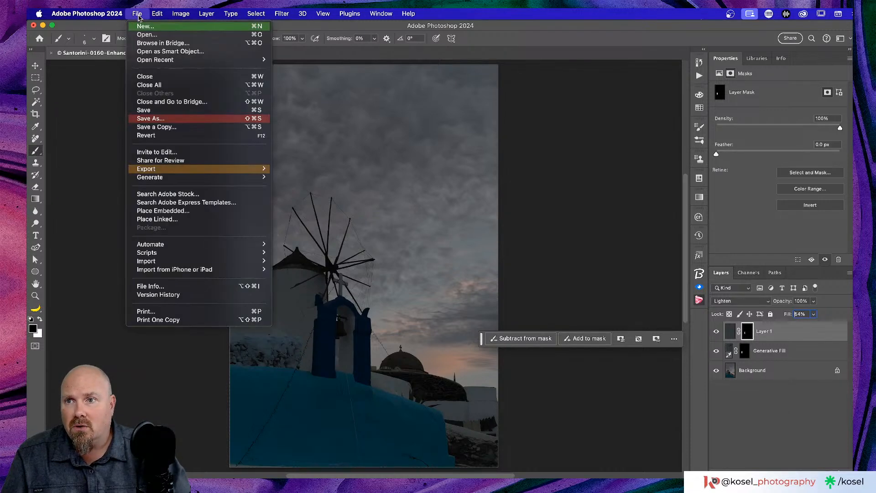
click(153, 28)
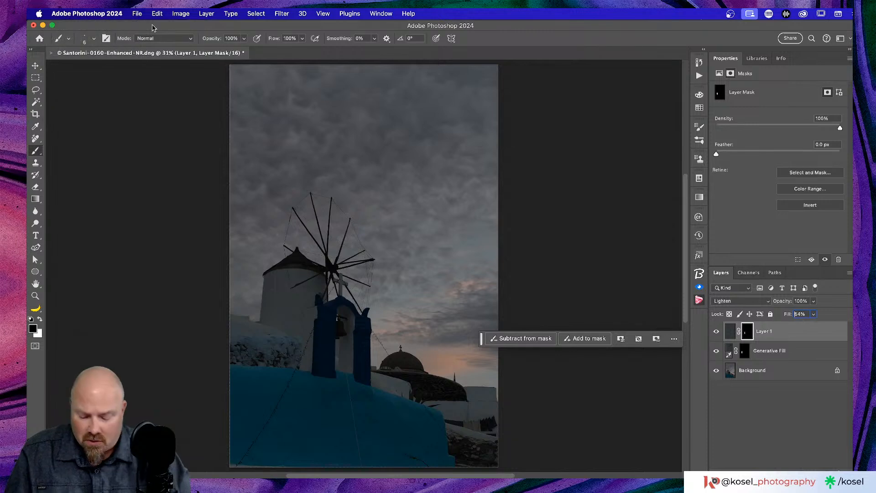
key(super+s)
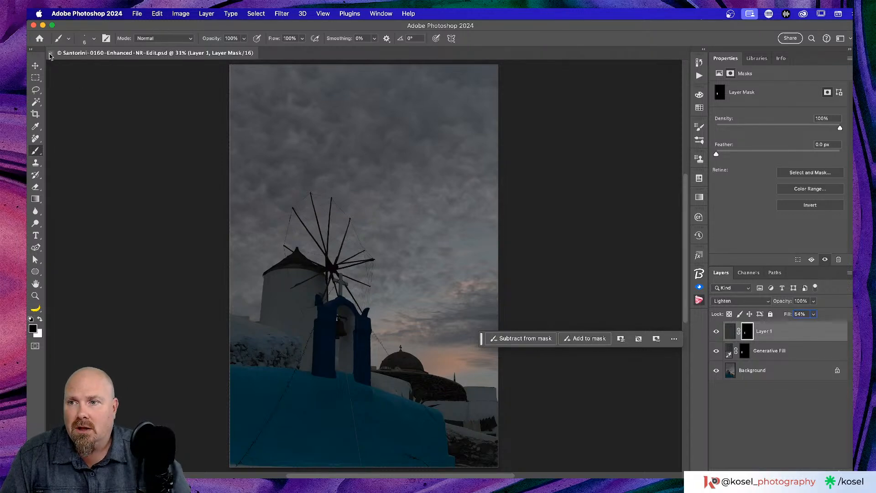
Step: Close the edited windmill image, switch to Lightroom Classic, and open the original edited Santorini-0160.DNG in the Develop module
click(51, 53)
key(super+Tab)
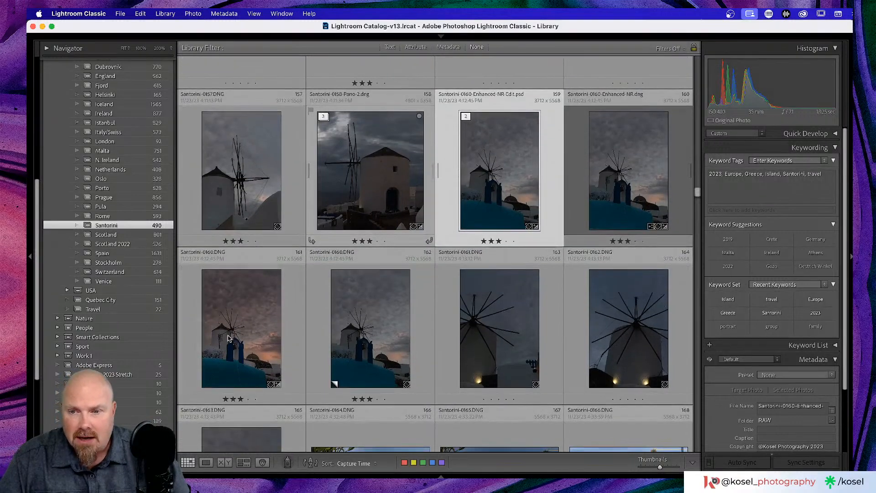
click(229, 338)
double_click(262, 311)
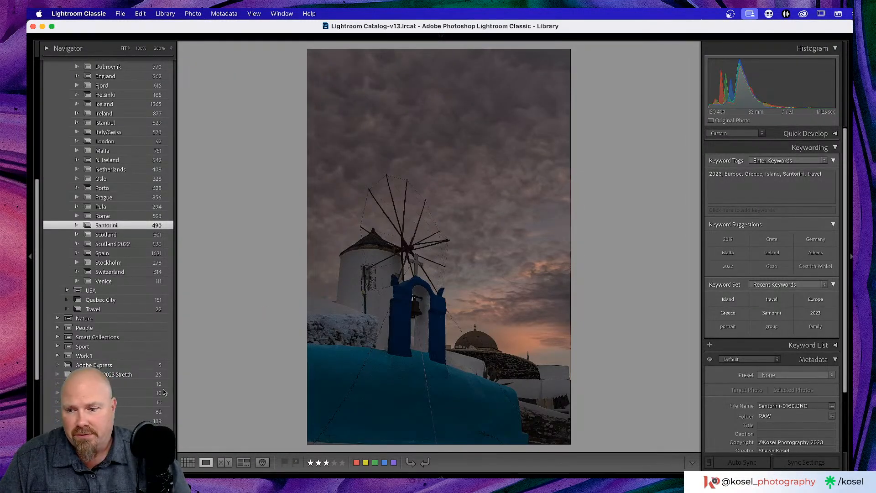
key(d)
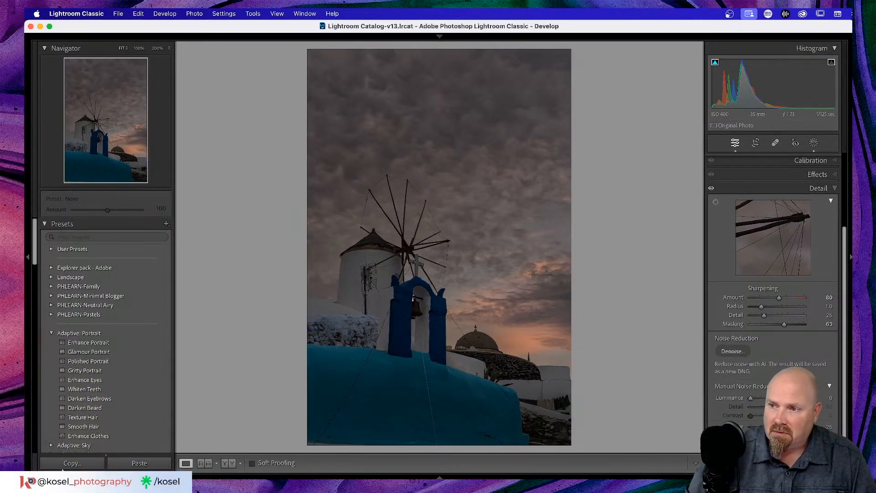
Step: Copy the photo's develop settings, also including the Mask 2, Mask 1, Sky and FG masks and the Curve settings
mouse_move(56, 477)
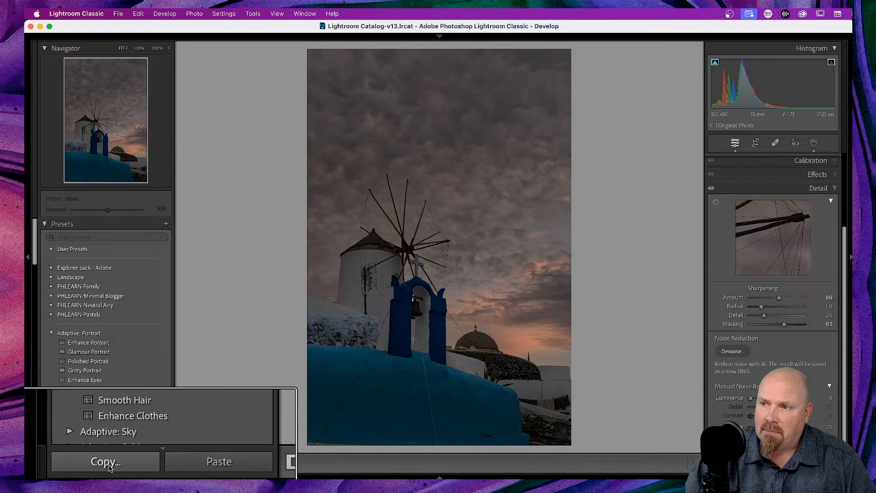
click(72, 463)
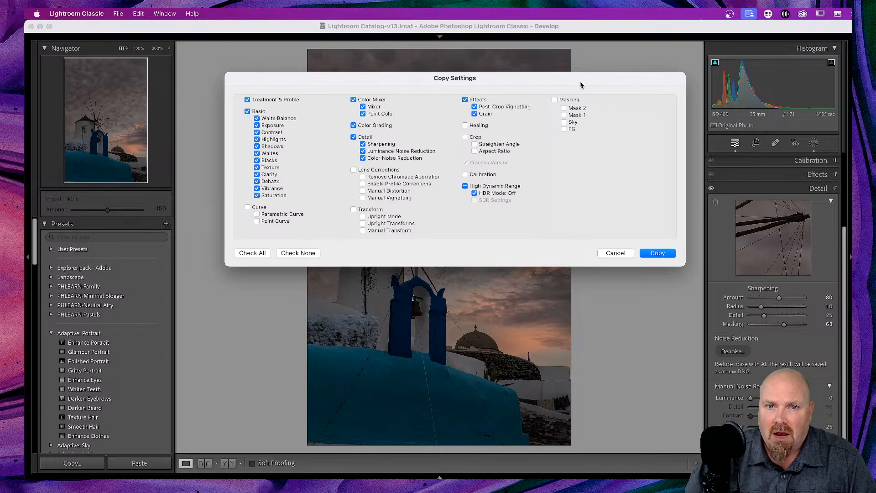
click(564, 108)
click(565, 115)
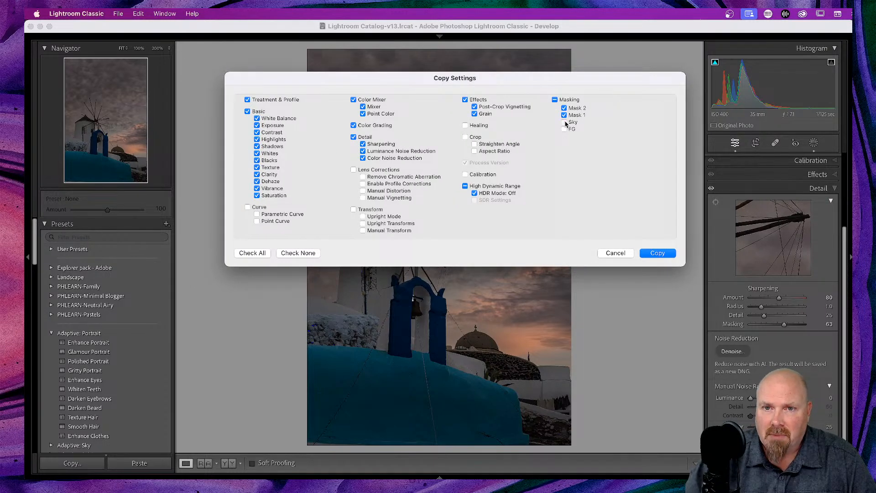
click(564, 122)
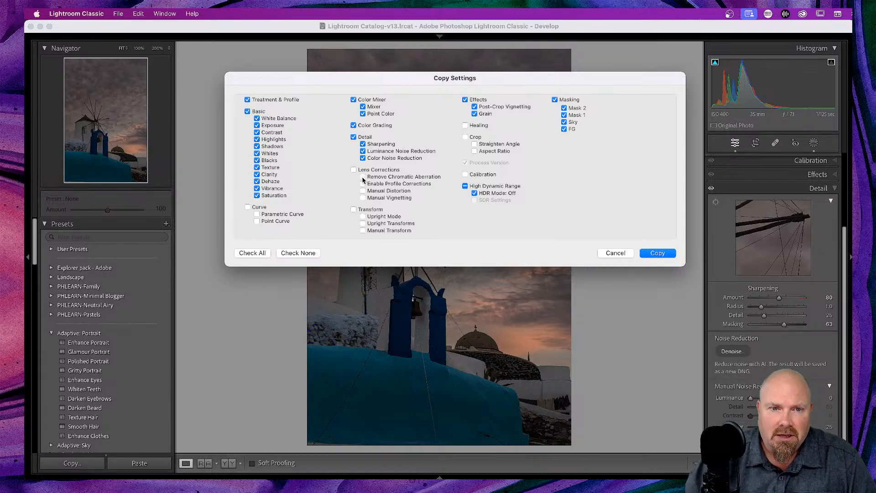
click(247, 206)
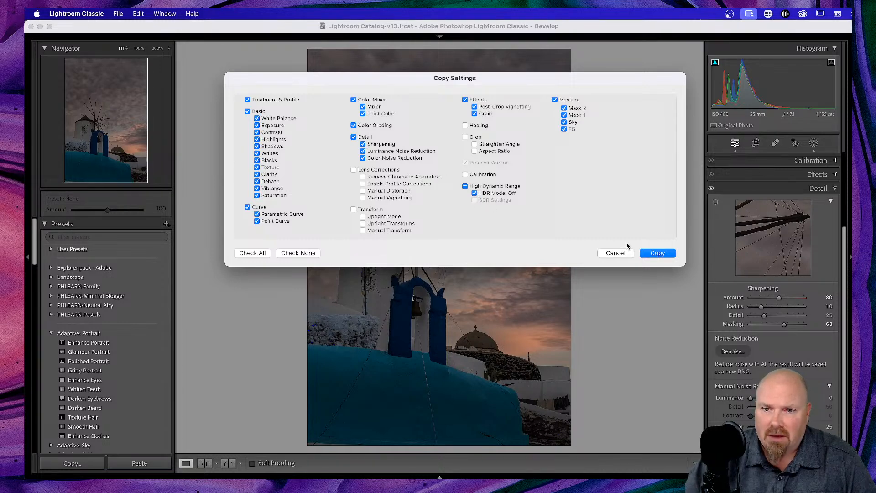
click(660, 254)
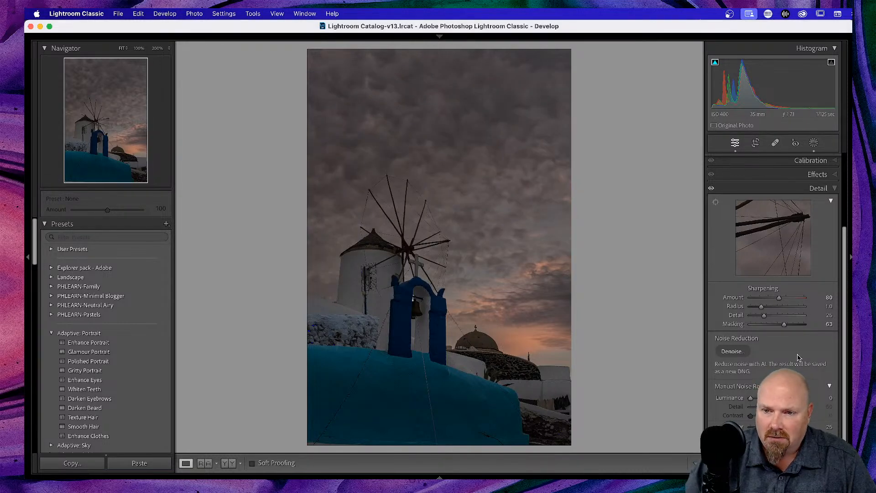
Step: Paste the copied develop settings onto Santorini-0160-Enhanced-NR-Edit.psd and compare the photo before and after
key(g)
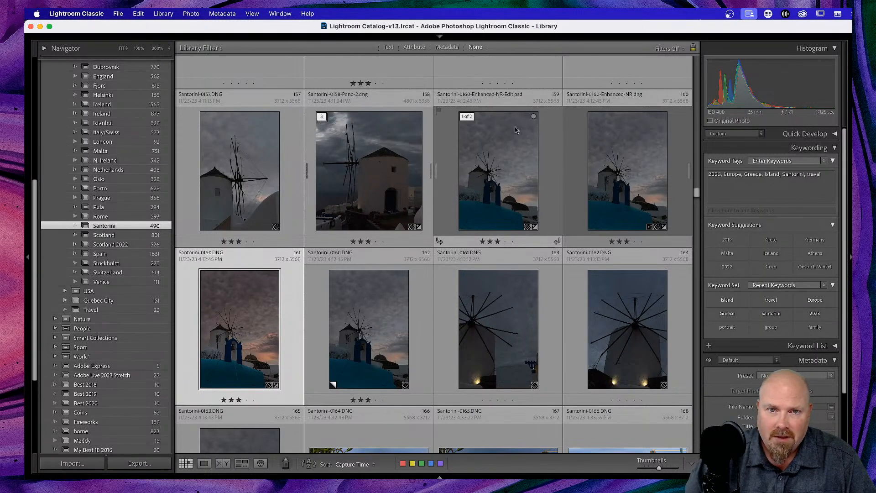
double_click(509, 186)
key(d)
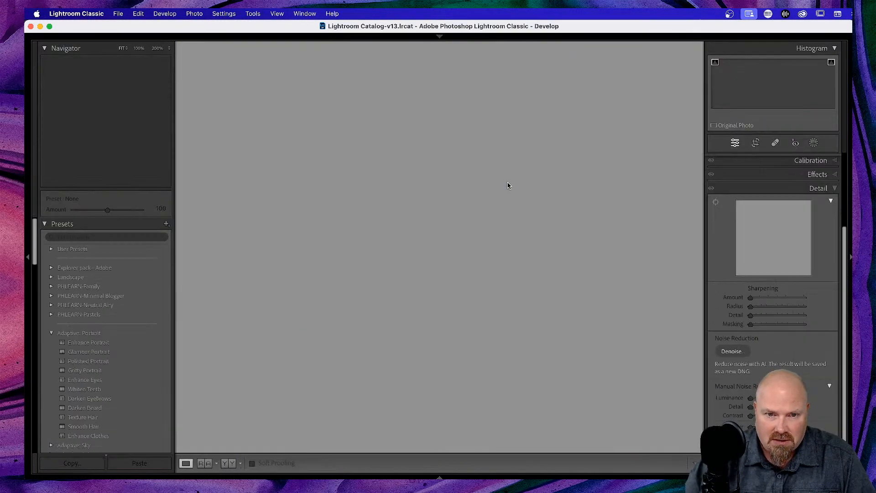
click(139, 462)
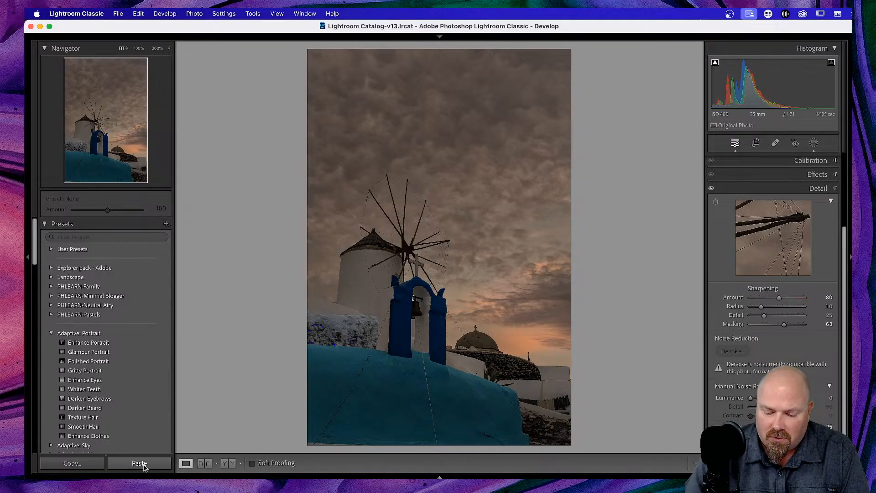
key(backslash)
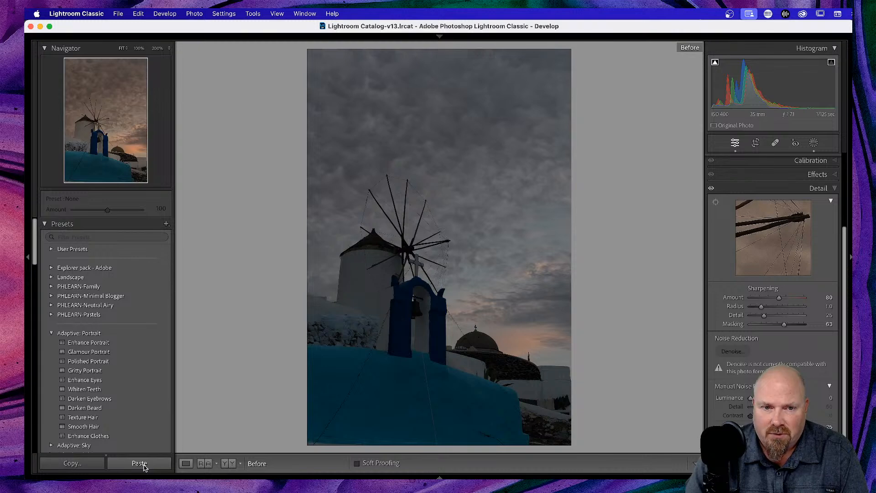
key(backslash)
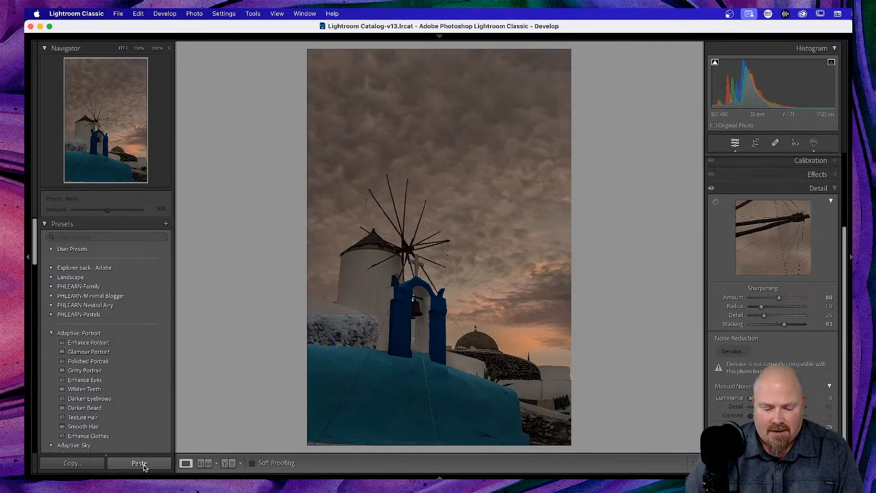
Step: Compare the retouched Enhanced-NR-Edit.psd side by side with Santorini-0160.DNG, checking color and the windmill wall
key(g)
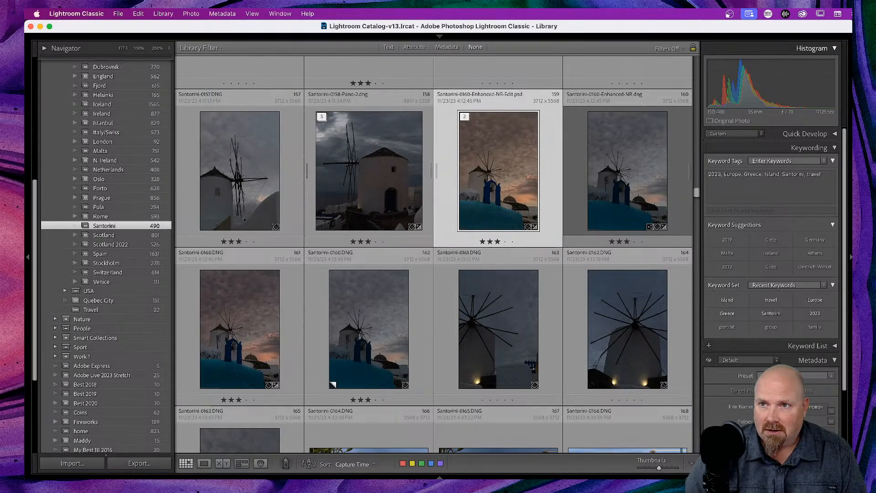
key(ctrl+Right)
key(ctrl+Left)
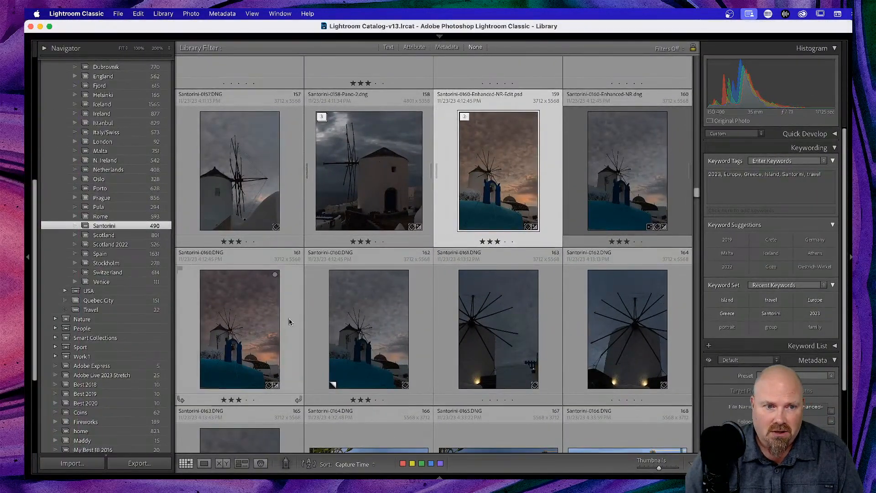
super+click(269, 325)
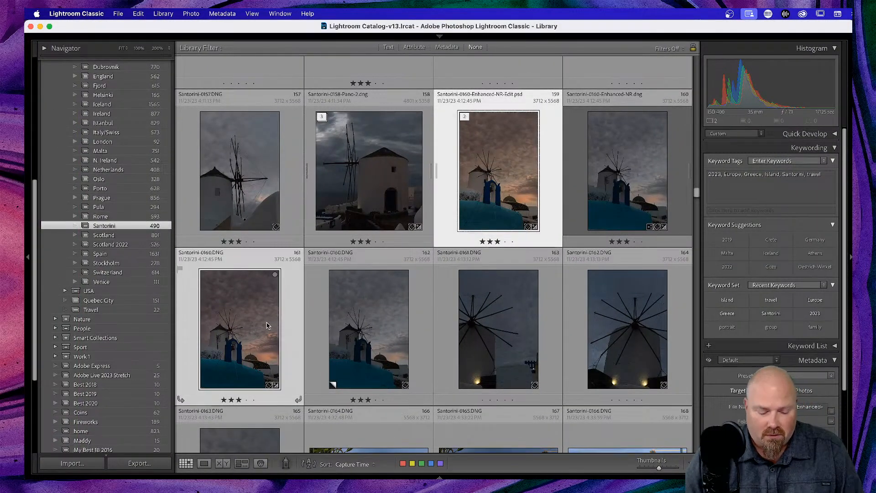
key(c)
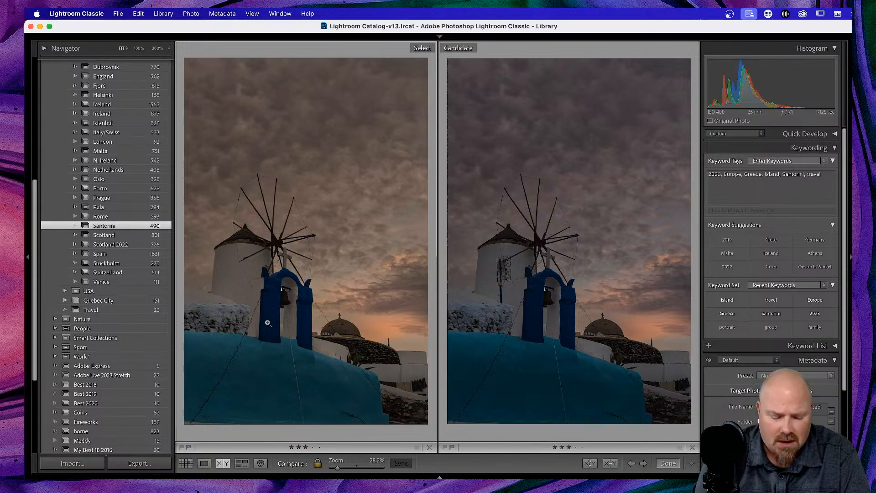
key(d)
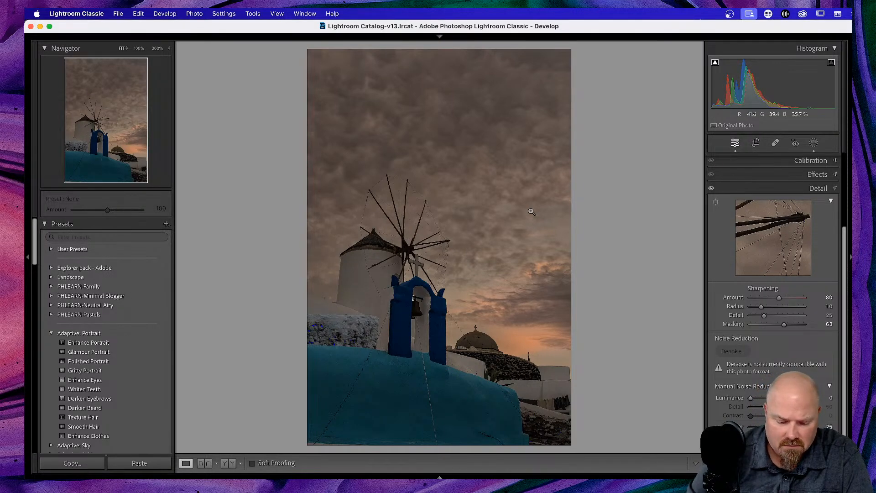
key(c)
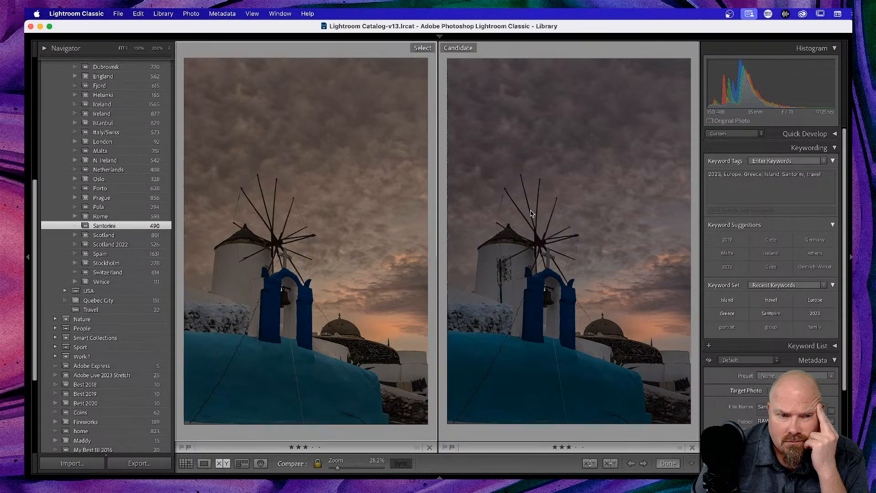
key(e)
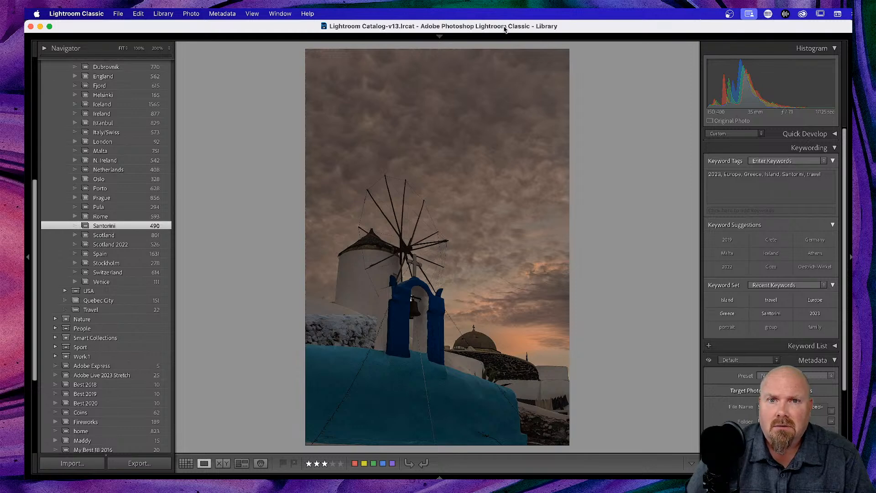
Step: Lower the exposure of the Mask 1 linear gradient over the blue roof to -0.99 on the retouched photo
key(d)
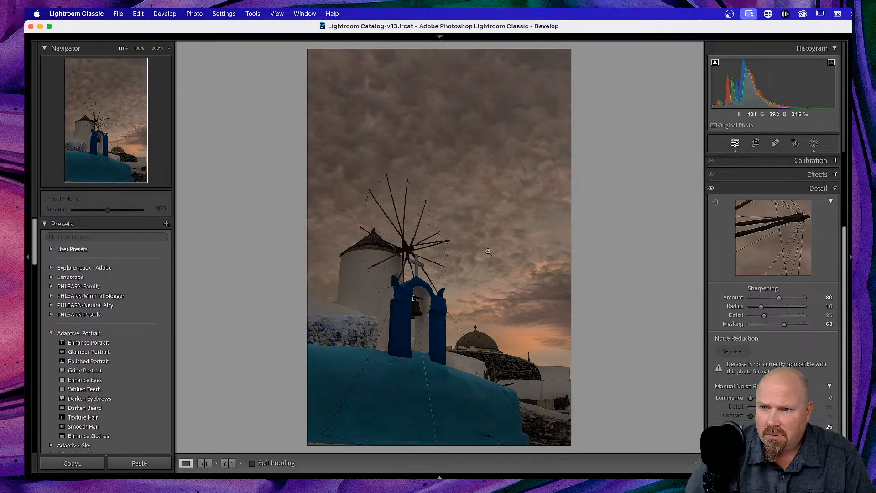
click(813, 142)
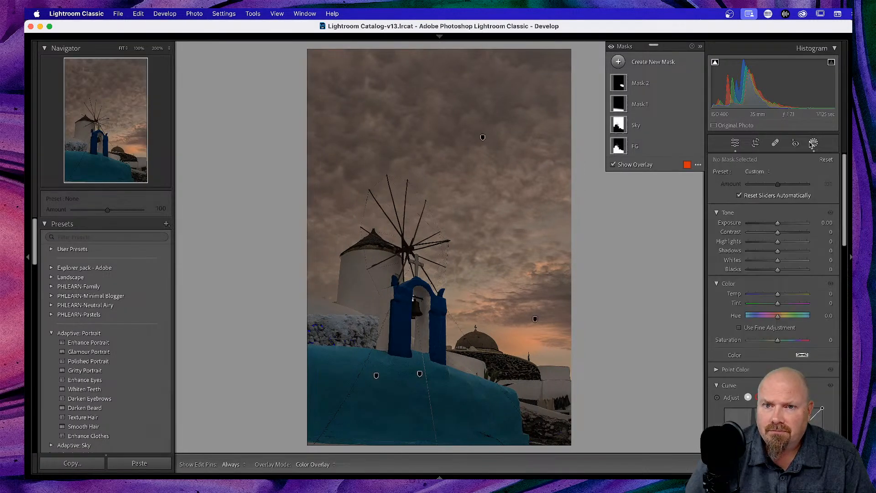
click(625, 105)
click(613, 192)
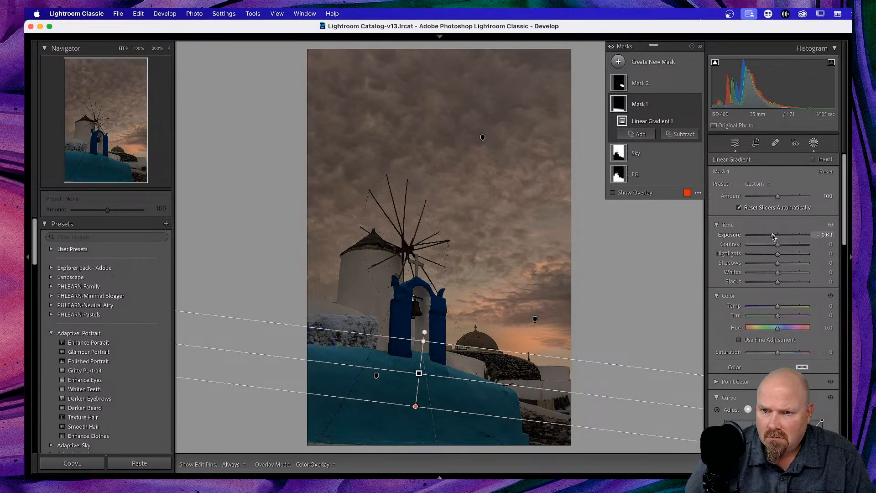
drag(772, 236, 769, 236)
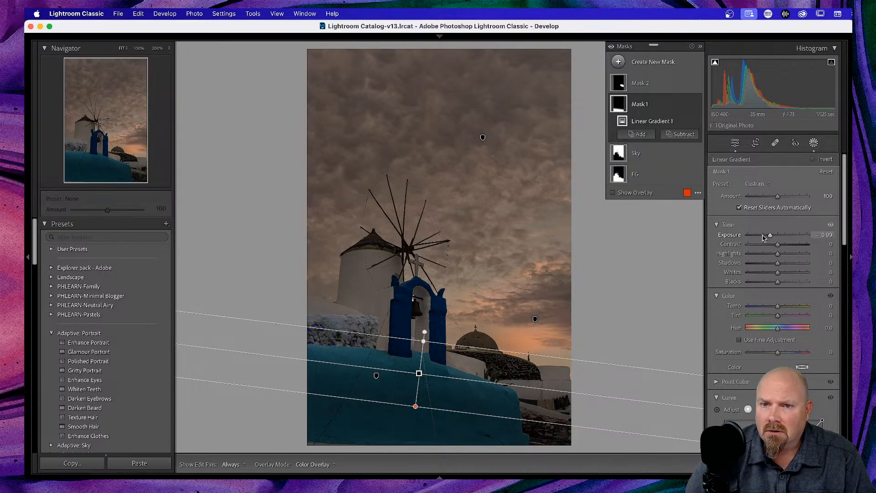
Step: Raise the Sky mask's Dehaze to 14
click(623, 155)
scroll(771, 292, down, 10)
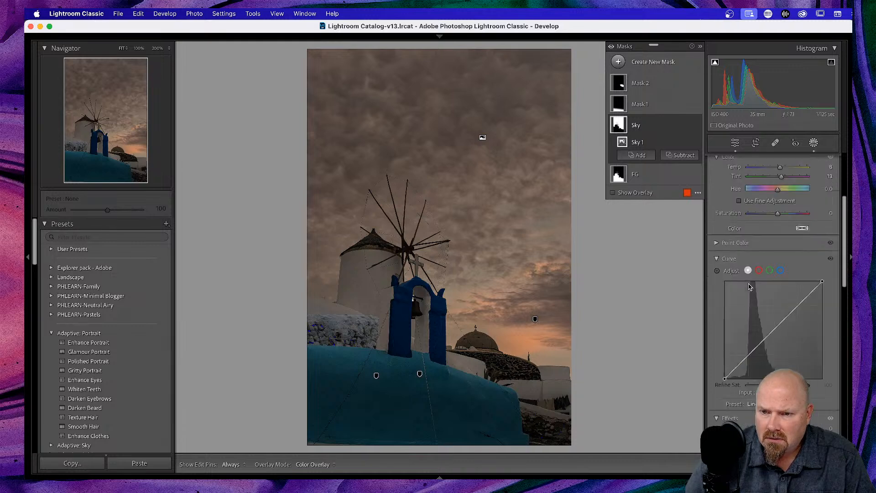
scroll(748, 284, down, 4)
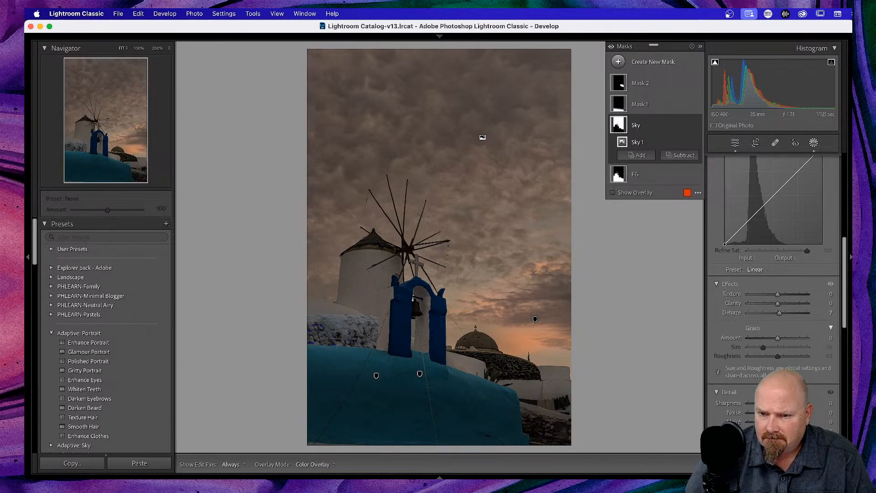
drag(779, 313, 782, 315)
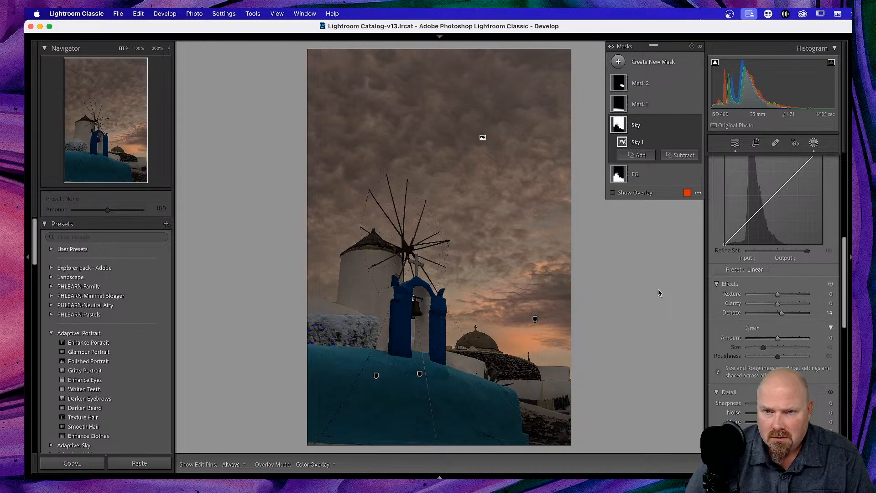
Step: Set the exposure of the Mask 2 radial gradient over the sunset glow to 0.20 and leave masking
click(642, 82)
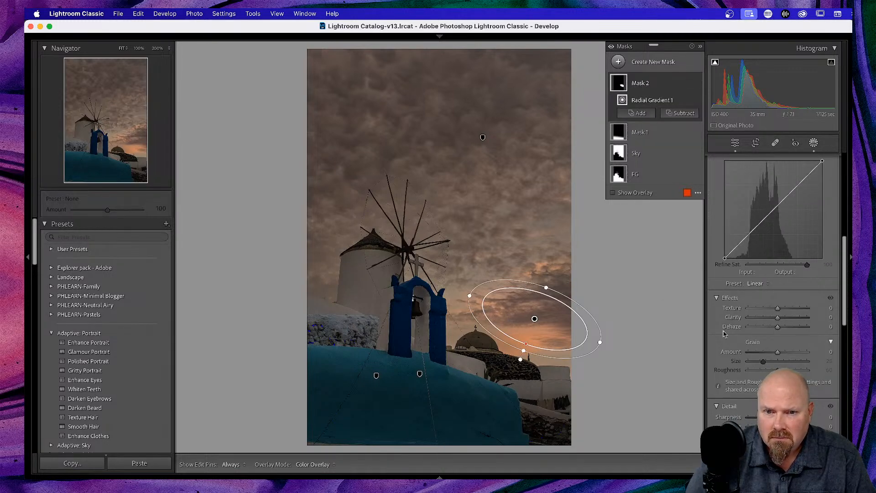
scroll(785, 313, up, 10)
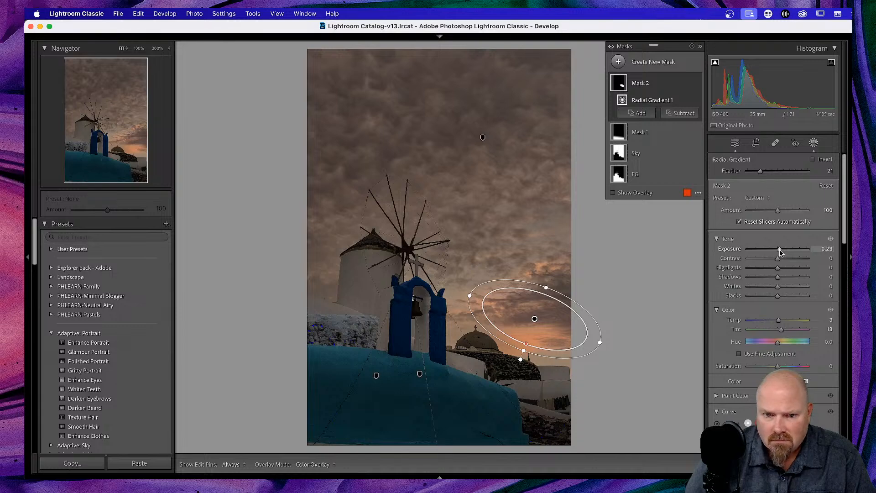
click(779, 251)
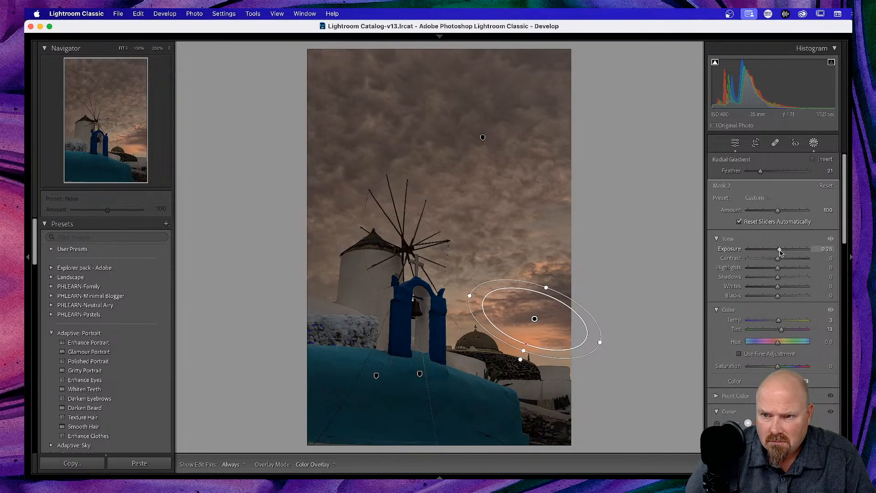
drag(779, 250, 779, 250)
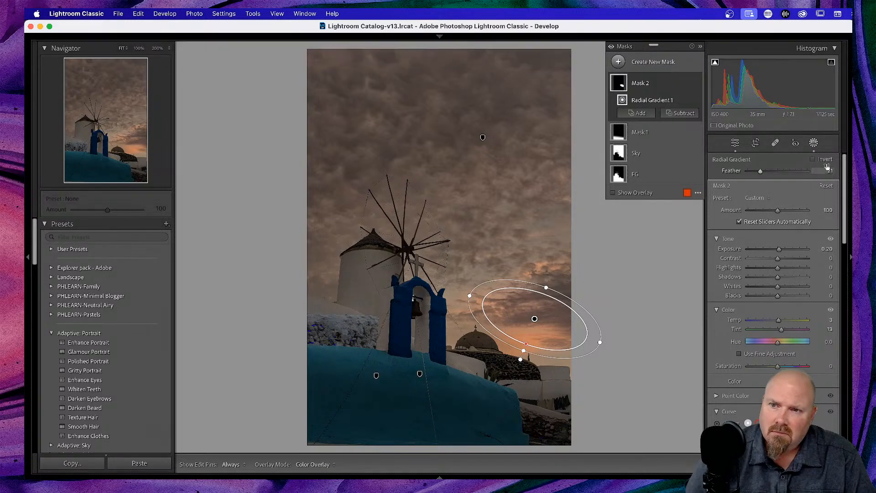
click(735, 143)
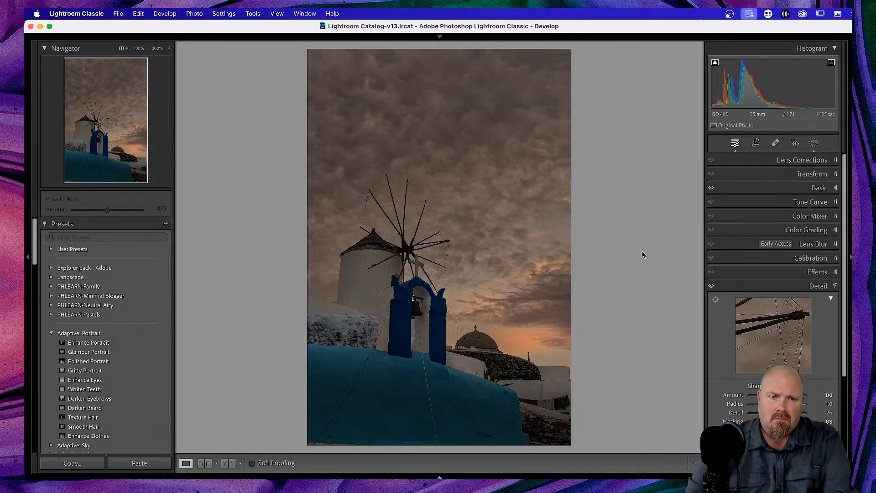
Step: Compare Santorini-0160.DNG side by side with the retouched Santorini-0160-Enhanced-NR-Edit.psd, checking the color and overall look
key(g)
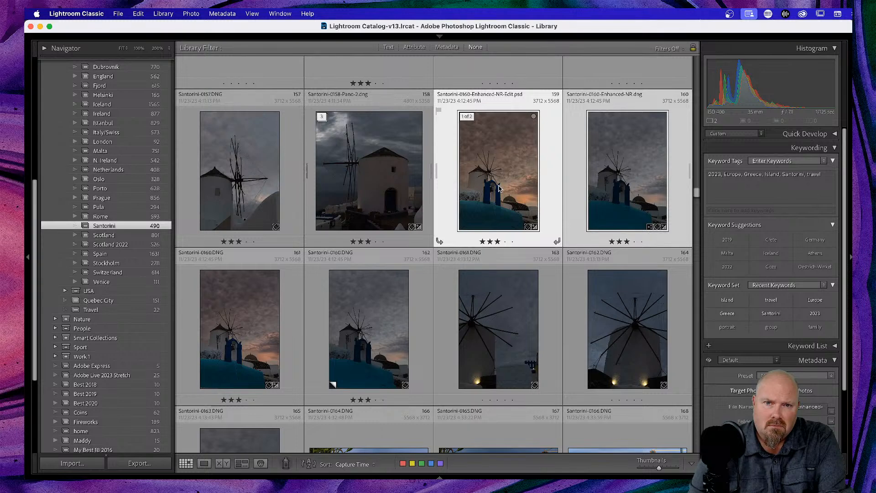
click(218, 365)
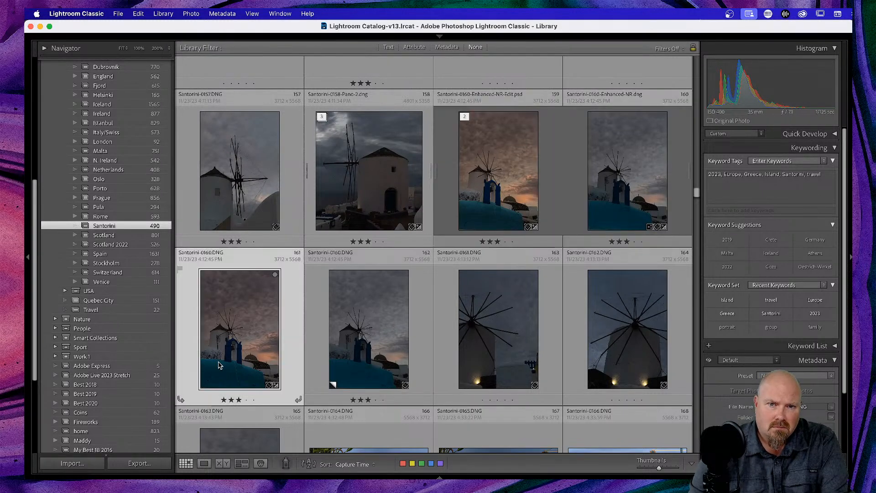
super+click(482, 165)
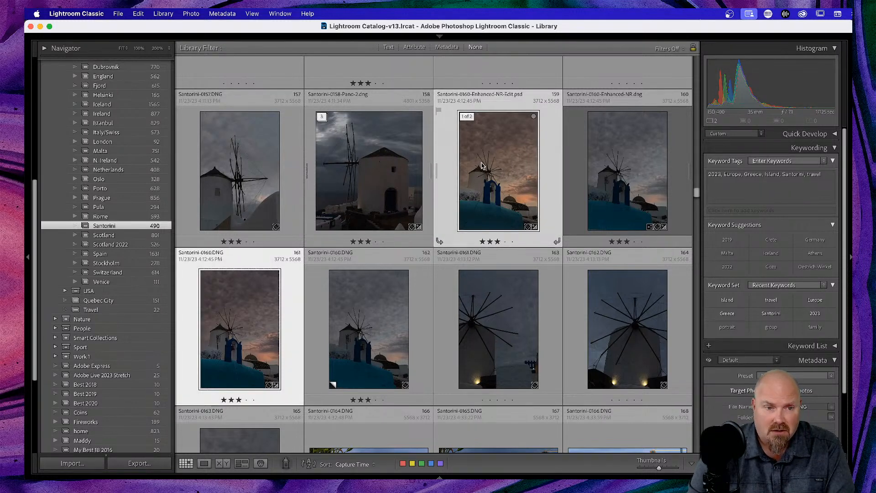
key(c)
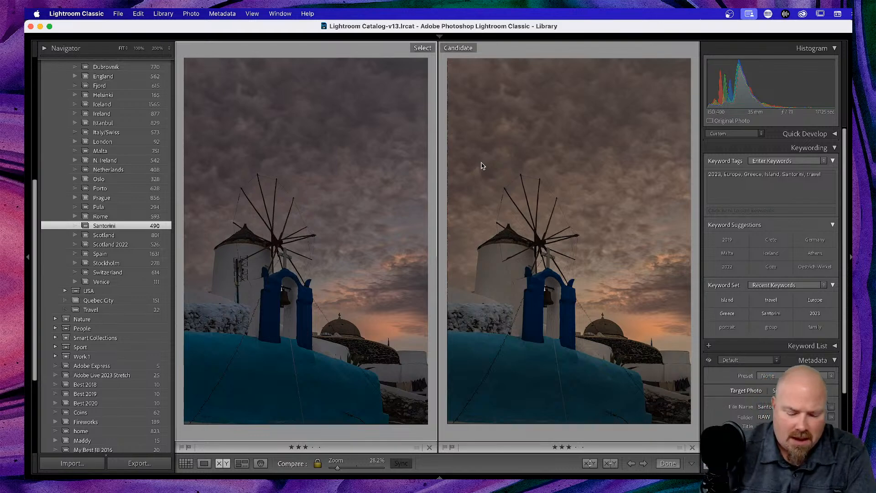
key(g)
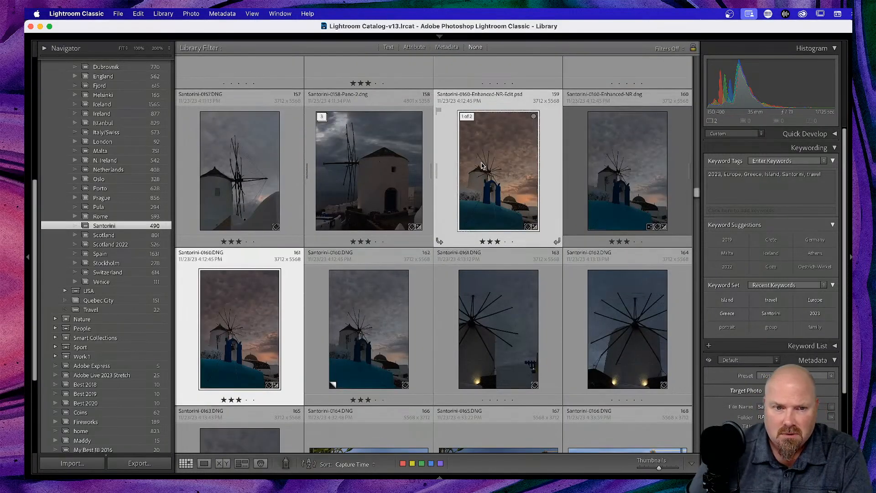
Step: Open Santorini-0160-Enhanced-NR-Edit.psd in Develop and check its before and after versions several times, ending on the edited version
click(344, 300)
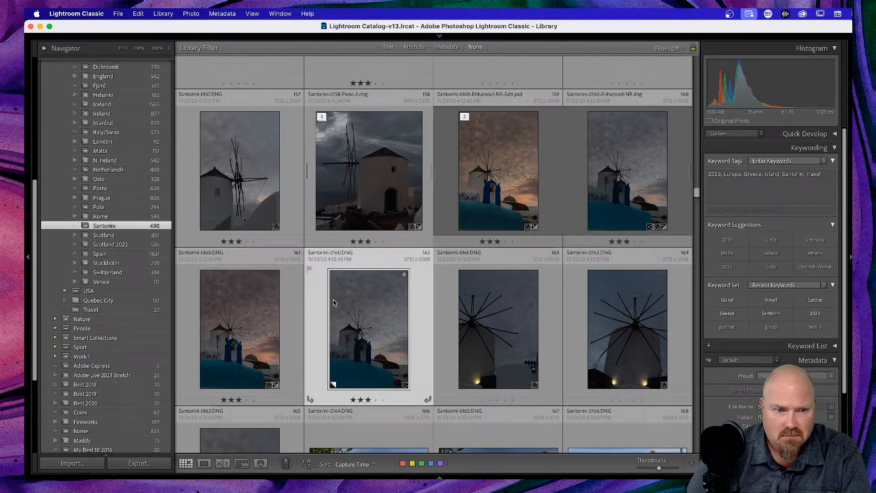
click(264, 310)
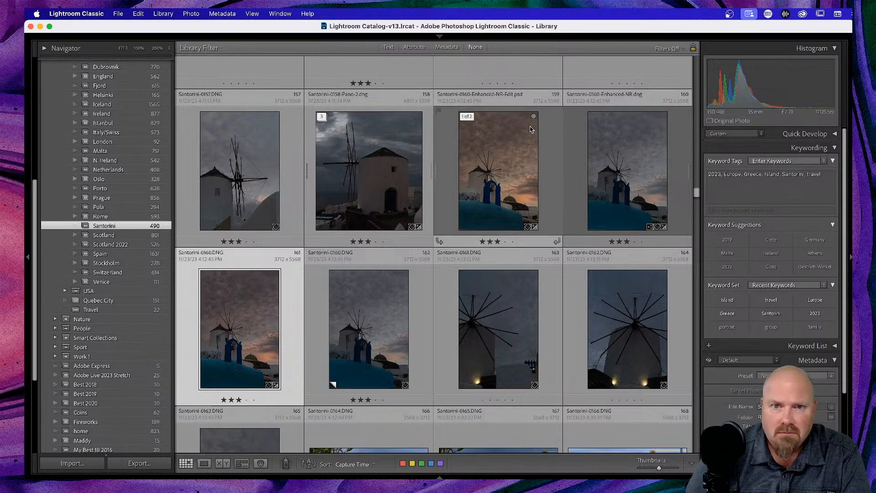
double_click(520, 137)
key(d)
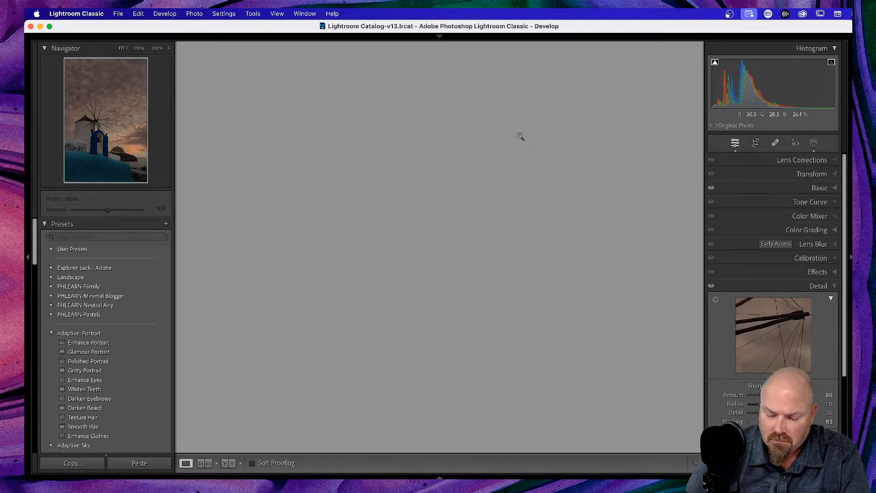
key(backslash)
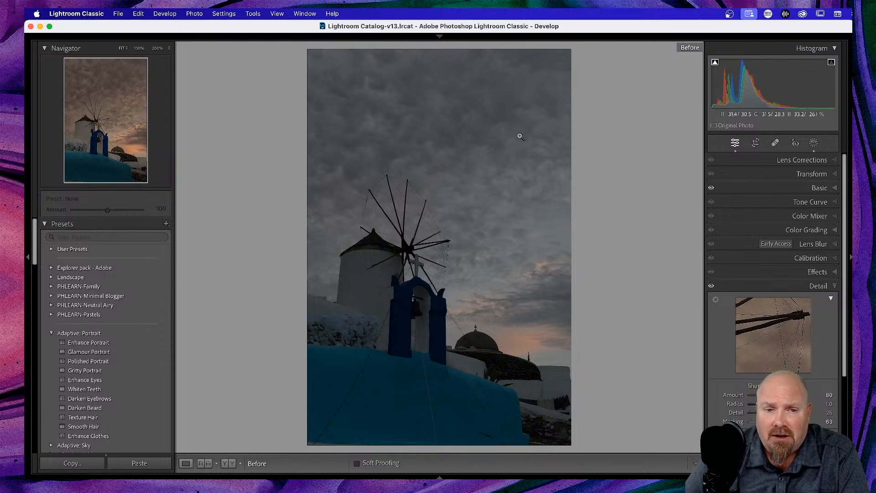
key(backslash)
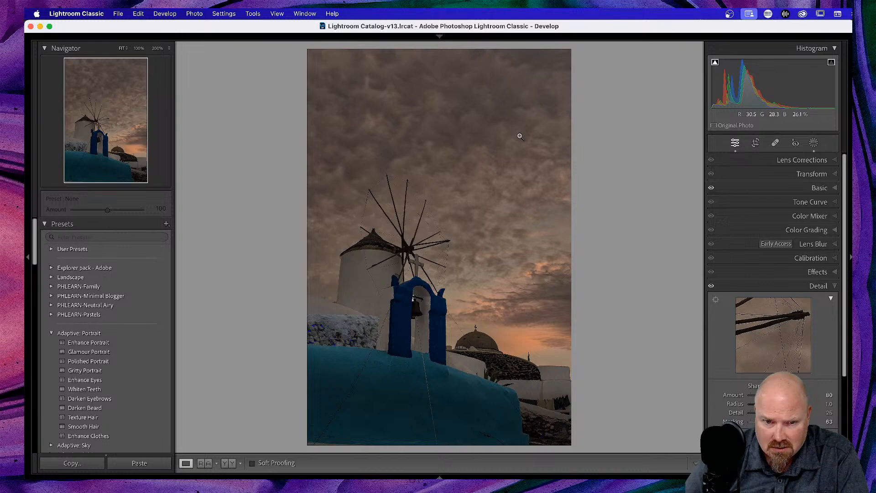
key(backslash)
key(backslash)
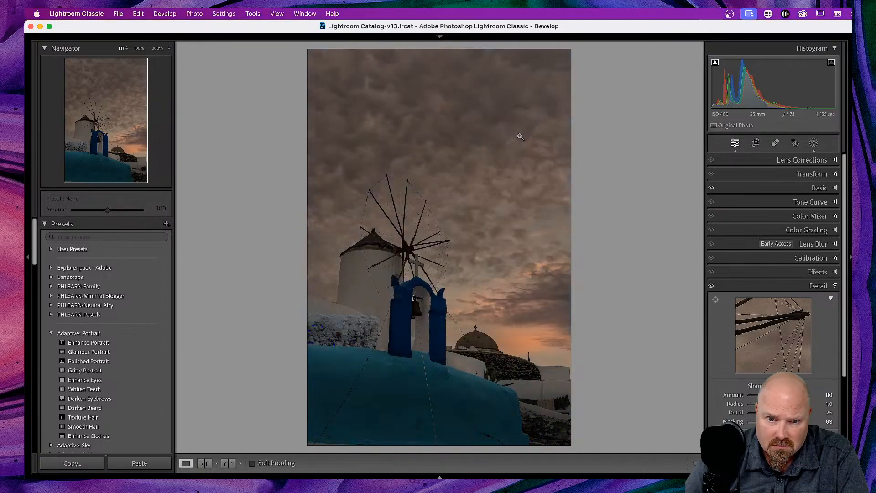
key(backslash)
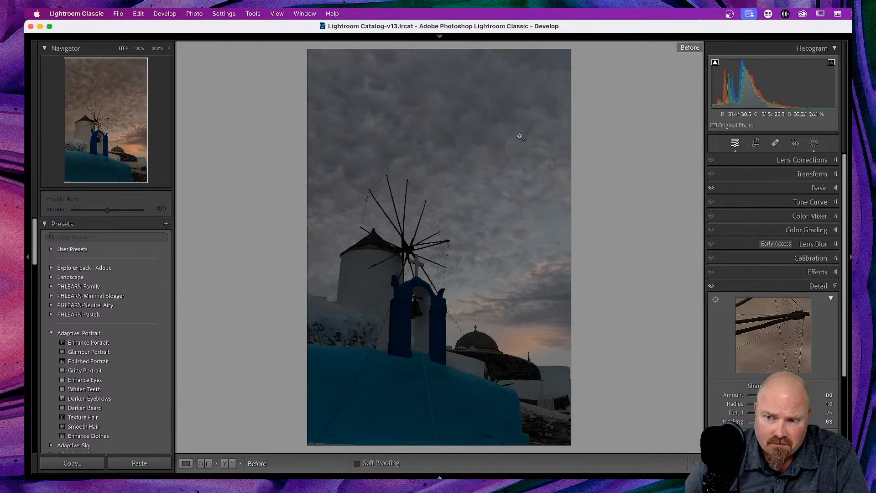
key(backslash)
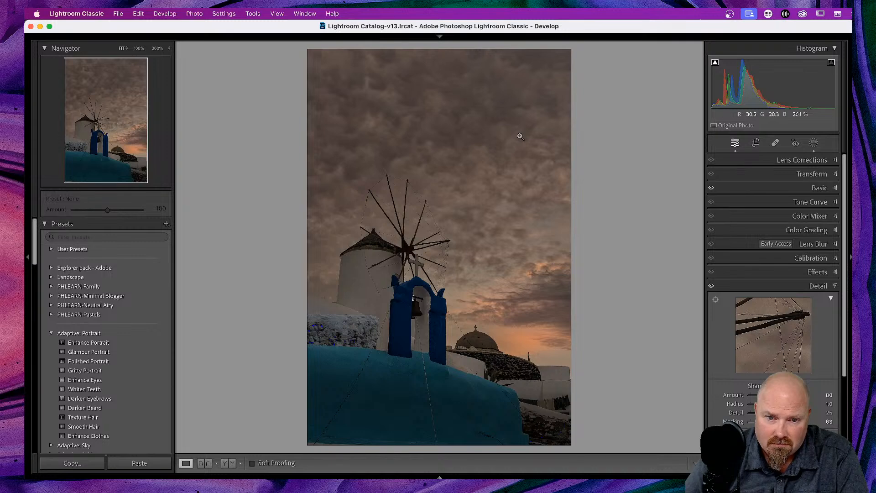
key(backslash)
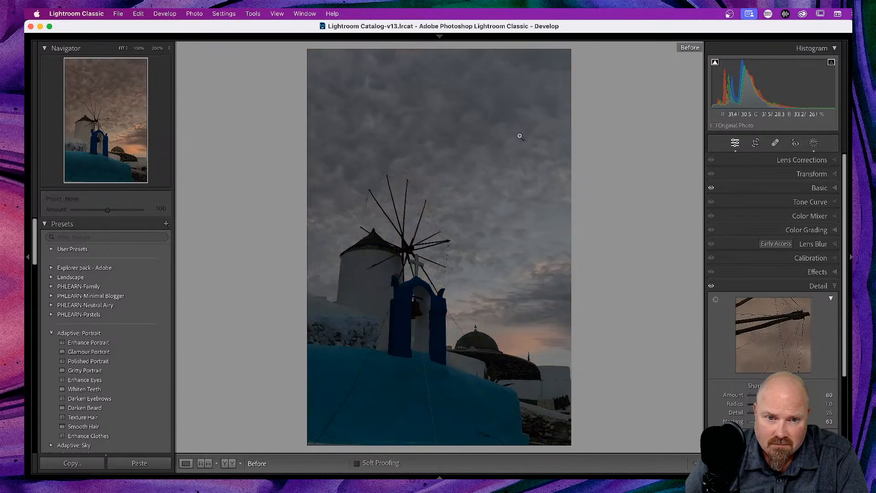
key(backslash)
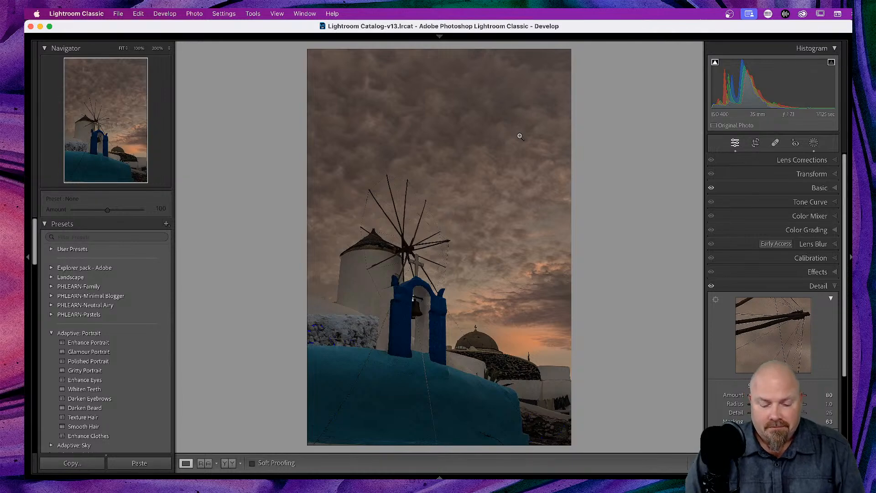
Step: View the retouched windmill photo in Loupe view with the info overlay shown, and browse ahead to Santorini-0175.DNG
key(g)
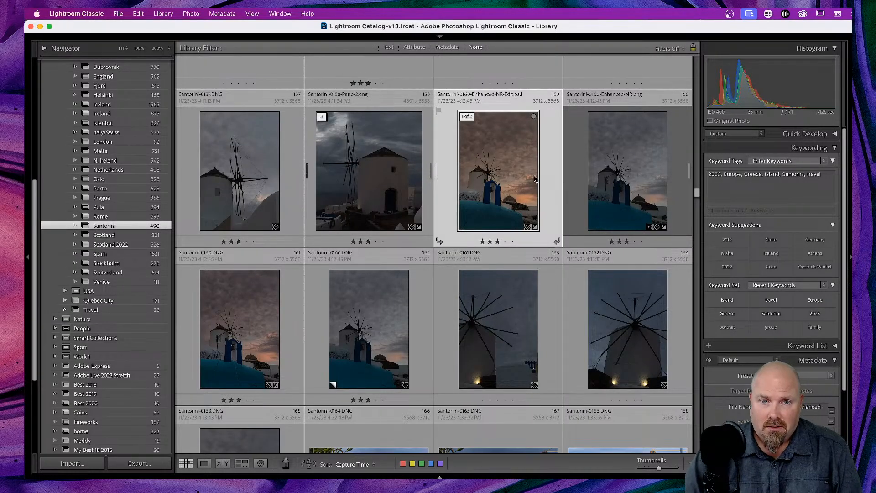
double_click(511, 179)
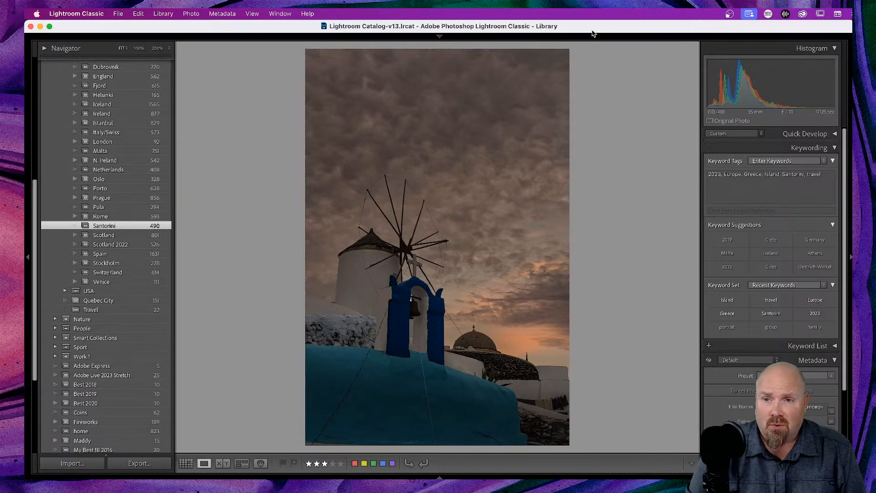
key(i)
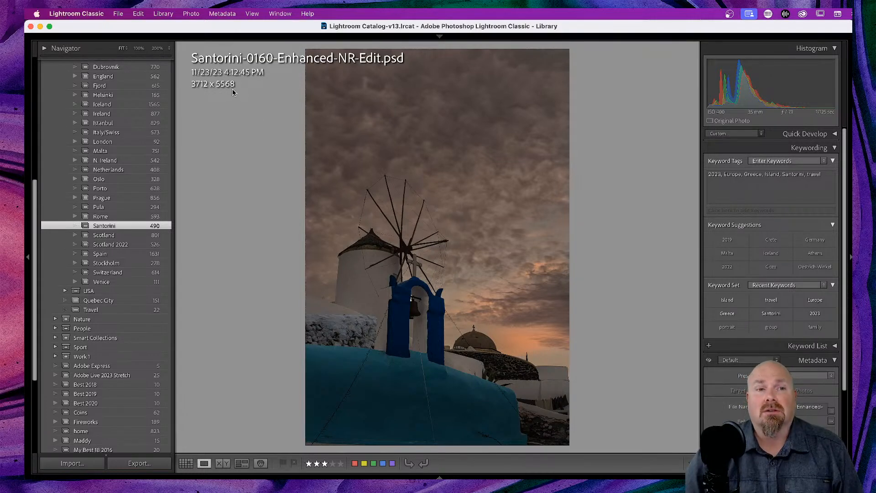
key(Right)
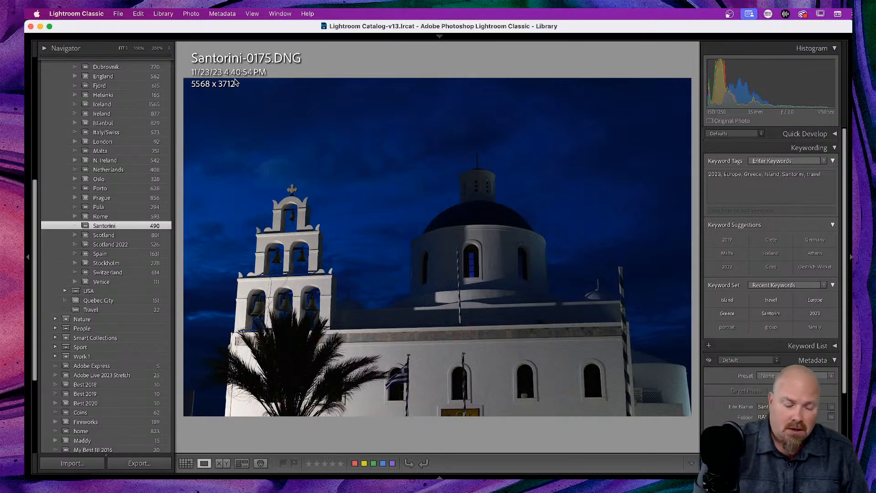
Step: Reopen Santorini-0160-Enhanced-NR-Edit.psd in Loupe view and hide the info overlay before returning to the grid
key(g)
scroll(333, 190, up, 8)
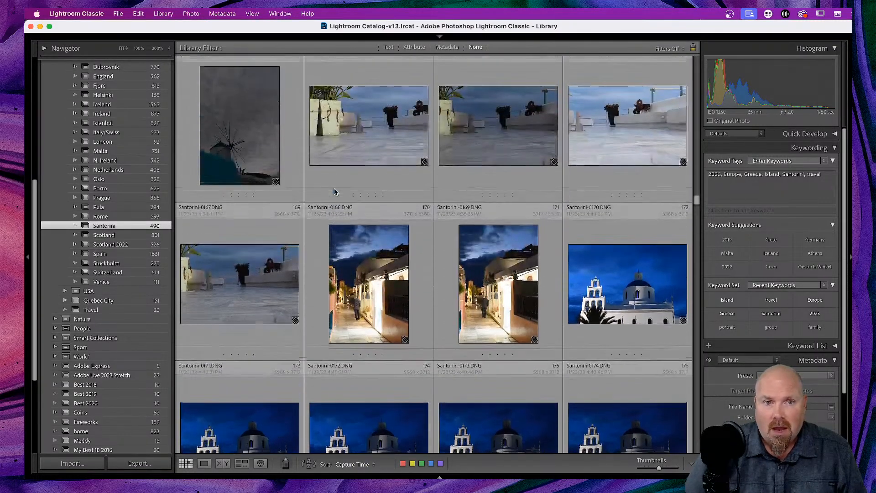
scroll(334, 192, up, 4)
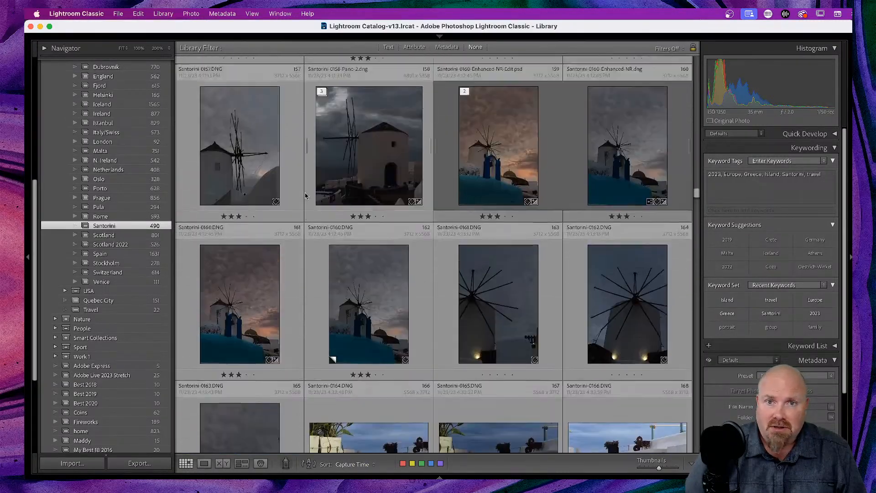
double_click(497, 146)
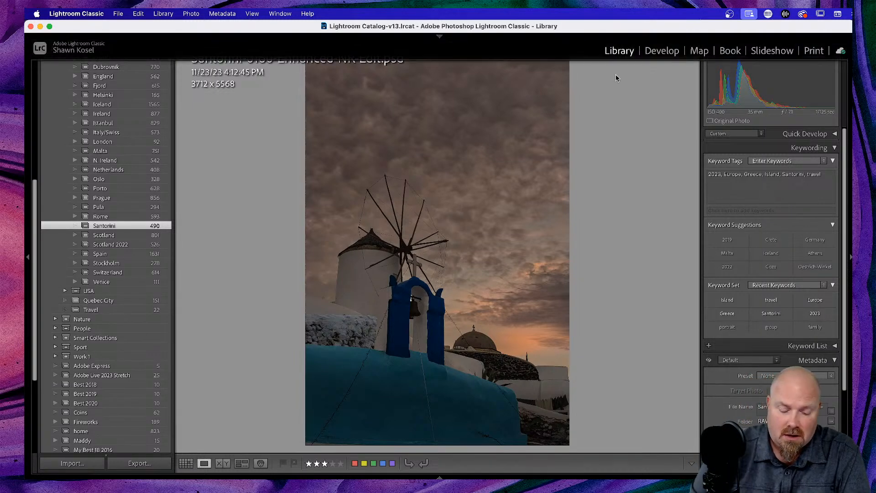
key(i)
key(i)
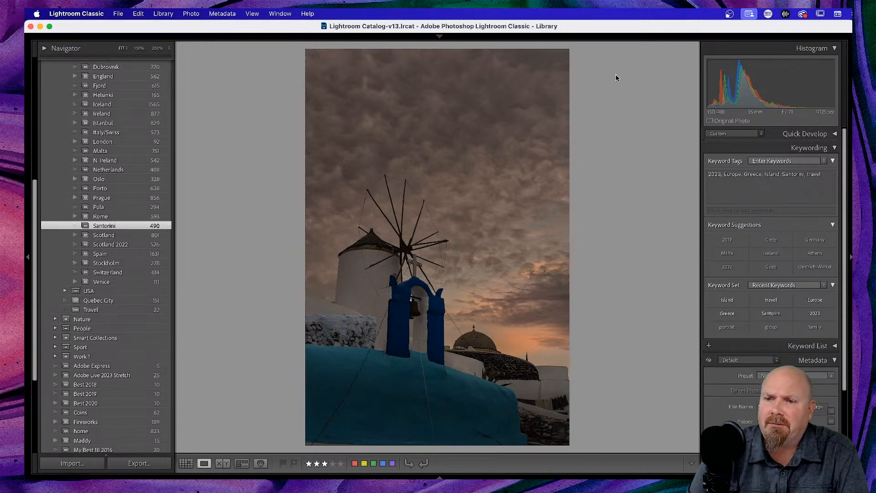
key(g)
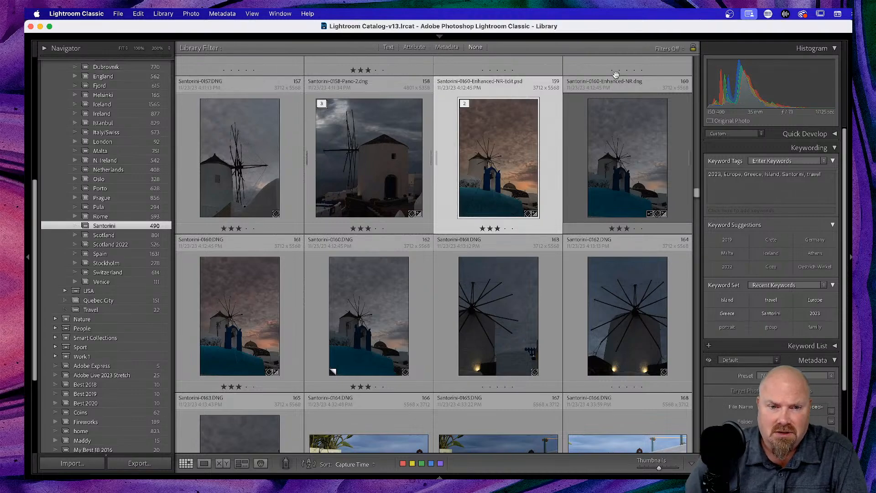
scroll(484, 193, up, 5)
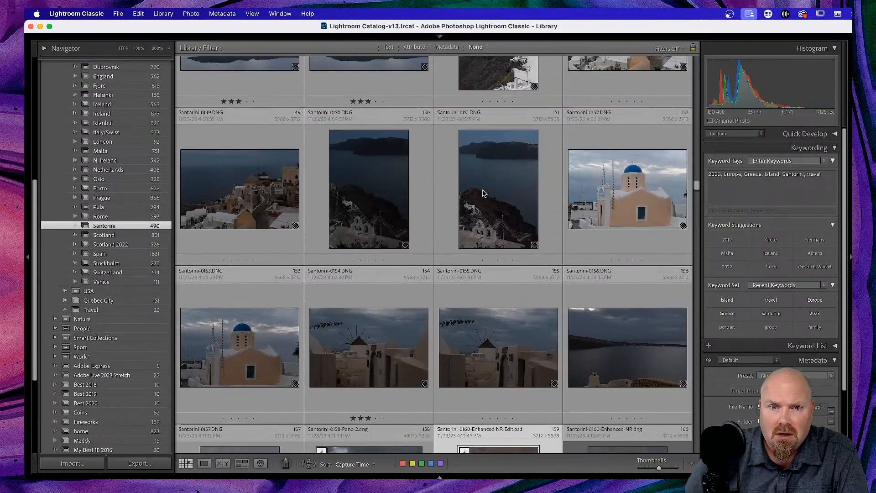
scroll(484, 193, up, 2)
scroll(485, 193, down, 5)
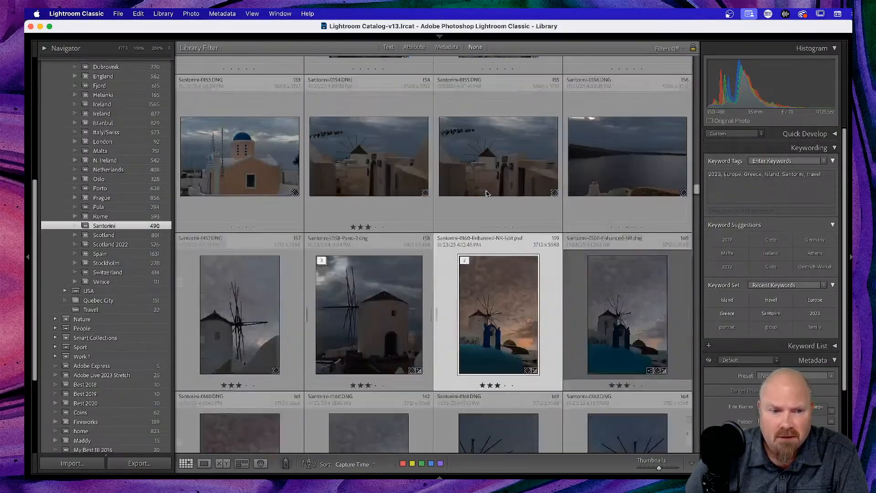
scroll(485, 194, down, 6)
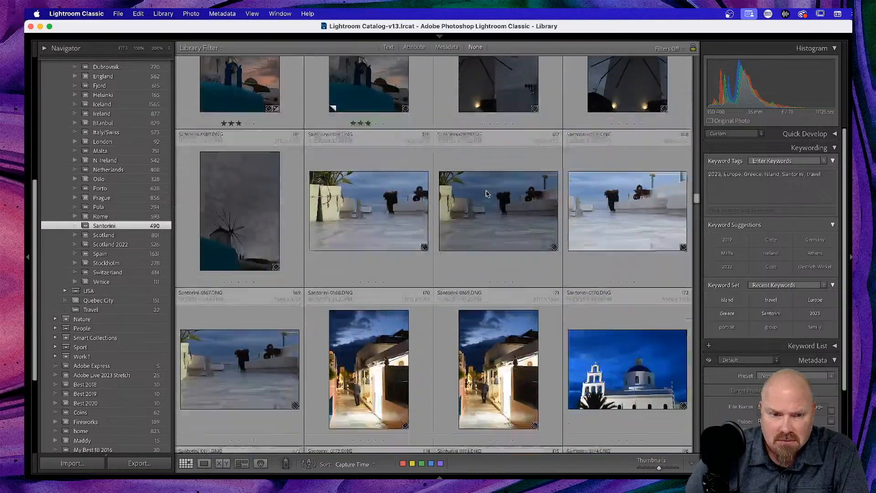
scroll(486, 193, up, 5)
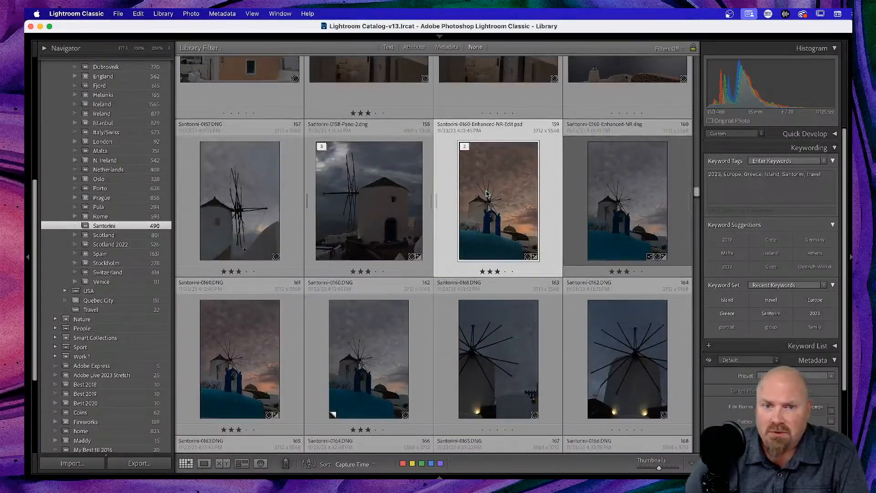
scroll(486, 193, up, 2)
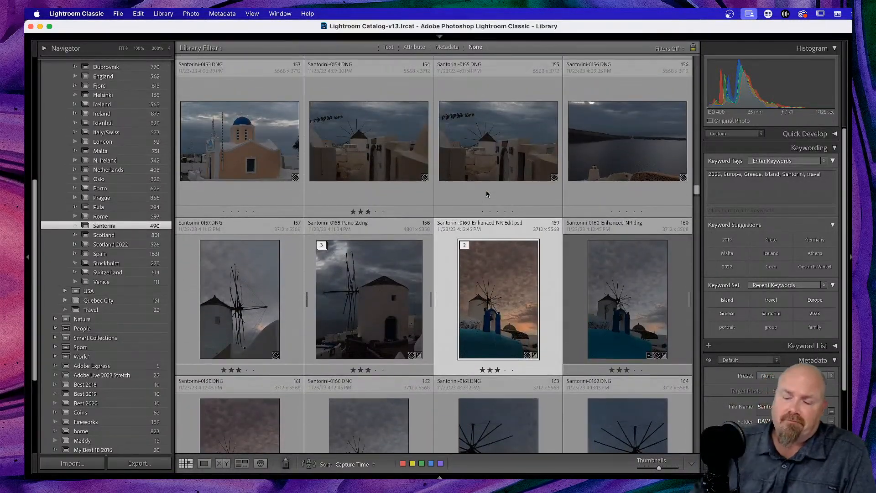